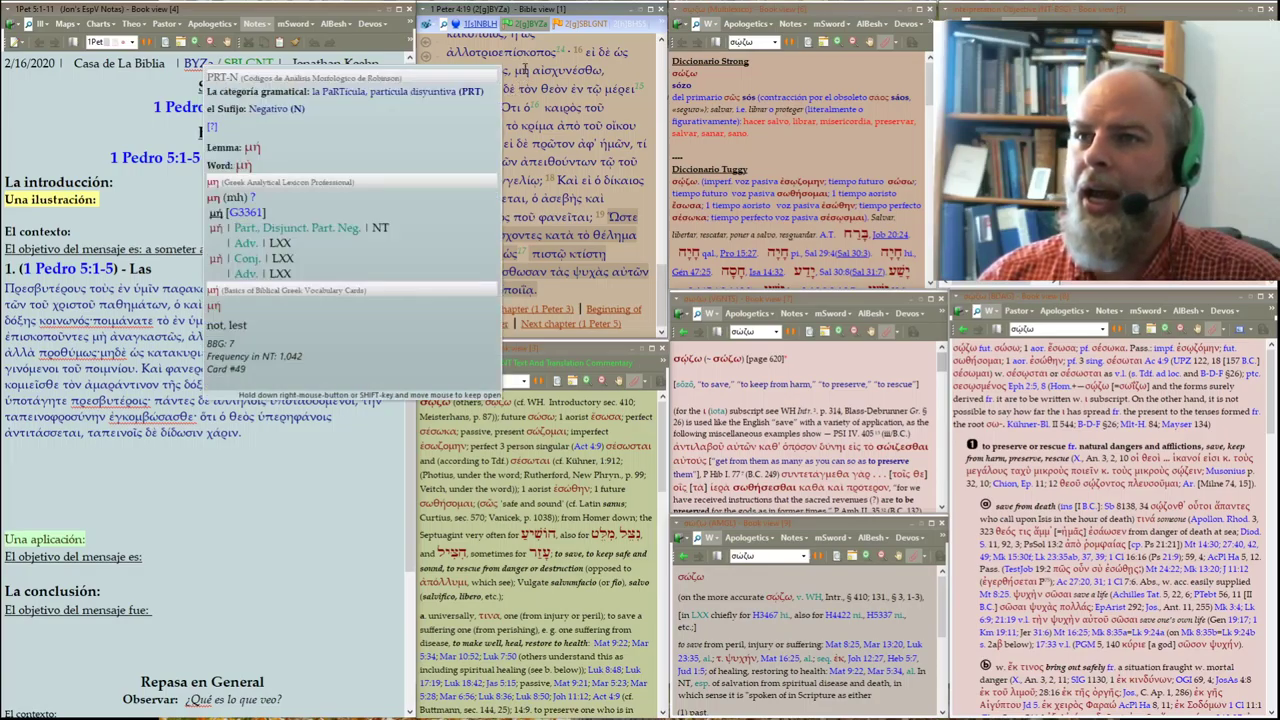
Set the Greek Bible view's morphology dictionary to RMAC-en
{"action": "left_click", "coordinate": [426, 23]}
{"action": "left_click", "coordinate": [338, 129]}
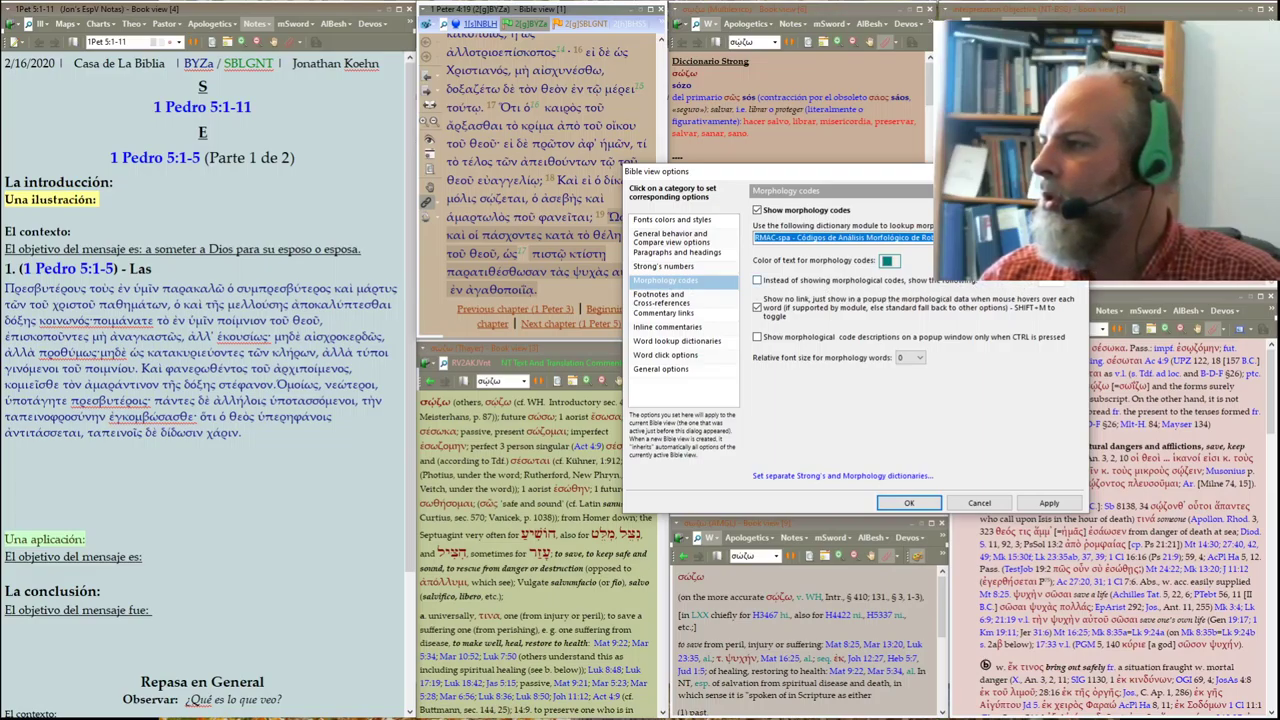
{"action": "left_click", "coordinate": [900, 237]}
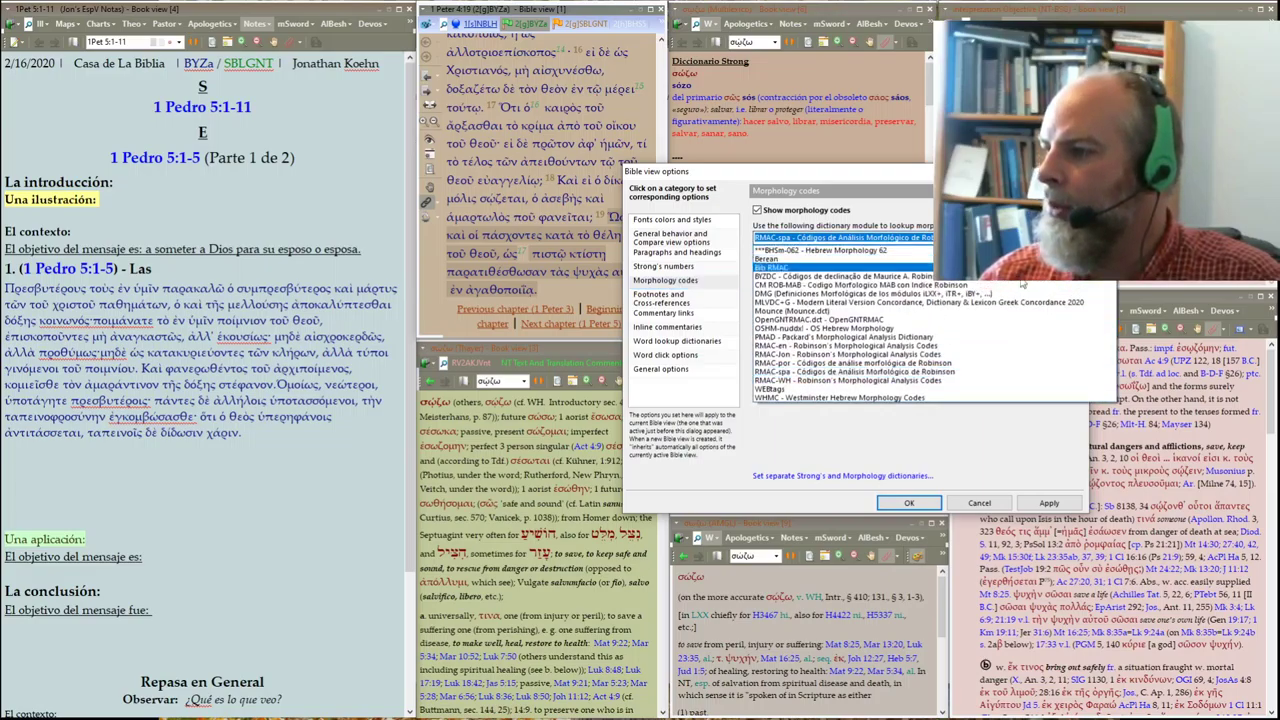
{"action": "left_click", "coordinate": [900, 350]}
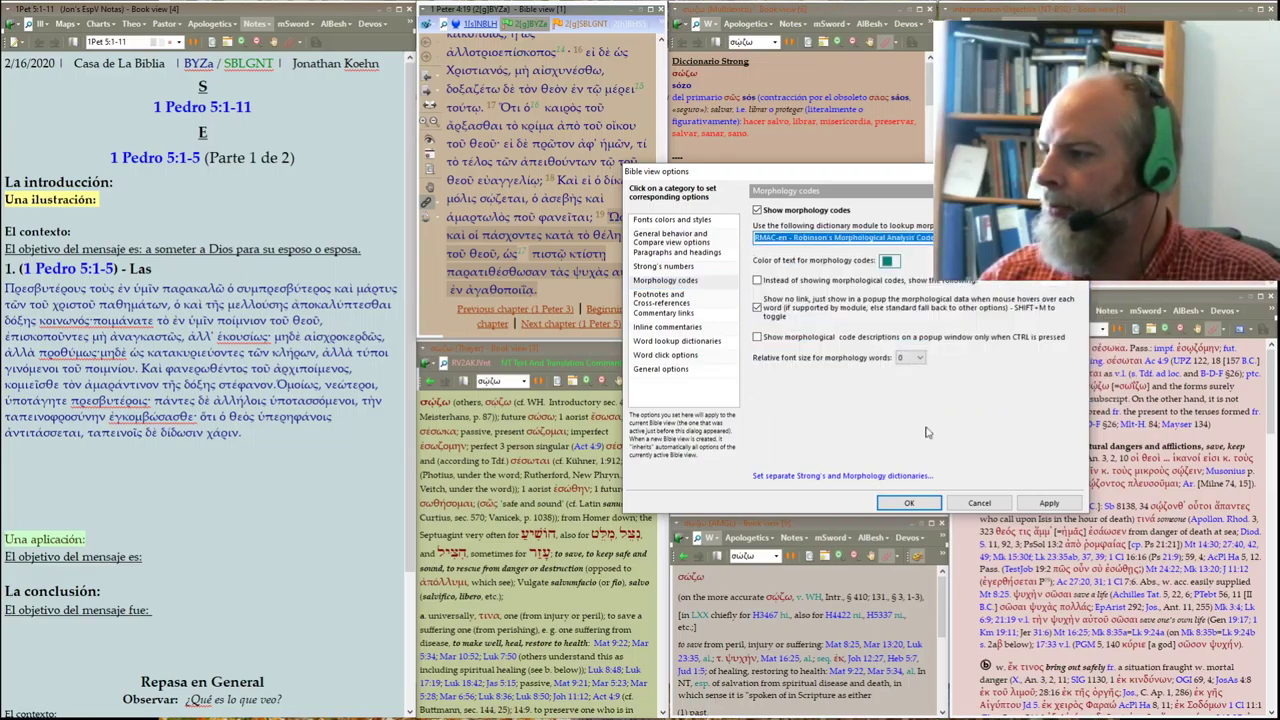
{"action": "left_click", "coordinate": [933, 507]}
{"action": "mouse_move", "coordinate": [171, 384]}
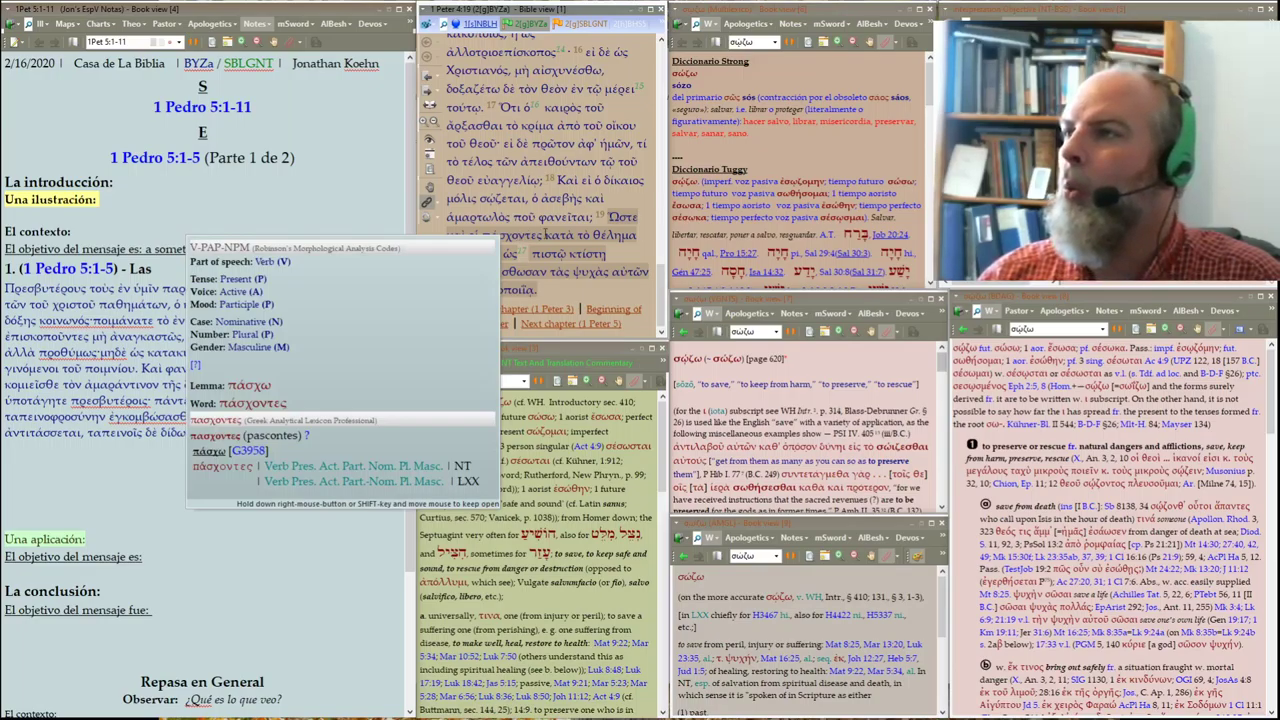
Switch the Bible view's morphology dictionary to RMAC-ion instead
{"action": "left_click", "coordinate": [430, 24]}
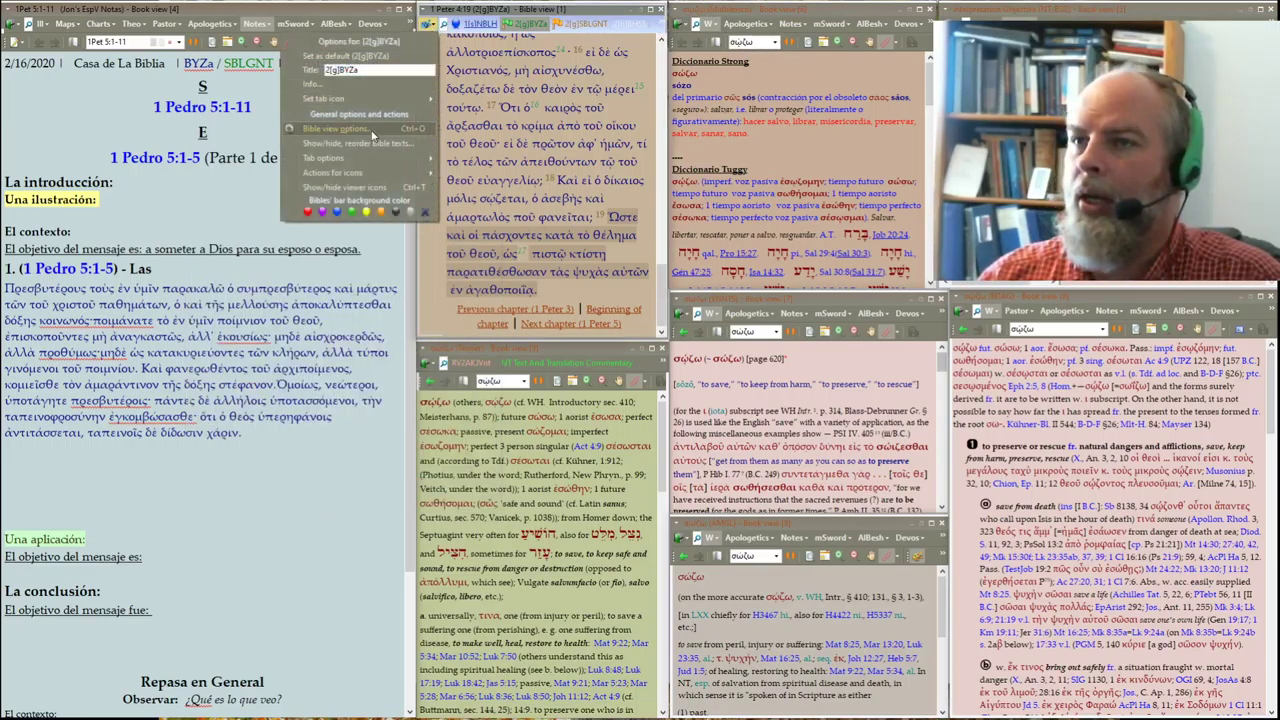
{"action": "left_click", "coordinate": [410, 132]}
{"action": "left_click", "coordinate": [792, 238]}
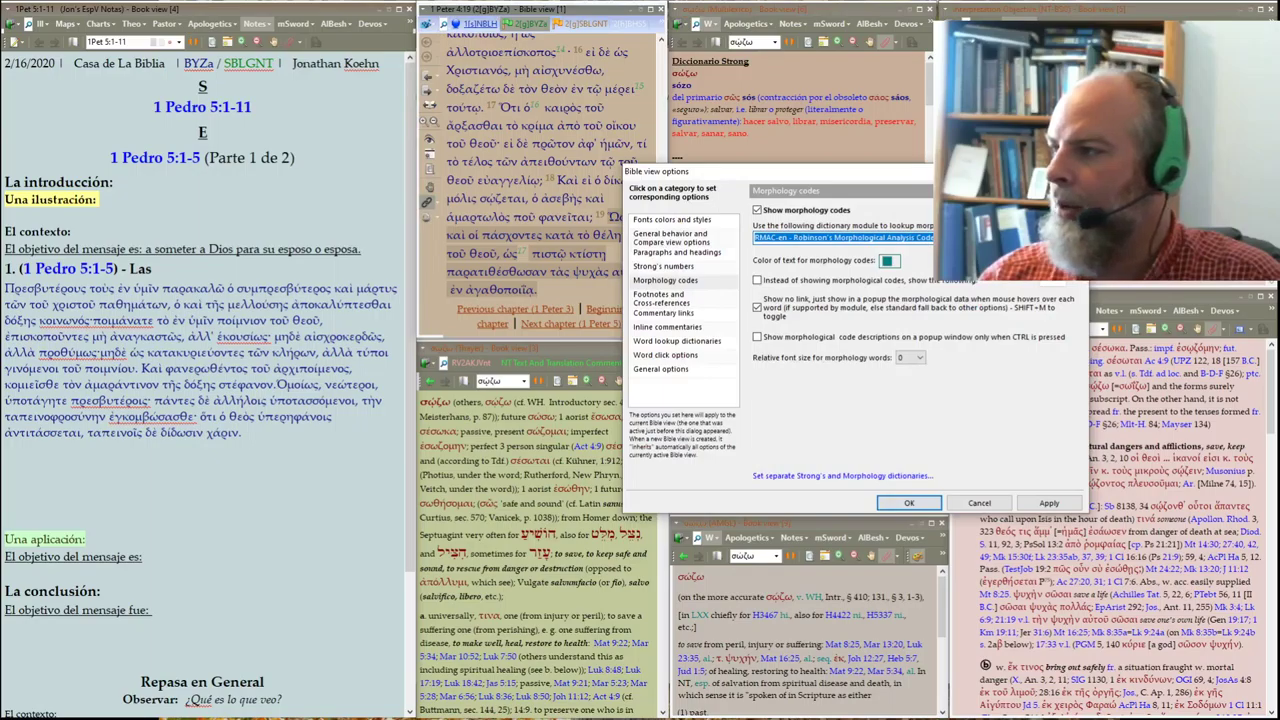
{"action": "left_click", "coordinate": [792, 238]}
{"action": "left_click", "coordinate": [822, 356]}
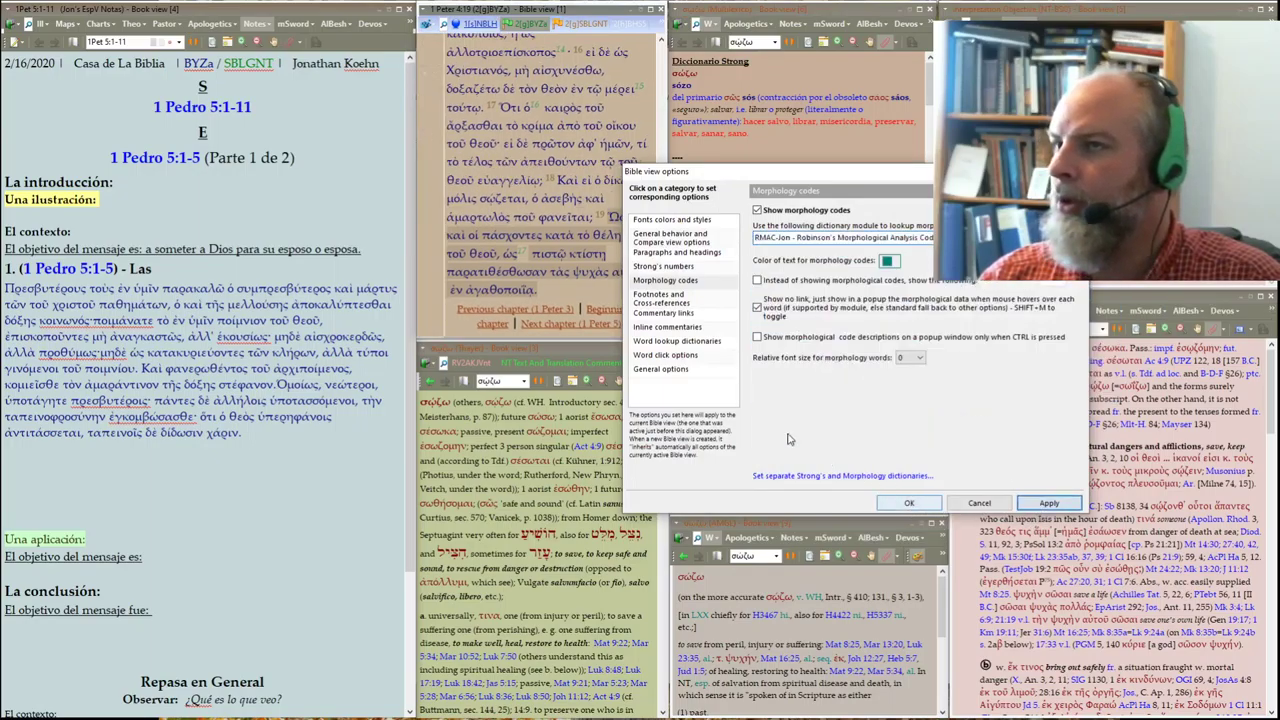
{"action": "left_click", "coordinate": [909, 503]}
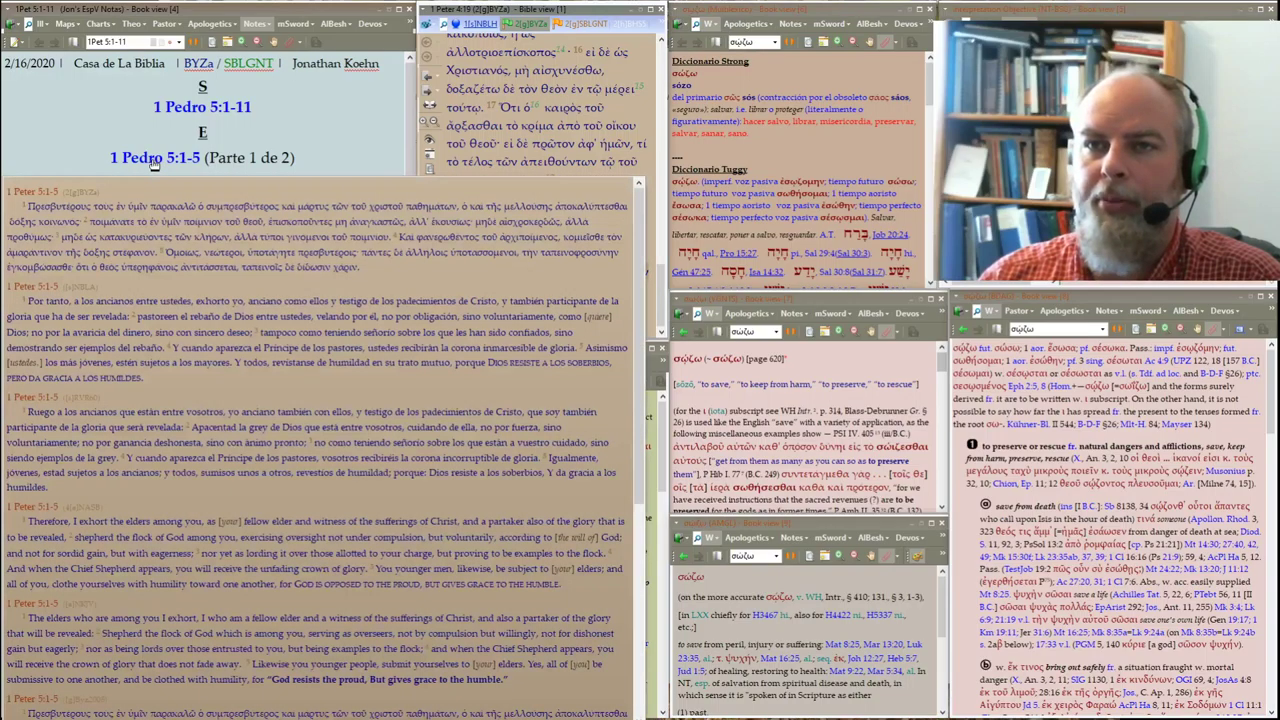
Jump the Greek text to 1 Peter 5:1, change the notes date to 9/4, and look up Πρεσβυτέρους
{"action": "left_click", "coordinate": [154, 163]}
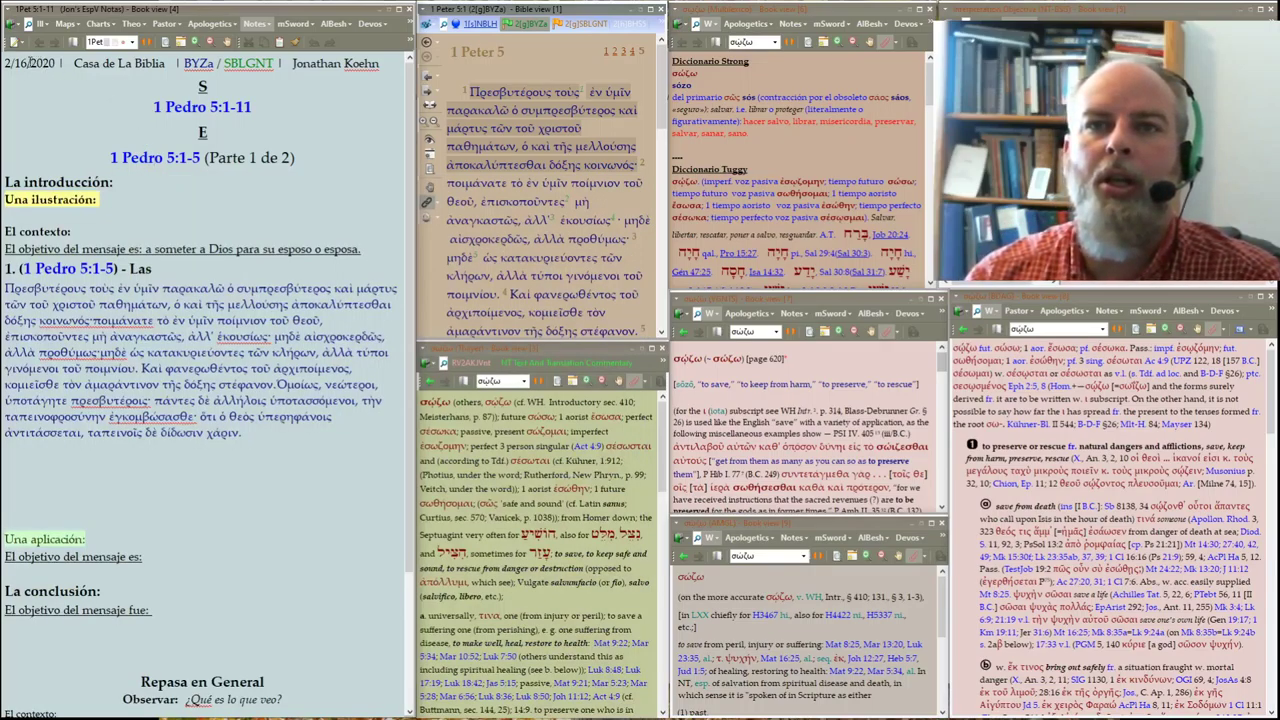
{"action": "key", "text": "BackSpace"}
{"action": "key", "text": "BackSpace"}
{"action": "key", "text": "BackSpace"}
{"action": "type", "text": "9/4"}
{"action": "left_click", "coordinate": [150, 106]}
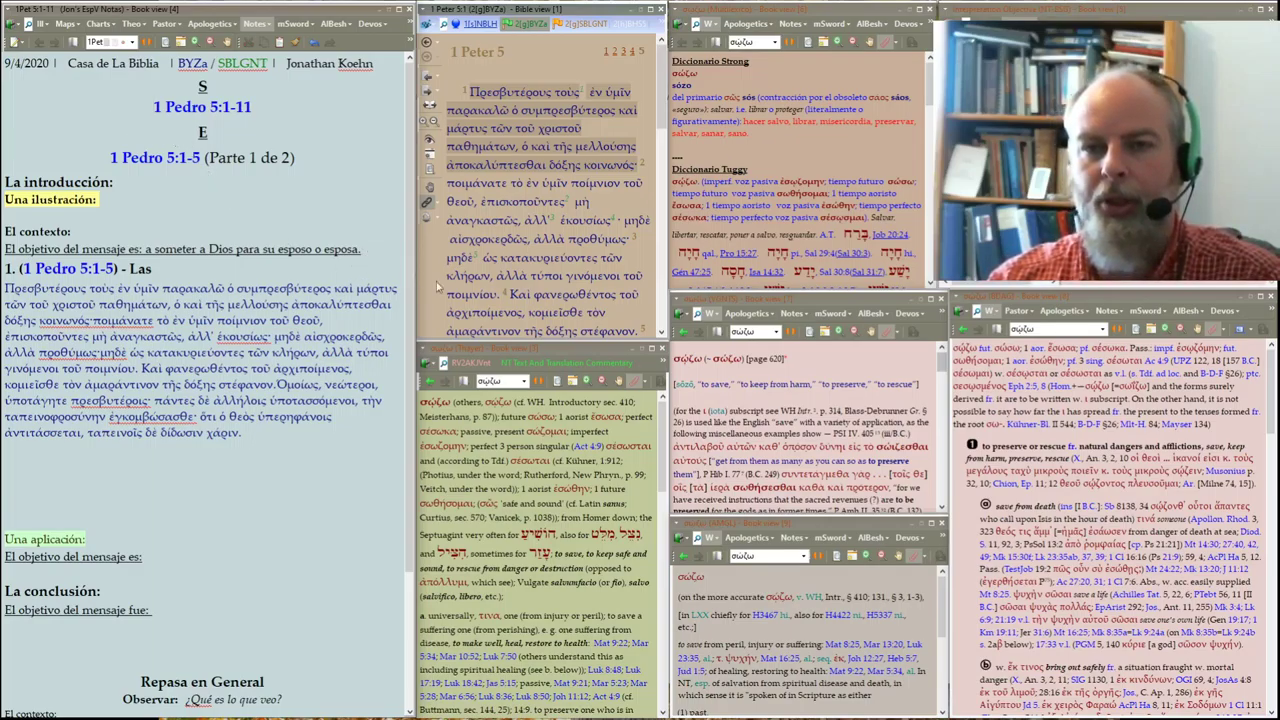
{"action": "mouse_move", "coordinate": [510, 92]}
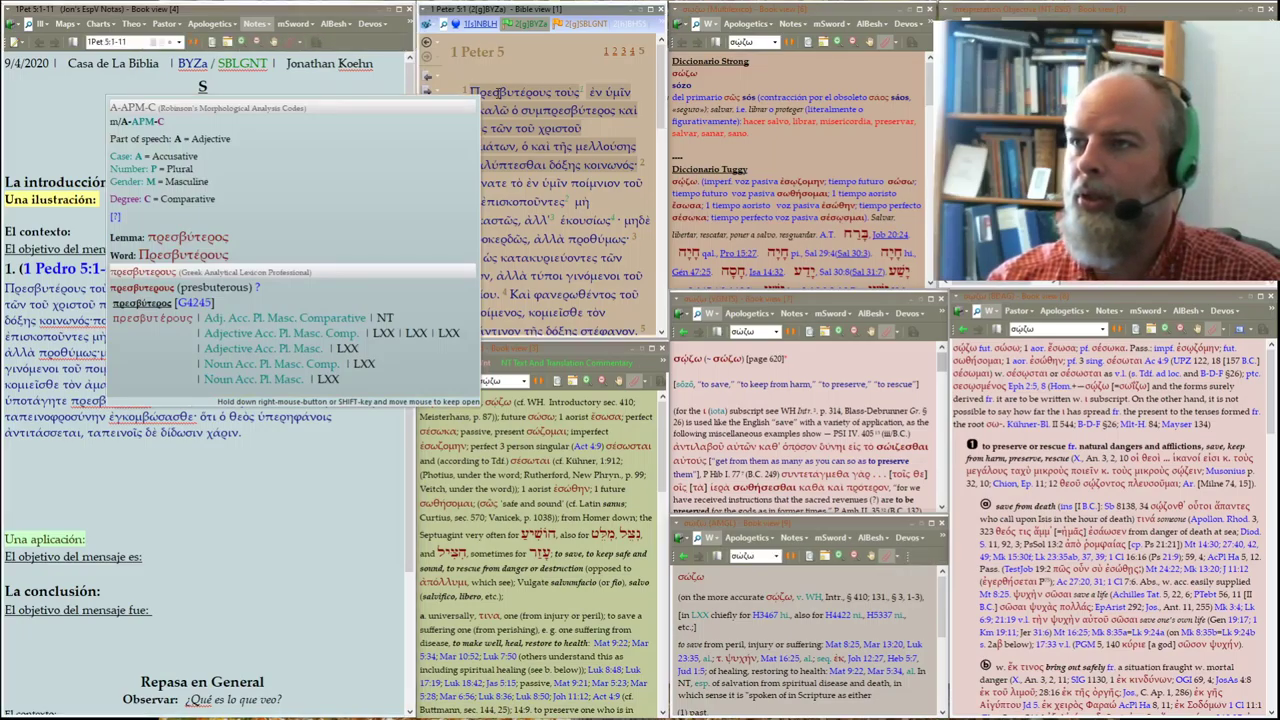
{"action": "left_click", "coordinate": [497, 93]}
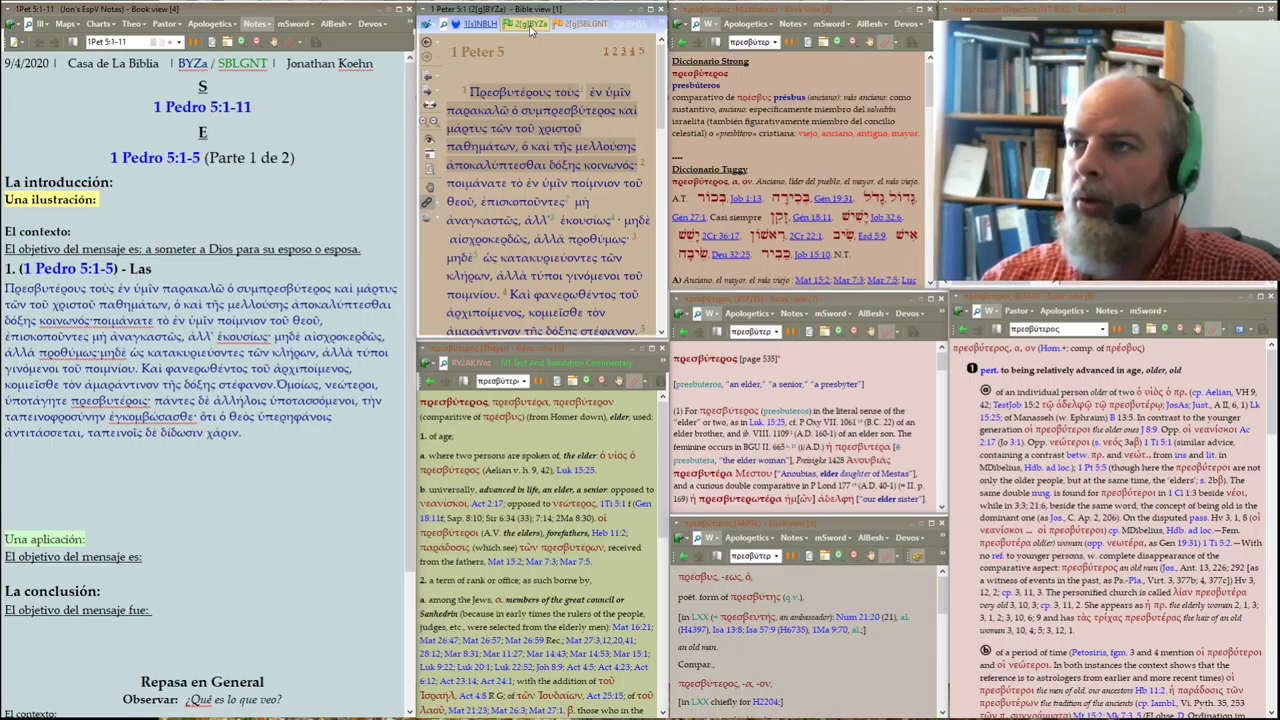
{"action": "right_click", "coordinate": [537, 30]}
{"action": "left_click", "coordinate": [581, 82]}
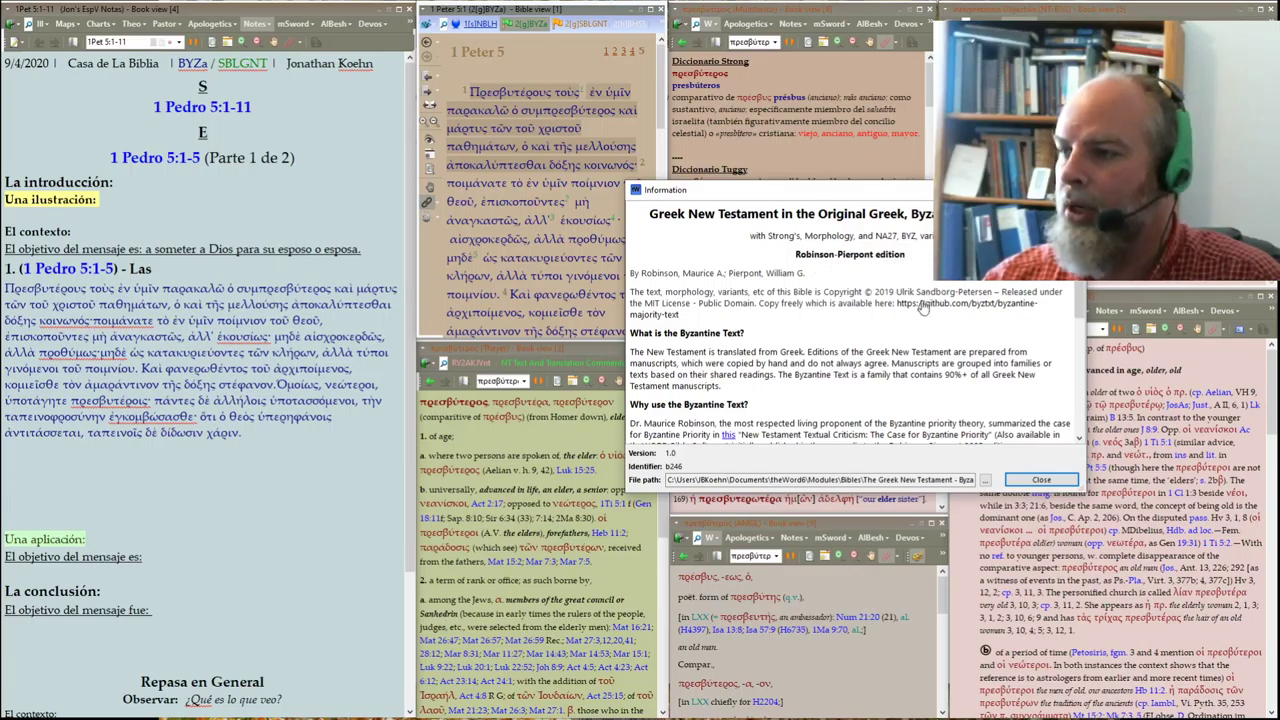
{"action": "scroll", "coordinate": [920, 308], "scroll_direction": "down", "scroll_amount": 1}
{"action": "scroll", "coordinate": [915, 307], "scroll_direction": "down", "scroll_amount": 1}
{"action": "scroll", "coordinate": [910, 306], "scroll_direction": "down", "scroll_amount": 2}
{"action": "scroll", "coordinate": [902, 305], "scroll_direction": "down", "scroll_amount": 1}
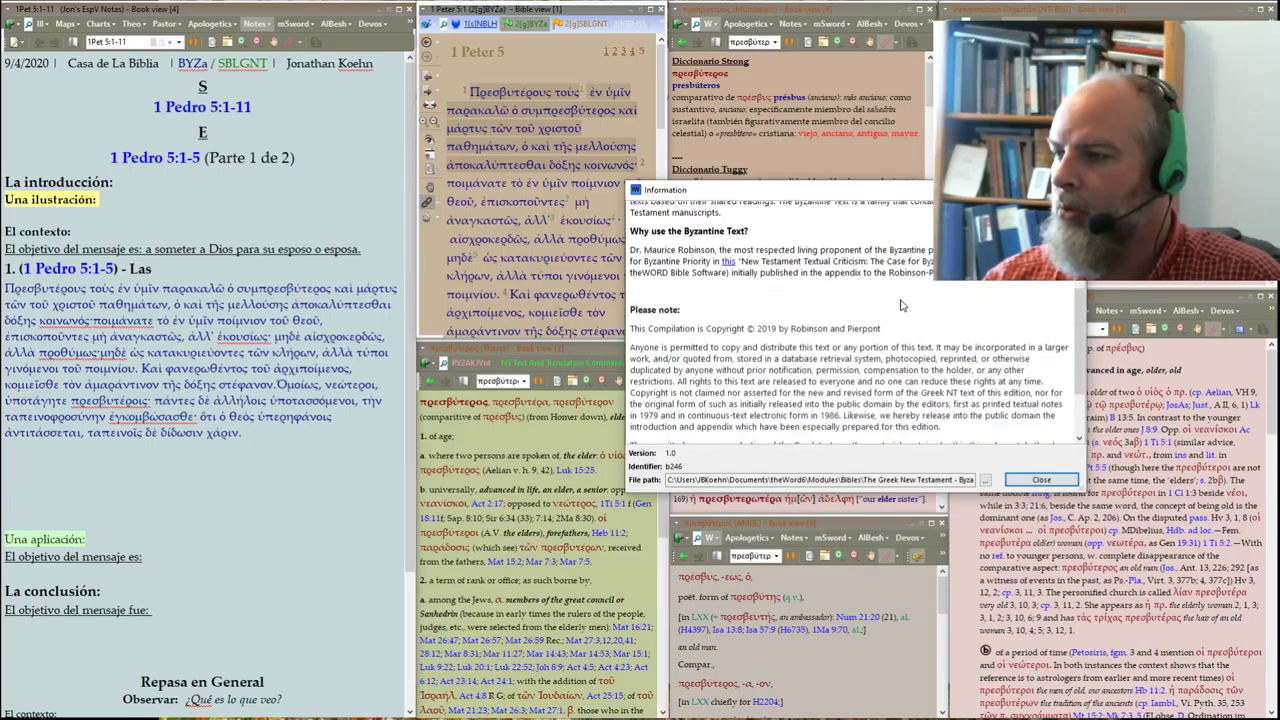
{"action": "scroll", "coordinate": [900, 305], "scroll_direction": "down", "scroll_amount": 1}
{"action": "scroll", "coordinate": [880, 312], "scroll_direction": "down", "scroll_amount": 1}
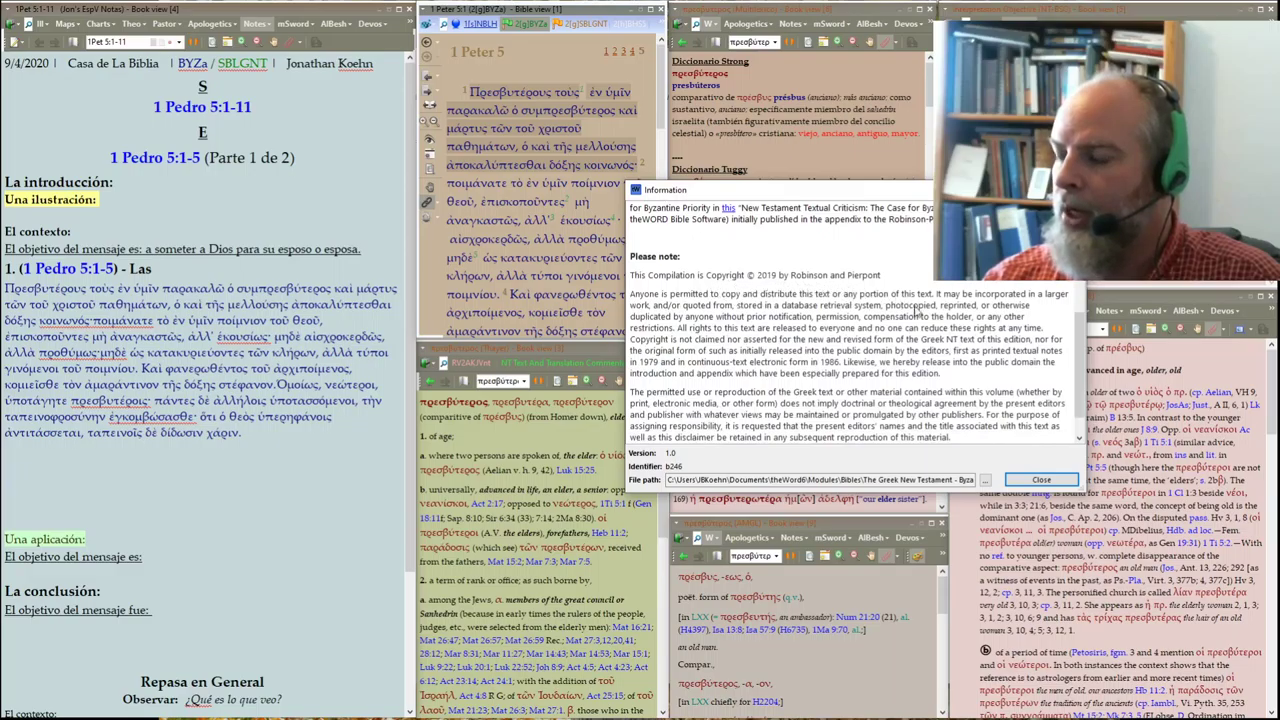
{"action": "scroll", "coordinate": [916, 312], "scroll_direction": "up", "scroll_amount": 1}
{"action": "scroll", "coordinate": [918, 320], "scroll_direction": "up", "scroll_amount": 3}
{"action": "scroll", "coordinate": [919, 328], "scroll_direction": "up", "scroll_amount": 3}
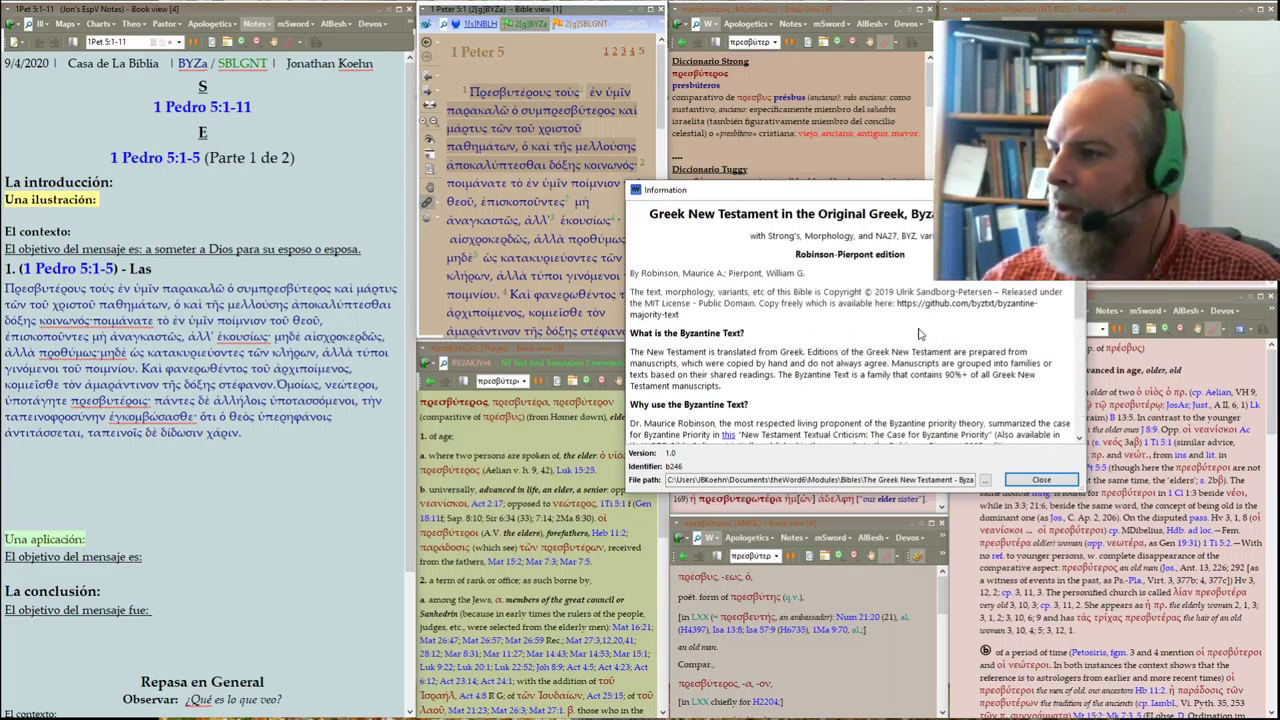
{"action": "left_click", "coordinate": [1024, 479]}
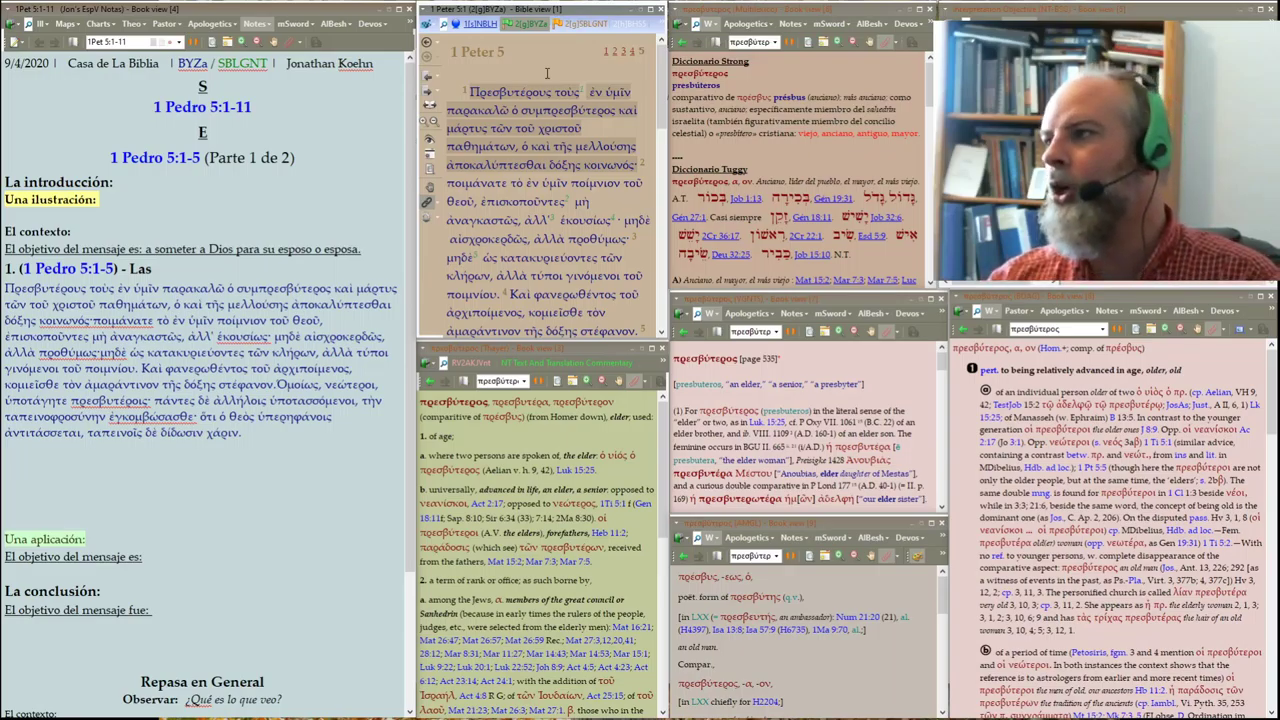
Bring the Interpretation Objective guide forward and open Greek Text Option > Phrasing
{"action": "left_click_drag", "start_coordinate": [1085, 8], "coordinate": [509, 84]}
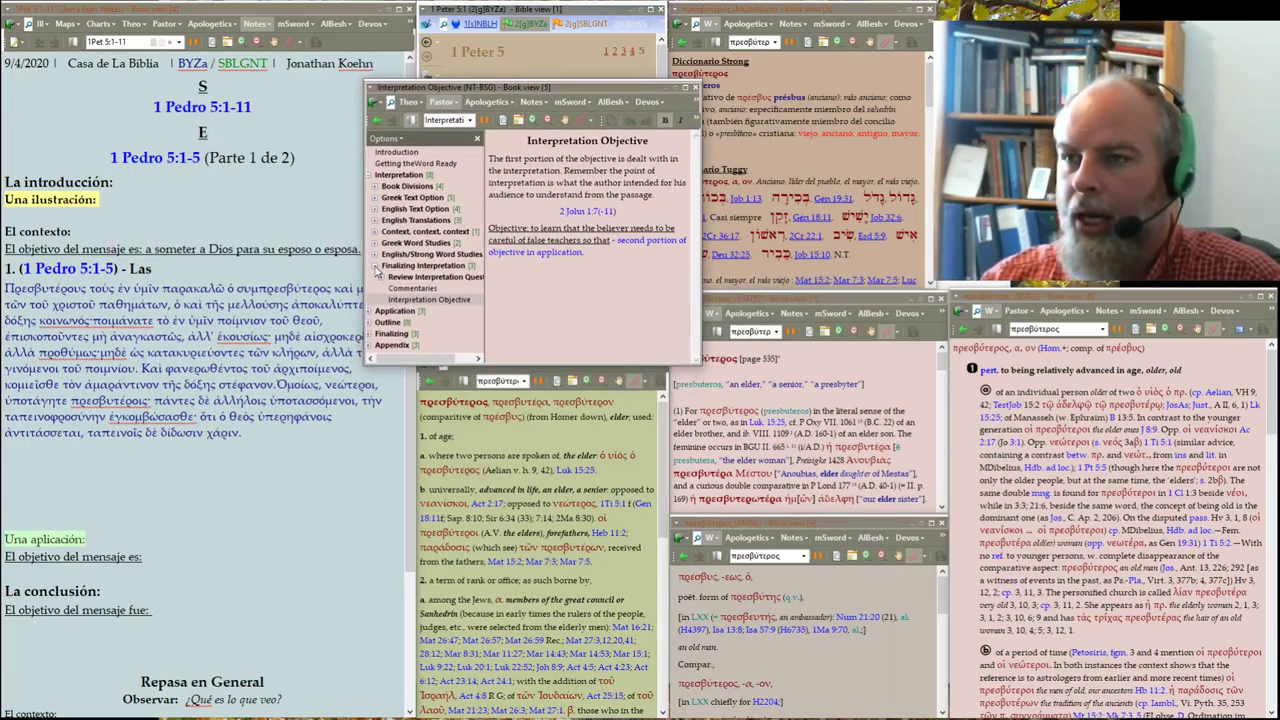
{"action": "left_click", "coordinate": [376, 267]}
{"action": "left_click", "coordinate": [376, 199]}
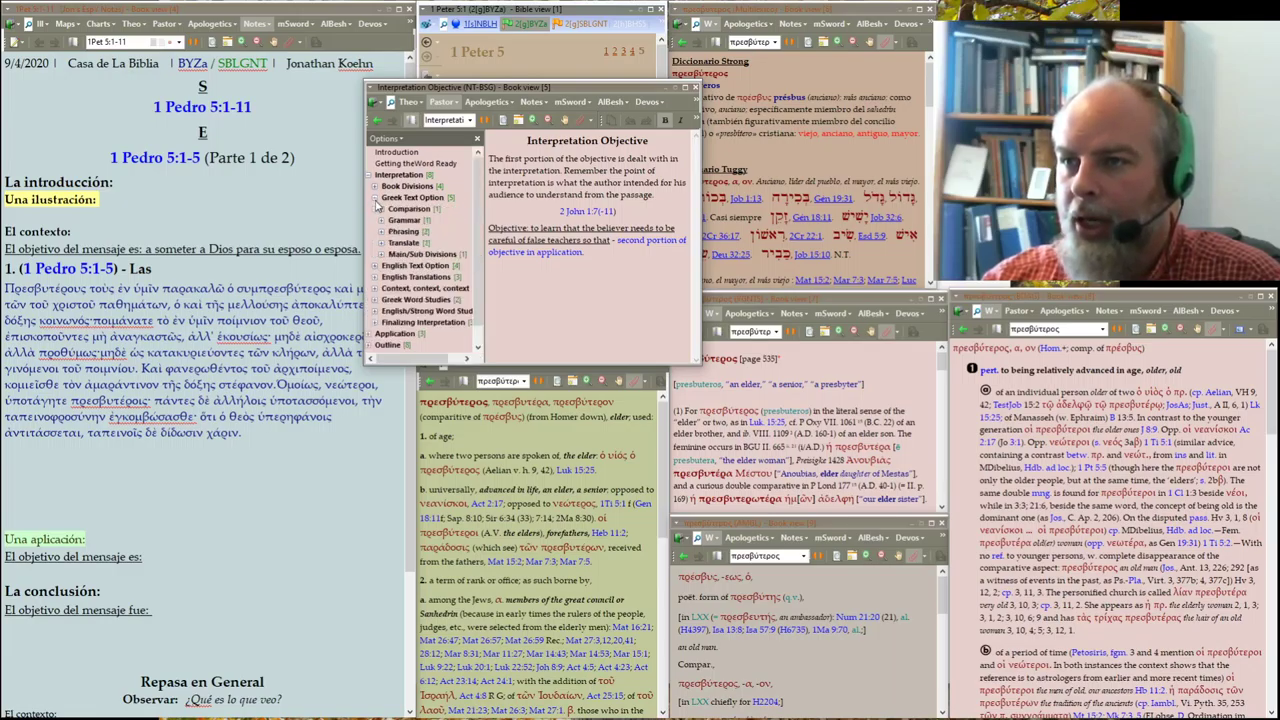
{"action": "left_click", "coordinate": [405, 199]}
{"action": "left_click", "coordinate": [400, 232]}
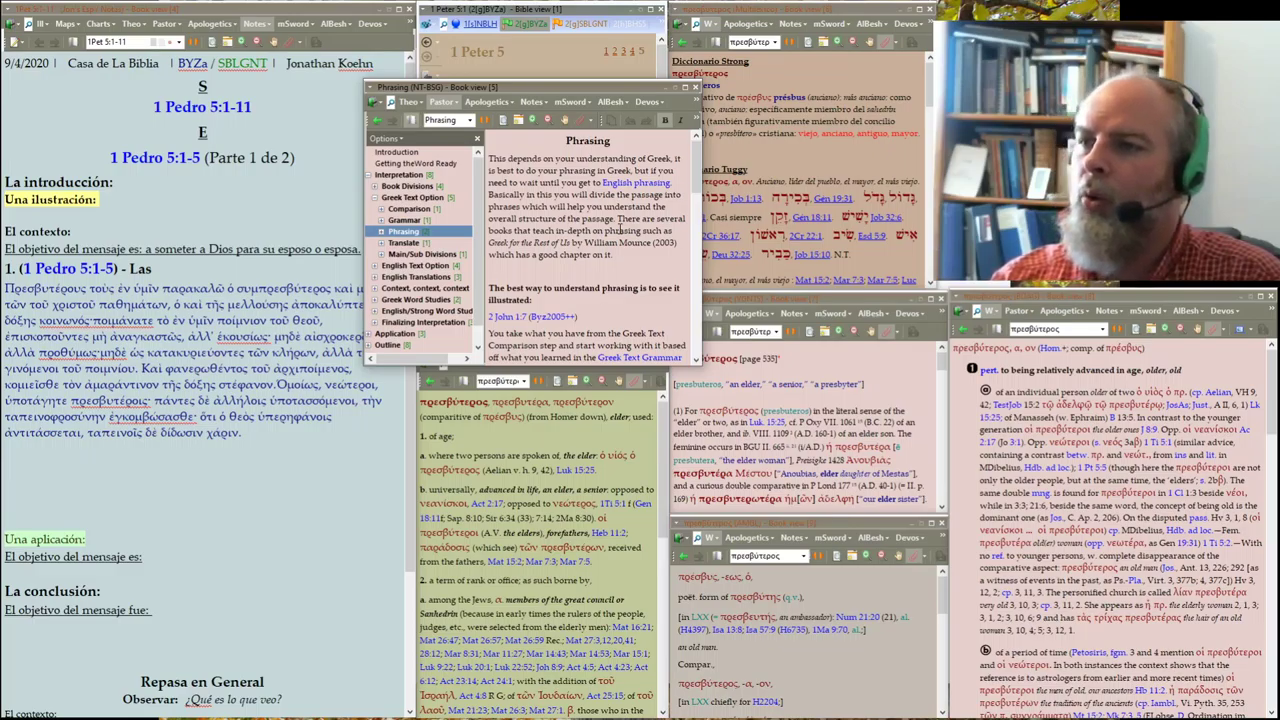
Scroll through the Phrasing guide's worked example
{"action": "scroll", "coordinate": [620, 228], "scroll_direction": "down", "scroll_amount": 5}
{"action": "scroll", "coordinate": [614, 226], "scroll_direction": "up", "scroll_amount": 3}
{"action": "scroll", "coordinate": [617, 215], "scroll_direction": "up", "scroll_amount": 2}
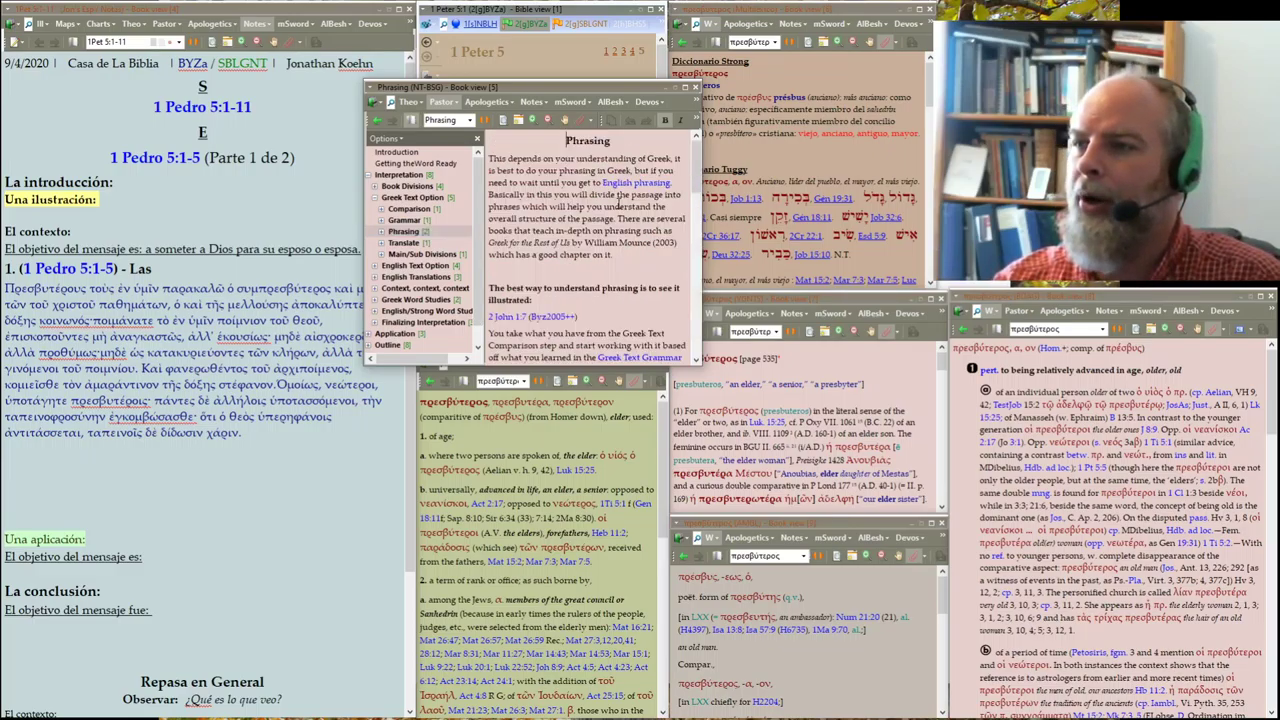
{"action": "scroll", "coordinate": [698, 220], "scroll_direction": "down", "scroll_amount": 1}
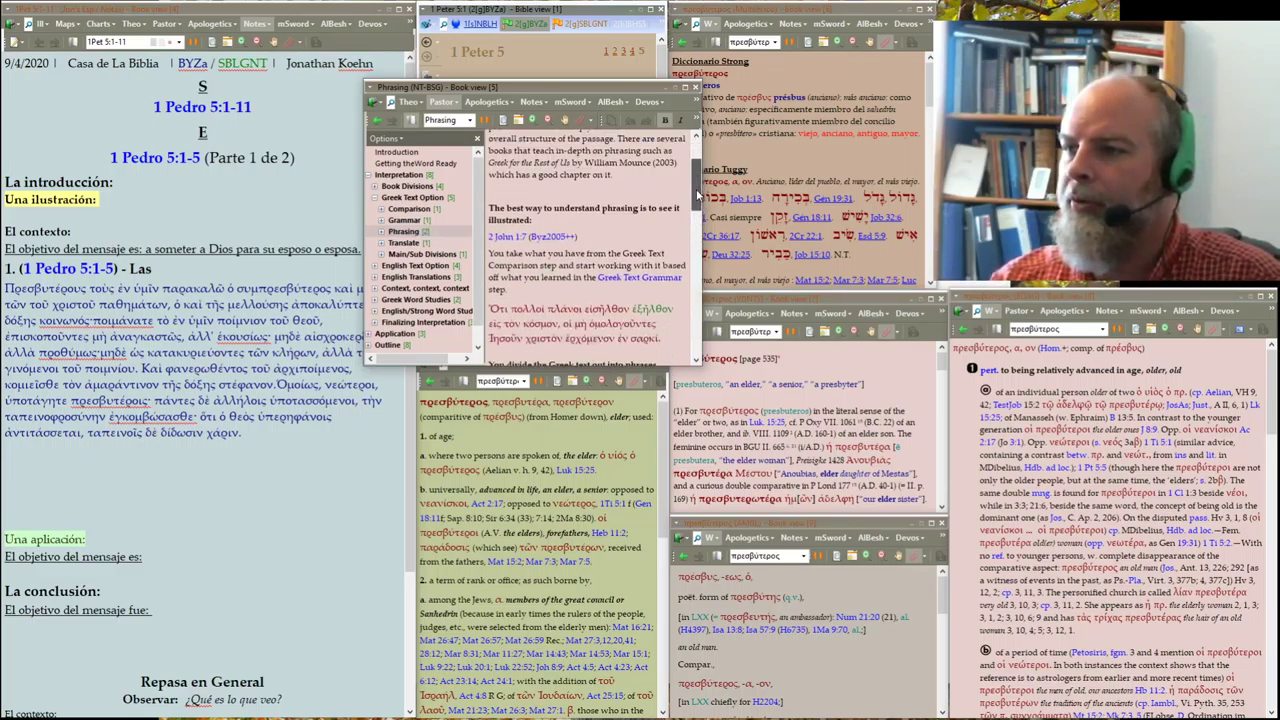
{"action": "scroll", "coordinate": [698, 213], "scroll_direction": "down", "scroll_amount": 1}
{"action": "scroll", "coordinate": [698, 207], "scroll_direction": "down", "scroll_amount": 1}
{"action": "scroll", "coordinate": [698, 206], "scroll_direction": "down", "scroll_amount": 1}
{"action": "scroll", "coordinate": [694, 214], "scroll_direction": "down", "scroll_amount": 1}
{"action": "scroll", "coordinate": [690, 222], "scroll_direction": "down", "scroll_amount": 1}
{"action": "scroll", "coordinate": [684, 232], "scroll_direction": "down", "scroll_amount": 1}
{"action": "scroll", "coordinate": [683, 236], "scroll_direction": "down", "scroll_amount": 2}
{"action": "scroll", "coordinate": [683, 236], "scroll_direction": "down", "scroll_amount": 1}
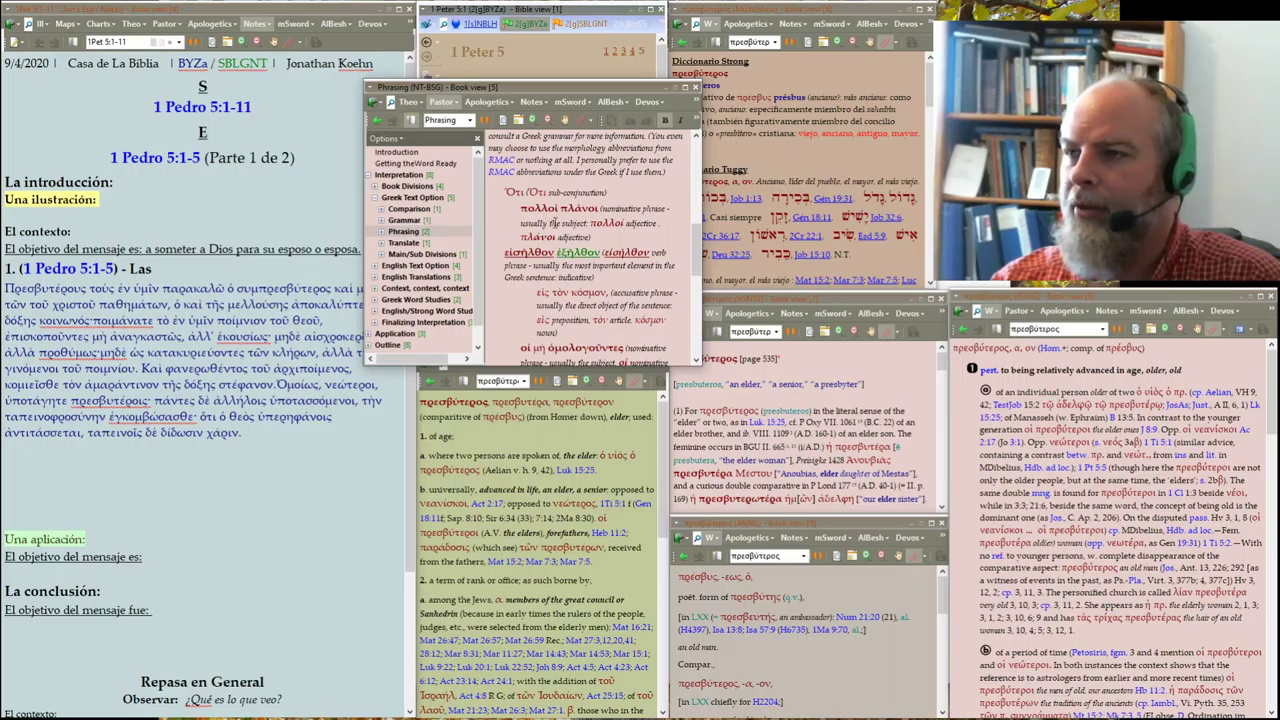
{"action": "scroll", "coordinate": [572, 230], "scroll_direction": "down", "scroll_amount": 1}
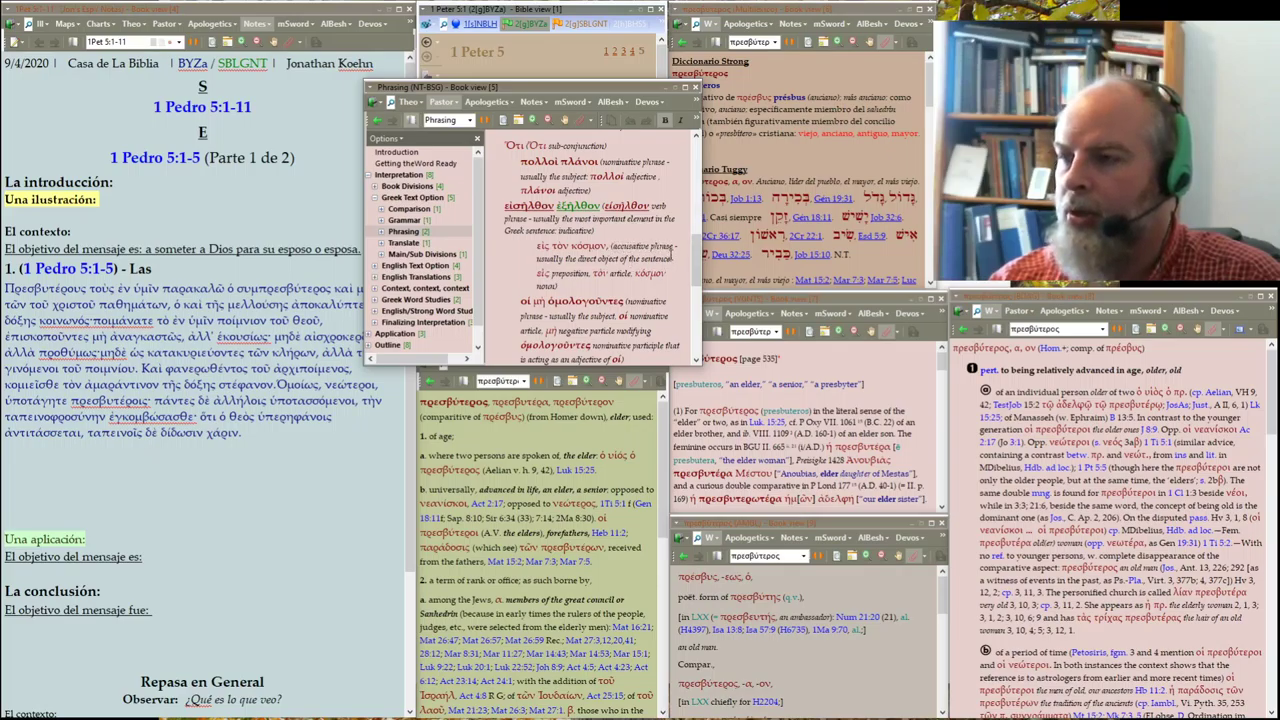
{"action": "scroll", "coordinate": [700, 280], "scroll_direction": "down", "scroll_amount": 1}
{"action": "scroll", "coordinate": [699, 280], "scroll_direction": "down", "scroll_amount": 1}
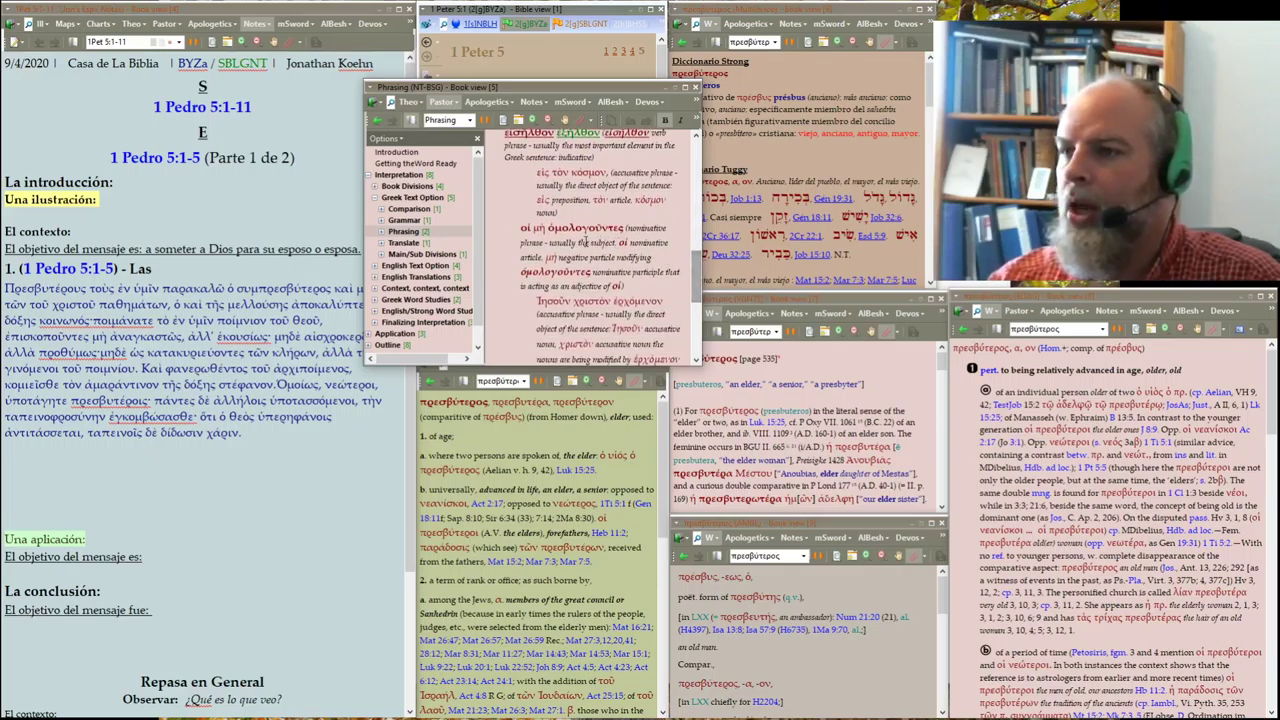
{"action": "scroll", "coordinate": [699, 265], "scroll_direction": "down", "scroll_amount": 2}
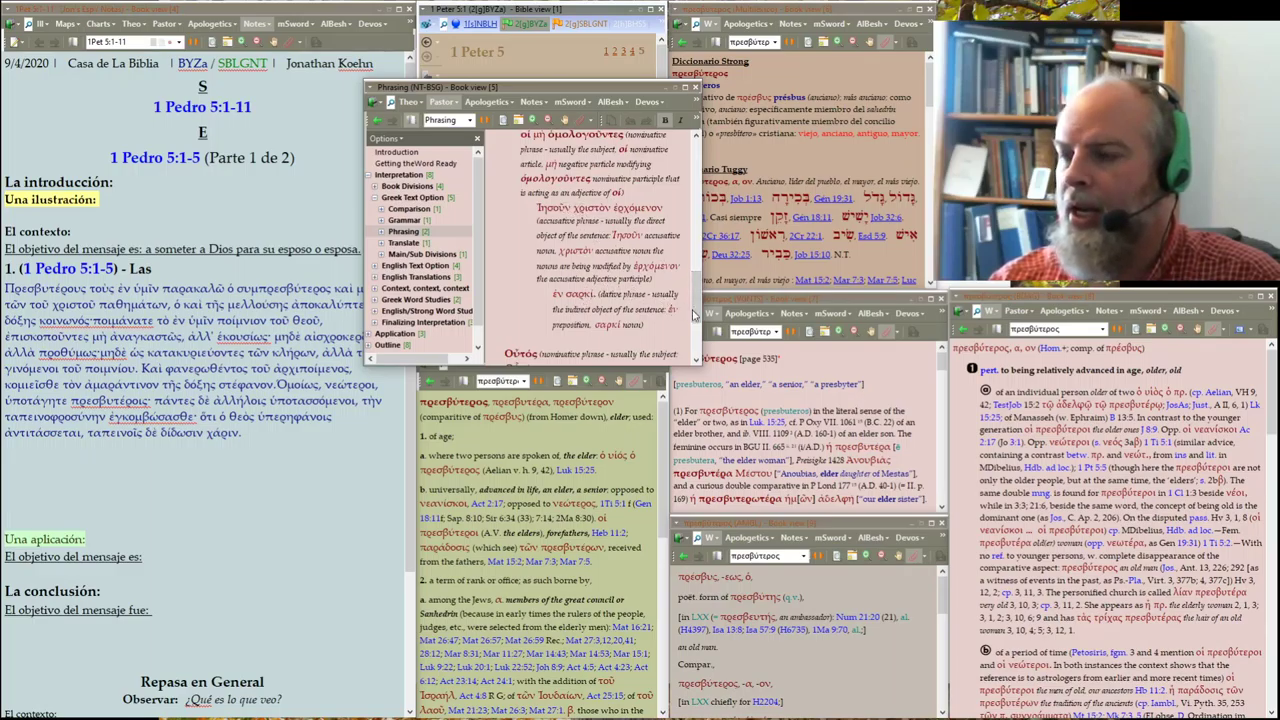
{"action": "scroll", "coordinate": [693, 314], "scroll_direction": "down", "scroll_amount": 2}
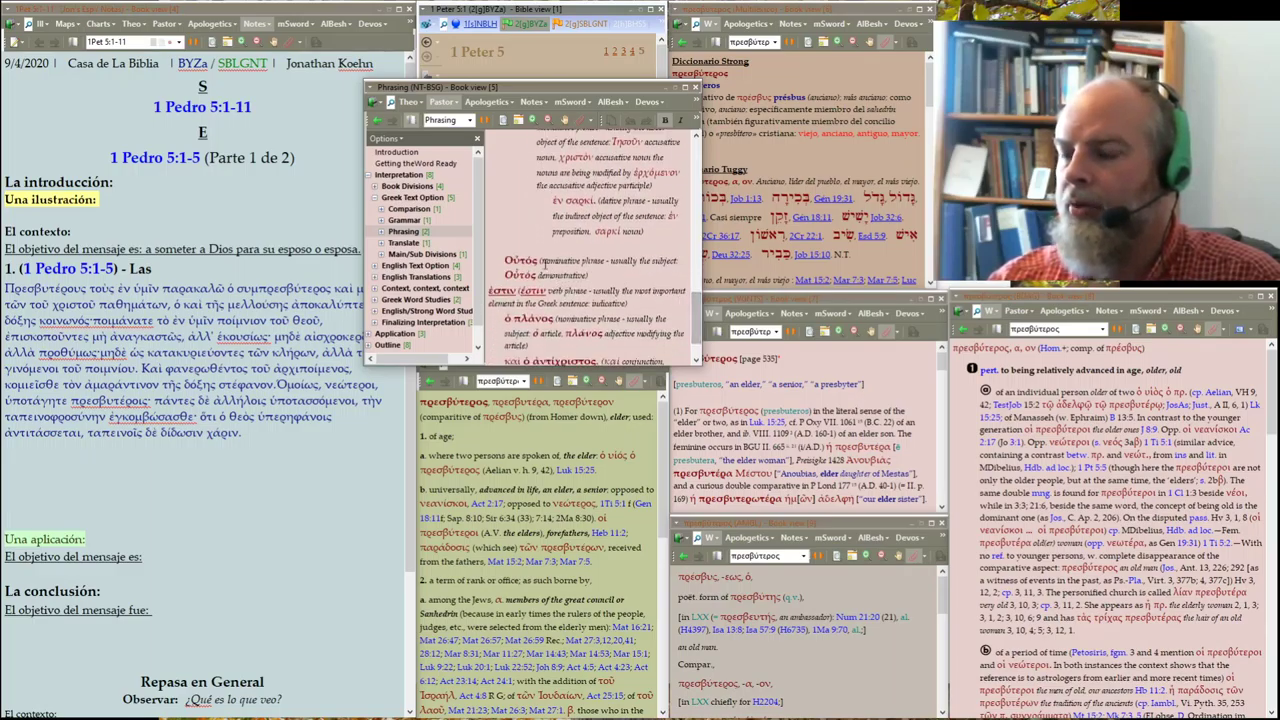
Select 'nominative' in the example, then move the guide aside to uncover the Greek text
{"action": "double_click", "coordinate": [564, 262]}
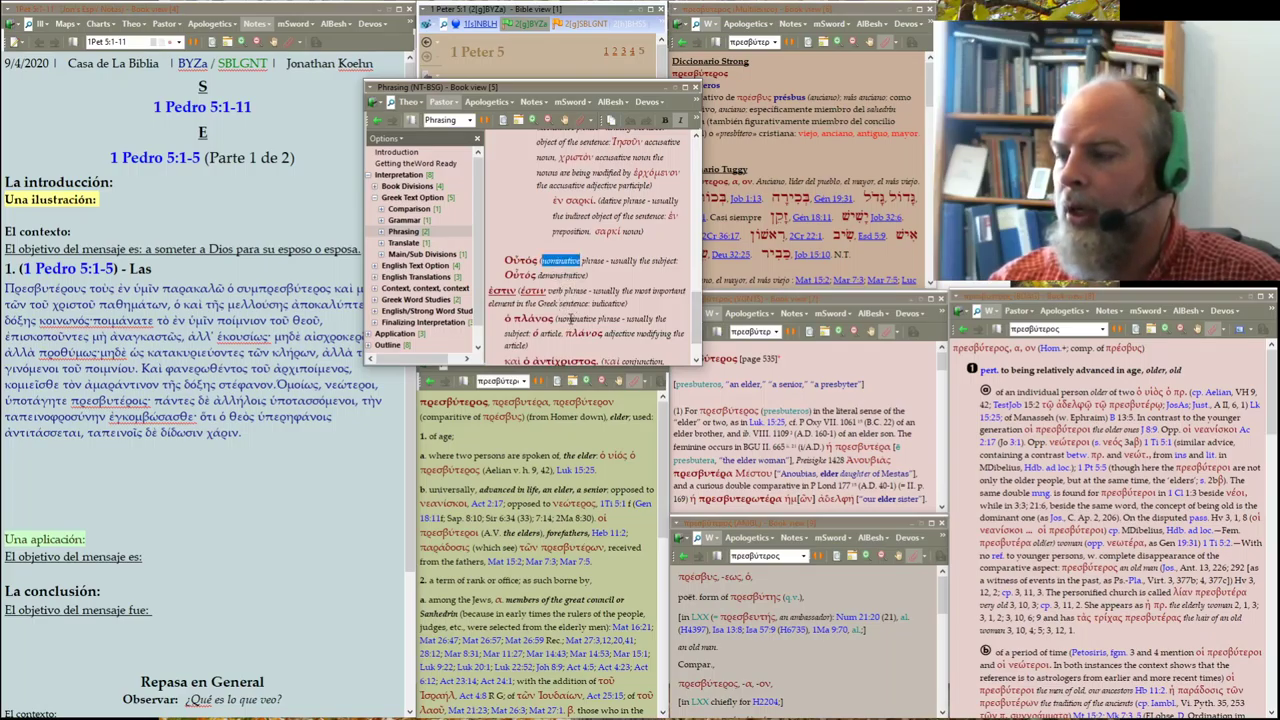
{"action": "scroll", "coordinate": [690, 306], "scroll_direction": "down", "scroll_amount": 1}
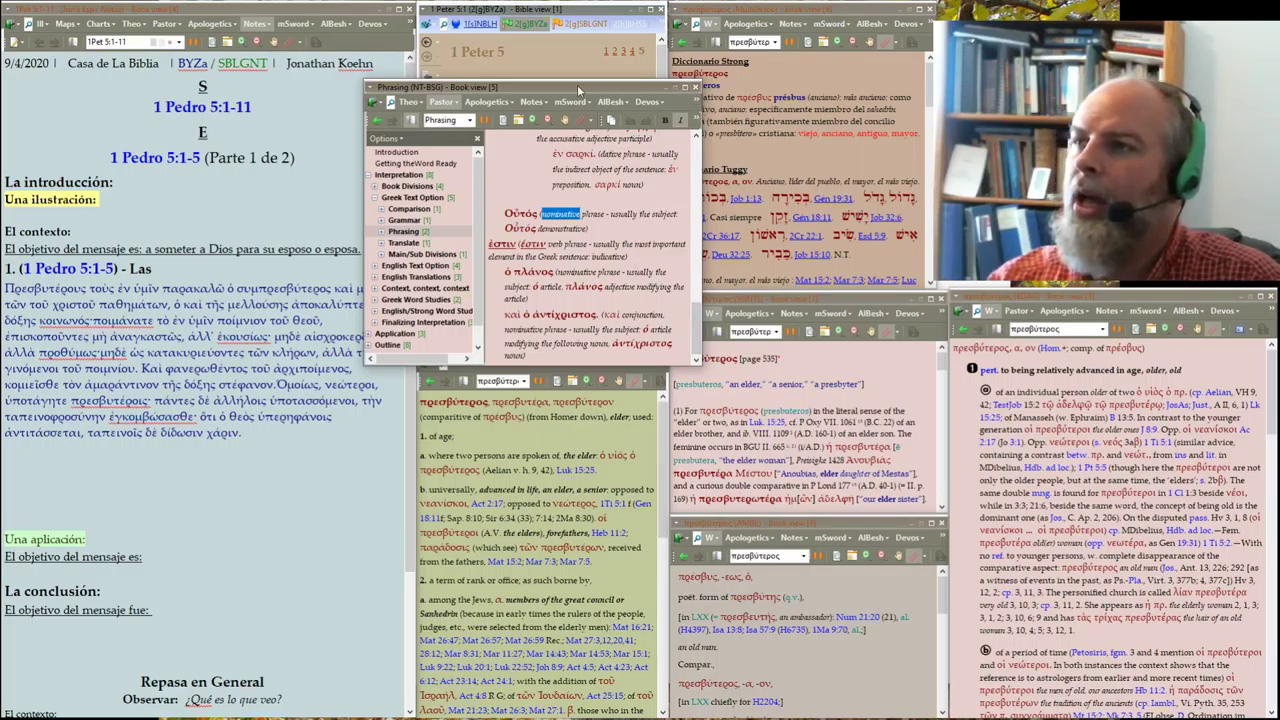
{"action": "left_click_drag", "start_coordinate": [578, 91], "coordinate": [1153, 13]}
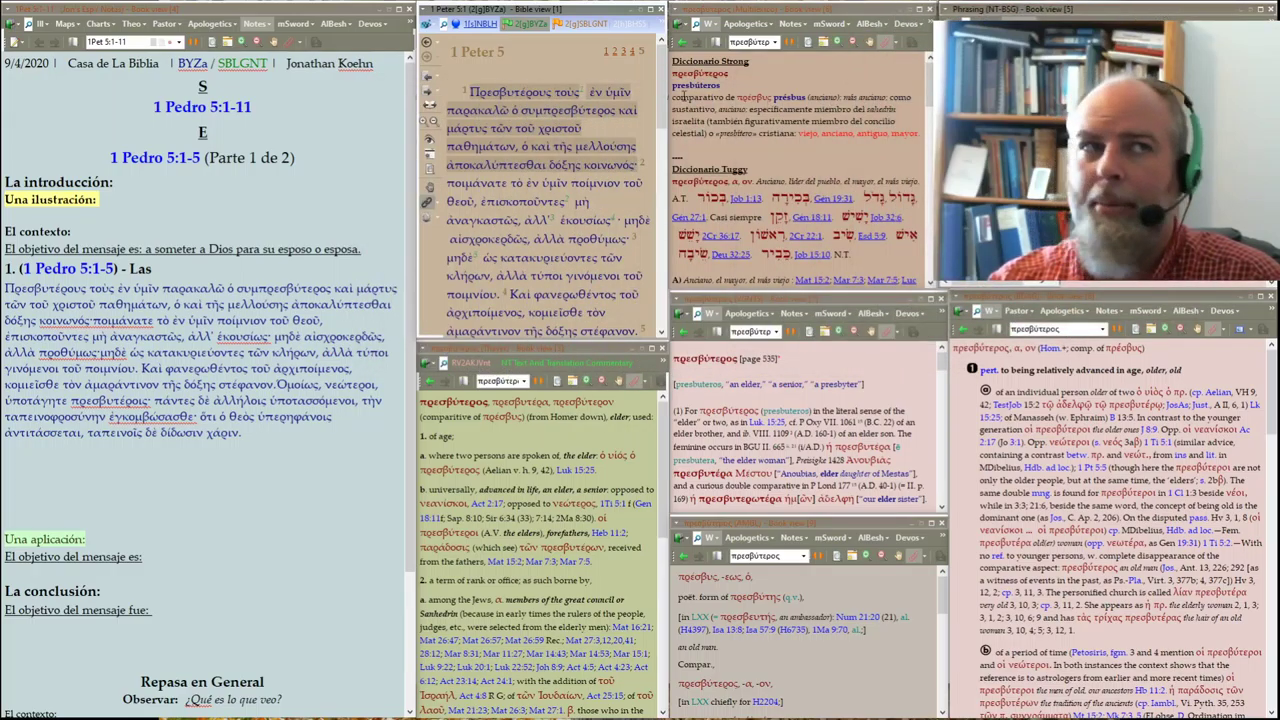
Put Πρεσβυτέρους on its own line in the notes, undoing a trial split after τοὺς
{"action": "left_click", "coordinate": [130, 268]}
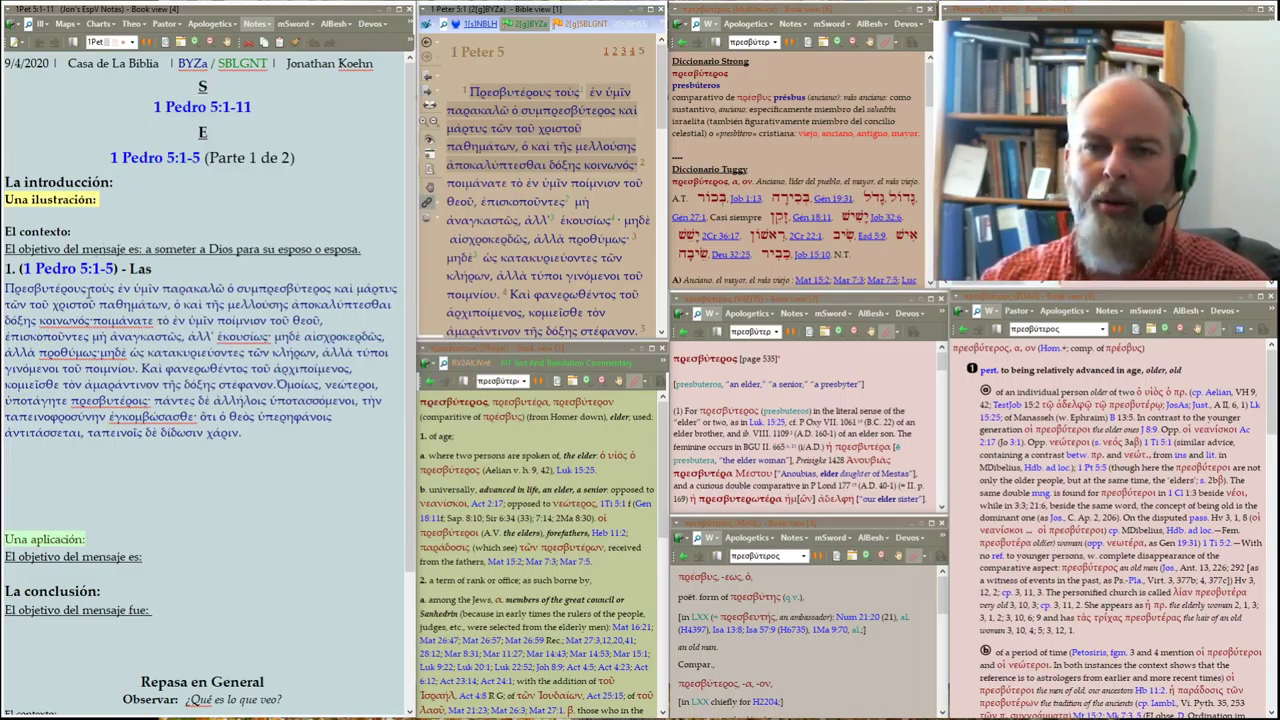
{"action": "left_click", "coordinate": [89, 290]}
{"action": "key", "text": "Return"}
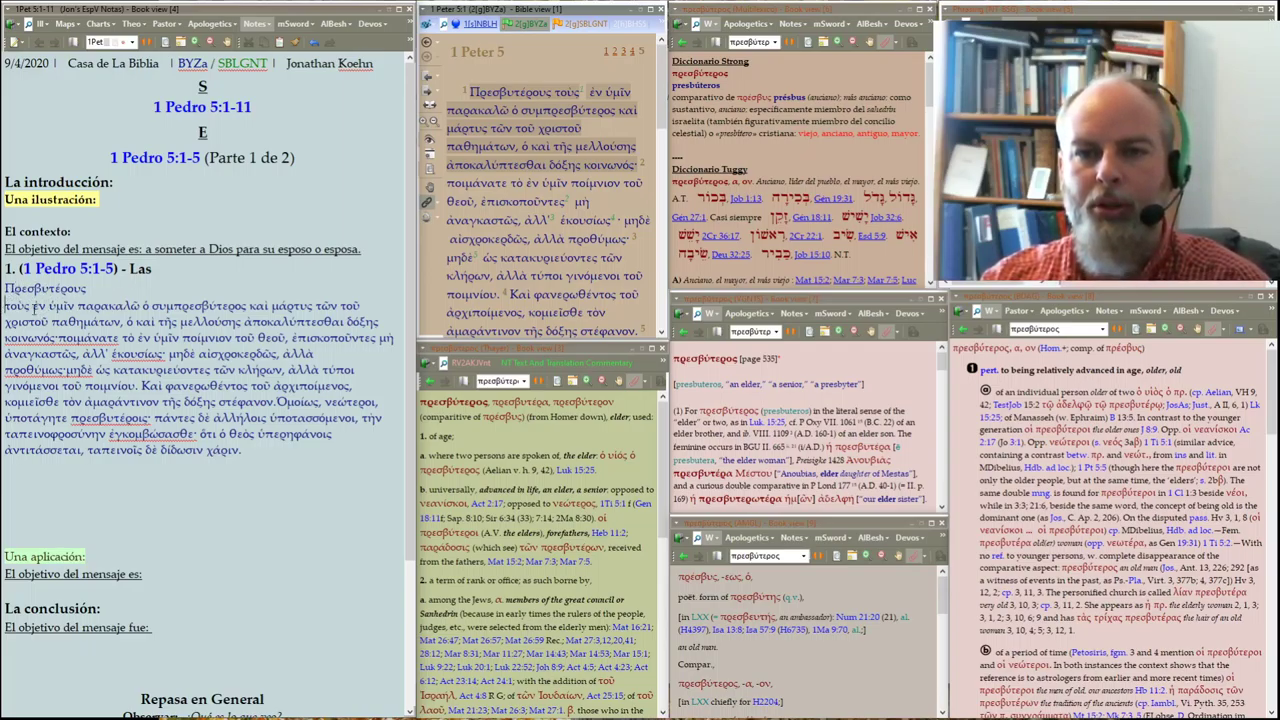
{"action": "left_click", "coordinate": [34, 306]}
{"action": "key", "text": "Return"}
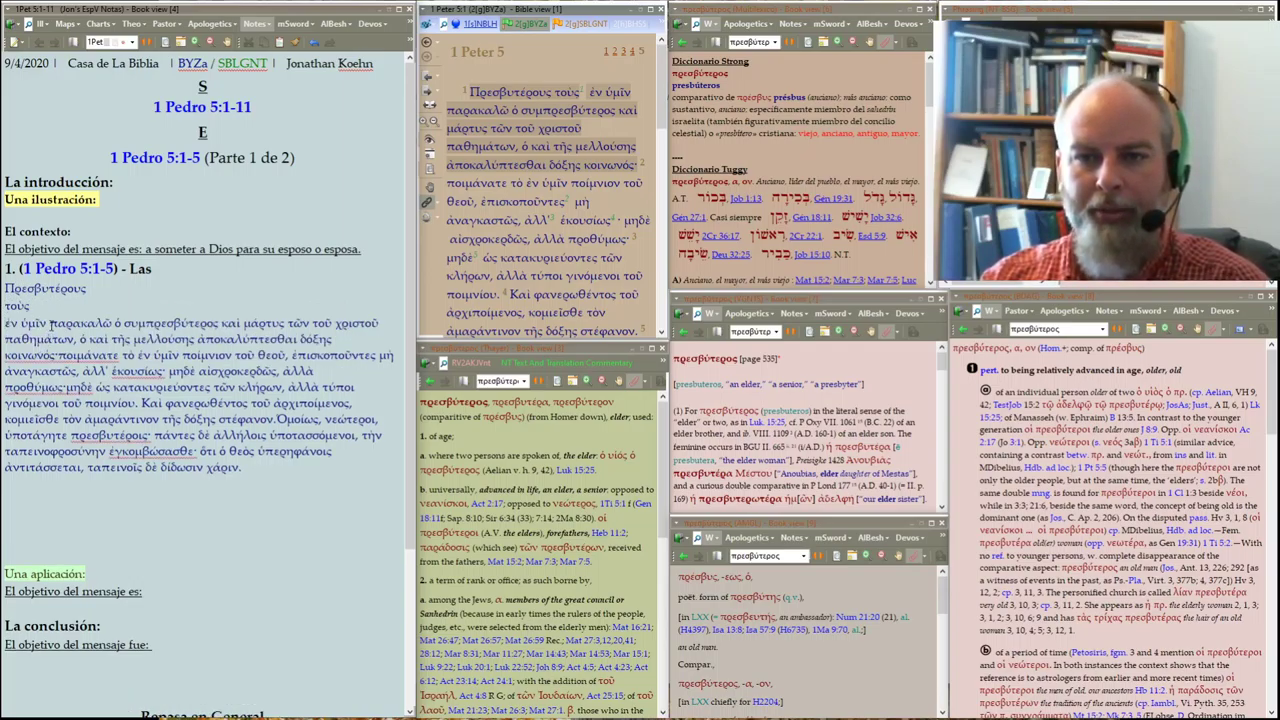
{"action": "key", "text": "Delete"}
{"action": "key", "text": "Delete"}
{"action": "key", "text": "Delete"}
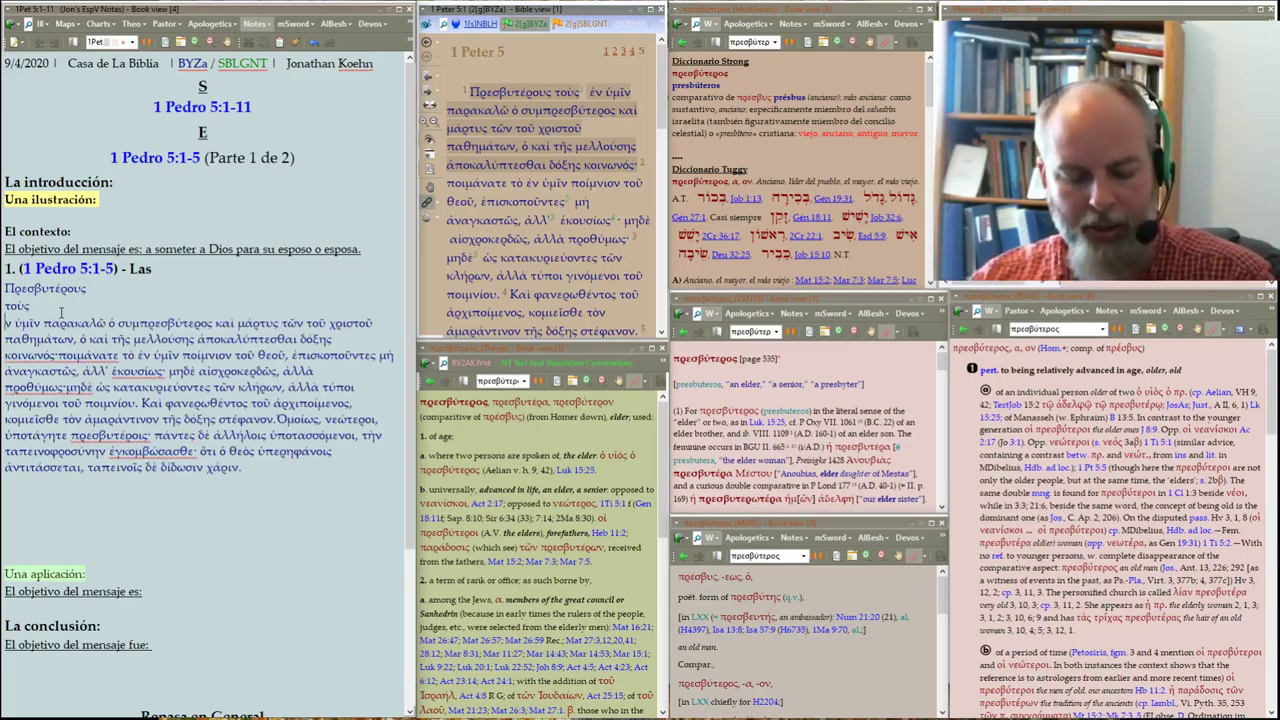
{"action": "key", "text": "ctrl+z"}
{"action": "key", "text": "ctrl+z"}
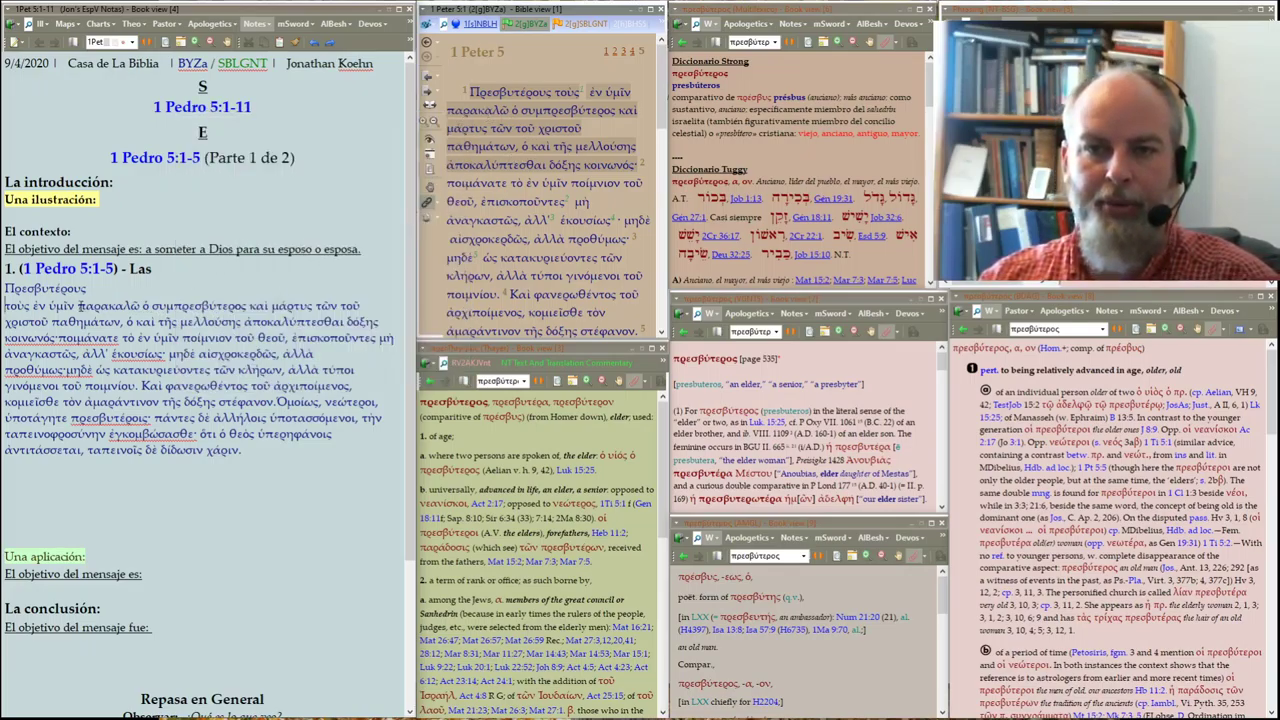
Set παρακαλῶ on its own bold, underlined line, with ὁ συμπρεσβύτερος starting the next line
{"action": "left_click", "coordinate": [79, 305]}
{"action": "key", "text": "Return"}
{"action": "double_click", "coordinate": [40, 323]}
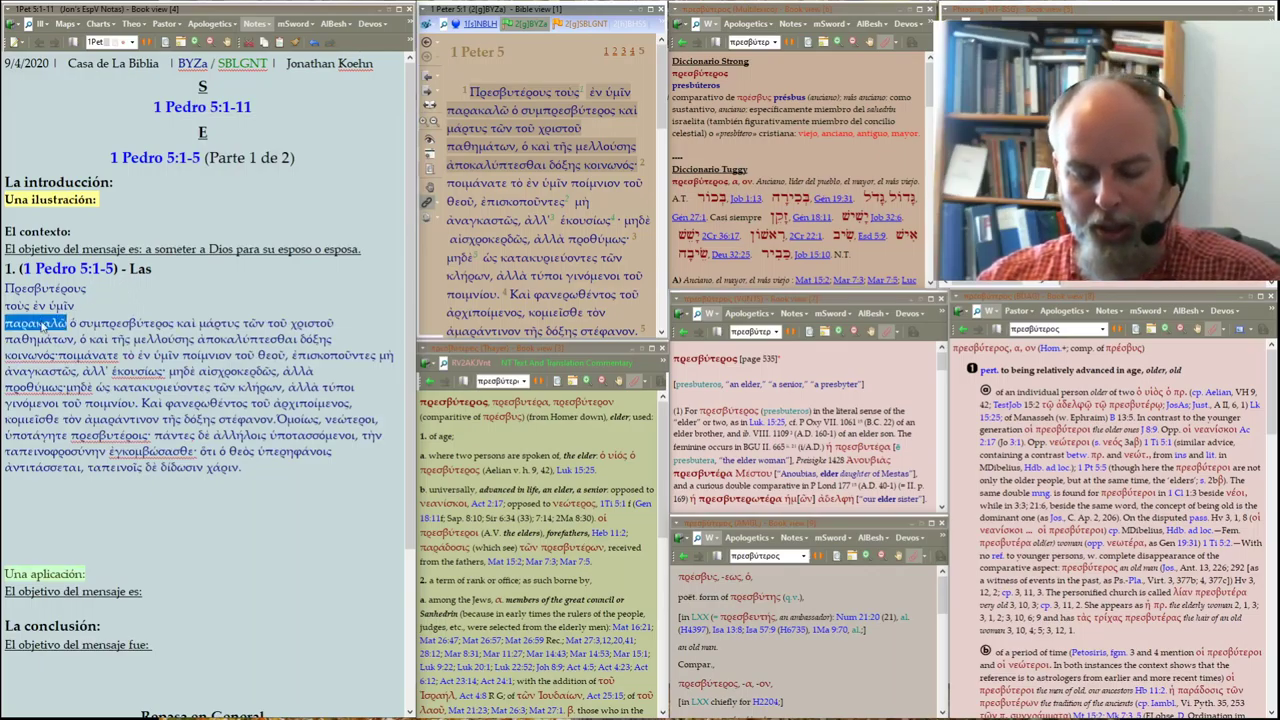
{"action": "key", "text": "ctrl+b"}
{"action": "key", "text": "Right"}
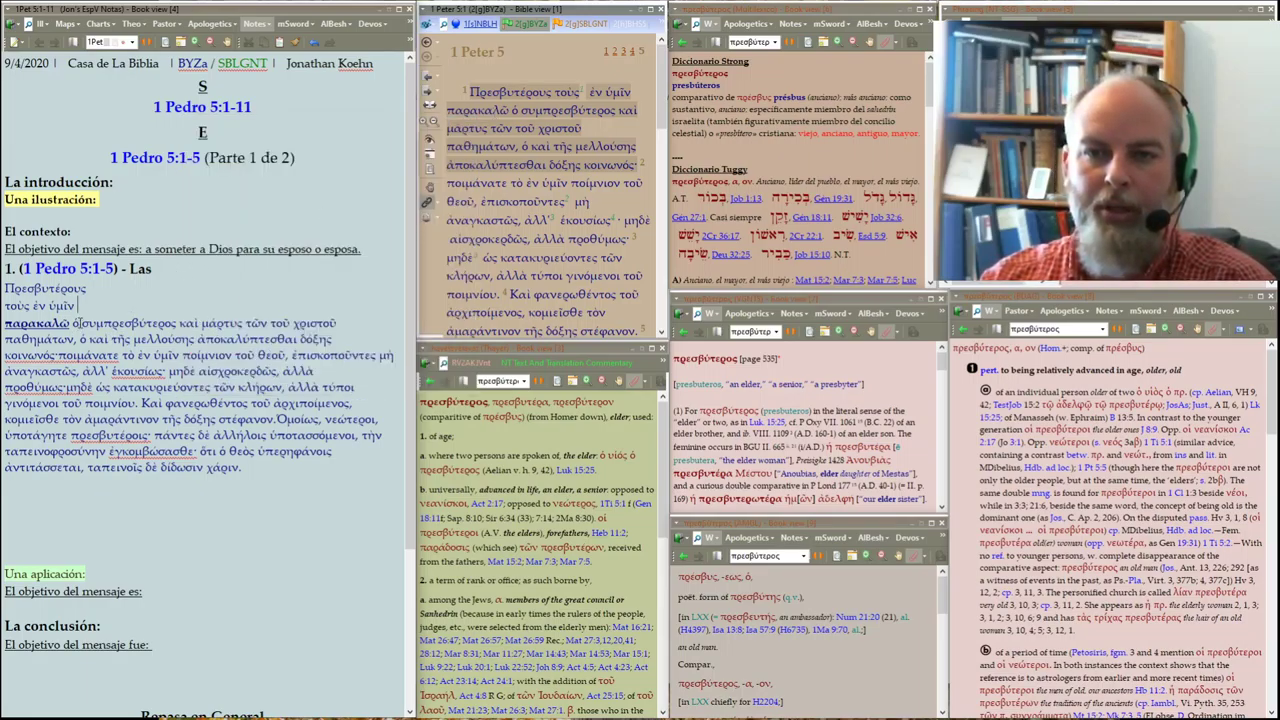
{"action": "left_click", "coordinate": [72, 322]}
{"action": "key", "text": "Return"}
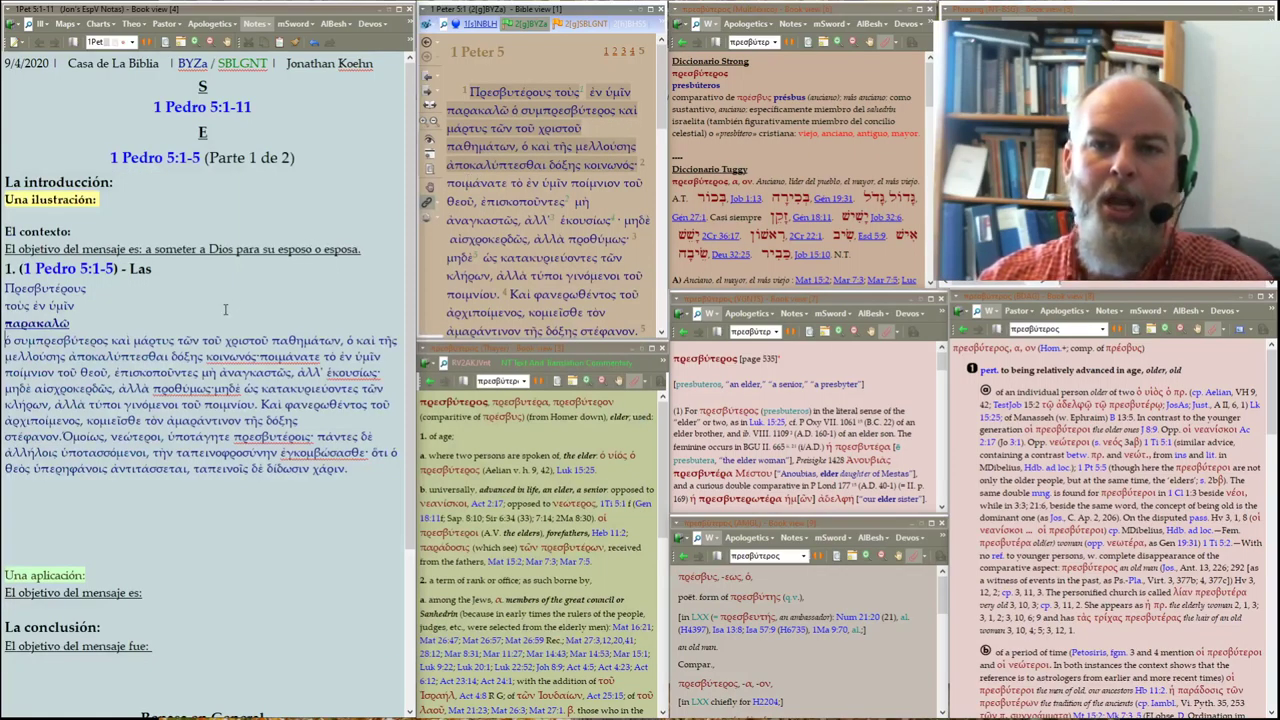
Indent the Greek paragraph, break before τῶν, and bold ὁ συμπρεσβύτερος and μάρτυς
{"action": "left_click", "coordinate": [424, 40]}
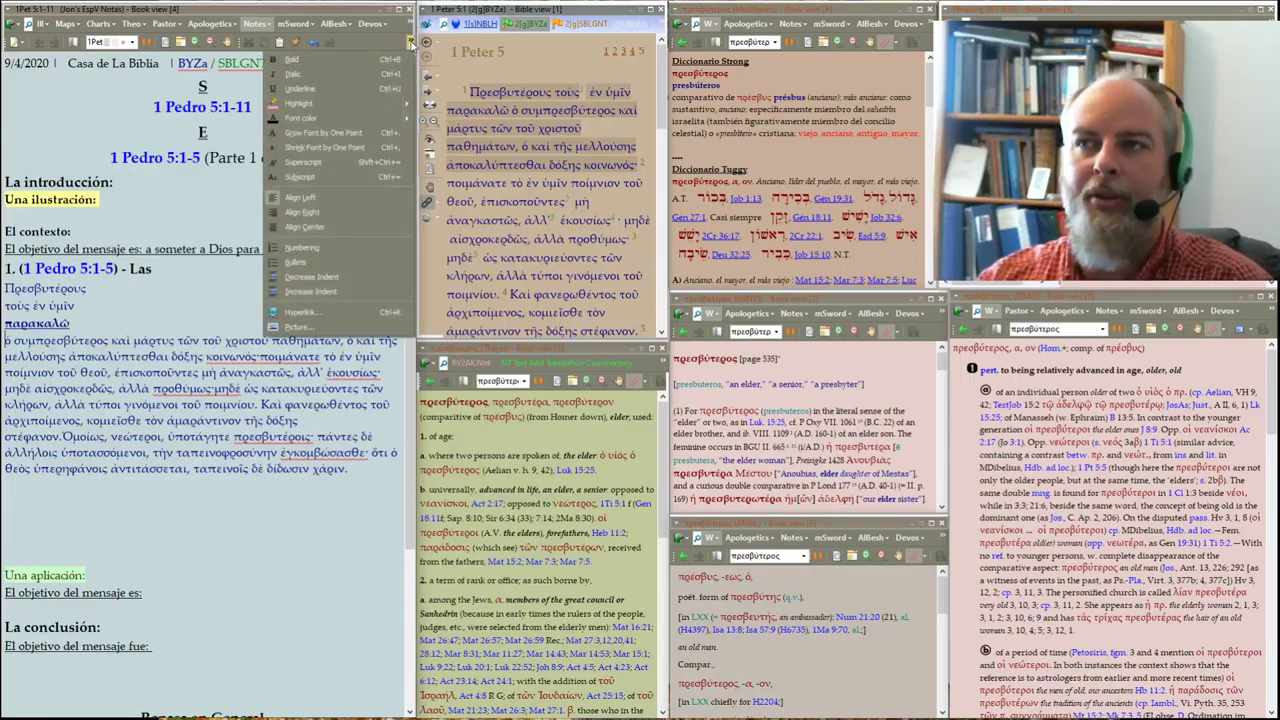
{"action": "left_click", "coordinate": [330, 296]}
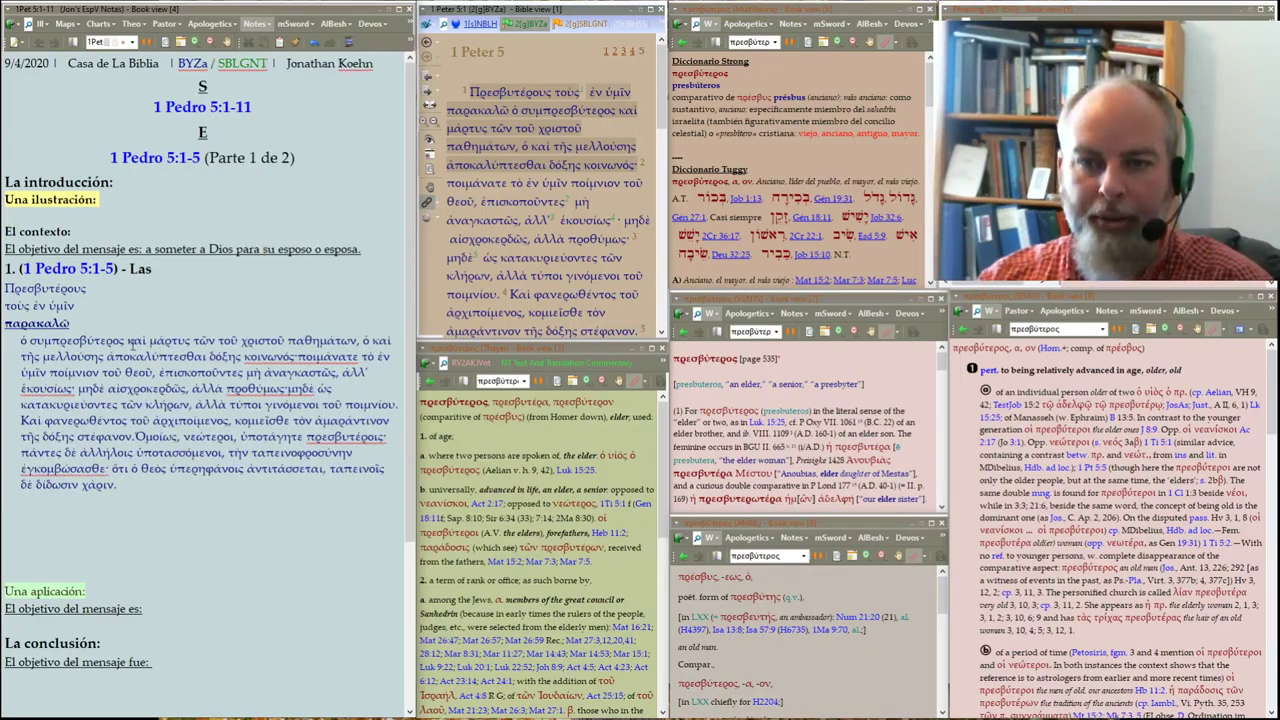
{"action": "left_click", "coordinate": [196, 339]}
{"action": "key", "text": "Return"}
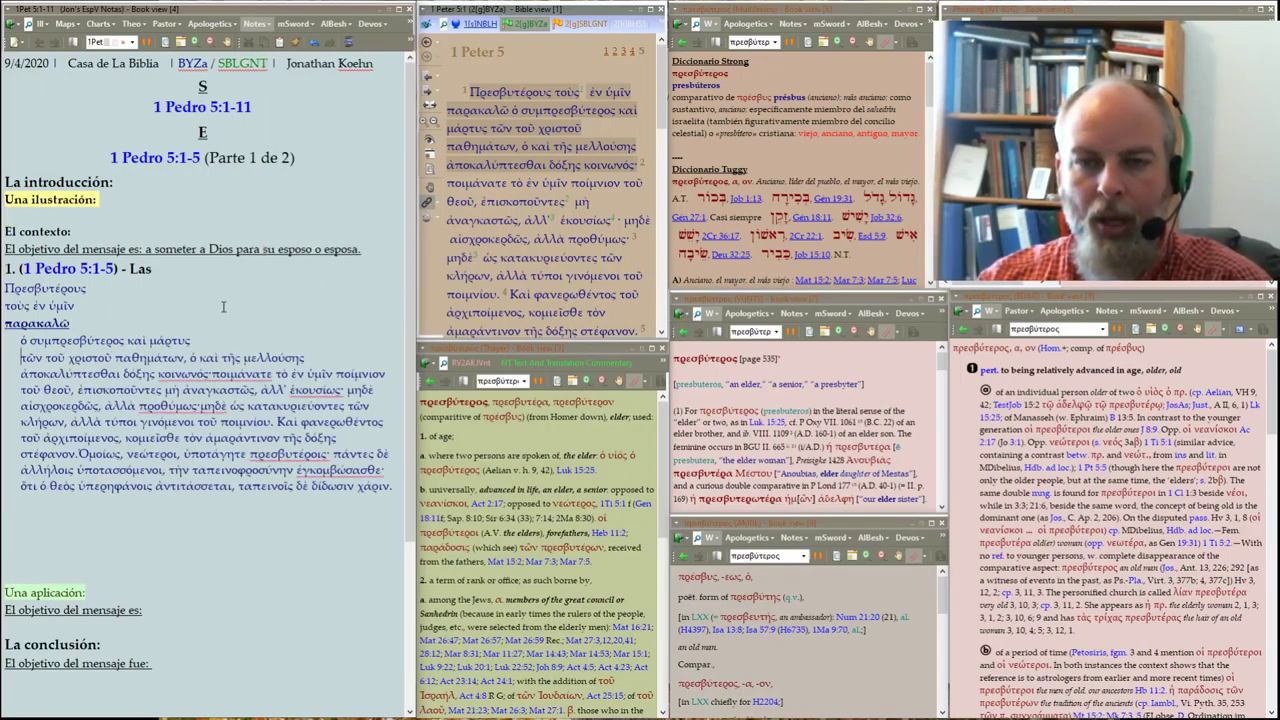
{"action": "key", "text": "ctrl+shift+Right"}
{"action": "key", "text": "ctrl+shift+Right"}
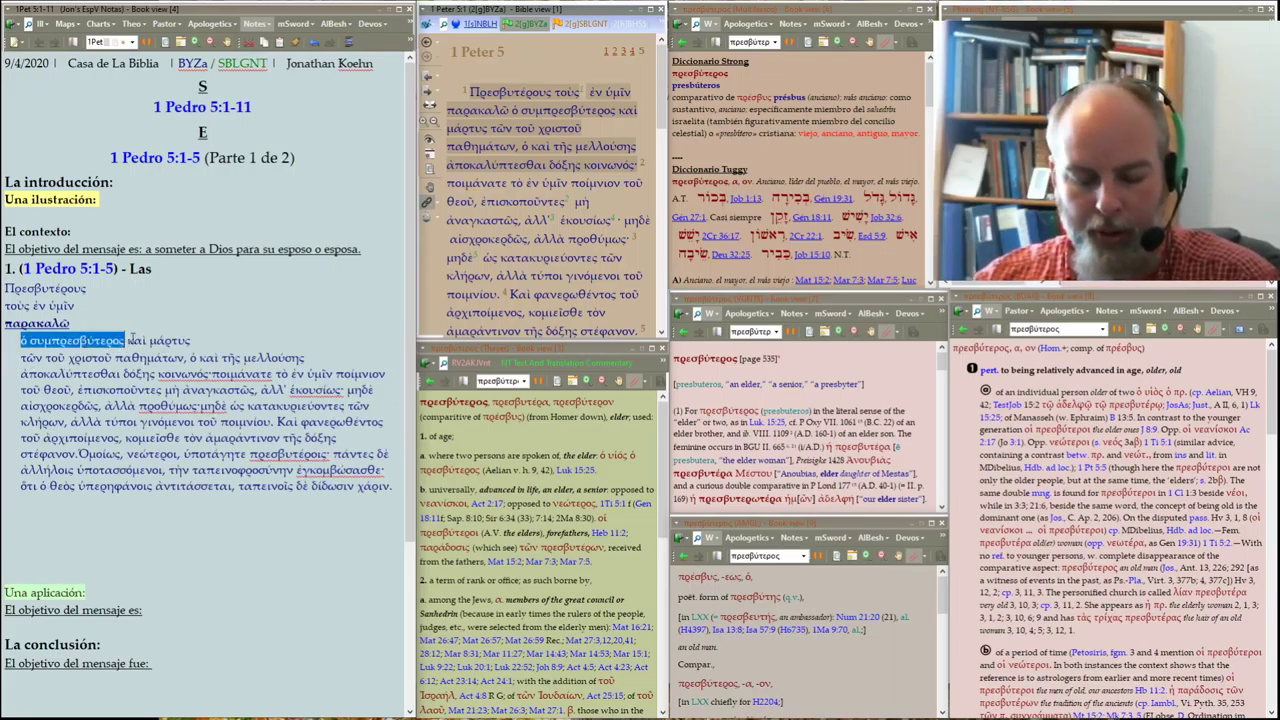
{"action": "key", "text": "ctrl+b"}
{"action": "left_click", "coordinate": [229, 278]}
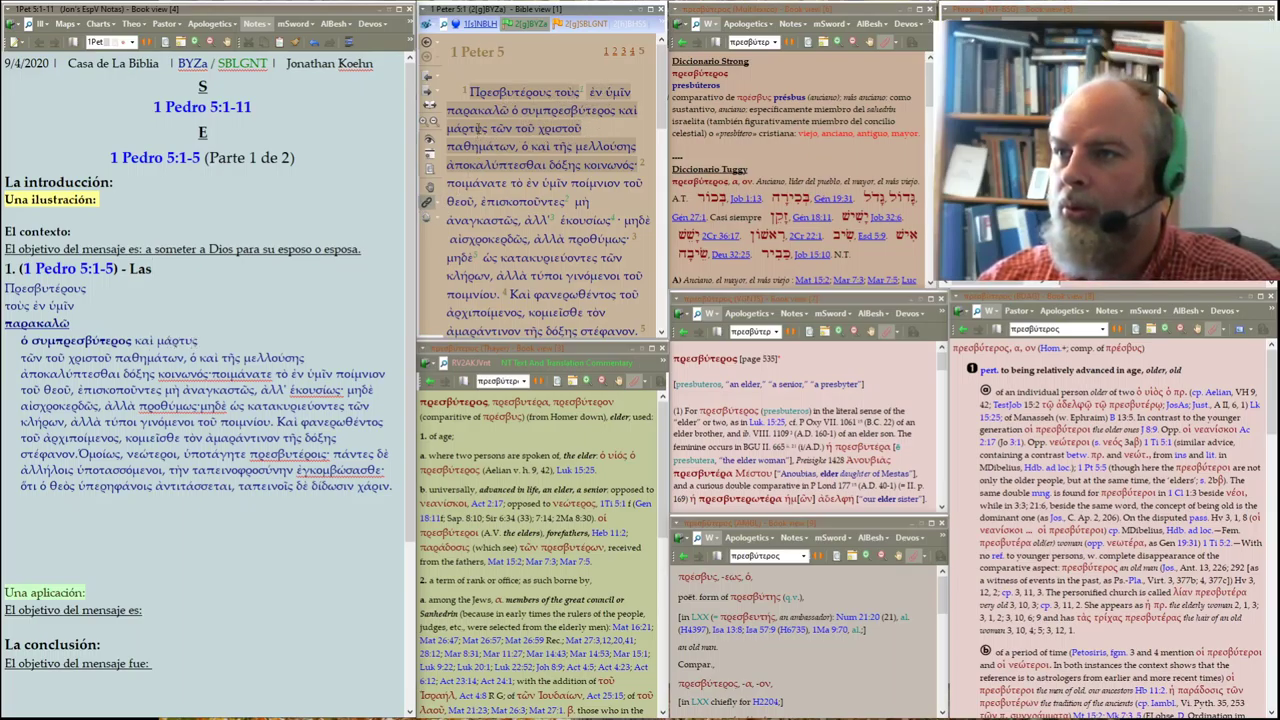
{"action": "double_click", "coordinate": [177, 340]}
{"action": "key", "text": "ctrl+b"}
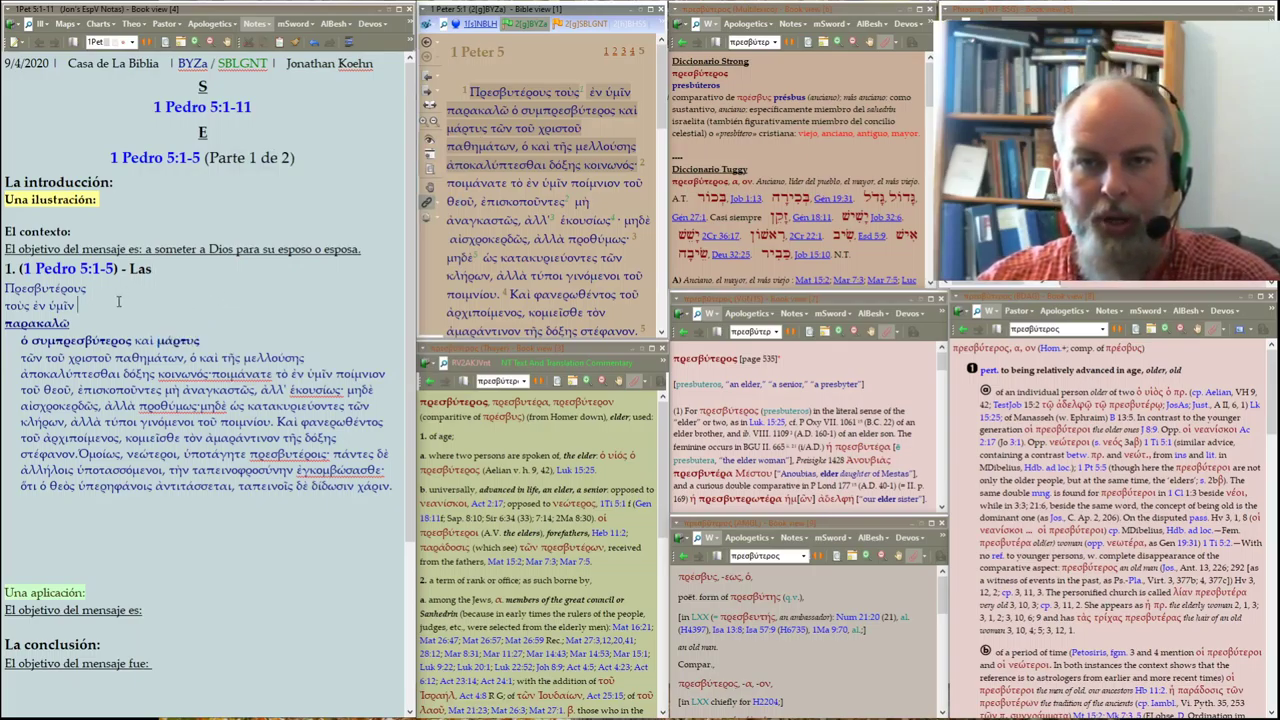
Indent the Πρεσβυτέρους line and set τοὺς and ἐν ὑμῖν on progressively indented lines
{"action": "left_click", "coordinate": [87, 288]}
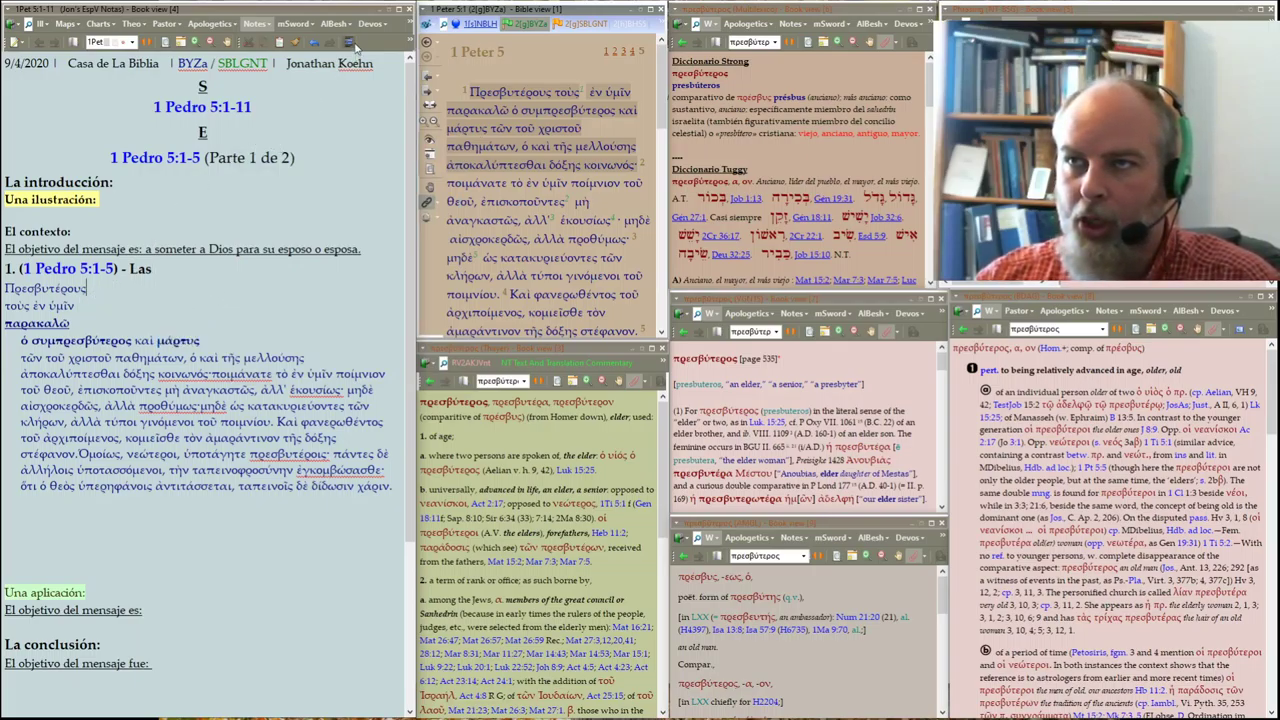
{"action": "left_click", "coordinate": [350, 42]}
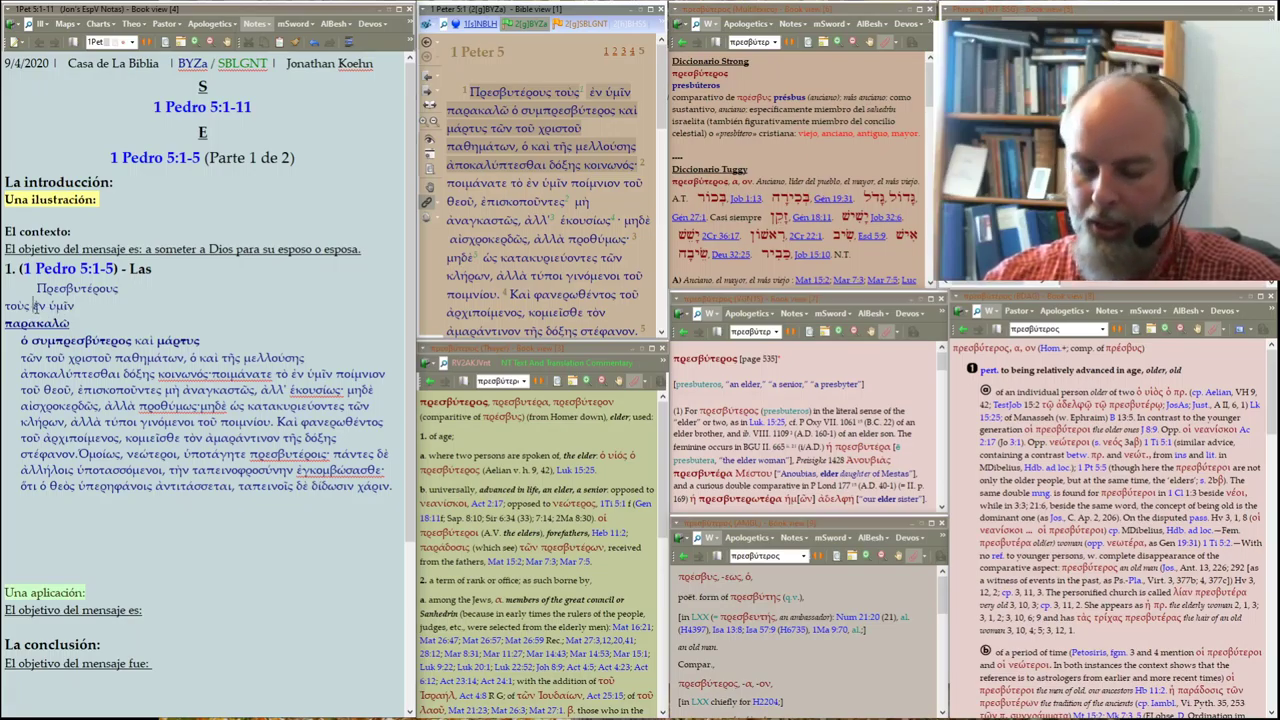
{"action": "key", "text": "Return"}
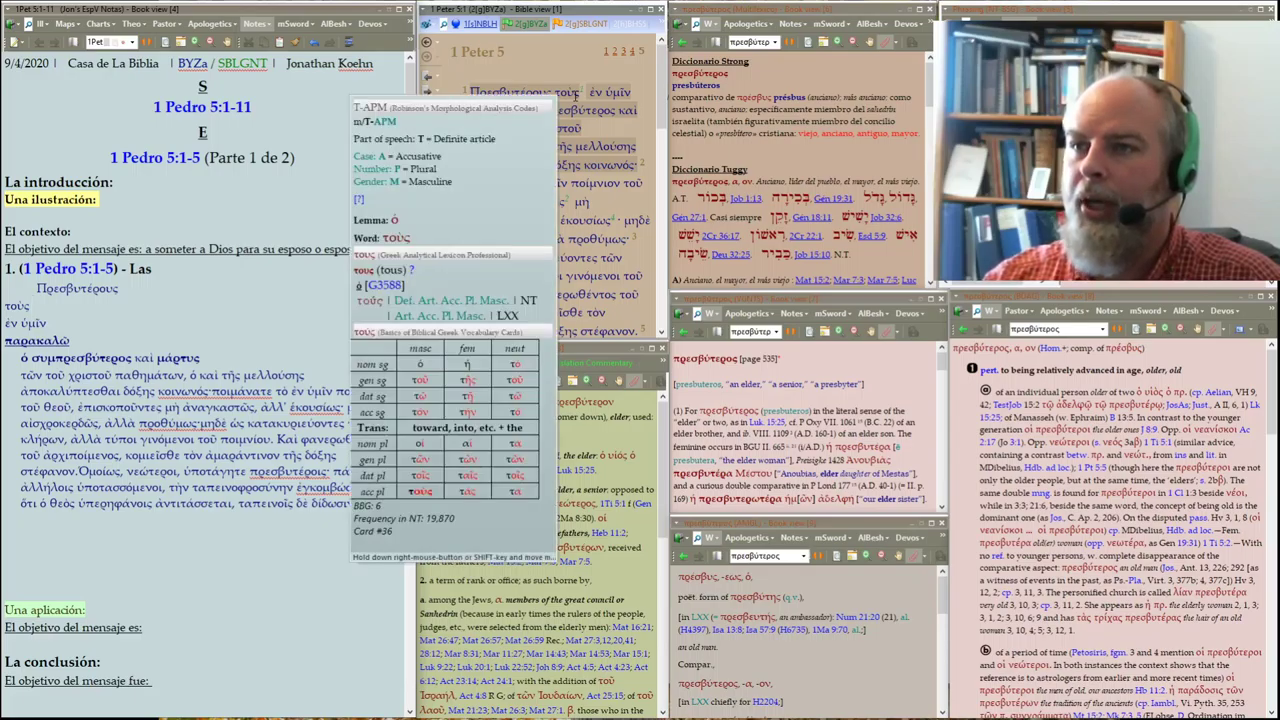
{"action": "mouse_move", "coordinate": [583, 93]}
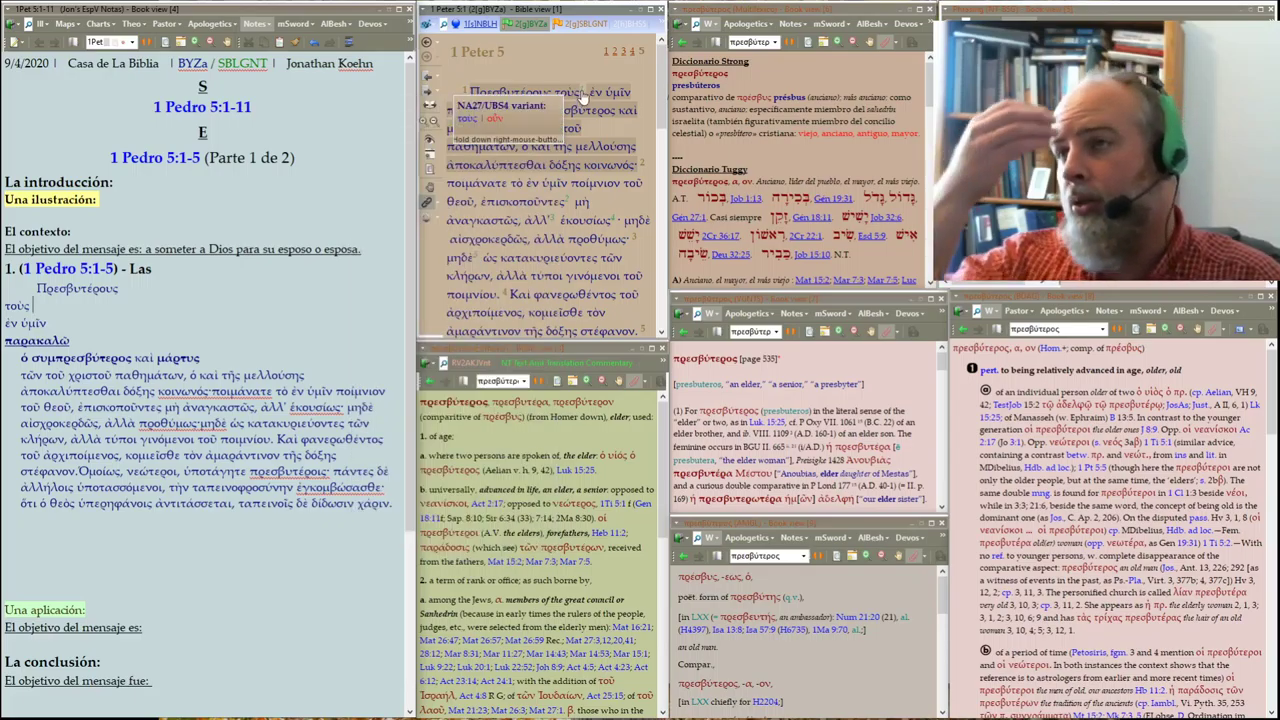
{"action": "left_click", "coordinate": [588, 28]}
{"action": "left_click", "coordinate": [588, 28]}
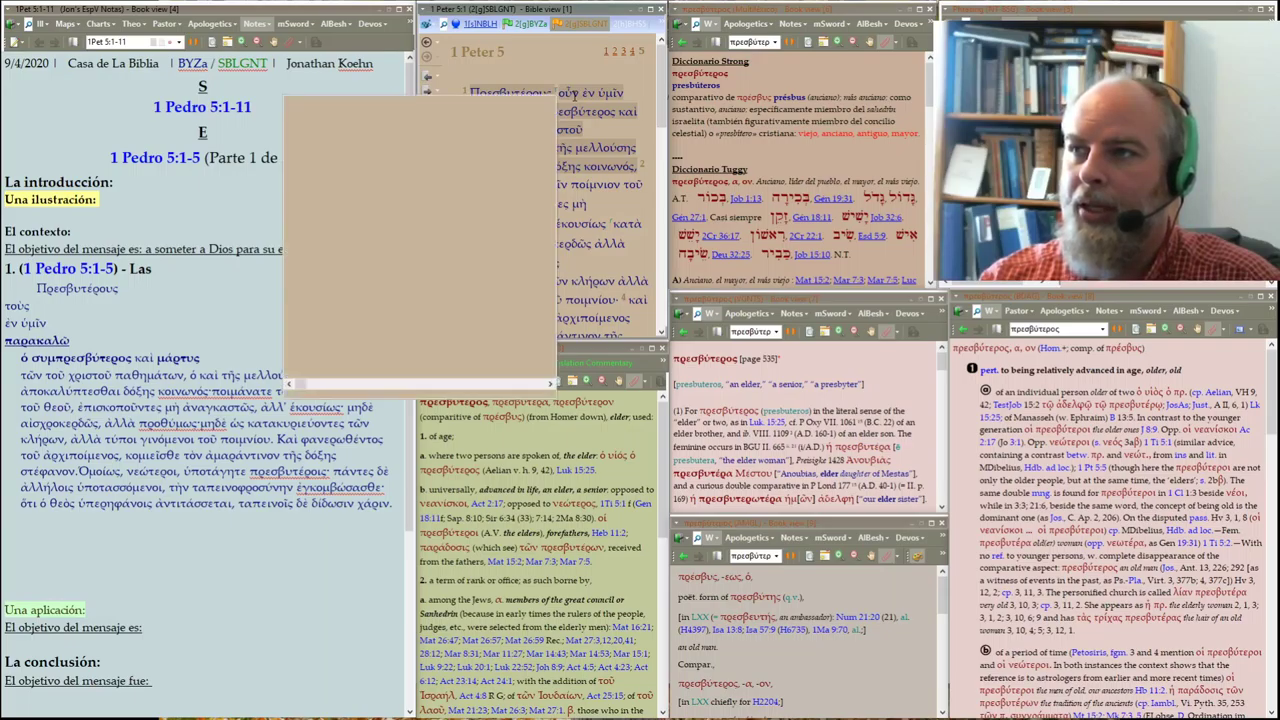
{"action": "left_click", "coordinate": [525, 23]}
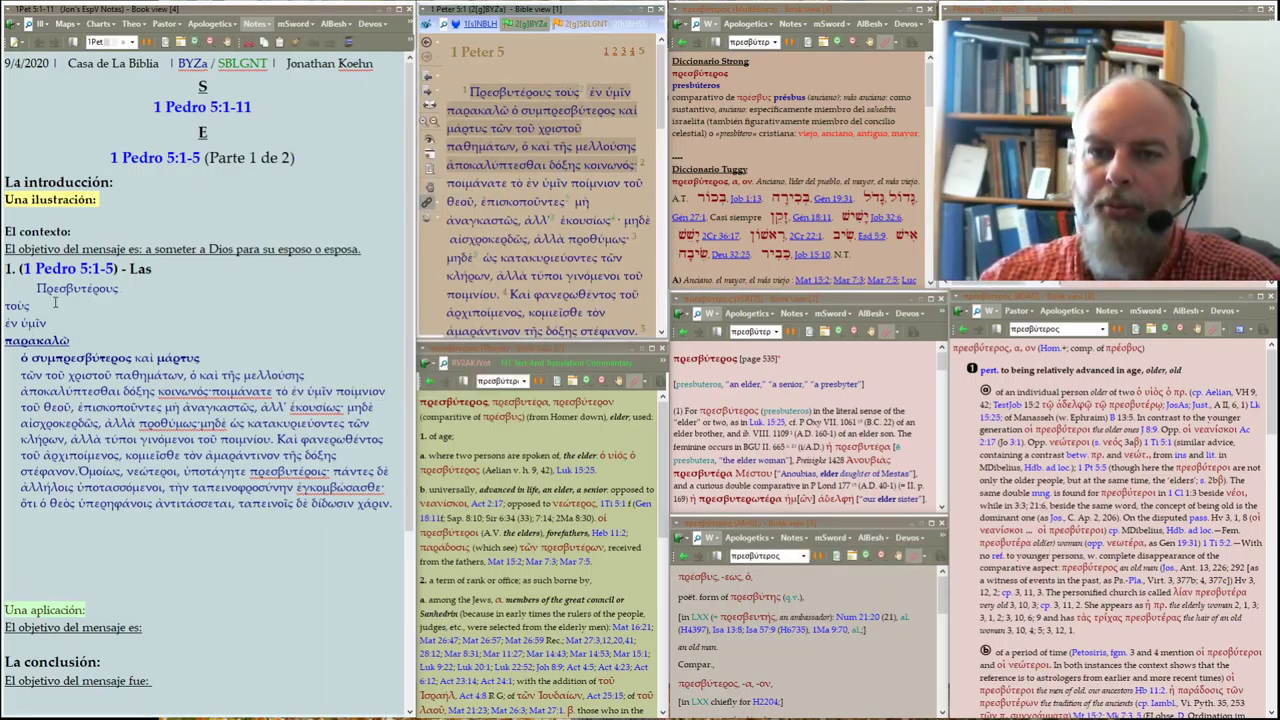
{"action": "key", "text": "Tab"}
{"action": "key", "text": "Tab"}
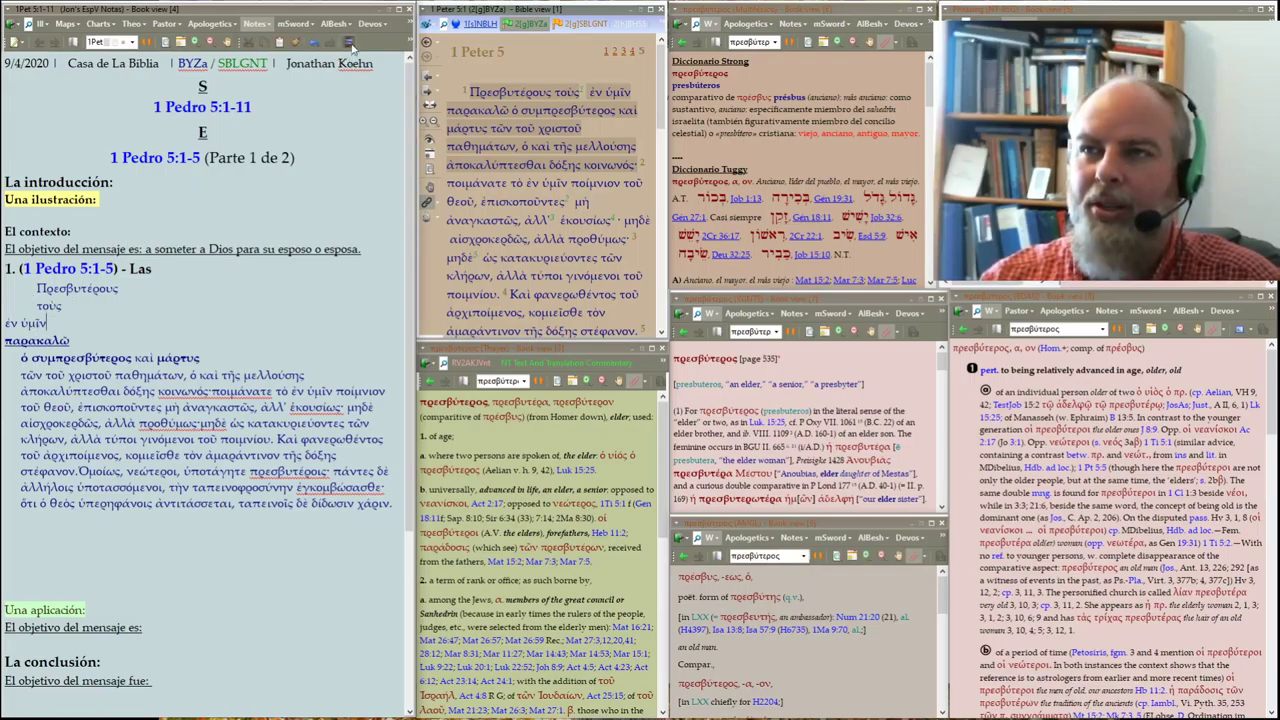
{"action": "key", "text": "Tab"}
{"action": "key", "text": "Tab"}
{"action": "key", "text": "Tab"}
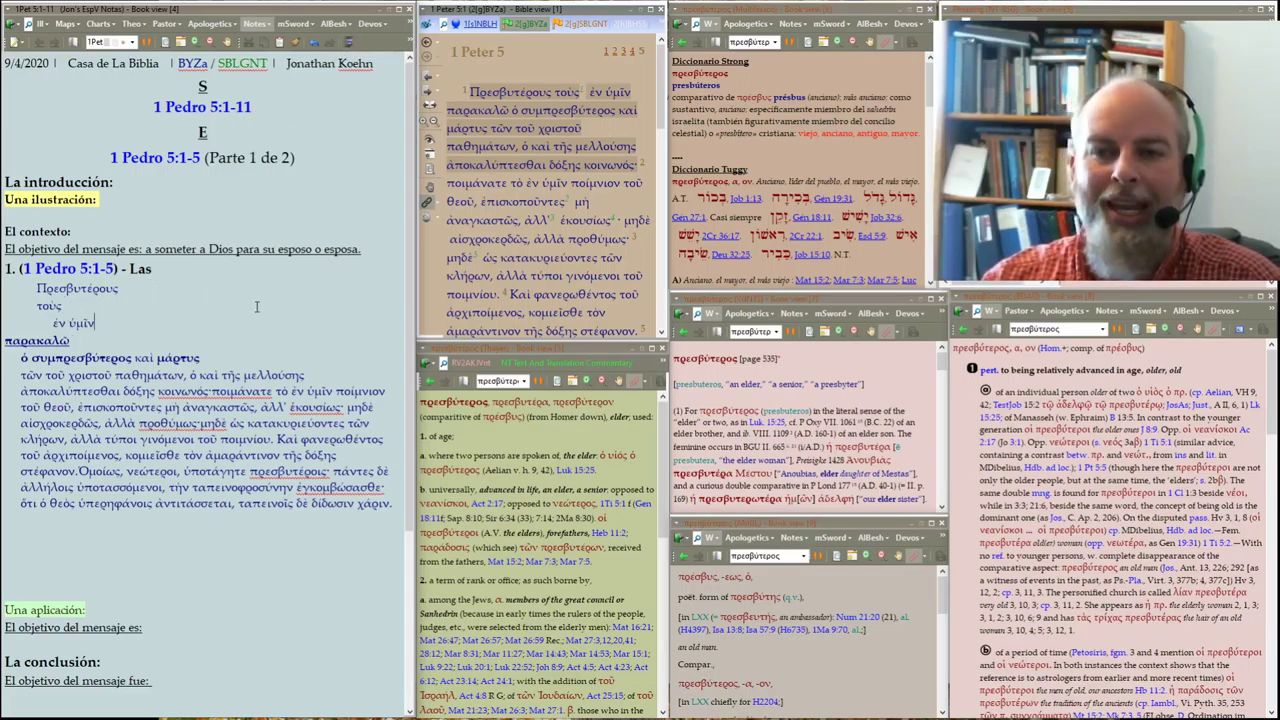
{"action": "scroll", "coordinate": [257, 305], "scroll_direction": "down", "scroll_amount": 1}
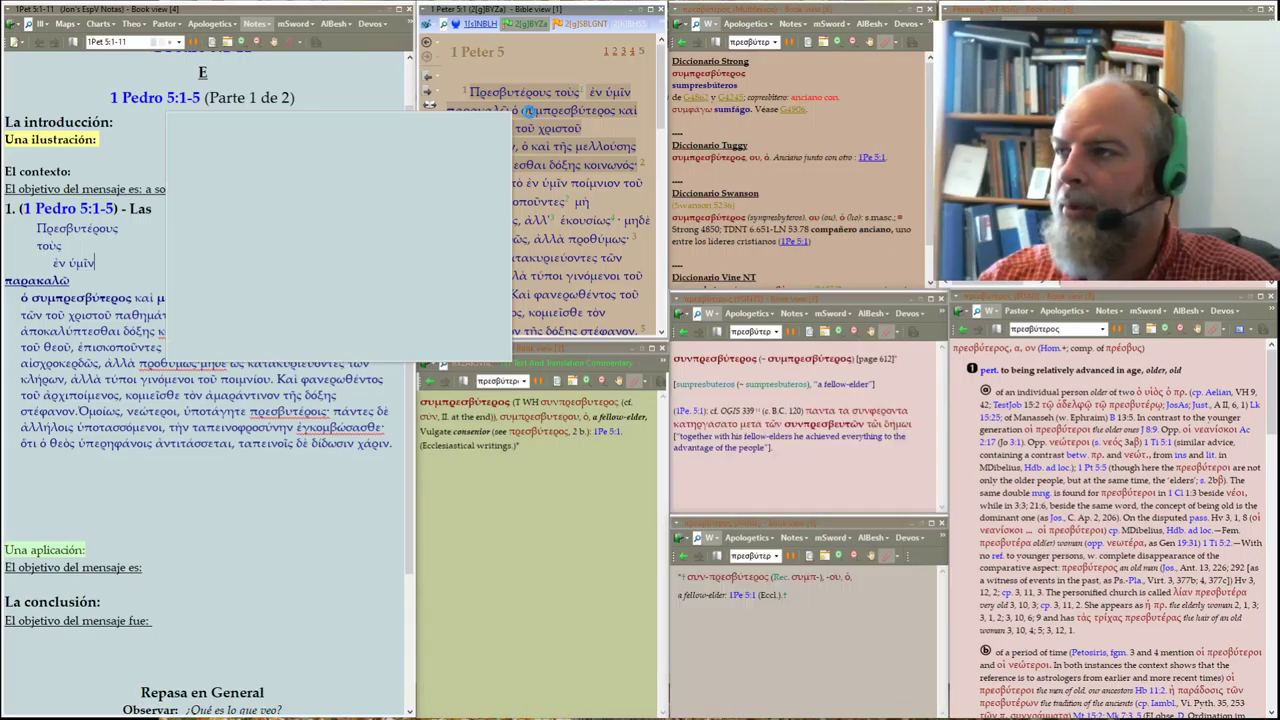
{"action": "mouse_move", "coordinate": [588, 111]}
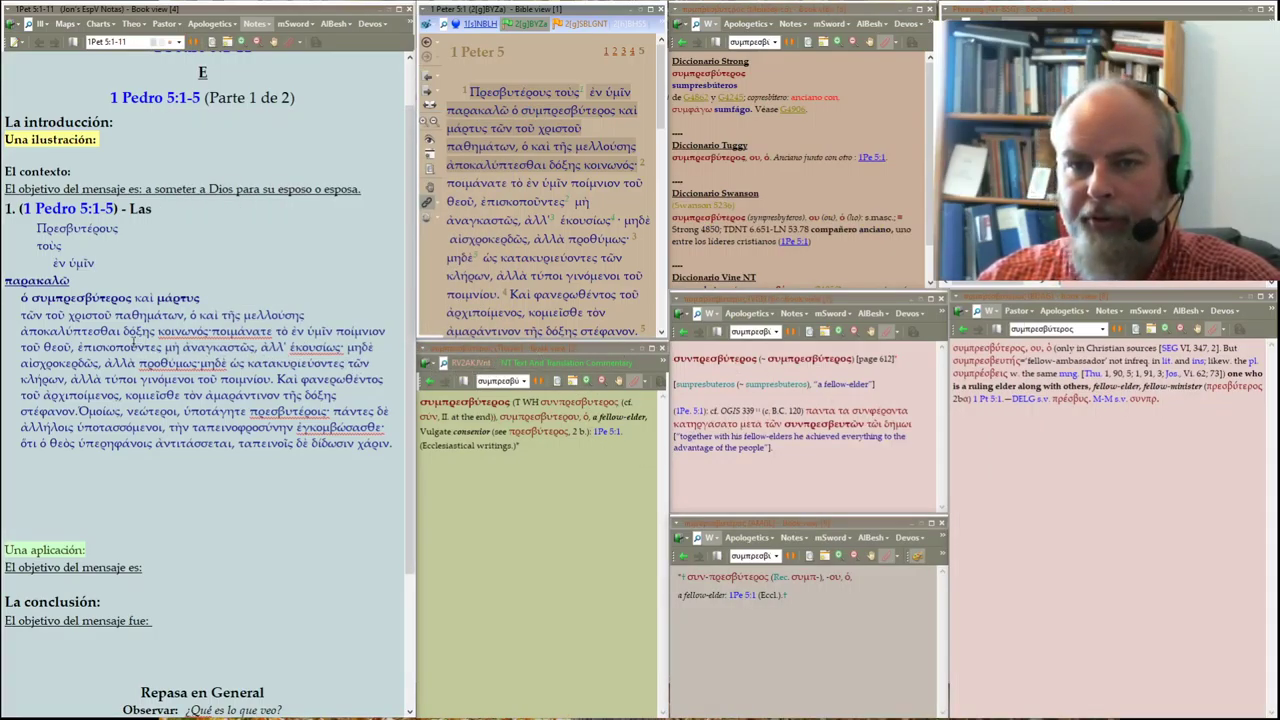
Bold συμπρεσβύτερος, look up μάρτυς, and correct the article to τῶν
{"action": "double_click", "coordinate": [34, 298]}
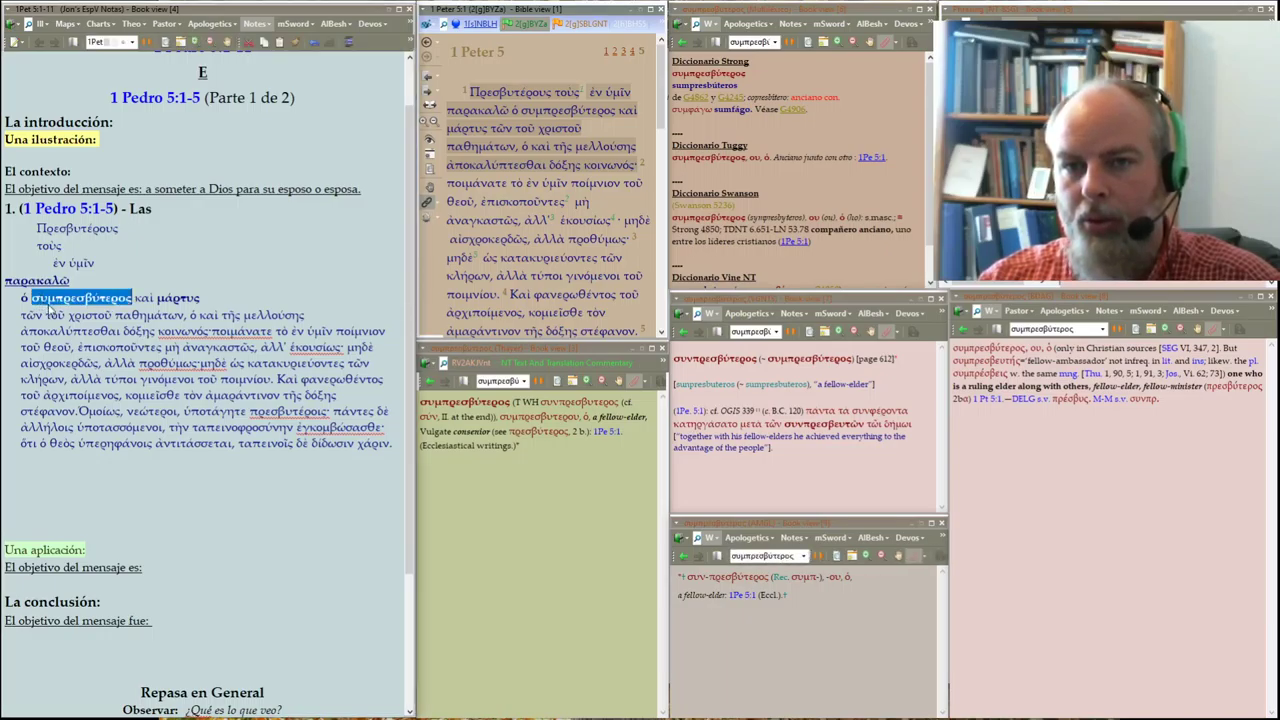
{"action": "key", "text": "ctrl+b"}
{"action": "left_click", "coordinate": [113, 300]}
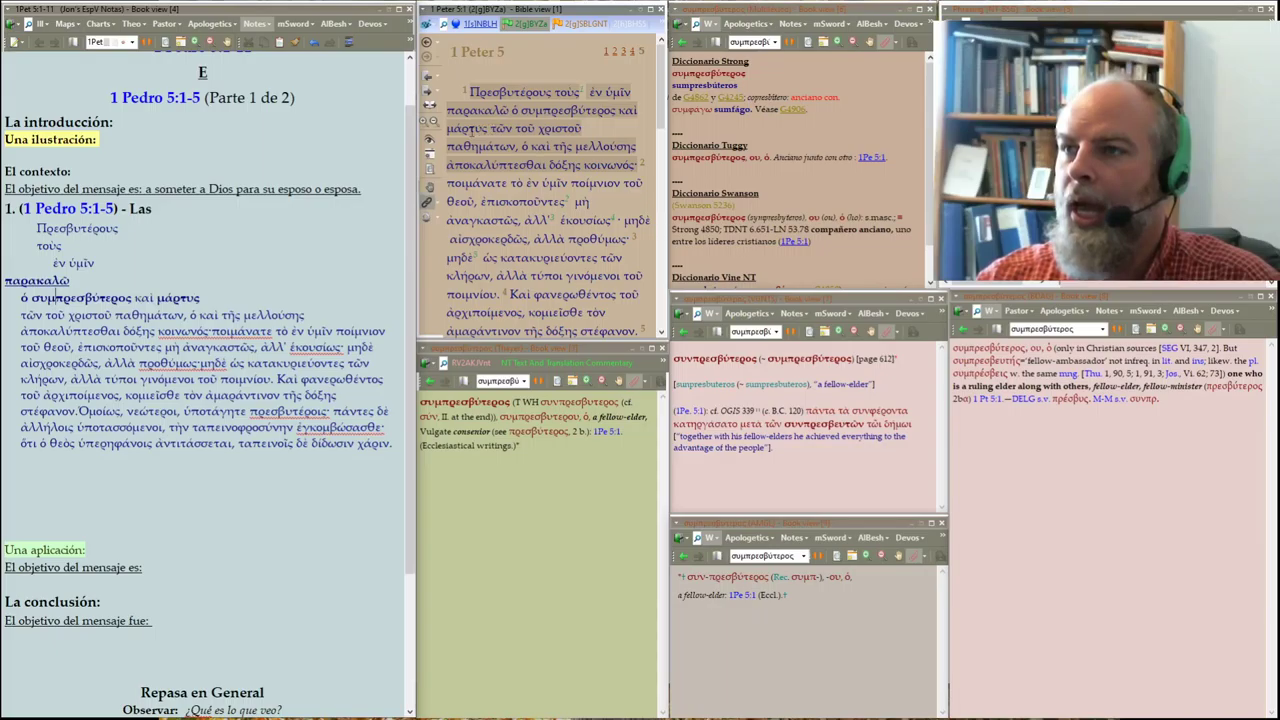
{"action": "left_click", "coordinate": [462, 130]}
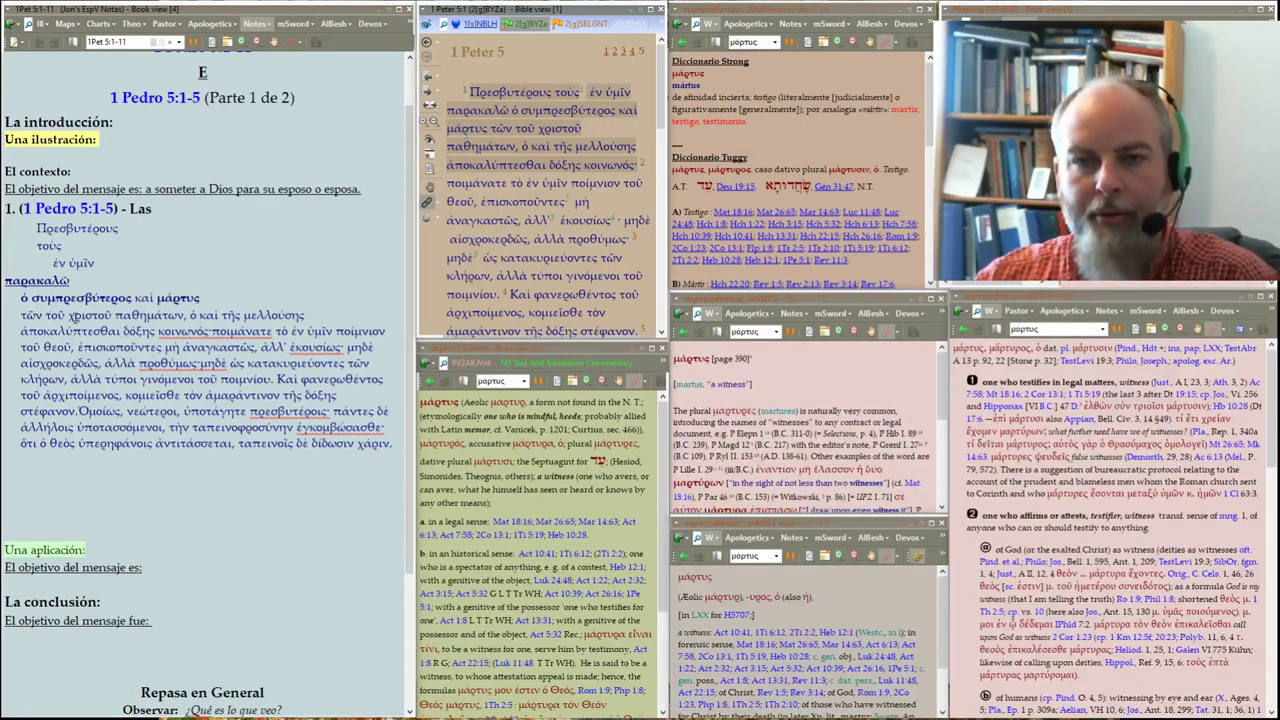
{"action": "double_click", "coordinate": [35, 316]}
{"action": "type", "text": "τῶν"}
Put τῶν τοῦ χριστοῦ παθημάτων on its own twice-indented line, followed by a blank line
{"action": "double_click", "coordinate": [131, 316]}
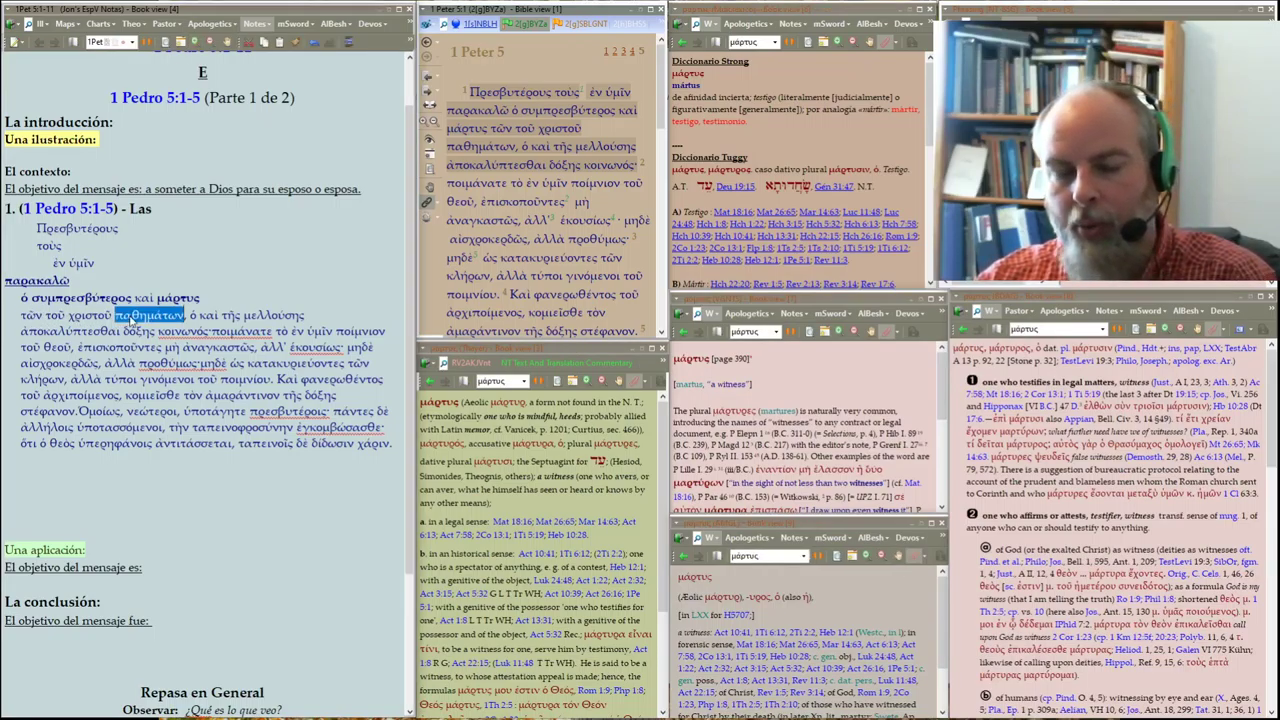
{"action": "left_click", "coordinate": [185, 316]}
{"action": "key", "text": "Return"}
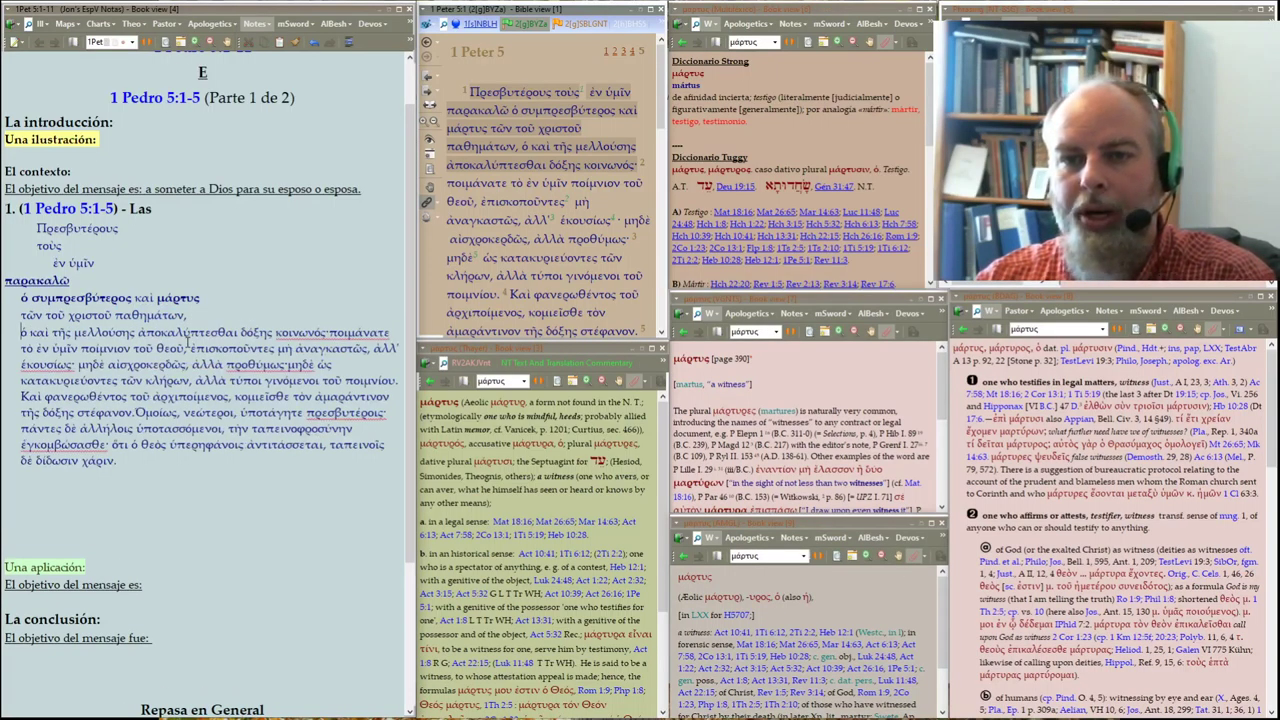
{"action": "left_click", "coordinate": [348, 42]}
{"action": "left_click", "coordinate": [348, 42]}
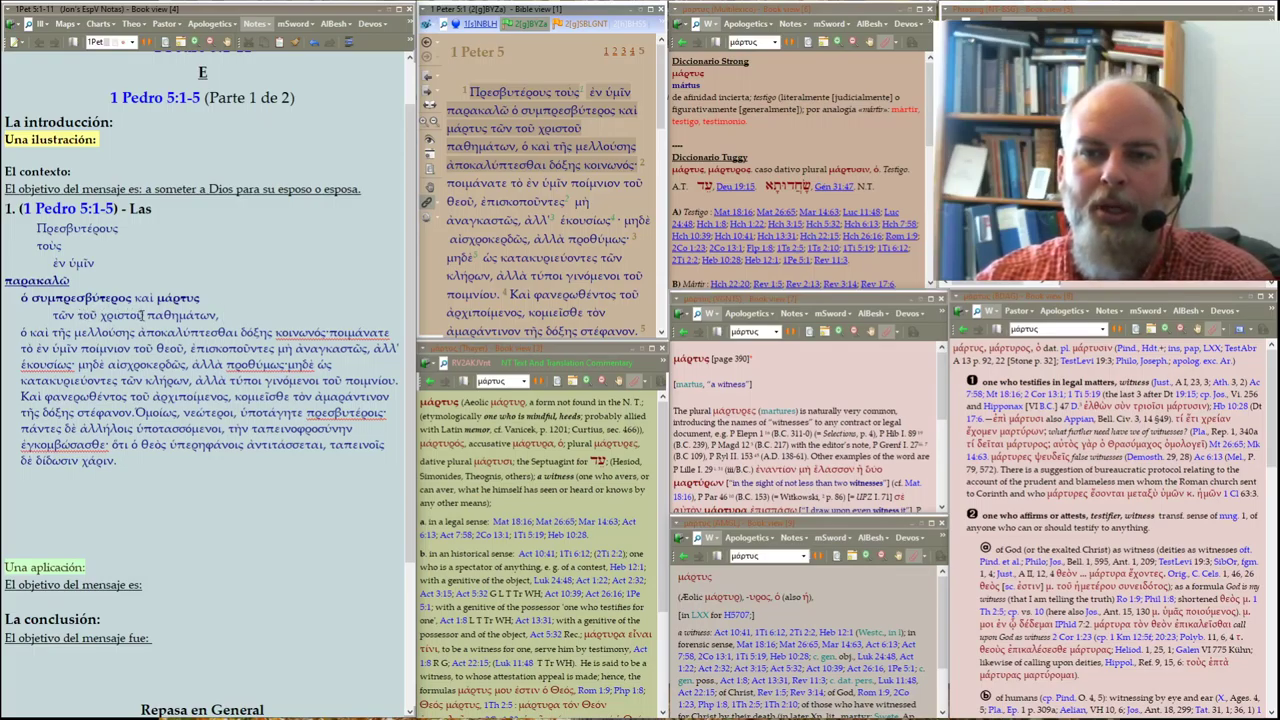
{"action": "left_click", "coordinate": [219, 315]}
{"action": "key", "text": "Return"}
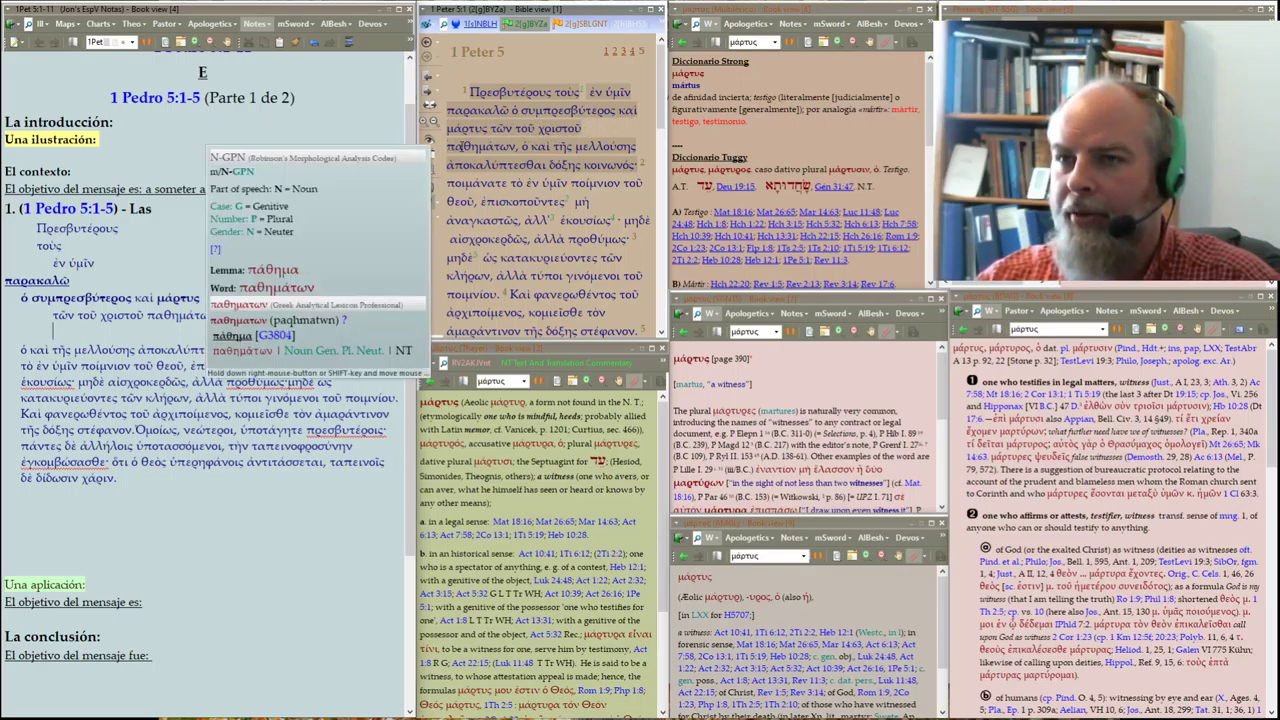
{"action": "mouse_move", "coordinate": [474, 147]}
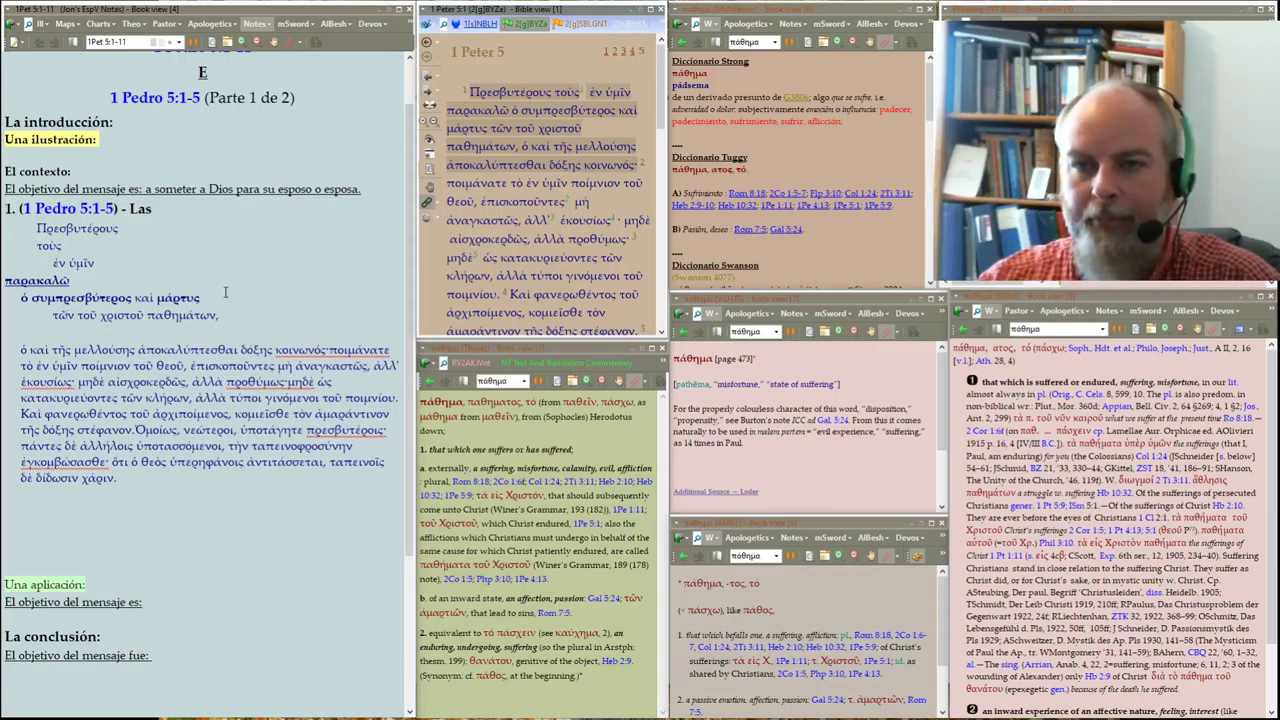
Break the verse text after ὁ and after καὶ τῆς μελλούσης
{"action": "left_click", "coordinate": [224, 318]}
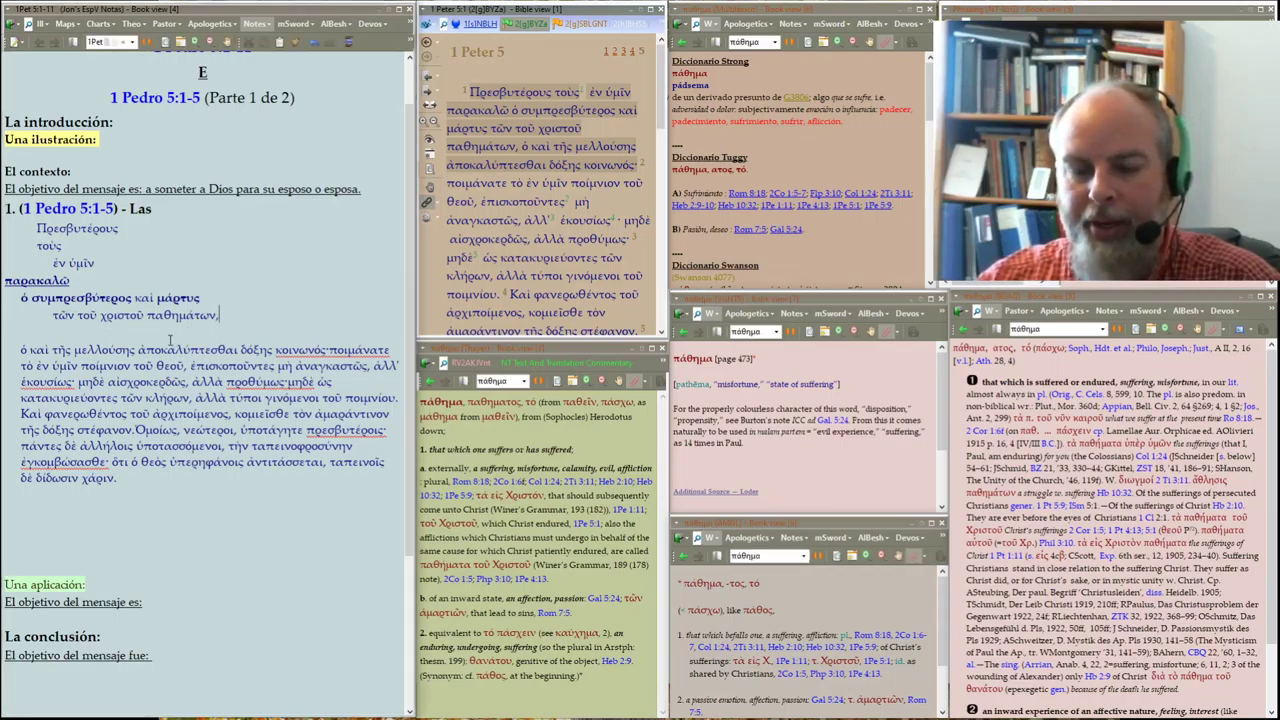
{"action": "key", "text": "Return"}
{"action": "double_click", "coordinate": [25, 350]}
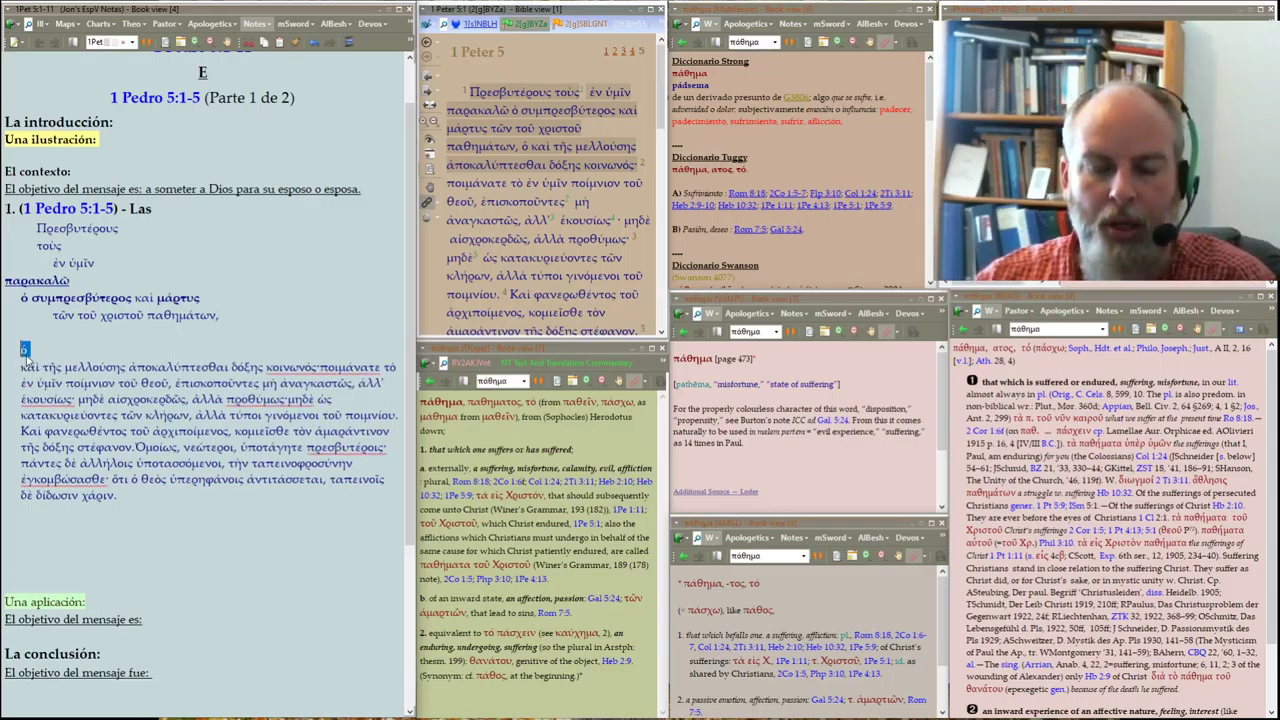
{"action": "left_click", "coordinate": [45, 370]}
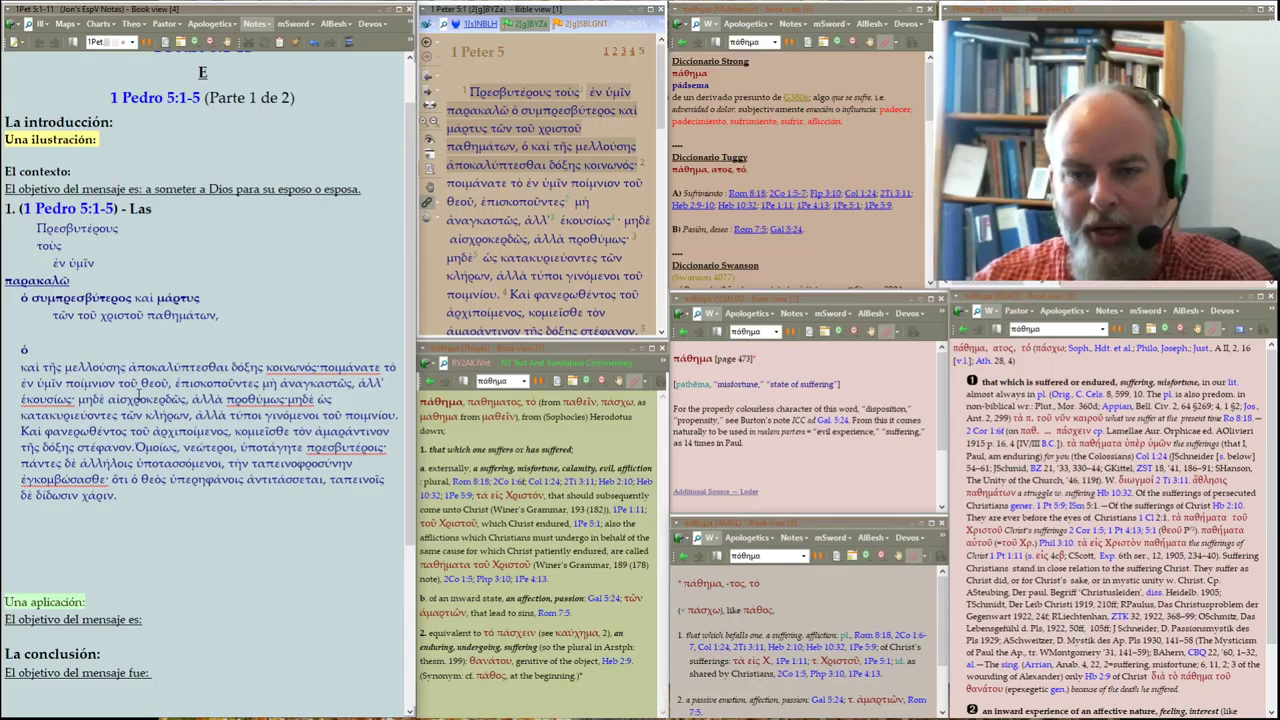
{"action": "key", "text": "Return"}
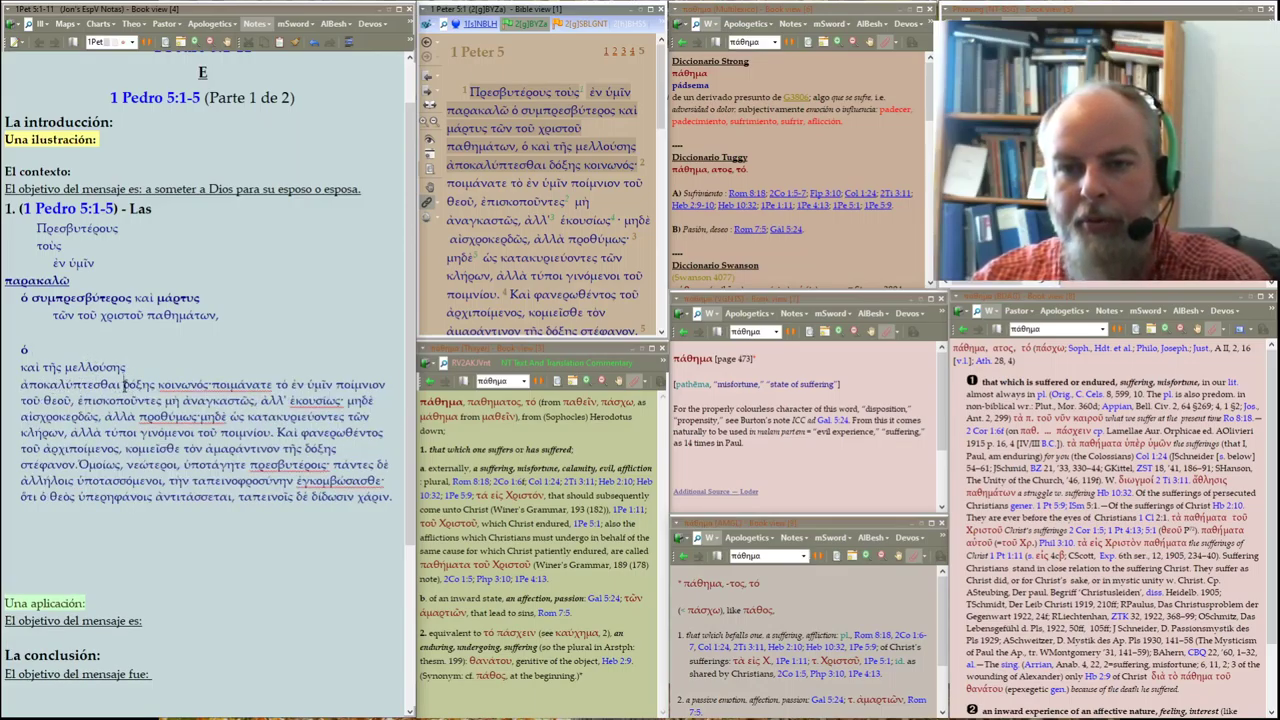
Put δόξης on its own line and start a new paragraph at ποιμάνατε after κοινωνός·
{"action": "left_click", "coordinate": [124, 384]}
{"action": "key", "text": "Return"}
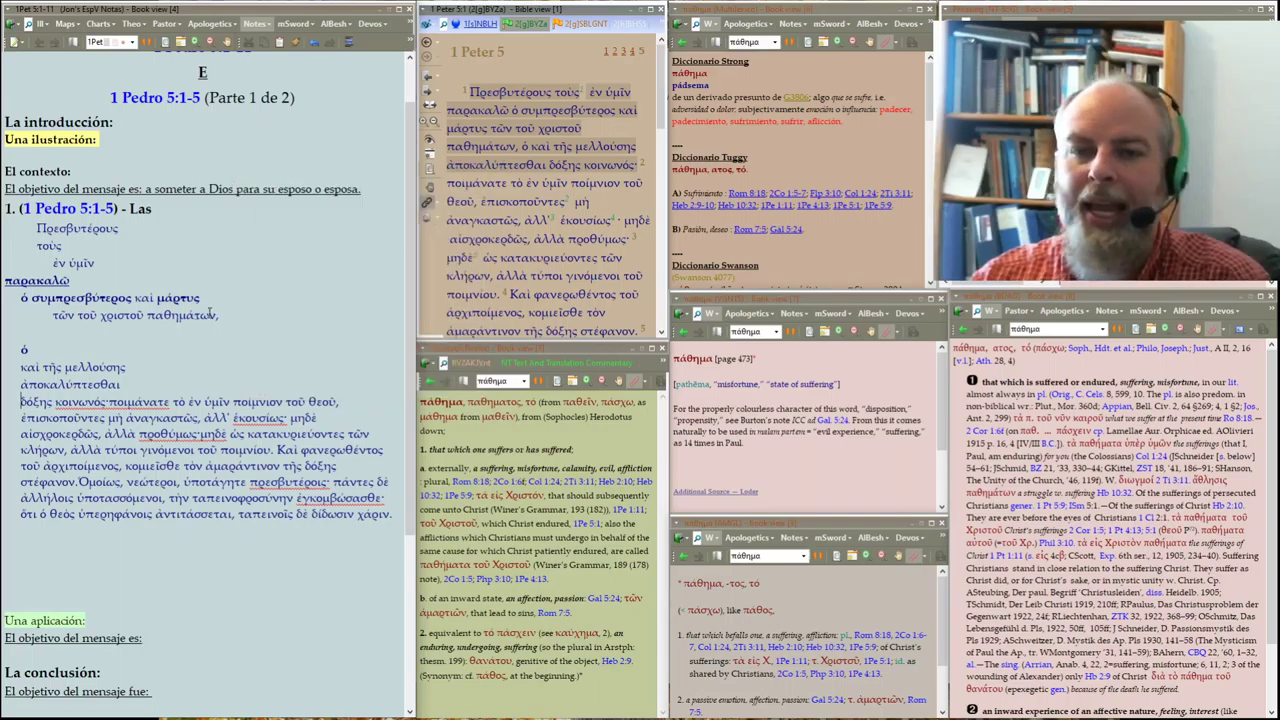
{"action": "double_click", "coordinate": [66, 385]}
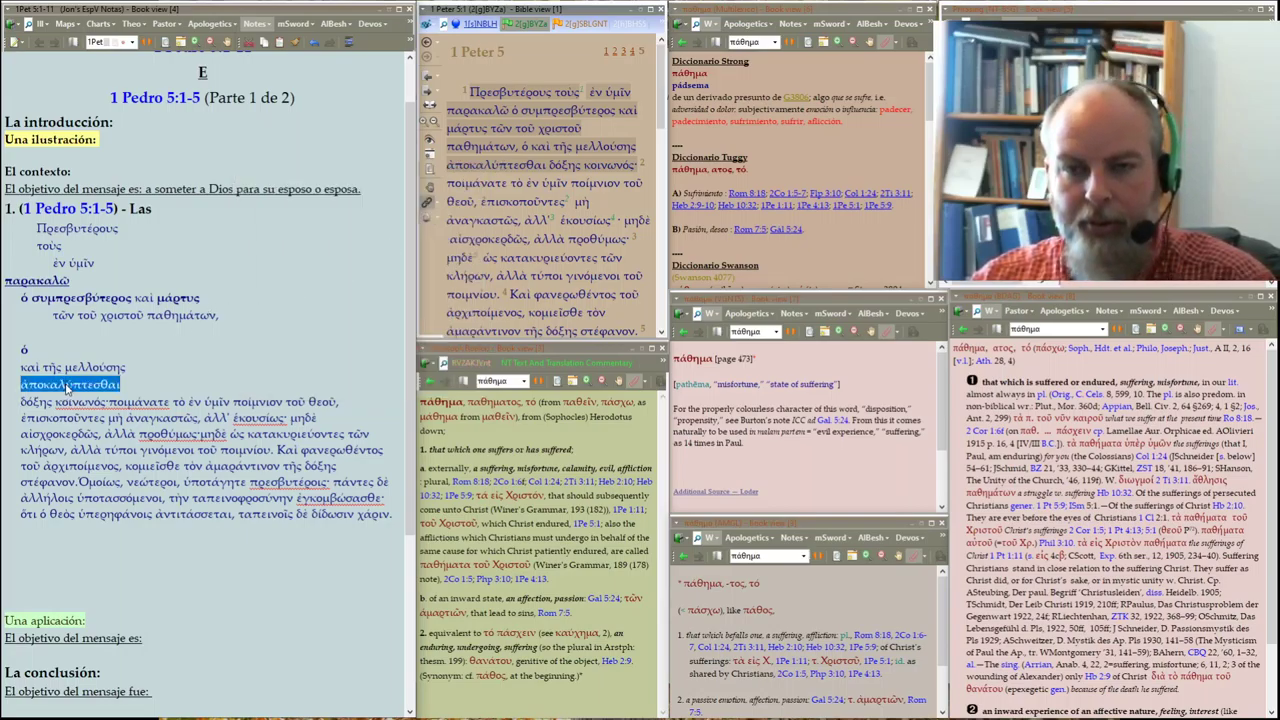
{"action": "left_click", "coordinate": [155, 378]}
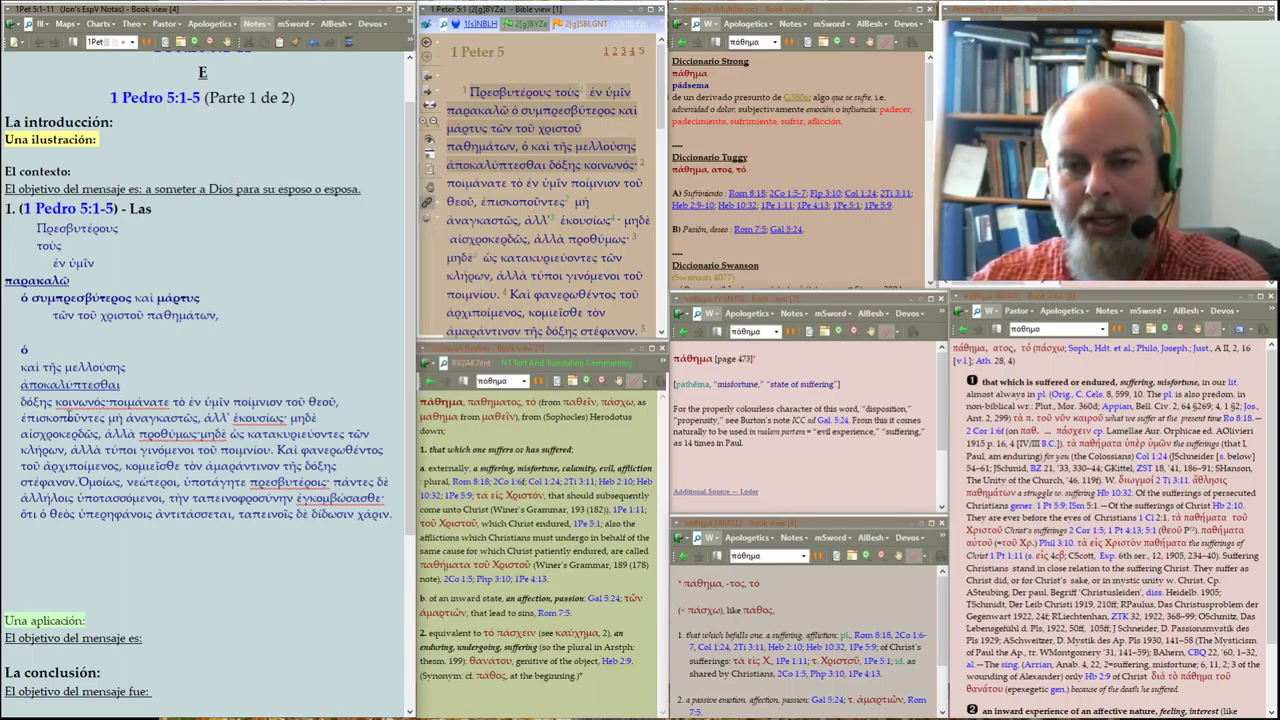
{"action": "left_click", "coordinate": [110, 401]}
{"action": "key", "text": "Return"}
{"action": "key", "text": "Return"}
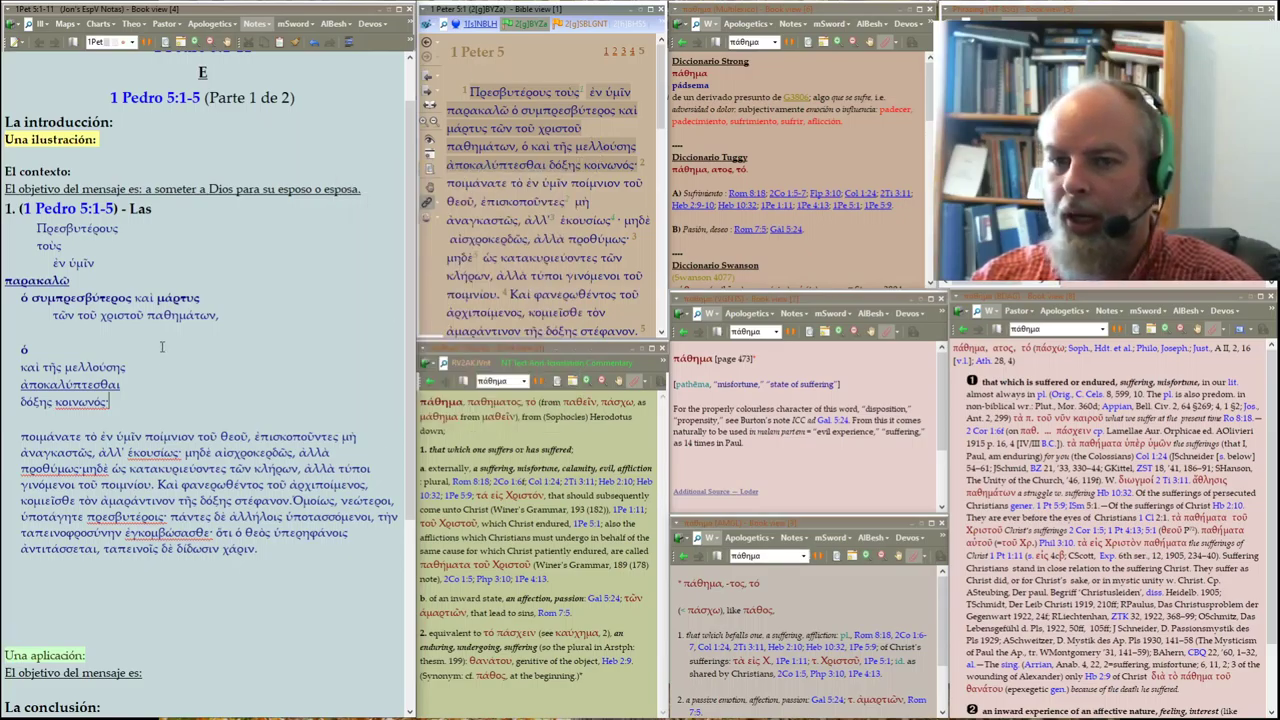
Move κοινωνός onto its own line and make it bold instead of highlighted
{"action": "left_click", "coordinate": [55, 401]}
{"action": "key", "text": "Return"}
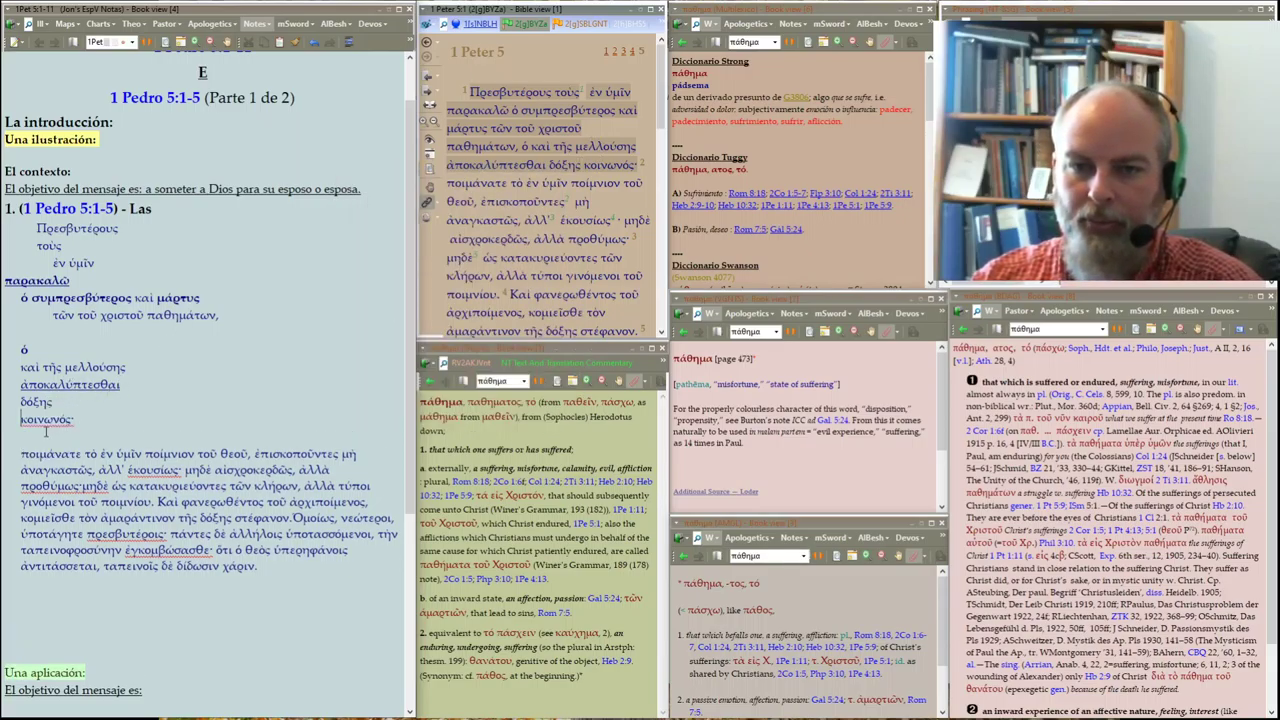
{"action": "double_click", "coordinate": [47, 420]}
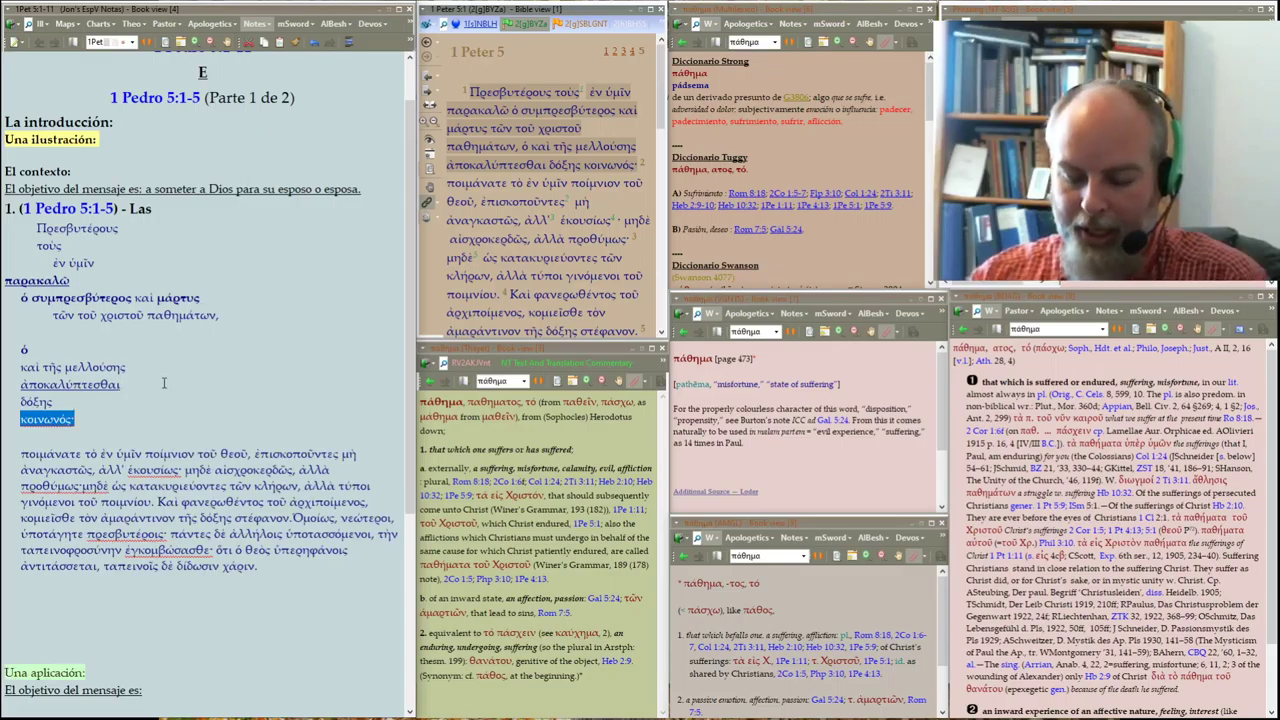
{"action": "left_click", "coordinate": [207, 174]}
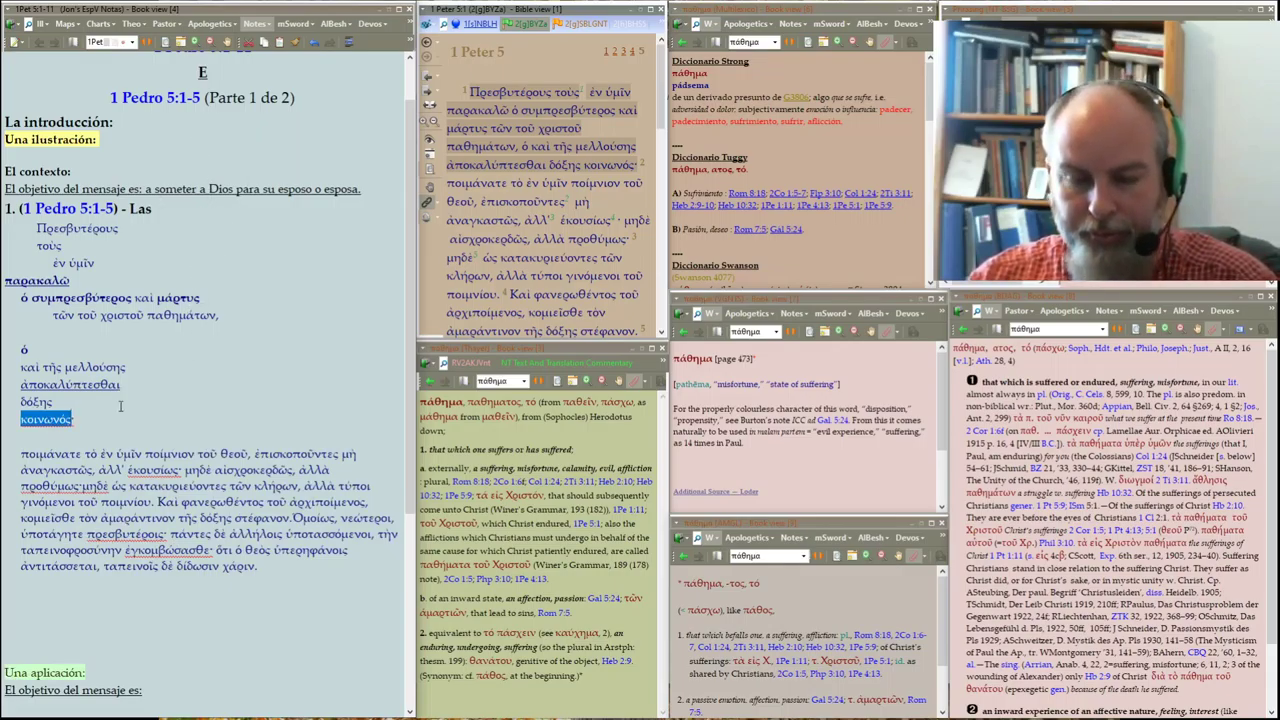
{"action": "double_click", "coordinate": [47, 420]}
{"action": "key", "text": "ctrl+b"}
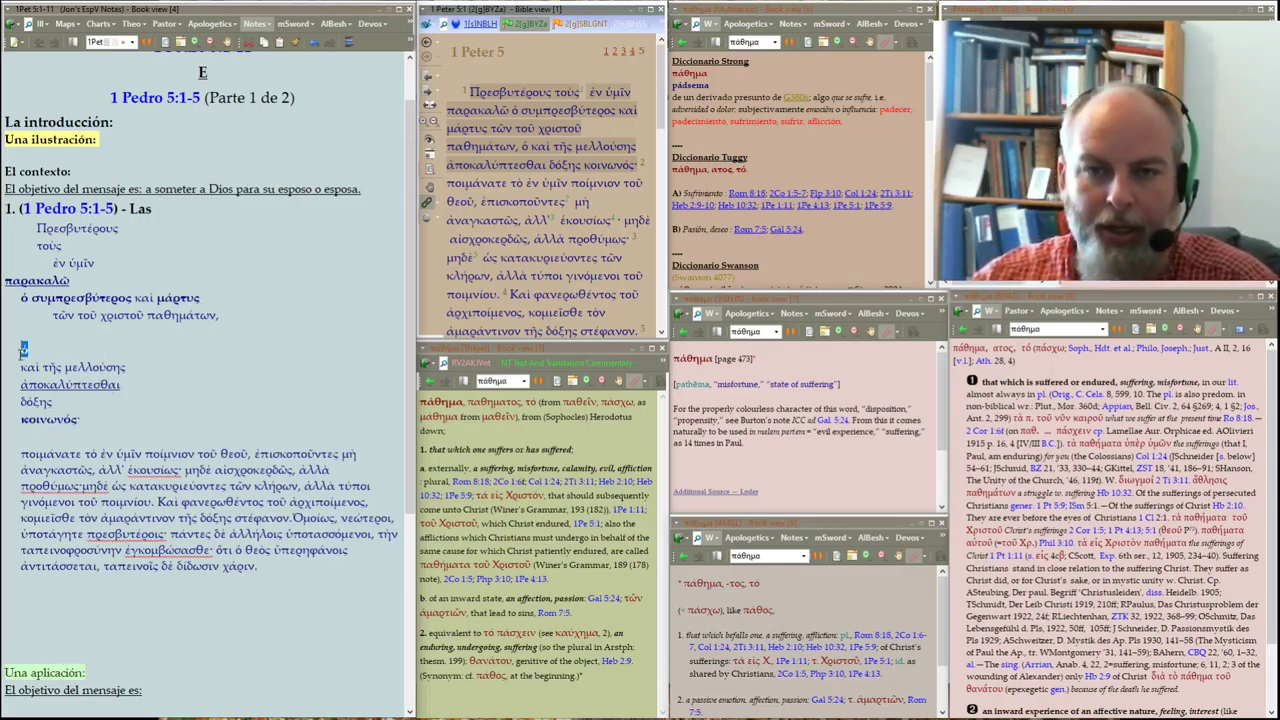
Make ἀποκαλύπτεσθαι black and indent τῆς μελλούσης and δόξης under καὶ
{"action": "left_click", "coordinate": [349, 42]}
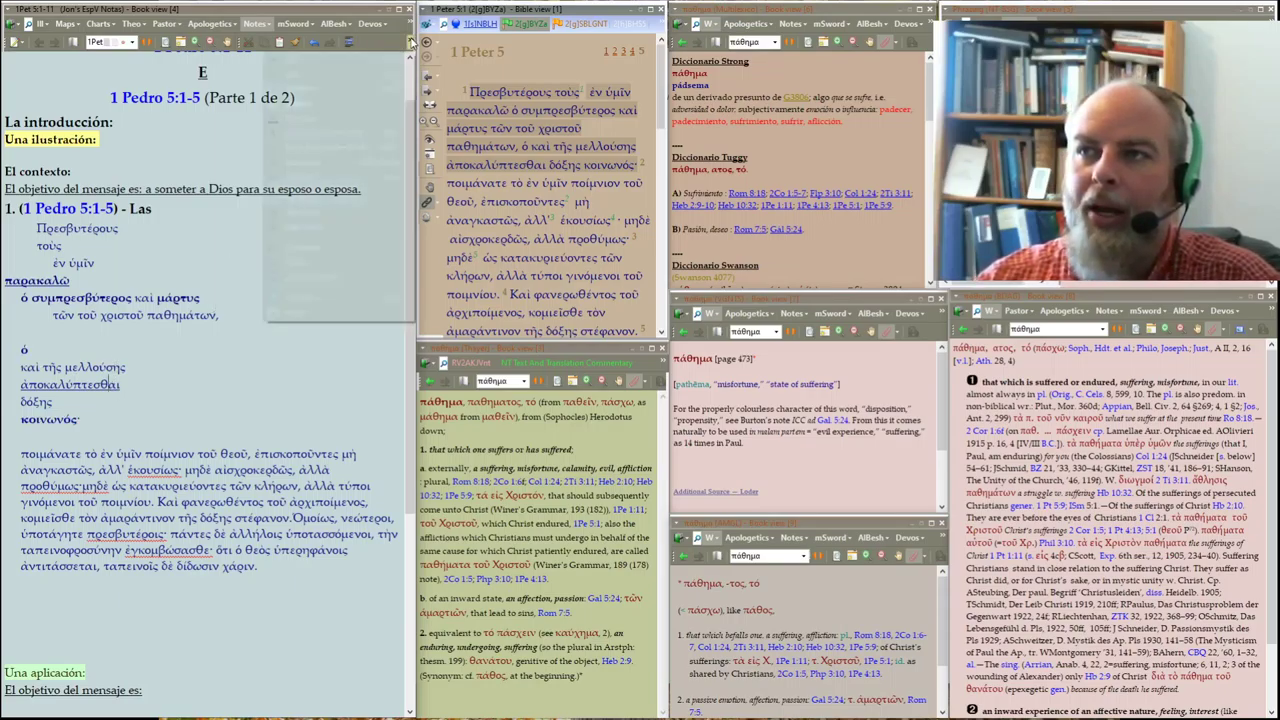
{"action": "left_click", "coordinate": [285, 277]}
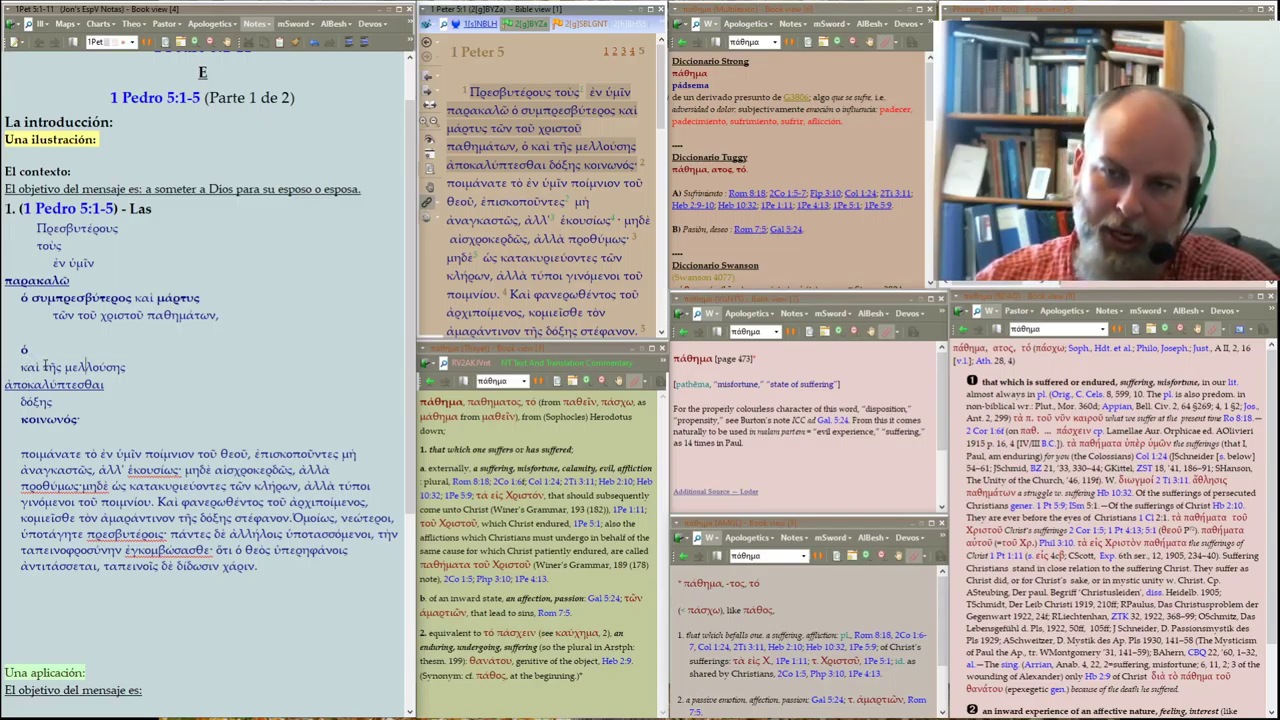
{"action": "key", "text": "Return"}
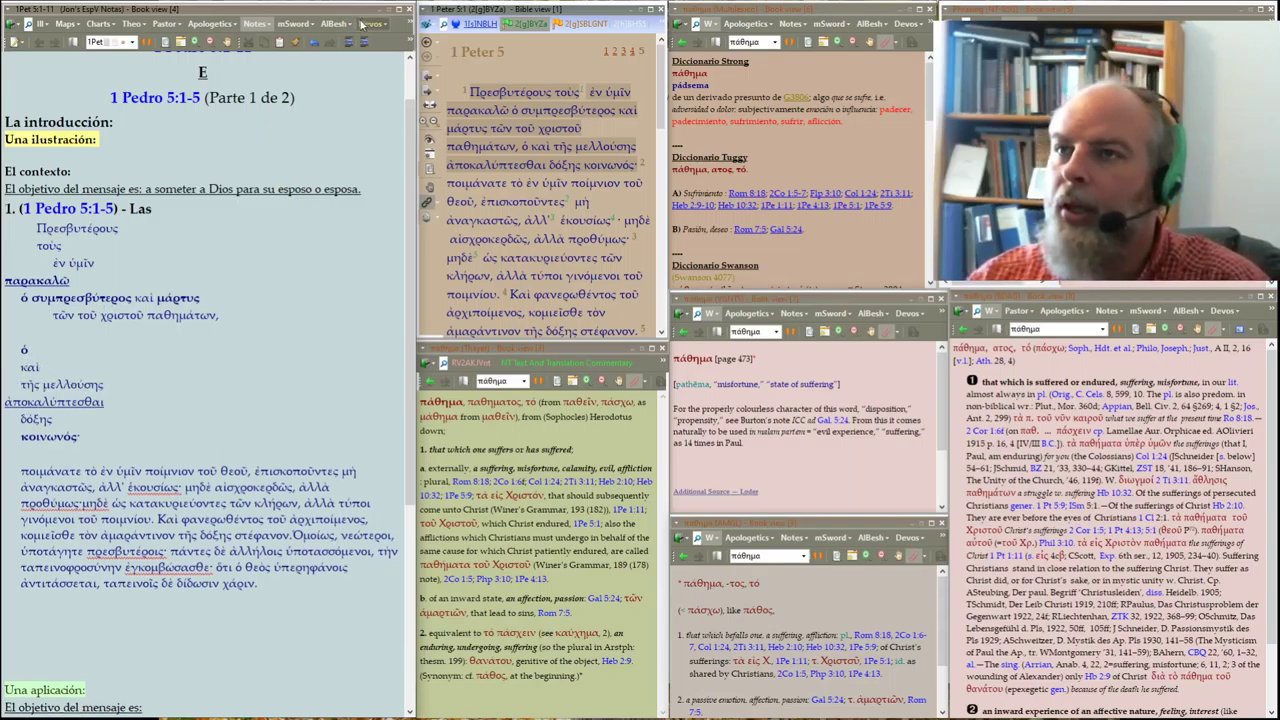
{"action": "key", "text": "Tab"}
{"action": "key", "text": "Tab"}
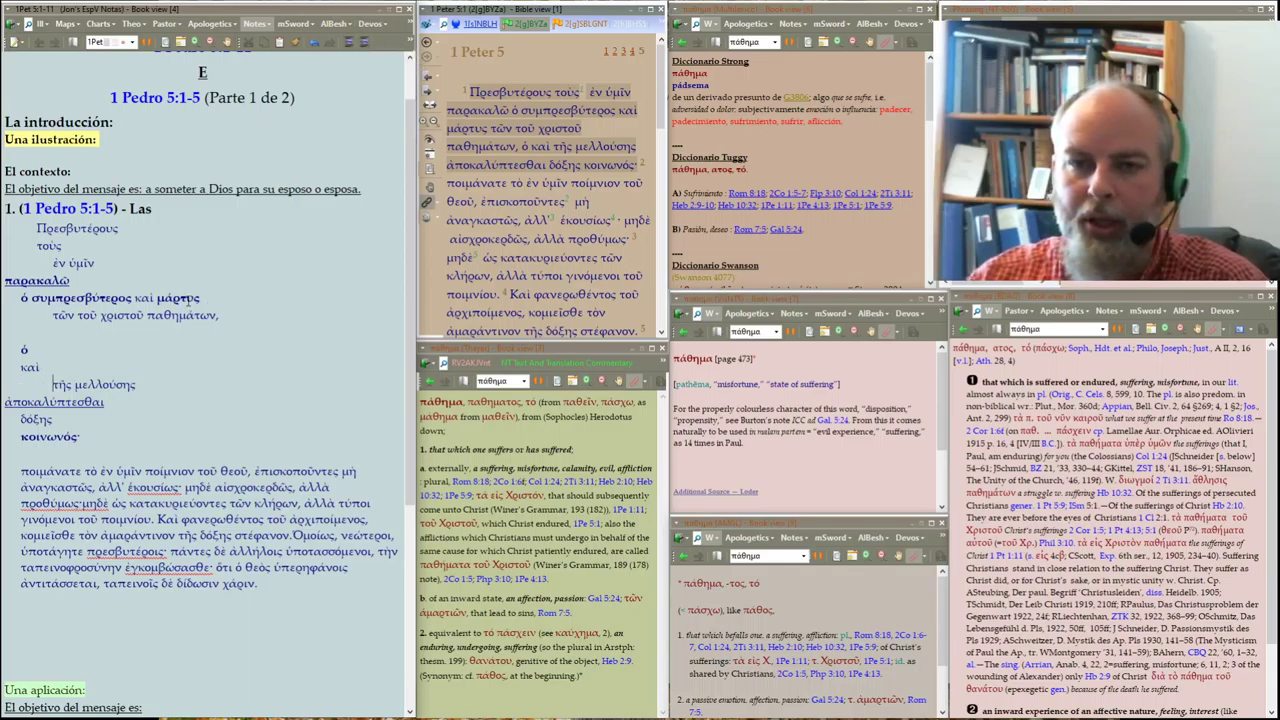
{"action": "left_click", "coordinate": [365, 44]}
{"action": "double_click", "coordinate": [30, 367]}
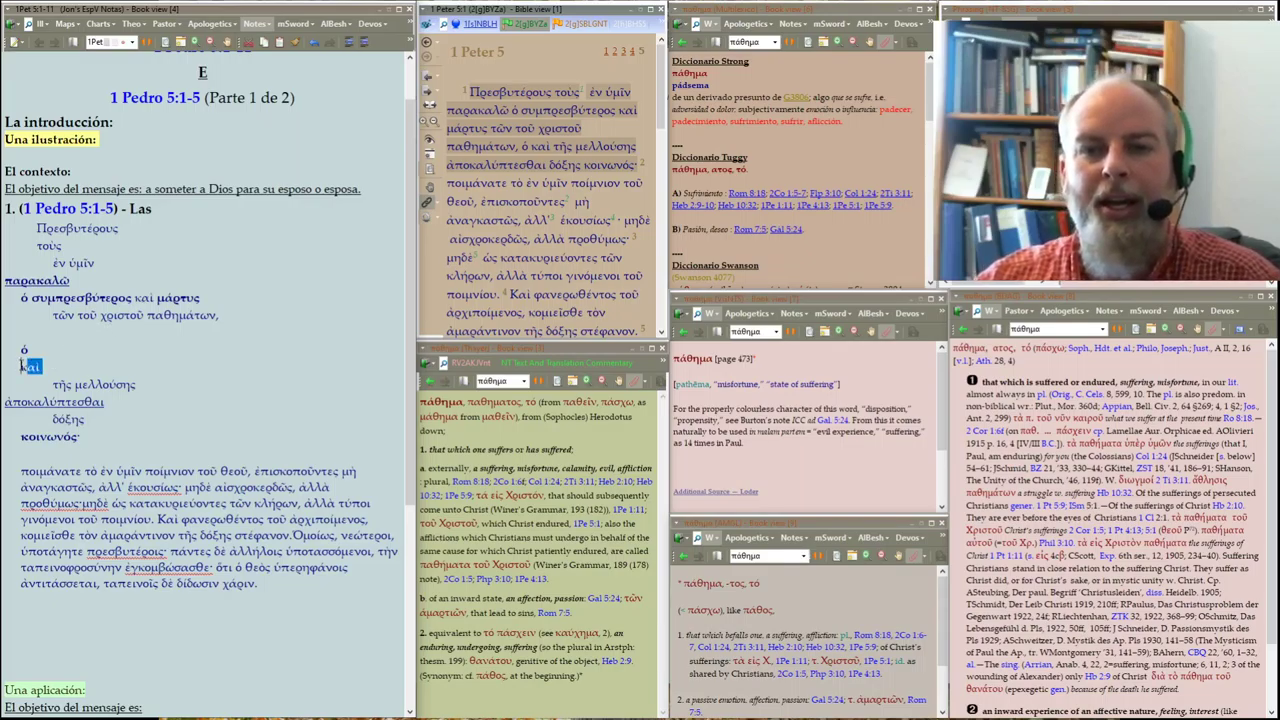
{"action": "key", "text": "Right"}
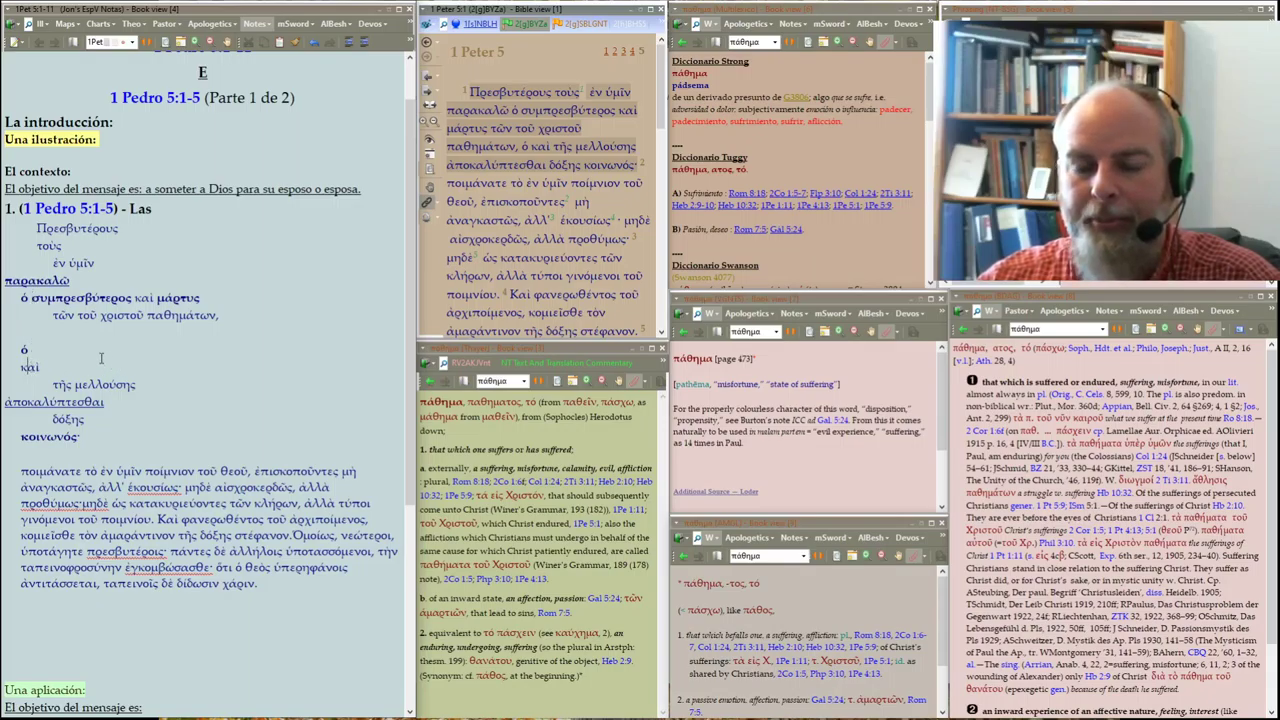
Put ποιμάνατε alone on its line, moving τὸ ἐν ὑμῖν to the next line
{"action": "scroll", "coordinate": [101, 358], "scroll_direction": "down", "scroll_amount": 3}
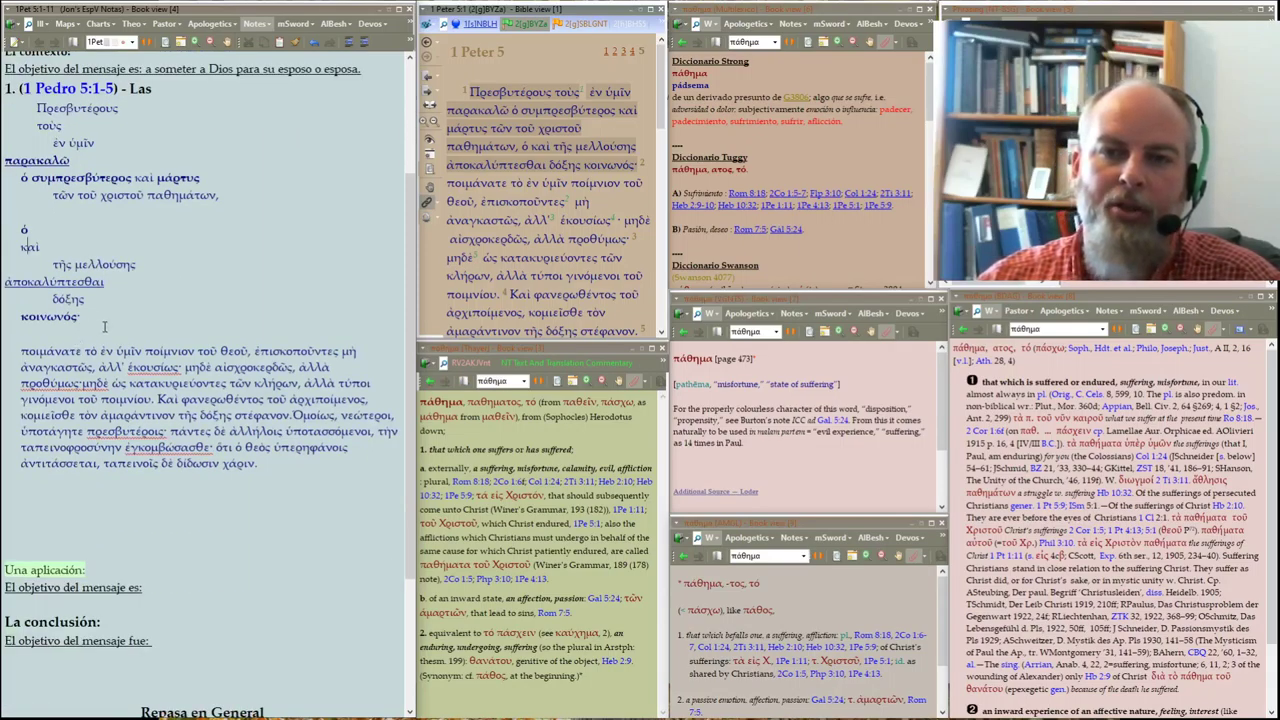
{"action": "left_click", "coordinate": [80, 316]}
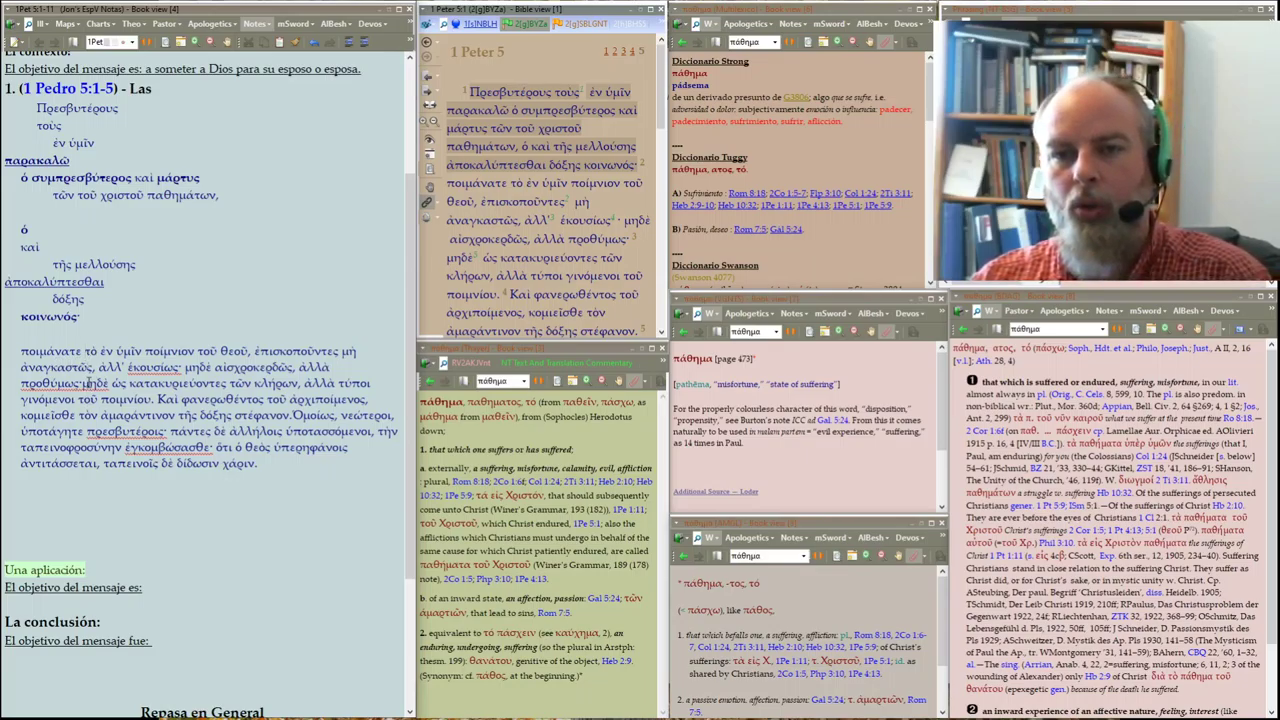
{"action": "left_click", "coordinate": [83, 352]}
{"action": "key", "text": "Return"}
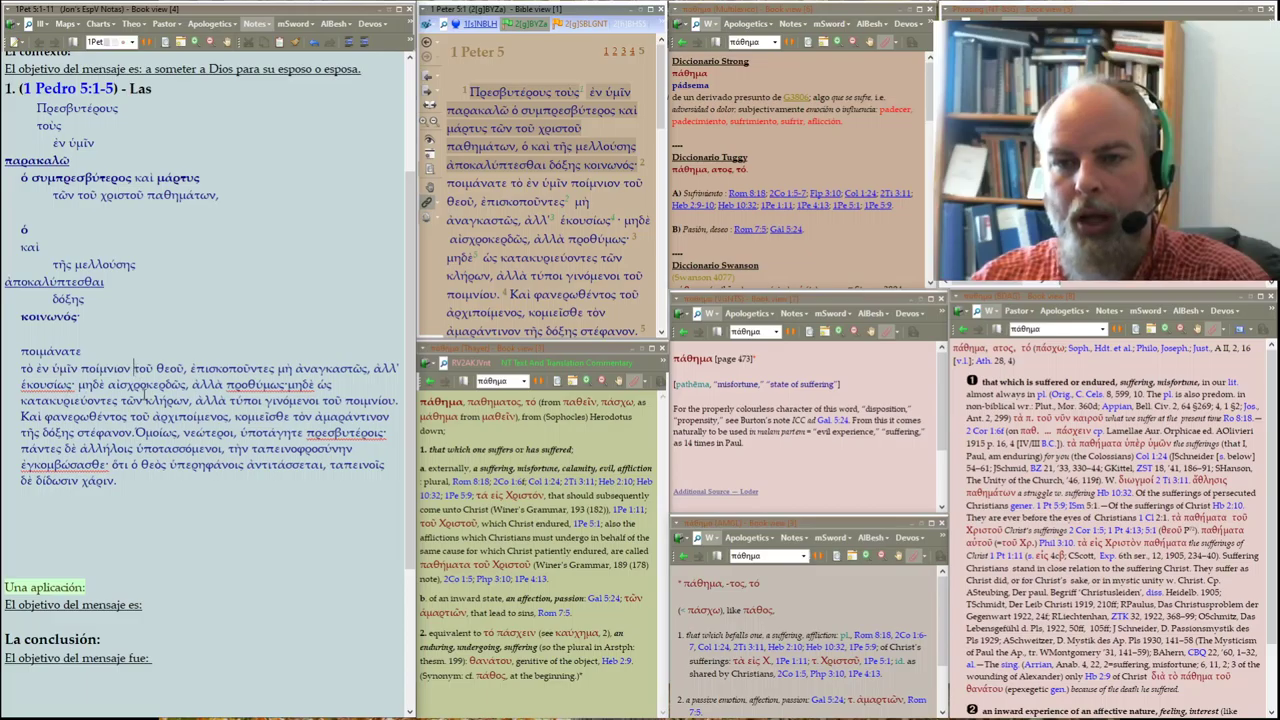
Add a blank line before ἐπισκοποῦντες, look up ποιμαίνω, and pink-highlight ποιμάνατε at the left margin
{"action": "left_click", "coordinate": [189, 368]}
{"action": "key", "text": "Return"}
{"action": "key", "text": "Return"}
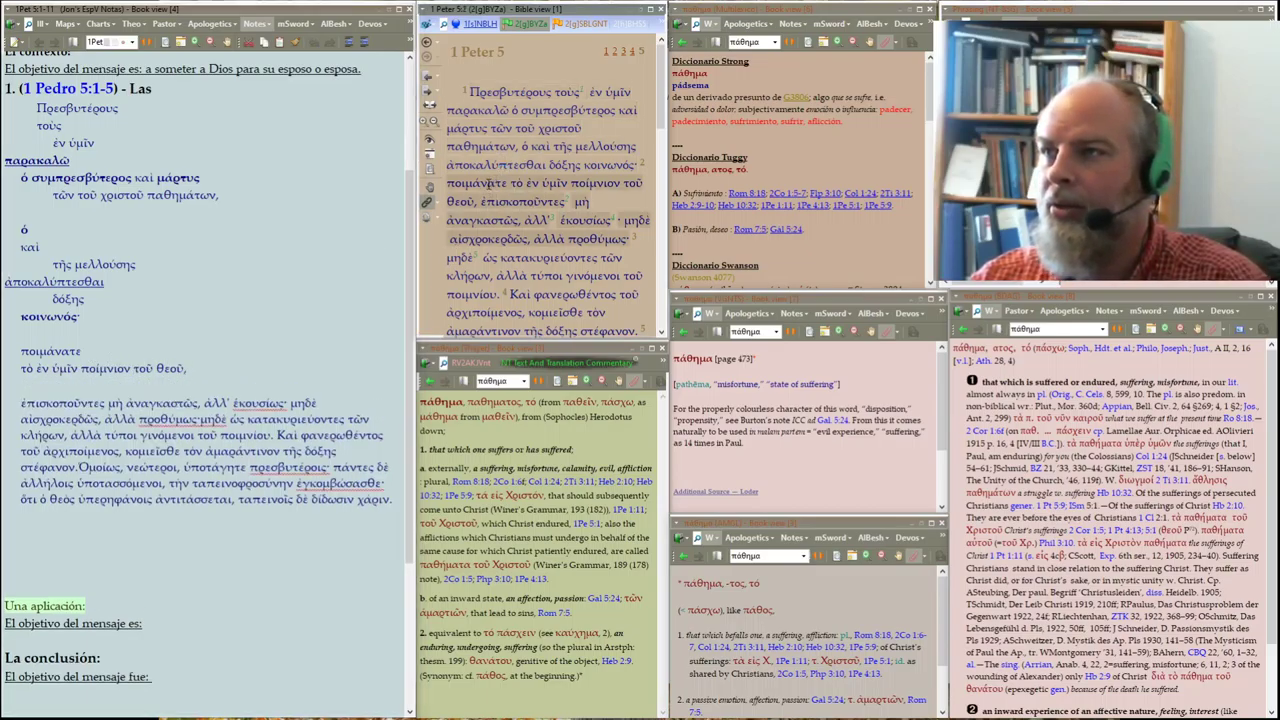
{"action": "left_click", "coordinate": [474, 183]}
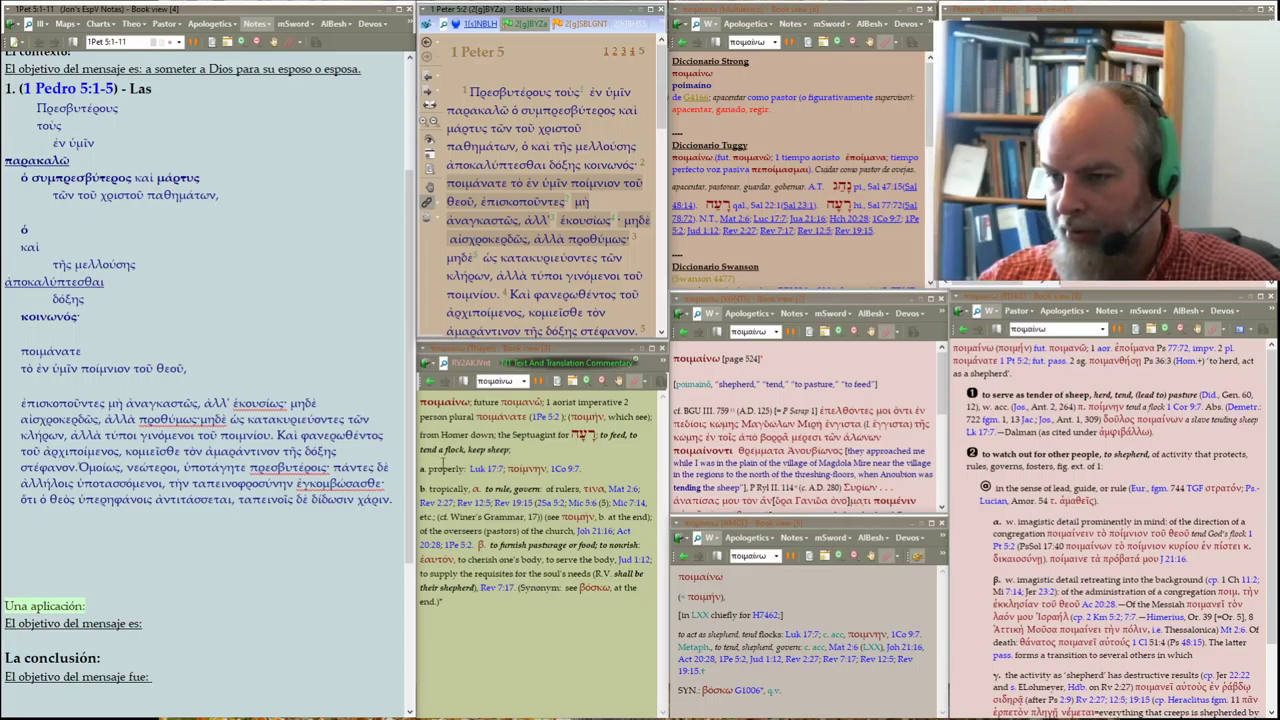
{"action": "double_click", "coordinate": [50, 352]}
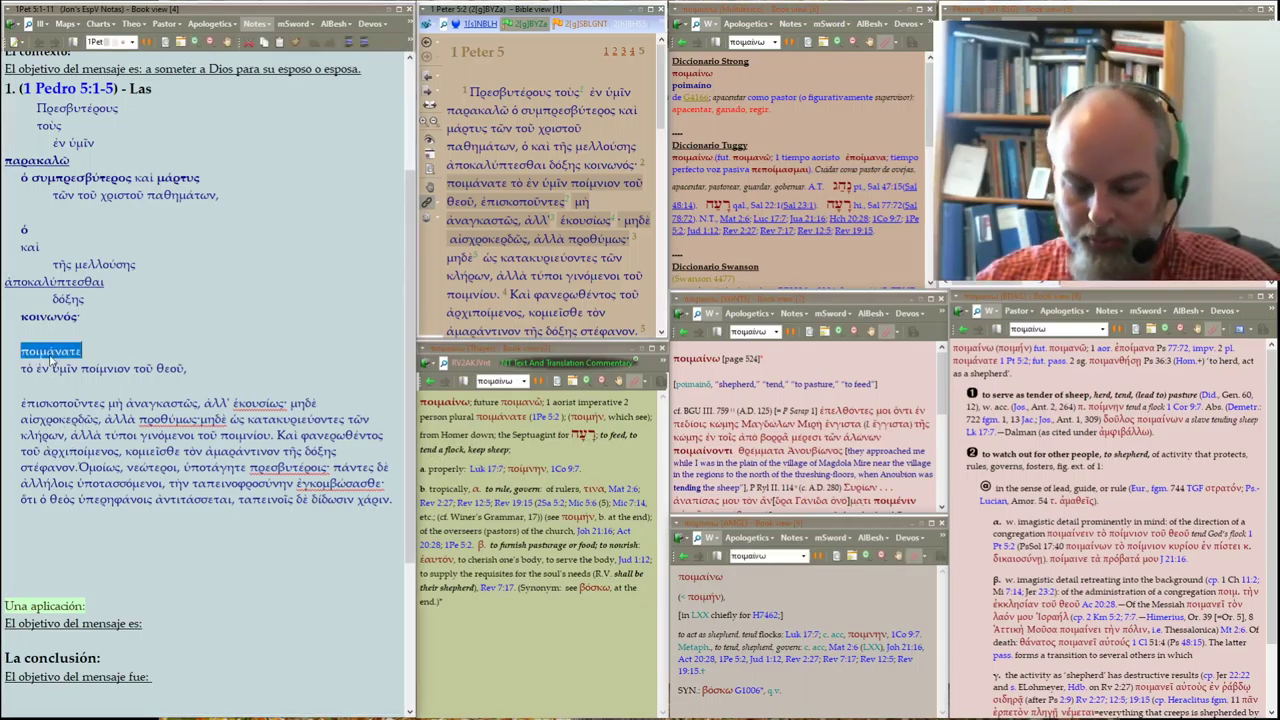
{"action": "left_click", "coordinate": [349, 42]}
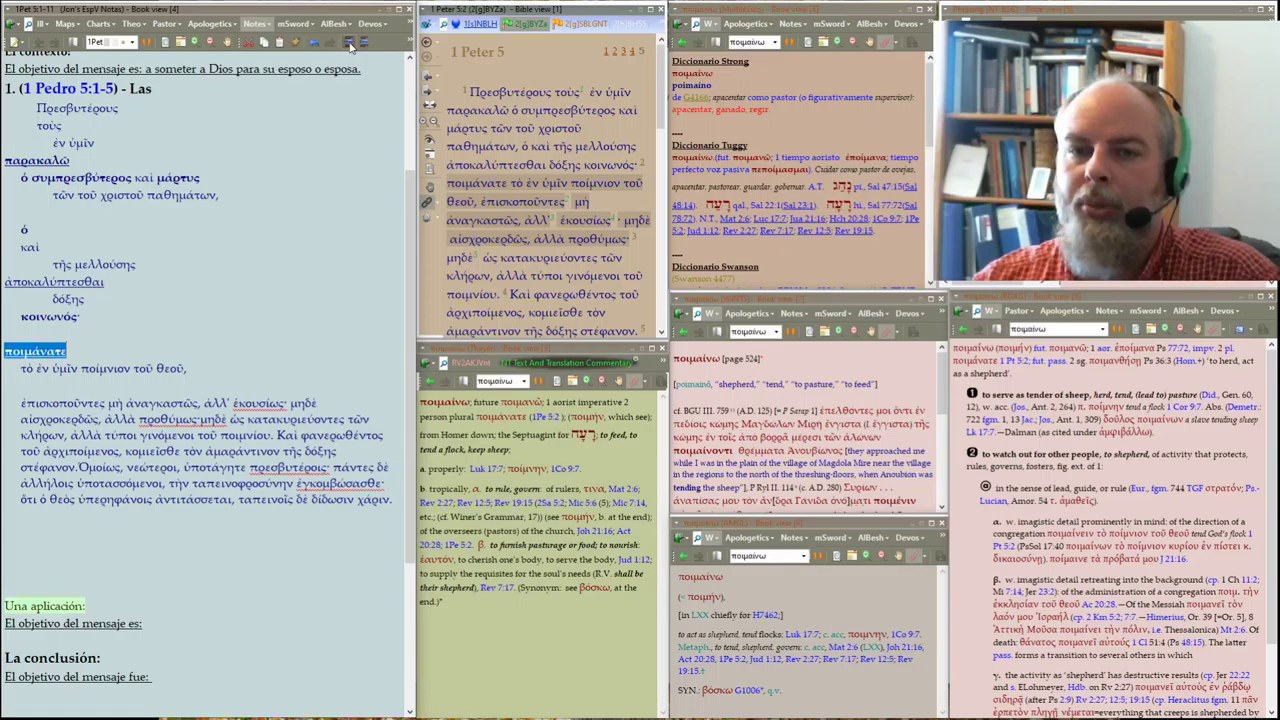
{"action": "left_click", "coordinate": [410, 45]}
{"action": "left_click", "coordinate": [369, 99]}
{"action": "left_click", "coordinate": [214, 313]}
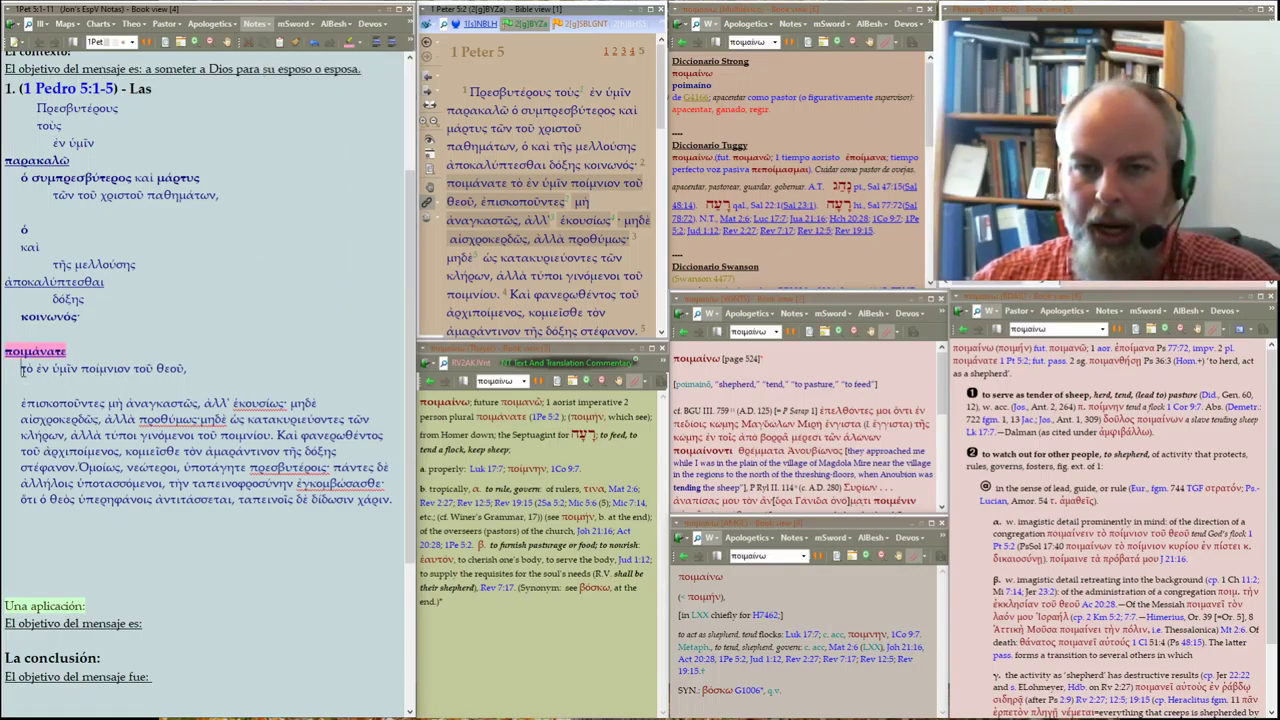
Indent τὸ ἐν ὑμῖν ποίμνιον and set τοῦ θεοῦ, on its own matching indented line
{"action": "key", "text": "Tab"}
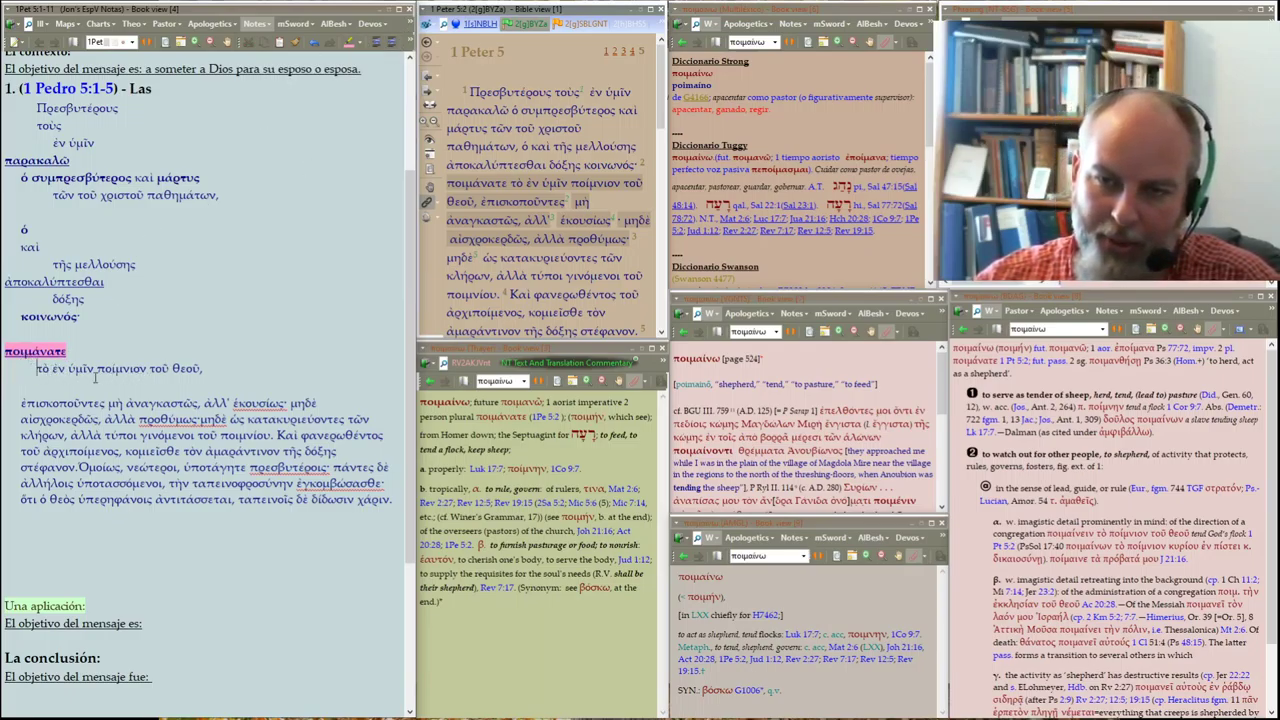
{"action": "mouse_move", "coordinate": [53, 368]}
{"action": "left_mouse_down"}
{"action": "mouse_move", "coordinate": [146, 368]}
{"action": "mouse_move", "coordinate": [92, 369]}
{"action": "left_mouse_up"}
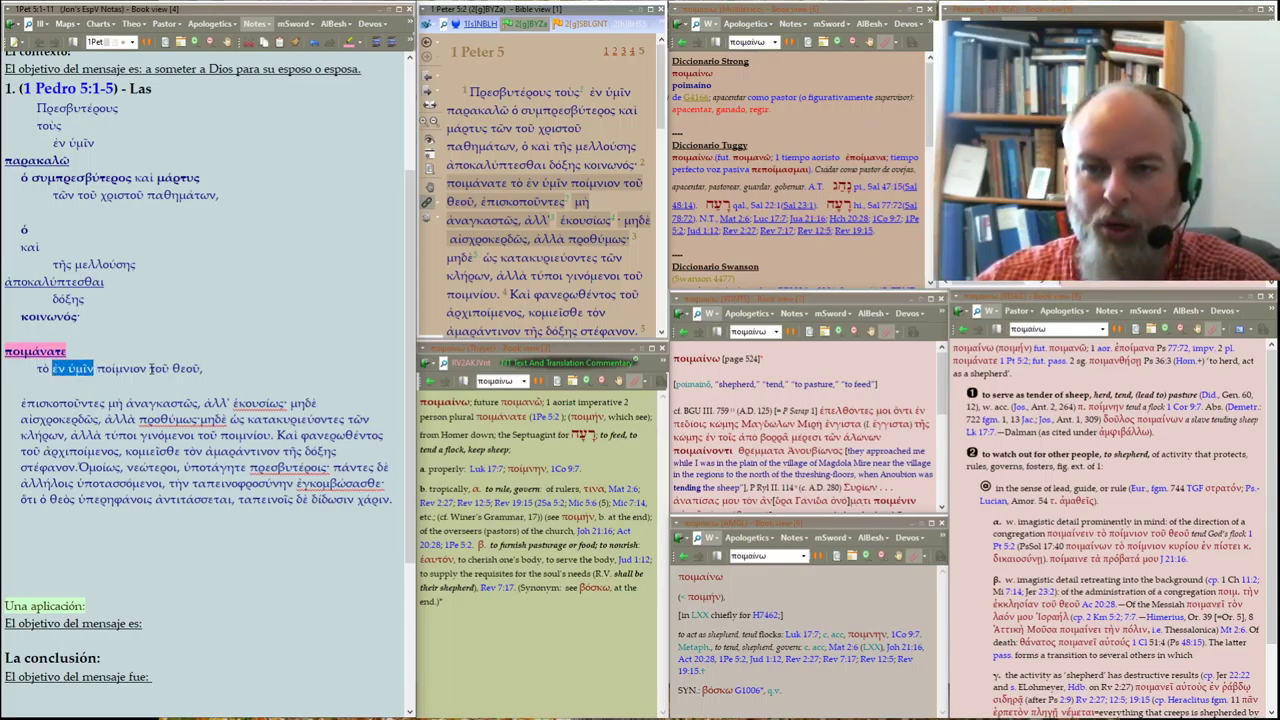
{"action": "left_click", "coordinate": [150, 368]}
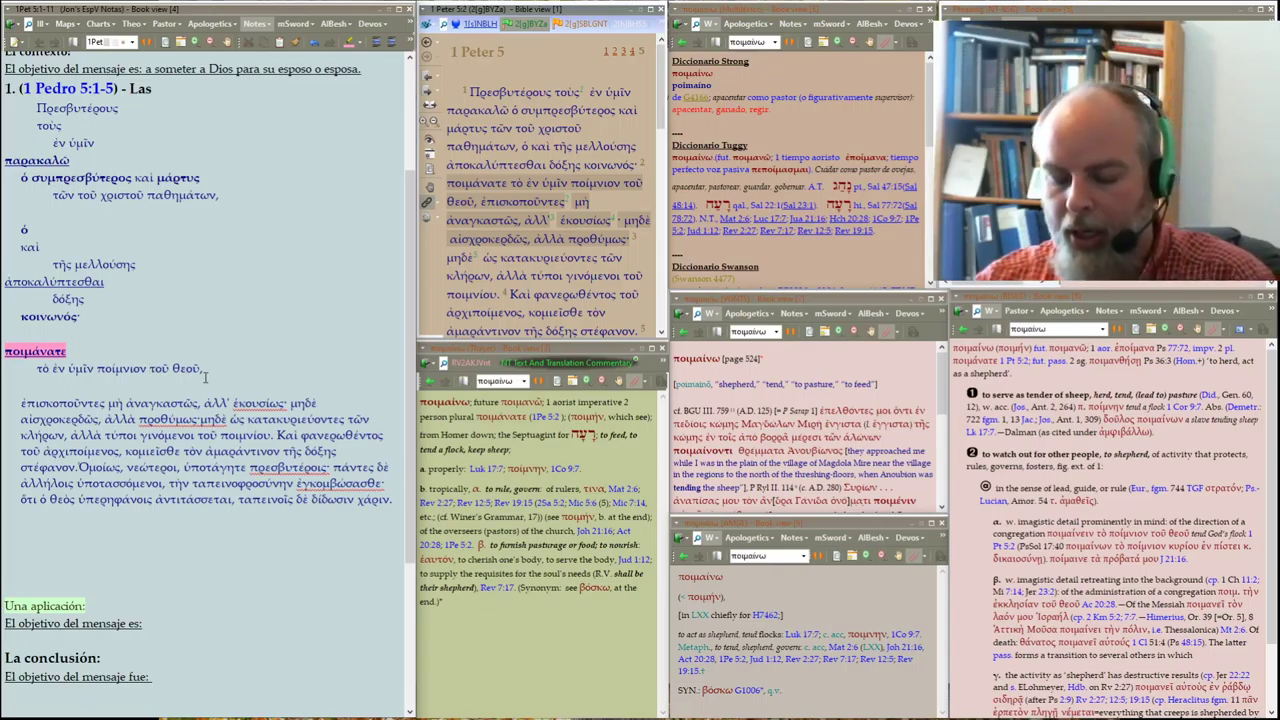
{"action": "key", "text": "Return"}
{"action": "left_click", "coordinate": [393, 46]}
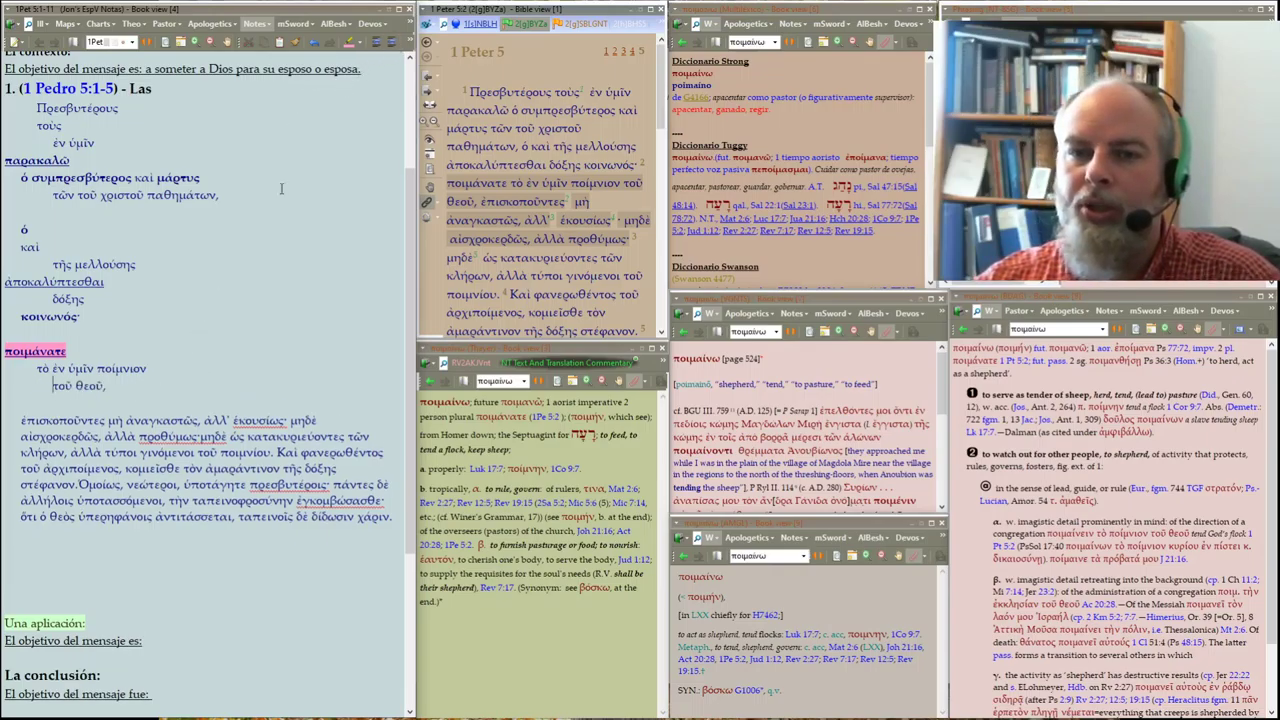
{"action": "left_click_drag", "start_coordinate": [72, 385], "coordinate": [68, 368]}
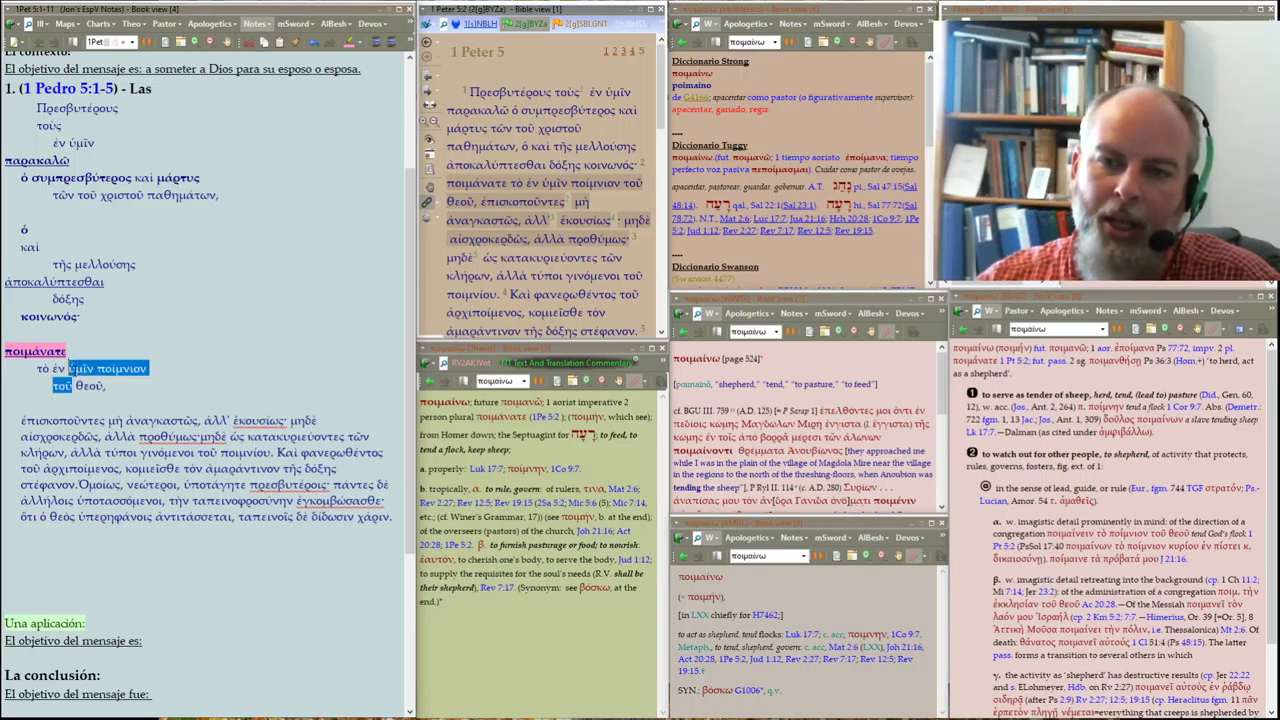
Add a blank gloss line under ποίμνιον and type the draft gloss 'the ff God'
{"action": "left_click", "coordinate": [138, 377]}
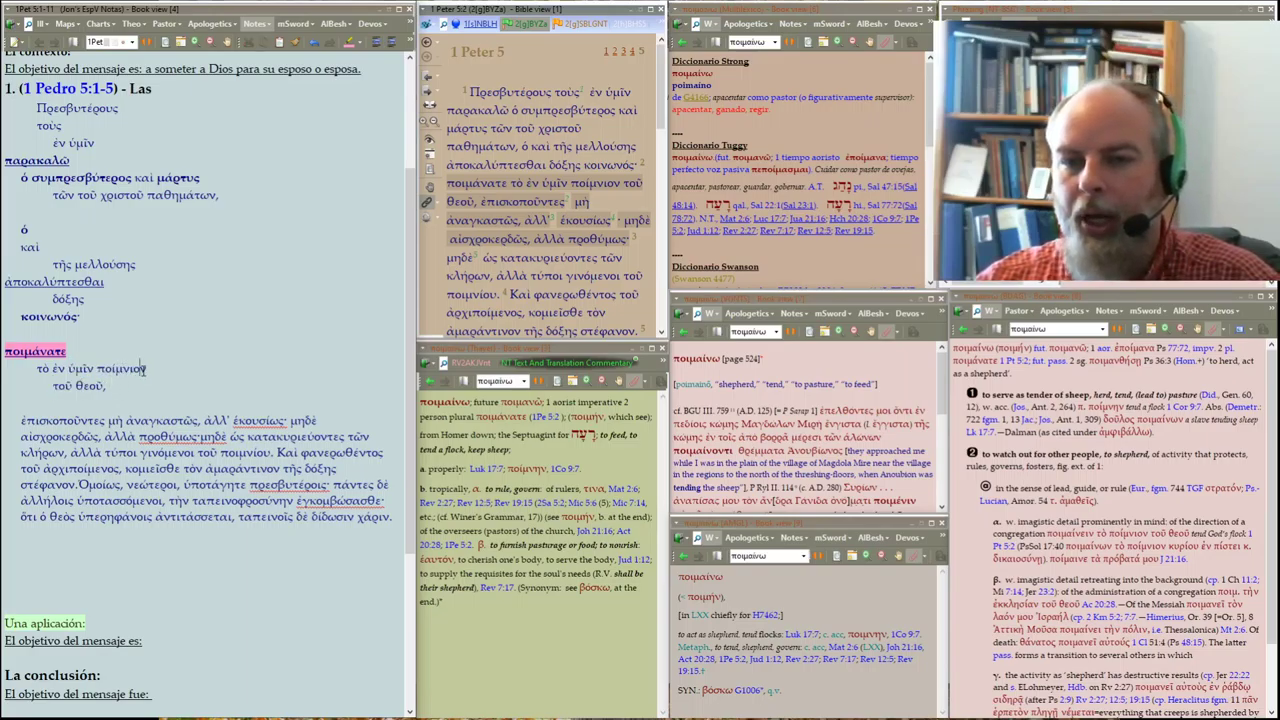
{"action": "key", "text": "Return"}
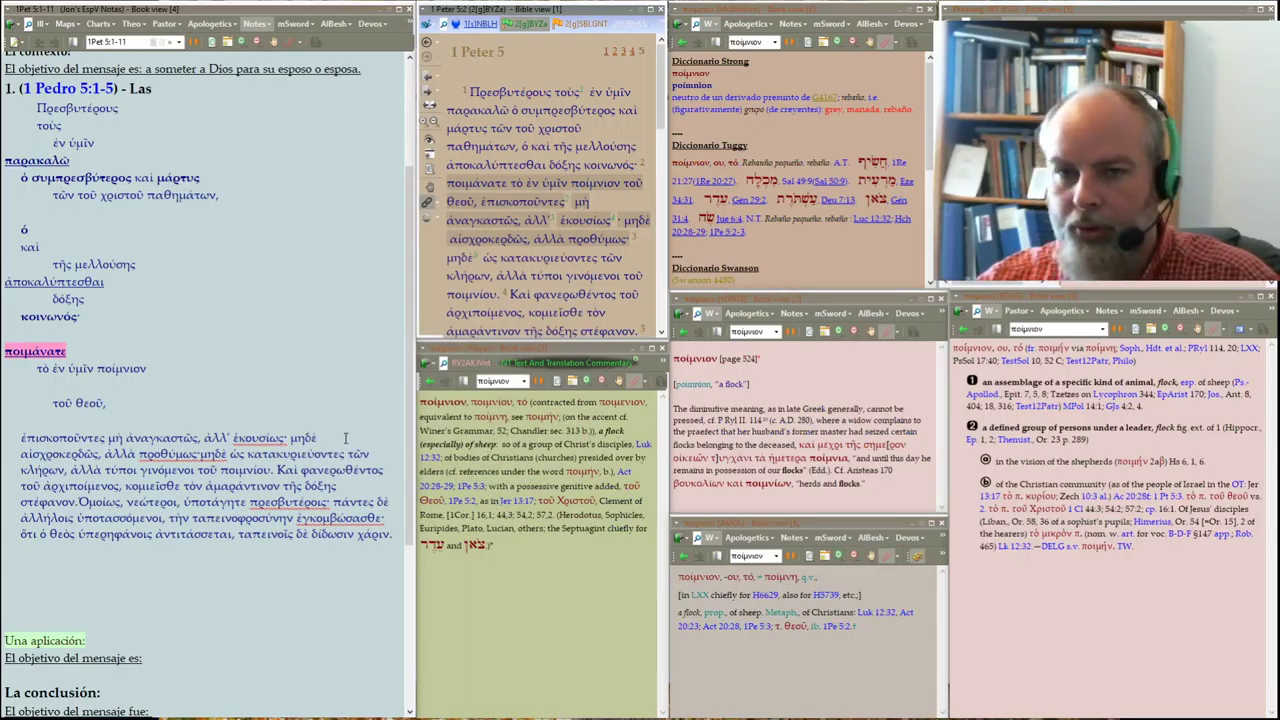
{"action": "left_click", "coordinate": [51, 384]}
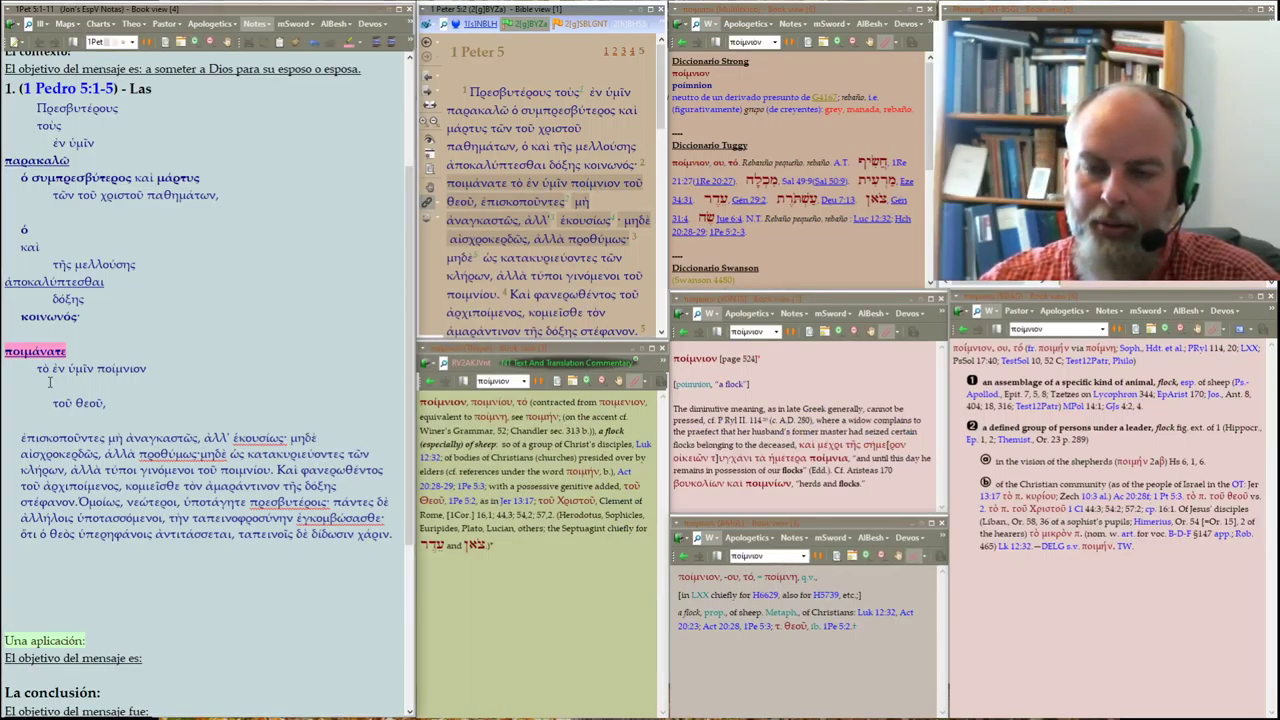
{"action": "type", "text": "the flock among you o"}
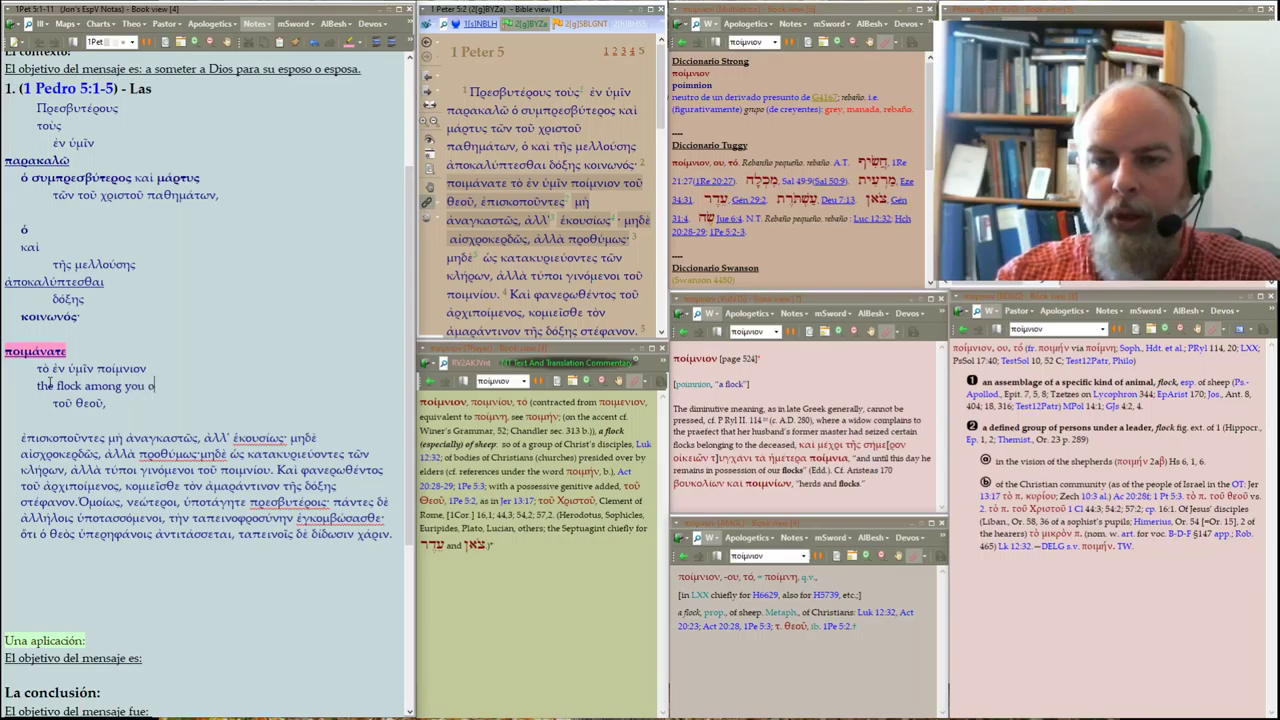
{"action": "type", "text": "f God"}
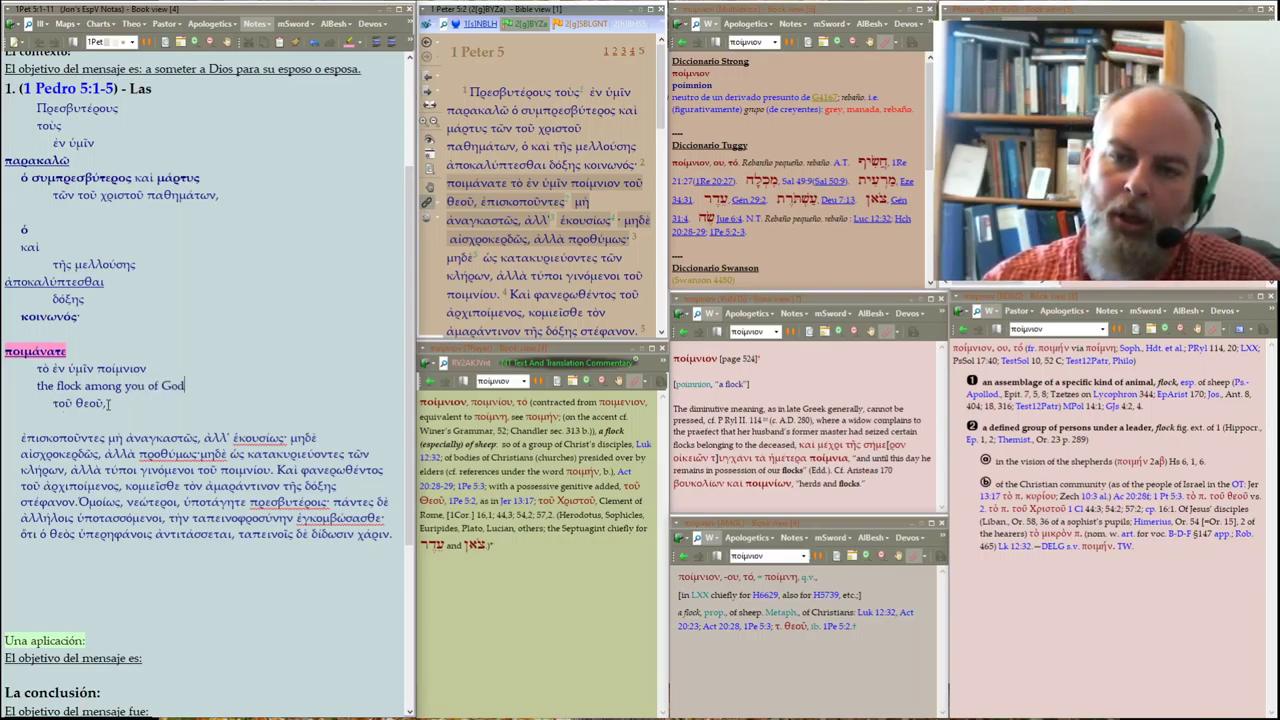
Move τοῦ θεοῦ up onto the ποίμνιον line and add a comma after God
{"action": "left_click_drag", "start_coordinate": [108, 404], "coordinate": [54, 403]}
{"action": "key", "text": "ctrl+x"}
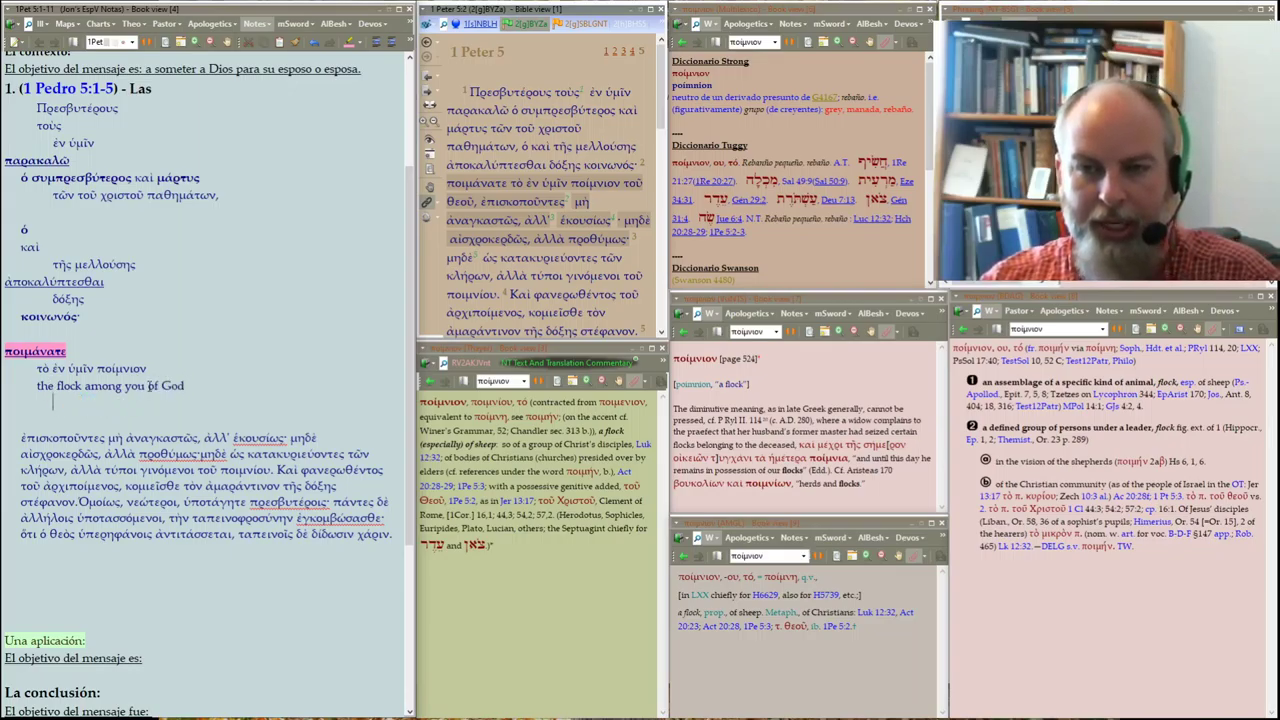
{"action": "left_click", "coordinate": [205, 368]}
{"action": "key", "text": "ctrl+v"}
{"action": "left_click", "coordinate": [203, 394]}
{"action": "type", "text": ","}
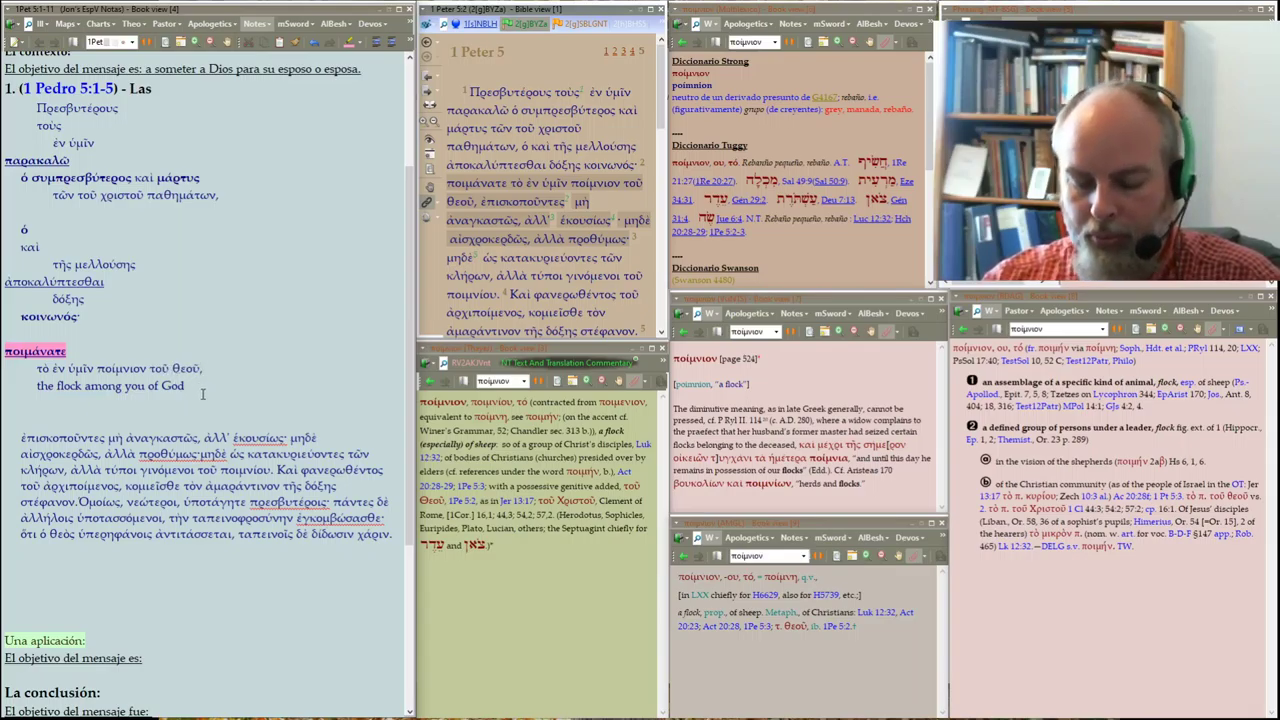
Recolour the English gloss line with a font colour after trying the highlight palette
{"action": "left_click_drag", "start_coordinate": [189, 386], "coordinate": [32, 385]}
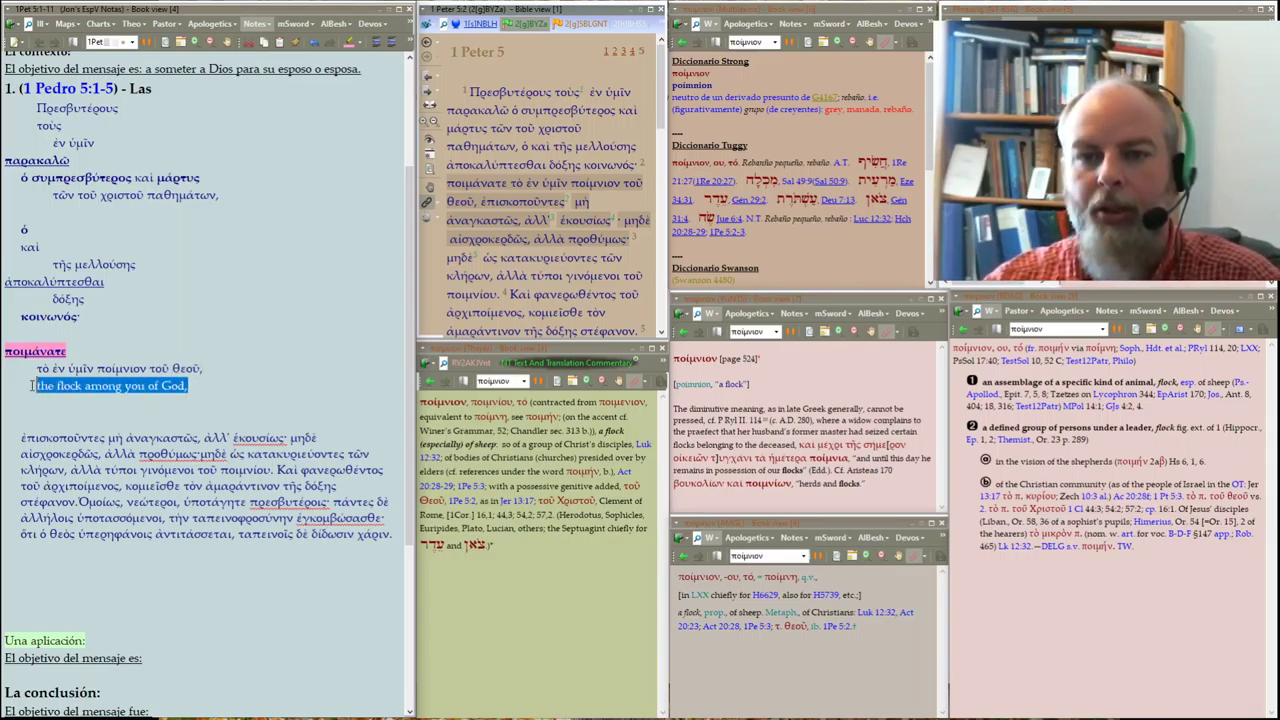
{"action": "left_click", "coordinate": [358, 42]}
{"action": "left_click", "coordinate": [384, 90]}
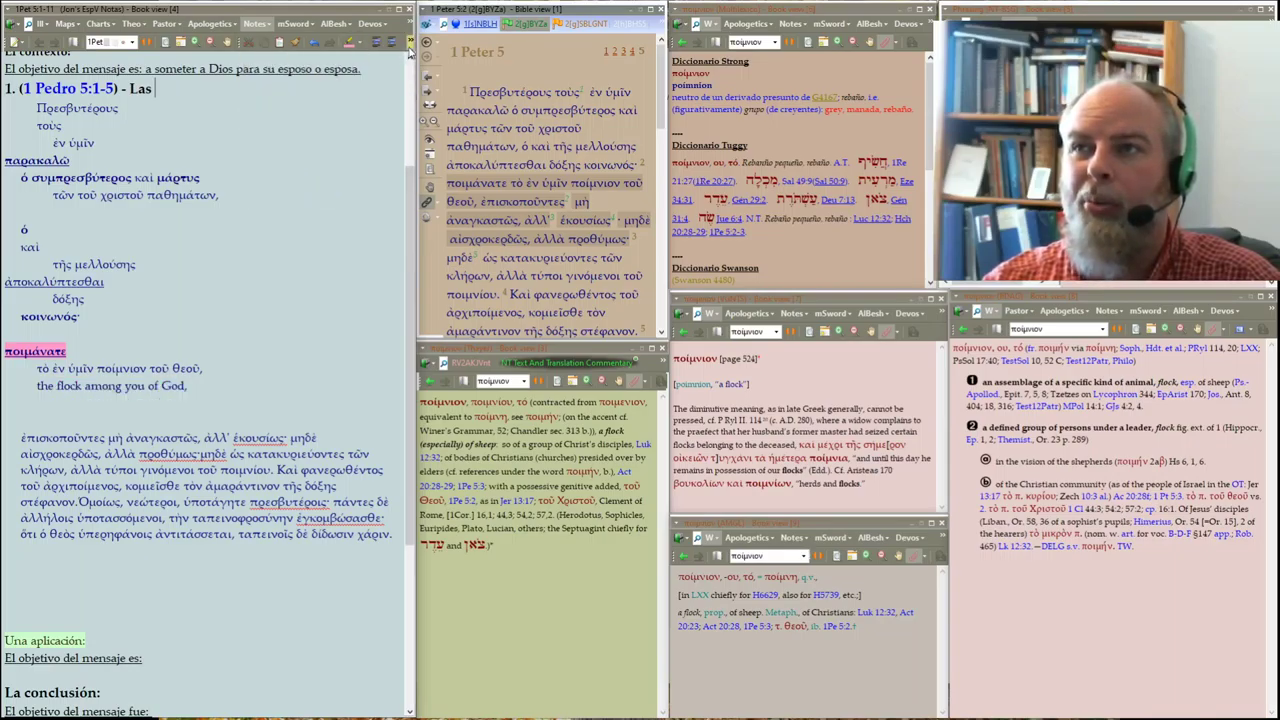
{"action": "left_click", "coordinate": [410, 42]}
{"action": "left_click", "coordinate": [187, 386]}
{"action": "left_click_drag", "start_coordinate": [189, 386], "coordinate": [18, 386]}
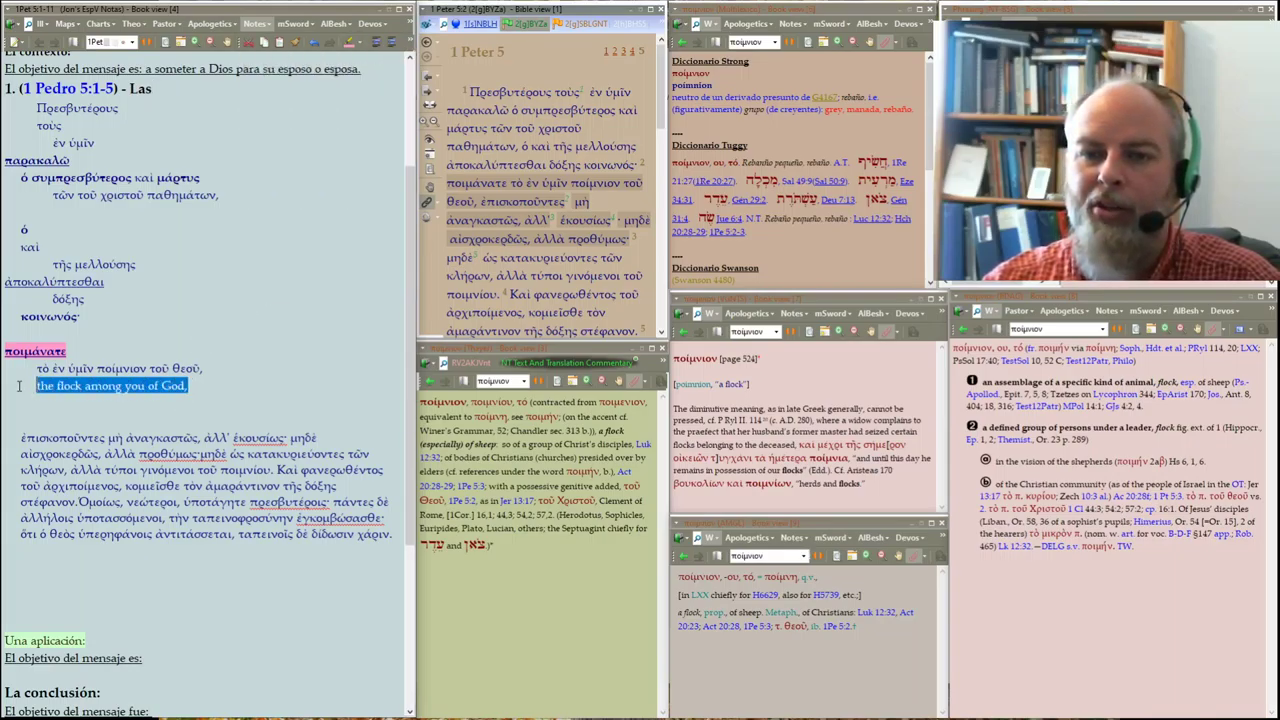
{"action": "left_click", "coordinate": [410, 42]}
{"action": "mouse_move", "coordinate": [302, 103]}
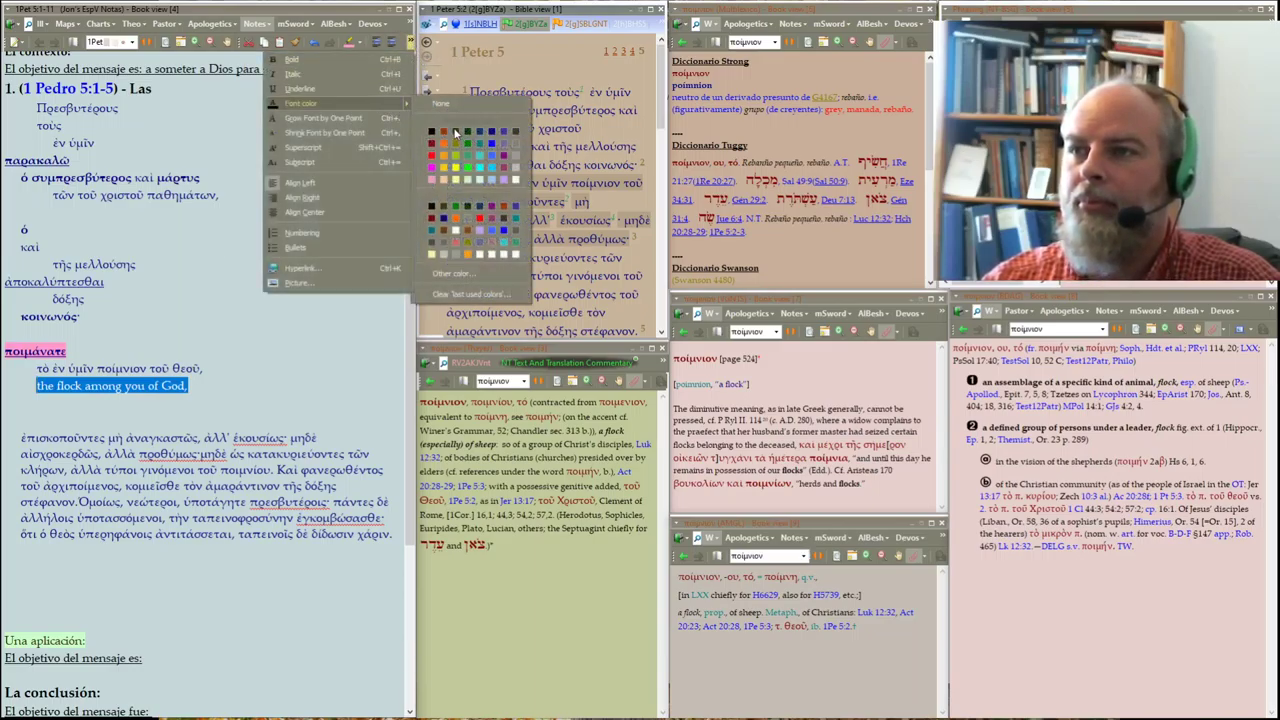
{"action": "left_click", "coordinate": [455, 133]}
{"action": "left_click", "coordinate": [138, 264]}
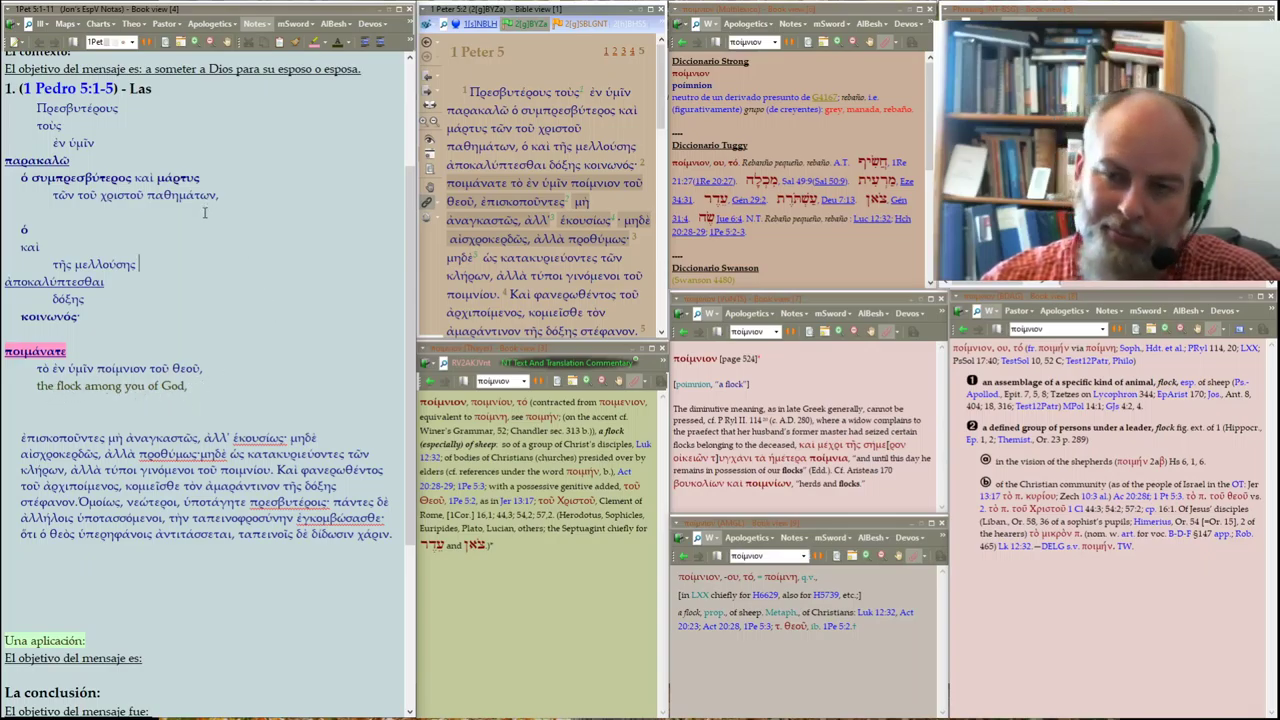
{"action": "scroll", "coordinate": [196, 300], "scroll_direction": "down", "scroll_amount": 3}
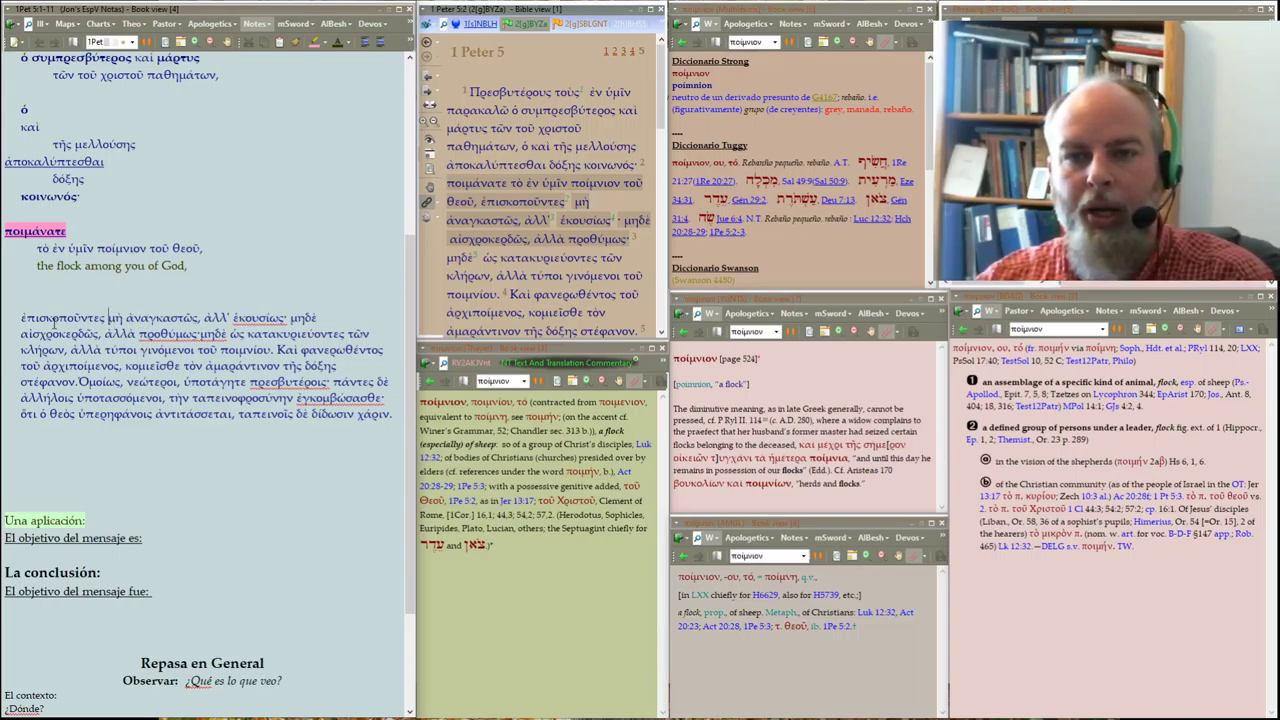
Put a bold ἐπισκοποῦντες on its own line and break after μὴ ἀναγκαστῶς,
{"action": "left_click_drag", "start_coordinate": [93, 318], "coordinate": [105, 318]}
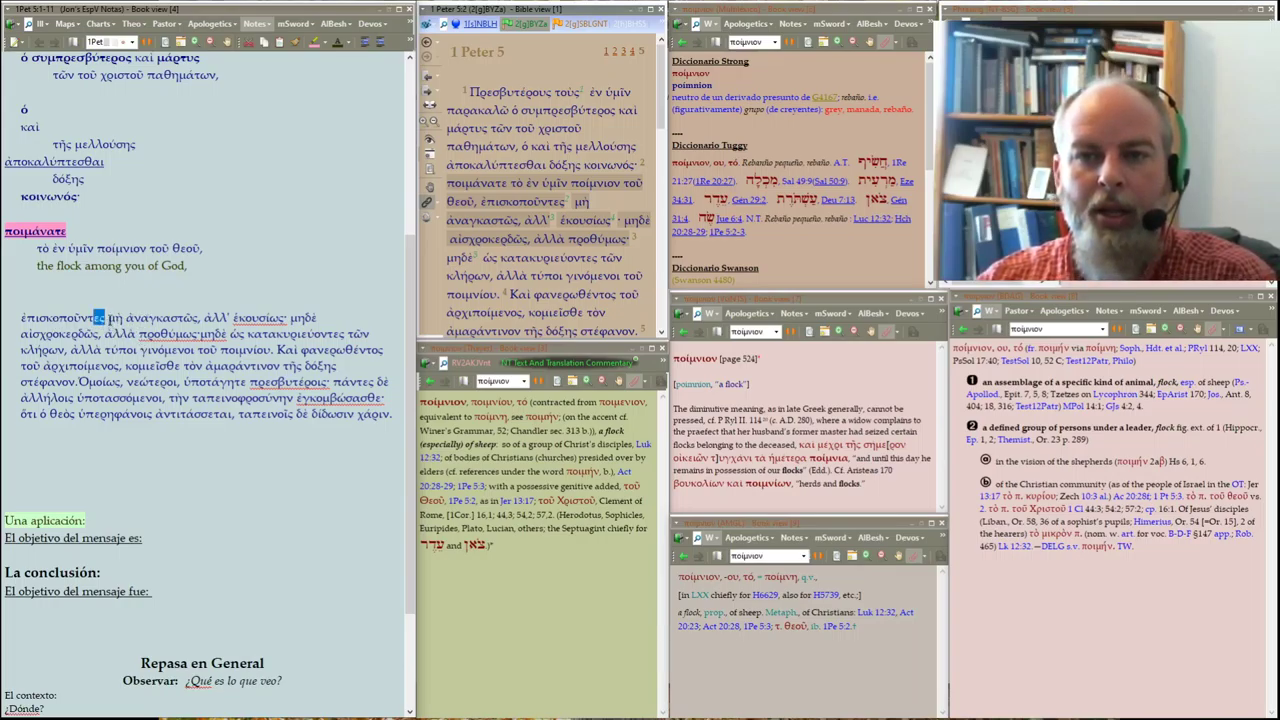
{"action": "left_click", "coordinate": [107, 318]}
{"action": "key", "text": "Return"}
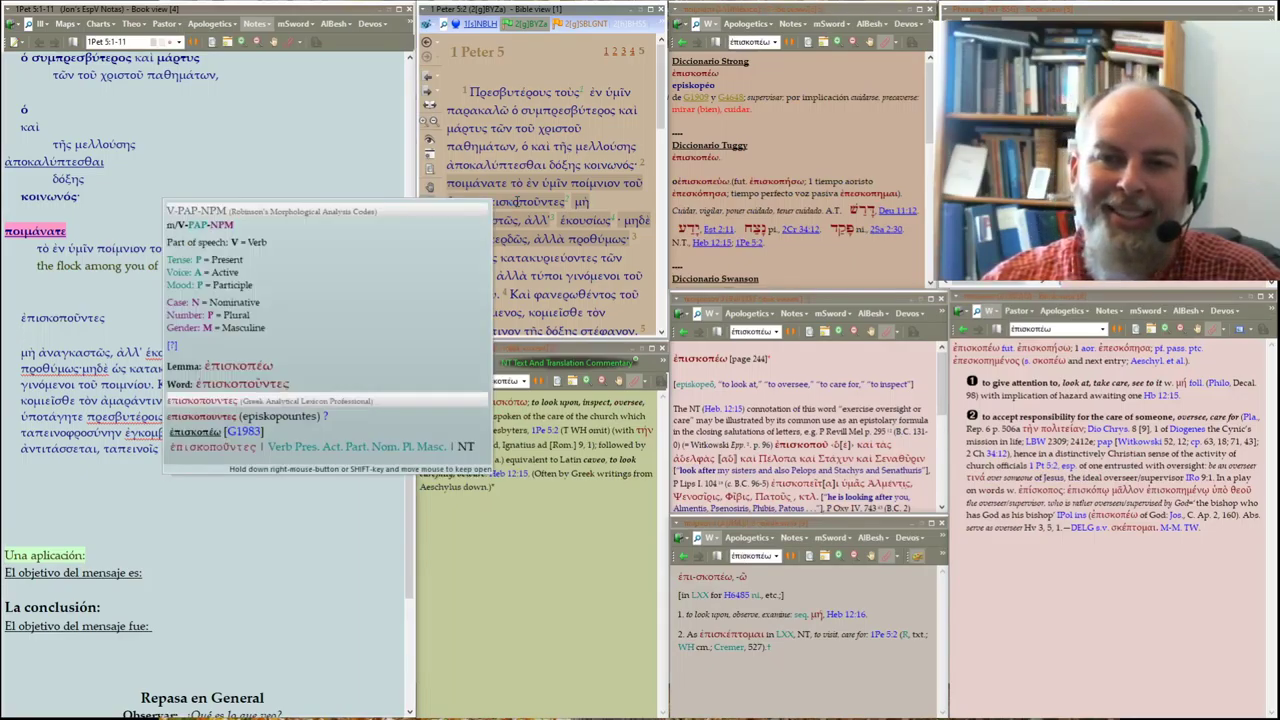
{"action": "mouse_move", "coordinate": [513, 201]}
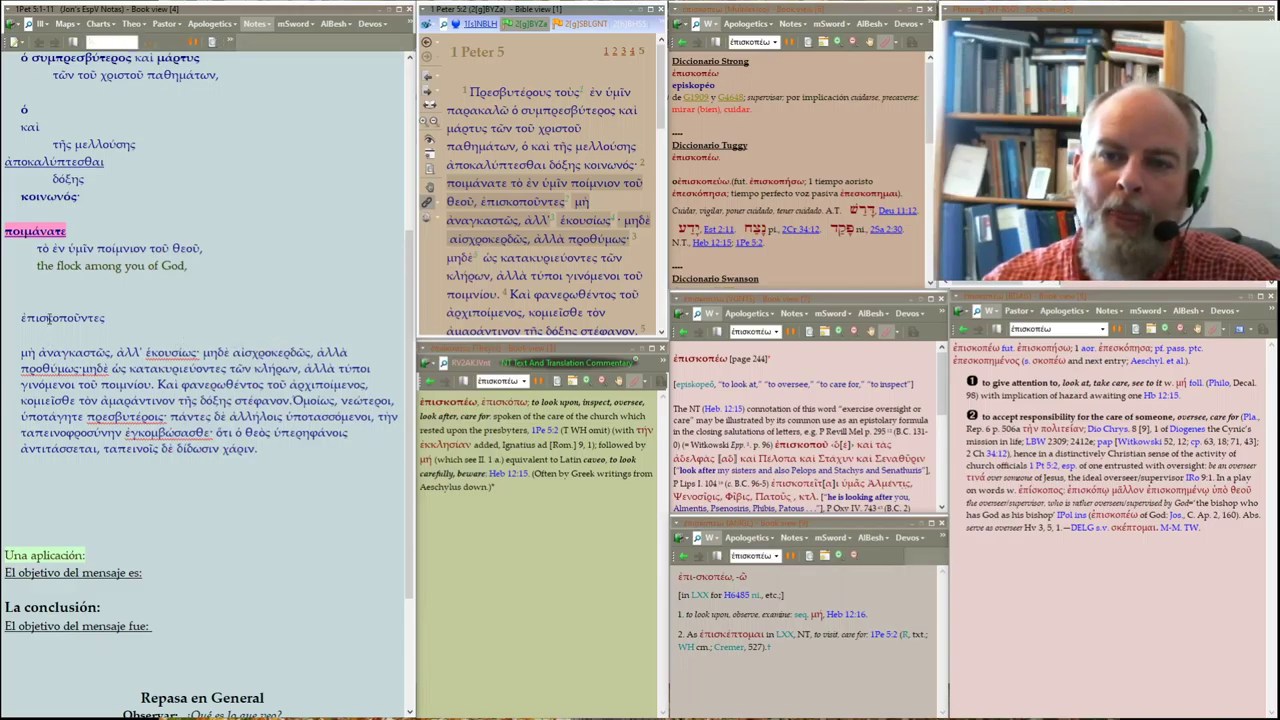
{"action": "double_click", "coordinate": [85, 320]}
{"action": "key", "text": "ctrl+b"}
{"action": "key", "text": "Right"}
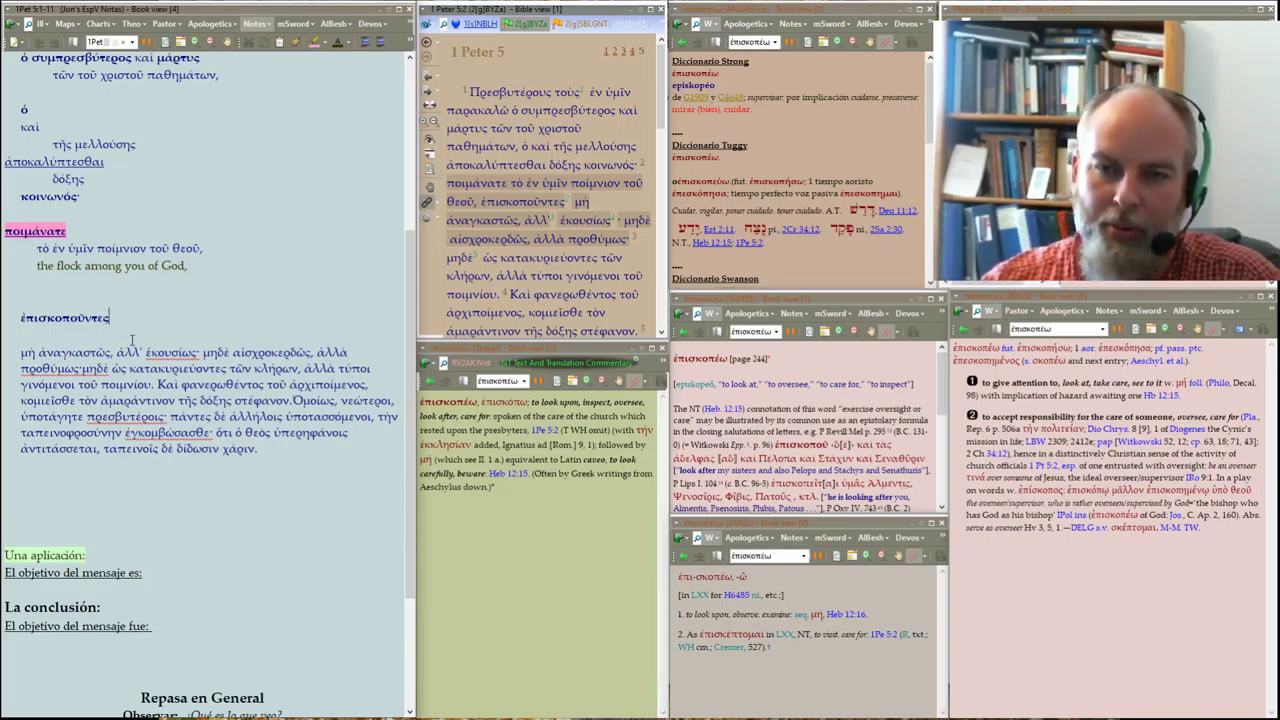
{"action": "left_click", "coordinate": [117, 352]}
{"action": "key", "text": "Return"}
{"action": "key", "text": "Return"}
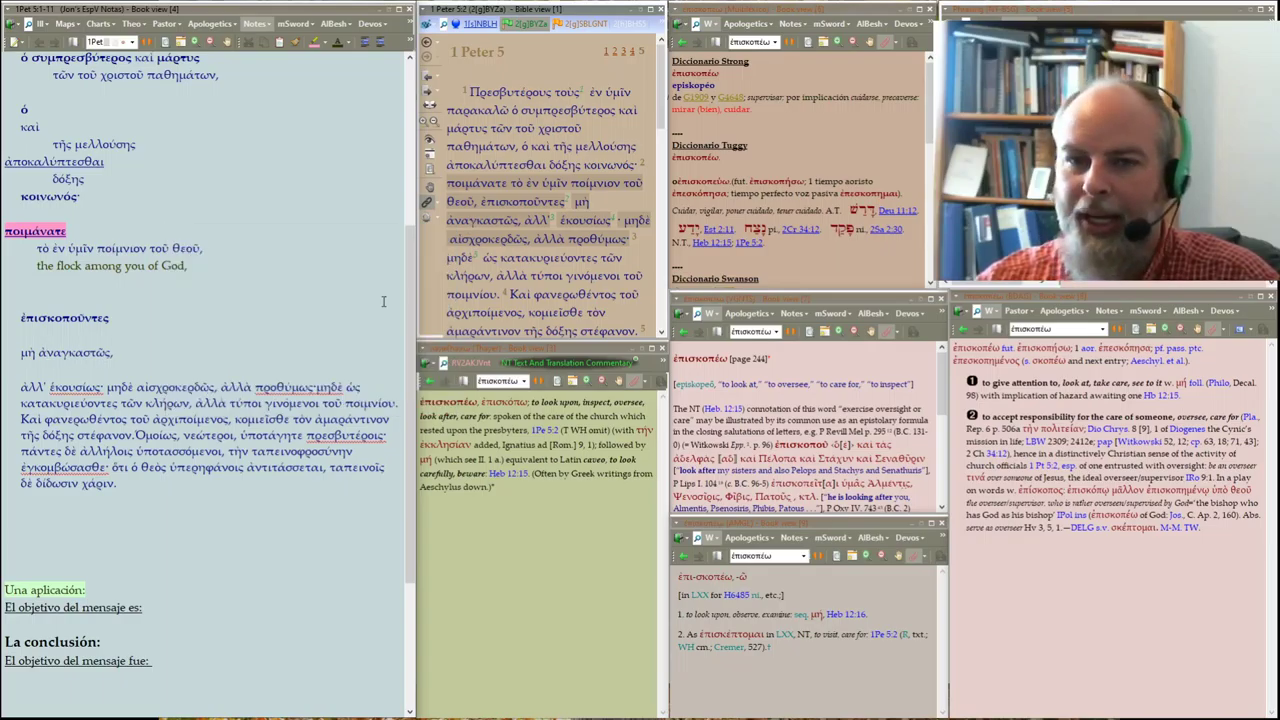
Indent the μὴ ἀναγκαστῶς, line and give ἀλλ' its own left-margin line
{"action": "left_click", "coordinate": [378, 41]}
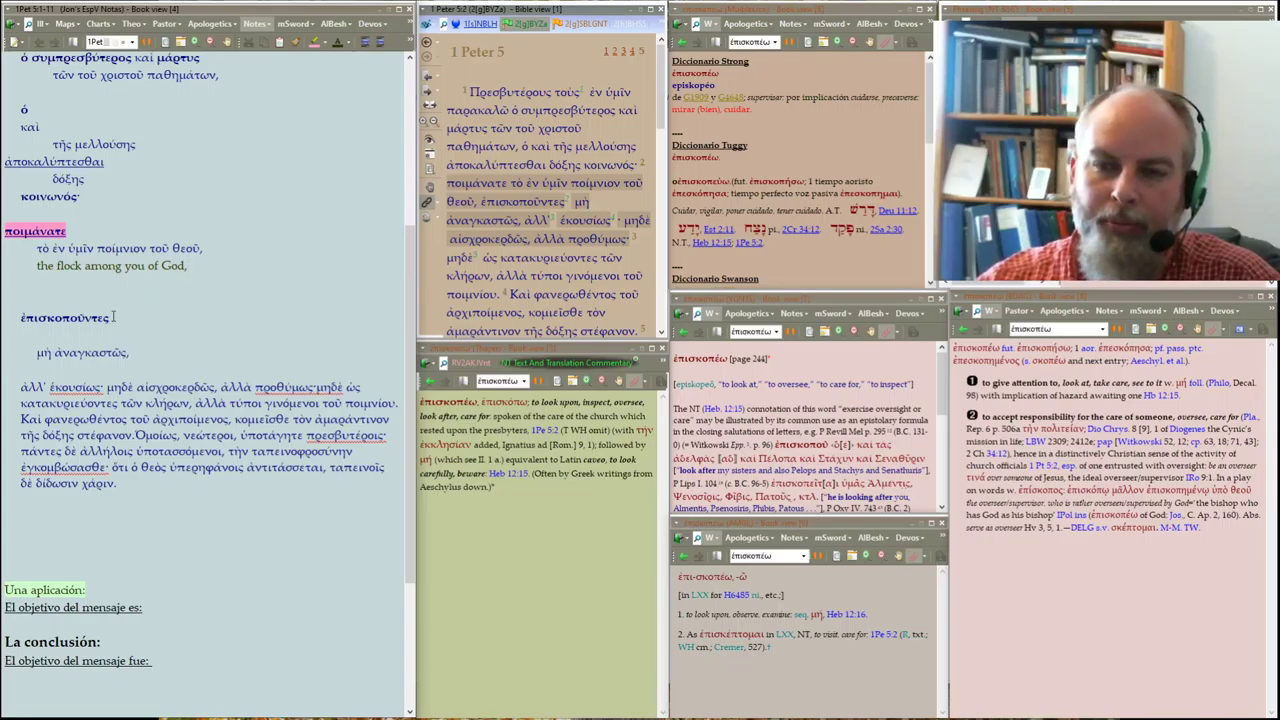
{"action": "key", "text": "Delete"}
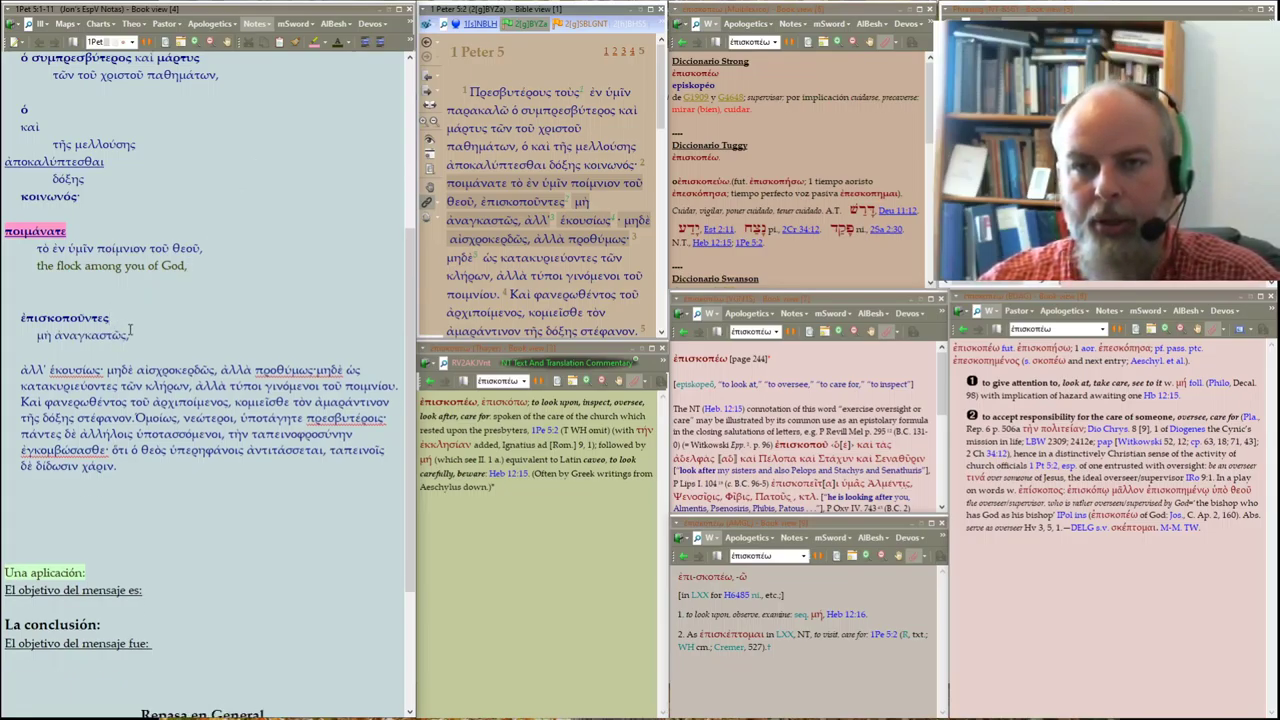
{"action": "scroll", "coordinate": [144, 331], "scroll_direction": "down", "scroll_amount": 1}
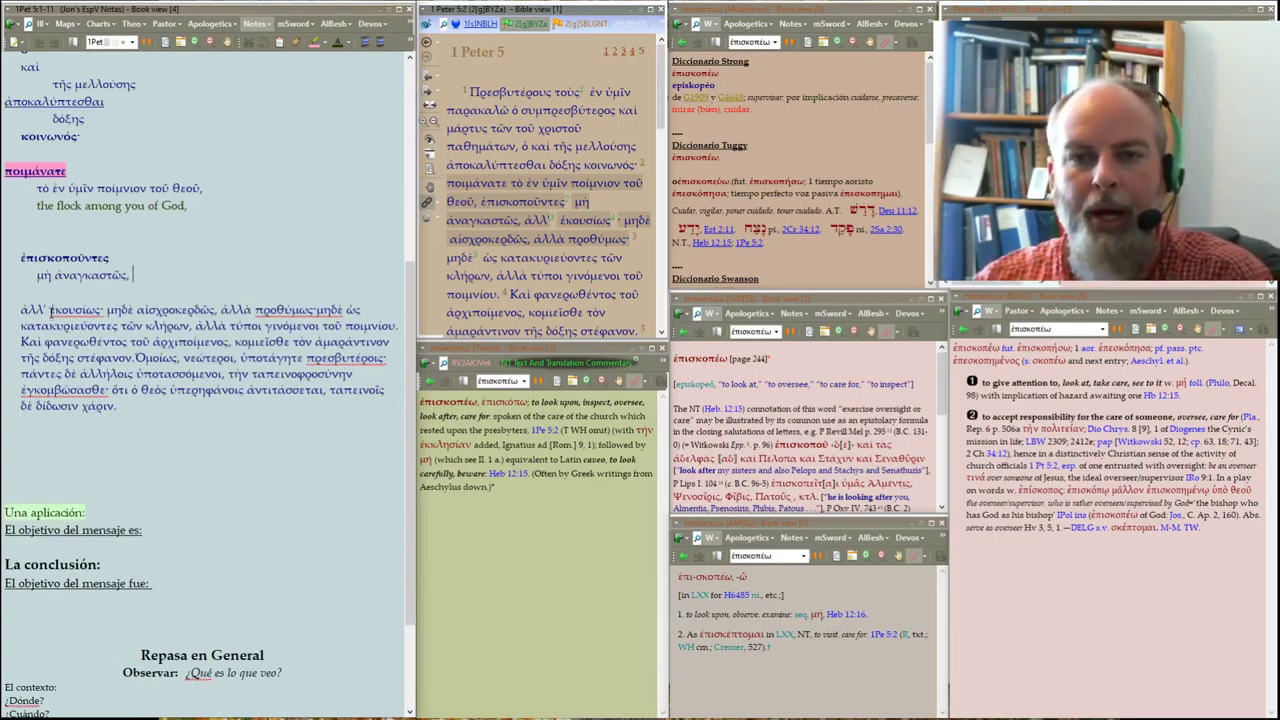
{"action": "left_click", "coordinate": [48, 310]}
{"action": "key", "text": "Return"}
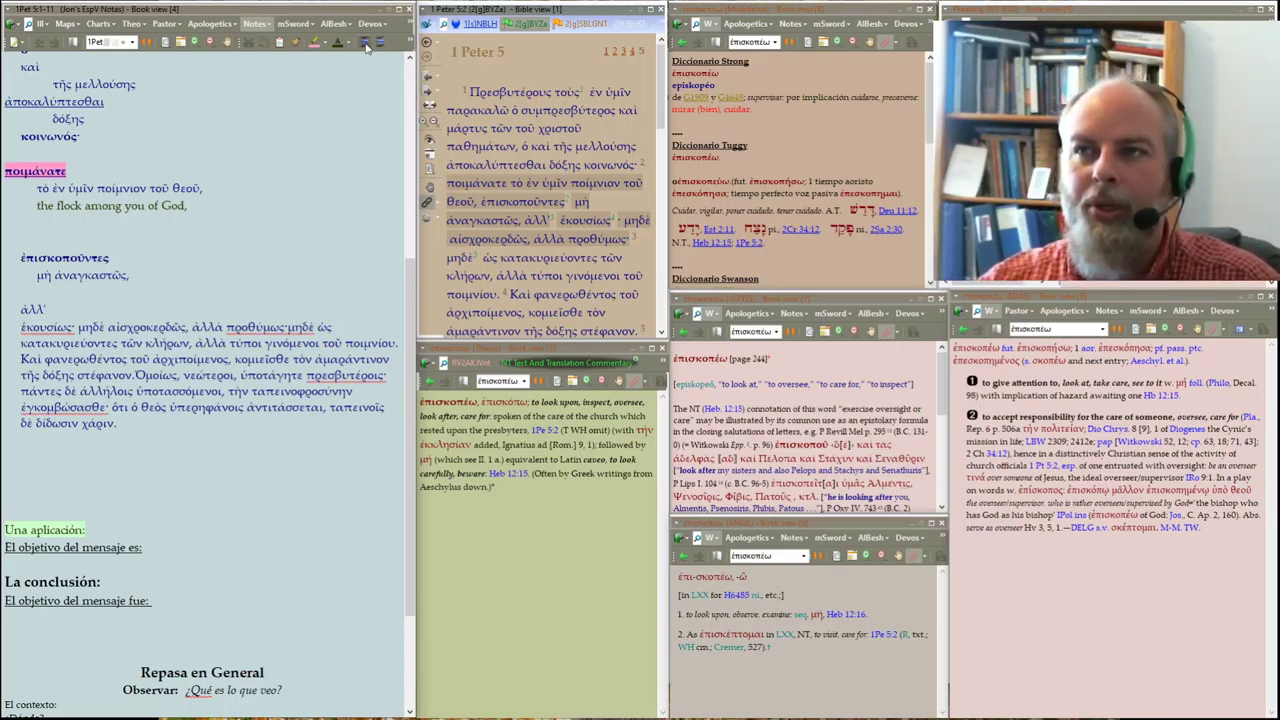
{"action": "left_click", "coordinate": [364, 41]}
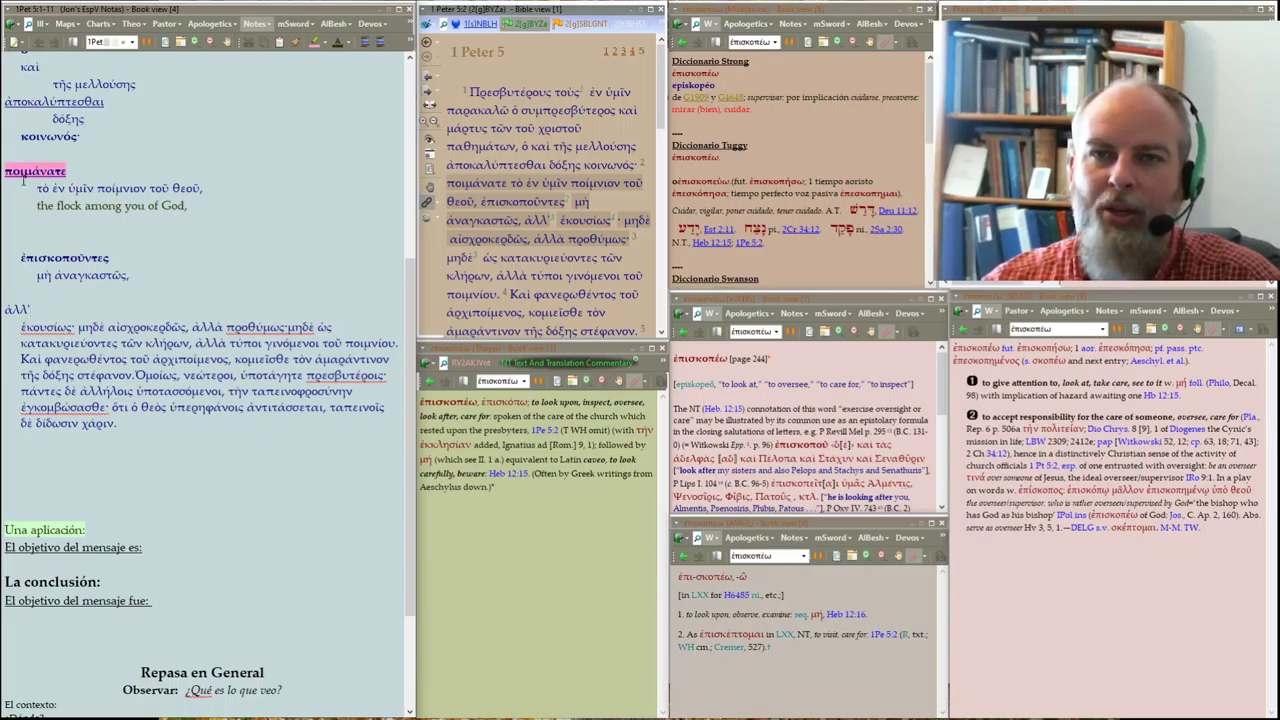
Break the line after ἑκουσίως· and leave a blank line before μηδὲ αἰσχροκερδῶς
{"action": "left_click", "coordinate": [30, 310]}
{"action": "scroll", "coordinate": [38, 188], "scroll_direction": "up", "scroll_amount": 3}
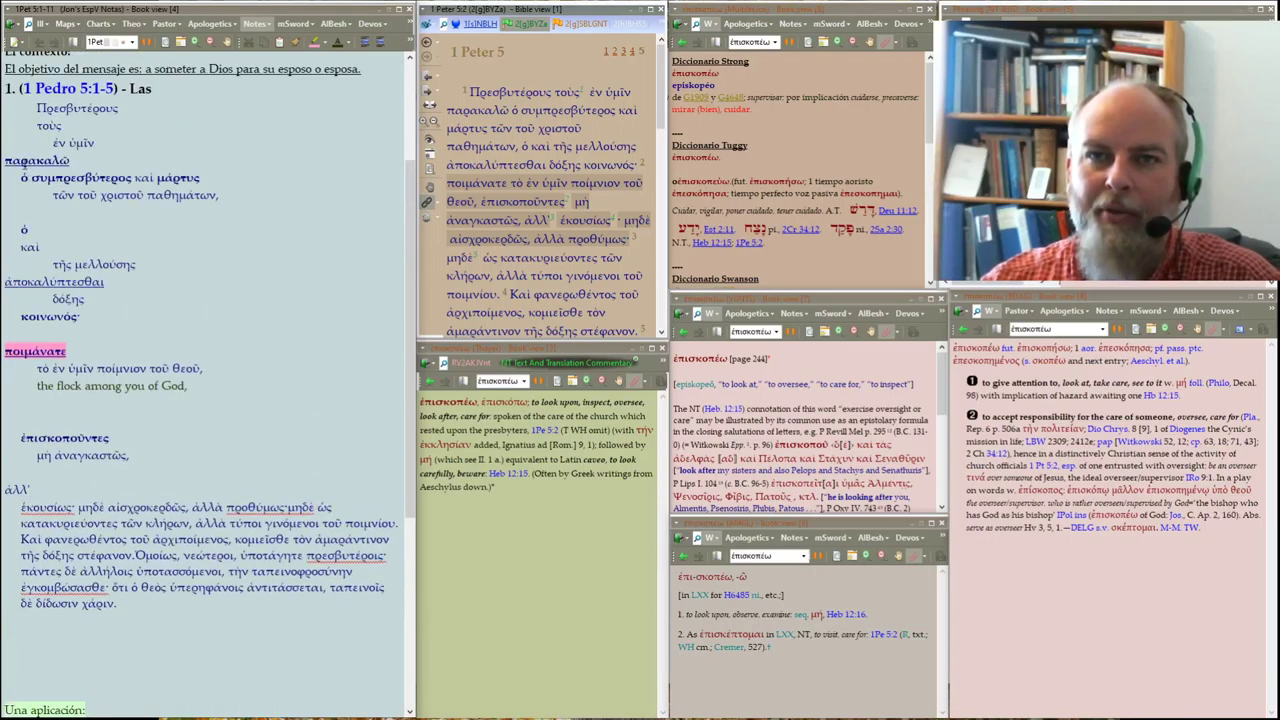
{"action": "scroll", "coordinate": [62, 376], "scroll_direction": "down", "scroll_amount": 2}
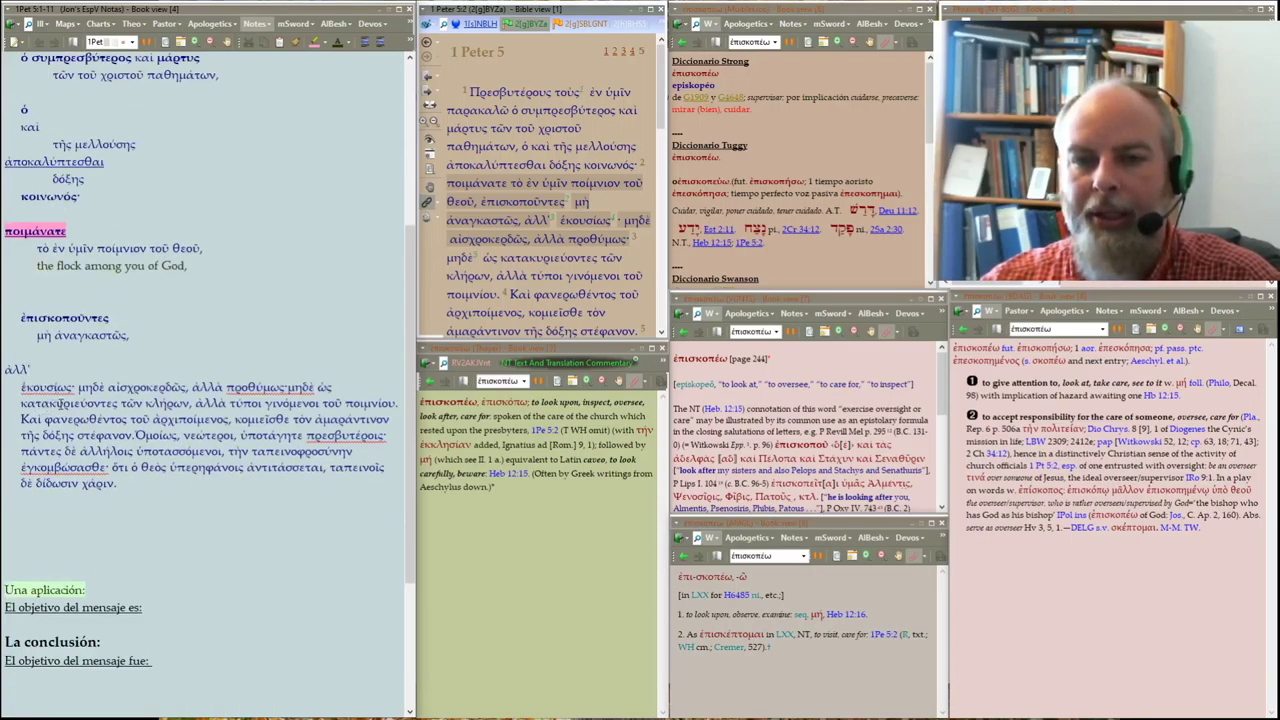
{"action": "left_click", "coordinate": [77, 387]}
{"action": "key", "text": "Return"}
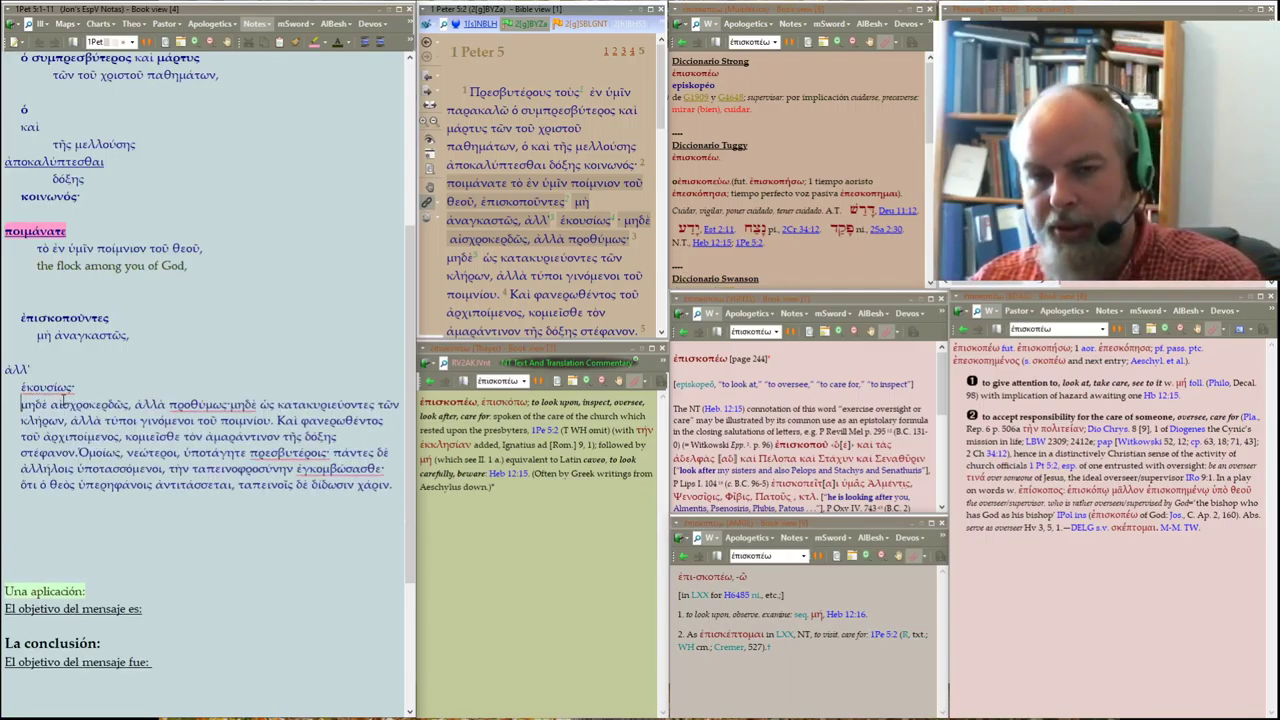
{"action": "key", "text": "Return"}
{"action": "left_click", "coordinate": [82, 386]}
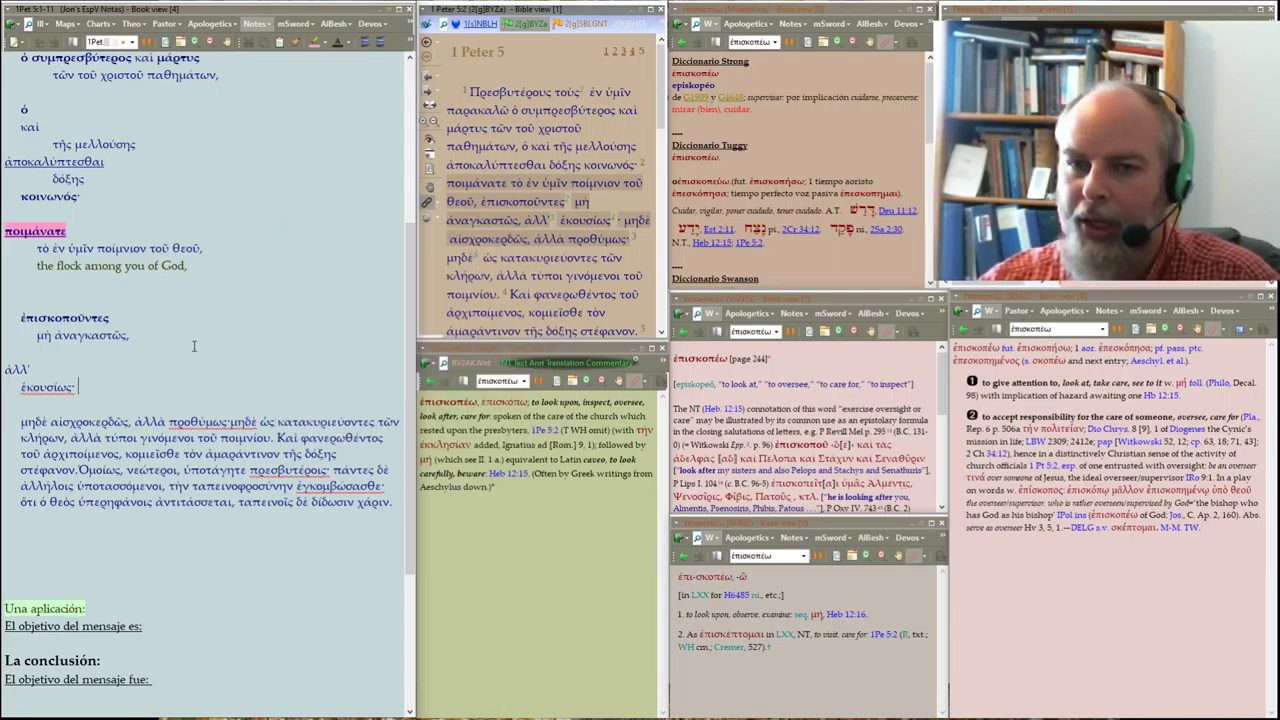
Remove the blank line before ἀλλ', indent it, and look up ἀναγκαστῶς in the lexicons
{"action": "left_click", "coordinate": [147, 332]}
{"action": "key", "text": "Delete"}
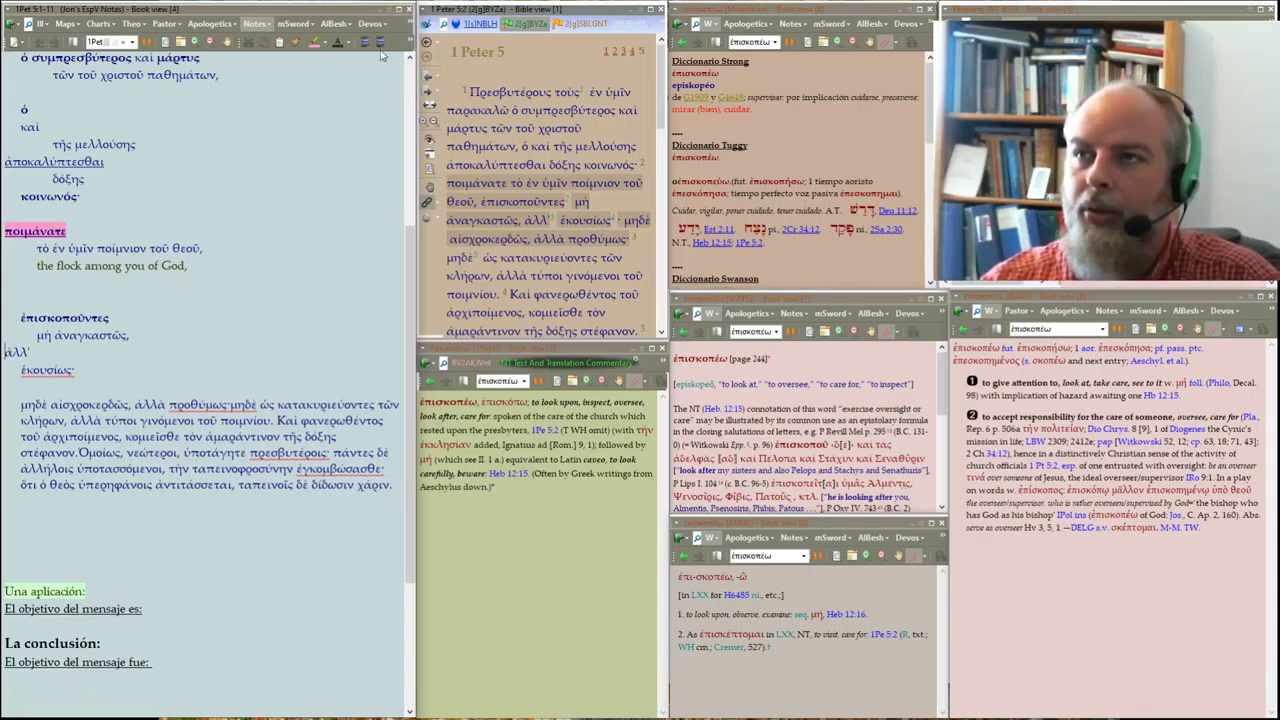
{"action": "left_click", "coordinate": [221, 317]}
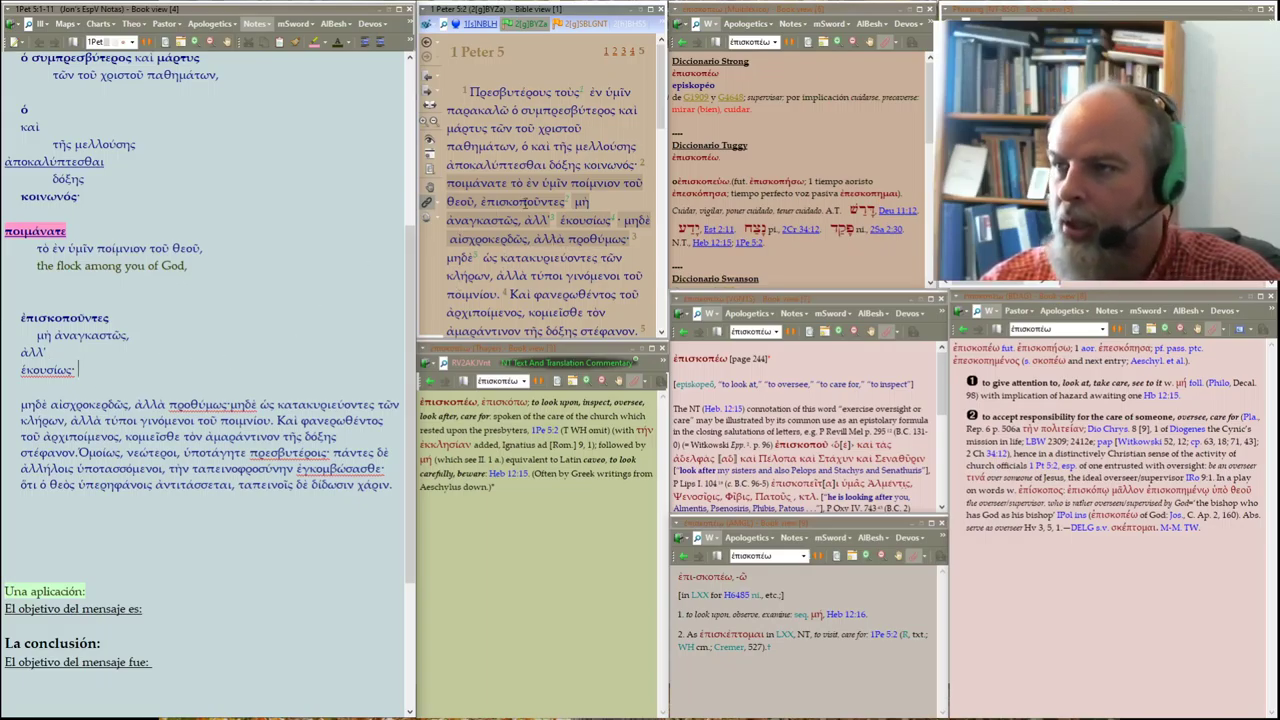
{"action": "left_click", "coordinate": [493, 220]}
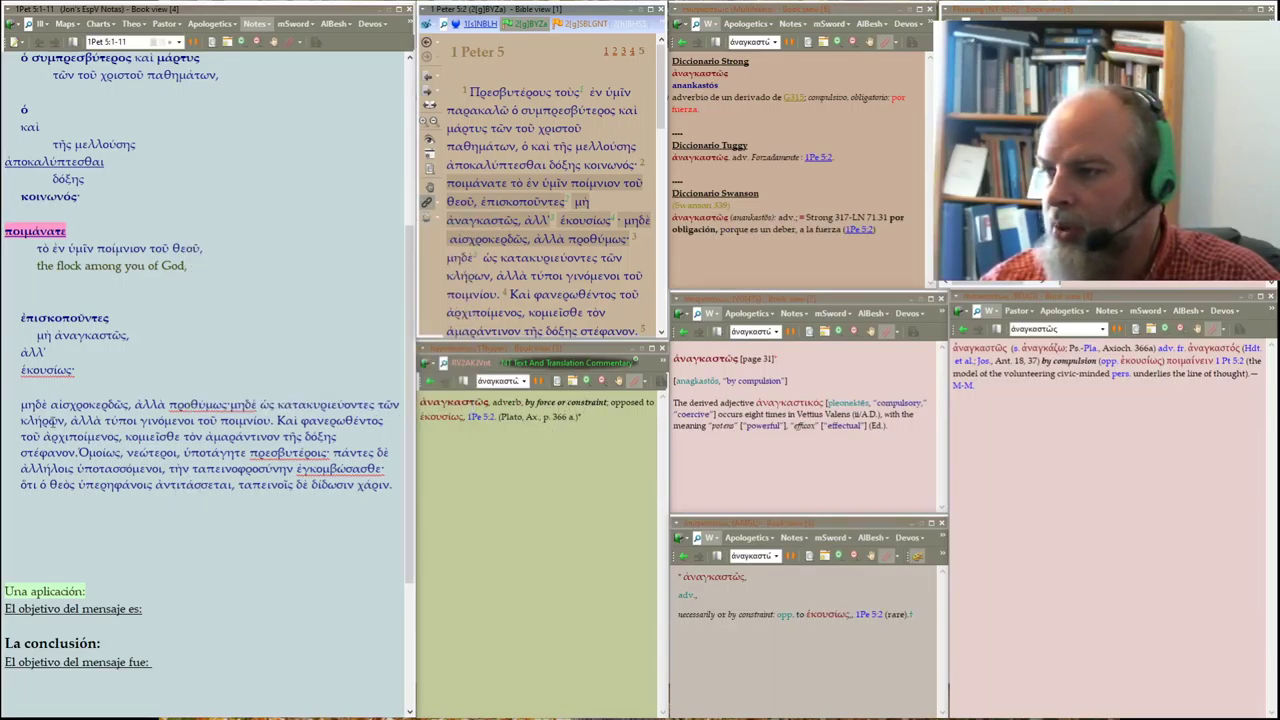
Gloss μὴ ἀναγκαστῶς, as 'not by compulsion' on the line below, fixing a typo
{"action": "left_click", "coordinate": [146, 338]}
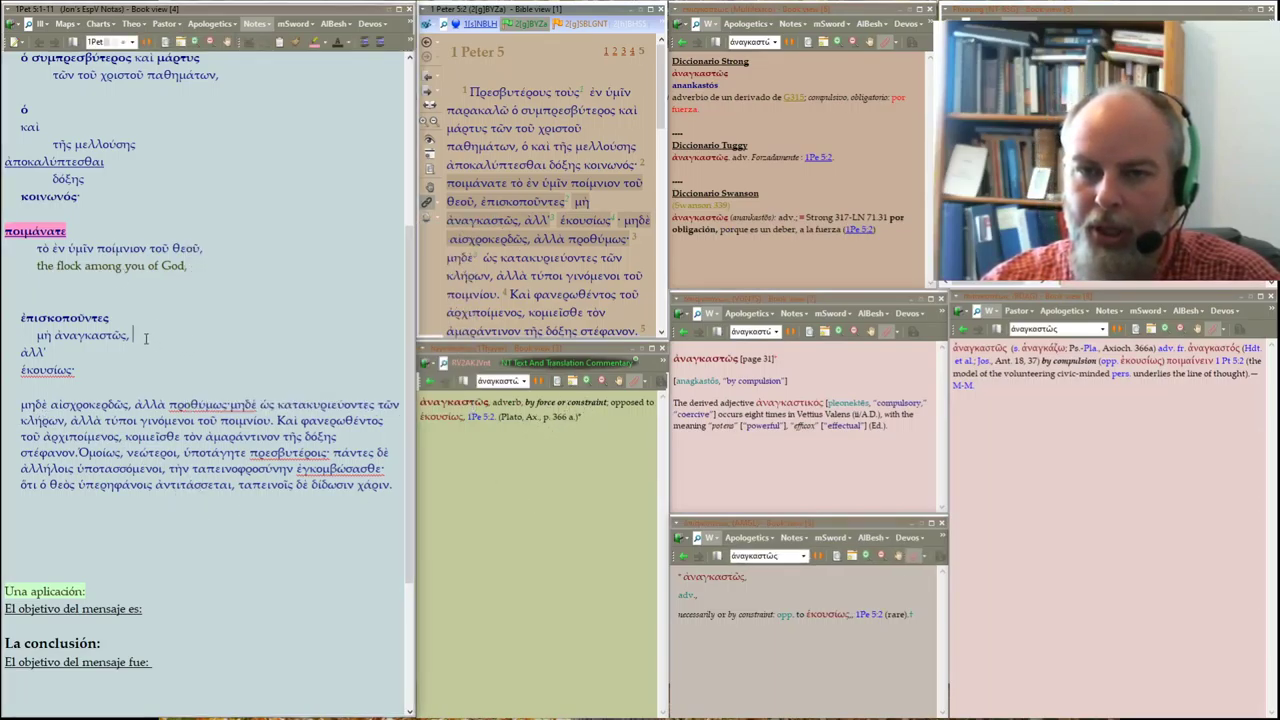
{"action": "key", "text": "Return"}
{"action": "type", "text": "not by compulsion"}
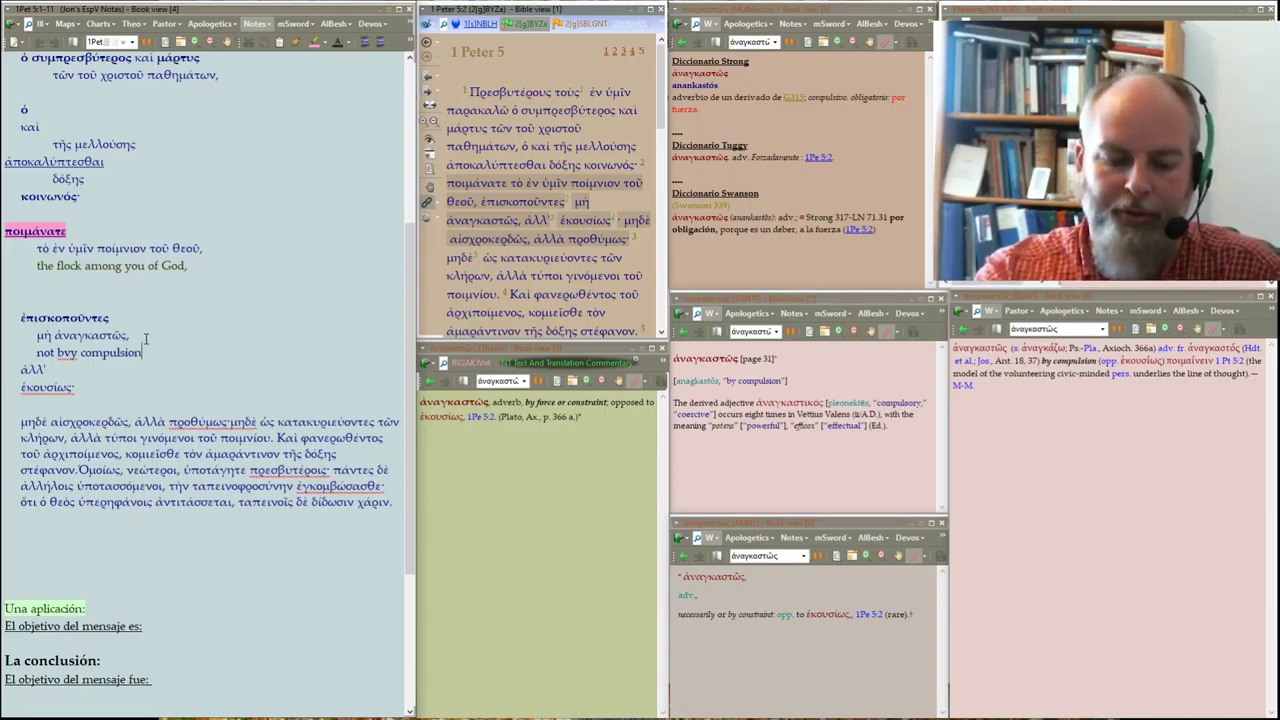
{"action": "left_click", "coordinate": [72, 352]}
{"action": "key", "text": "BackSpace"}
{"action": "triple_click", "coordinate": [70, 352]}
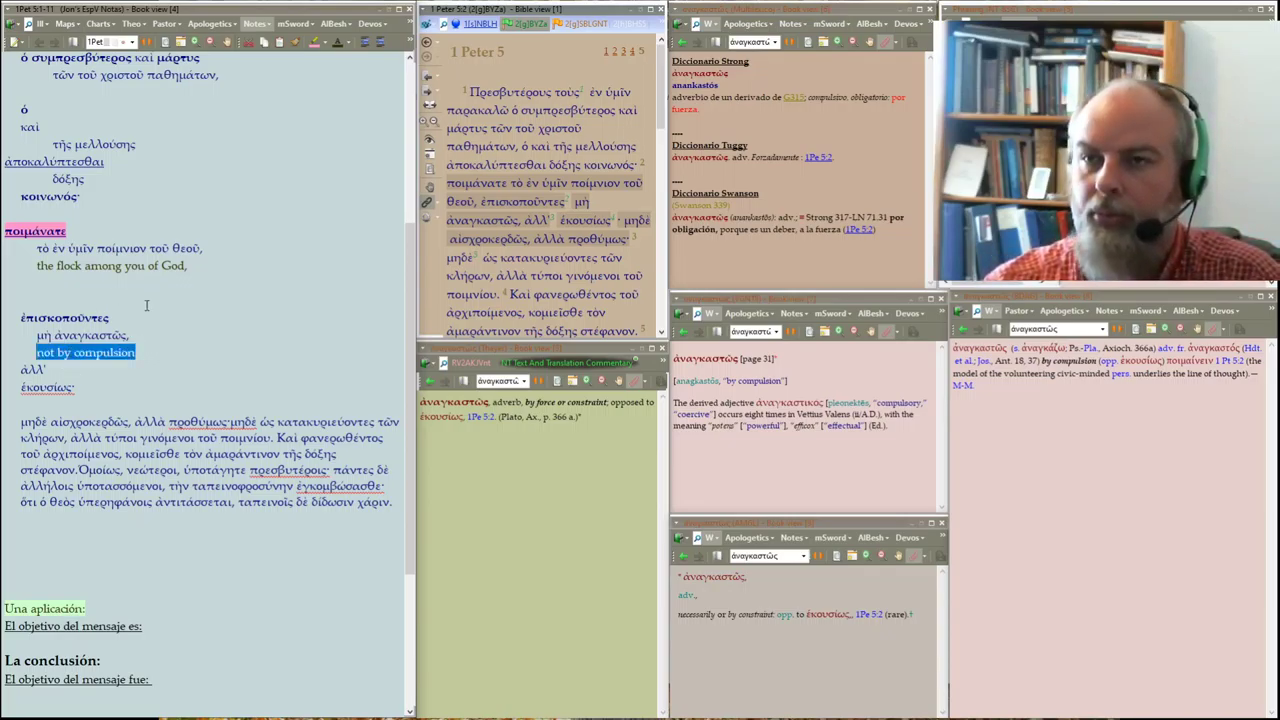
Gloss ἑκουσίως· as 'willingly;' and indent the ἀλλ', ἑκουσίως and willingly lines
{"action": "left_click", "coordinate": [58, 360]}
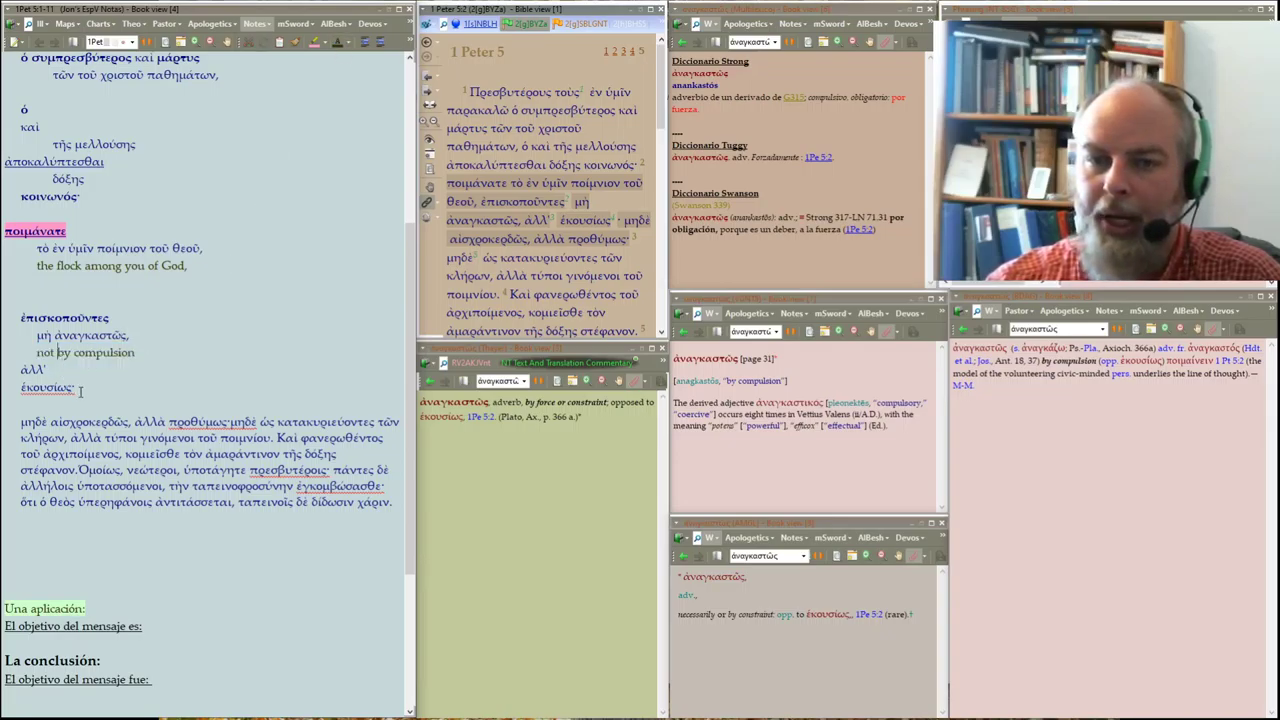
{"action": "key", "text": "Return"}
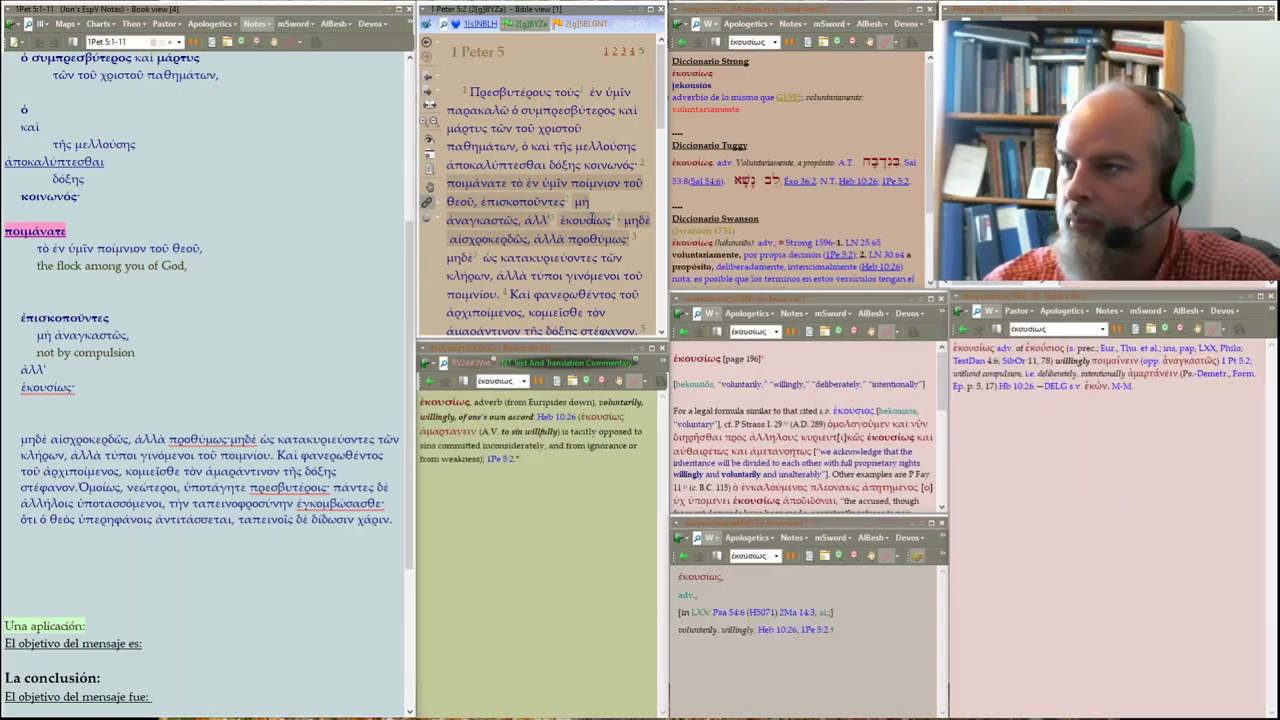
{"action": "mouse_move", "coordinate": [586, 220]}
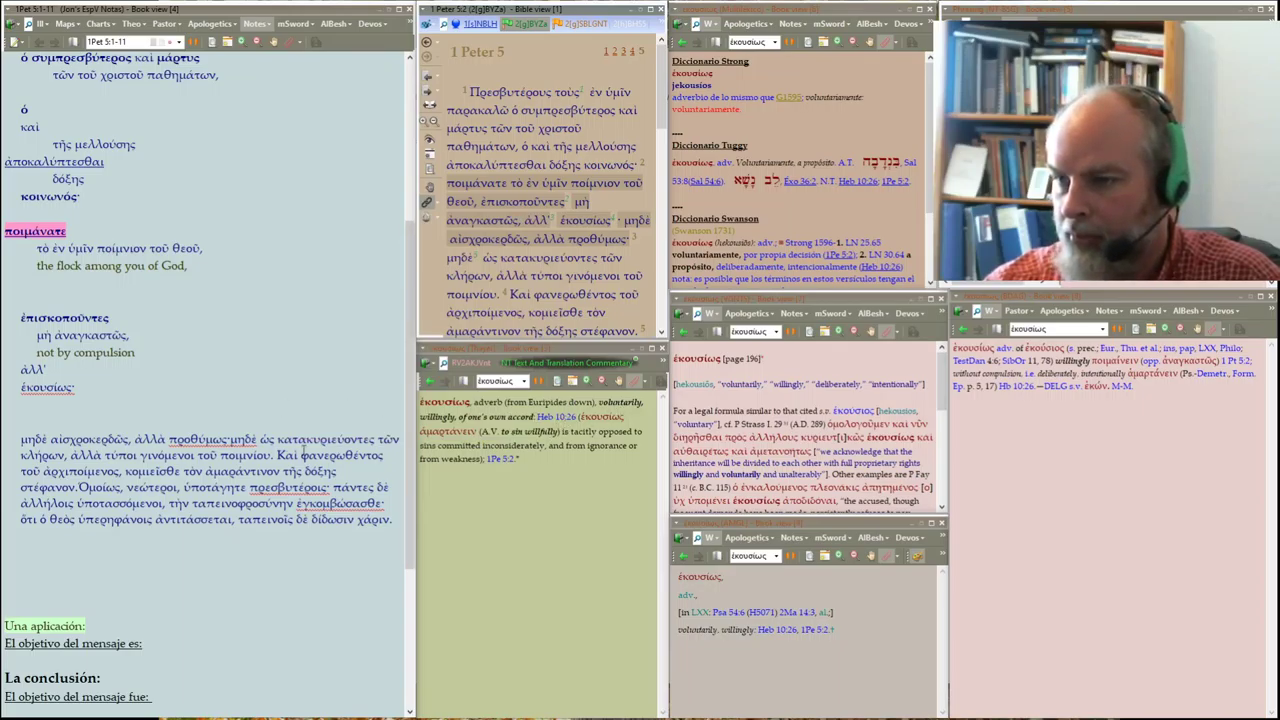
{"action": "left_click", "coordinate": [59, 405]}
{"action": "type", "text": "wil"}
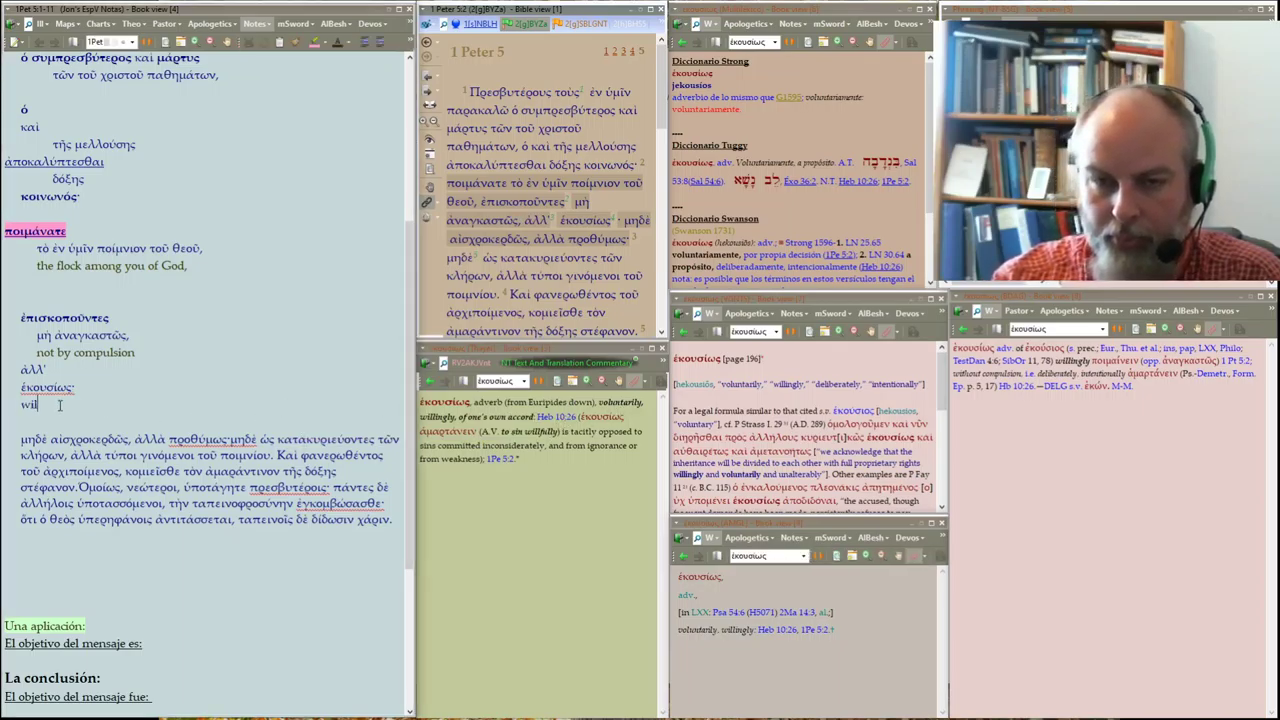
{"action": "type", "text": "lingly;"}
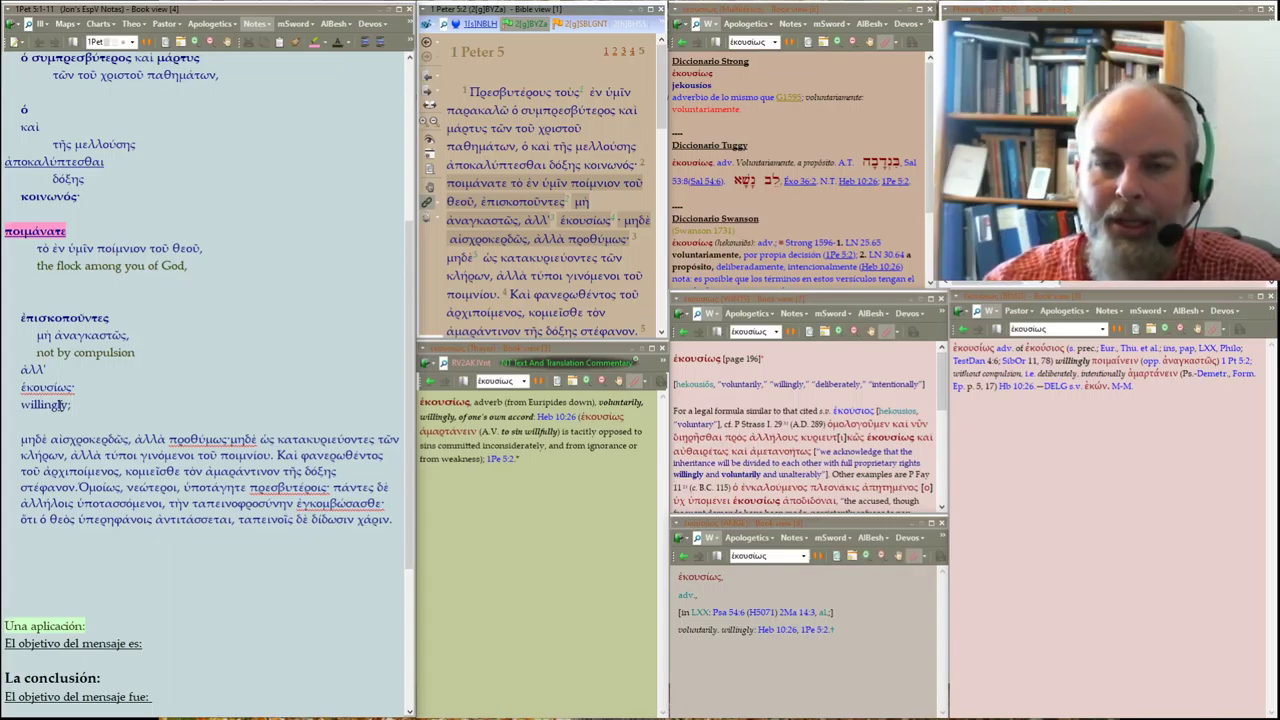
{"action": "key", "text": "Tab"}
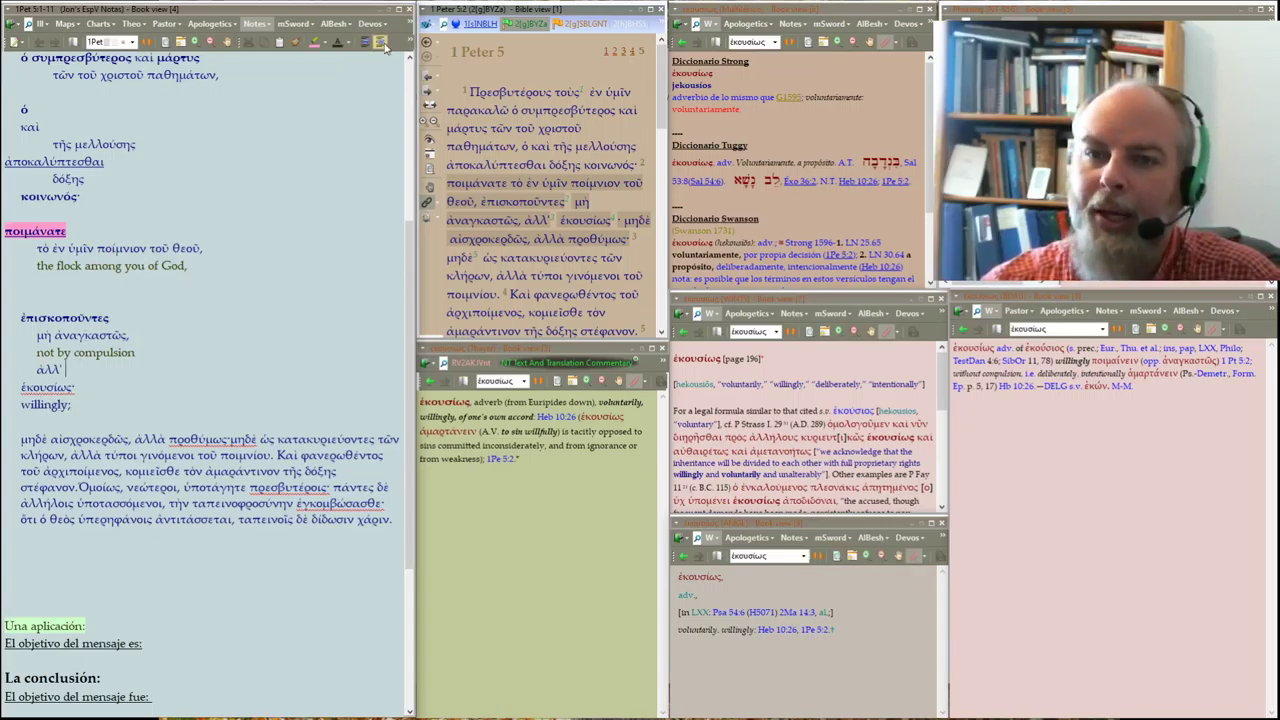
{"action": "left_click_drag", "start_coordinate": [83, 405], "coordinate": [22, 388]}
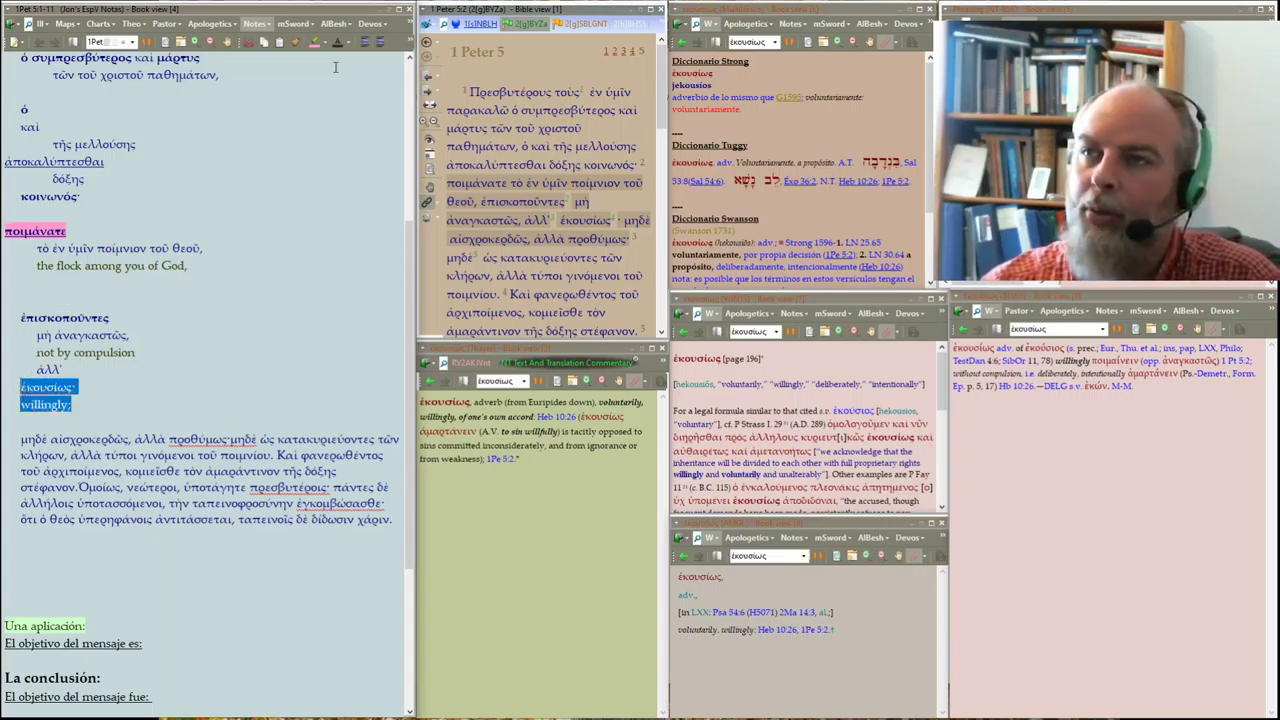
{"action": "key", "text": "Tab"}
Add the gloss 'but' on a new line under ἀλλ'
{"action": "left_click", "coordinate": [74, 372]}
{"action": "key", "text": "Return"}
{"action": "type", "text": "b"}
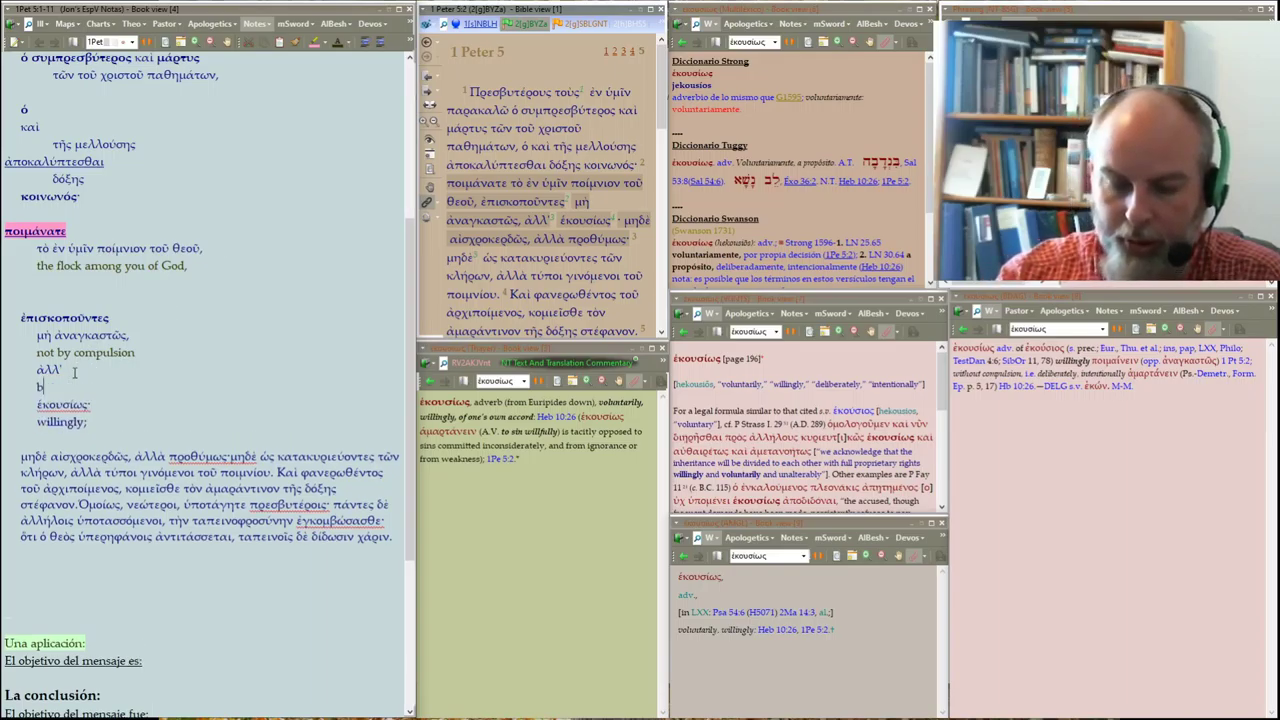
{"action": "type", "text": "ut"}
{"action": "key", "text": "shift+Home"}
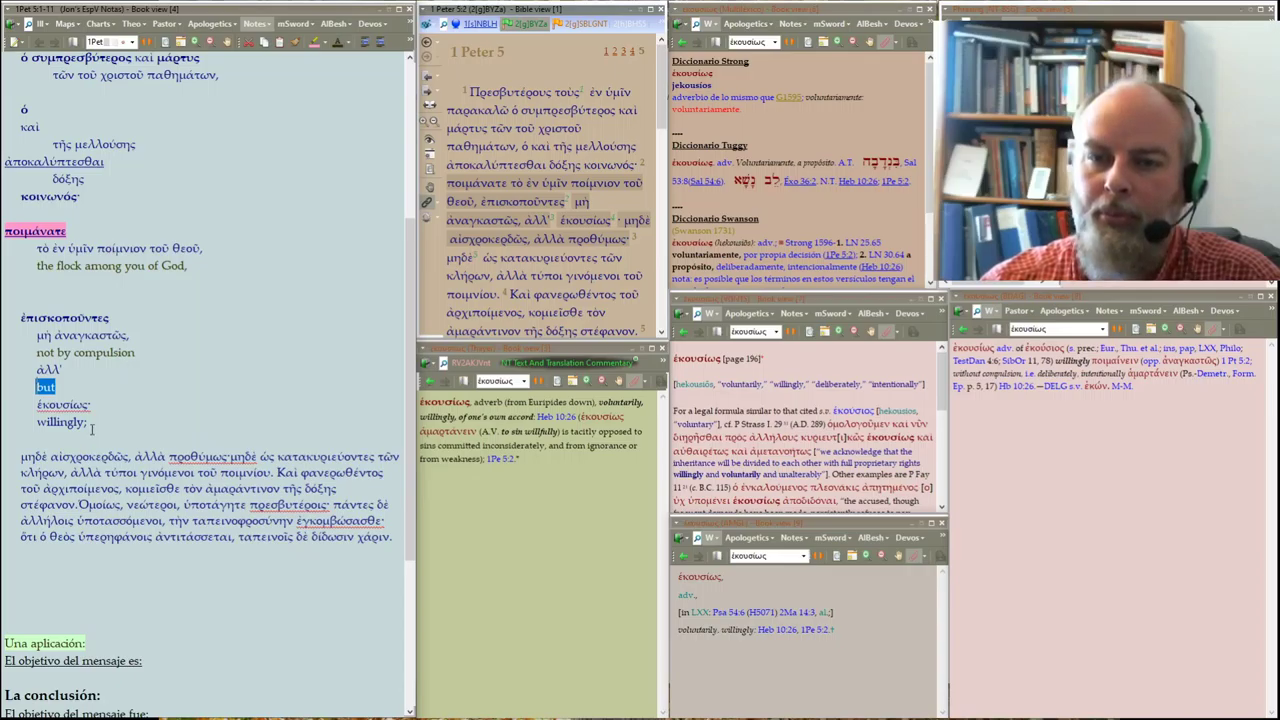
{"action": "left_click_drag", "start_coordinate": [91, 424], "coordinate": [16, 418]}
Split μηδὲ and αἰσχροκερδῶς onto separate lines and gloss μηδὲ as 'neither'
{"action": "left_click", "coordinate": [188, 265]}
{"action": "scroll", "coordinate": [185, 244], "scroll_direction": "down", "scroll_amount": 2}
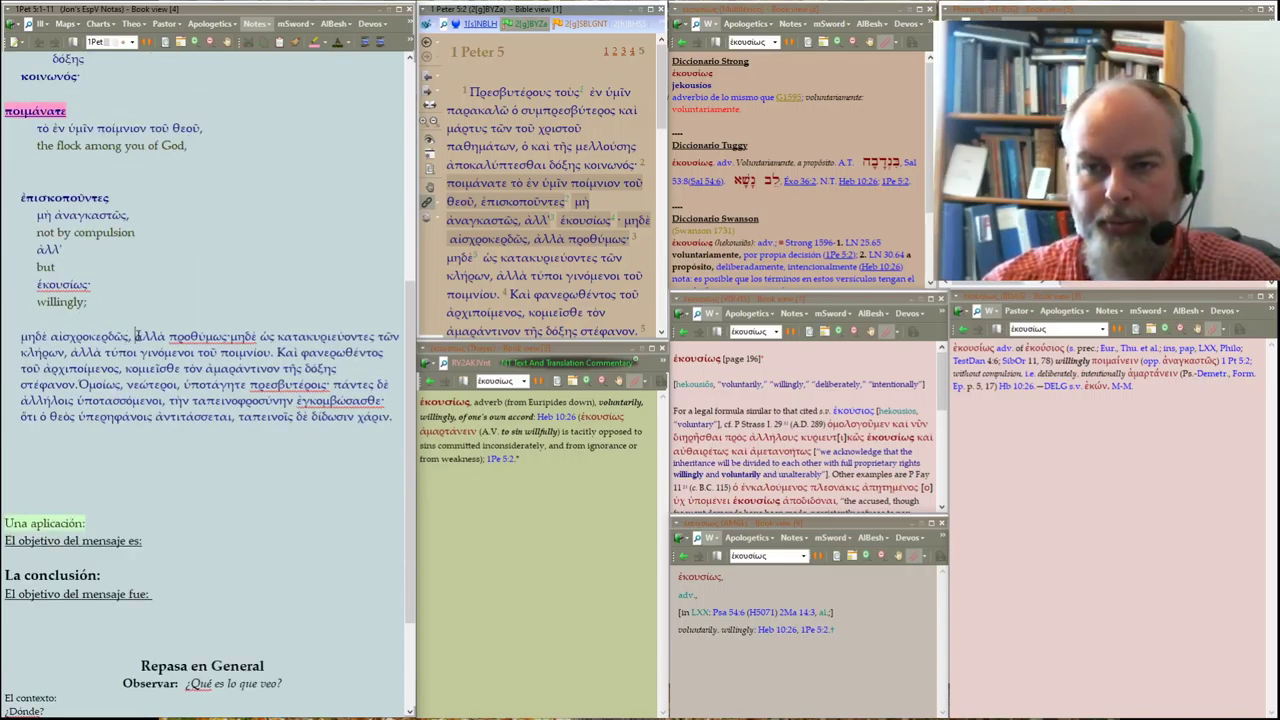
{"action": "key", "text": "Return"}
{"action": "key", "text": "Return"}
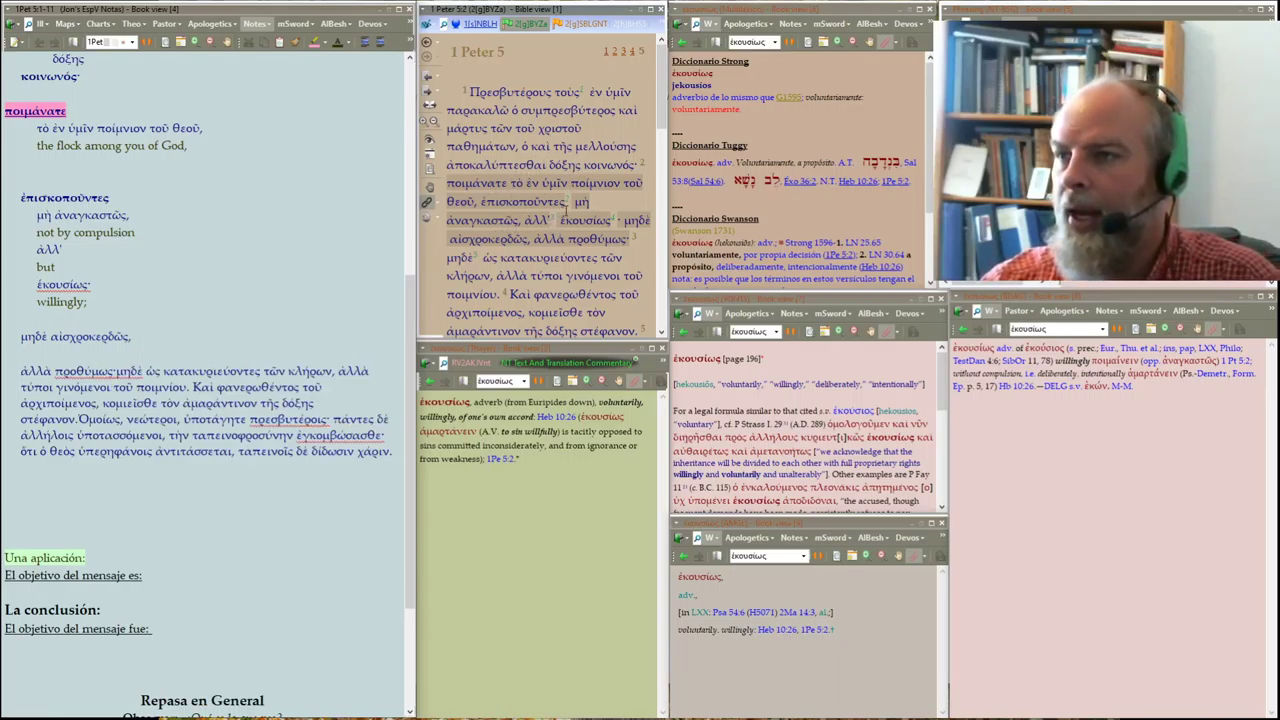
{"action": "mouse_move", "coordinate": [638, 220]}
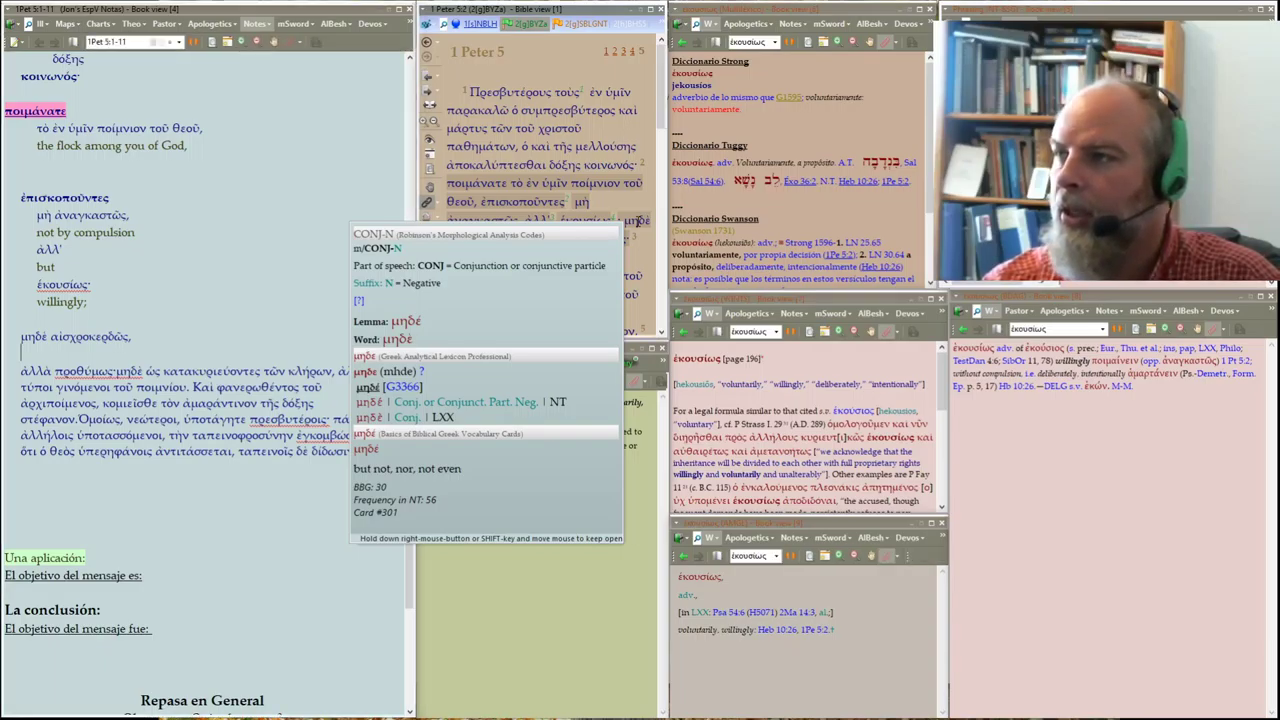
{"action": "left_click", "coordinate": [637, 220]}
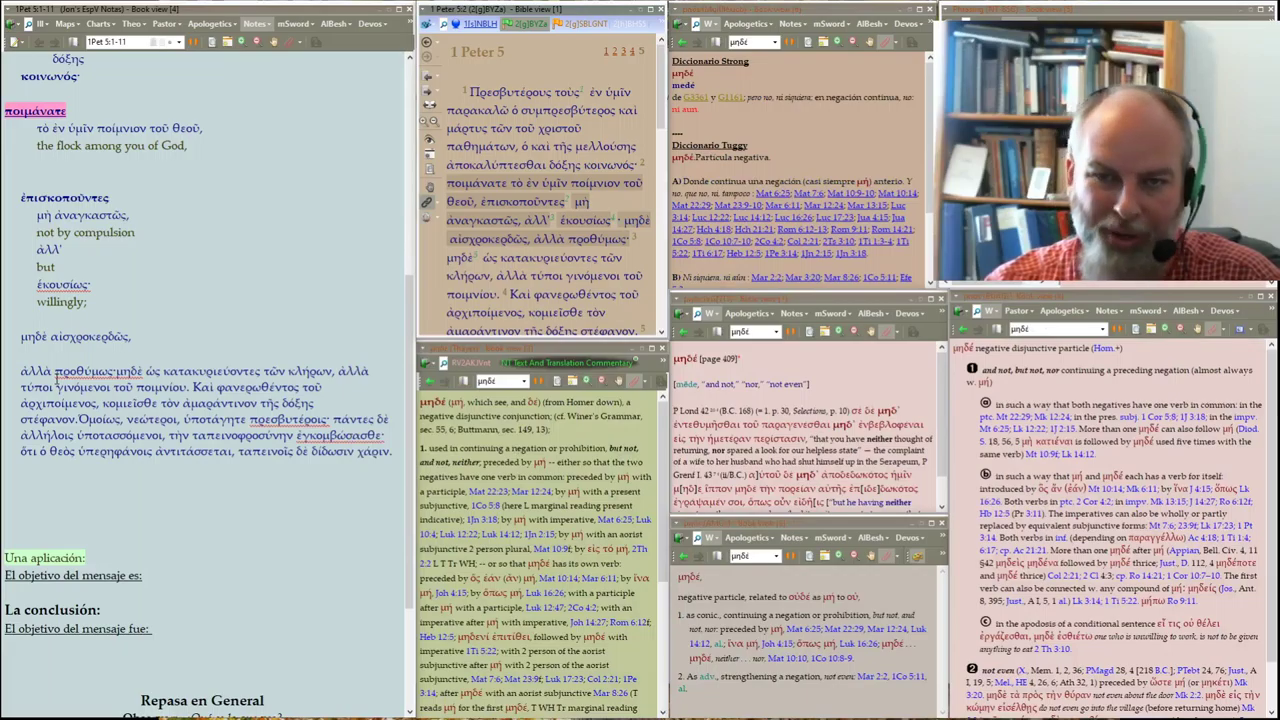
{"action": "left_click", "coordinate": [57, 338]}
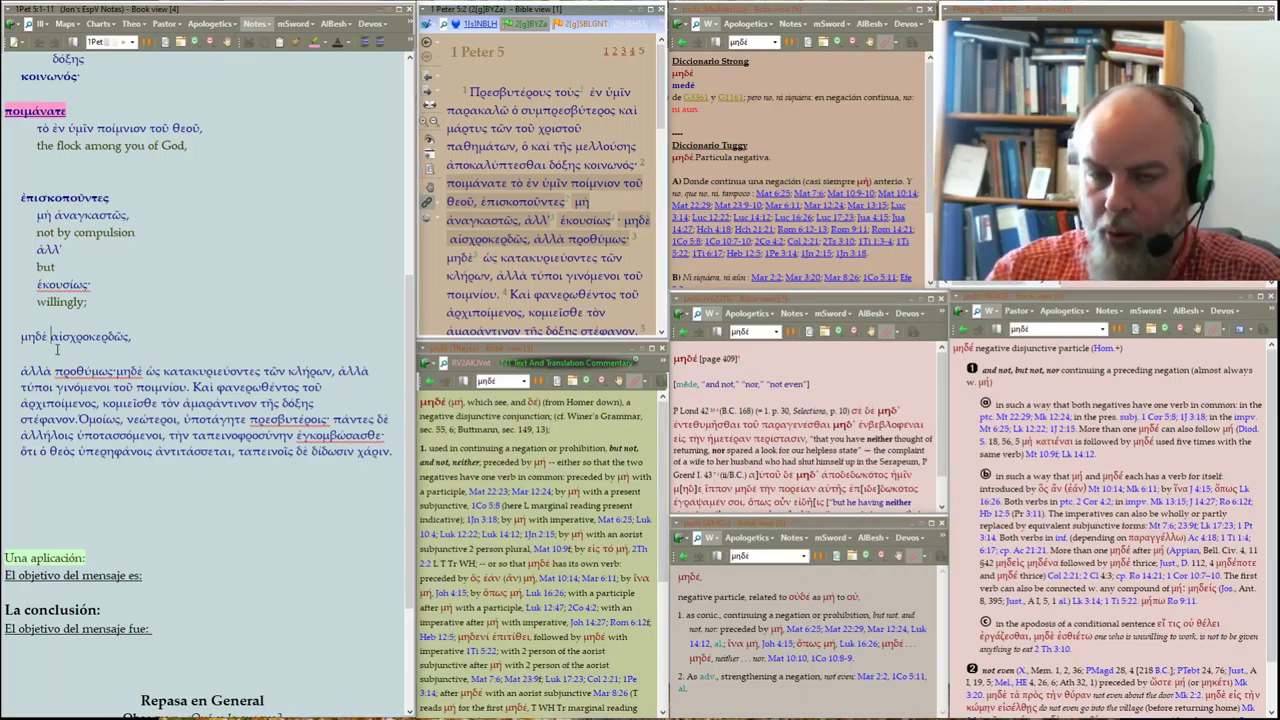
{"action": "key", "text": "Return"}
{"action": "key", "text": "Return"}
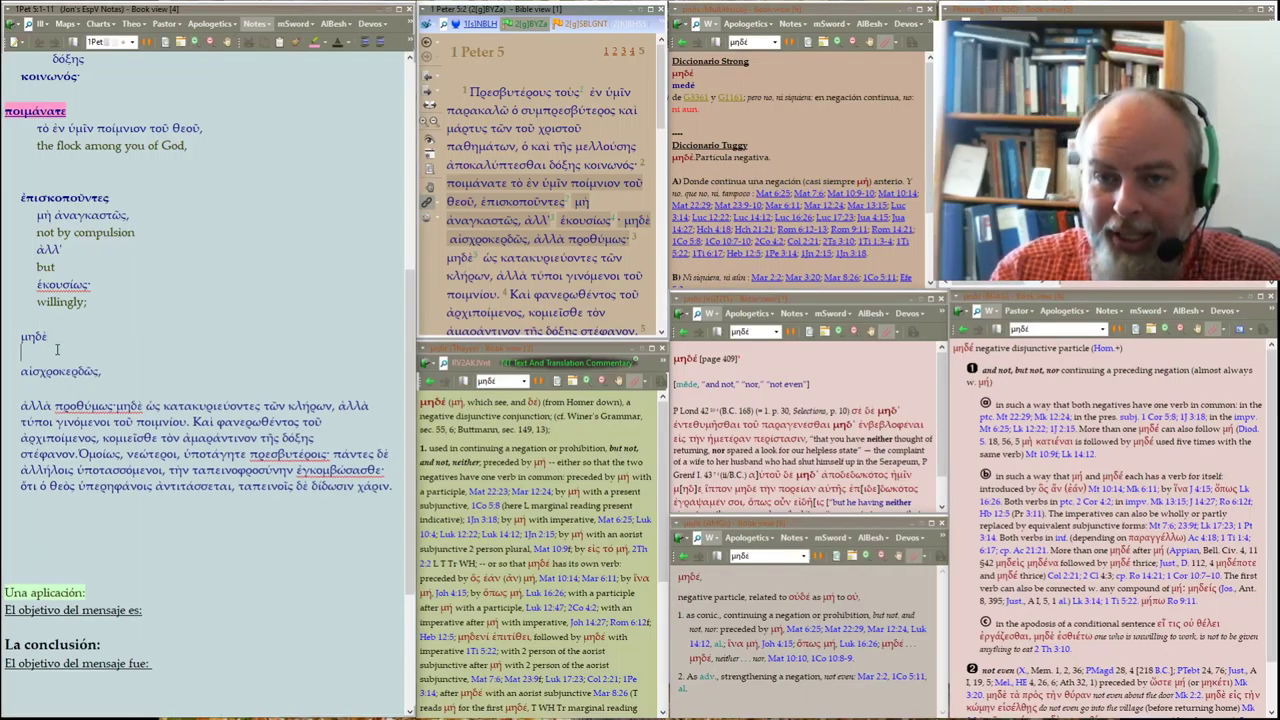
{"action": "type", "text": "neither"}
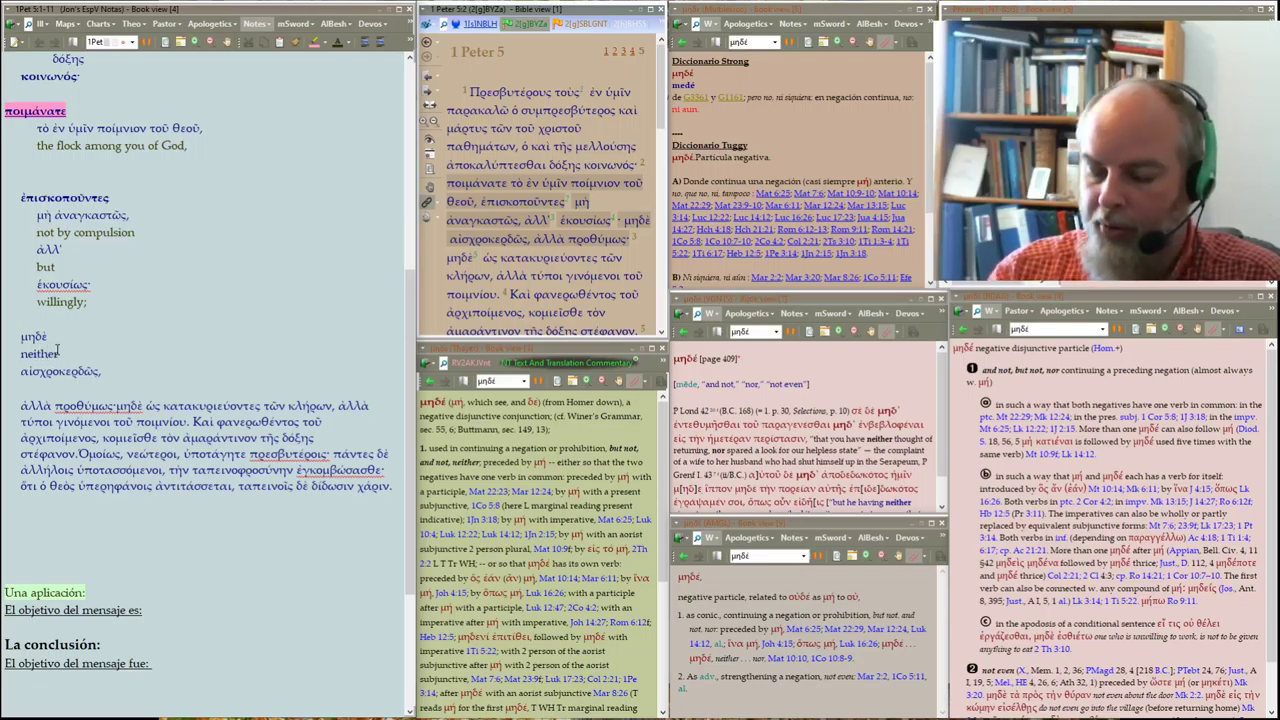
{"action": "double_click", "coordinate": [57, 352]}
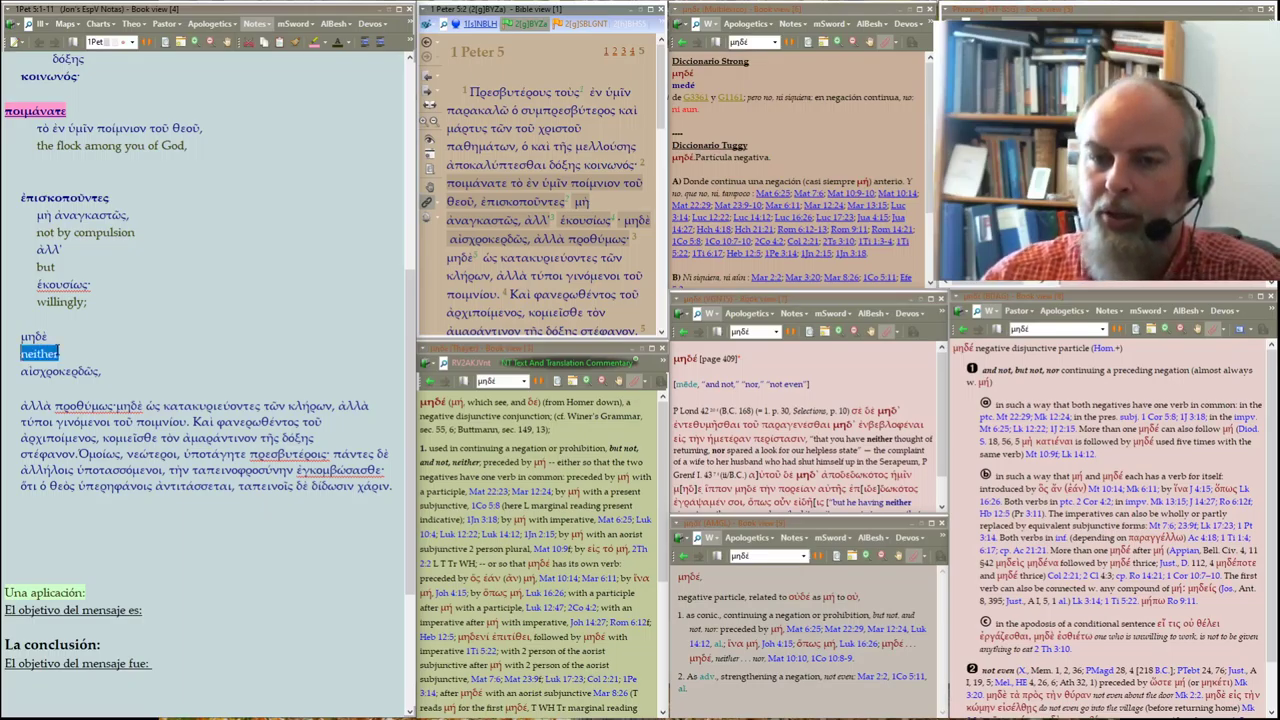
{"action": "left_click", "coordinate": [258, 271]}
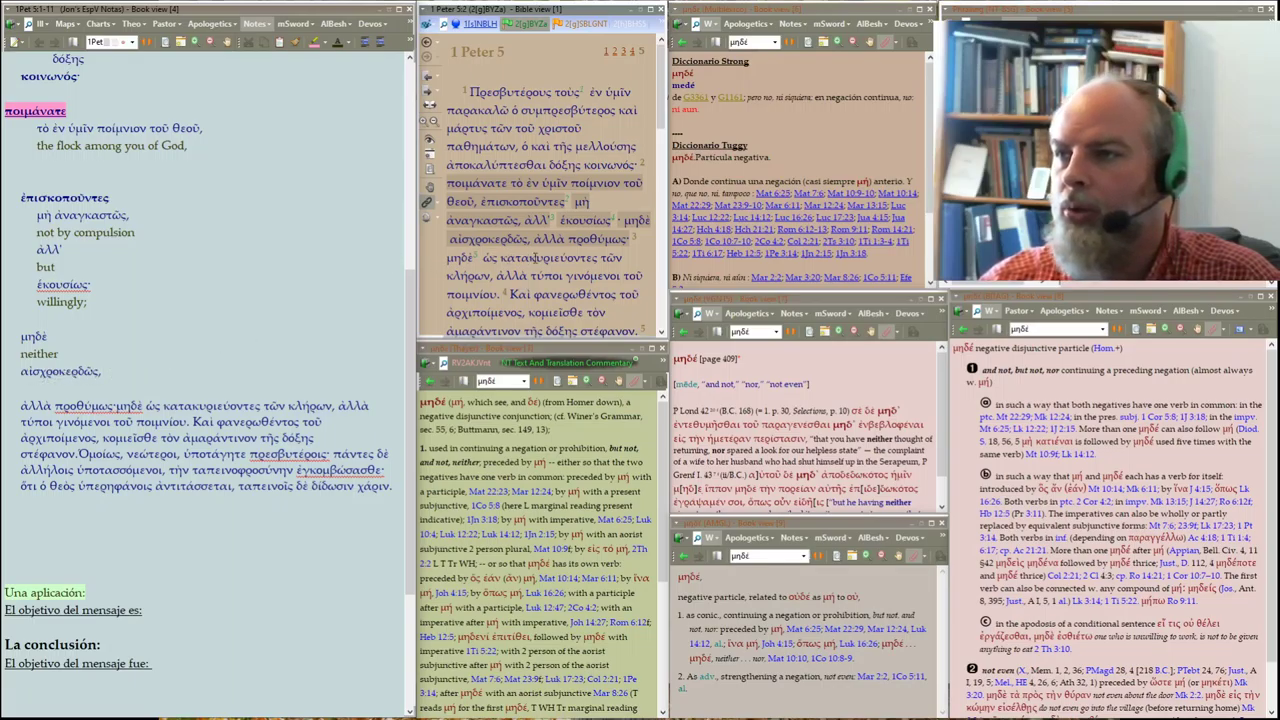
{"action": "mouse_move", "coordinate": [60, 371]}
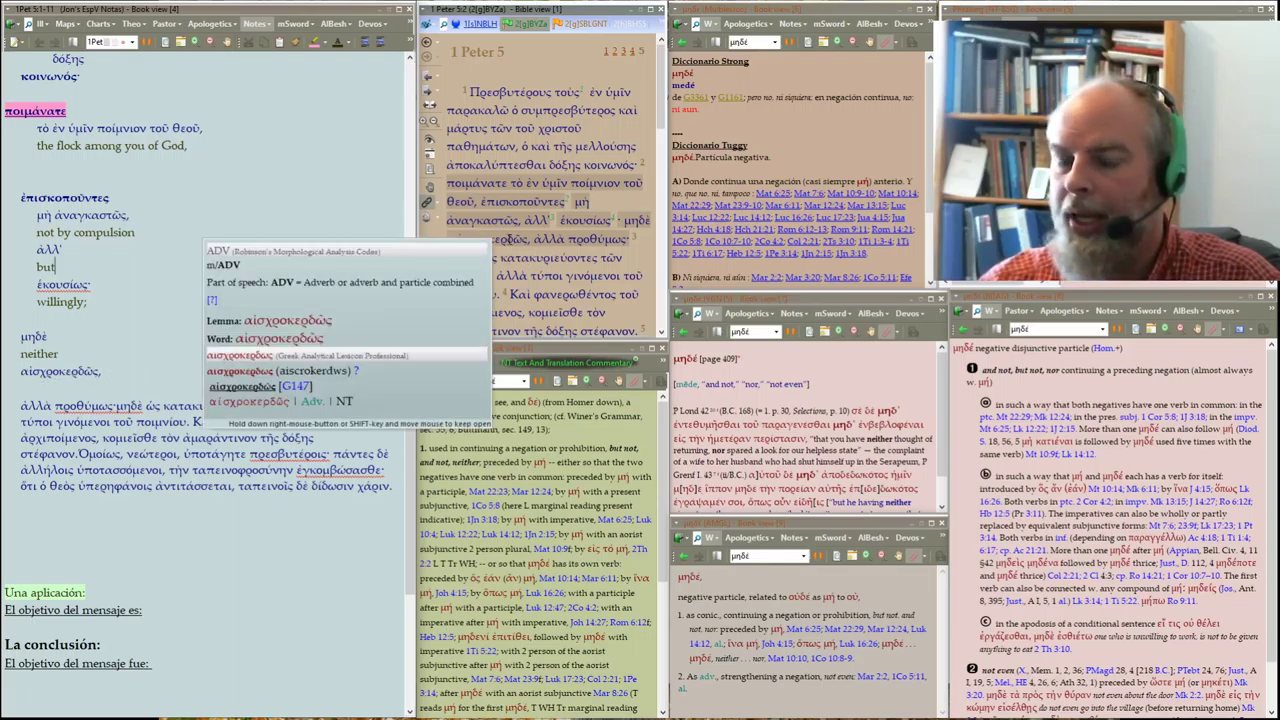
Look up αἰσχροκερδῶς and indent the μηδὲ, neither and αἰσχροκερδῶς lines to match
{"action": "left_click", "coordinate": [110, 373]}
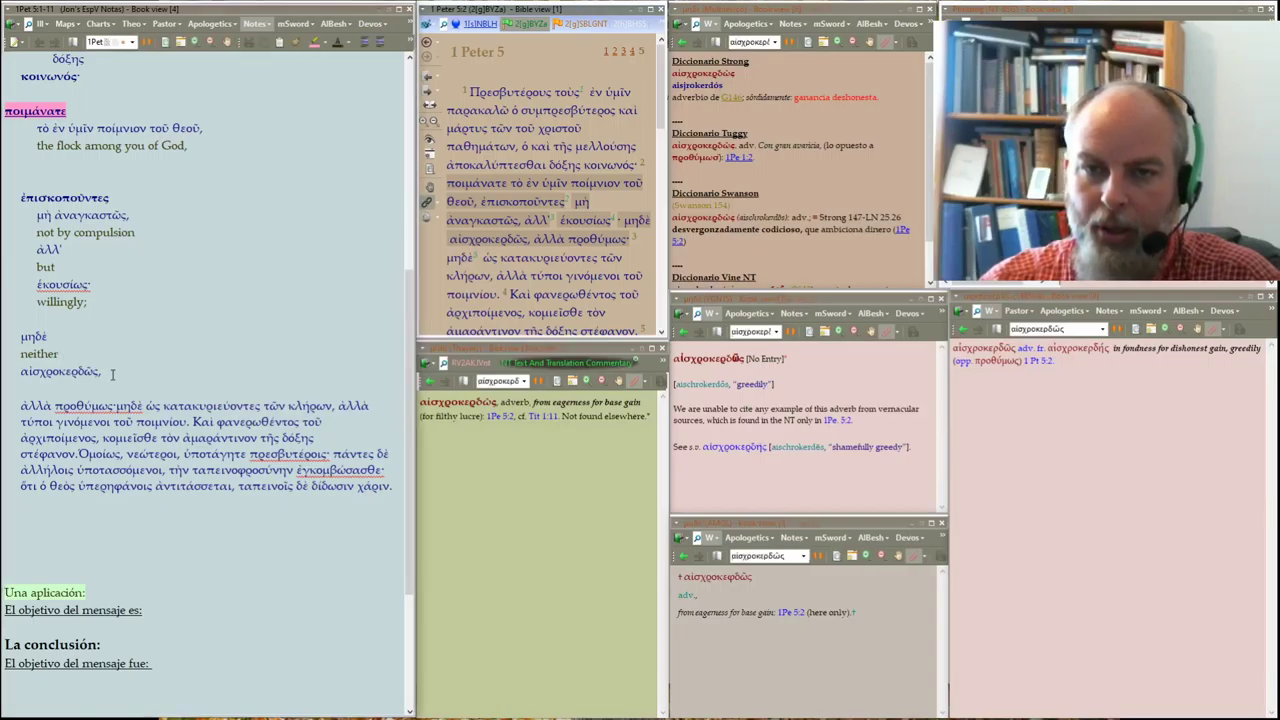
{"action": "left_click_drag", "start_coordinate": [112, 374], "coordinate": [3, 342]}
{"action": "left_click", "coordinate": [380, 41]}
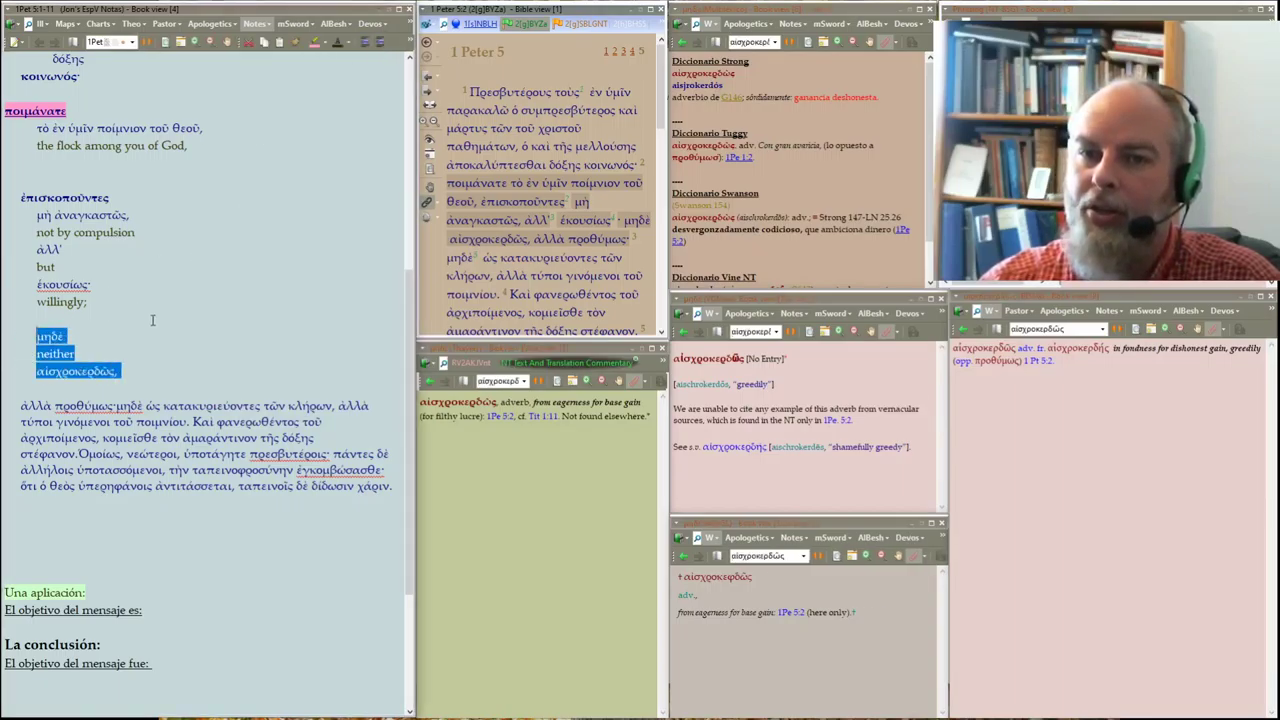
{"action": "left_click", "coordinate": [113, 300]}
{"action": "key", "text": "Delete"}
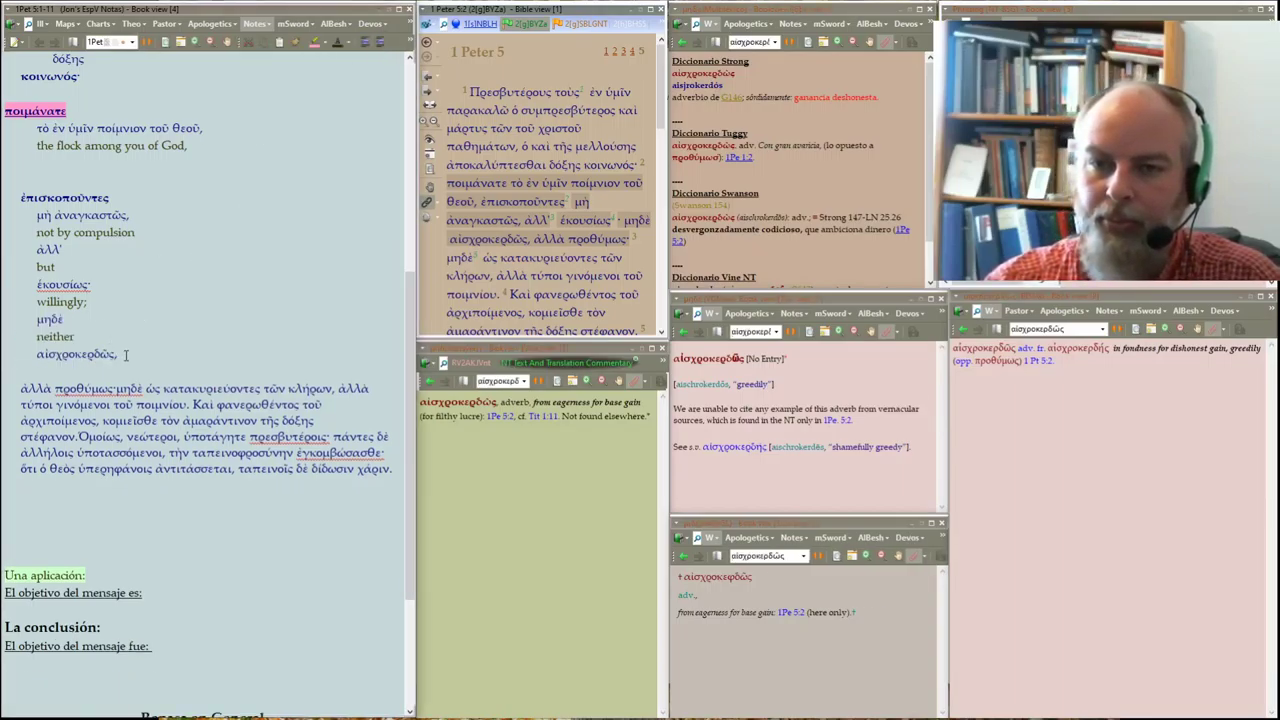
Gloss αἰσχροκερδῶς as 'greedily,' and start the ἀλλὰ clause on a new line
{"action": "left_click", "coordinate": [127, 354]}
{"action": "key", "text": "Return"}
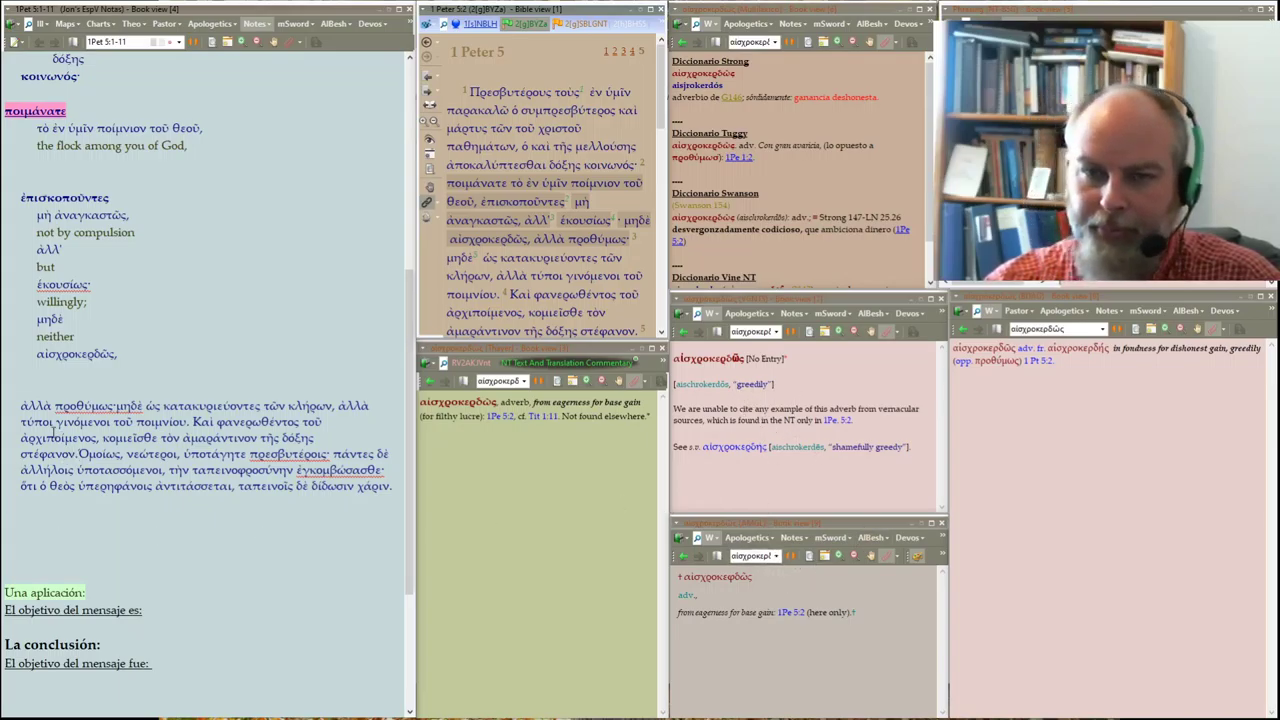
{"action": "left_click", "coordinate": [54, 374]}
{"action": "type", "text": "greed"}
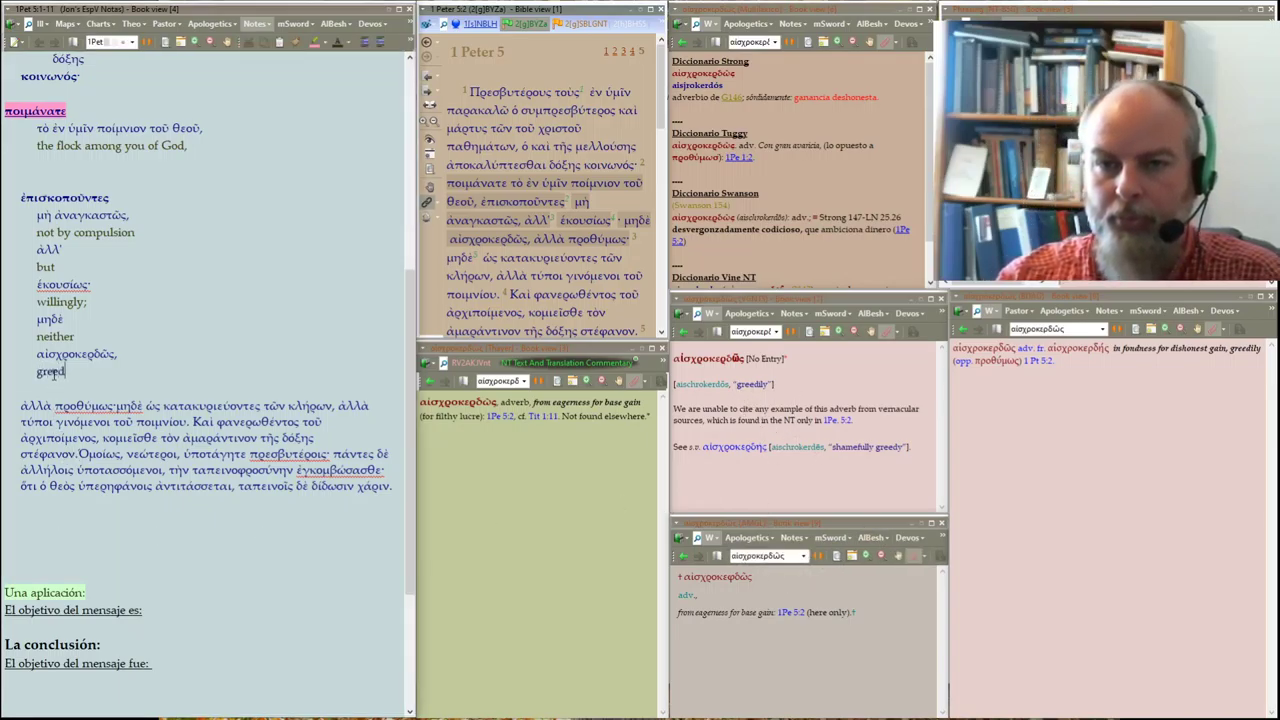
{"action": "type", "text": "ily,"}
{"action": "key", "text": "shift+Home"}
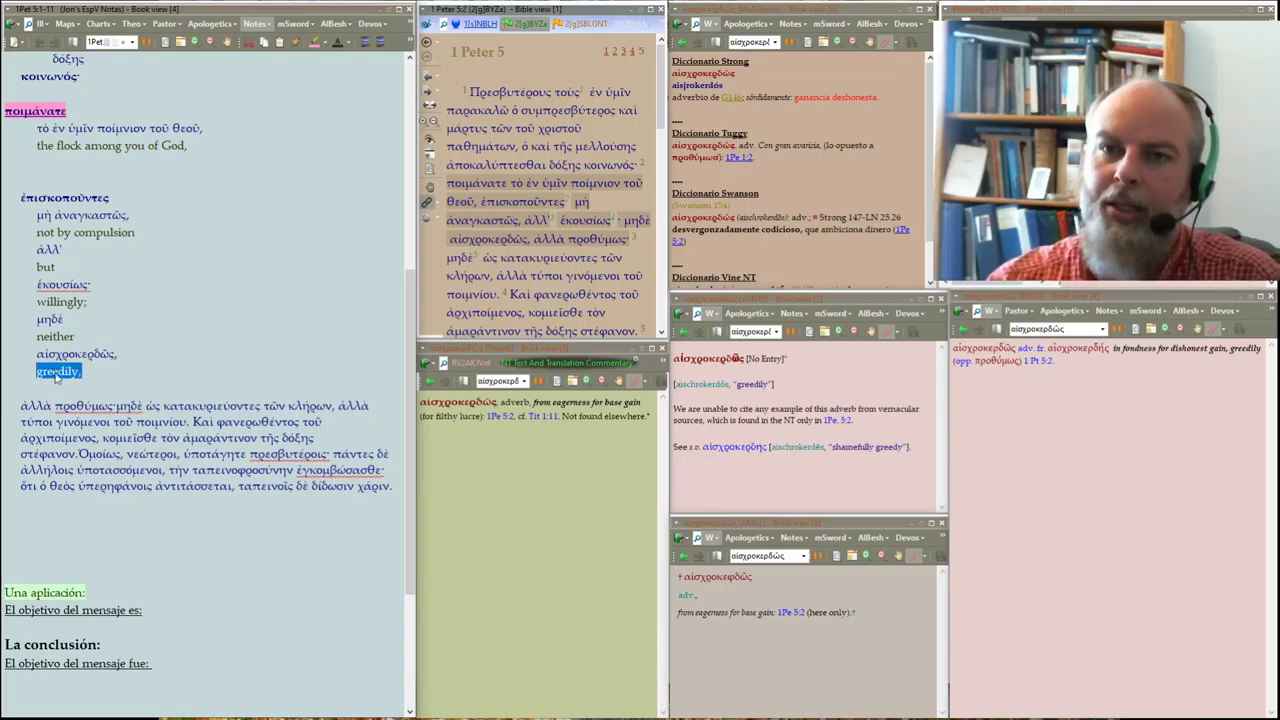
{"action": "left_click", "coordinate": [111, 398]}
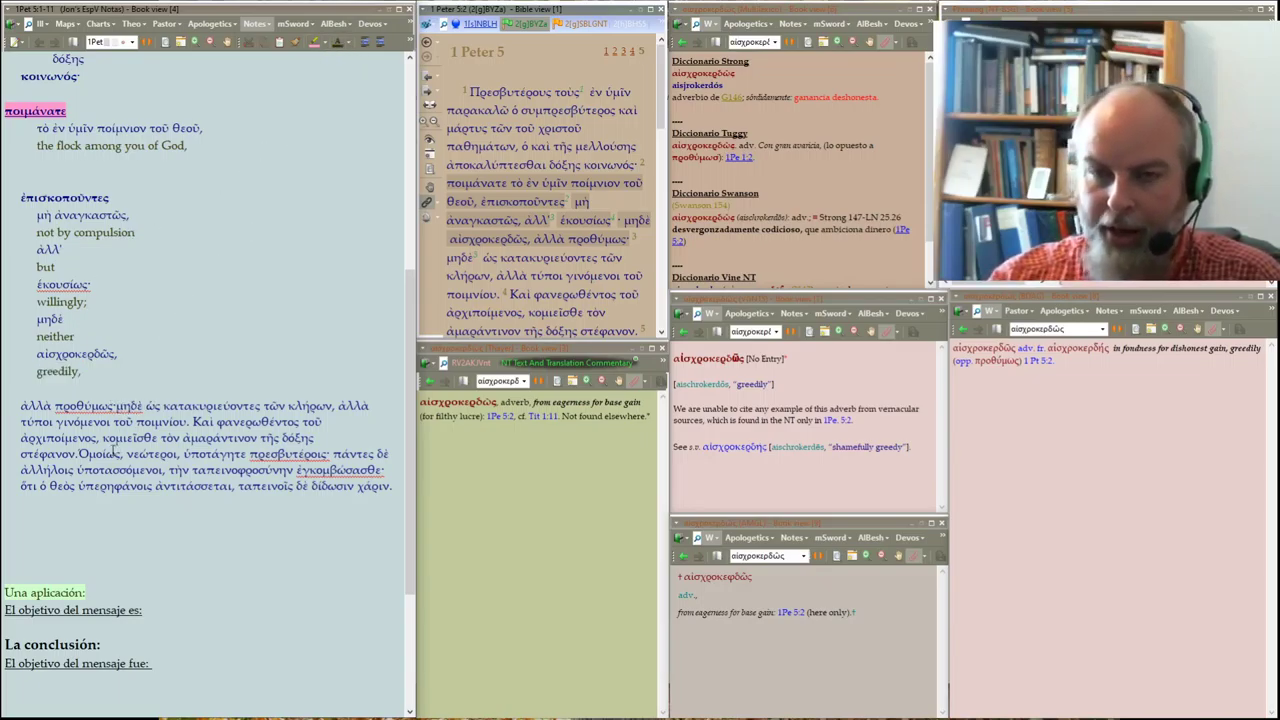
{"action": "key", "text": "Return"}
{"action": "key", "text": "Return"}
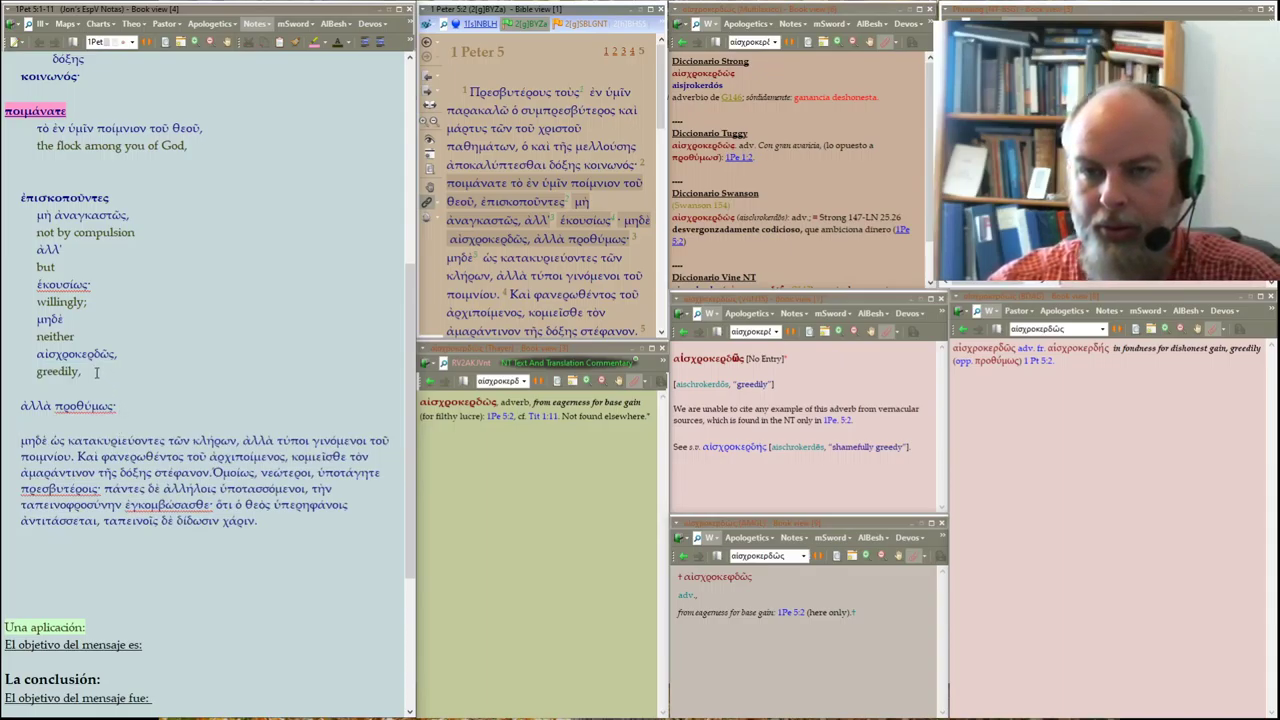
Put προθύμως on its own line, look it up, and gloss it 'willingly;'
{"action": "key", "text": "Return"}
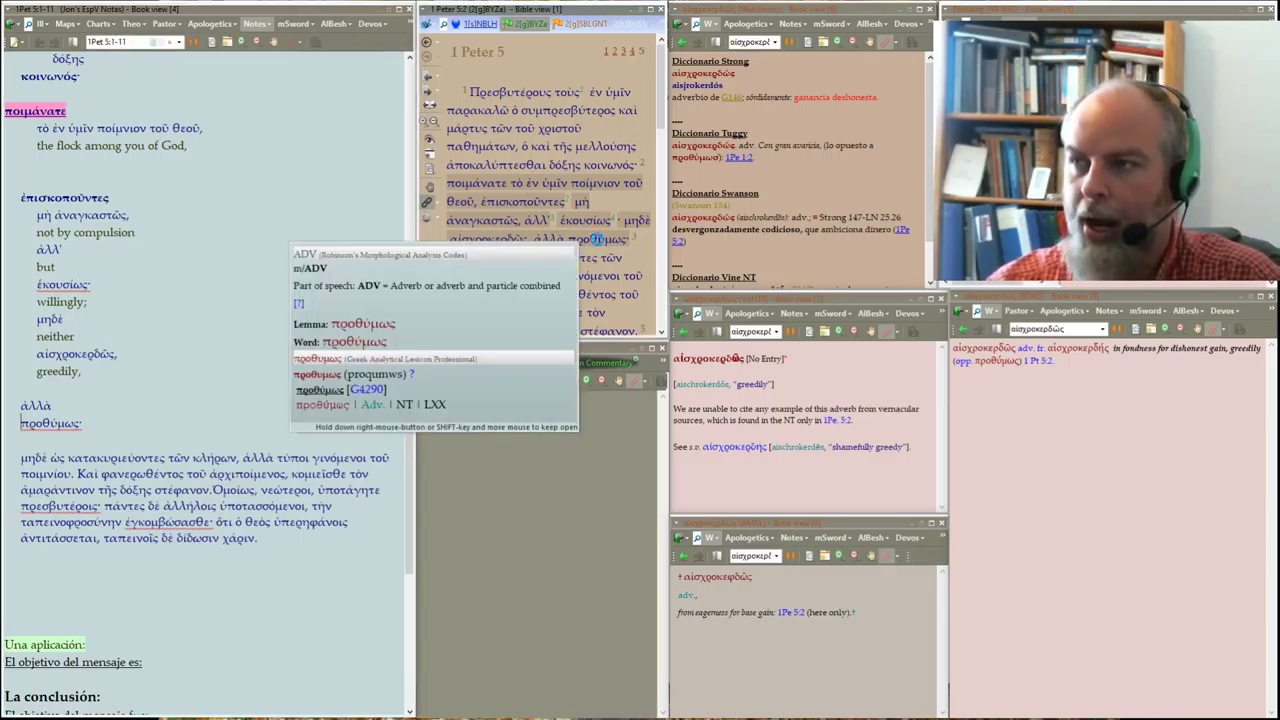
{"action": "left_click", "coordinate": [595, 239]}
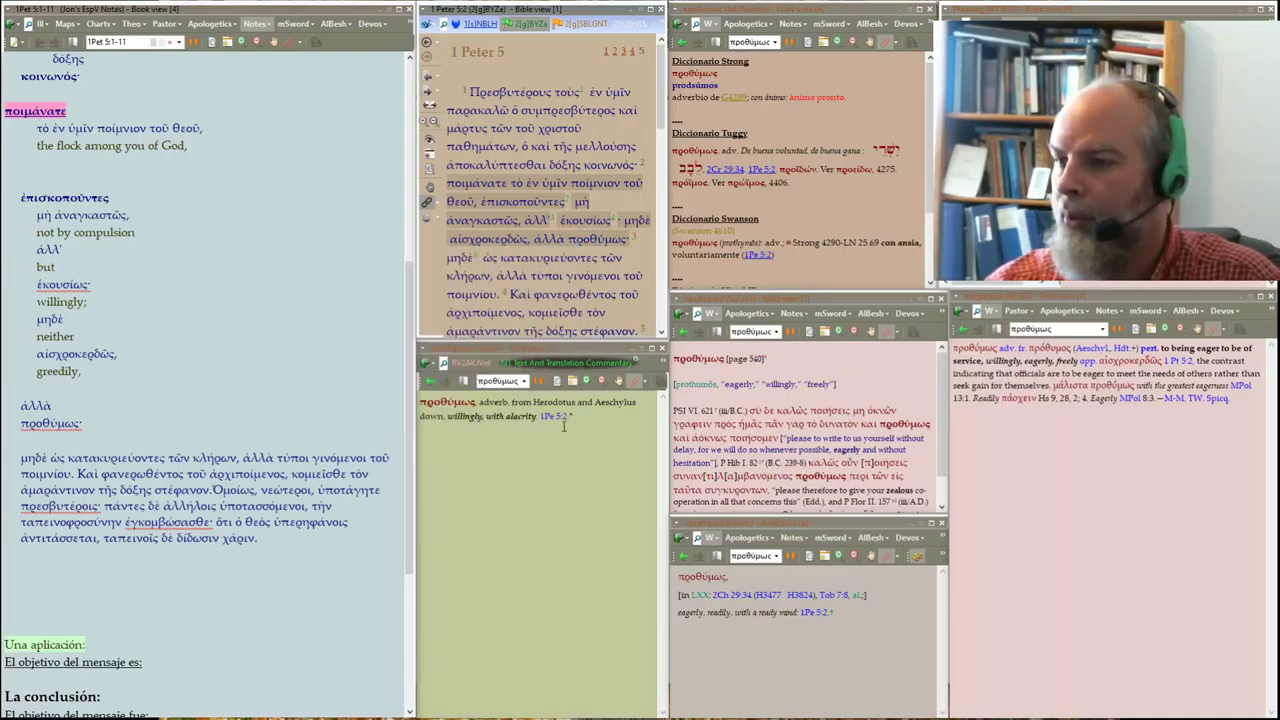
{"action": "left_click", "coordinate": [85, 425]}
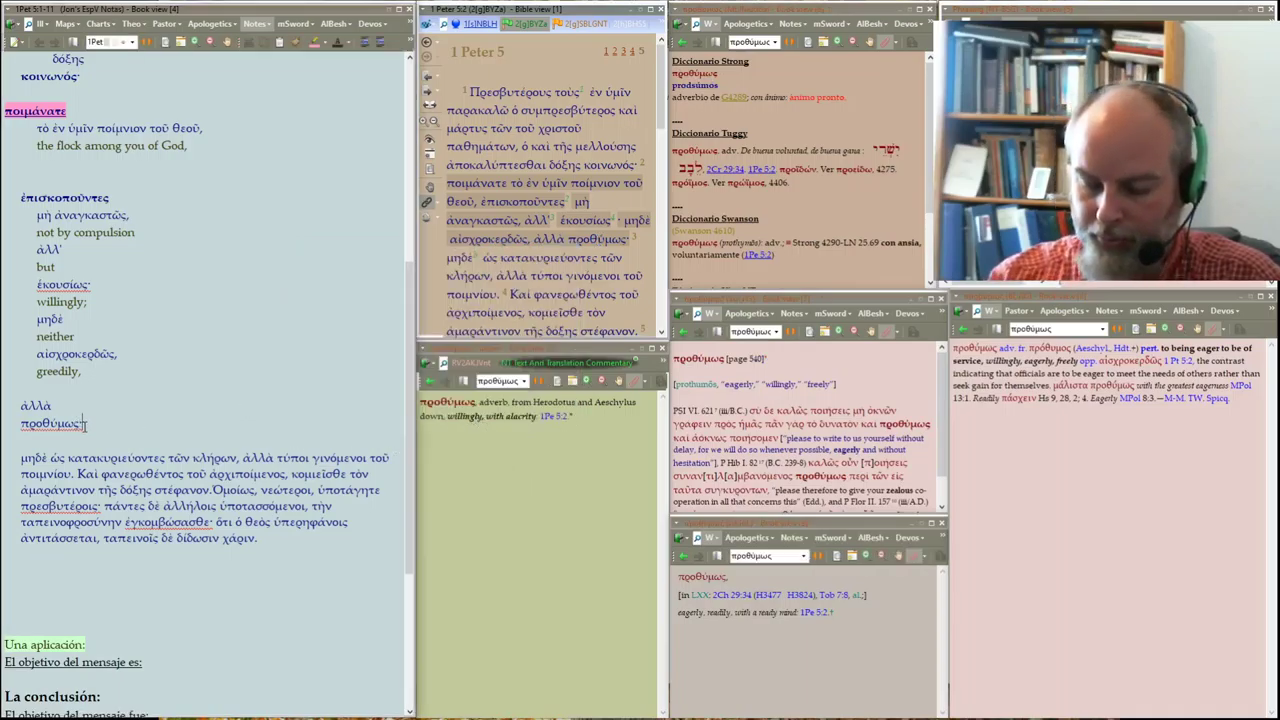
{"action": "key", "text": "Return"}
{"action": "type", "text": "willingly;"}
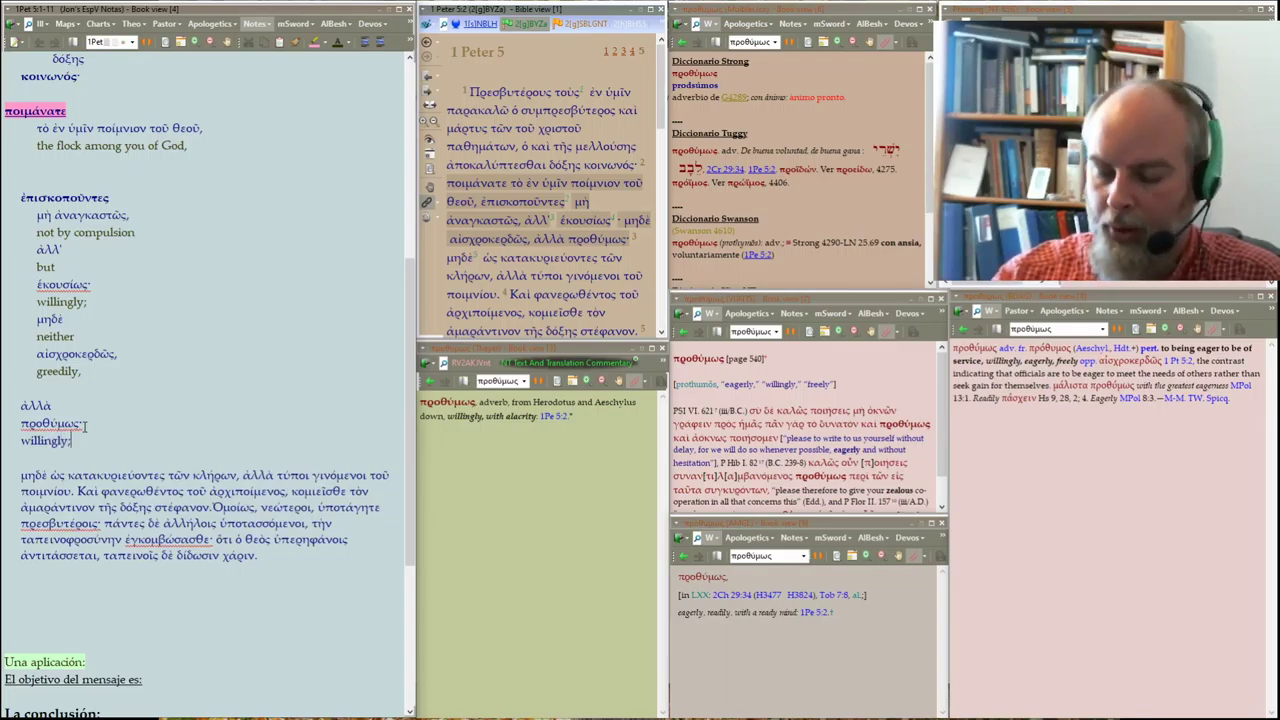
{"action": "key", "text": "shift+Home"}
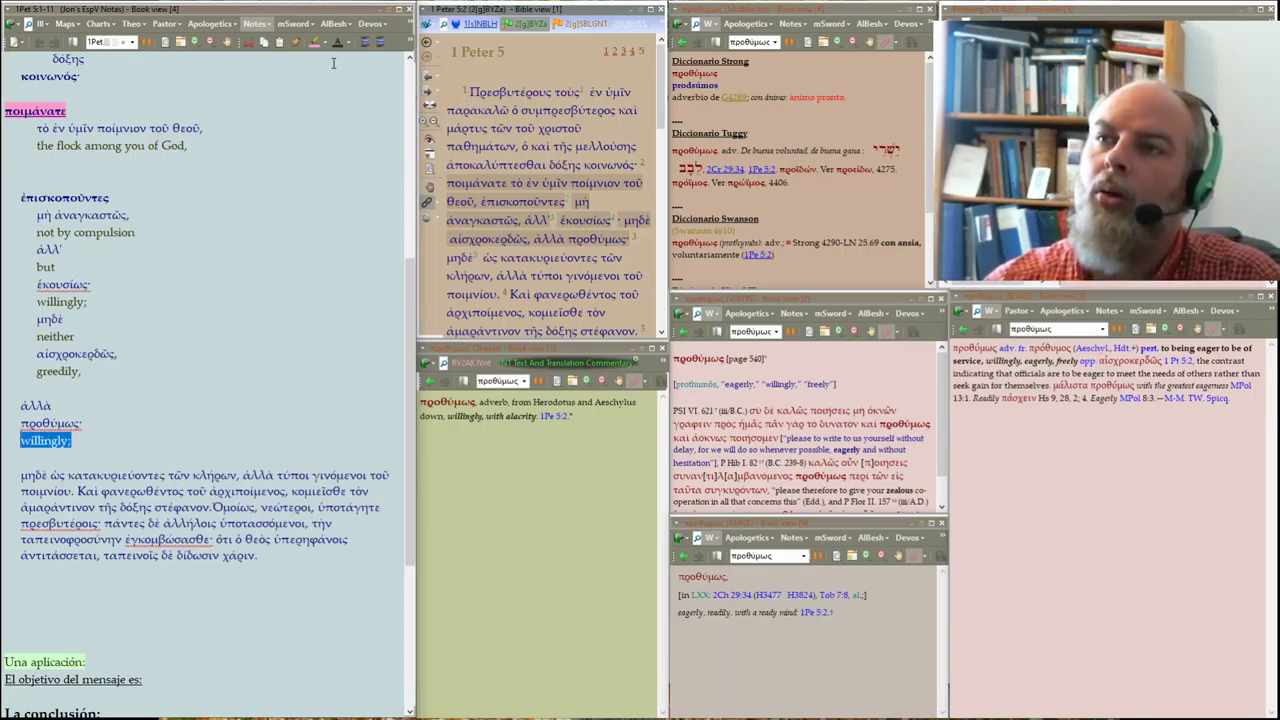
Gloss ἀλλὰ as 'but', indent the four ἀλλὰ προθύμως lines, and add a blank line after
{"action": "left_click", "coordinate": [82, 371]}
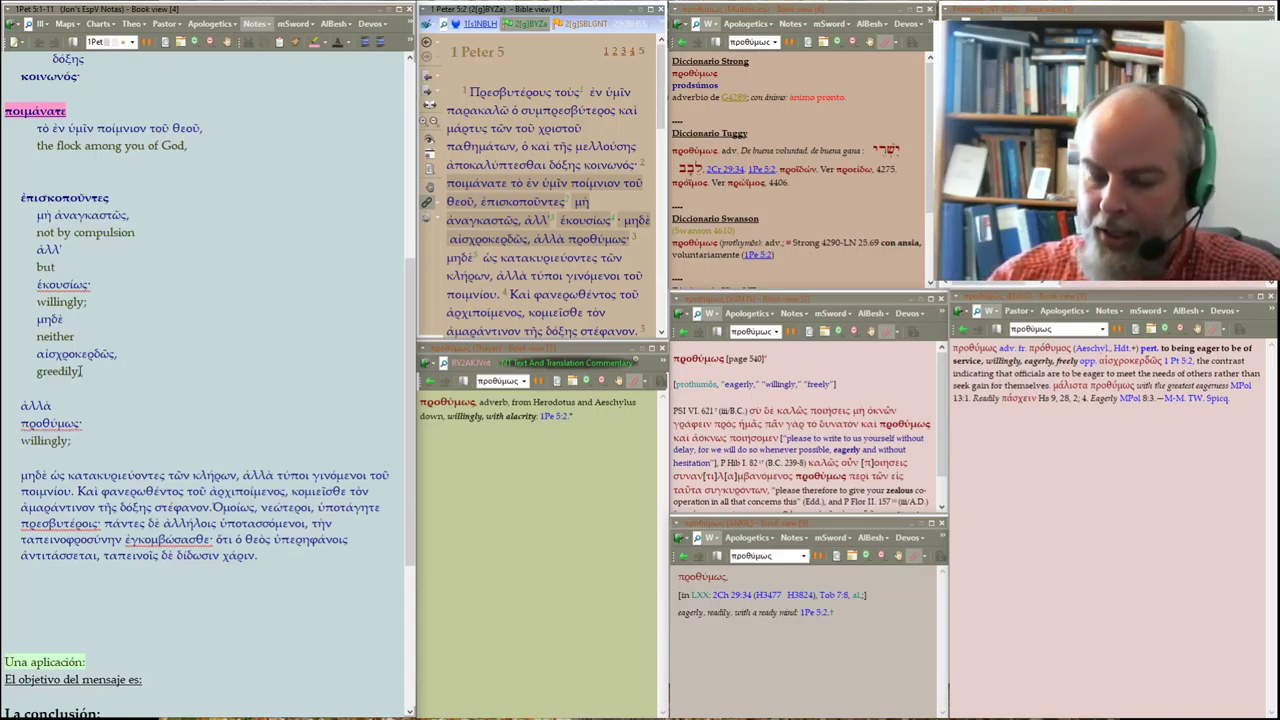
{"action": "key", "text": "Delete"}
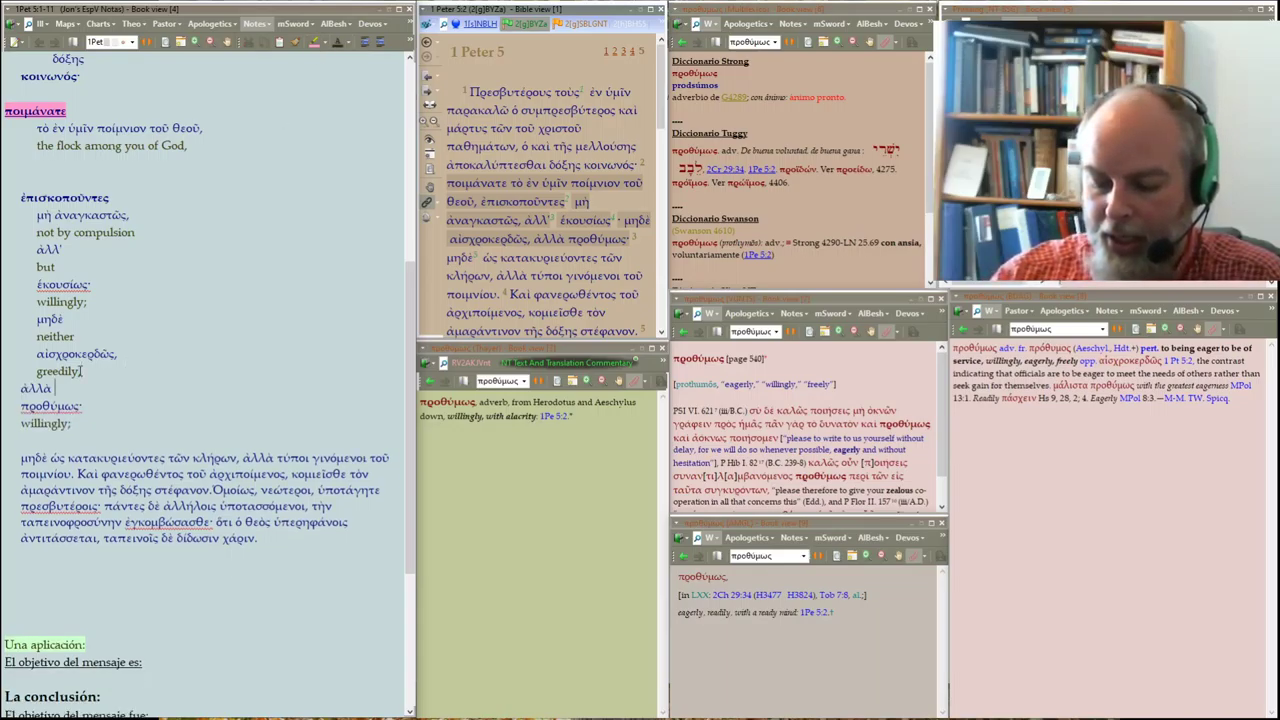
{"action": "key", "text": "Return"}
{"action": "type", "text": "but"}
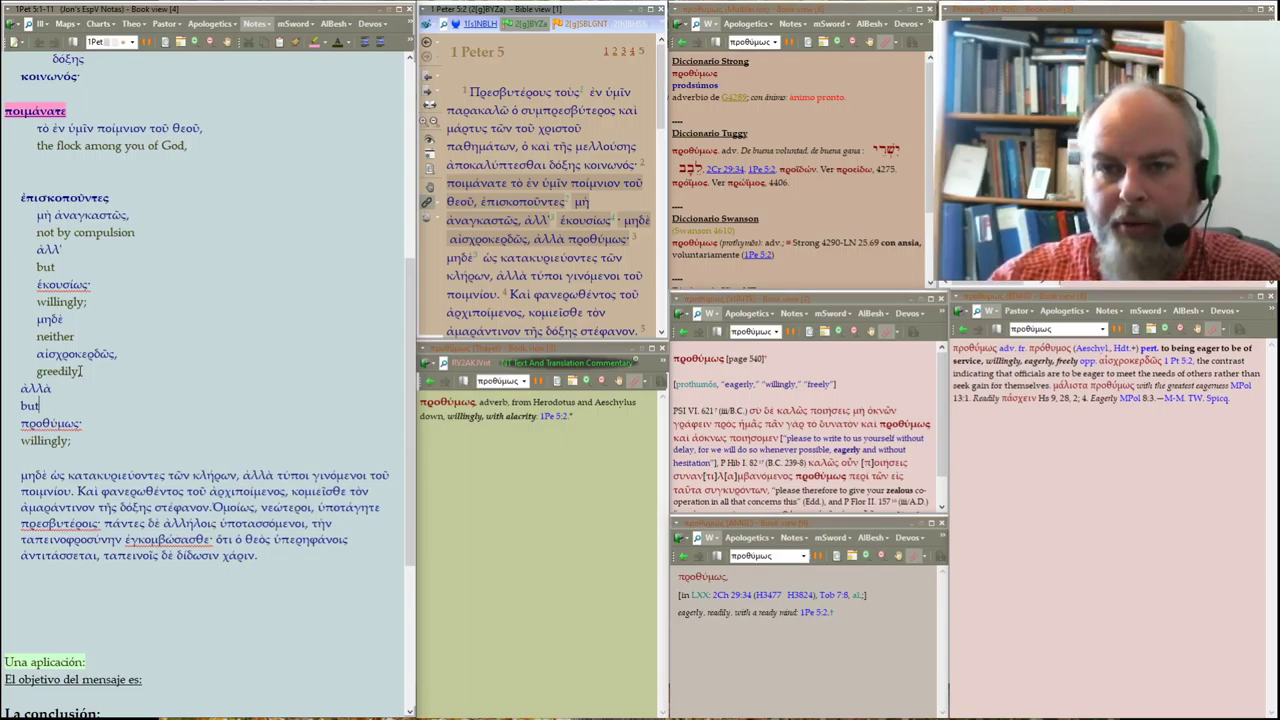
{"action": "key", "text": "shift+Home"}
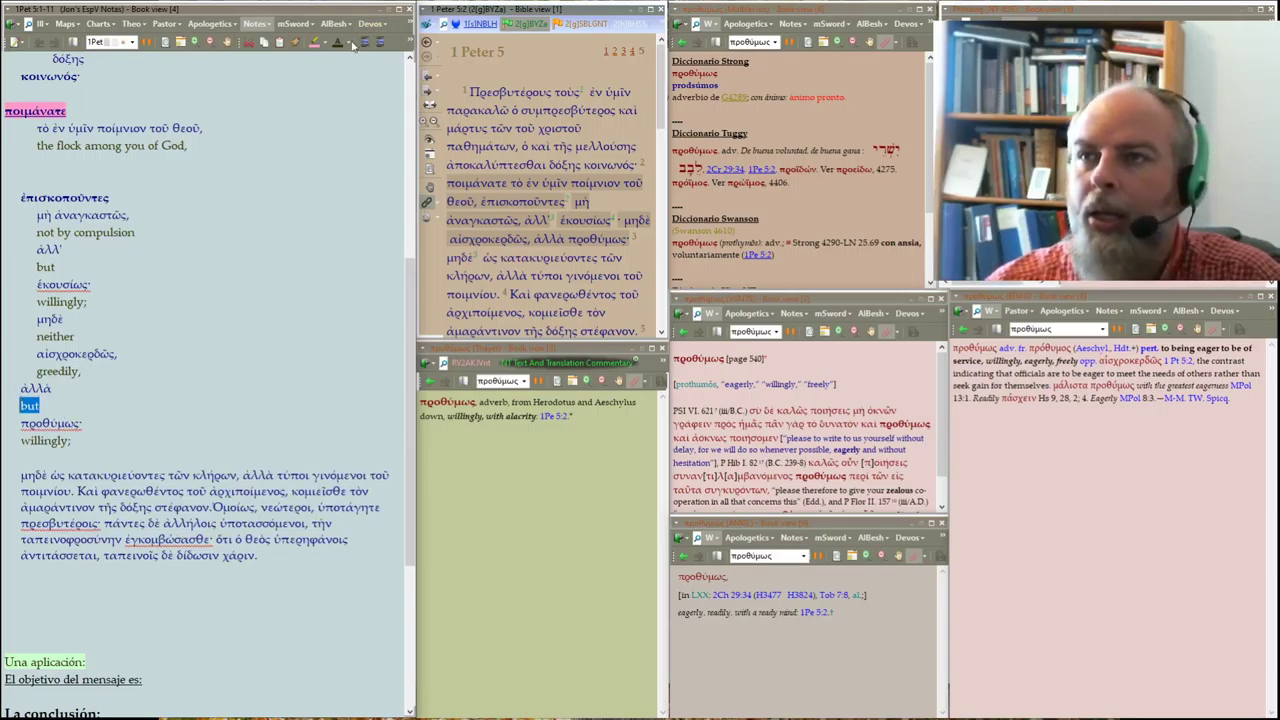
{"action": "key", "text": "shift+Down"}
{"action": "key", "text": "shift+Down"}
{"action": "key", "text": "shift+End"}
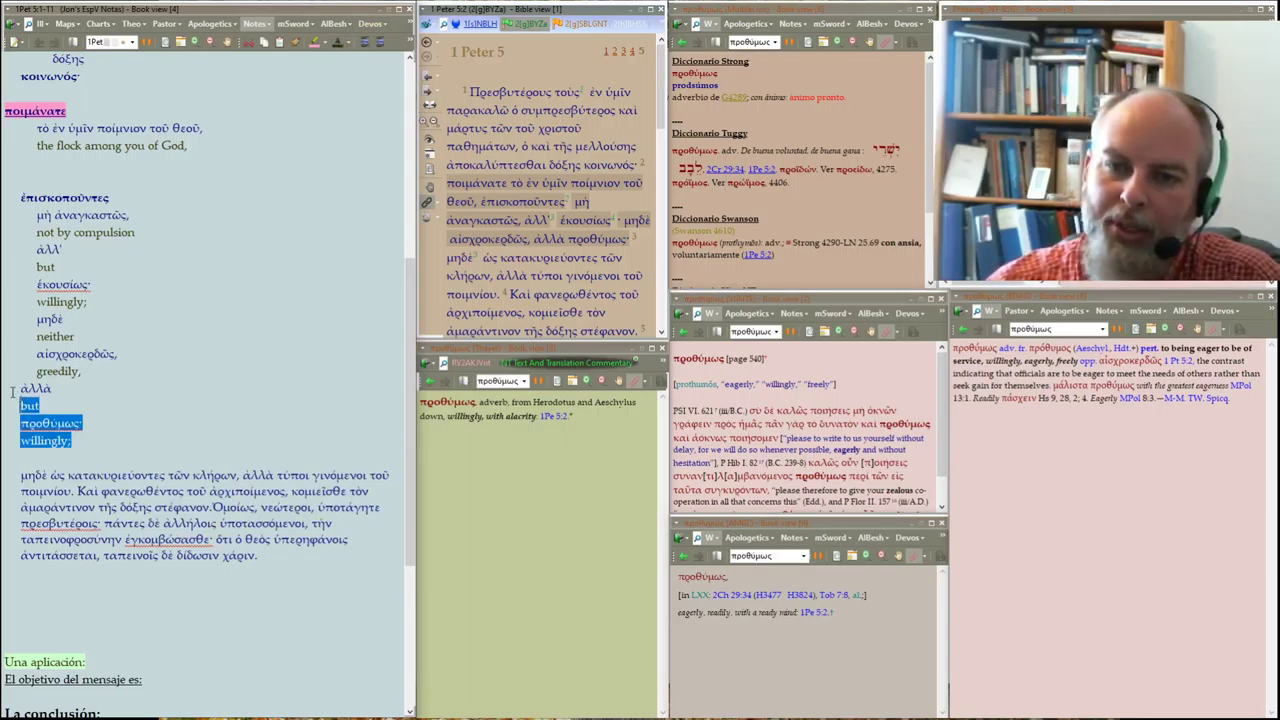
{"action": "left_click", "coordinate": [380, 42]}
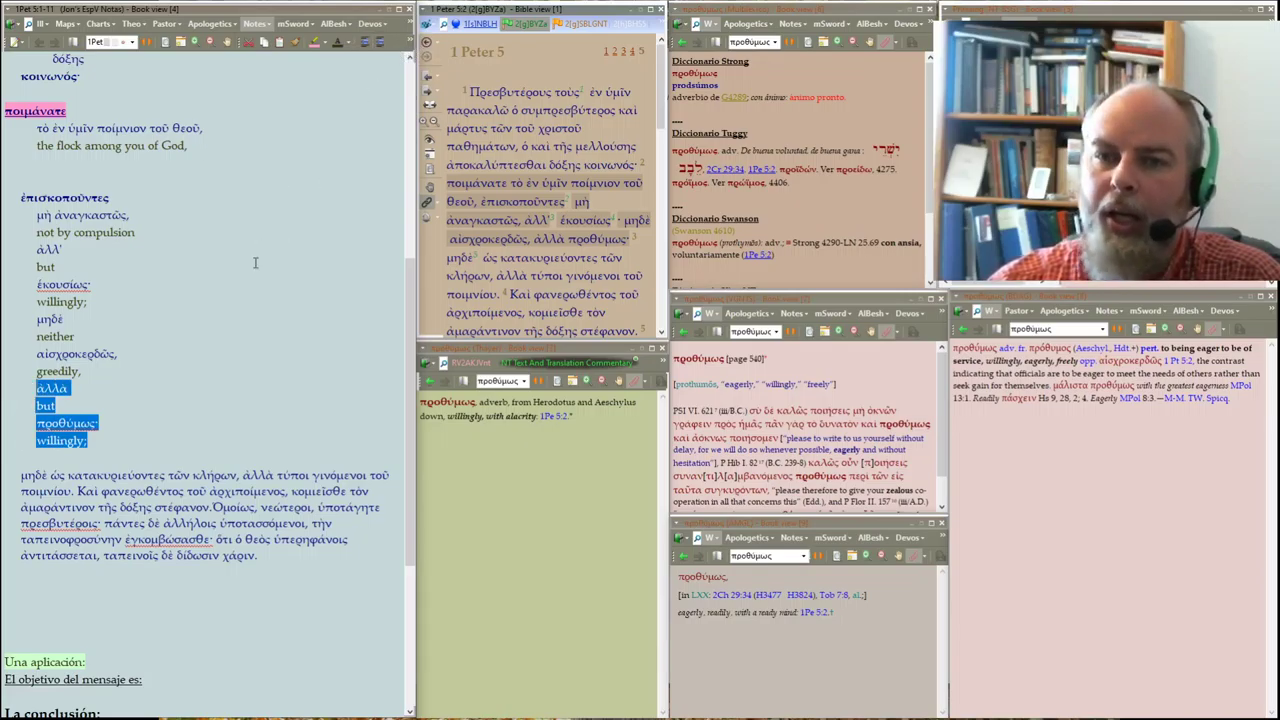
{"action": "left_click", "coordinate": [246, 284]}
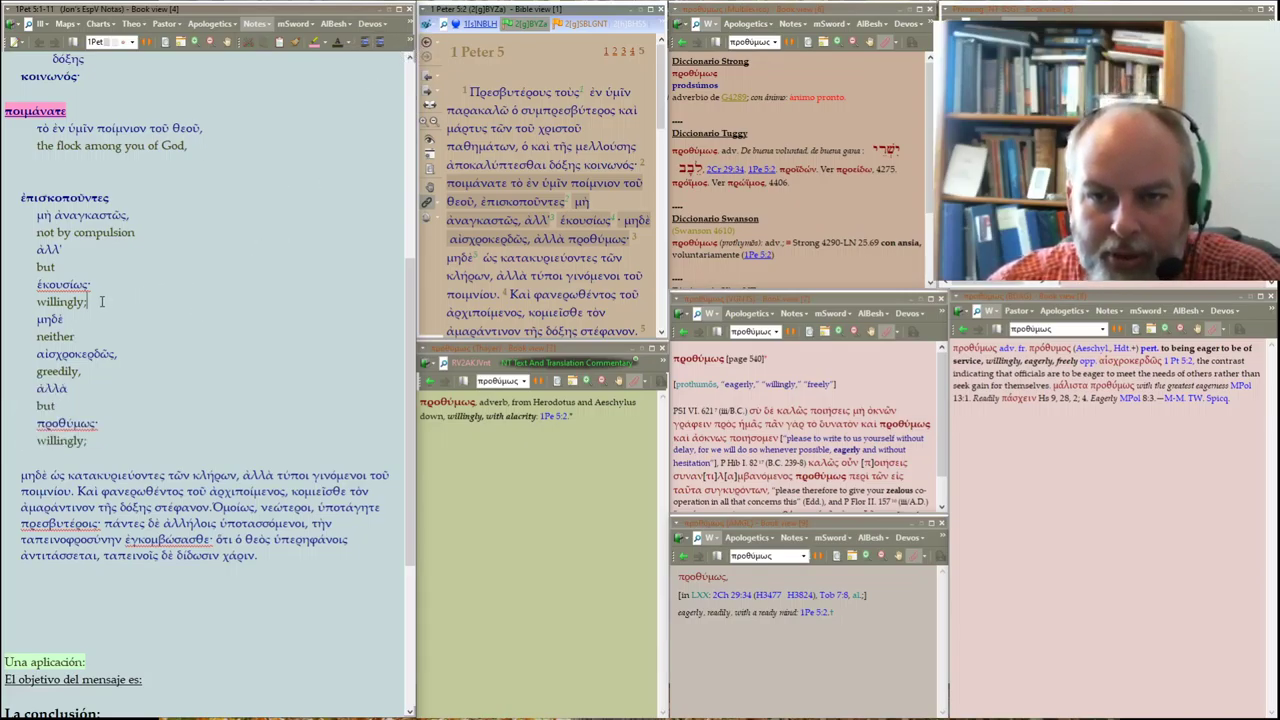
{"action": "key", "text": "Return"}
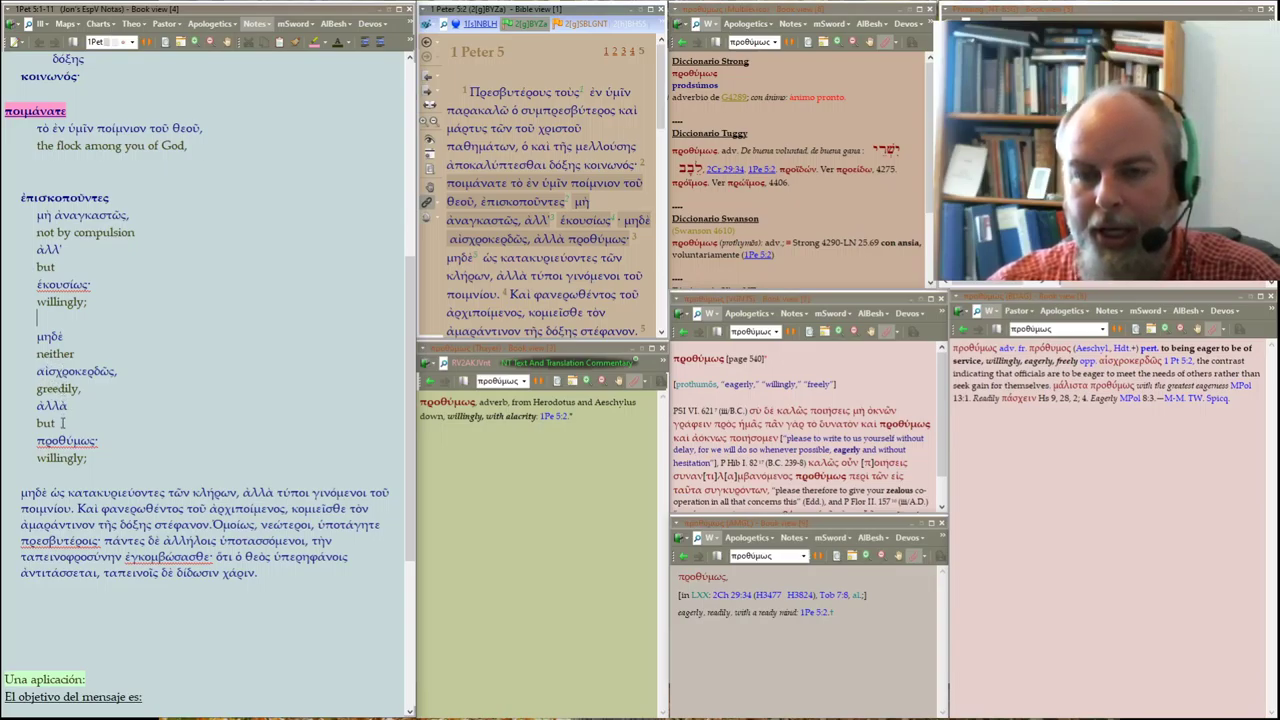
{"action": "scroll", "coordinate": [144, 420], "scroll_direction": "down", "scroll_amount": 3}
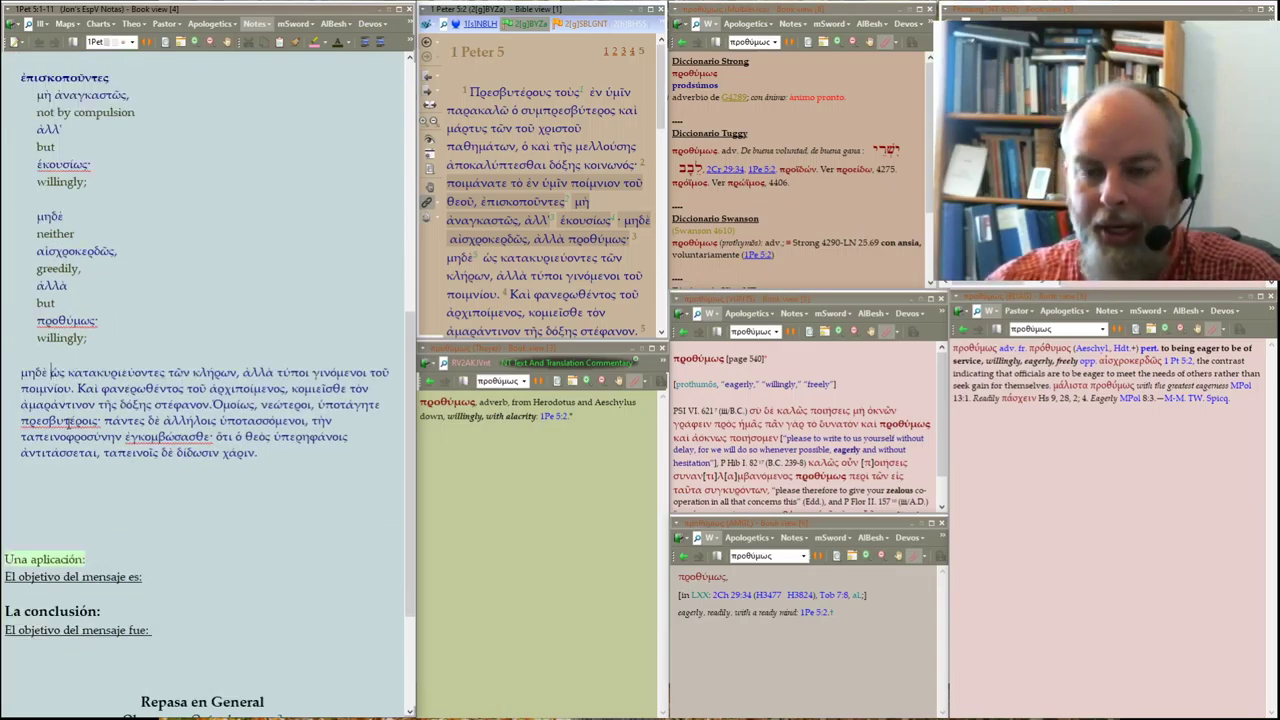
Gloss μηδὲ as 'neither' on a new line beneath it
{"action": "key", "text": "Return"}
{"action": "key", "text": "Return"}
{"action": "key", "text": "Up"}
{"action": "type", "text": "neither"}
{"action": "key", "text": "shift+Home"}
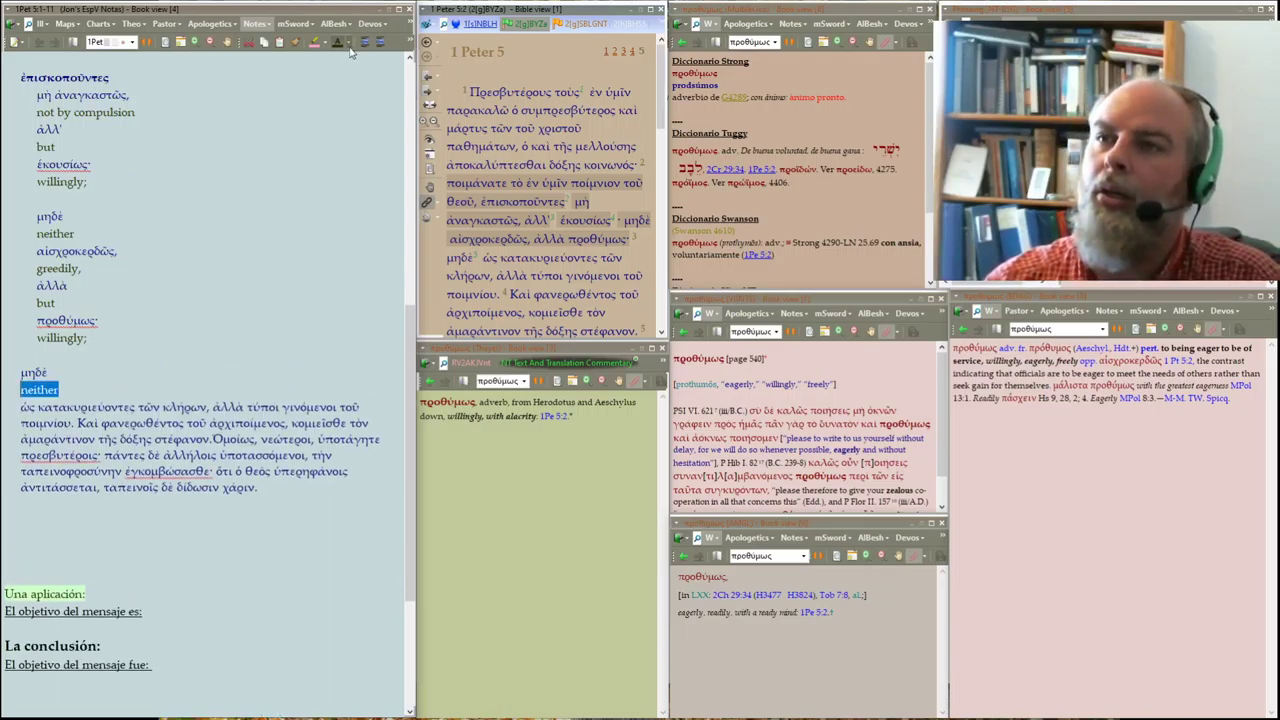
{"action": "left_click", "coordinate": [137, 405]}
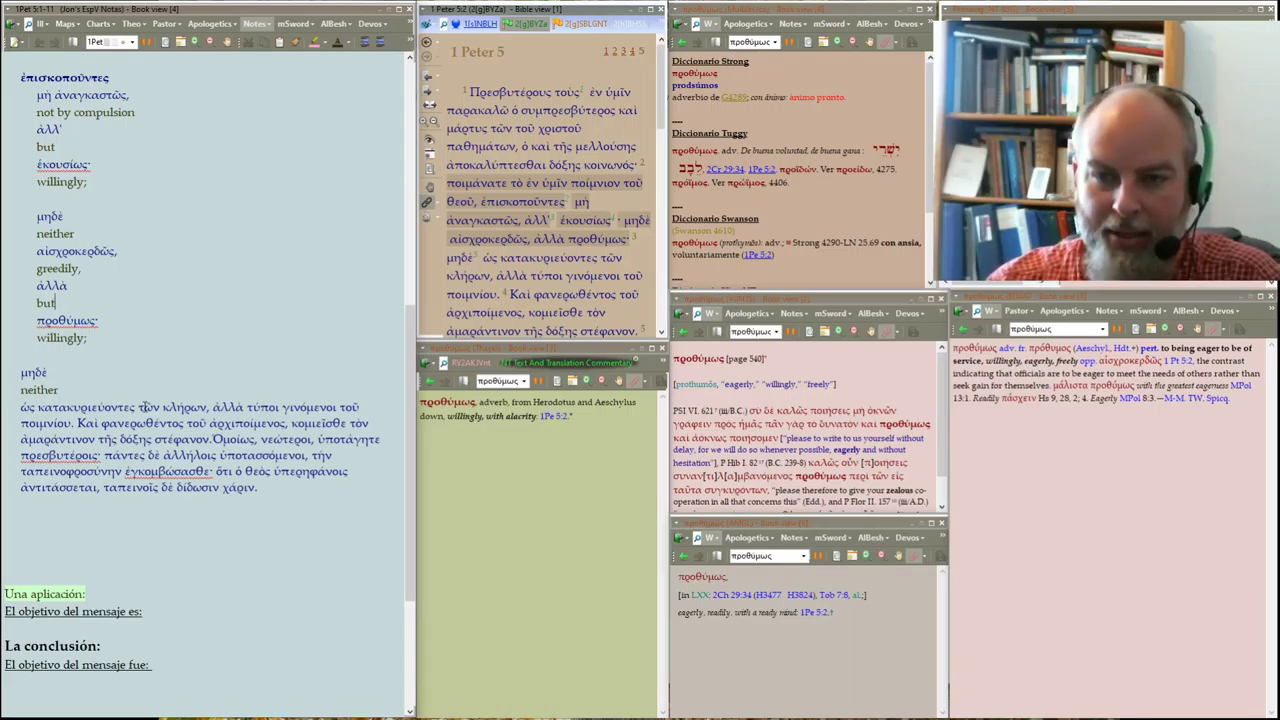
Move κατακυριεύοντες to its own line and indent ὡς with its gloss 'as'
{"action": "key", "text": "Return"}
{"action": "key", "text": "Return"}
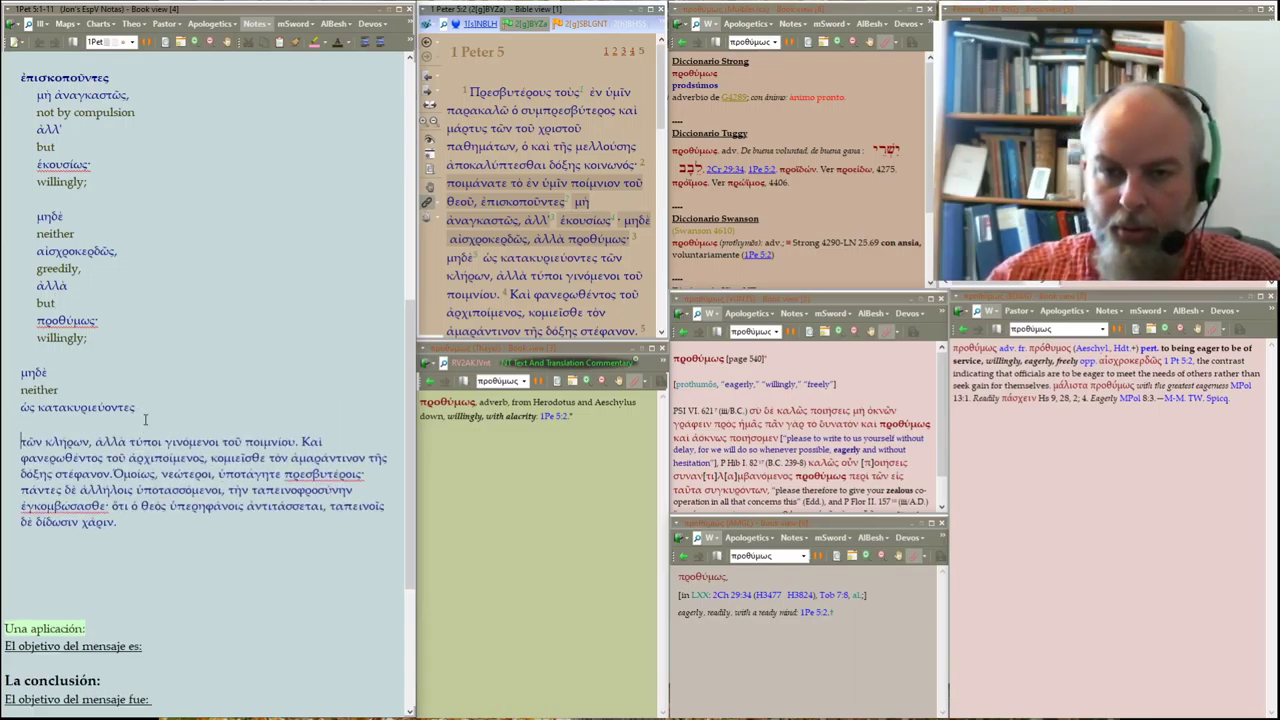
{"action": "key", "text": "Return"}
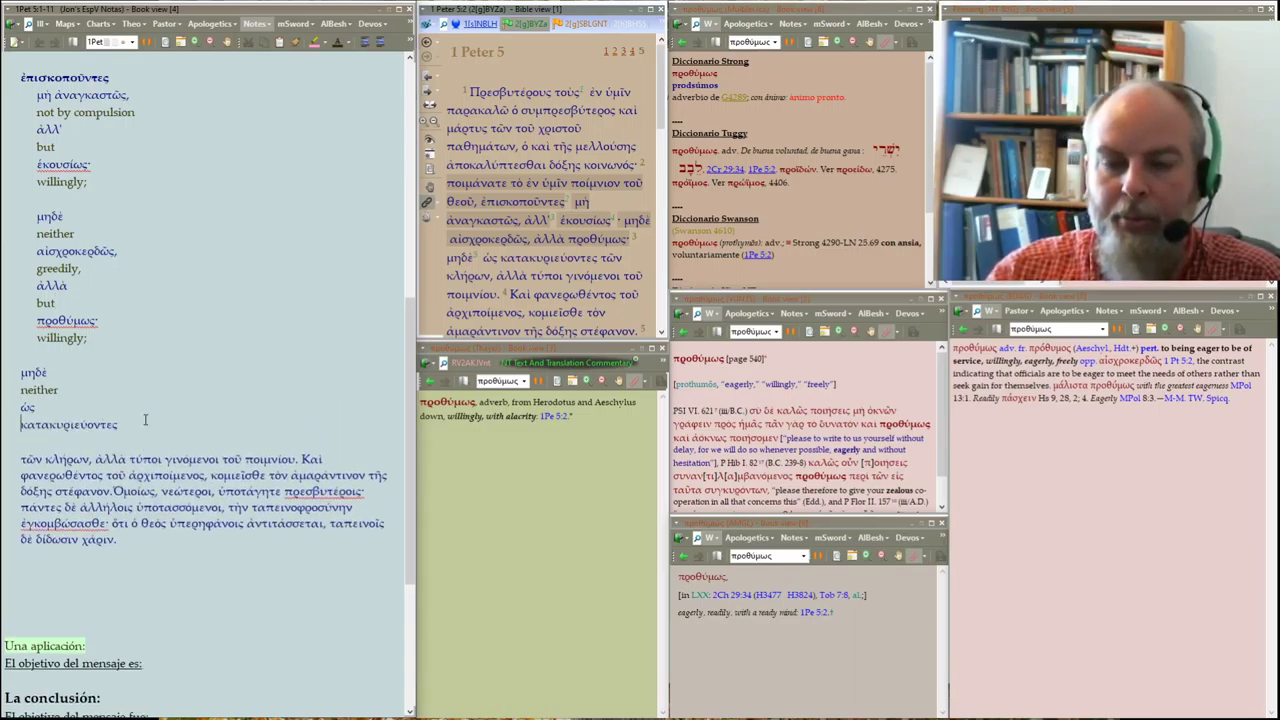
{"action": "key", "text": "Return"}
{"action": "type", "text": "as"}
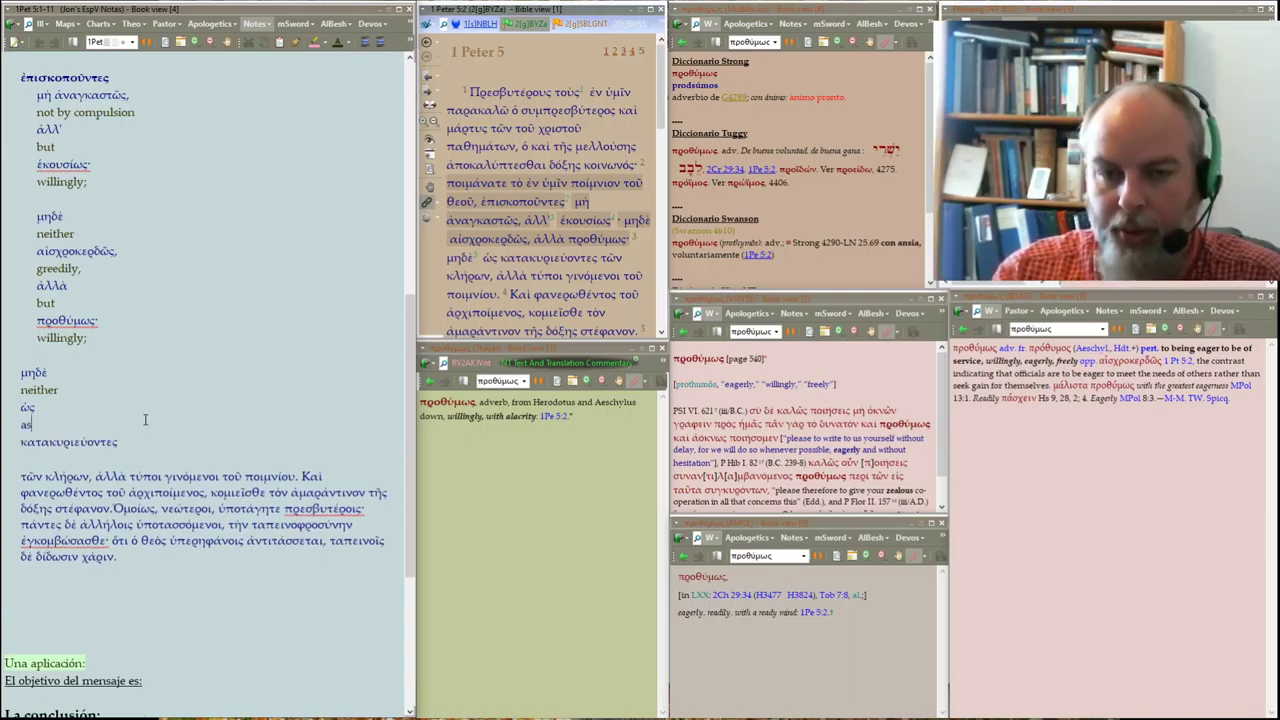
{"action": "key", "text": "shift+Home"}
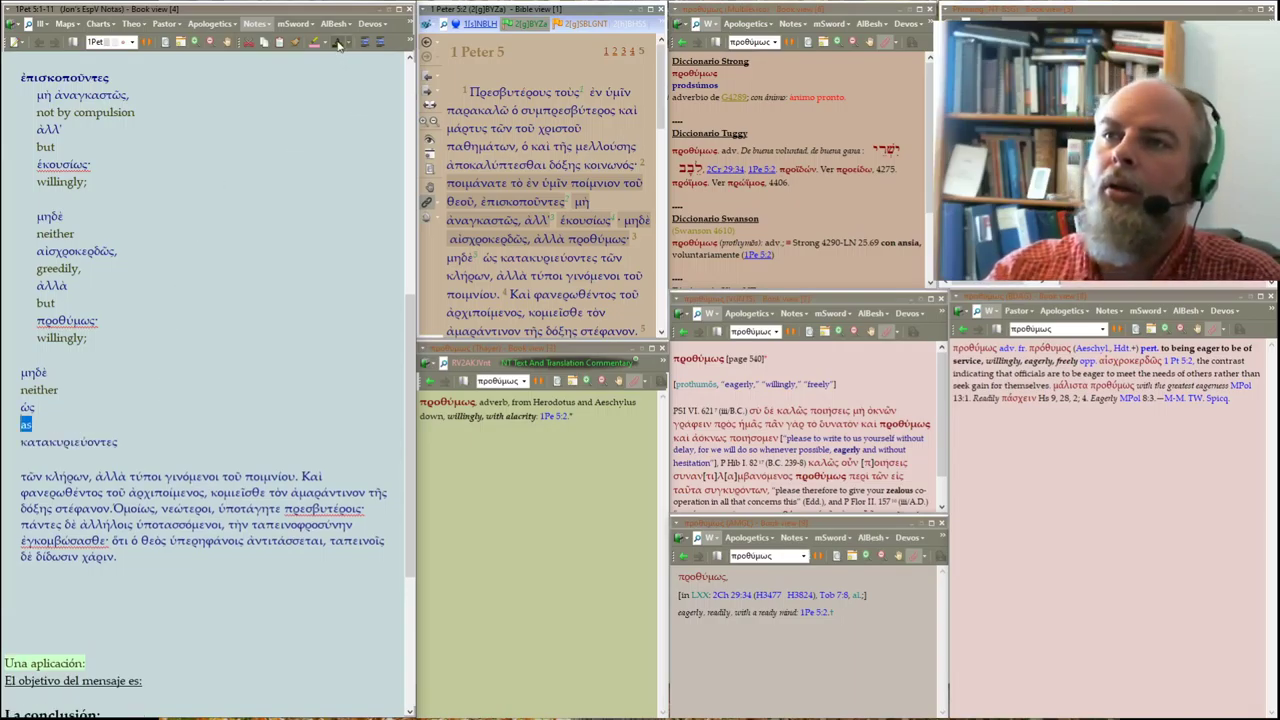
{"action": "left_click_drag", "start_coordinate": [33, 424], "coordinate": [17, 407]}
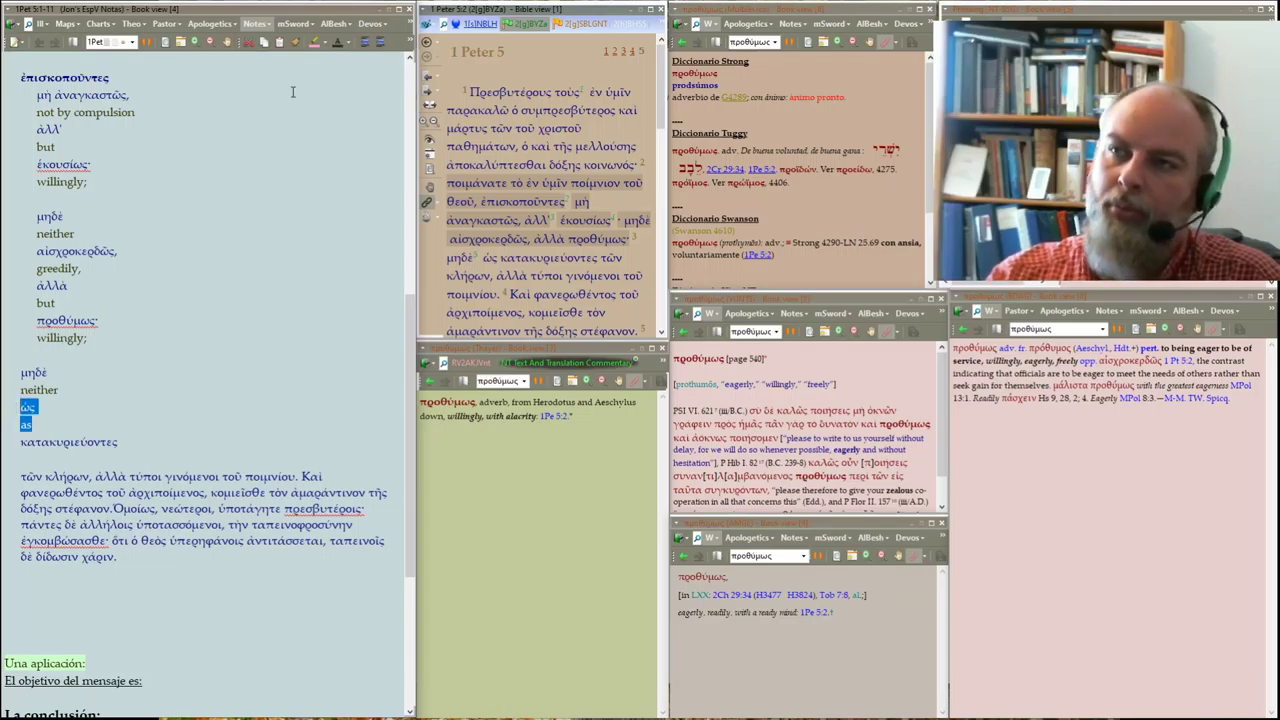
{"action": "left_click", "coordinate": [380, 43]}
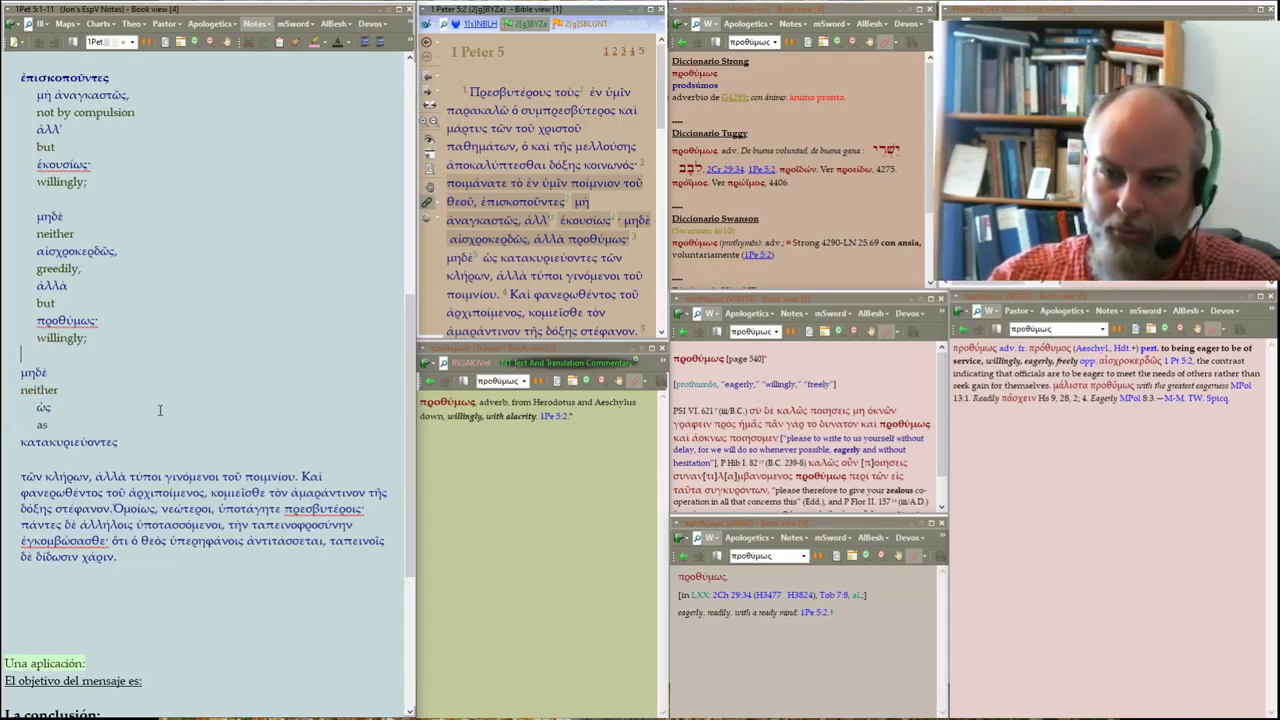
{"action": "scroll", "coordinate": [165, 374], "scroll_direction": "up", "scroll_amount": 2}
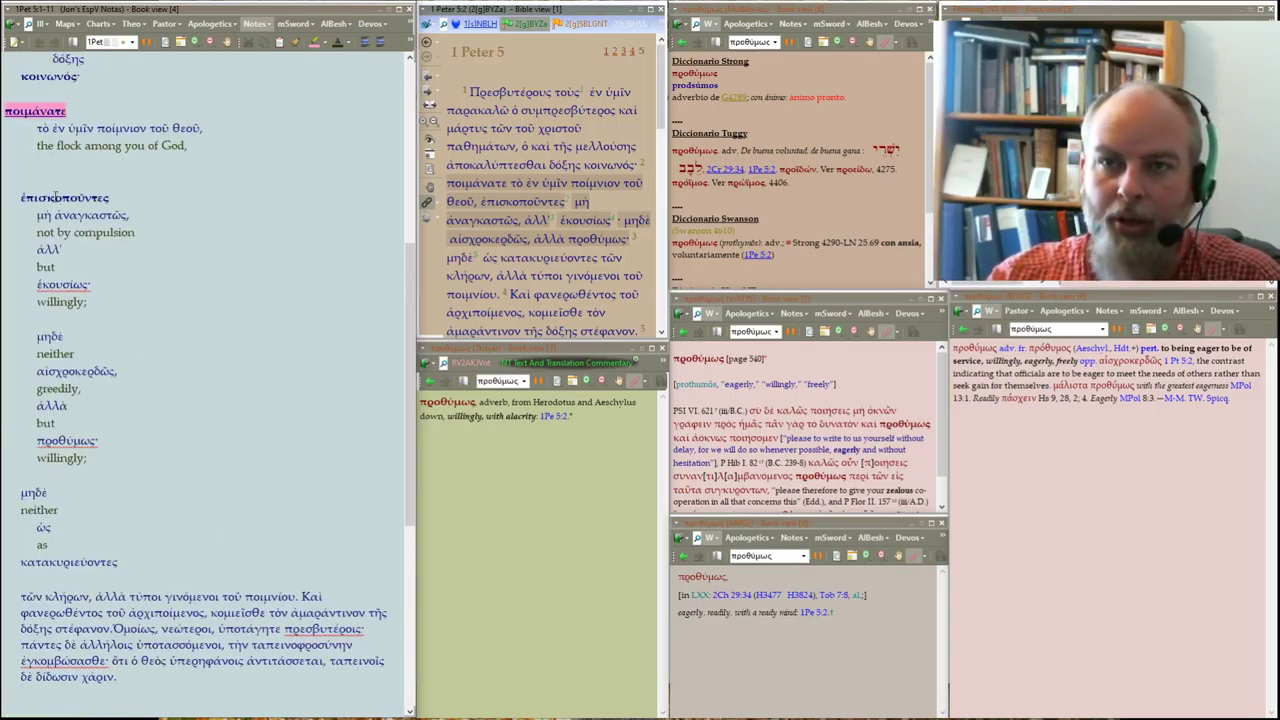
Add the English gloss 'overseeing' on a new line beneath ἐπισκοποῦντες
{"action": "double_click", "coordinate": [48, 197]}
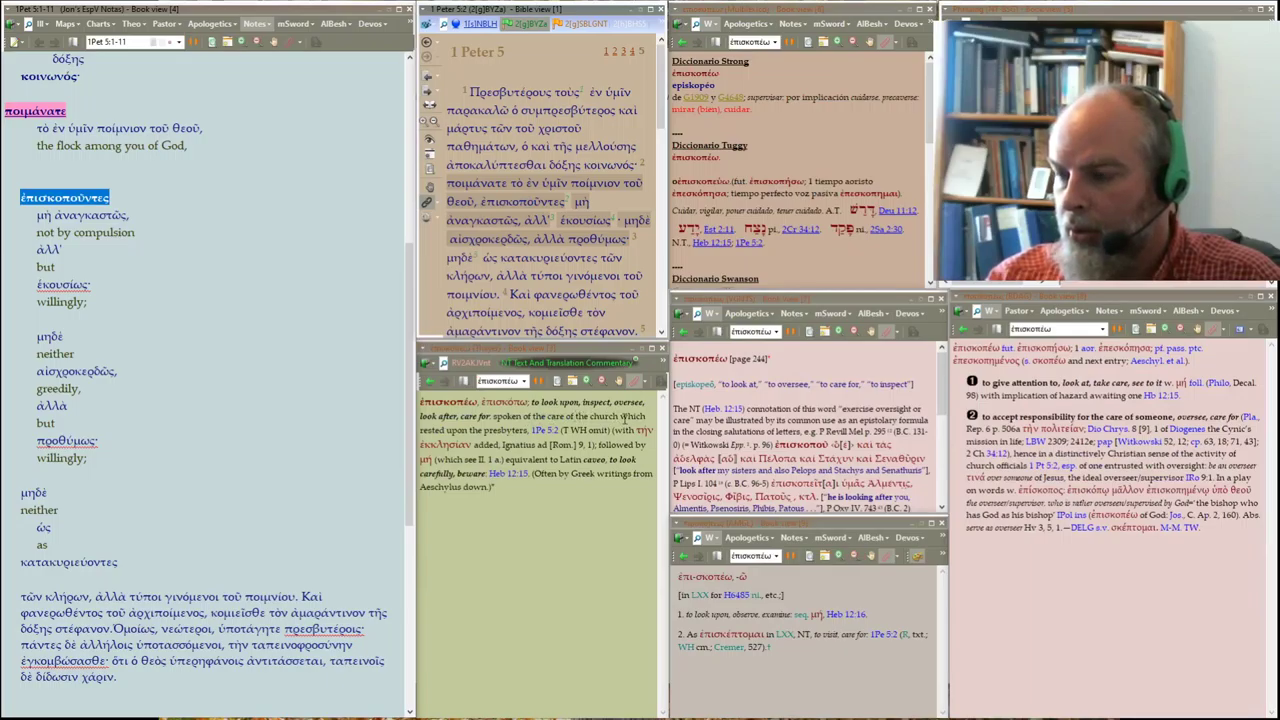
{"action": "left_click", "coordinate": [122, 201]}
{"action": "key", "text": "End"}
{"action": "key", "text": "Return"}
{"action": "type", "text": "over"}
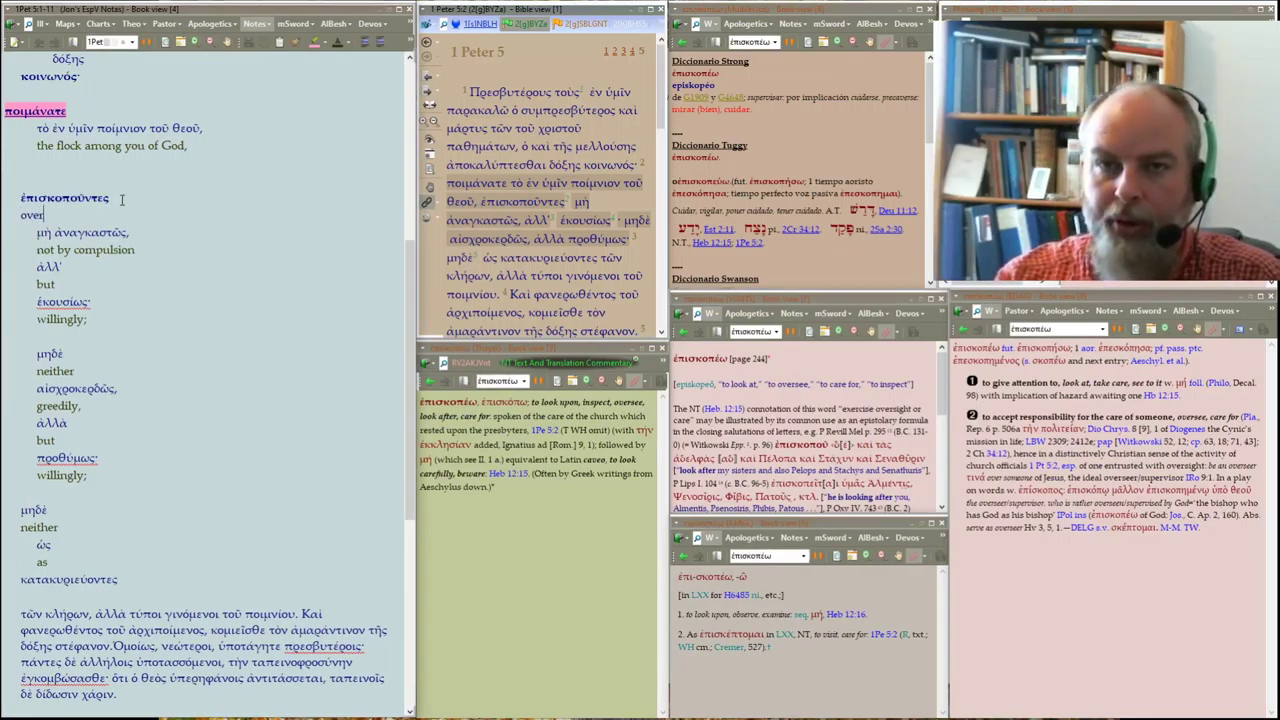
{"action": "key", "text": "shift+Home"}
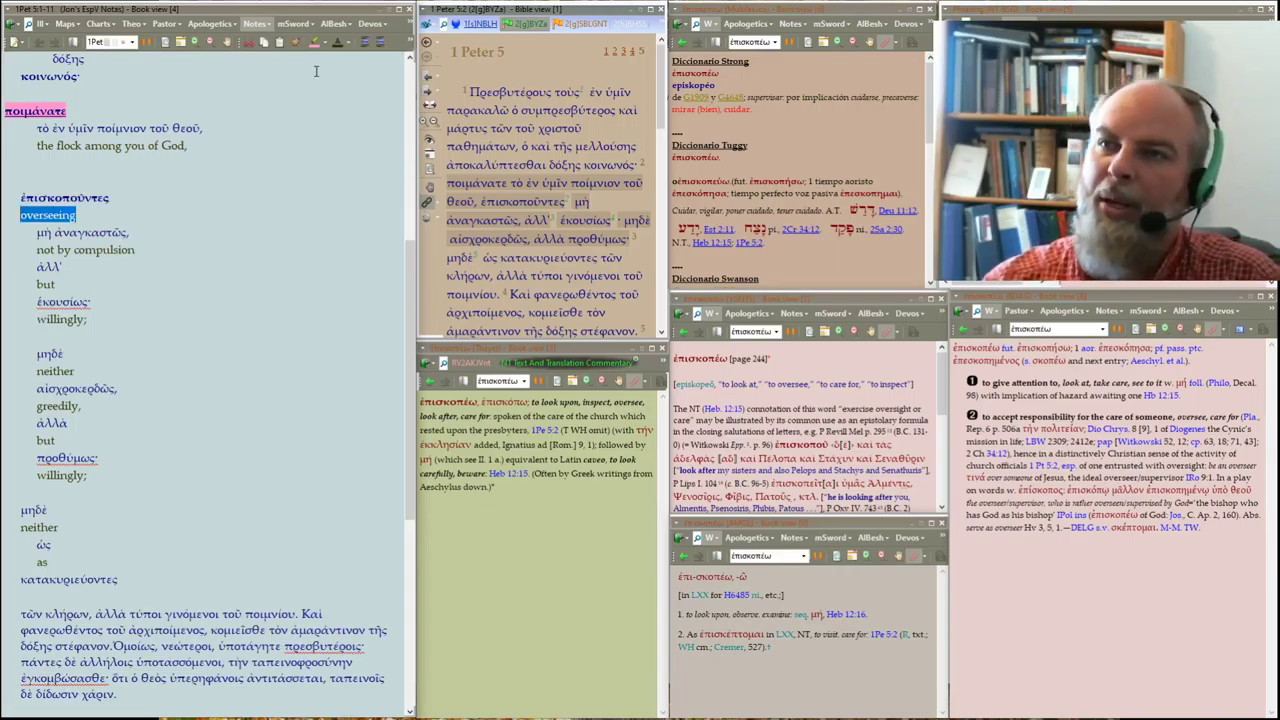
{"action": "left_click", "coordinate": [288, 237]}
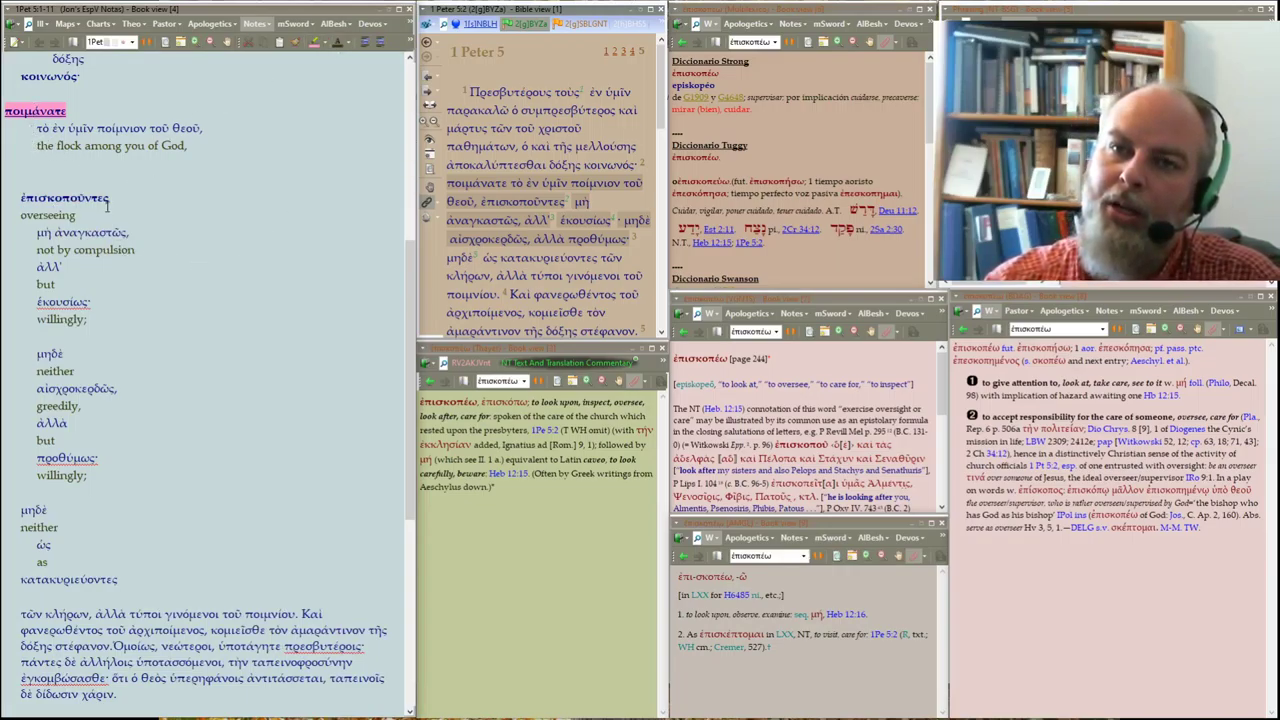
{"action": "key", "text": "Up"}
{"action": "key", "text": "shift+Home"}
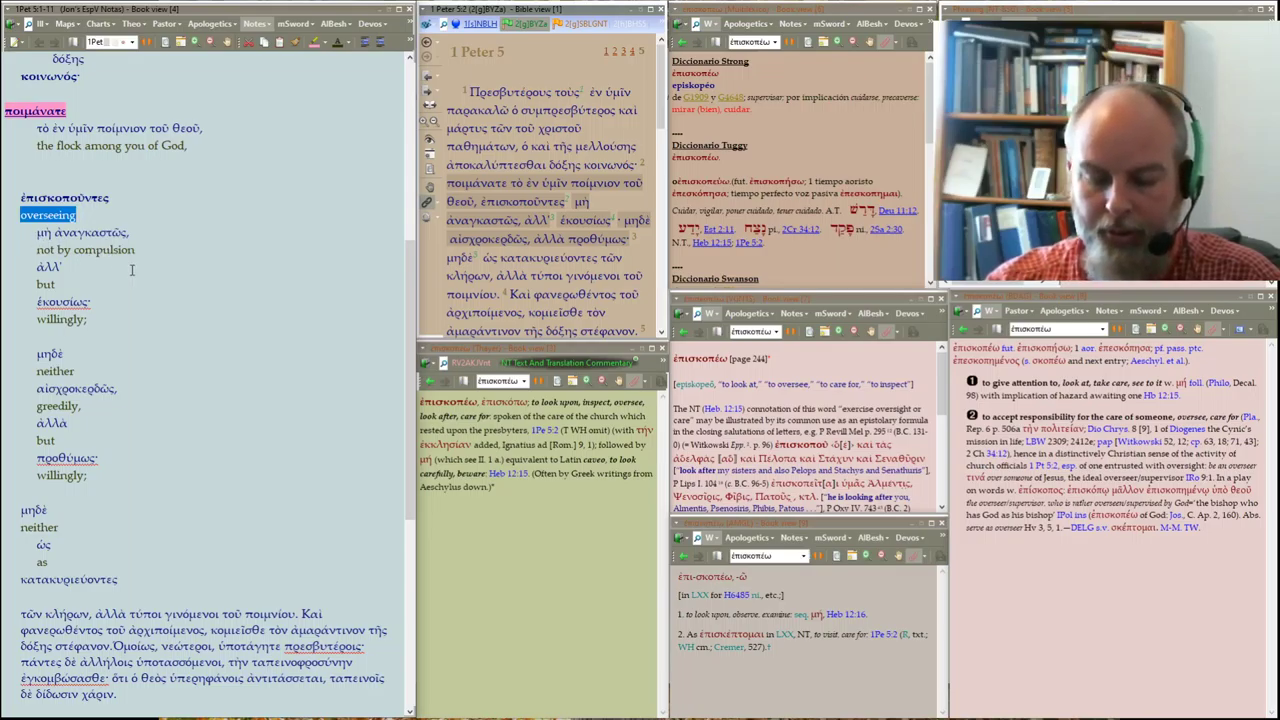
{"action": "left_click", "coordinate": [176, 288]}
Select κατακυριεύοντες and look up αἰσχροκερδῶς and κατακυριεύοντες in the lexicons
{"action": "scroll", "coordinate": [174, 260], "scroll_direction": "down", "scroll_amount": 3}
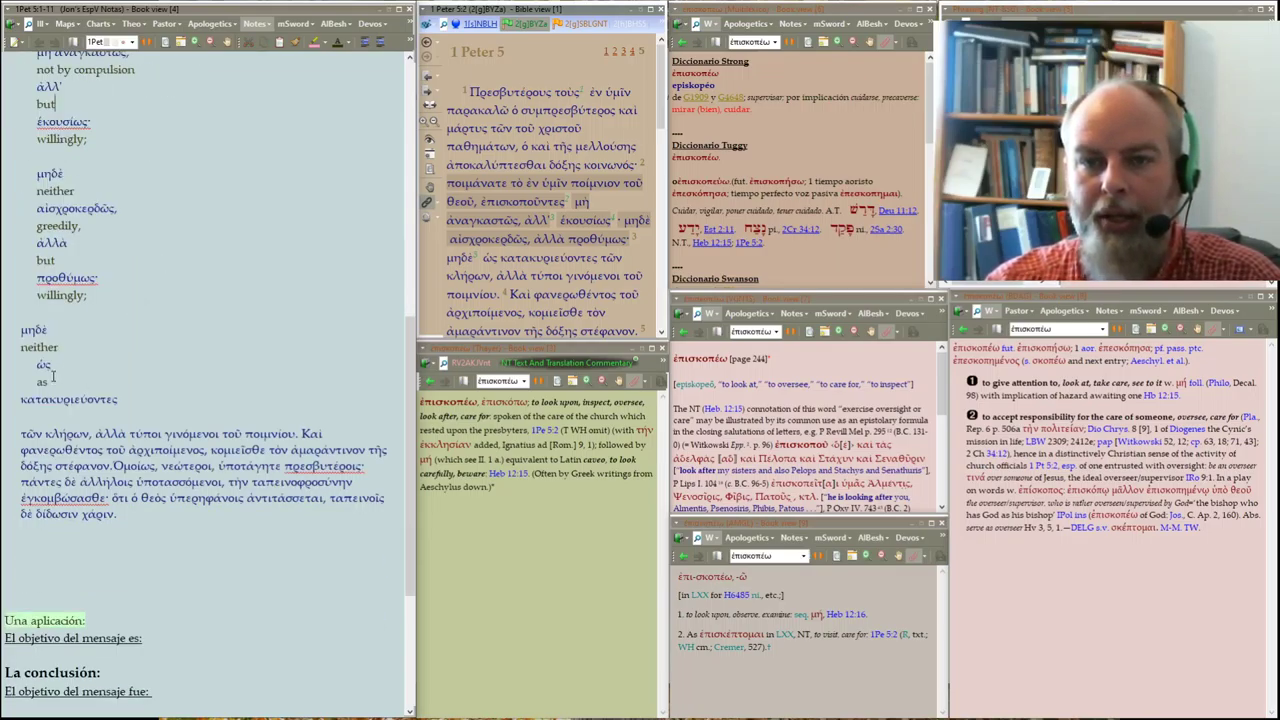
{"action": "left_click_drag", "start_coordinate": [20, 330], "coordinate": [50, 366]}
{"action": "scroll", "coordinate": [50, 366], "scroll_direction": "up", "scroll_amount": 2}
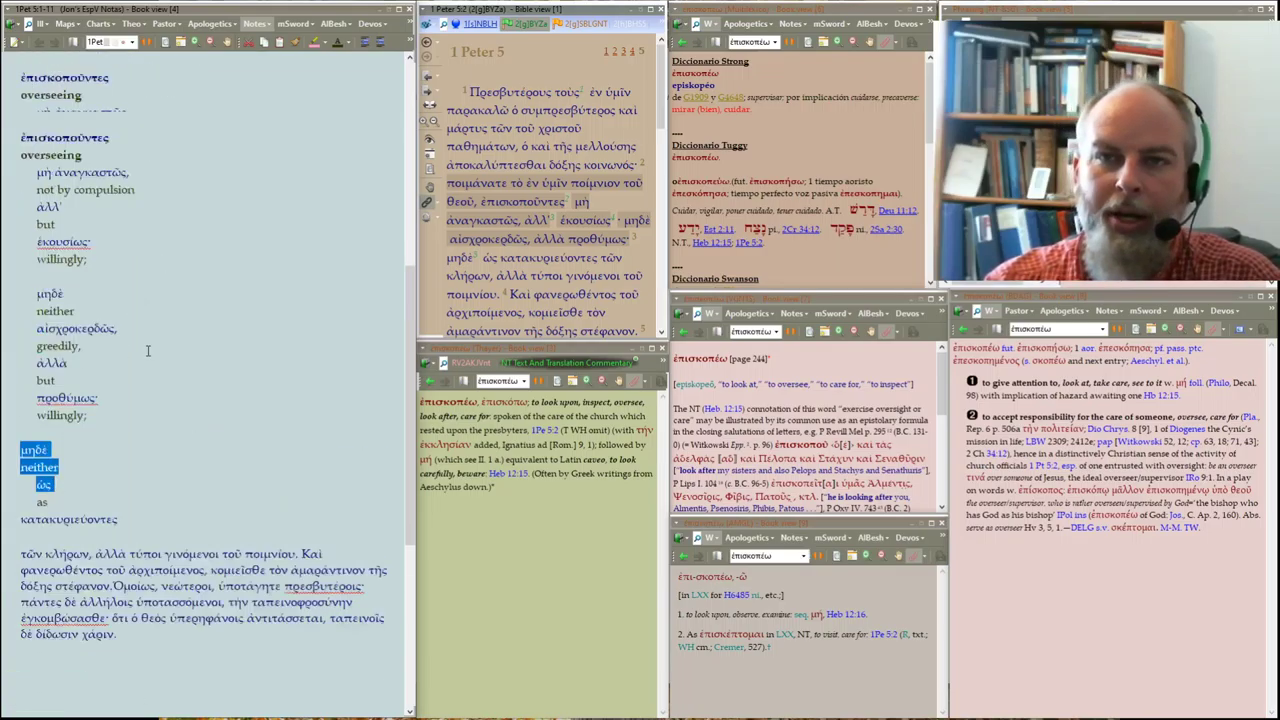
{"action": "scroll", "coordinate": [50, 366], "scroll_direction": "up", "scroll_amount": 1}
{"action": "left_click", "coordinate": [33, 200]}
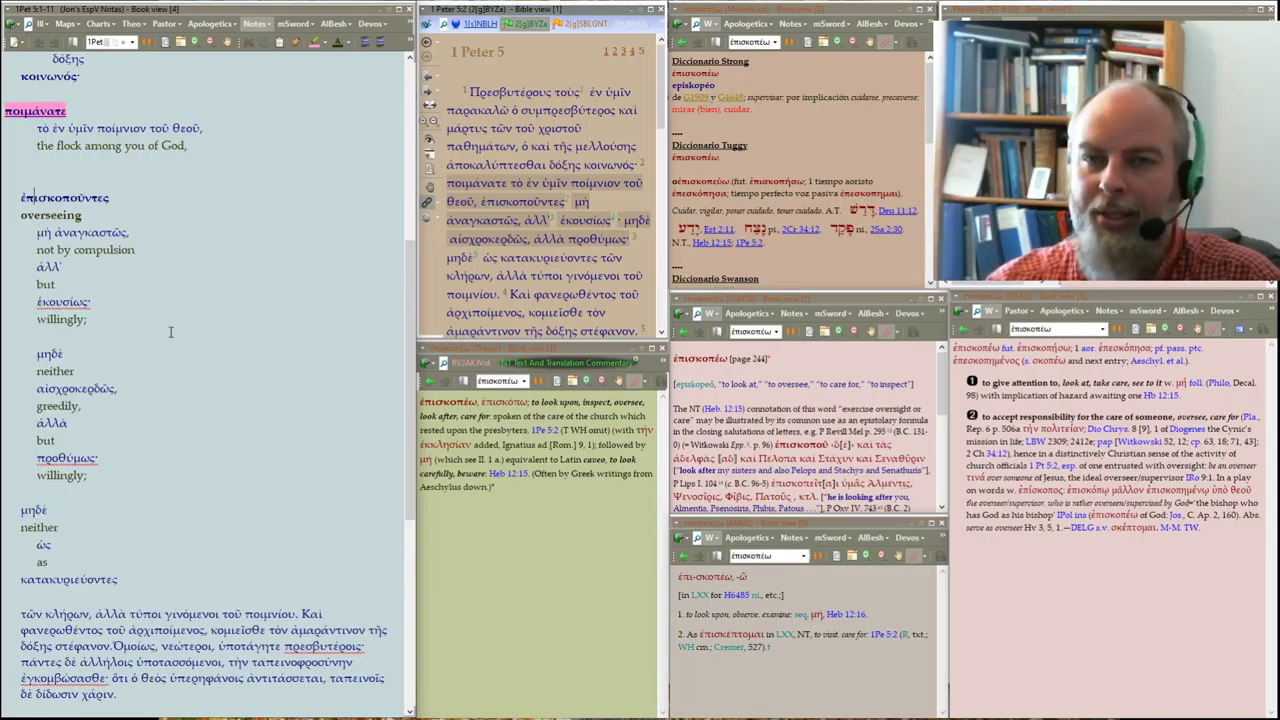
{"action": "scroll", "coordinate": [175, 330], "scroll_direction": "down", "scroll_amount": 3}
{"action": "double_click", "coordinate": [75, 399]}
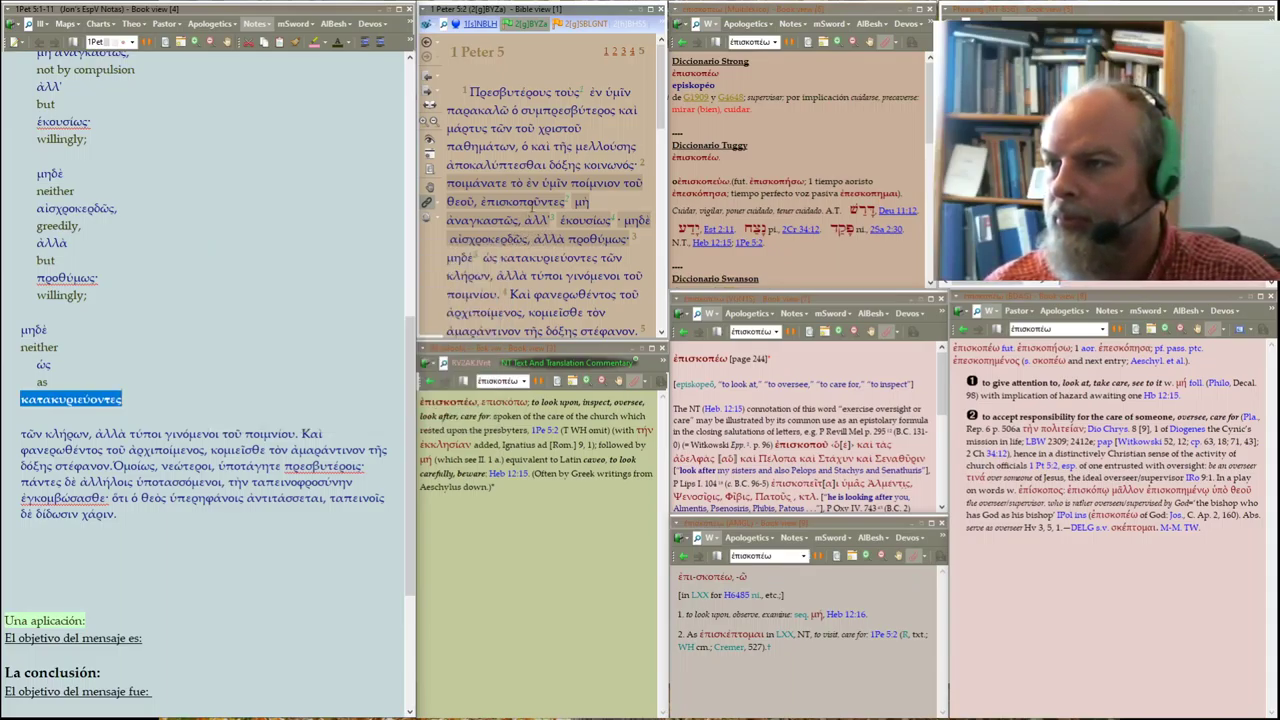
{"action": "left_click", "coordinate": [493, 236]}
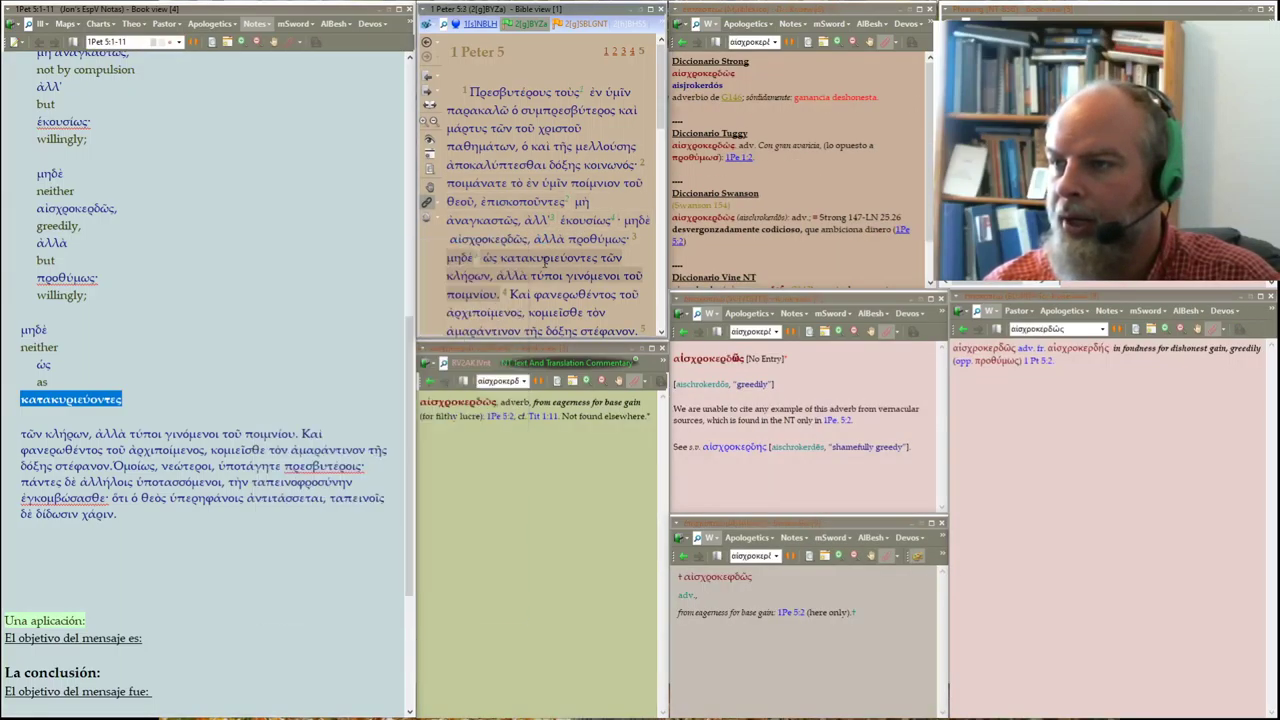
{"action": "left_click", "coordinate": [555, 257]}
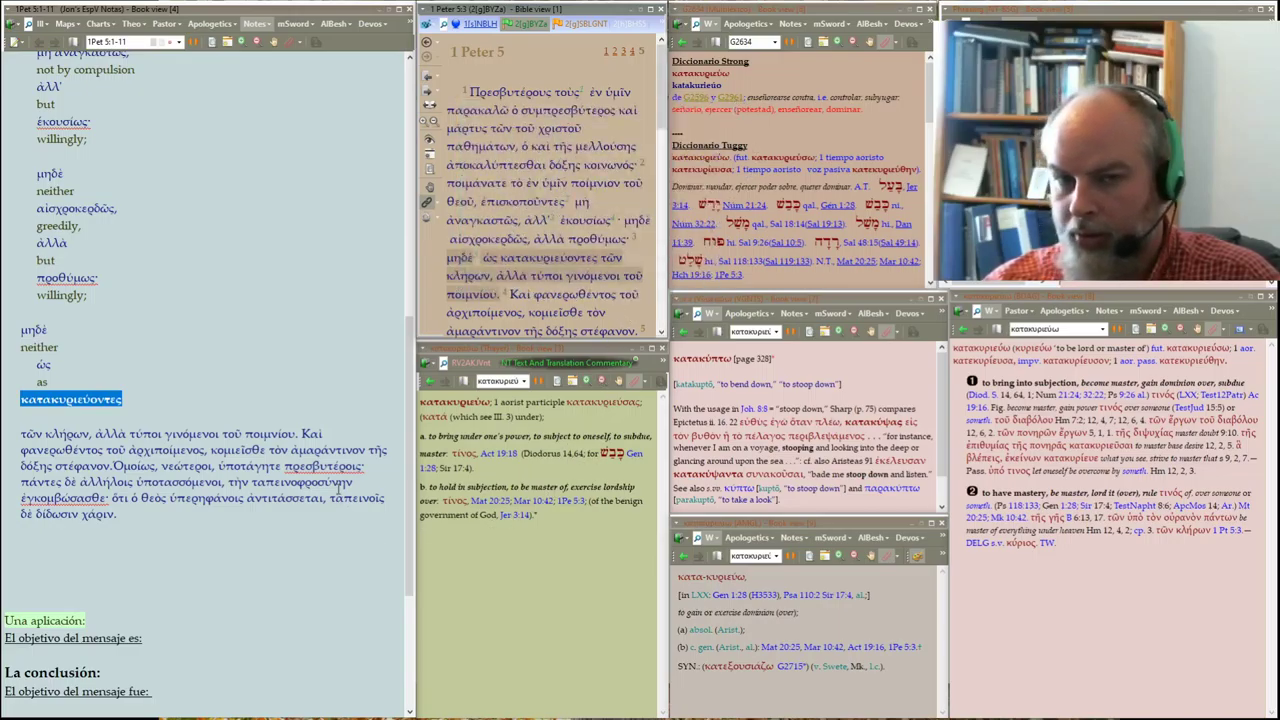
Start a gloss line under κατακυριεύοντες and check spelling suggestions for the misspelt 'subueing'
{"action": "left_click", "coordinate": [136, 399]}
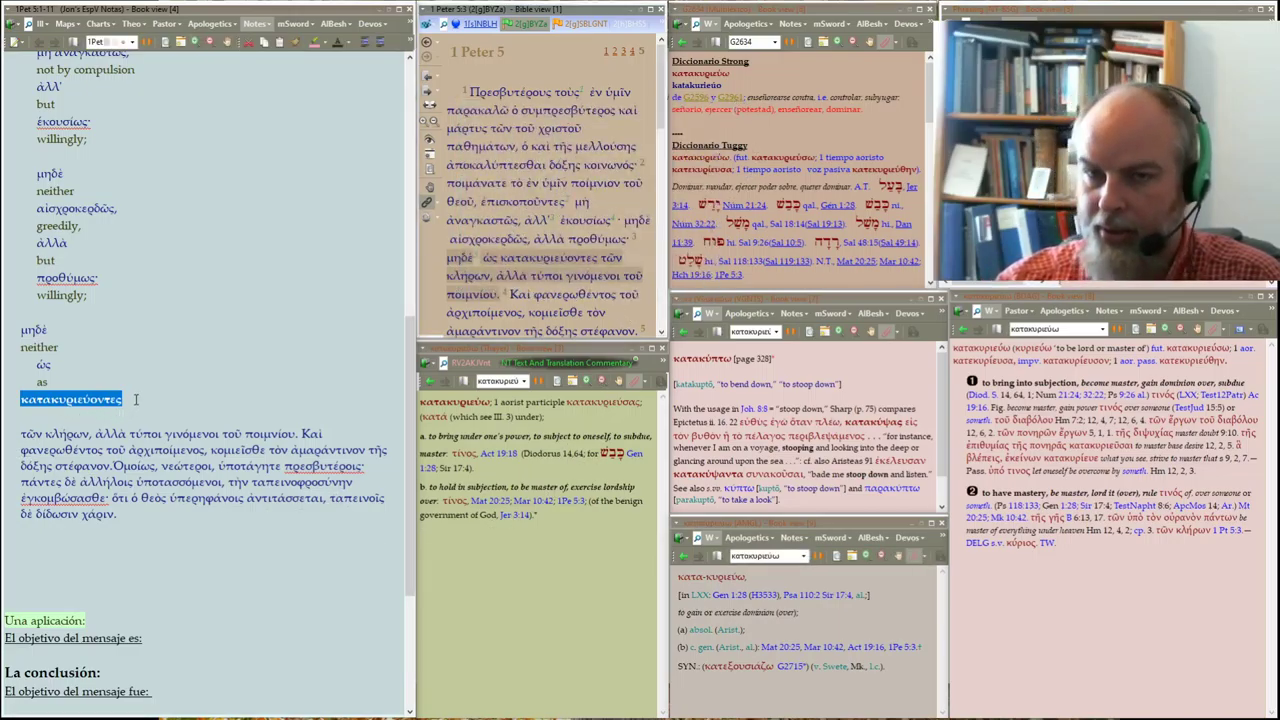
{"action": "left_click", "coordinate": [136, 399]}
{"action": "key", "text": "Return"}
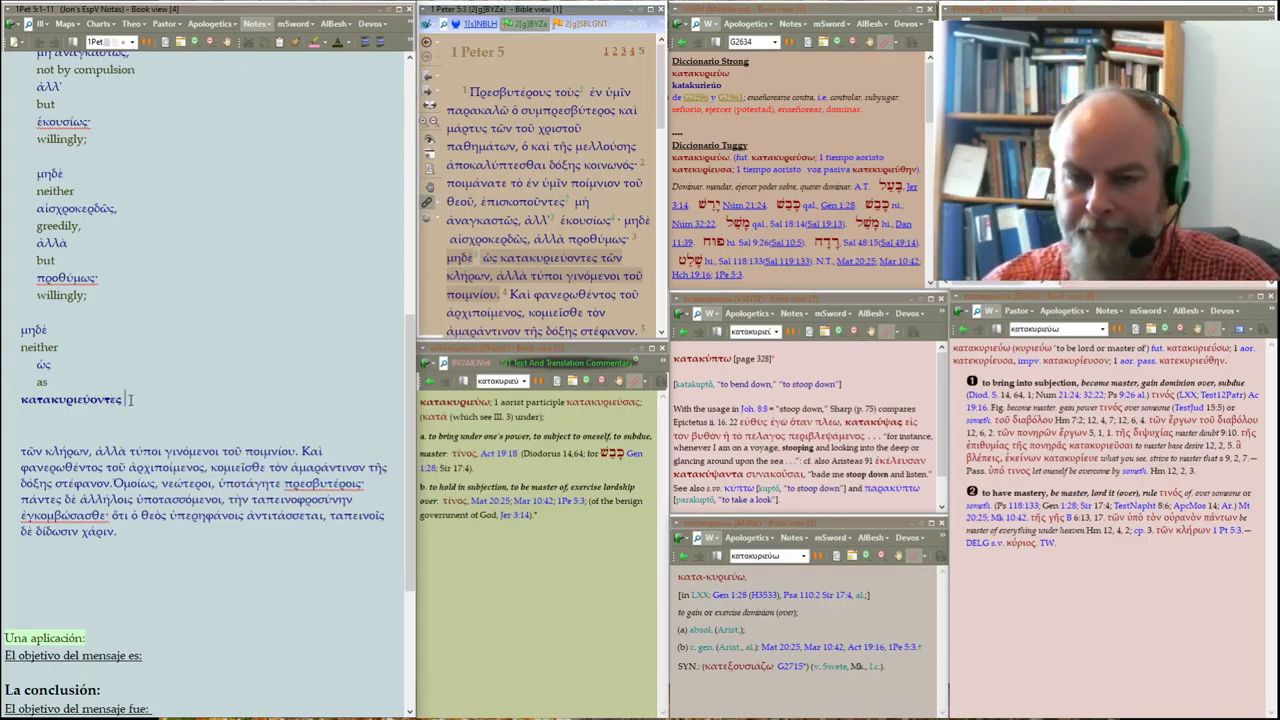
{"action": "key", "text": "Return"}
{"action": "type", "text": "sub"}
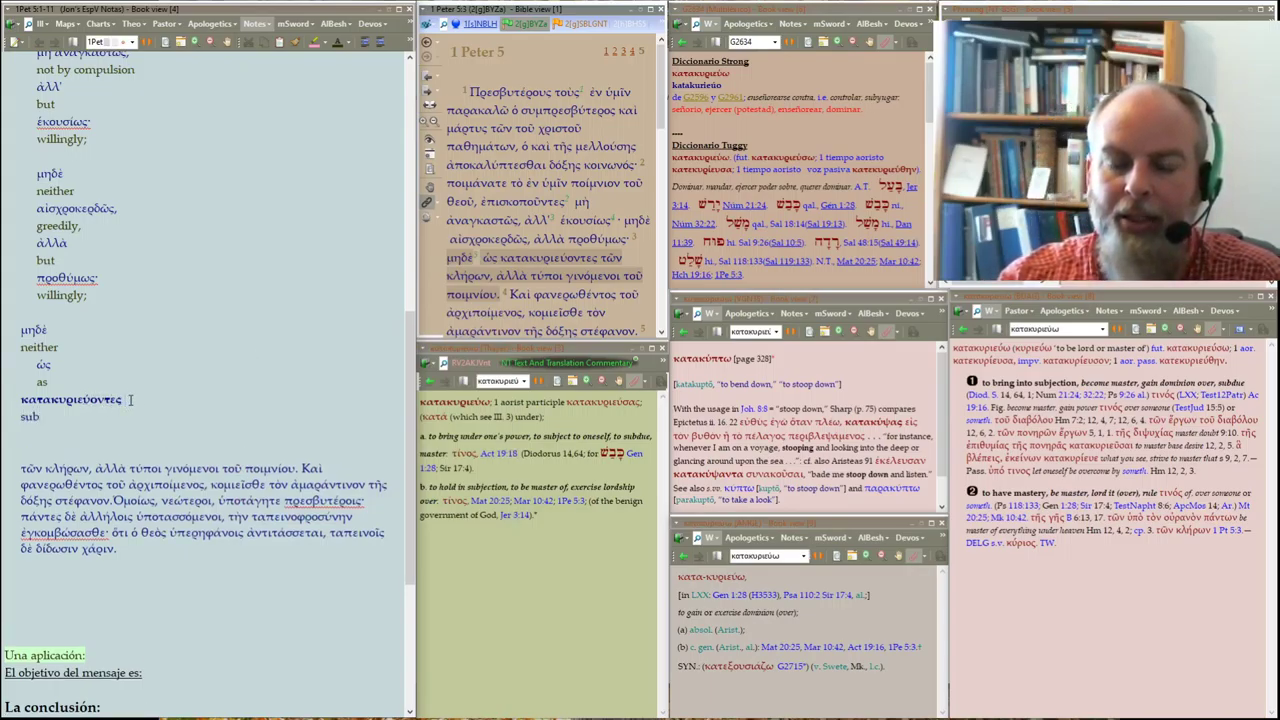
{"action": "type", "text": "ueing"}
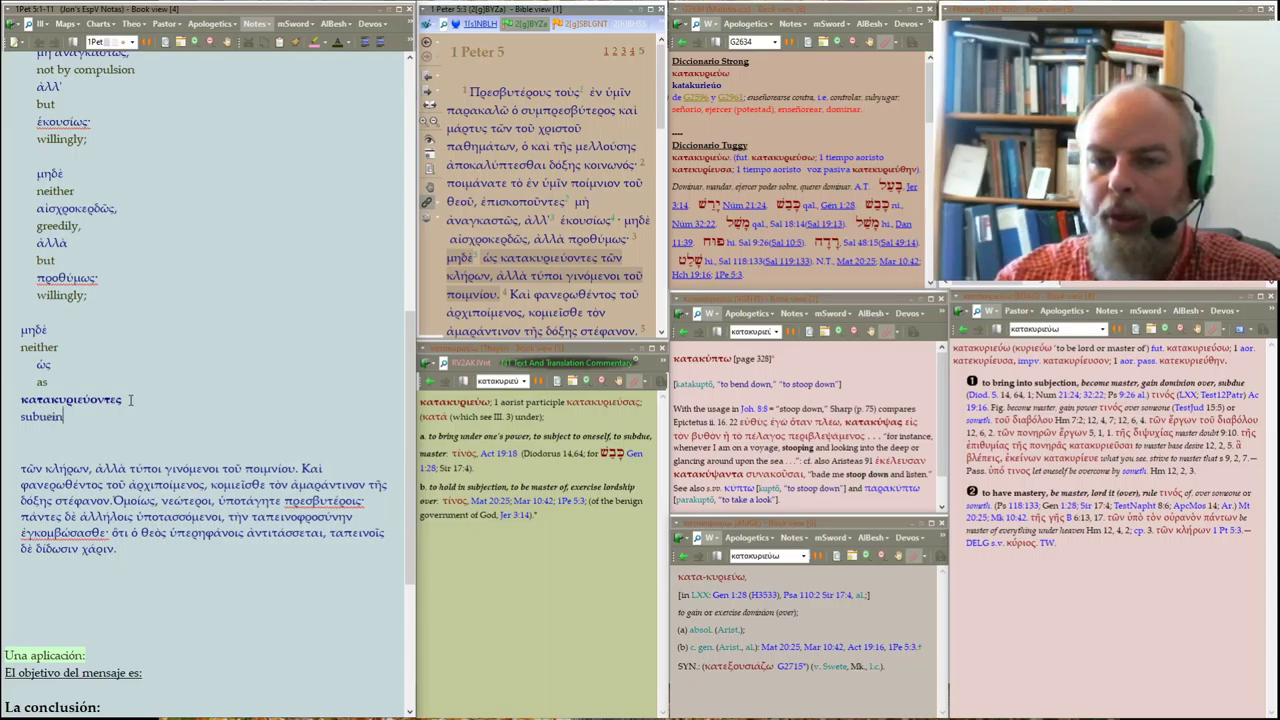
{"action": "key", "text": "shift+Home"}
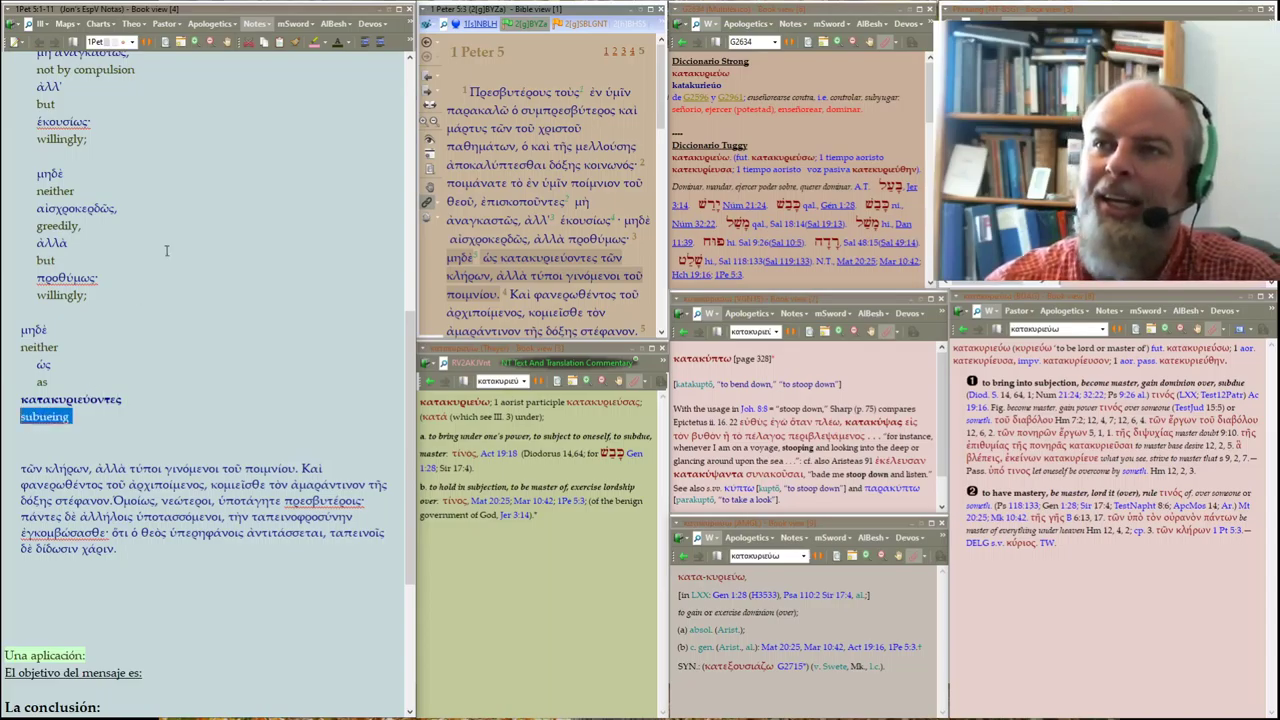
{"action": "left_click", "coordinate": [79, 387]}
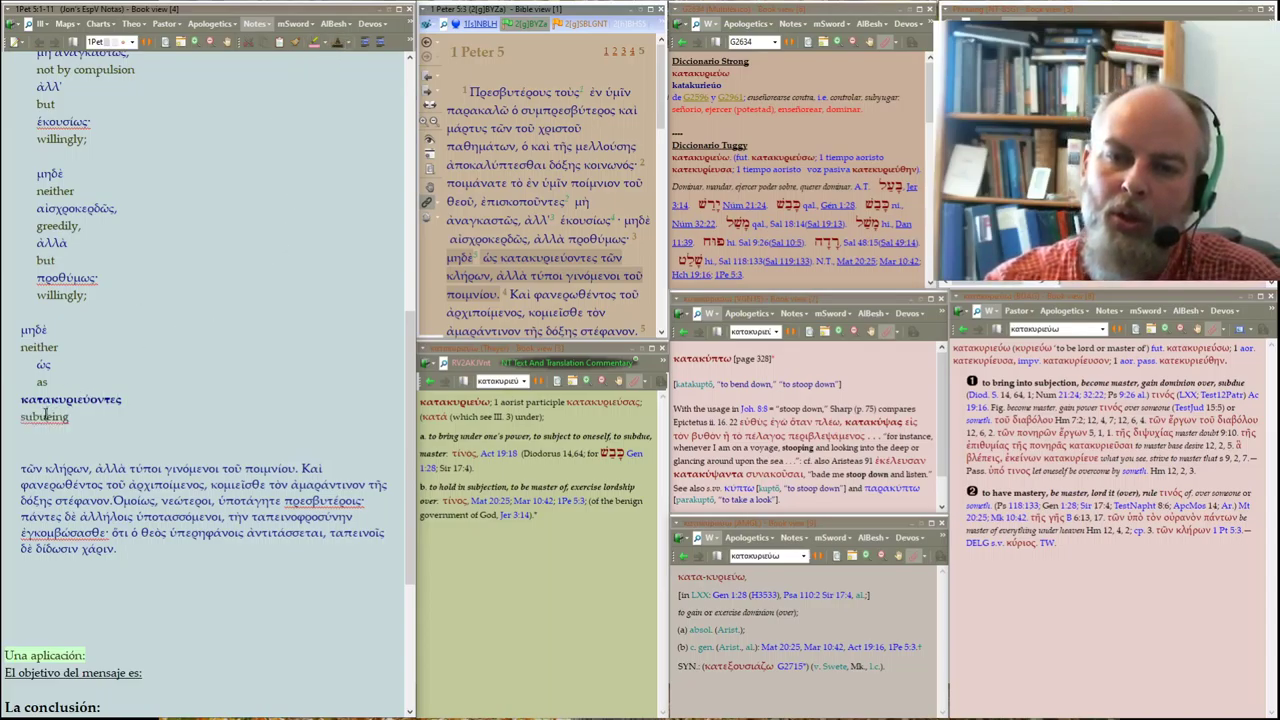
{"action": "right_click", "coordinate": [45, 416]}
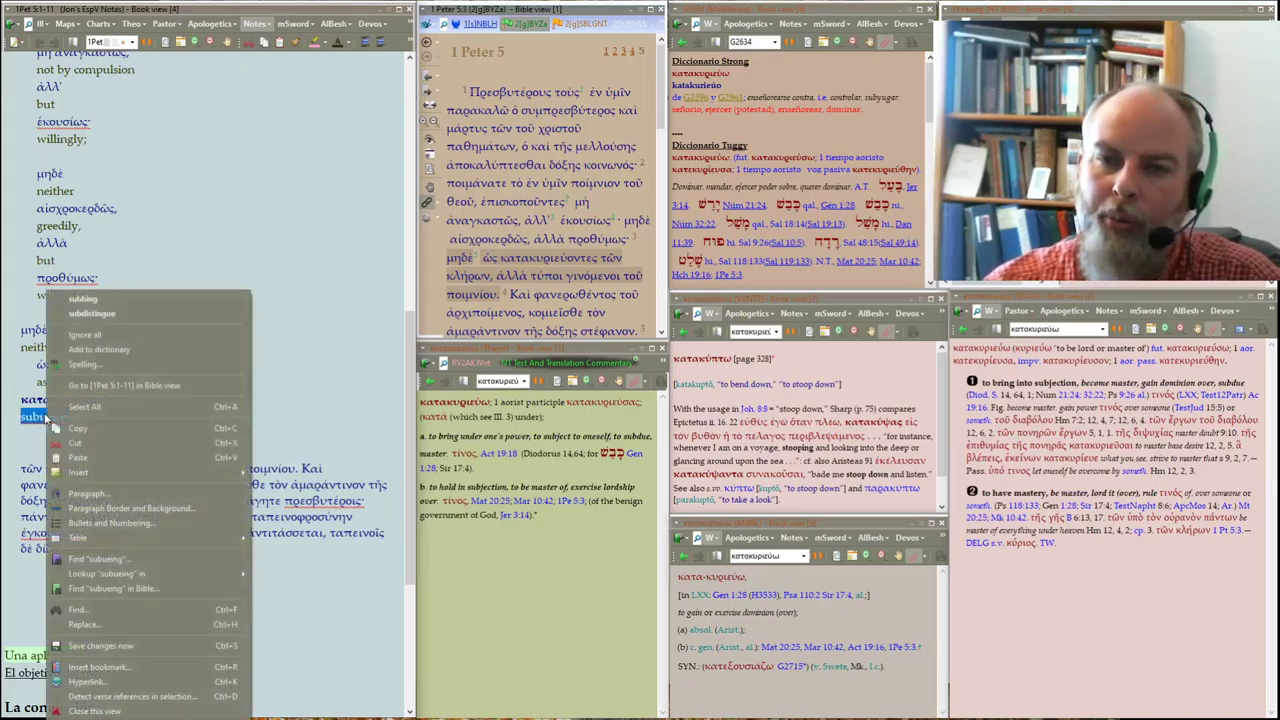
{"action": "left_click", "coordinate": [117, 291]}
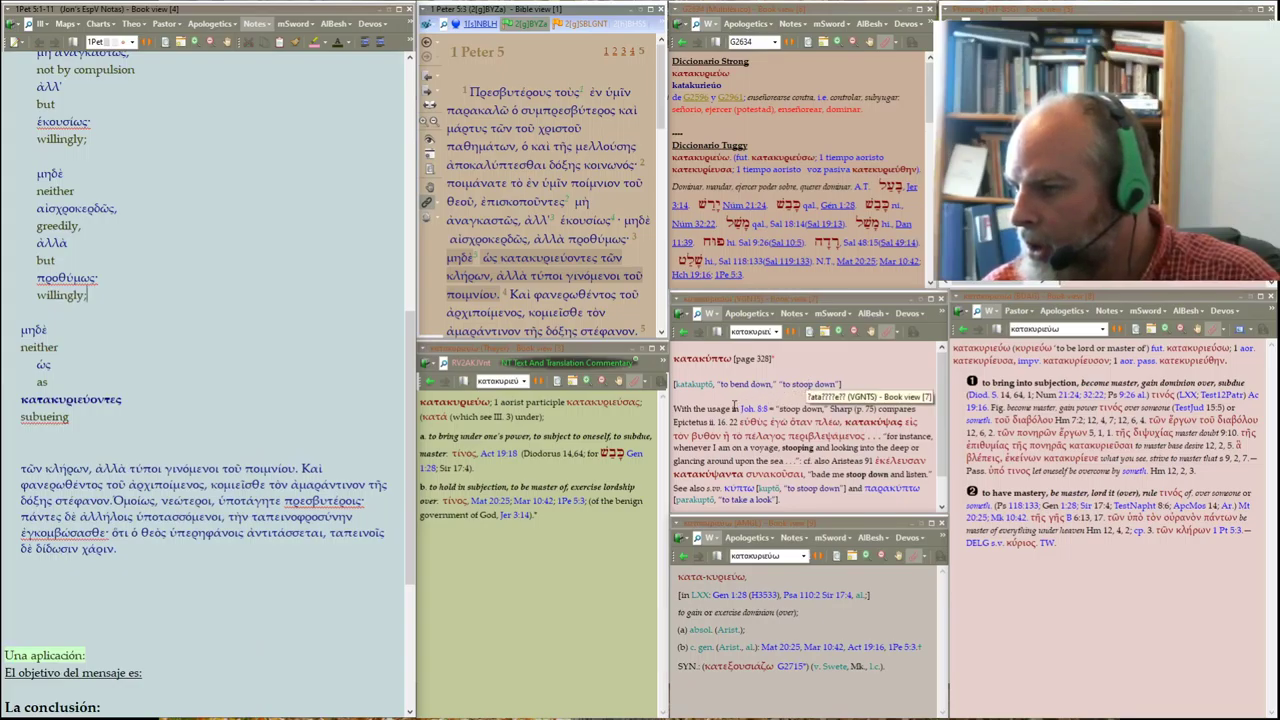
After checking κατακυριεύω, replace the gloss with 'exercising lordship' and make it bold
{"action": "left_click", "coordinate": [812, 385]}
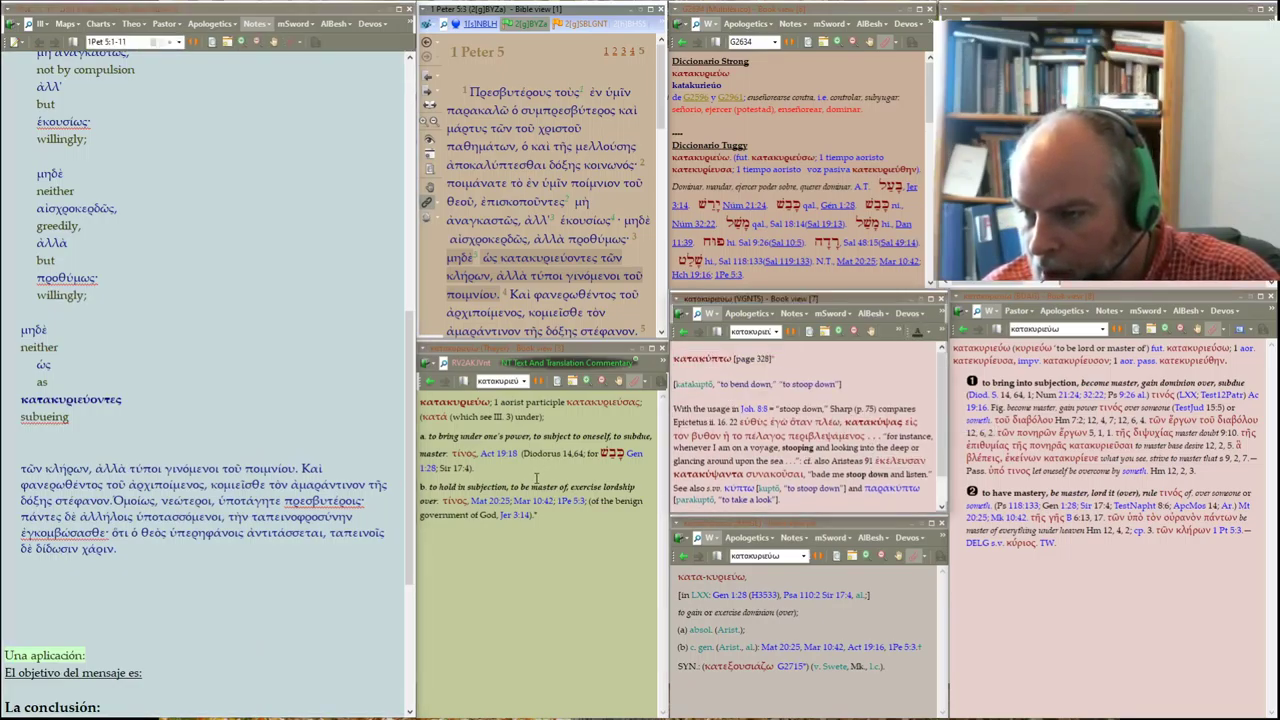
{"action": "double_click", "coordinate": [58, 427]}
{"action": "type", "text": "e"}
{"action": "type", "text": "xce"}
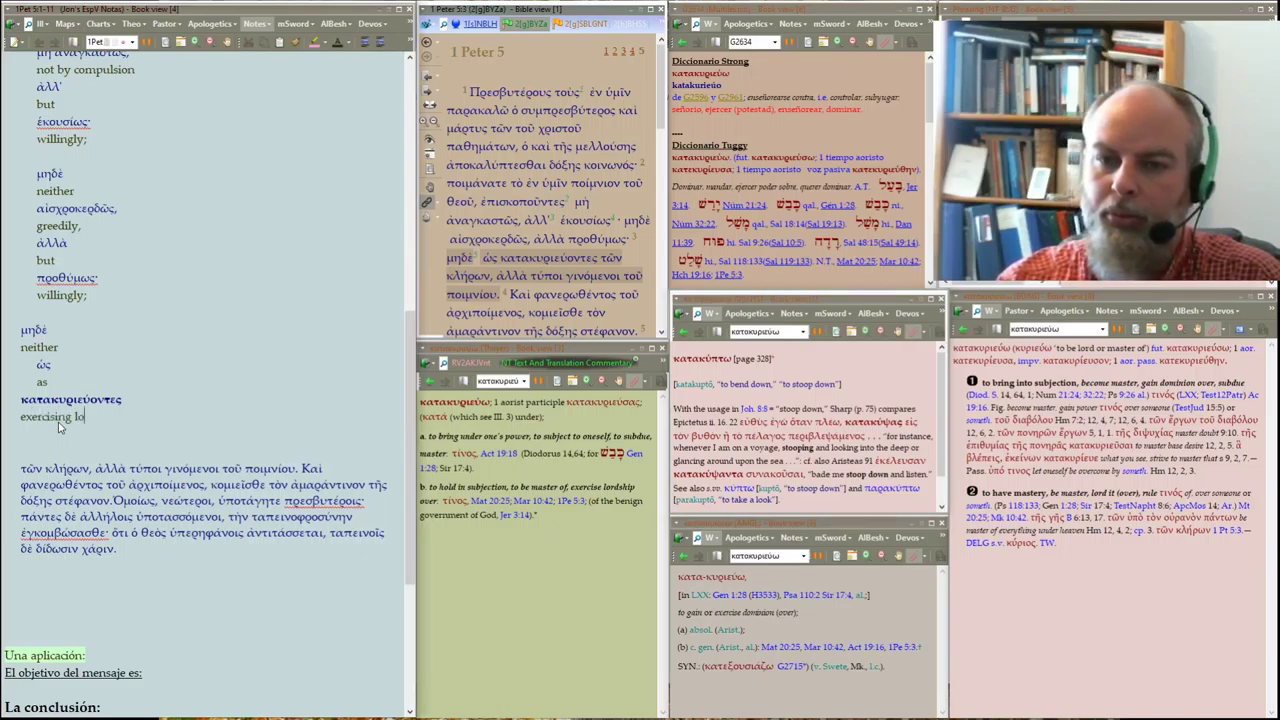
{"action": "triple_click", "coordinate": [58, 427]}
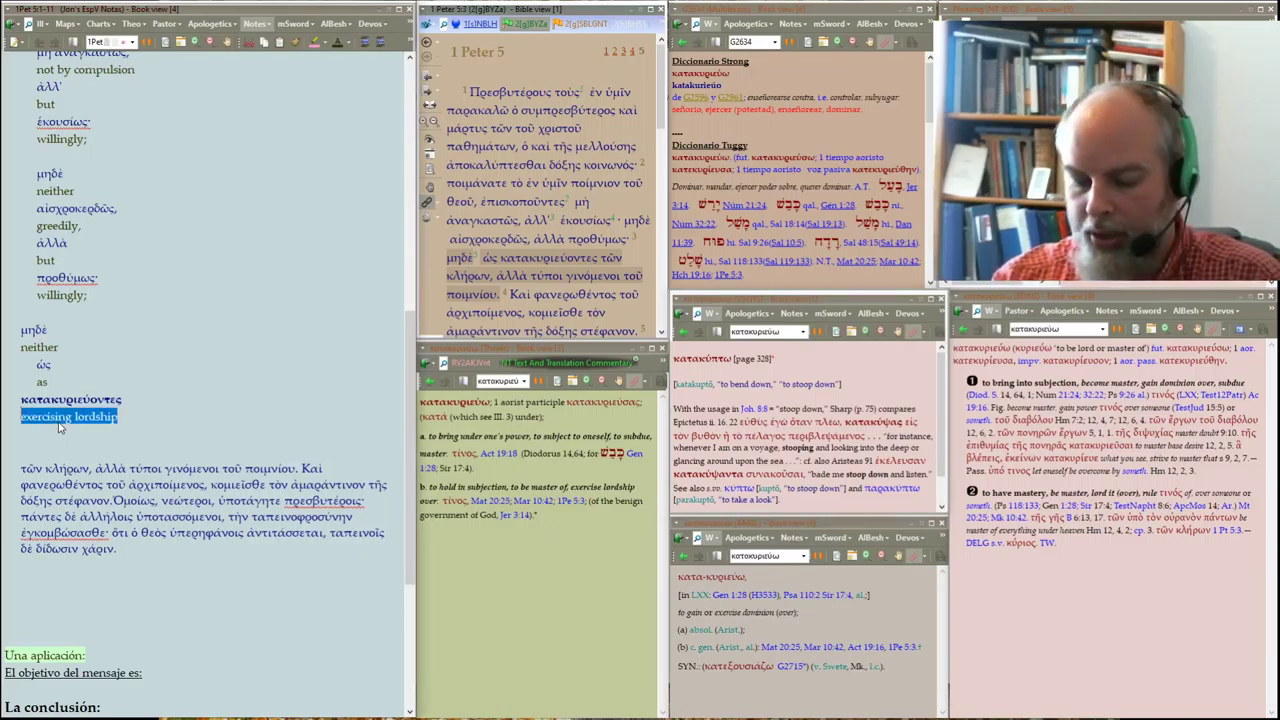
{"action": "key", "text": "ctrl+b"}
{"action": "key", "text": "End"}
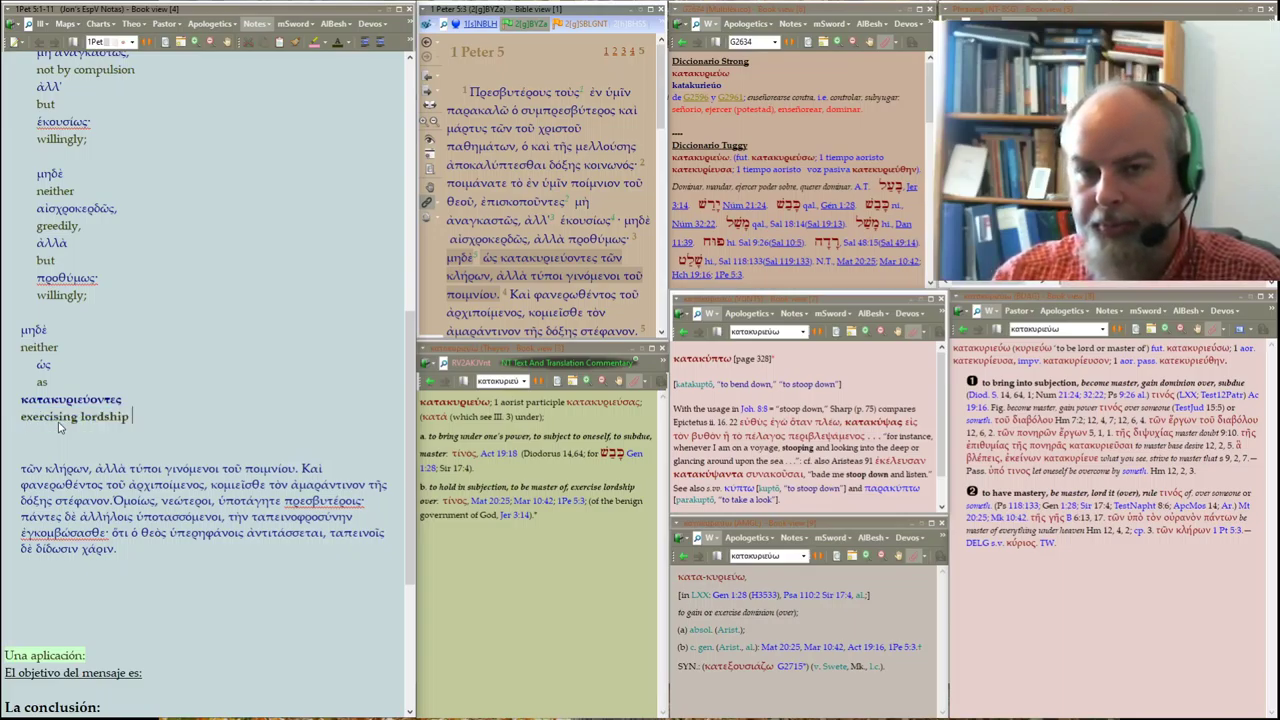
{"action": "scroll", "coordinate": [136, 378], "scroll_direction": "down", "scroll_amount": 1}
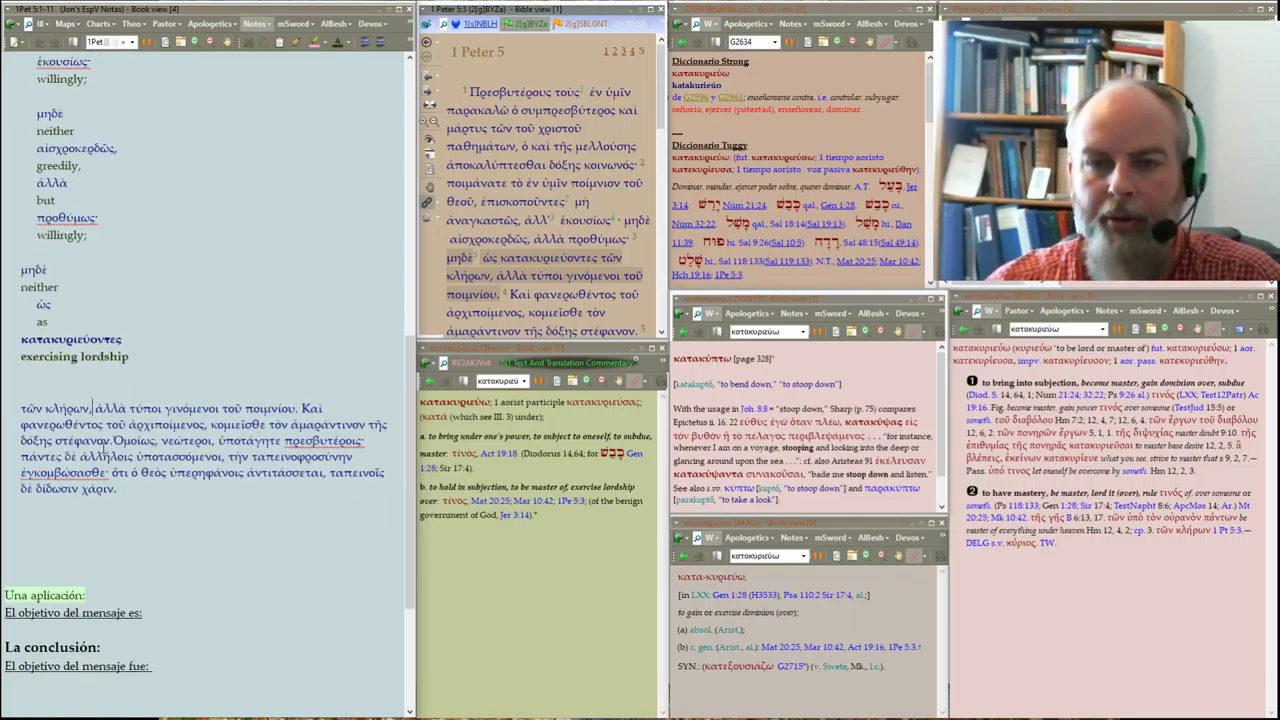
Move τῶν κλήρων, onto the κατακυριεύοντες line and extend the gloss with 'of the'
{"action": "key", "text": "Return"}
{"action": "key", "text": "Return"}
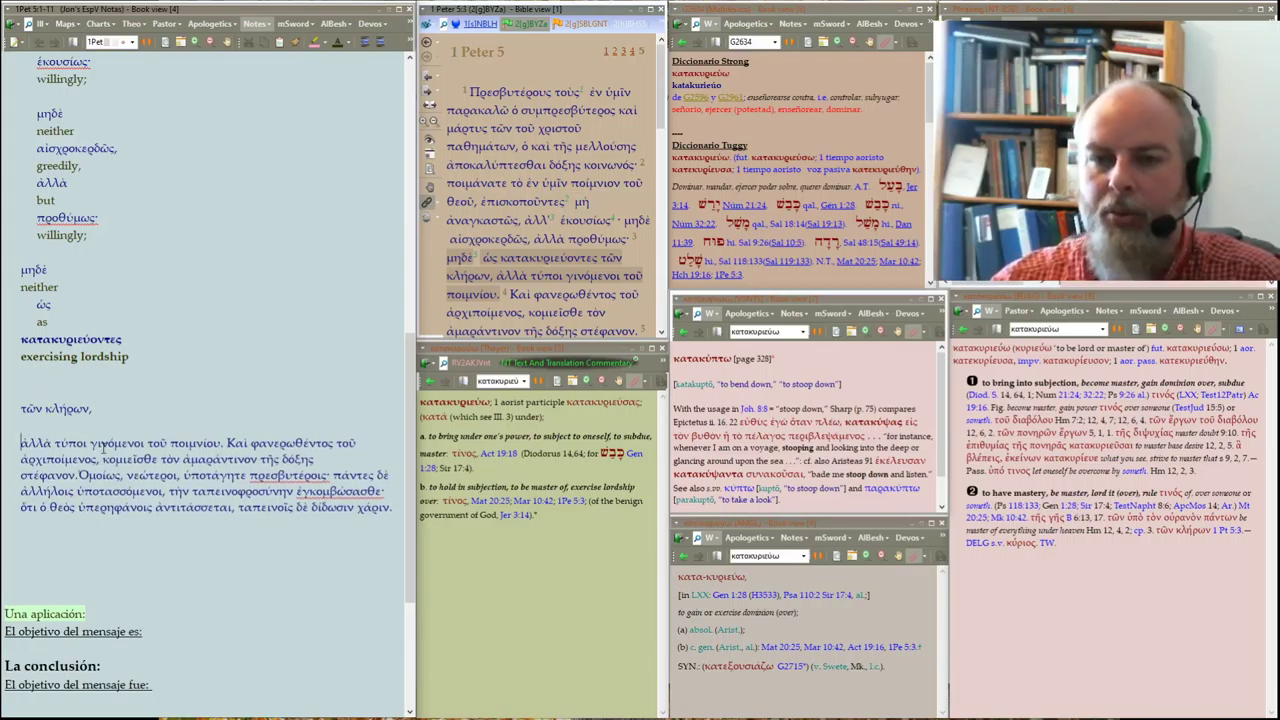
{"action": "key", "text": "Delete"}
{"action": "key", "text": "Delete"}
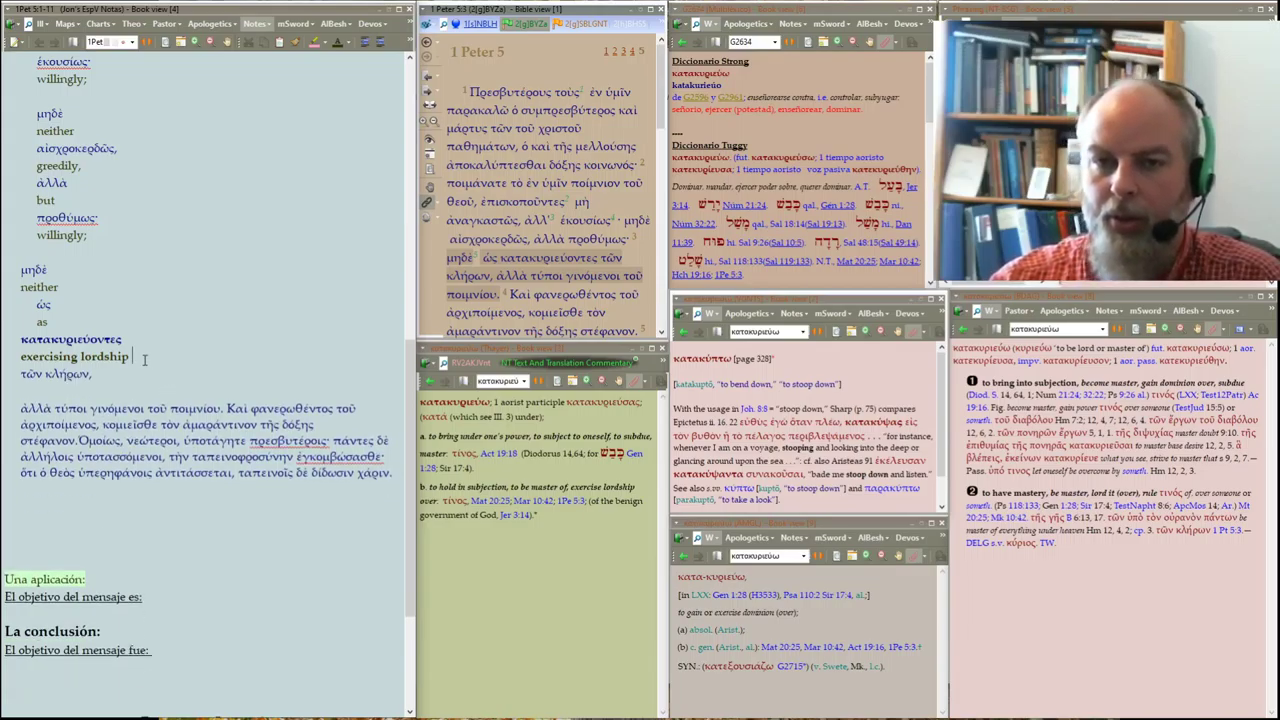
{"action": "left_click_drag", "start_coordinate": [97, 376], "coordinate": [20, 376]}
{"action": "key", "text": "ctrl+c"}
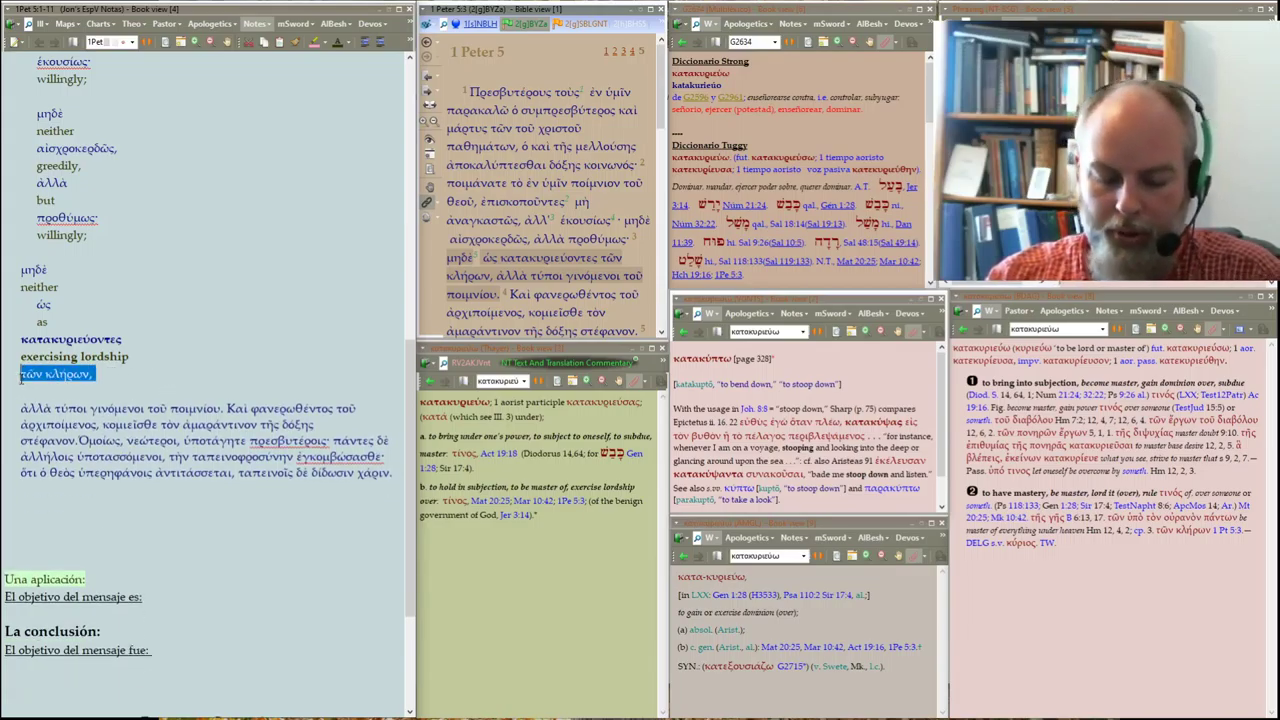
{"action": "key", "text": "Delete"}
{"action": "key", "text": "ctrl+v"}
{"action": "left_click", "coordinate": [133, 356]}
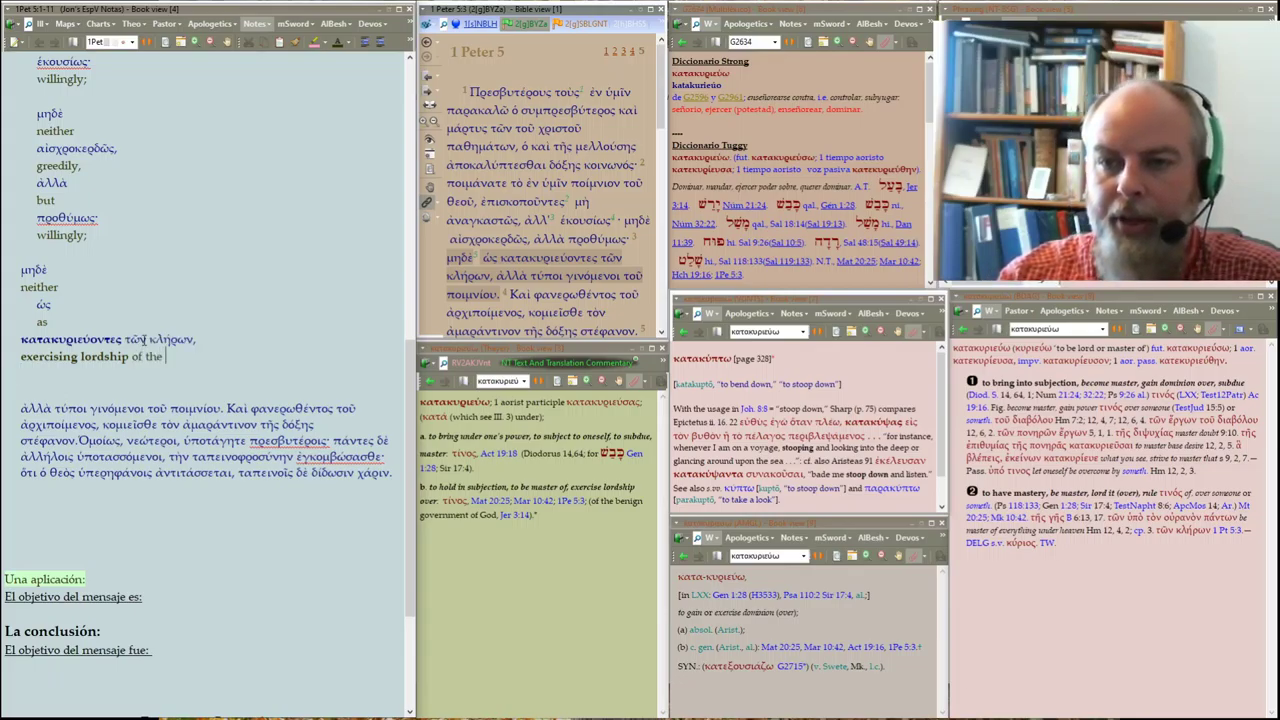
{"action": "type", "text": "of the"}
Check κλῆρος in the lexicons and complete the gloss as 'exercising lordship of the inheritances,'
{"action": "scroll", "coordinate": [170, 353], "scroll_direction": "up", "scroll_amount": 3}
{"action": "scroll", "coordinate": [170, 352], "scroll_direction": "up", "scroll_amount": 3}
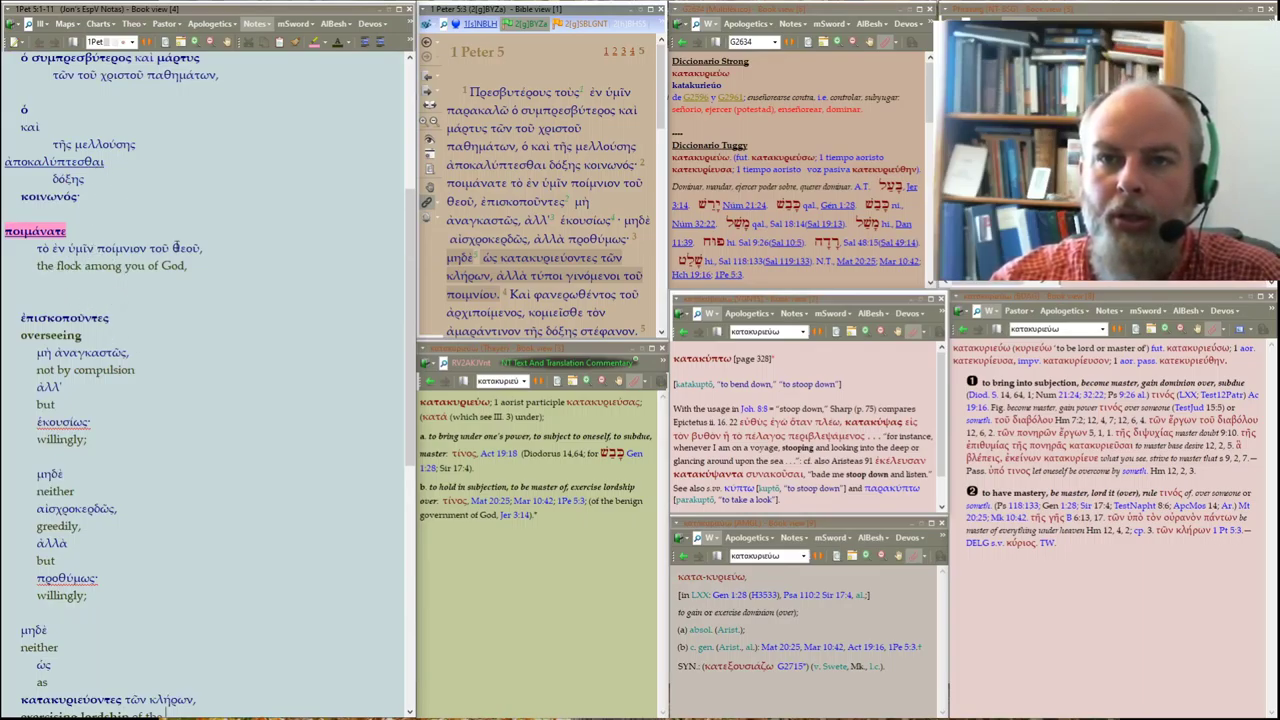
{"action": "scroll", "coordinate": [185, 260], "scroll_direction": "down", "scroll_amount": 6}
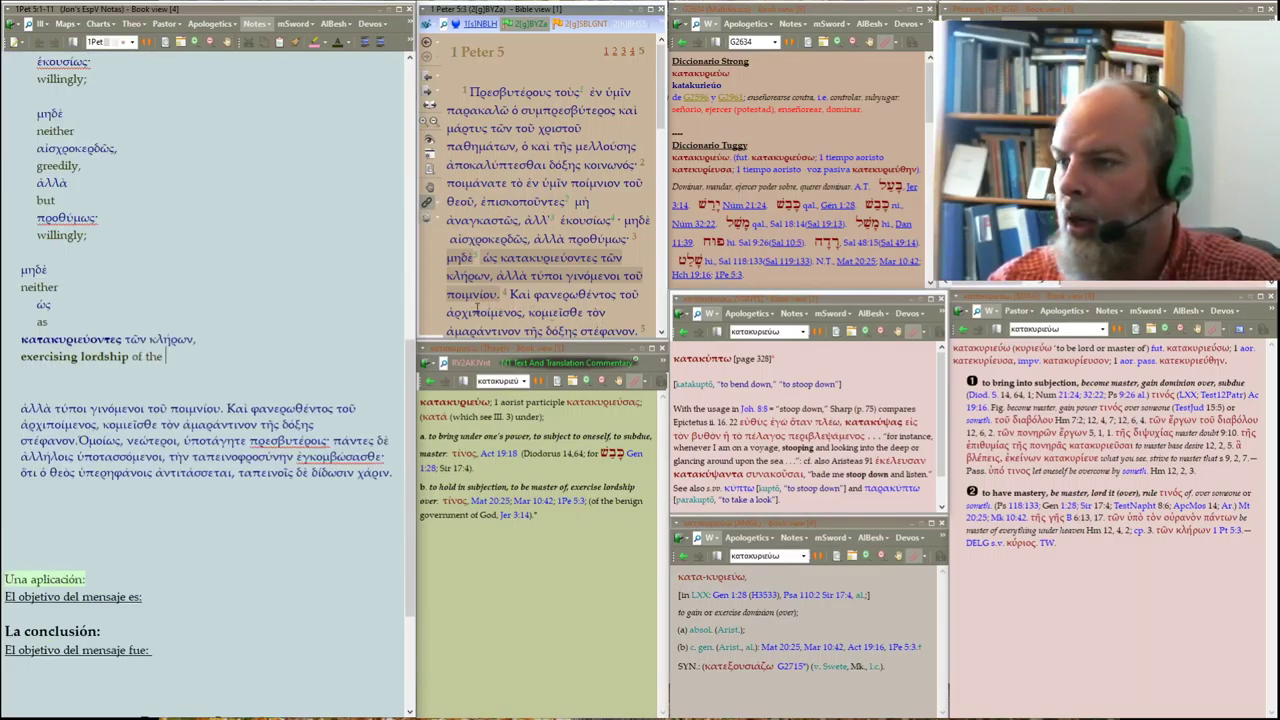
{"action": "left_click", "coordinate": [456, 273]}
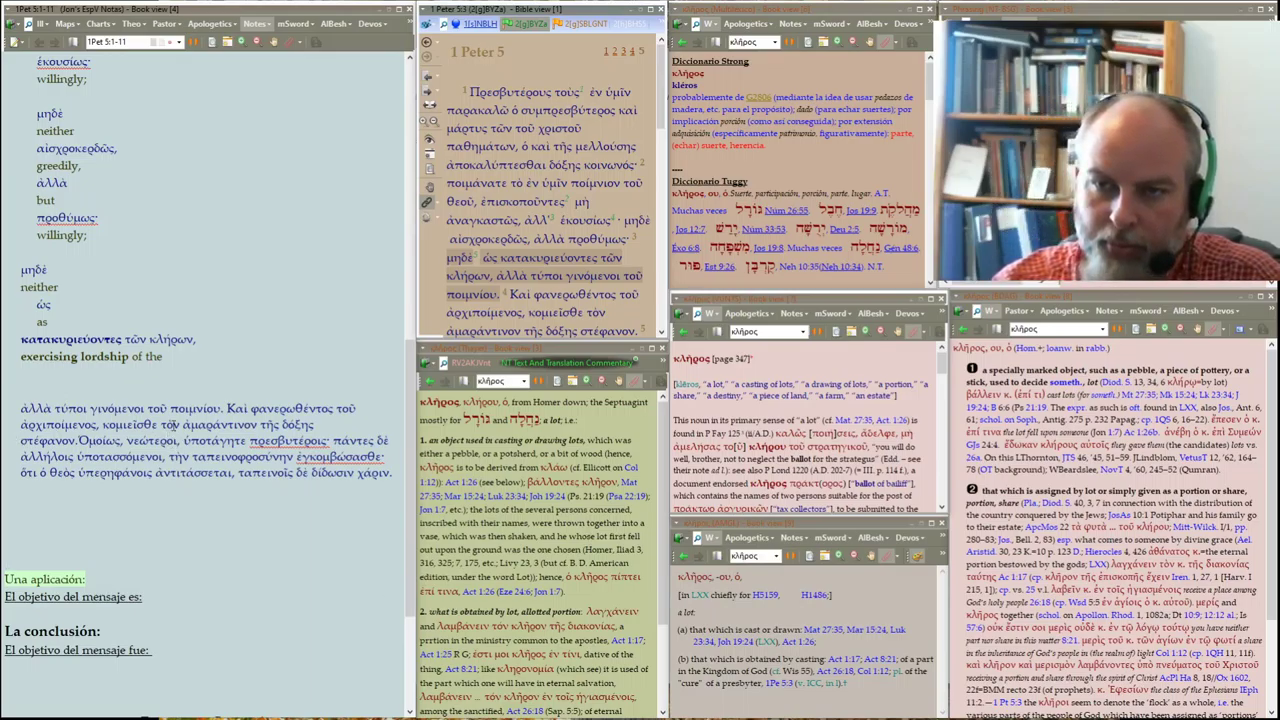
{"action": "left_click", "coordinate": [185, 355]}
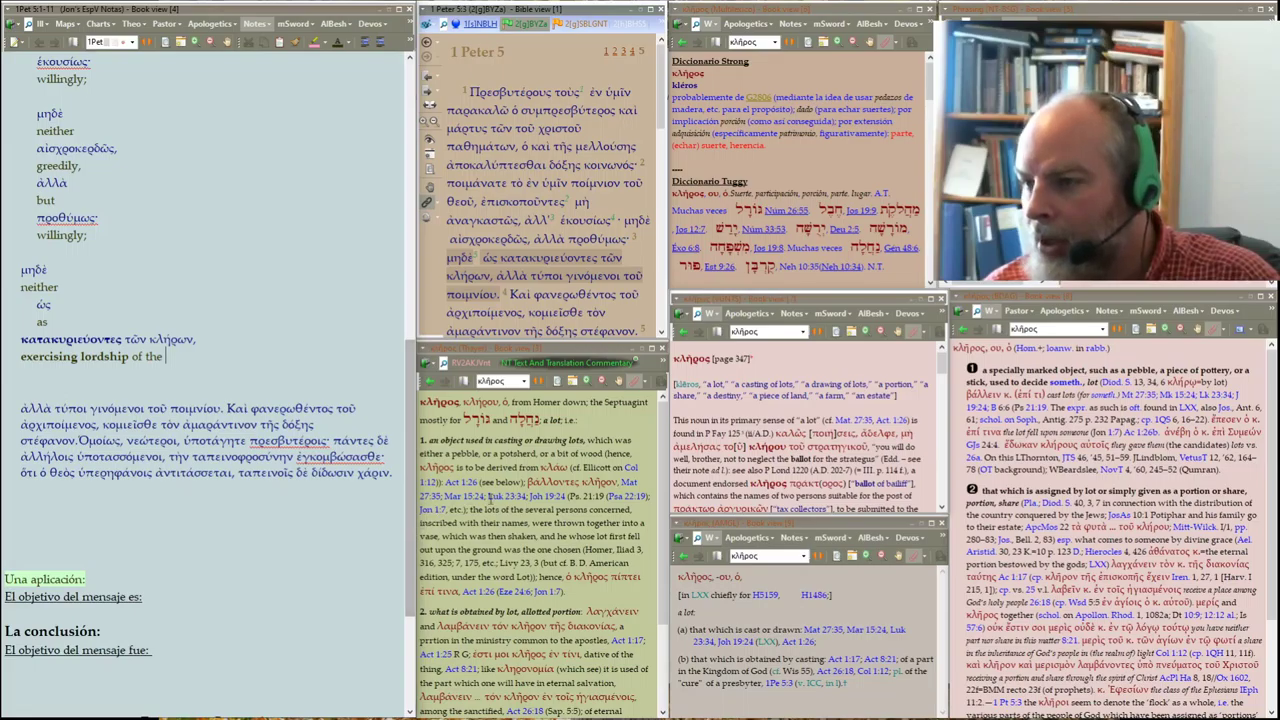
{"action": "left_click", "coordinate": [548, 460]}
{"action": "scroll", "coordinate": [550, 460], "scroll_direction": "down", "scroll_amount": 2}
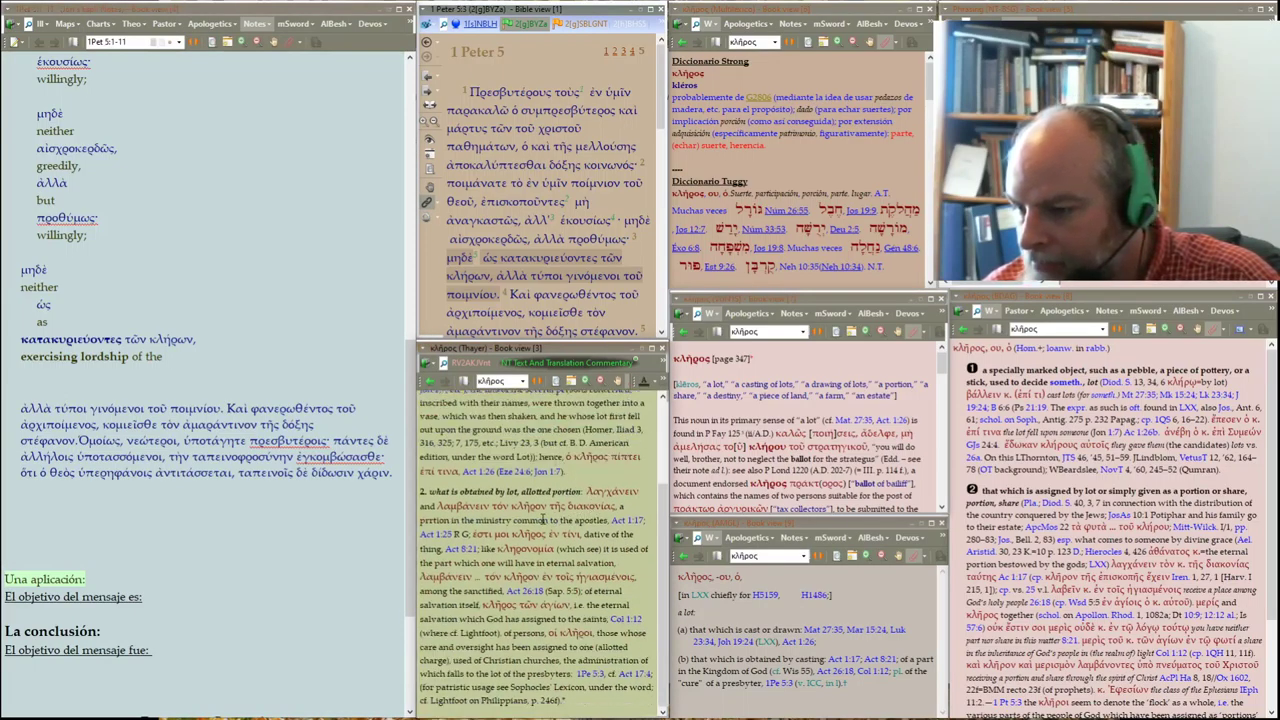
{"action": "scroll", "coordinate": [543, 519], "scroll_direction": "up", "scroll_amount": 2}
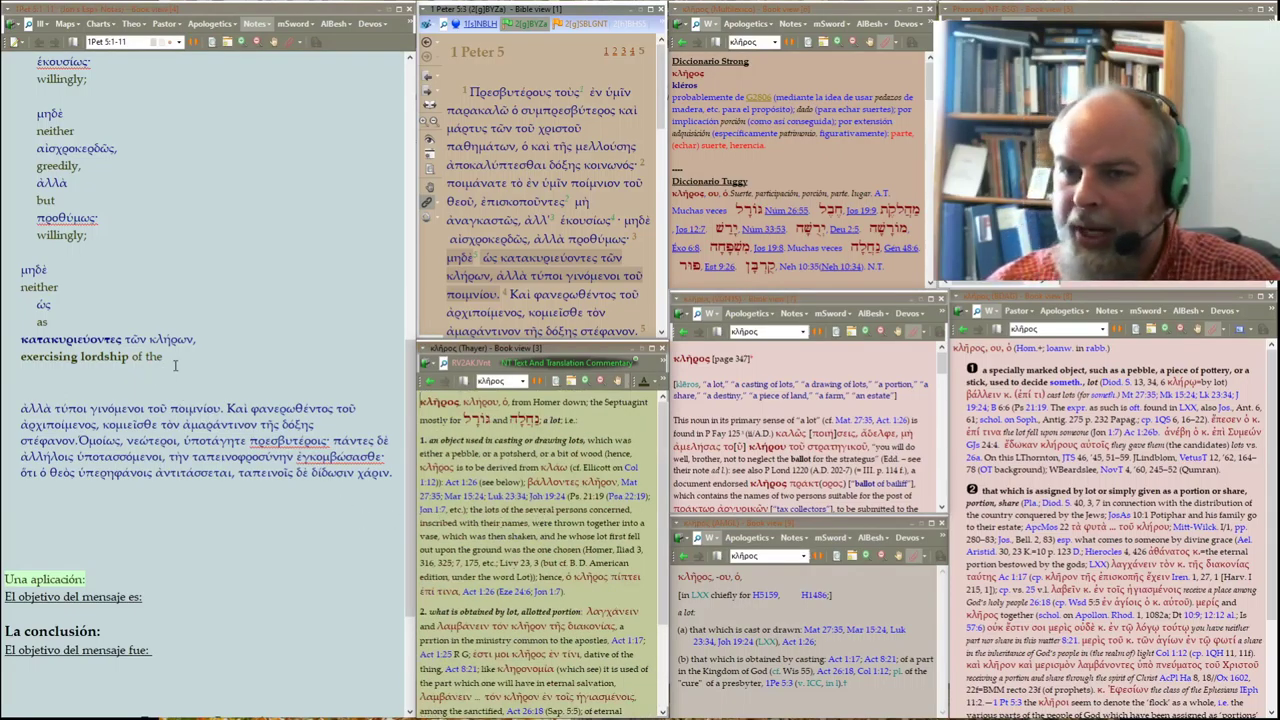
{"action": "left_click", "coordinate": [178, 357]}
{"action": "type", "text": "inheritances"}
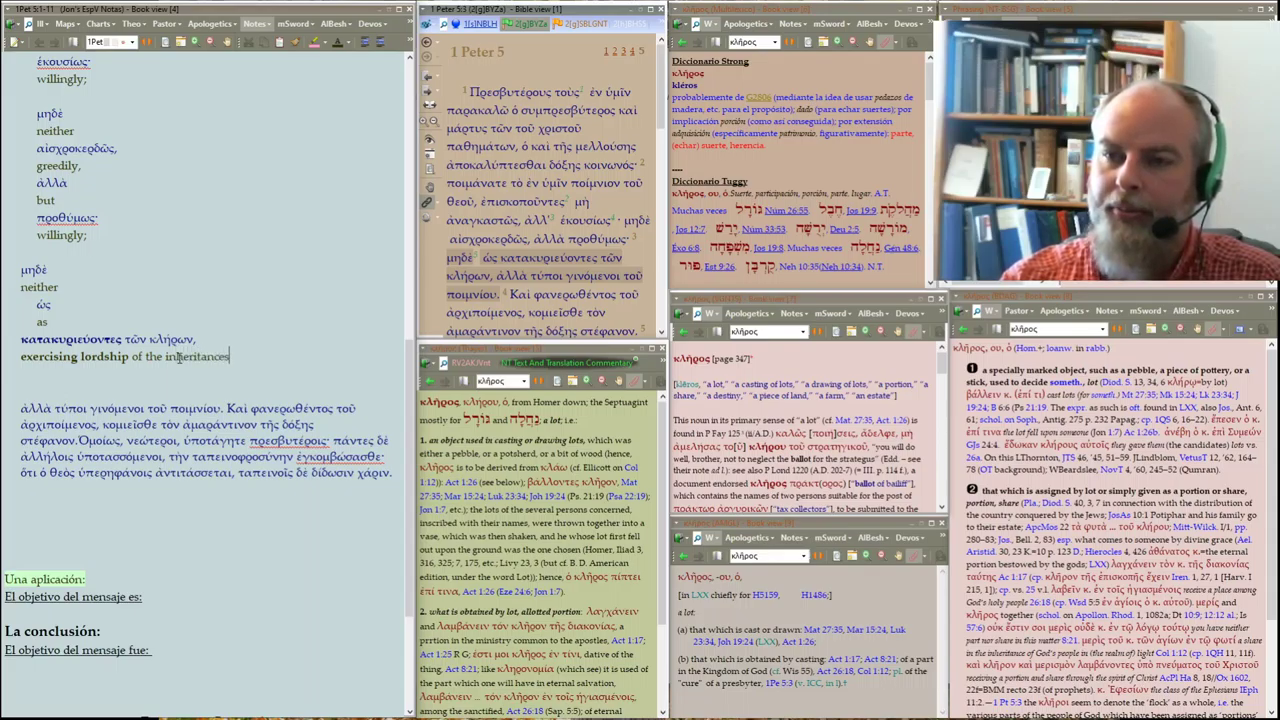
{"action": "type", "text": ","}
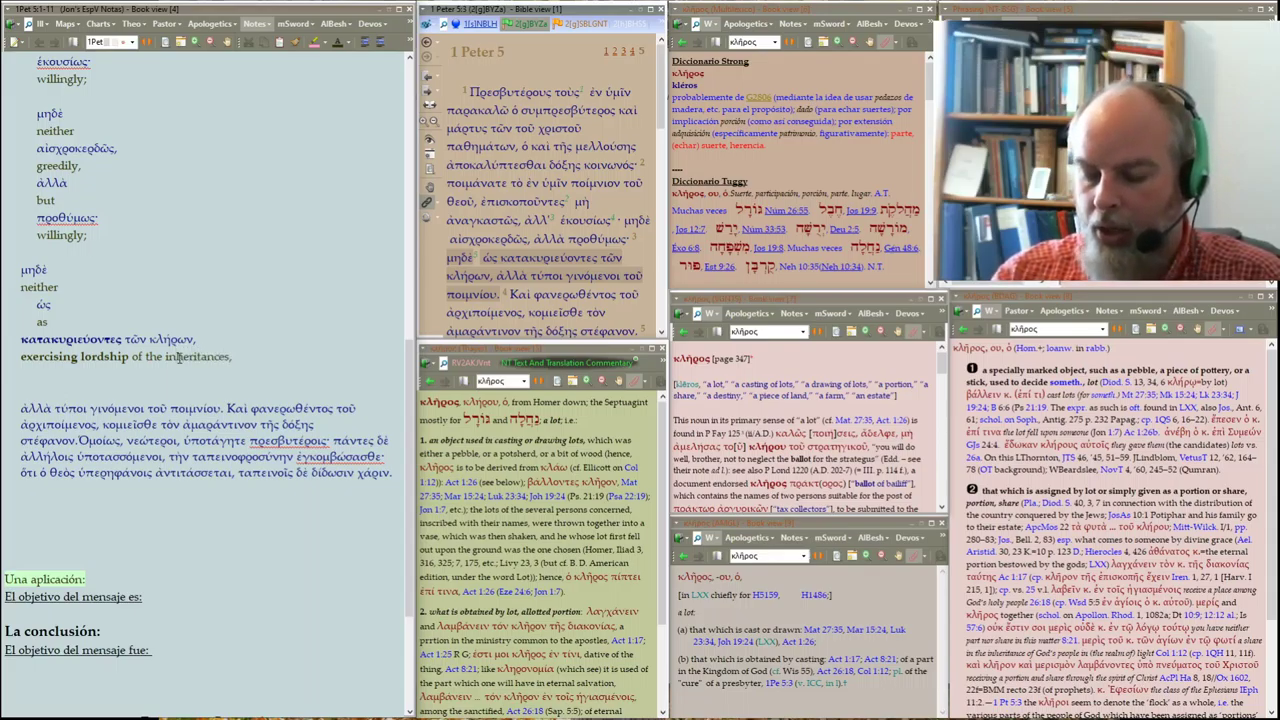
{"action": "key", "text": "Delete"}
{"action": "key", "text": "Delete"}
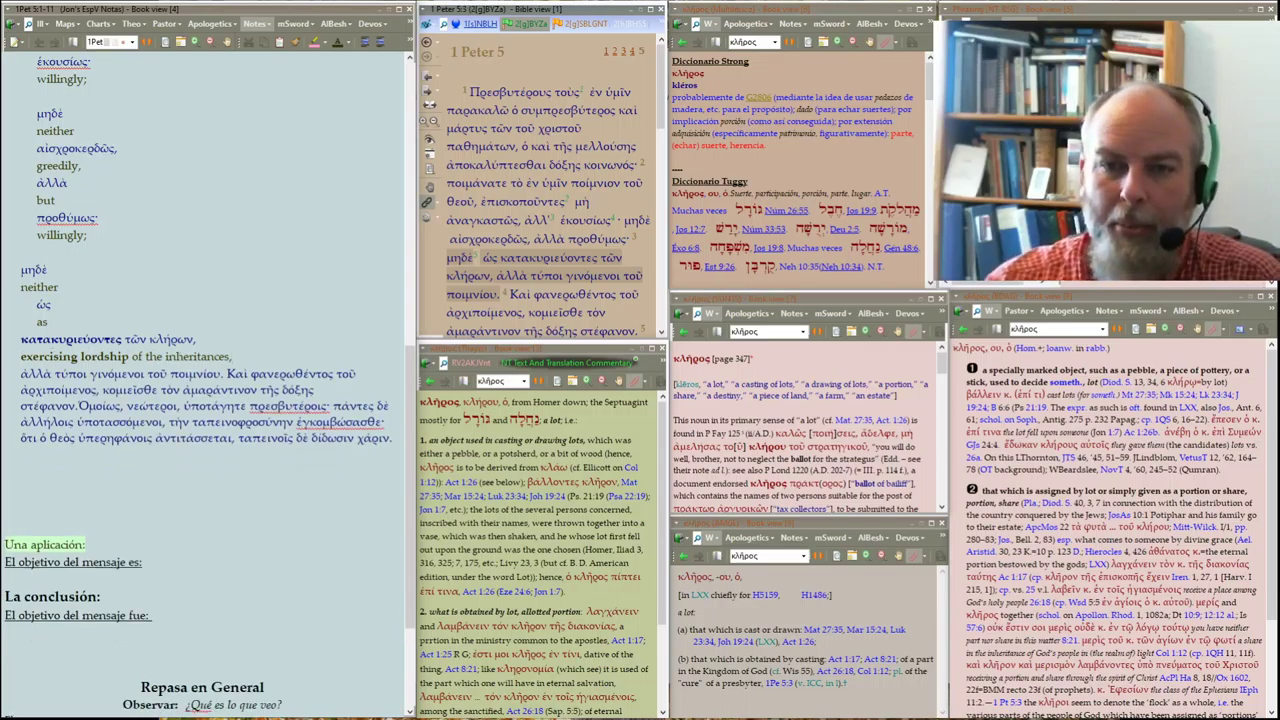
Put ἀλλὰ on its own line with the gloss 'but'
{"action": "left_click", "coordinate": [55, 373]}
{"action": "key", "text": "Return"}
{"action": "key", "text": "Return"}
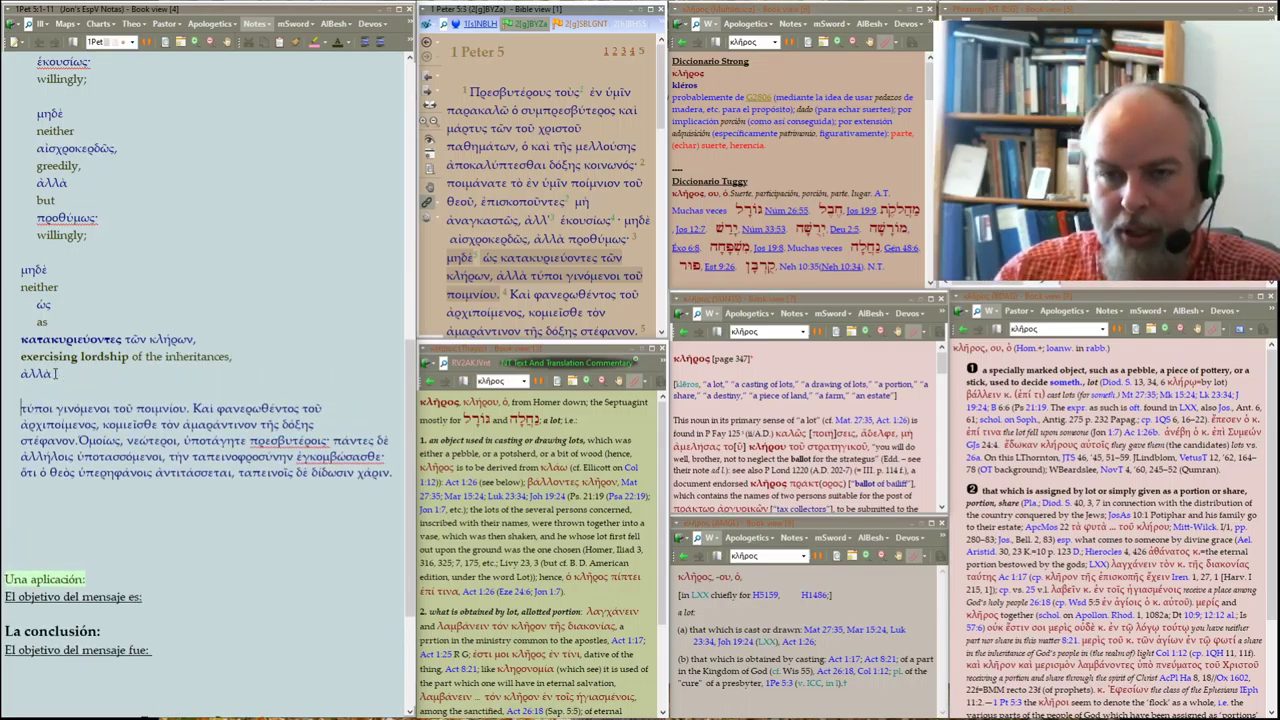
{"action": "type", "text": "but"}
{"action": "key", "text": "shift+Home"}
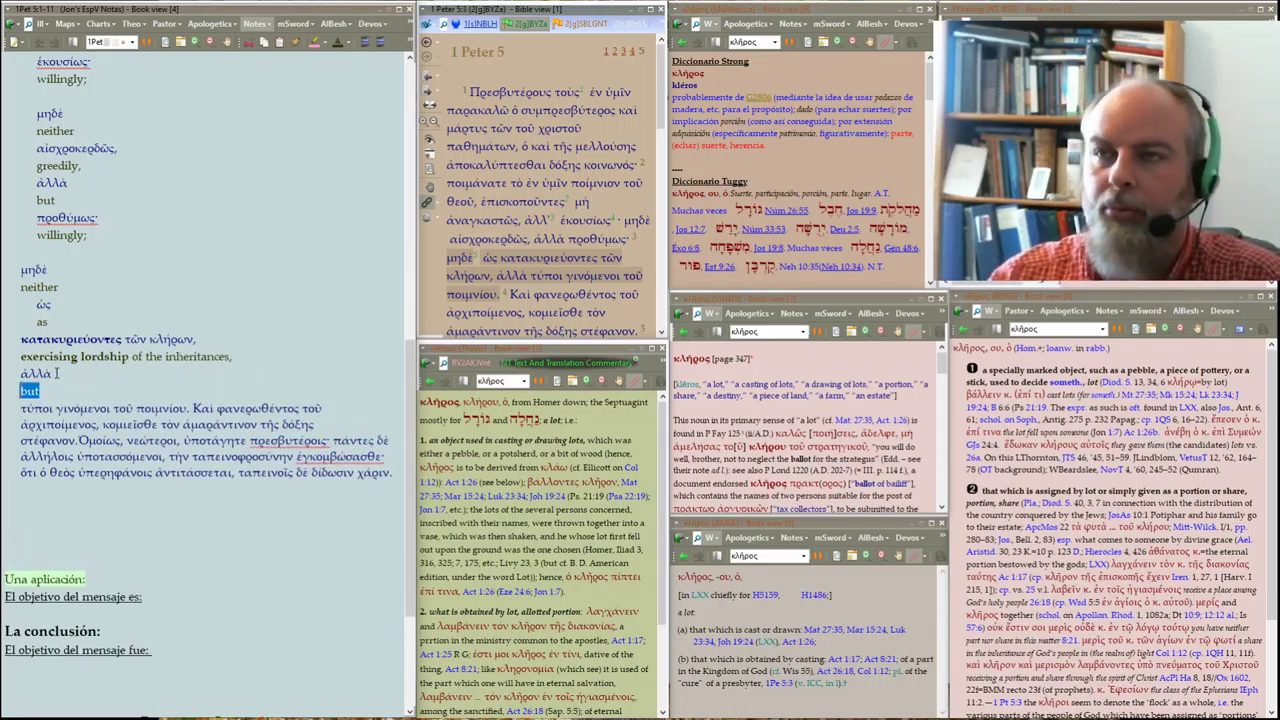
{"action": "double_click", "coordinate": [66, 217]}
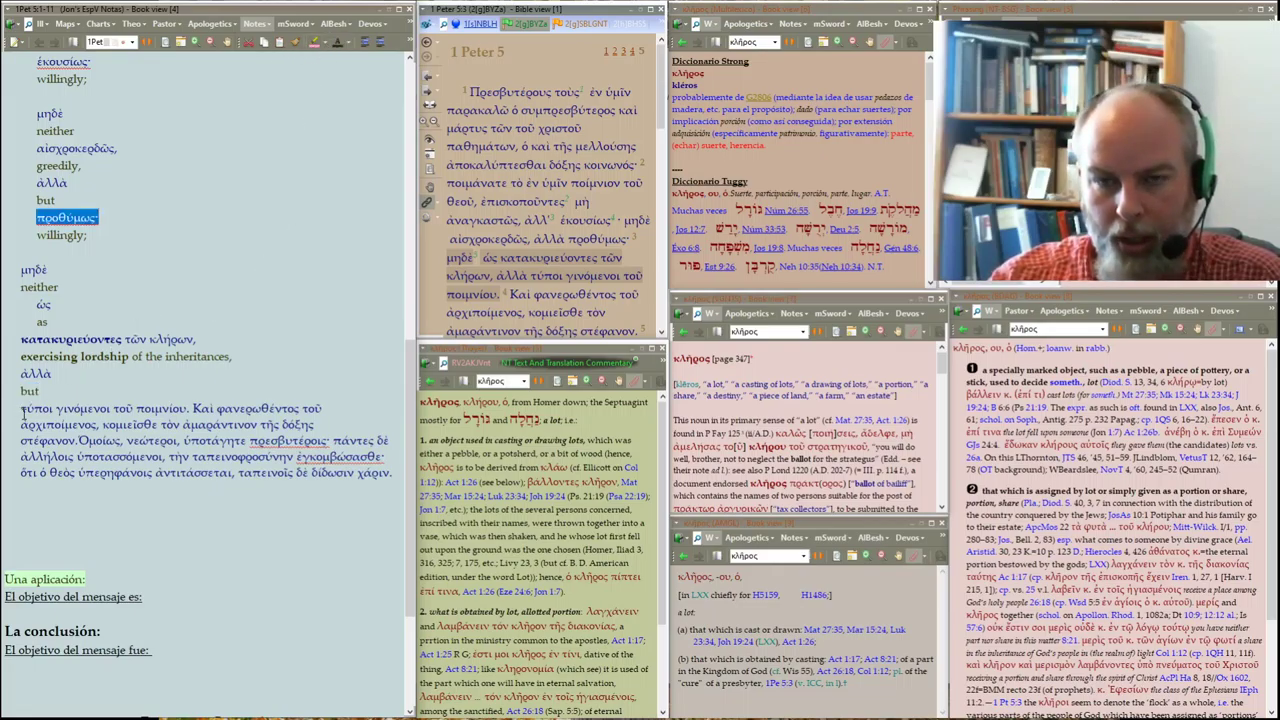
Put τύποι γινόμενοι τοῦ ποιμνίου on its own line, bold τύποι, and separate the Καὶ φανερωθέντος paragraph
{"action": "left_click", "coordinate": [52, 408]}
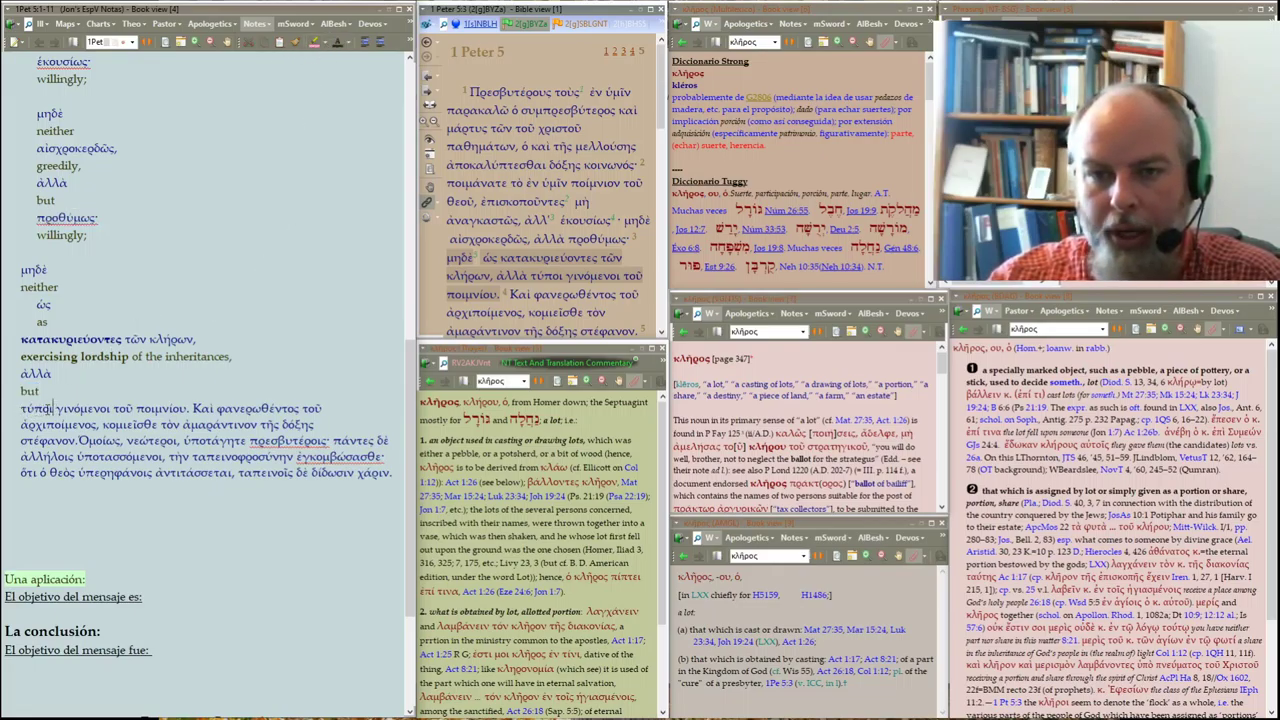
{"action": "key", "text": "Return"}
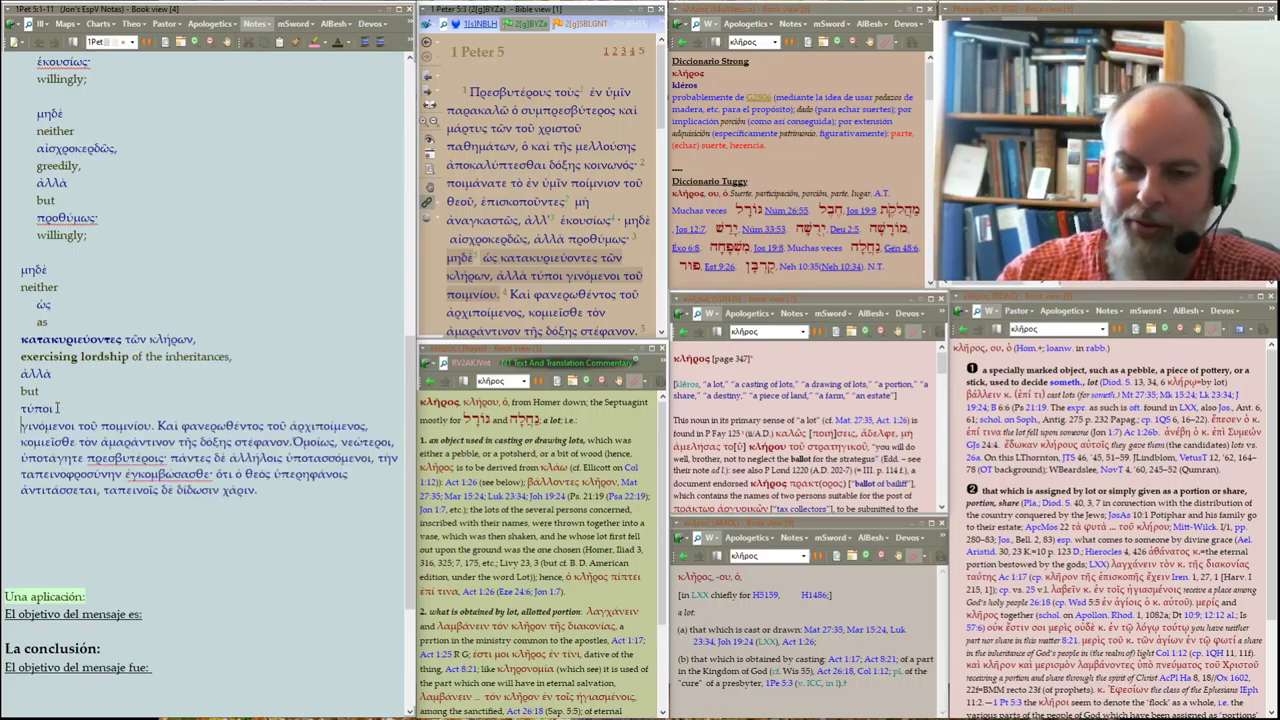
{"action": "double_click", "coordinate": [52, 408]}
{"action": "key", "text": "Up"}
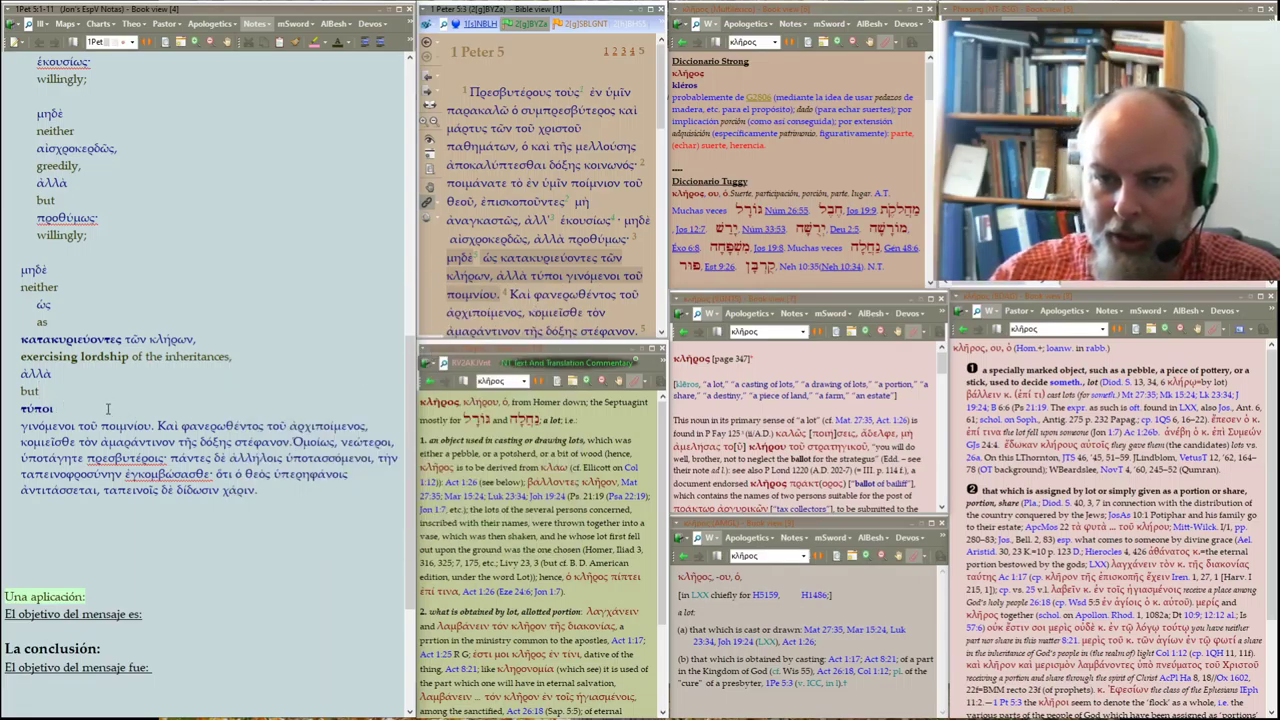
{"action": "key", "text": "Delete"}
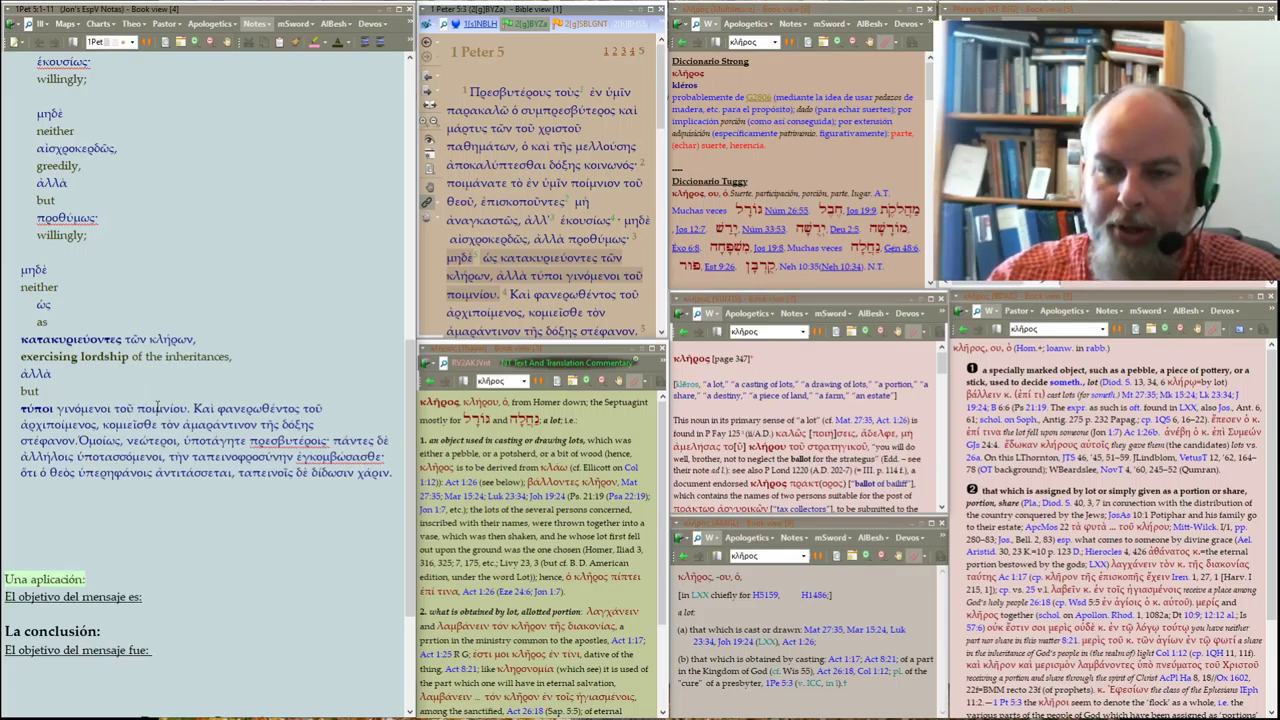
{"action": "left_click", "coordinate": [197, 408]}
{"action": "key", "text": "Return"}
{"action": "key", "text": "Return"}
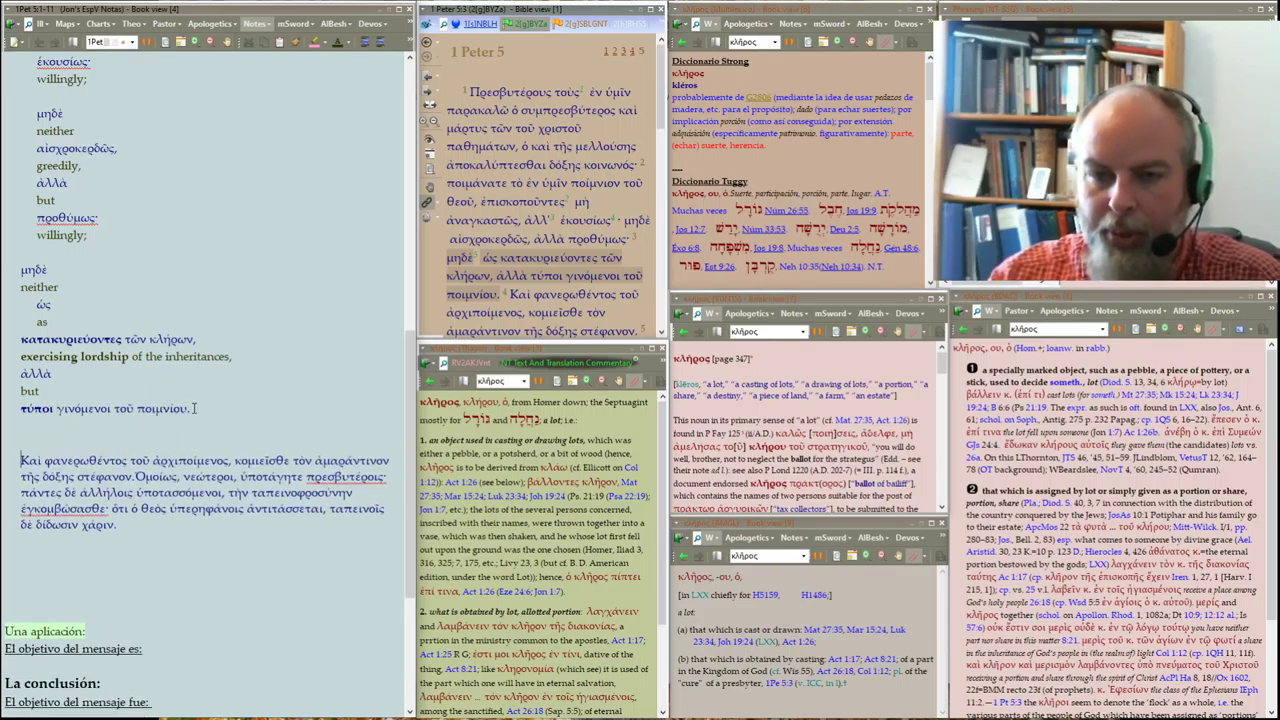
{"action": "key", "text": "Return"}
{"action": "key", "text": "Return"}
Bold γινόμενοι and look up ποιμνίου and τύποι in the lexicons
{"action": "double_click", "coordinate": [80, 408]}
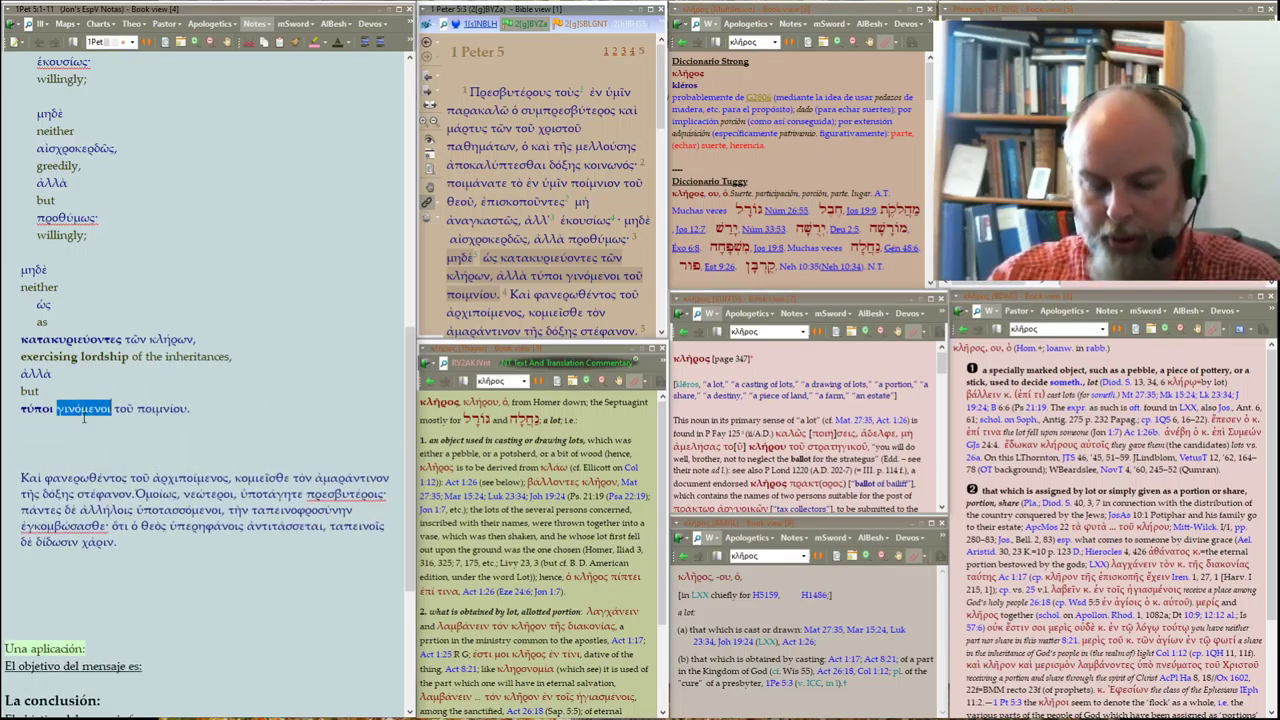
{"action": "key", "text": "ctrl+b"}
{"action": "left_click", "coordinate": [203, 411]}
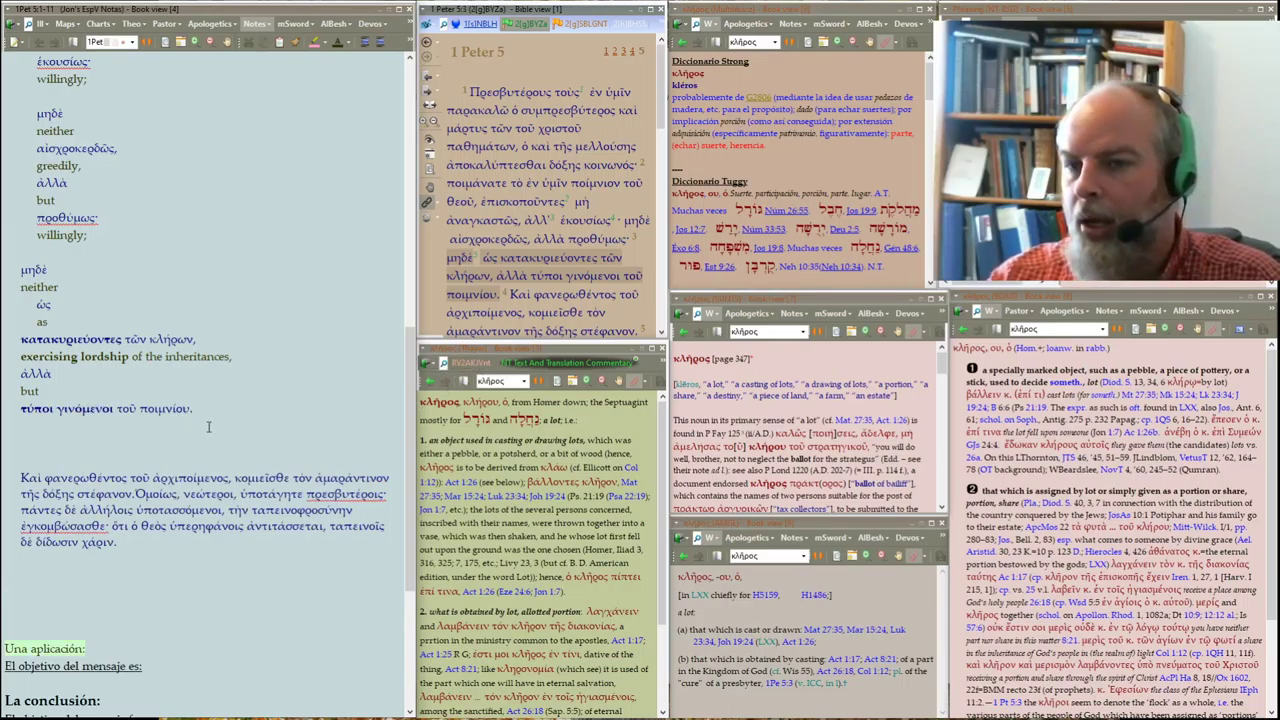
{"action": "left_click", "coordinate": [480, 295]}
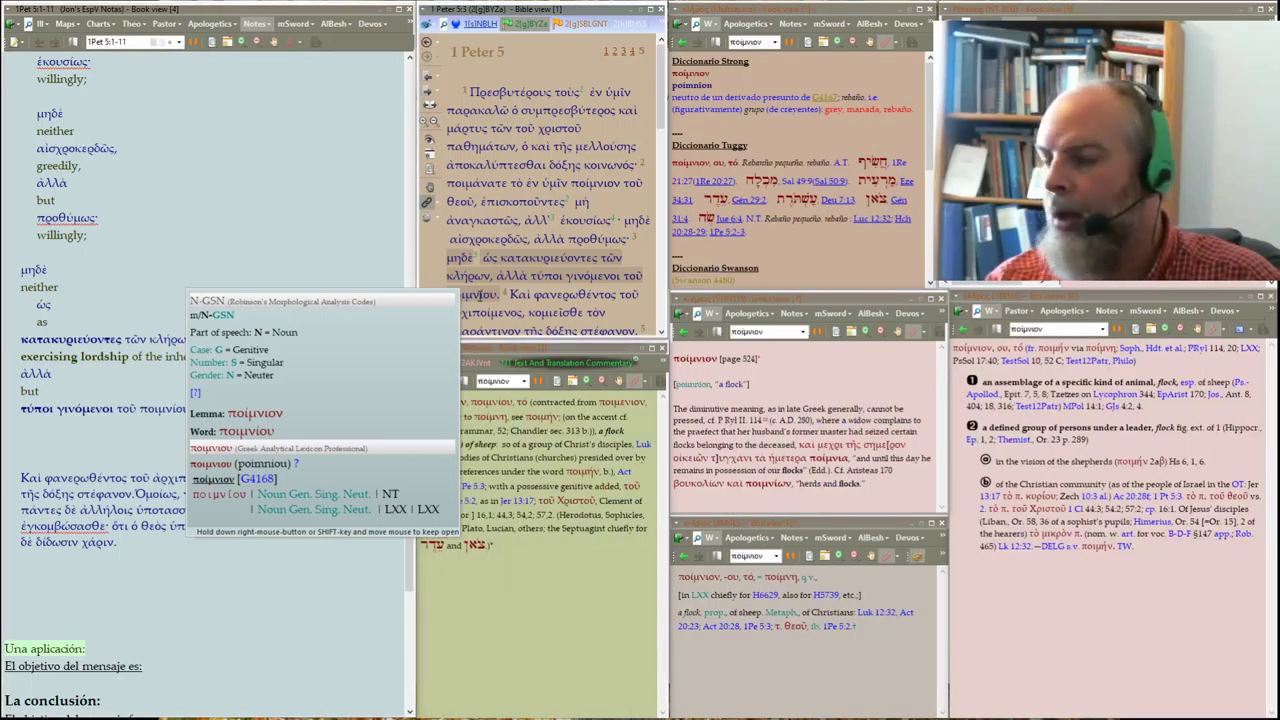
{"action": "left_click", "coordinate": [204, 409]}
{"action": "mouse_move", "coordinate": [543, 276]}
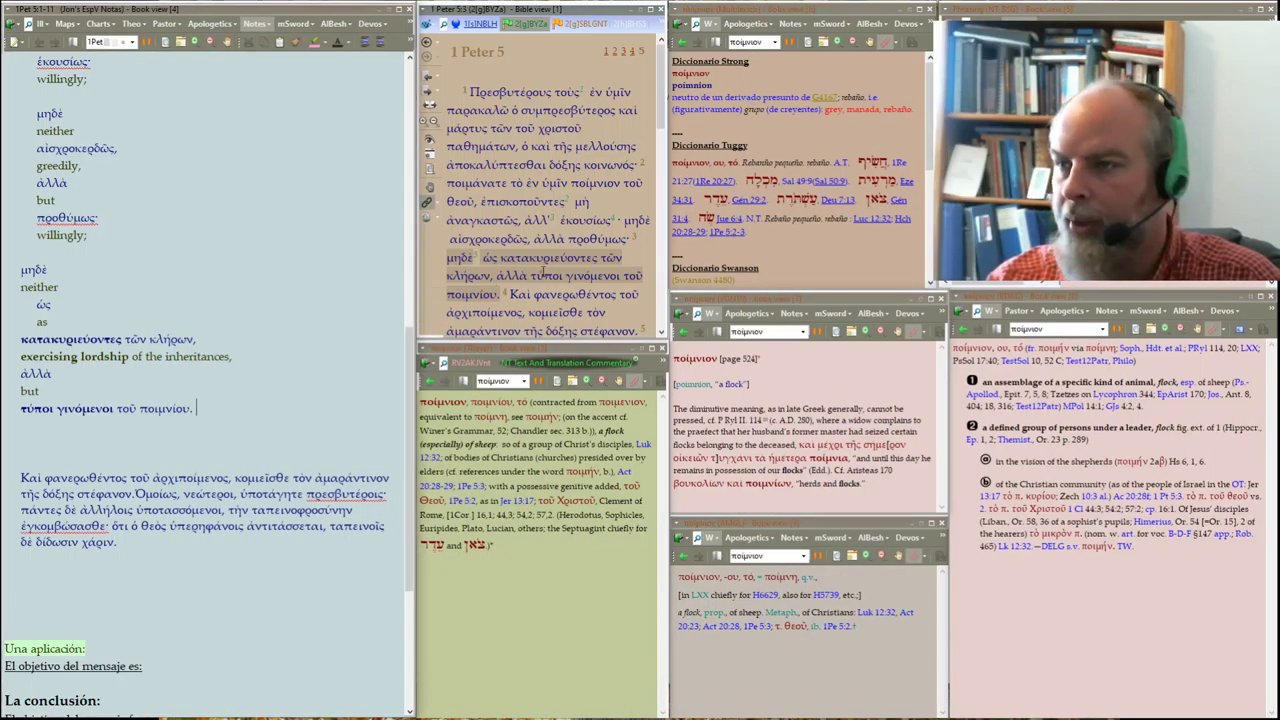
{"action": "left_click", "coordinate": [538, 276]}
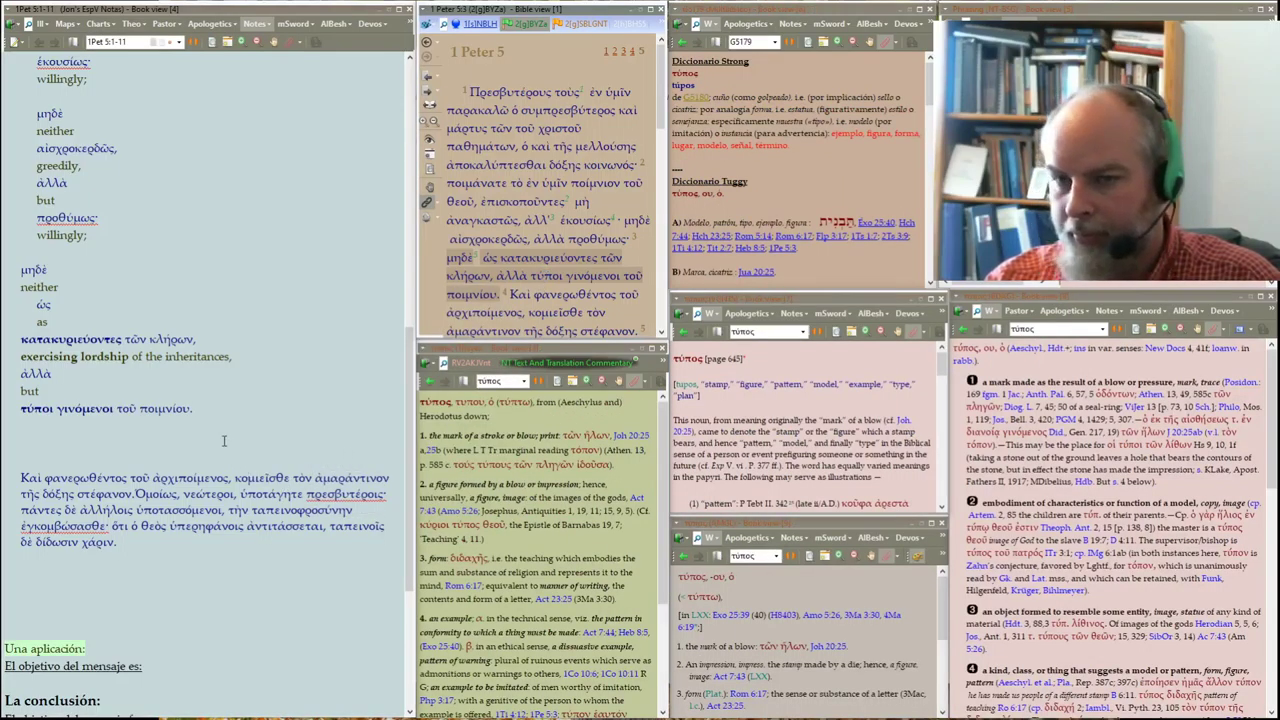
Add the gloss 'examples being of the flock.' beneath τύποι γινόμενοι τοῦ ποιμνίου
{"action": "left_click", "coordinate": [208, 407]}
{"action": "key", "text": "Return"}
{"action": "type", "text": "exa"}
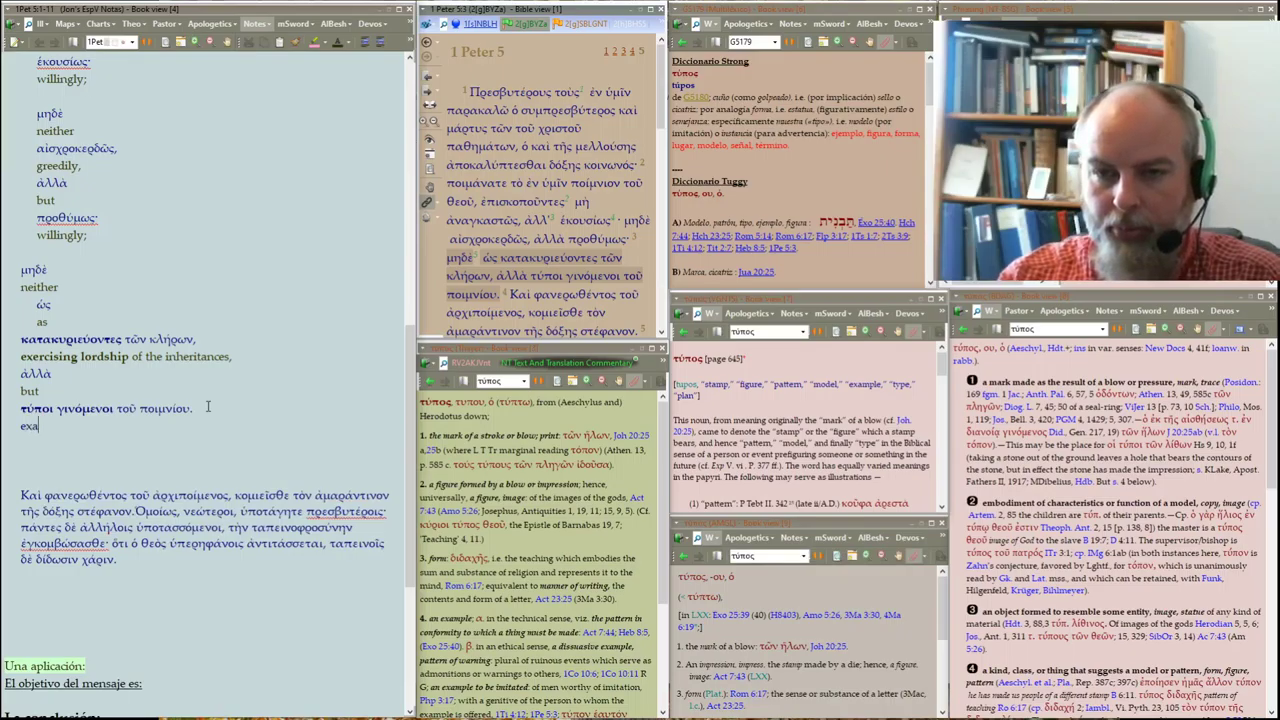
{"action": "type", "text": "mples"}
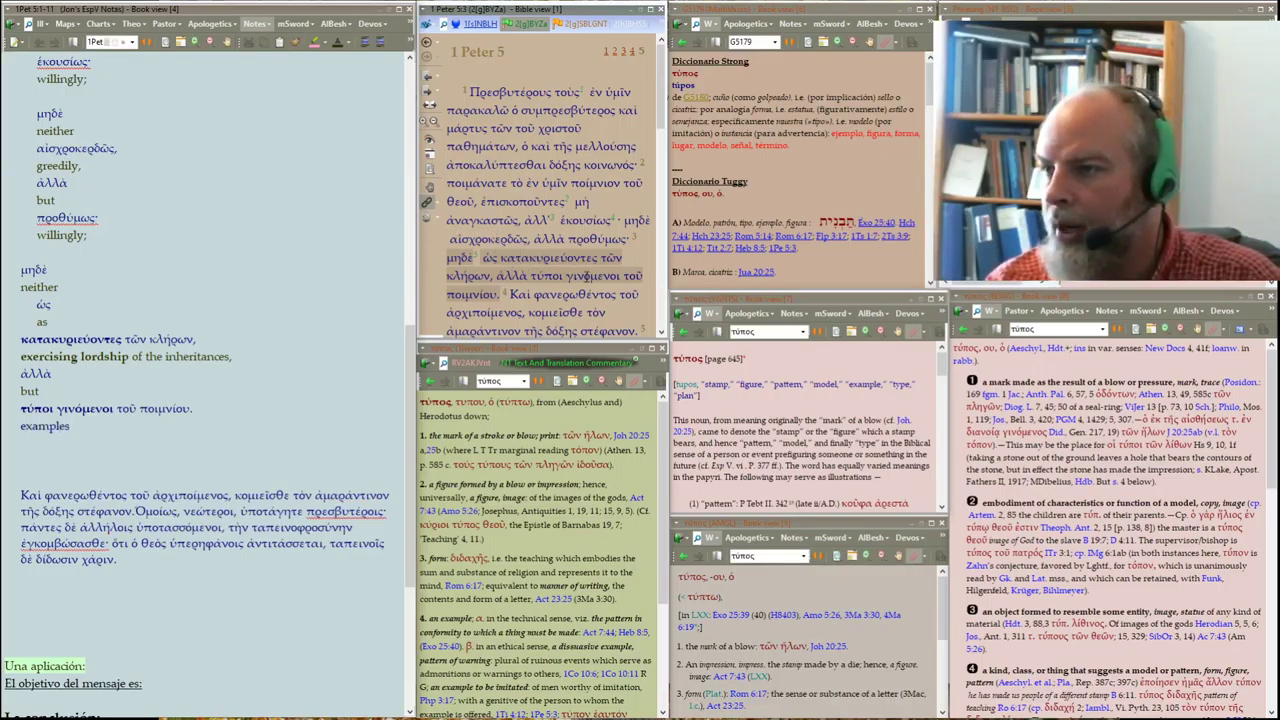
{"action": "mouse_move", "coordinate": [615, 275]}
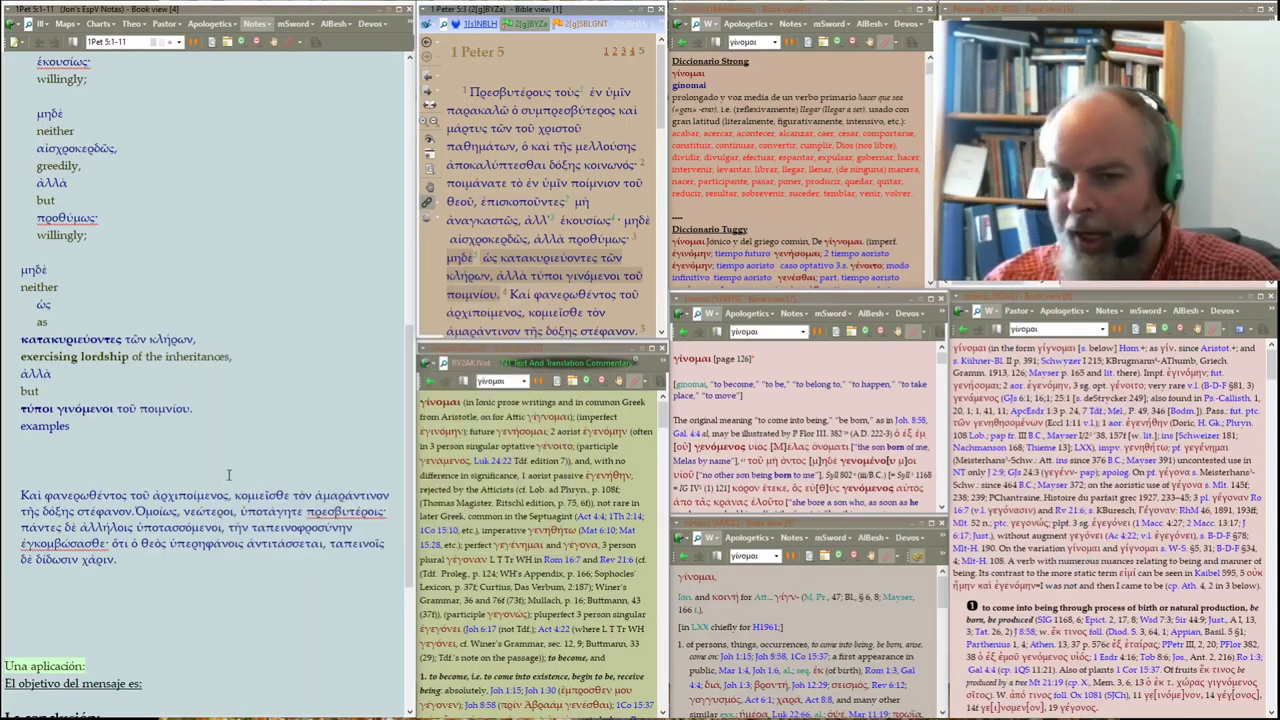
{"action": "left_click", "coordinate": [71, 427]}
{"action": "type", "text": "bn"}
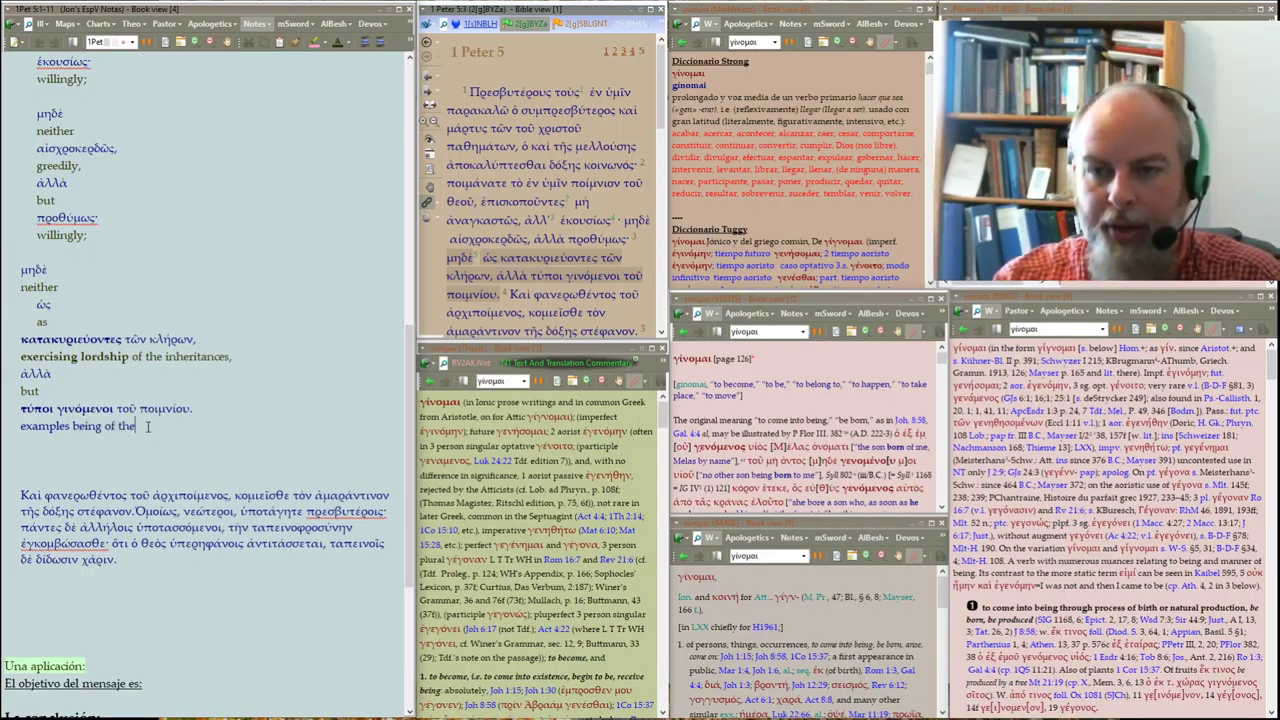
{"action": "triple_click", "coordinate": [148, 426]}
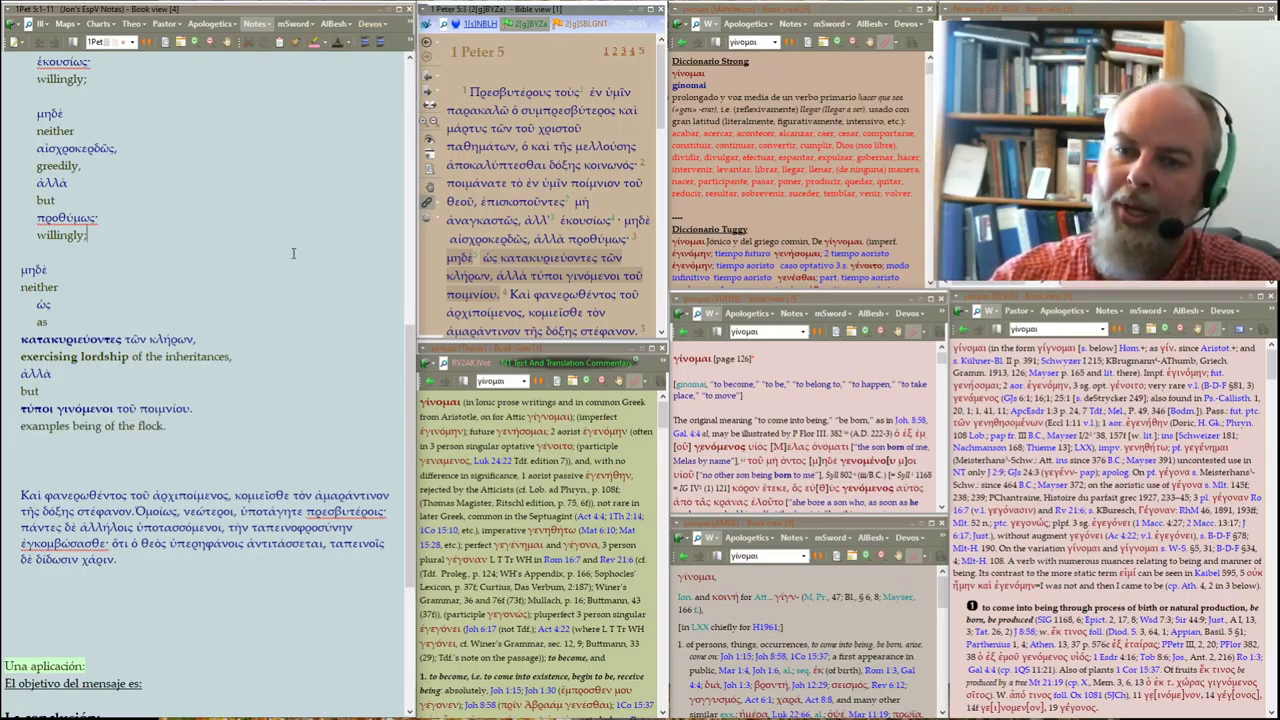
{"action": "scroll", "coordinate": [200, 300], "scroll_direction": "up", "scroll_amount": 3}
{"action": "scroll", "coordinate": [200, 300], "scroll_direction": "up", "scroll_amount": 4}
{"action": "scroll", "coordinate": [200, 327], "scroll_direction": "up", "scroll_amount": 3}
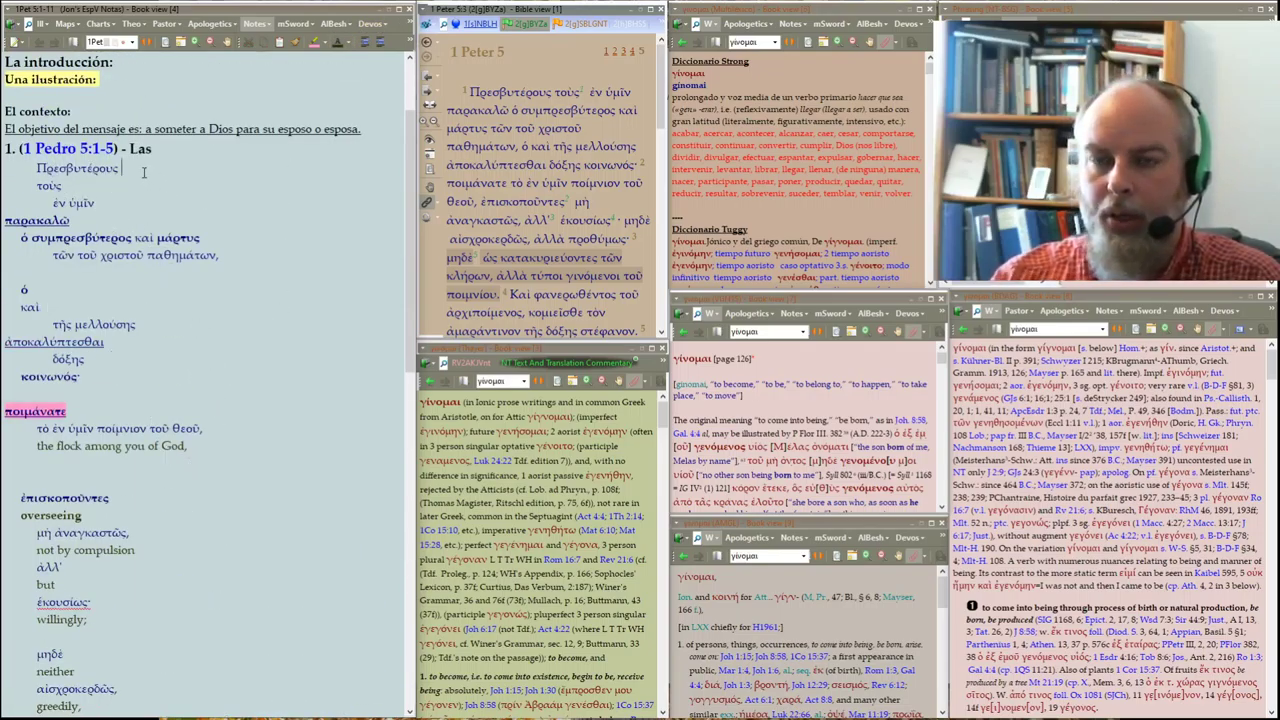
Gloss Πρεσβυτέρους as 'Elders', τοὺς as 'the ones', and ἐν ὑμῖν as 'among you all'
{"action": "key", "text": "Return"}
{"action": "type", "text": "Elders"}
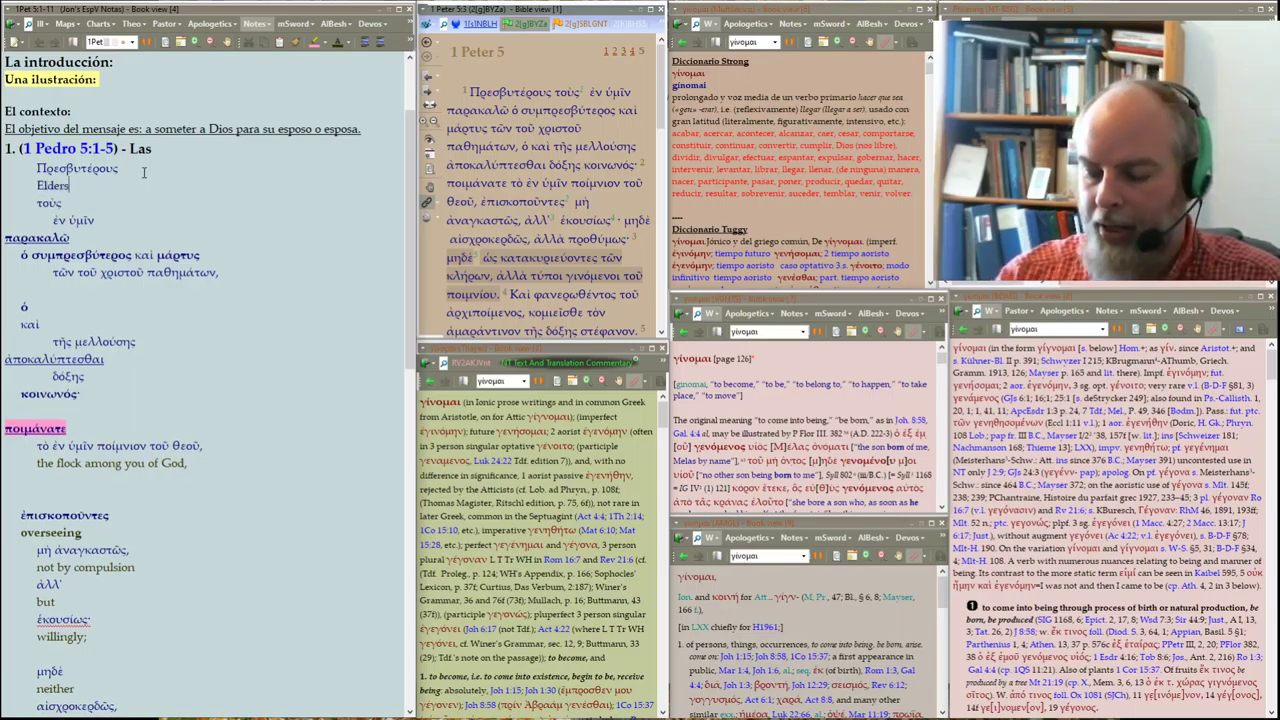
{"action": "key", "text": "shift+Home"}
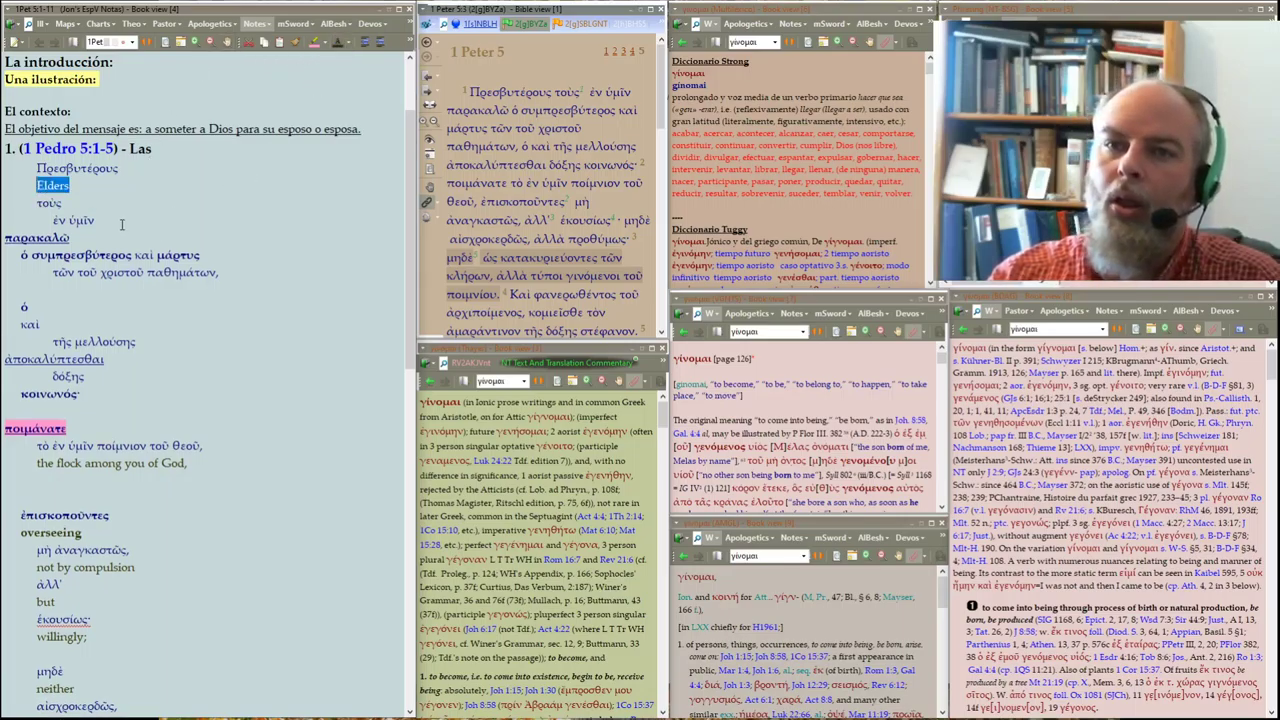
{"action": "left_click", "coordinate": [77, 206]}
{"action": "type", "text": "t"}
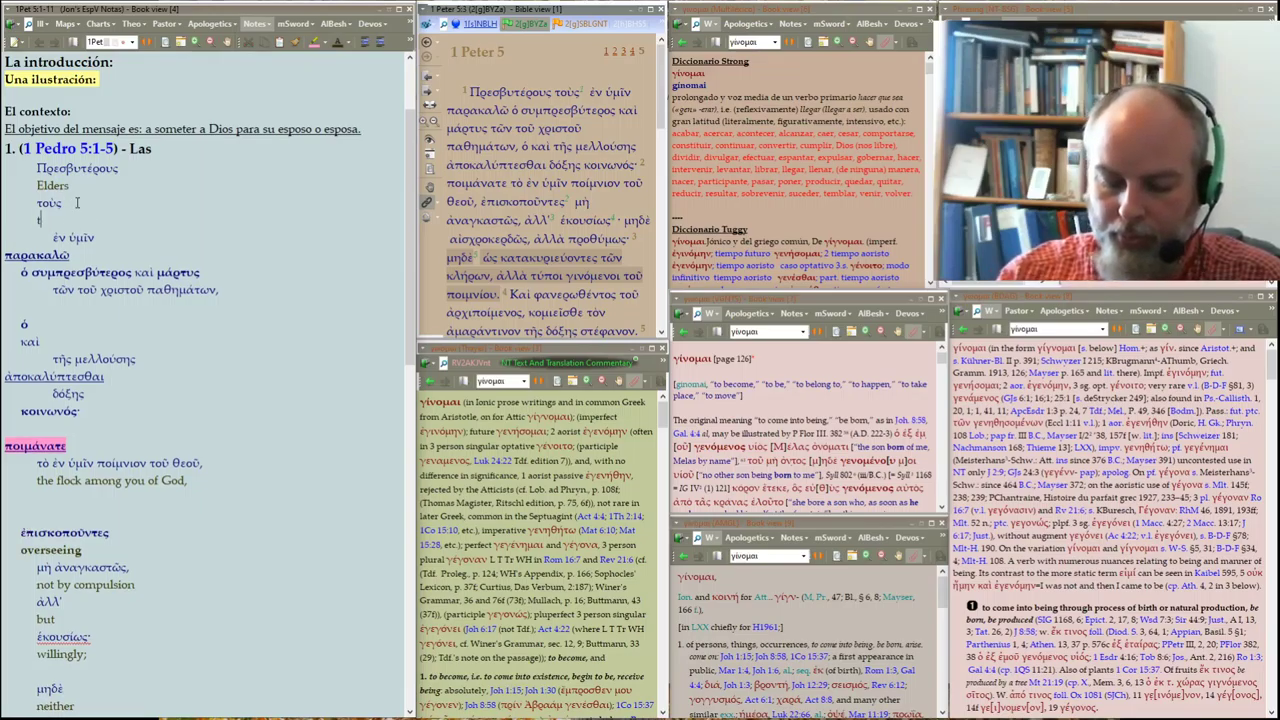
{"action": "key", "text": "Return"}
{"action": "type", "text": "the ones"}
{"action": "key", "text": "shift+Home"}
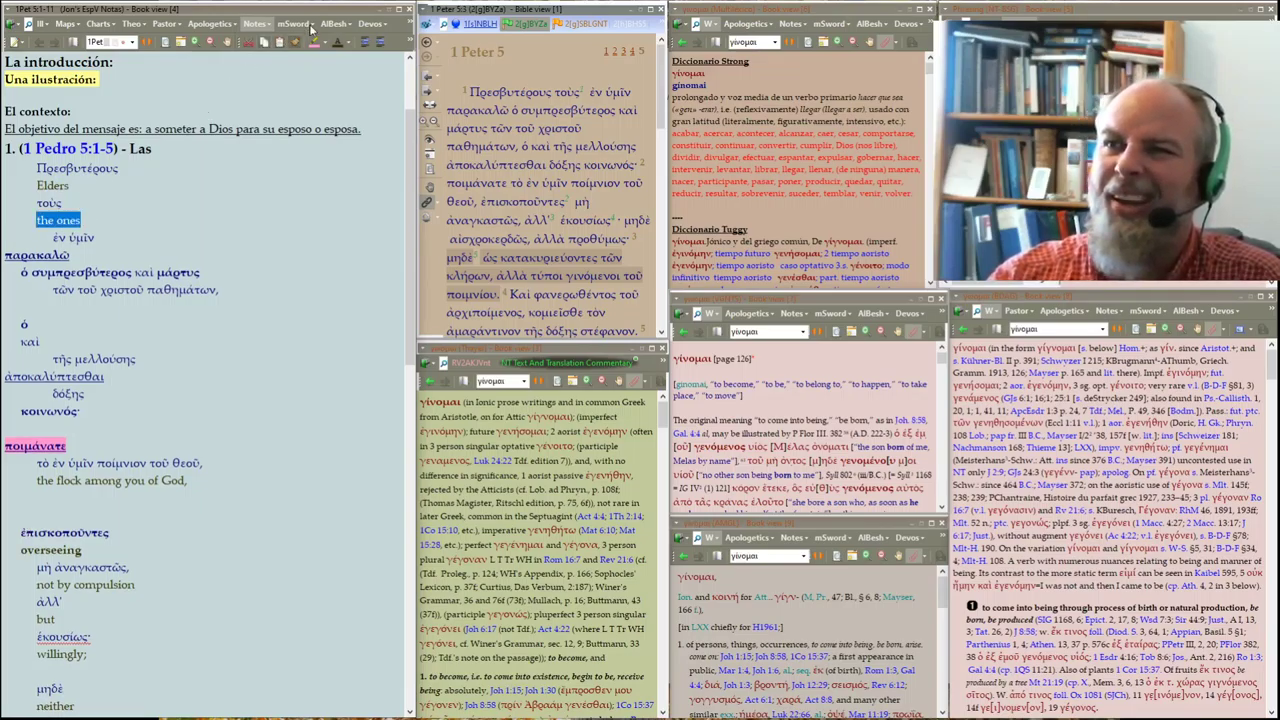
{"action": "left_click", "coordinate": [132, 242]}
{"action": "key", "text": "Return"}
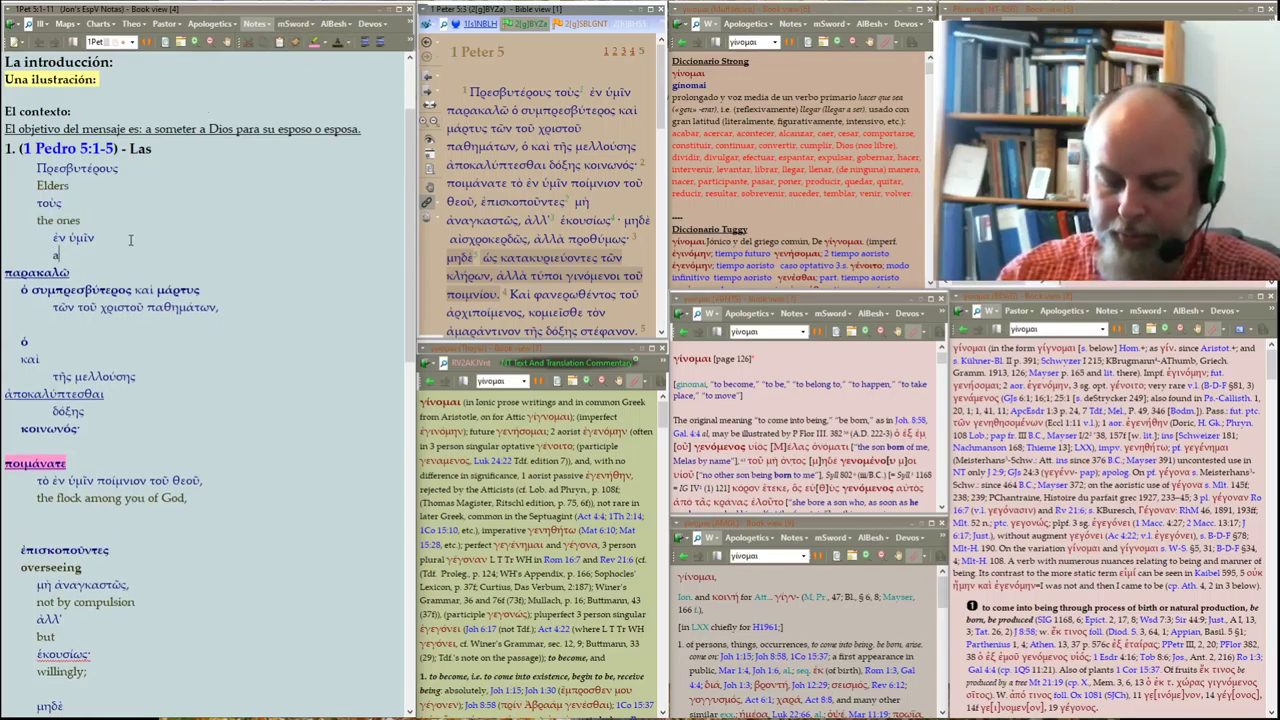
{"action": "type", "text": "among you all"}
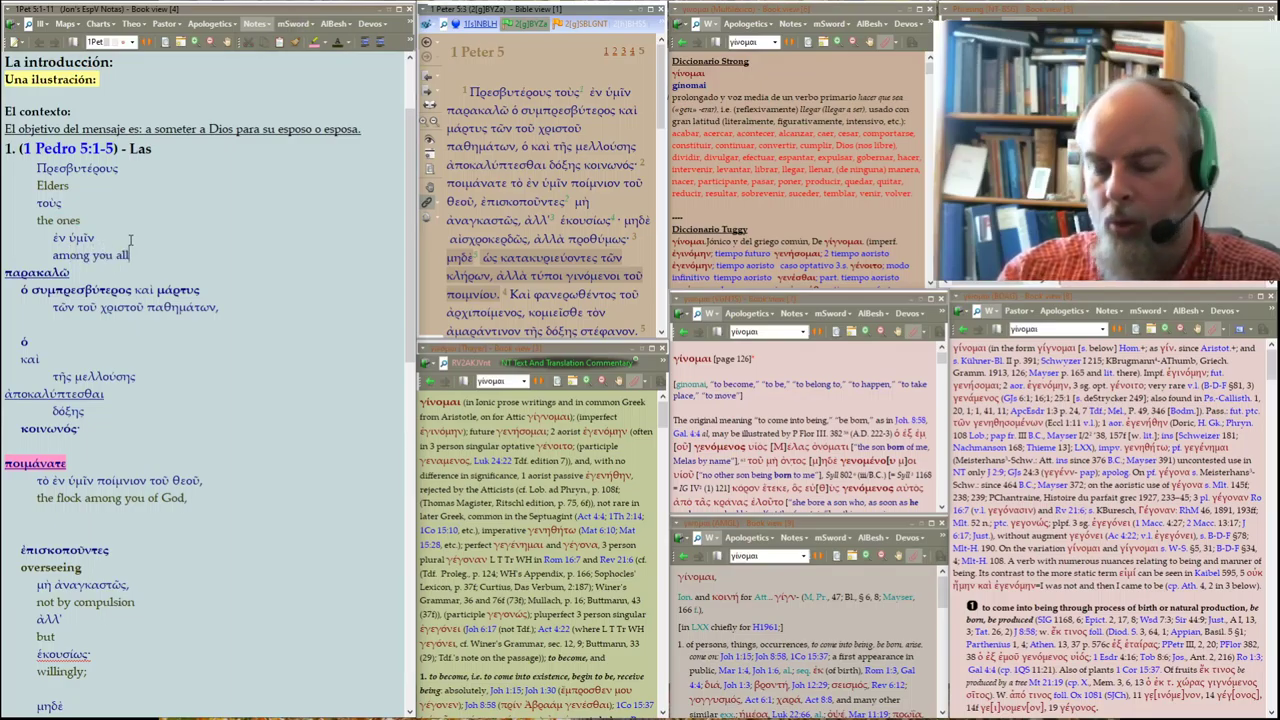
{"action": "key", "text": "shift+Home"}
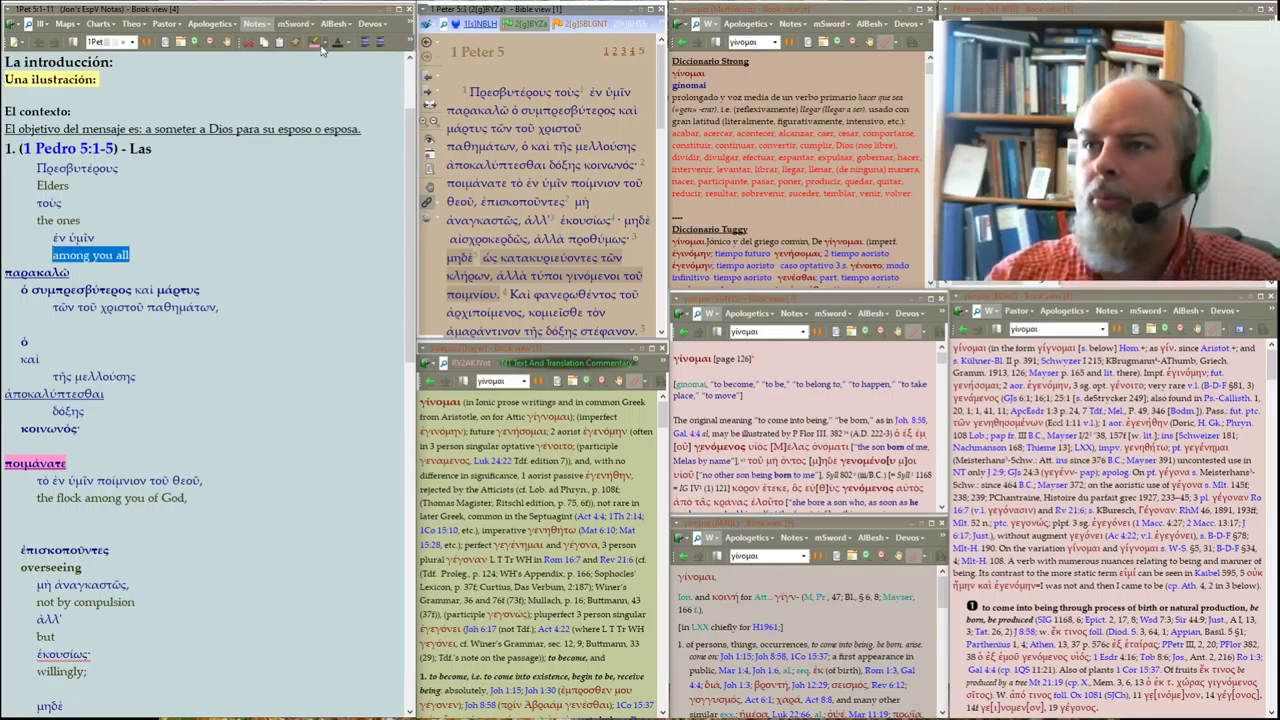
{"action": "left_click", "coordinate": [88, 216]}
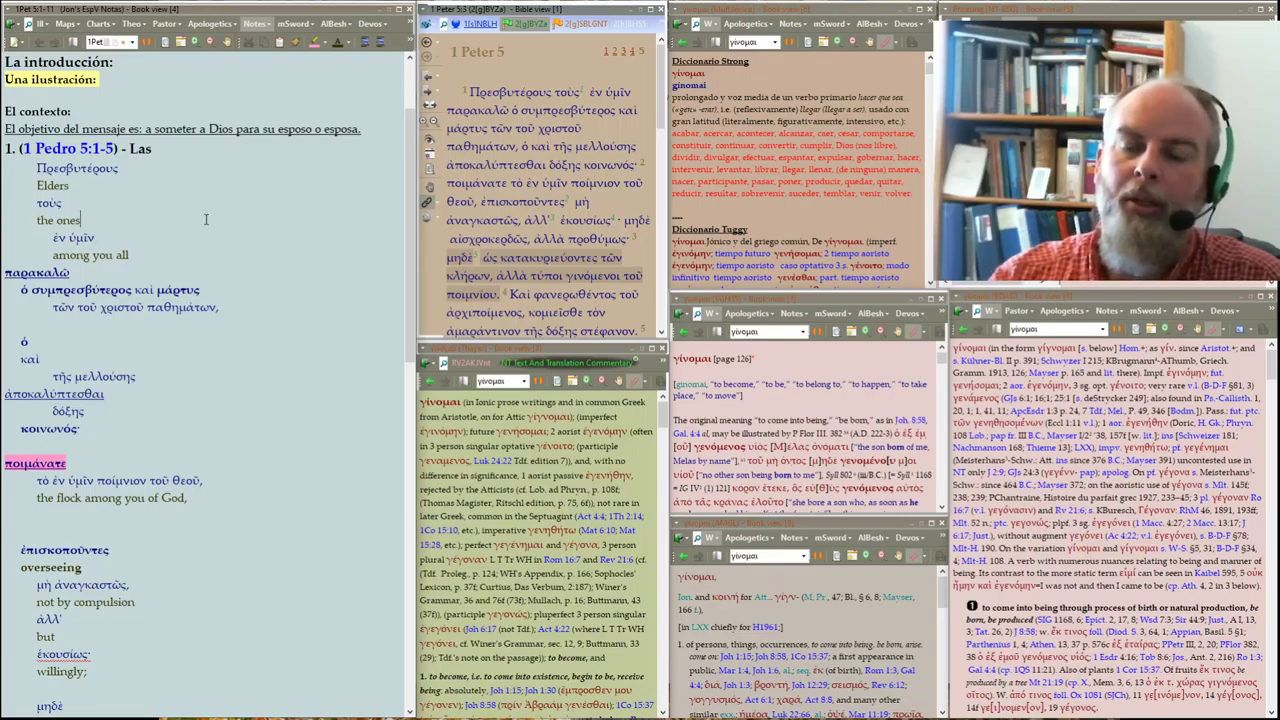
Outdent the verse 4 Greek paragraph and put Καὶ on its own line, glossed 'And'
{"action": "scroll", "coordinate": [227, 229], "scroll_direction": "down", "scroll_amount": 3}
{"action": "scroll", "coordinate": [227, 229], "scroll_direction": "down", "scroll_amount": 3}
{"action": "scroll", "coordinate": [227, 229], "scroll_direction": "down", "scroll_amount": 3}
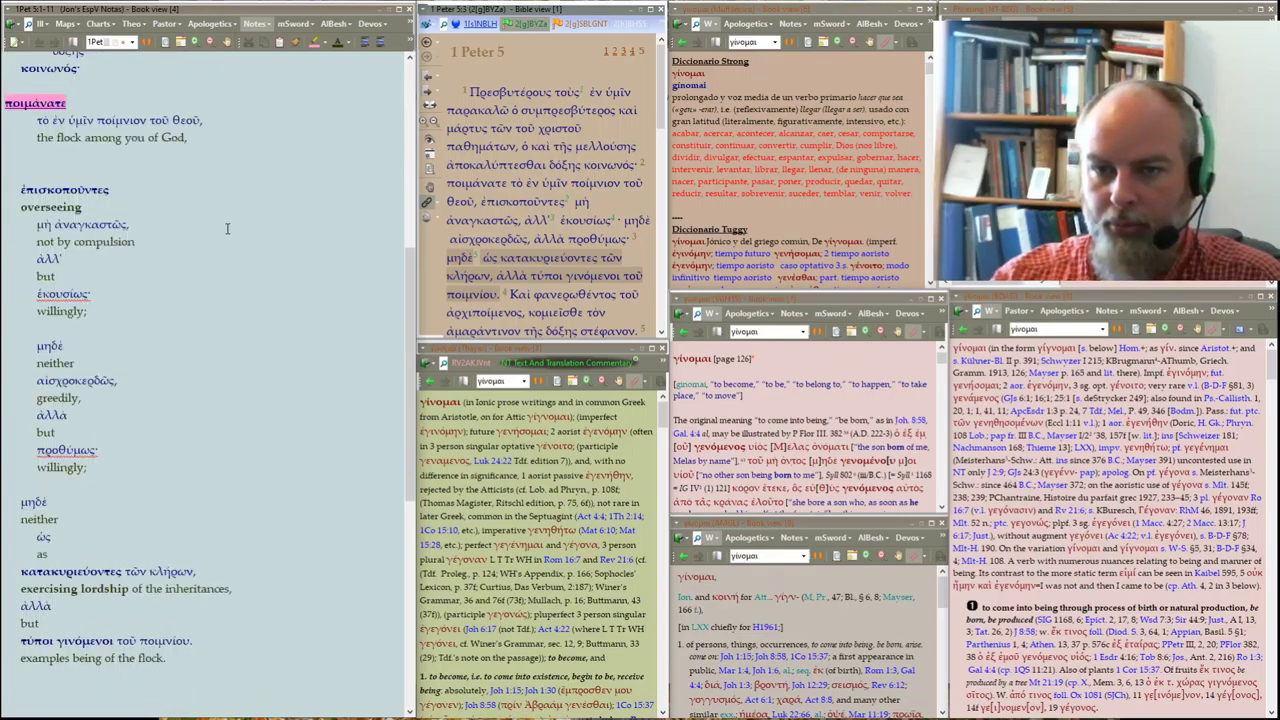
{"action": "scroll", "coordinate": [227, 229], "scroll_direction": "down", "scroll_amount": 5}
{"action": "scroll", "coordinate": [227, 229], "scroll_direction": "down", "scroll_amount": 2}
{"action": "scroll", "coordinate": [227, 229], "scroll_direction": "down", "scroll_amount": 2}
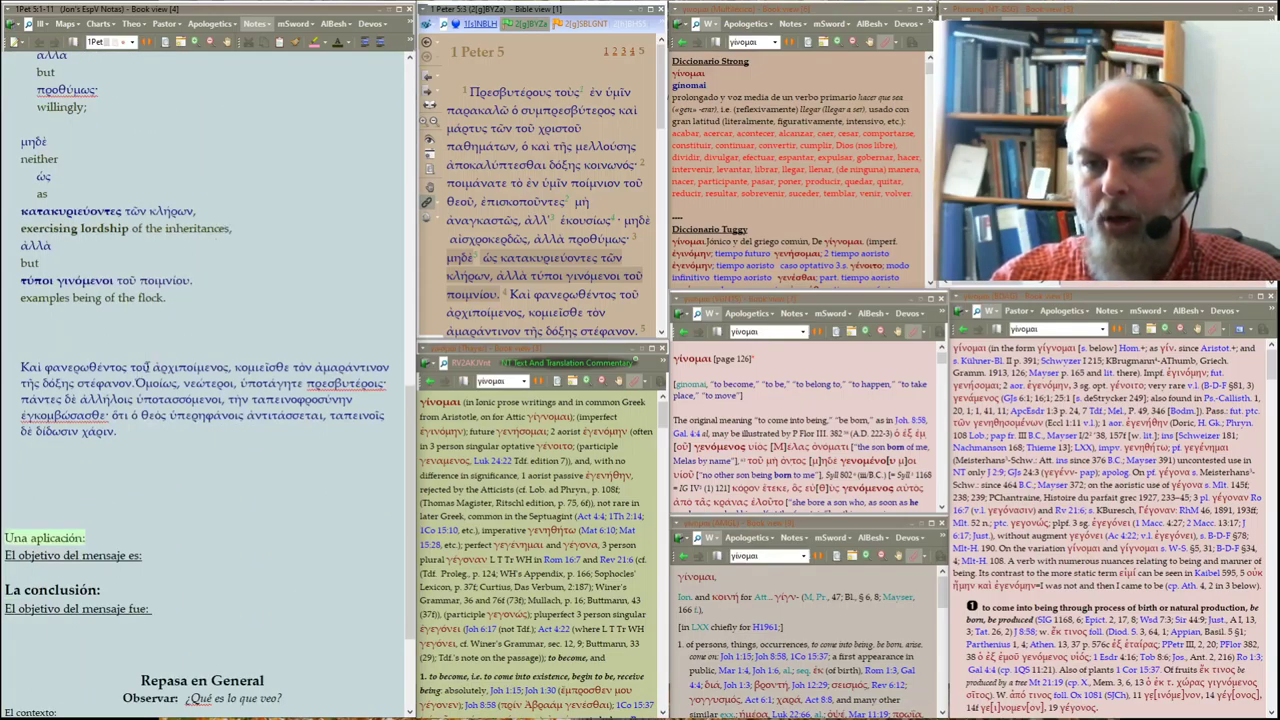
{"action": "left_click", "coordinate": [364, 41]}
{"action": "key", "text": "Return"}
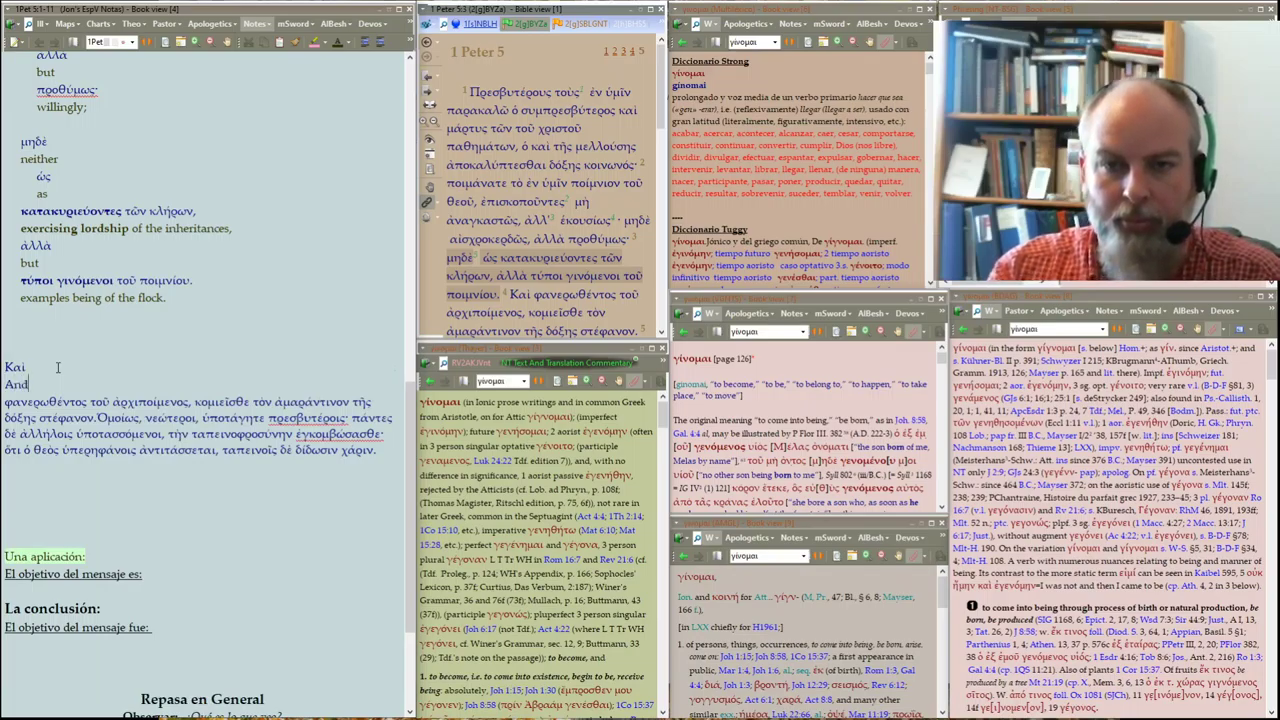
{"action": "key", "text": "shift+Page_Up"}
{"action": "left_click", "coordinate": [187, 387]}
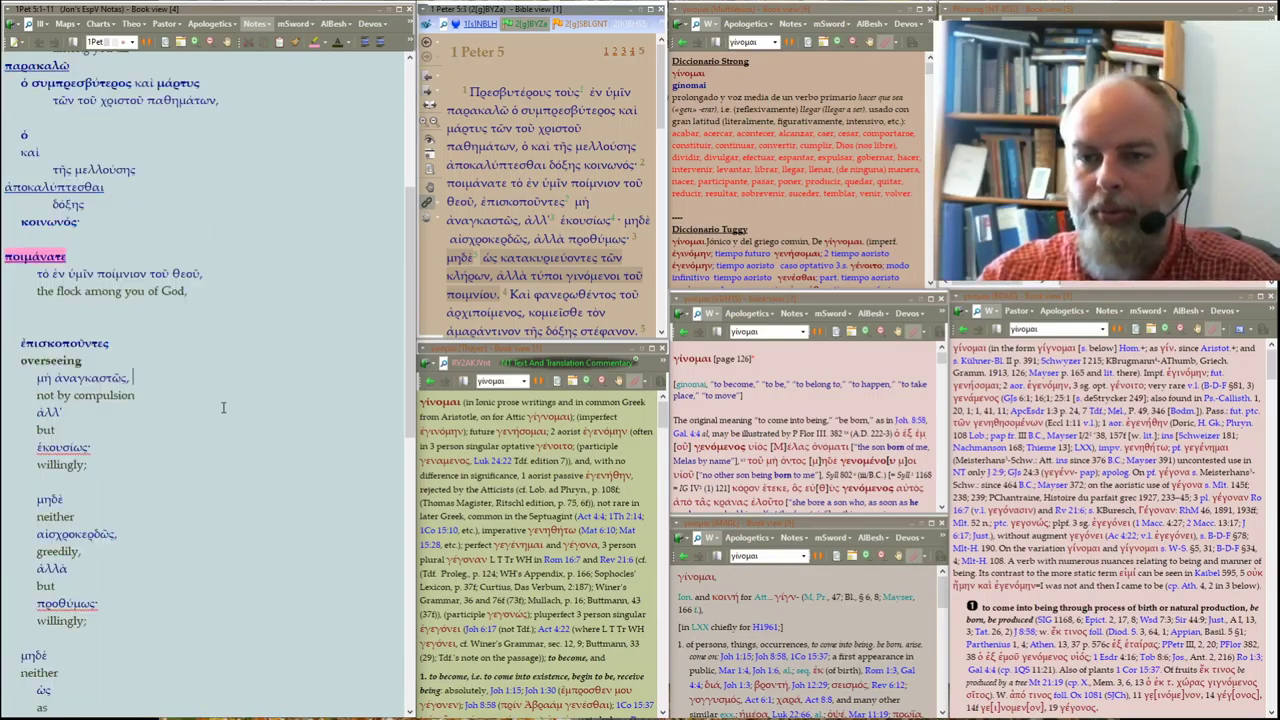
{"action": "scroll", "coordinate": [187, 387], "scroll_direction": "down", "scroll_amount": 8}
{"action": "double_click", "coordinate": [52, 413]}
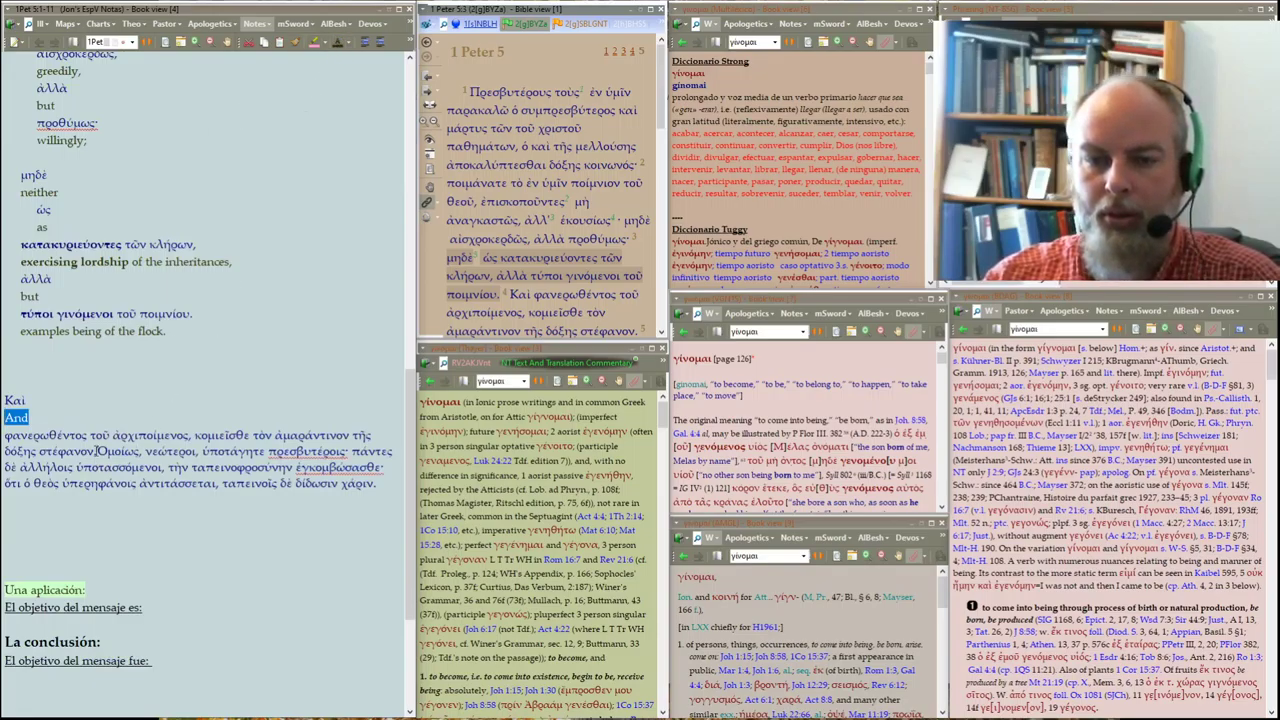
Break the line after φανερωθέντος τοῦ ἀρχιποίμενος and look up φανερόω in the lexicons
{"action": "left_click", "coordinate": [197, 435]}
{"action": "key", "text": "Return"}
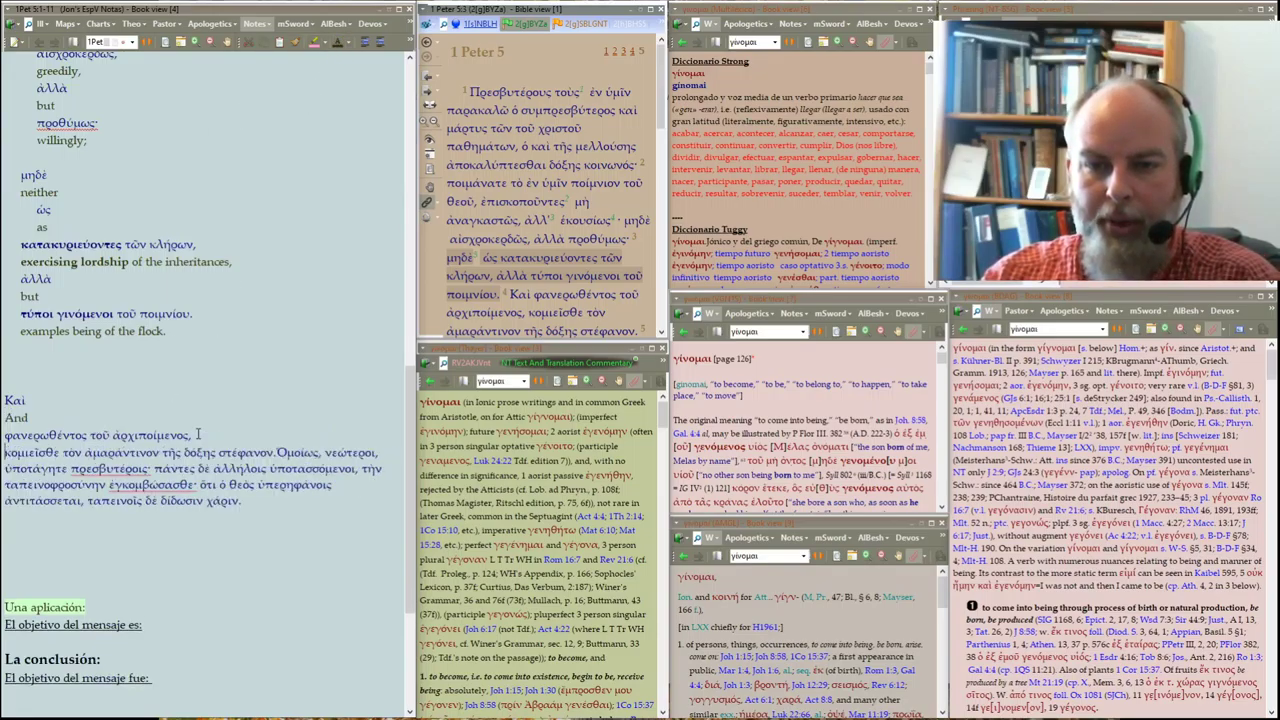
{"action": "key", "text": "Return"}
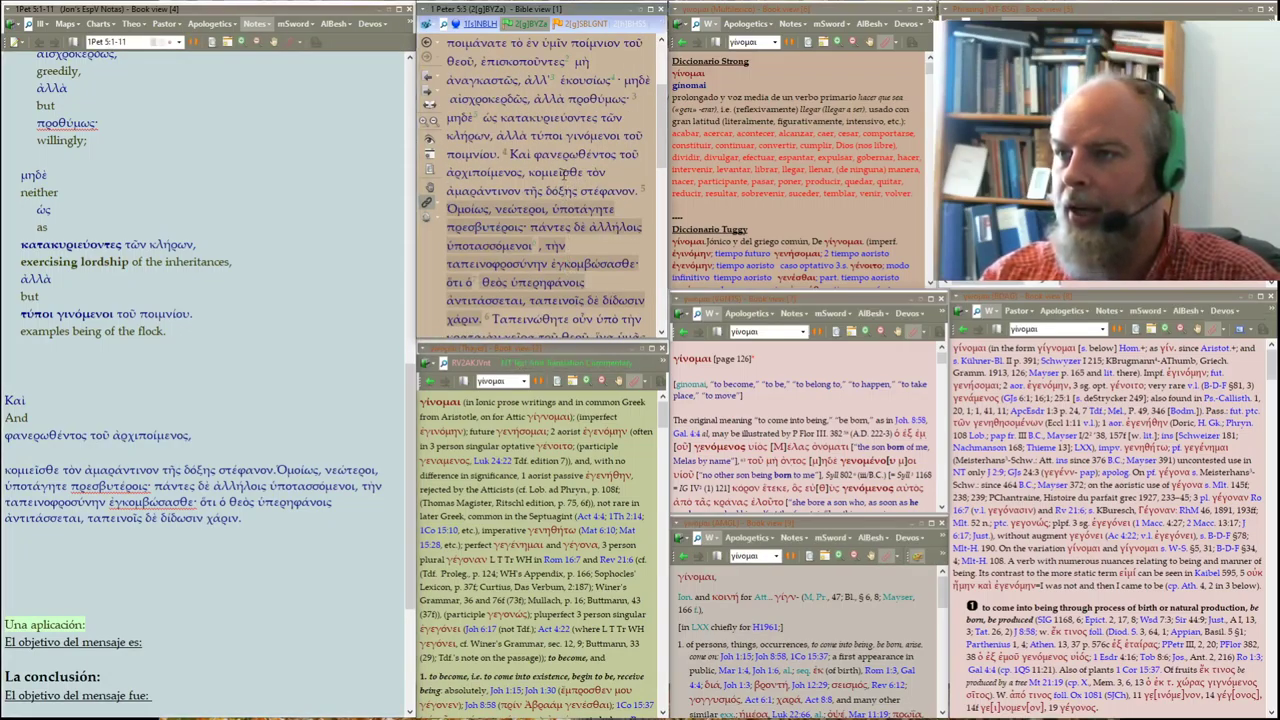
{"action": "left_click", "coordinate": [565, 156]}
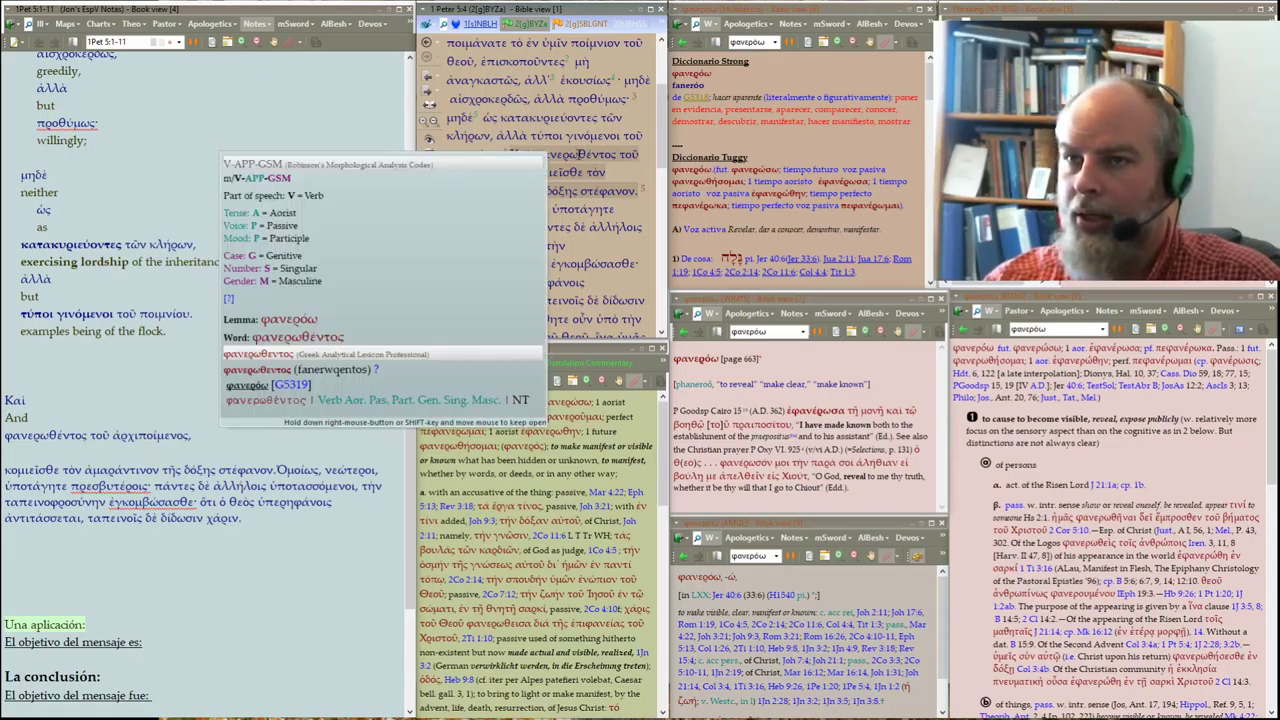
{"action": "left_click", "coordinate": [203, 437]}
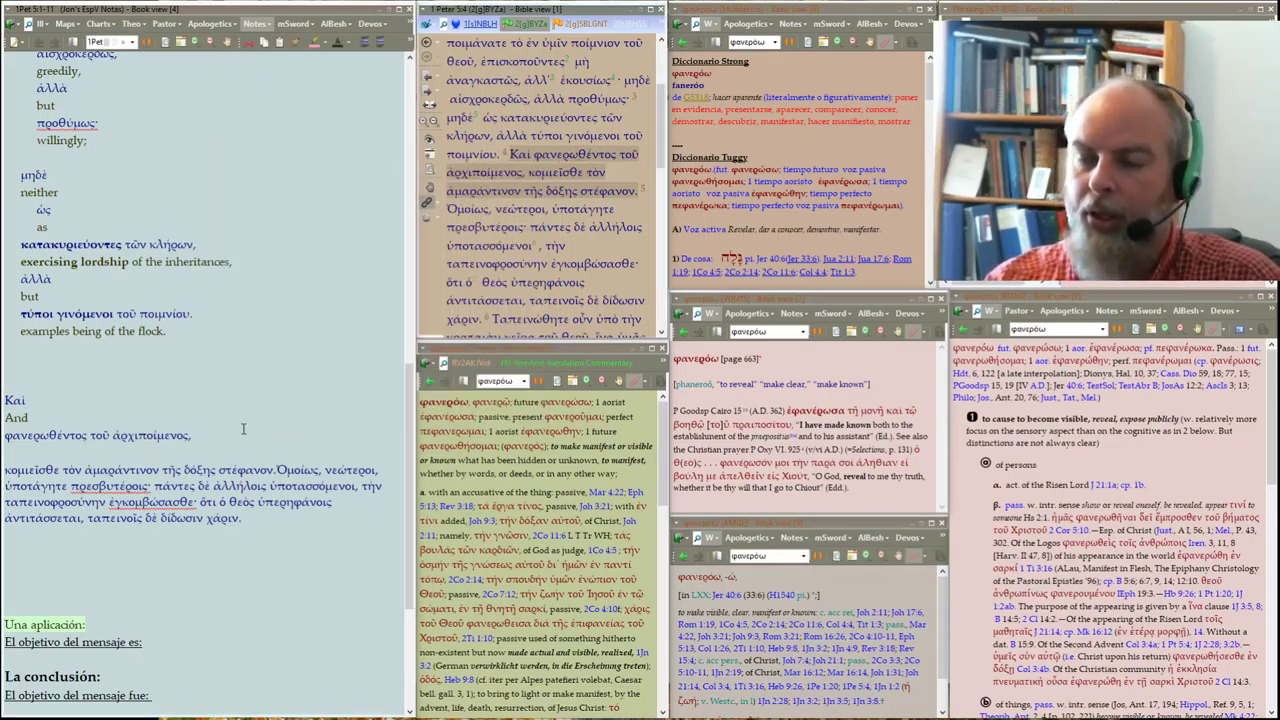
Indent the φανερωθέντος line, pull the κομιεῖσθε text up beneath it, and look up κομιεῖσθε
{"action": "left_click", "coordinate": [381, 45]}
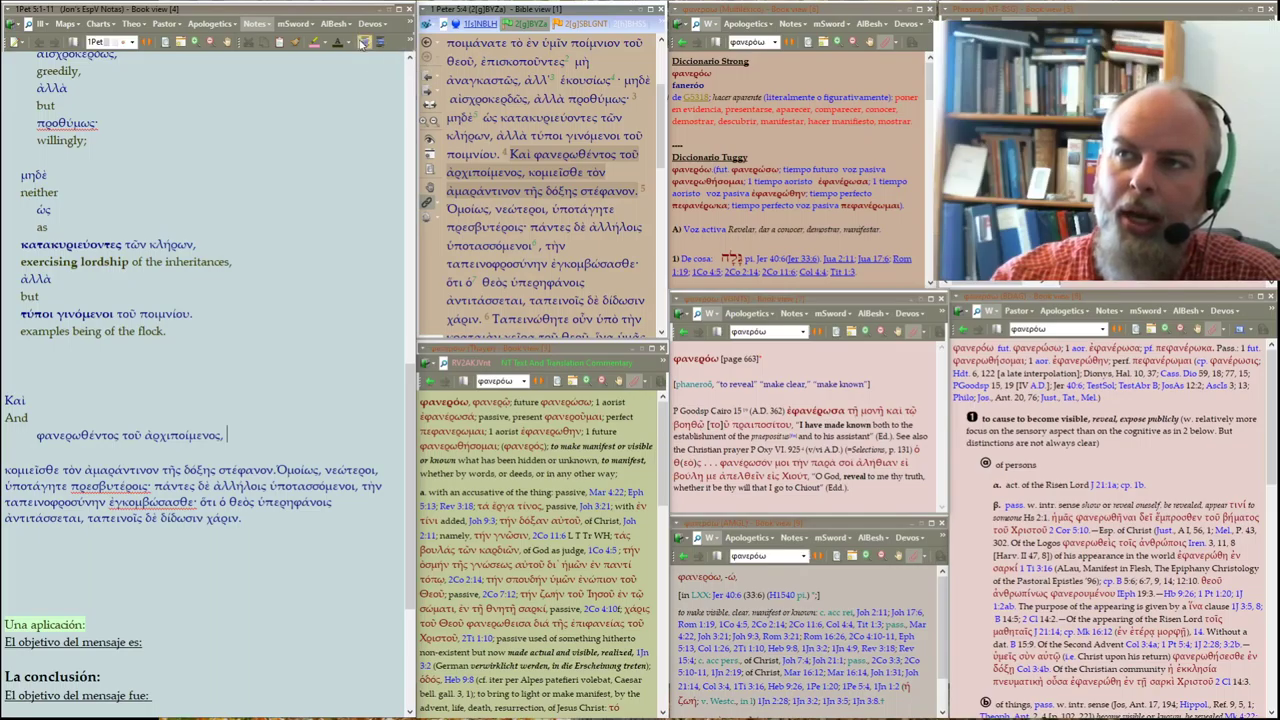
{"action": "left_click", "coordinate": [362, 43]}
{"action": "left_click", "coordinate": [380, 45]}
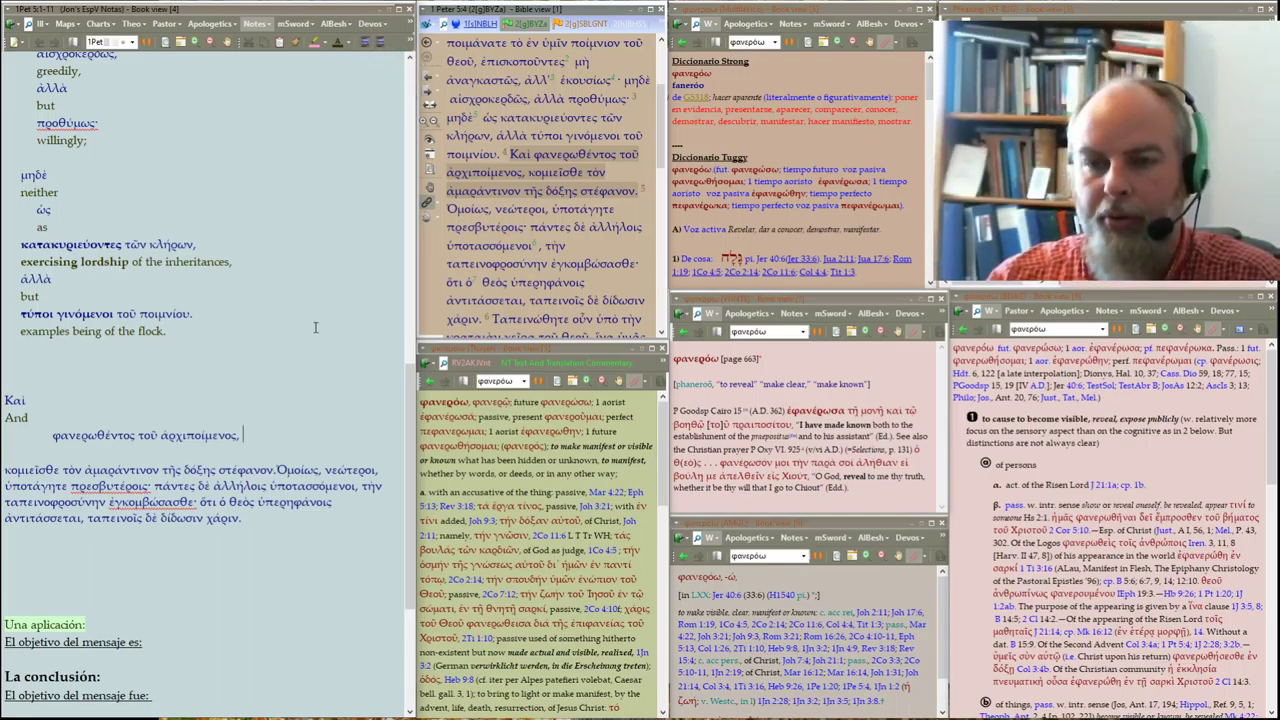
{"action": "key", "text": "Return"}
{"action": "key", "text": "Delete"}
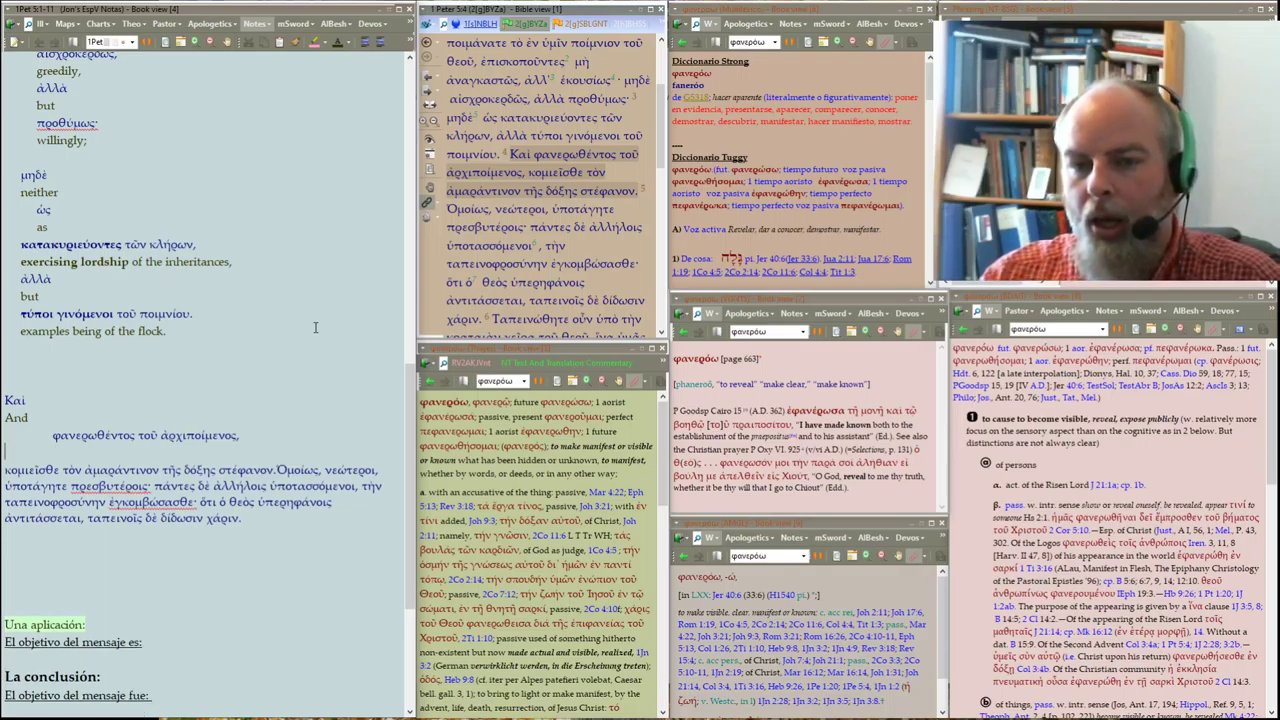
{"action": "key", "text": "Delete"}
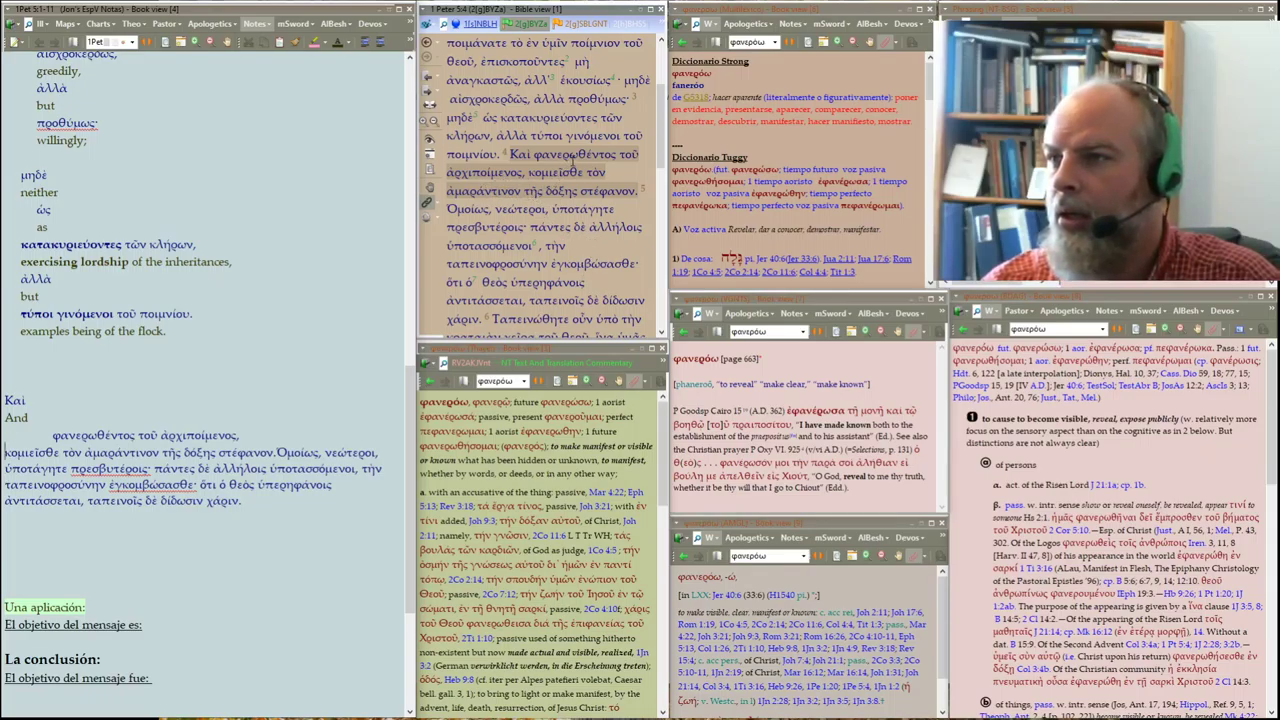
{"action": "mouse_move", "coordinate": [551, 173]}
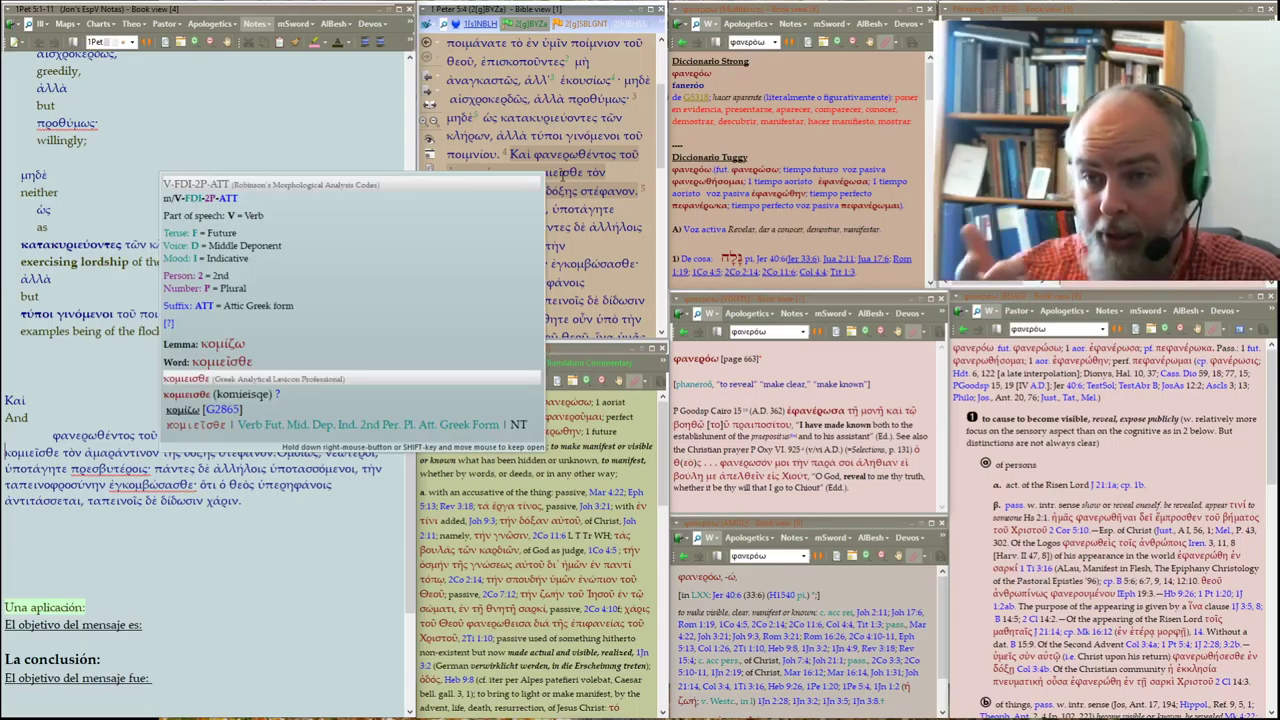
{"action": "left_click", "coordinate": [560, 174]}
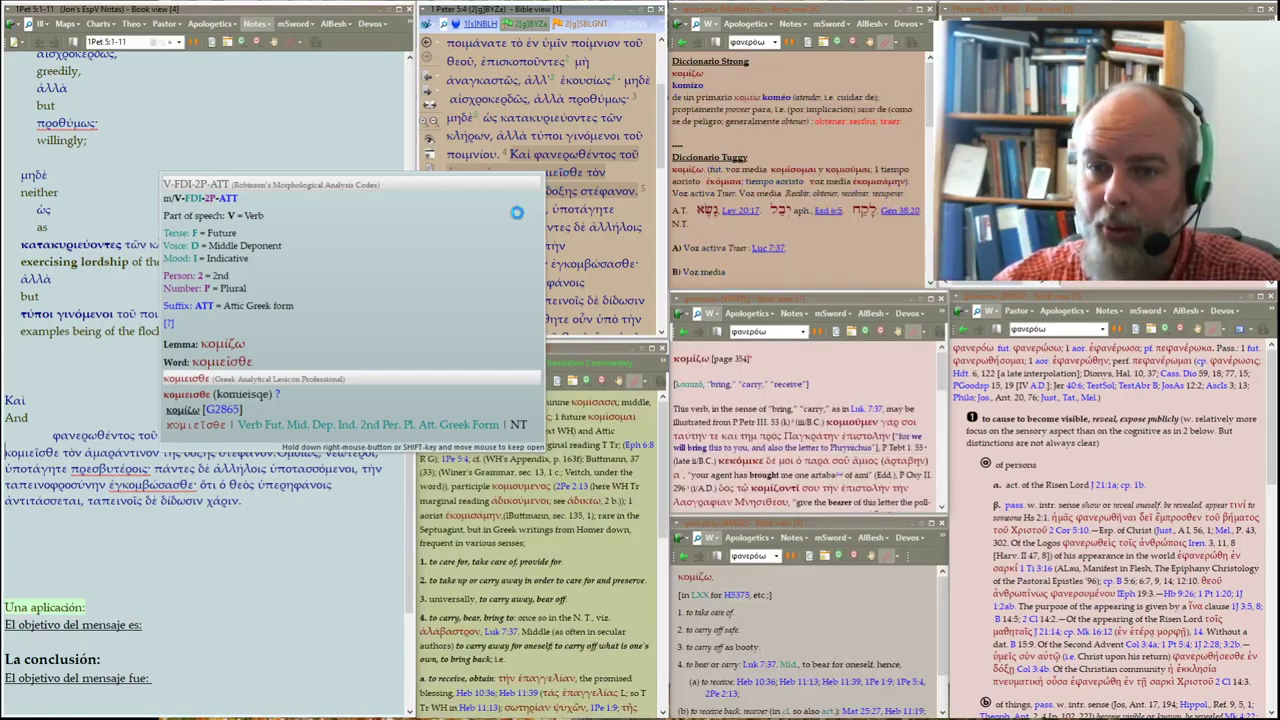
Put κομιεῖσθε in bold on its own line and move the Ὁμοίως verse into its own paragraph
{"action": "left_click", "coordinate": [63, 452]}
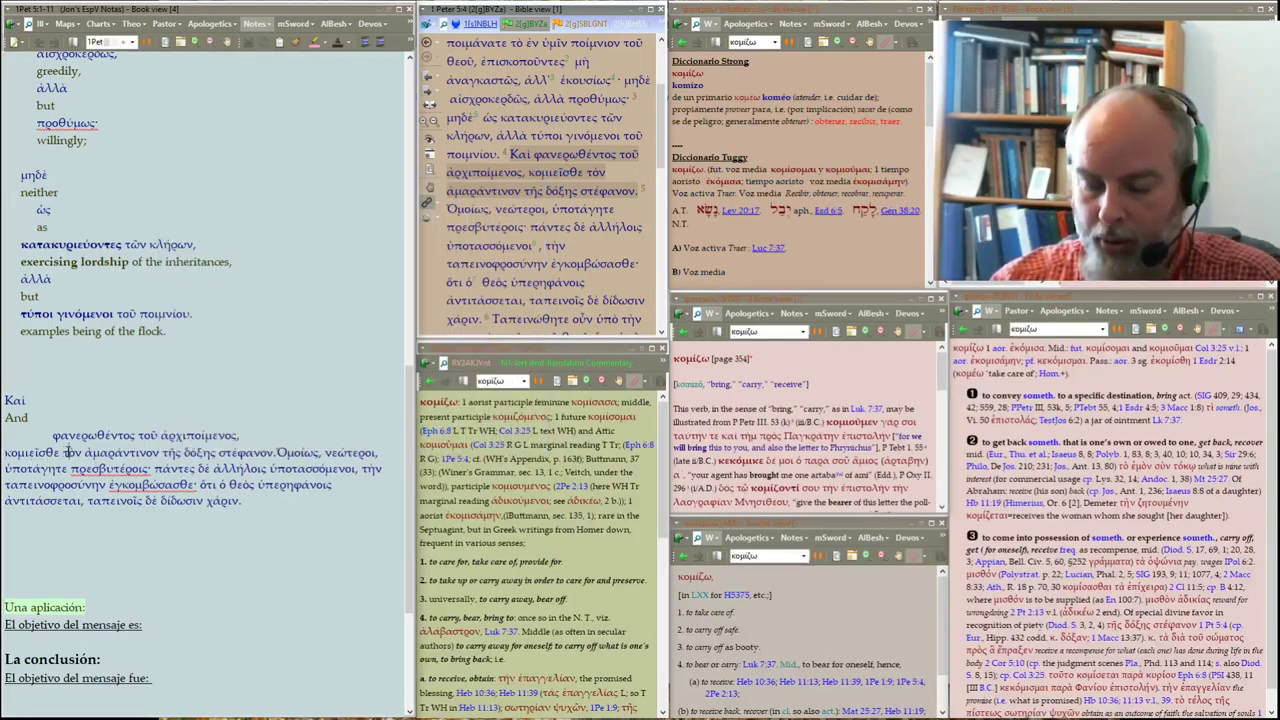
{"action": "key", "text": "Return"}
{"action": "key", "text": "Return"}
{"action": "double_click", "coordinate": [36, 453]}
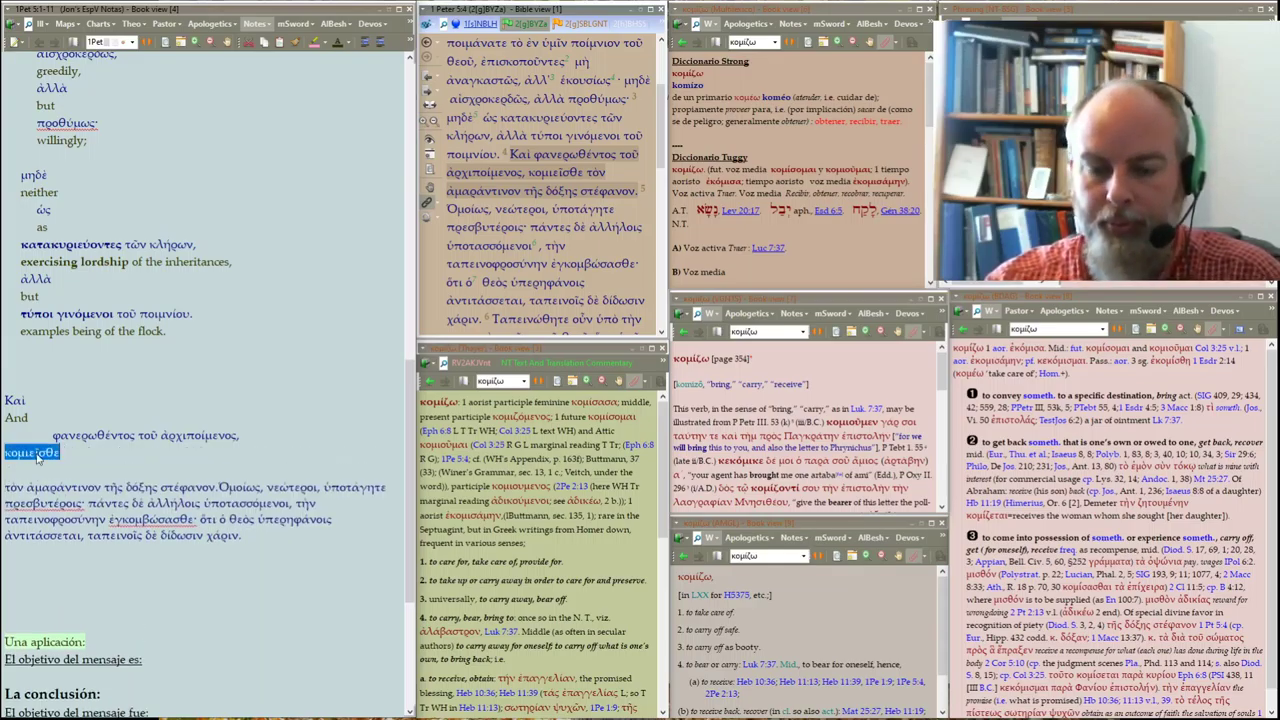
{"action": "key", "text": "ctrl+b"}
{"action": "left_click", "coordinate": [94, 470]}
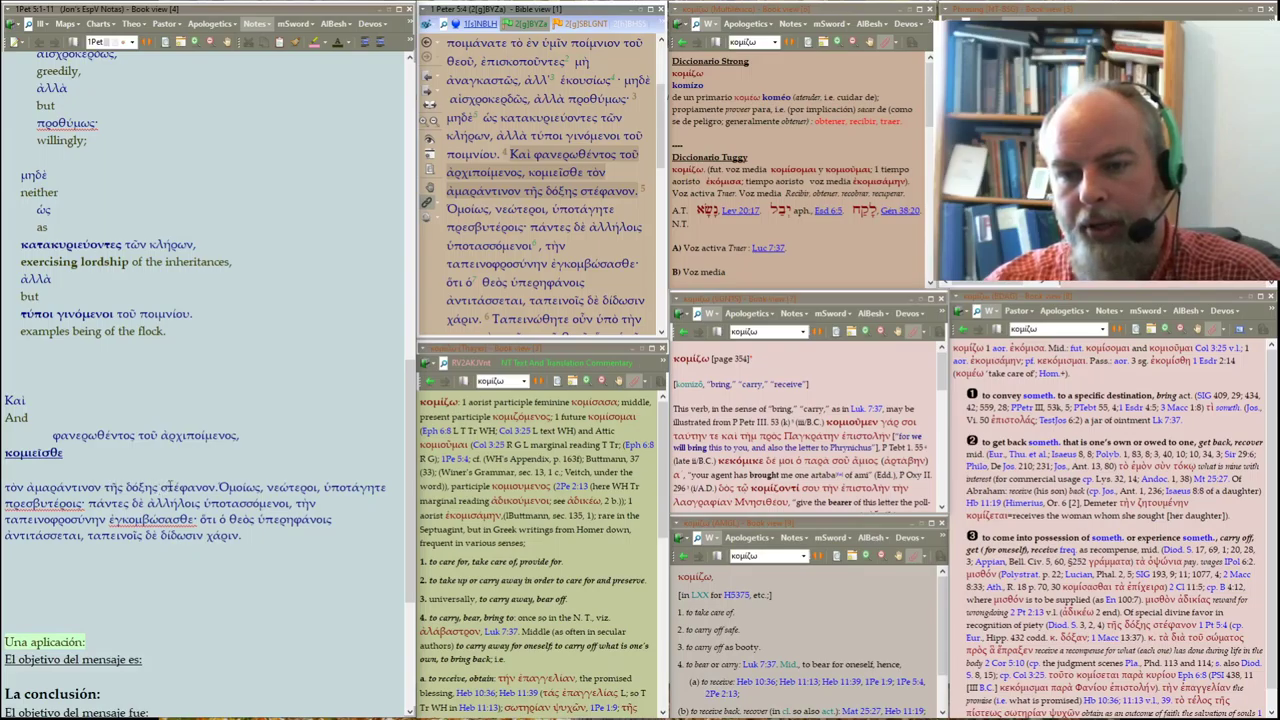
{"action": "left_click", "coordinate": [219, 487]}
{"action": "key", "text": "Return"}
{"action": "key", "text": "Return"}
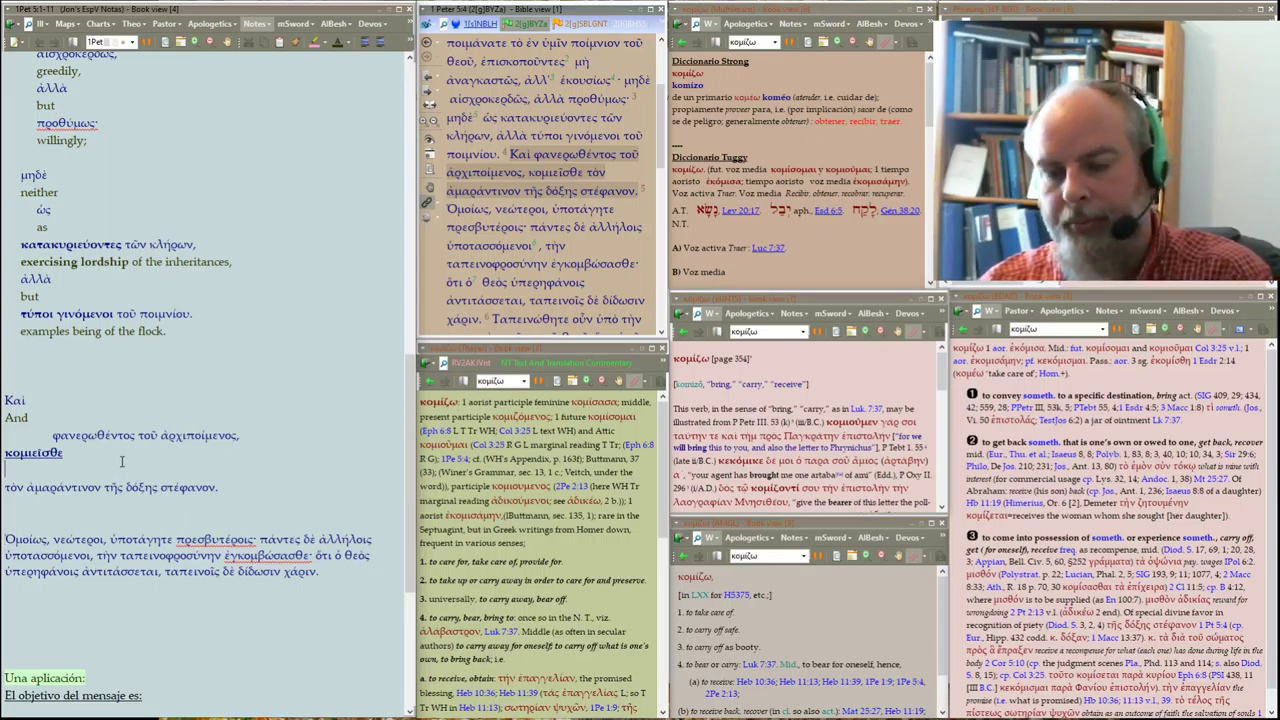
{"action": "key", "text": "BackSpace"}
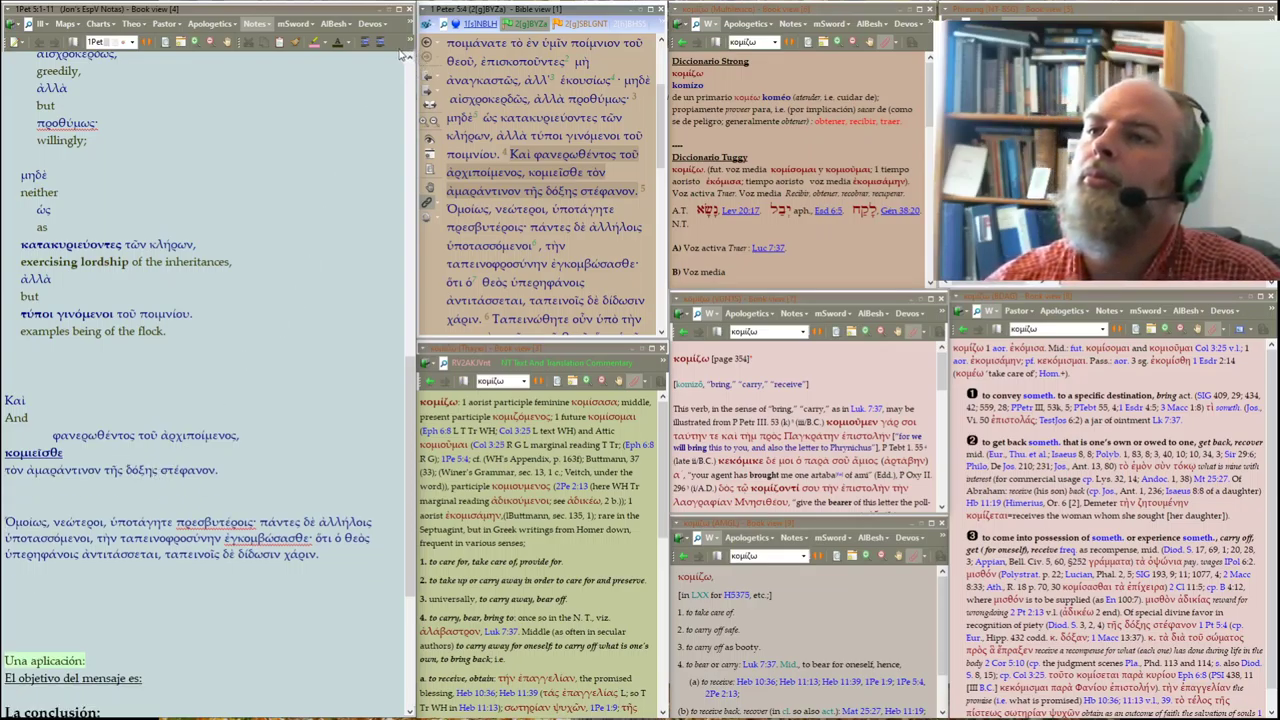
Indent the crown line and gloss it 'the incorruptible of glory stephanos (crown, olive wreath crown).'
{"action": "left_click", "coordinate": [379, 43]}
{"action": "left_click", "coordinate": [379, 43]}
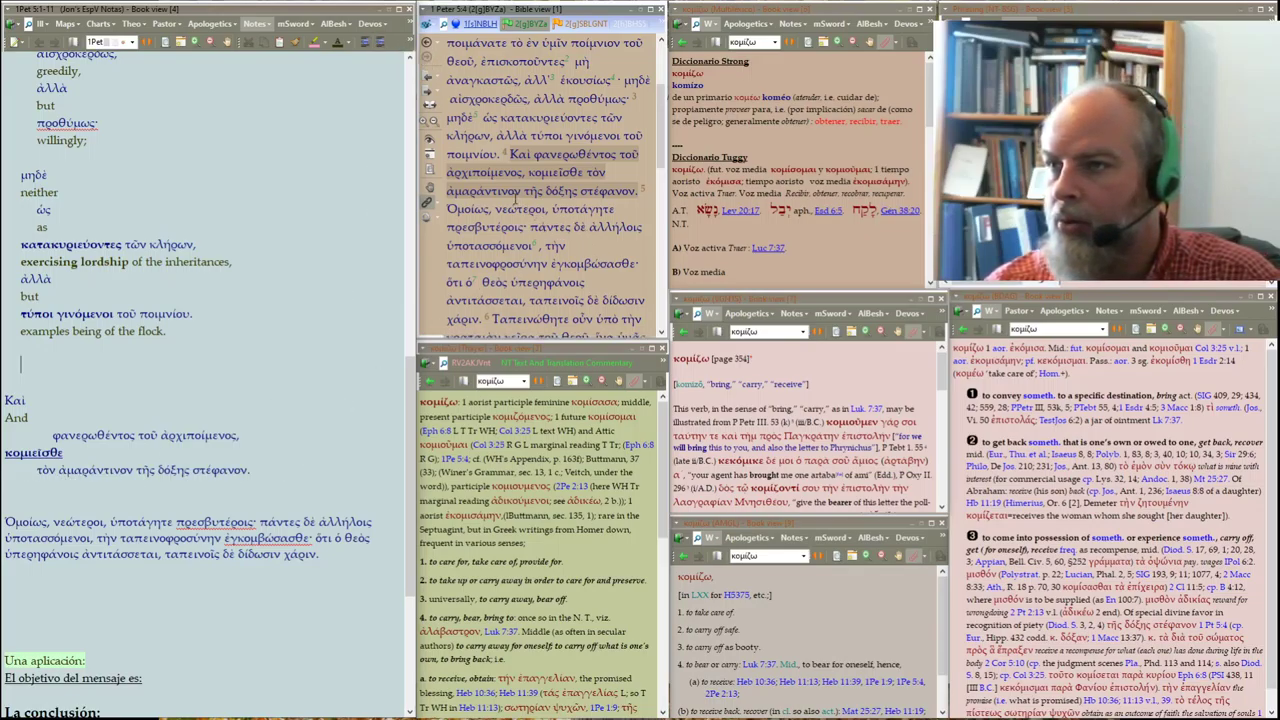
{"action": "left_click", "coordinate": [503, 191]}
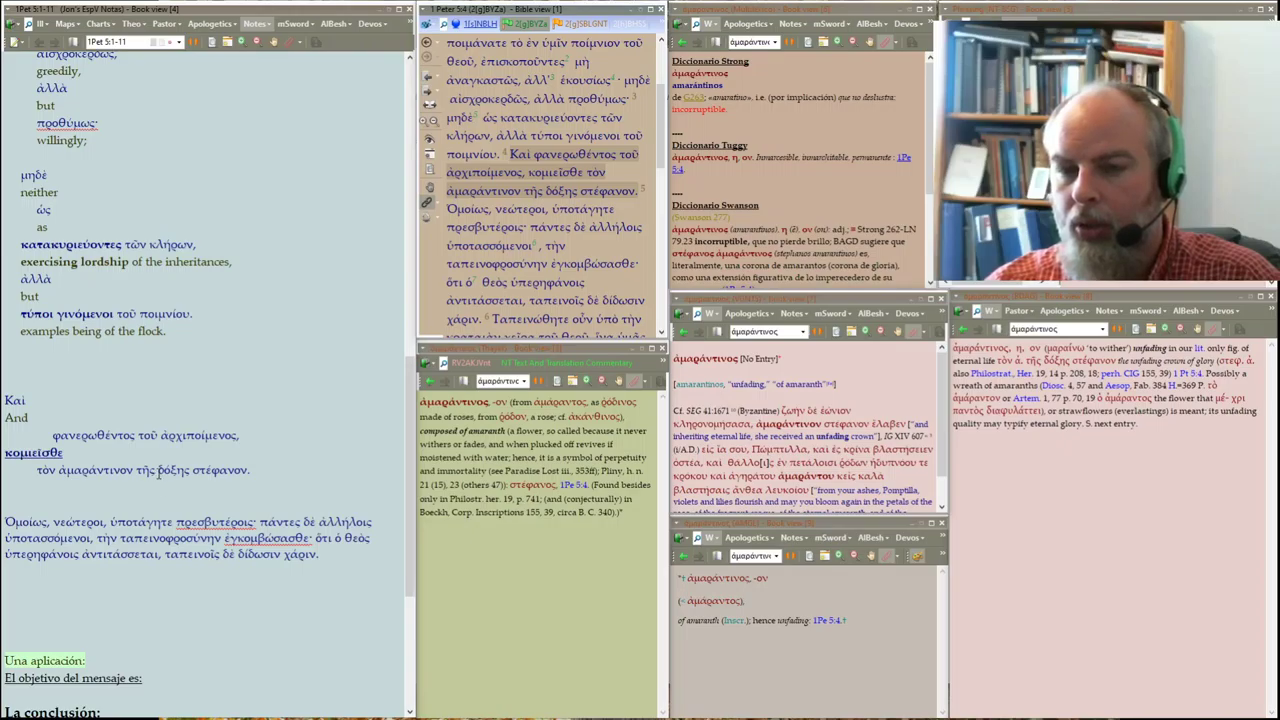
{"action": "left_click", "coordinate": [271, 470]}
{"action": "key", "text": "Return"}
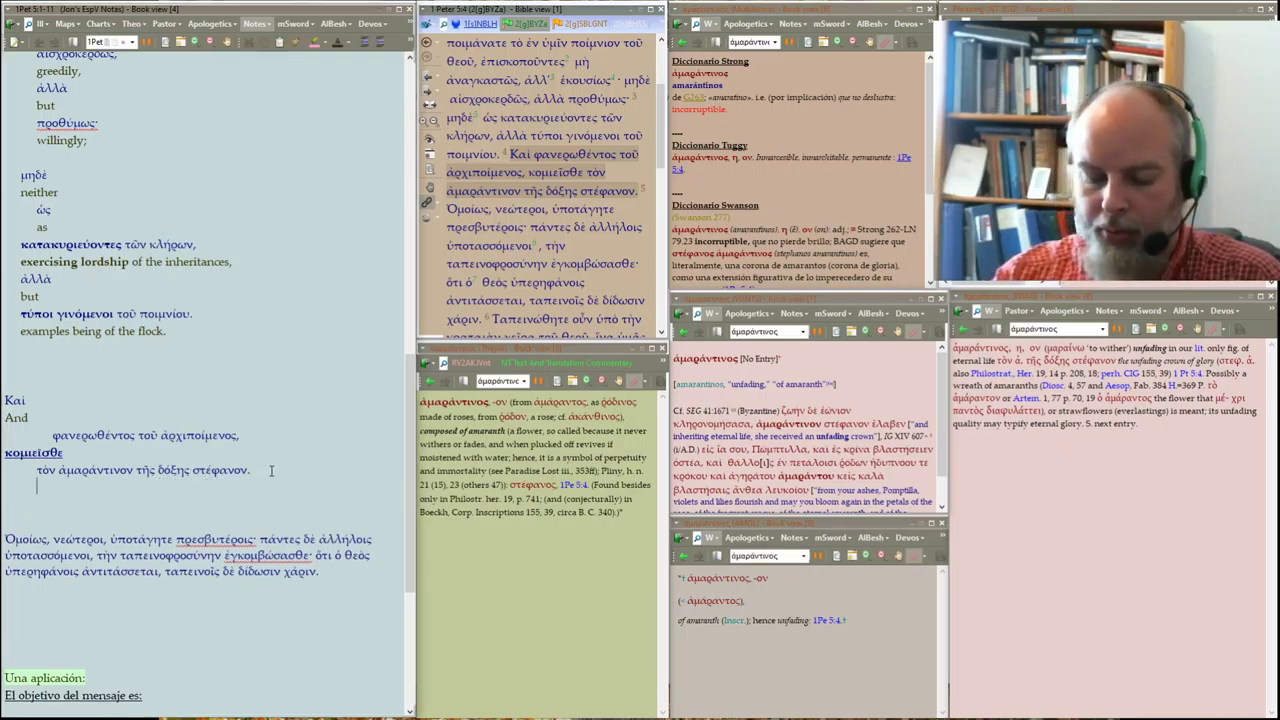
{"action": "type", "text": "the incorrup"}
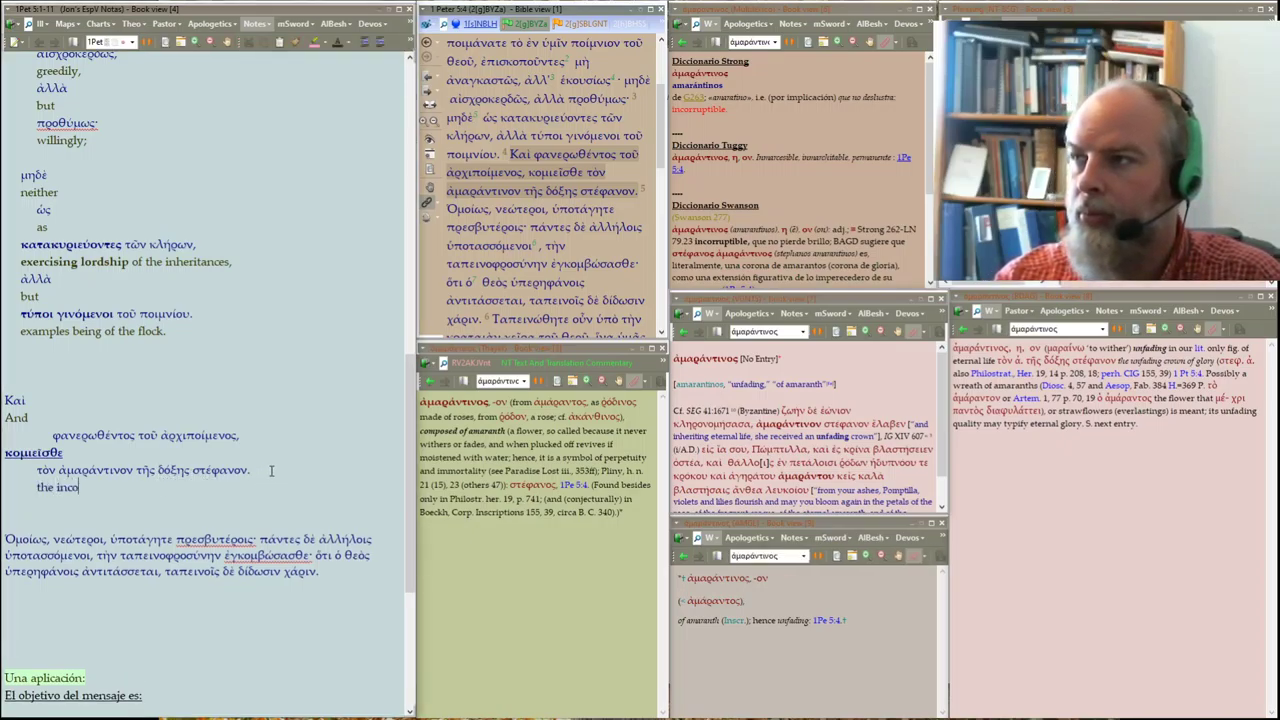
{"action": "type", "text": "tible of cl"}
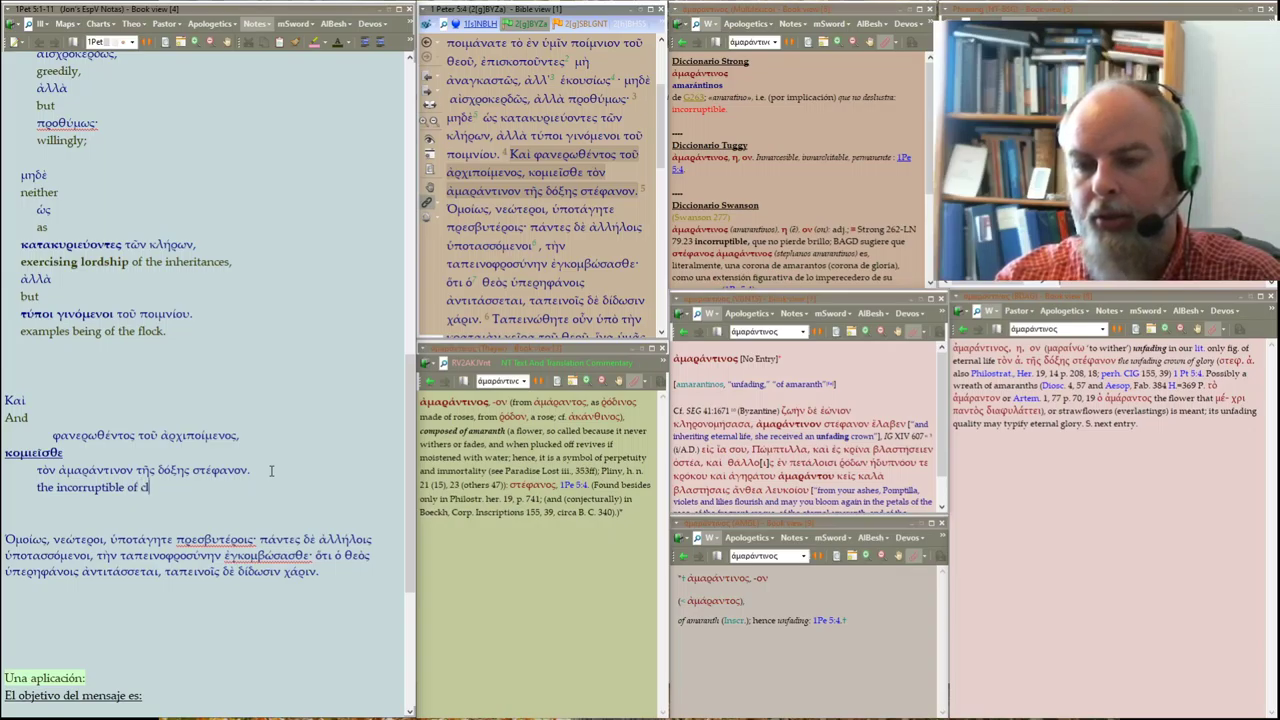
{"action": "key", "text": "BackSpace"}
{"action": "key", "text": "BackSpace"}
{"action": "type", "text": "glory stephanos (crown, wrea"}
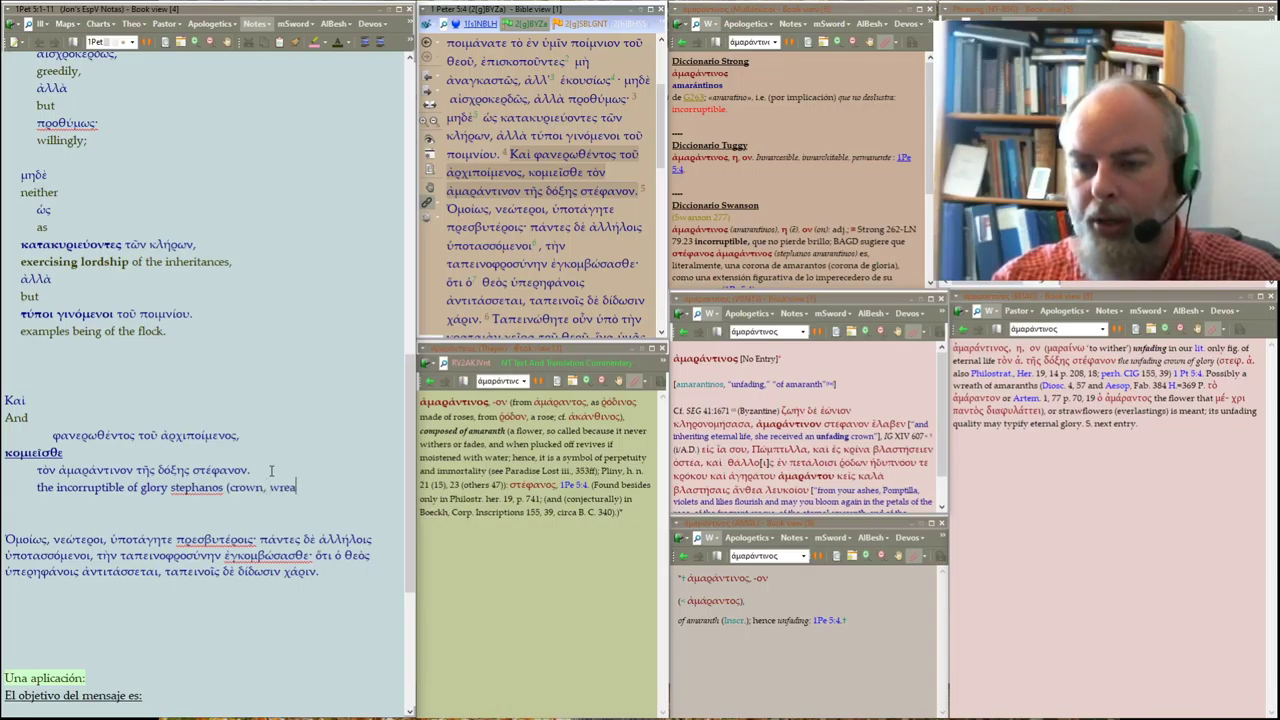
{"action": "key", "text": "BackSpace"}
{"action": "key", "text": "BackSpace"}
{"action": "key", "text": "BackSpace"}
{"action": "key", "text": "BackSpace"}
{"action": "key", "text": "BackSpace"}
{"action": "key", "text": "BackSpace"}
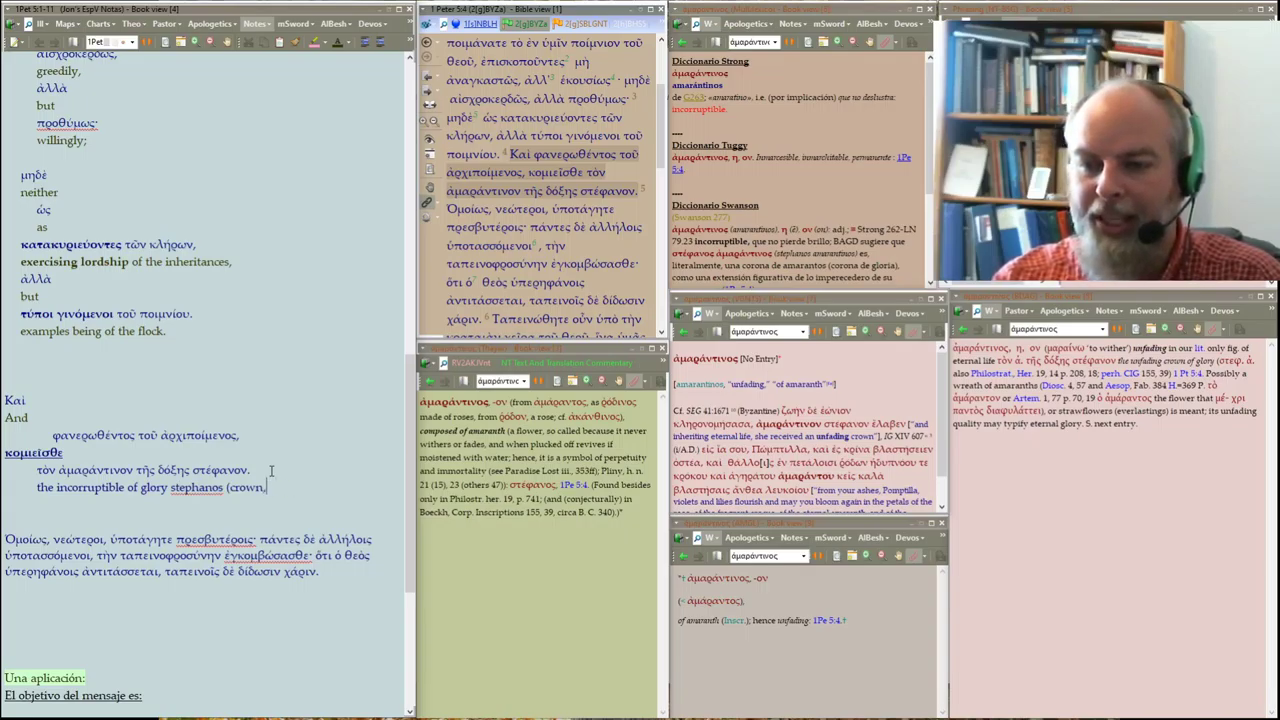
{"action": "type", "text": "olivewreath cro"}
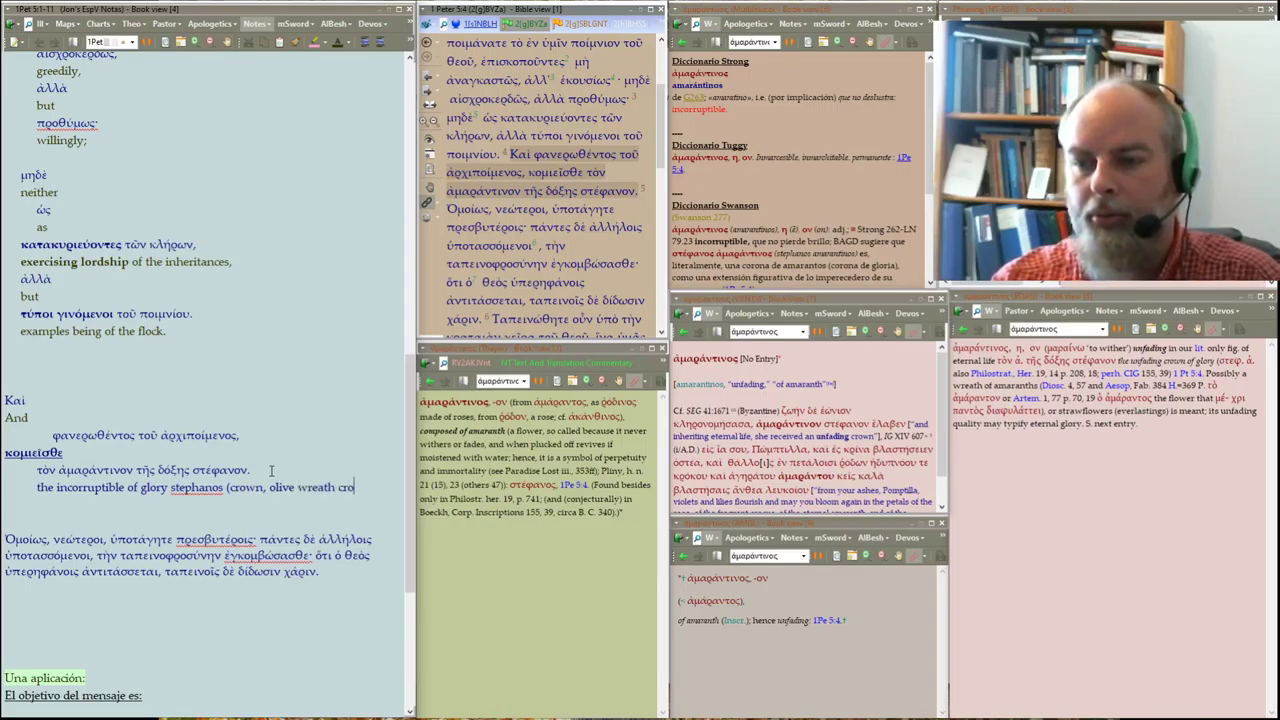
{"action": "type", "text": ")."}
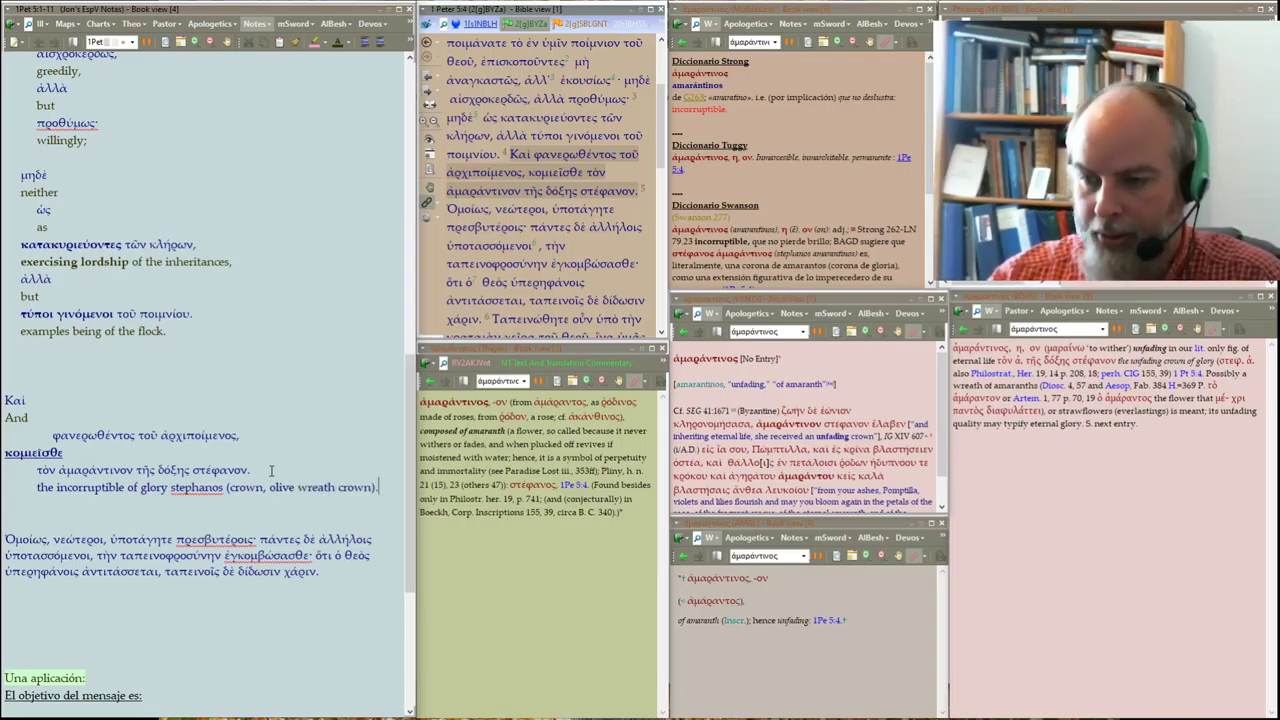
{"action": "key", "text": "shift+Home"}
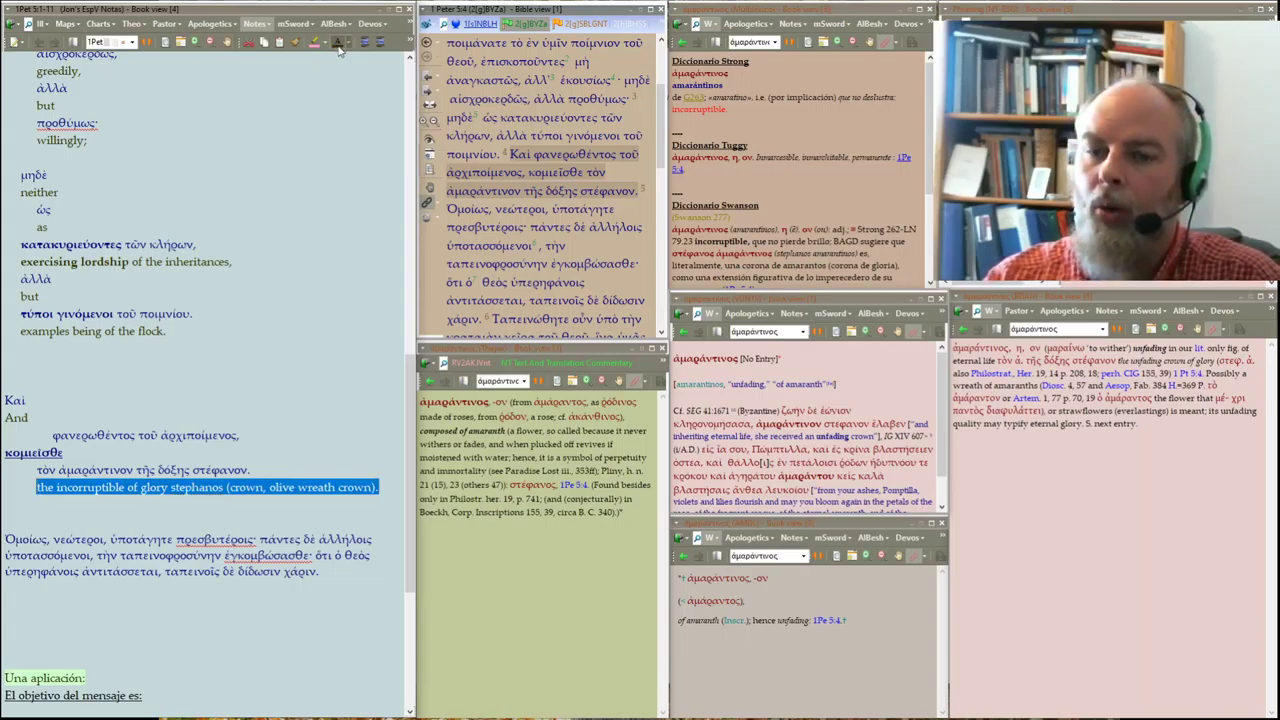
{"action": "left_click", "coordinate": [304, 256]}
{"action": "scroll", "coordinate": [300, 318], "scroll_direction": "down", "scroll_amount": 2}
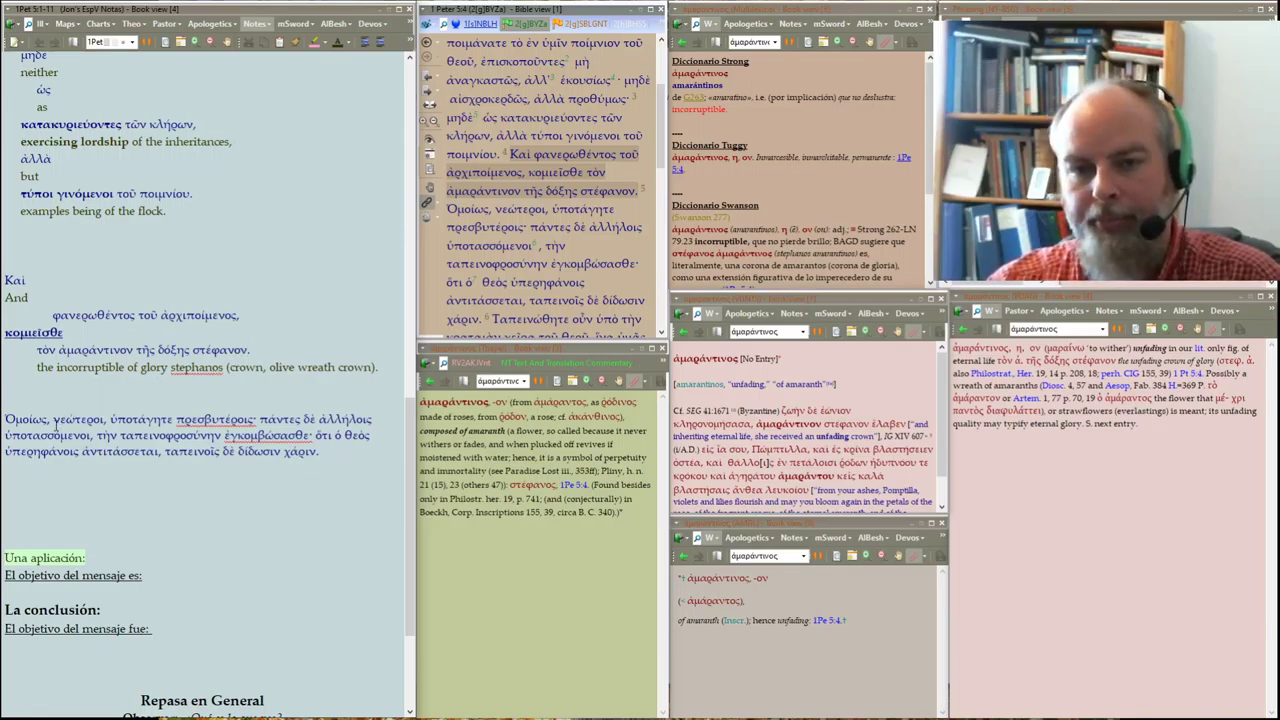
Break the verse 5 line after Ὁμοίως, and indent that line two levels
{"action": "left_click", "coordinate": [54, 420]}
{"action": "key", "text": "Return"}
{"action": "key", "text": "Return"}
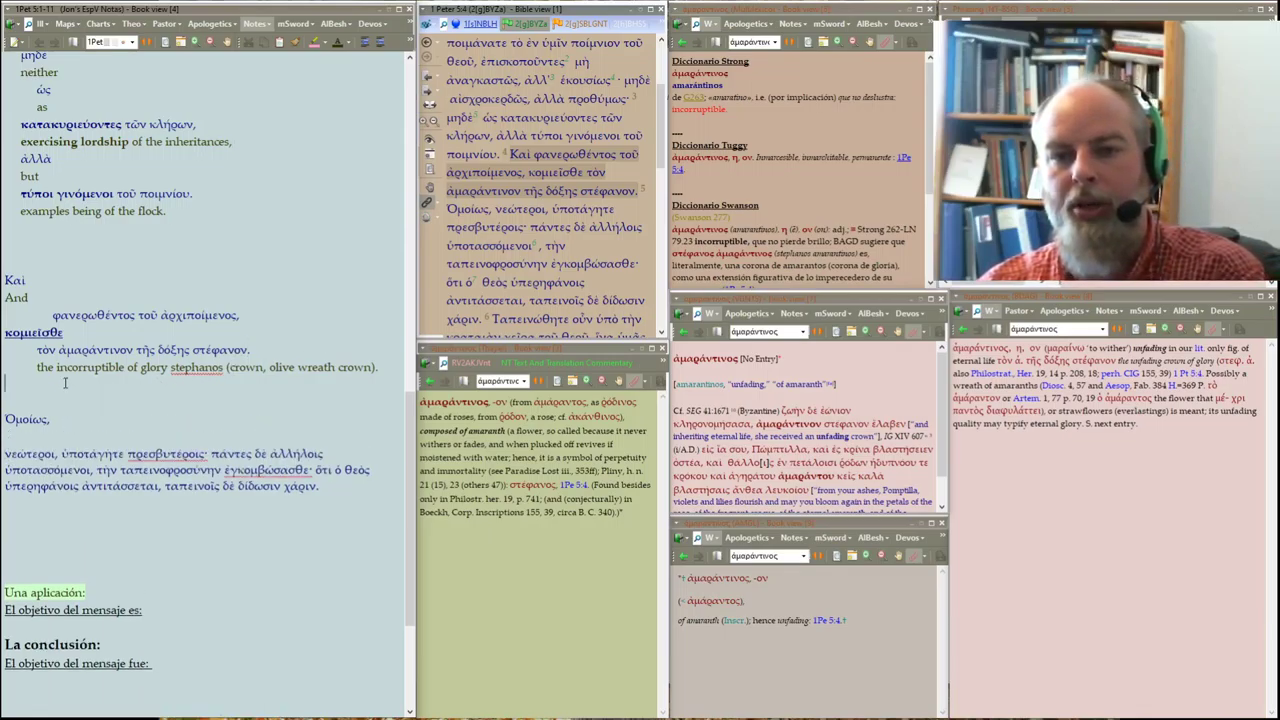
{"action": "key", "text": "BackSpace"}
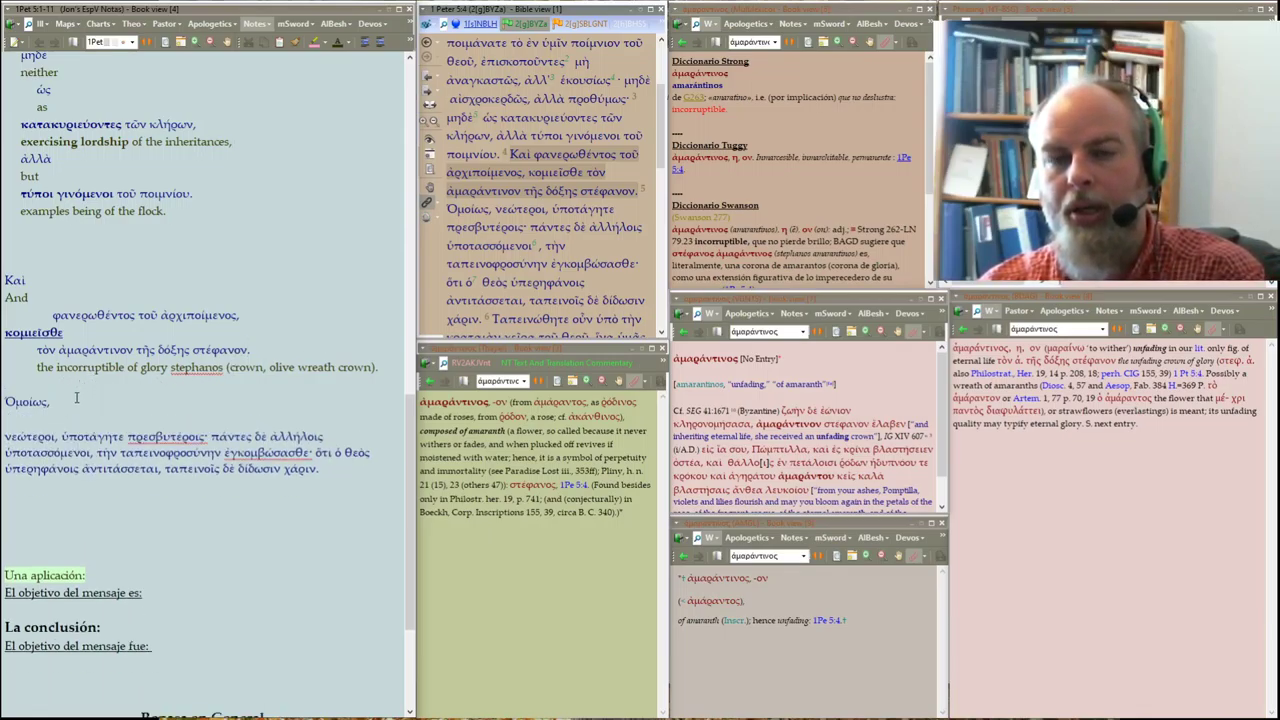
{"action": "key", "text": "Return"}
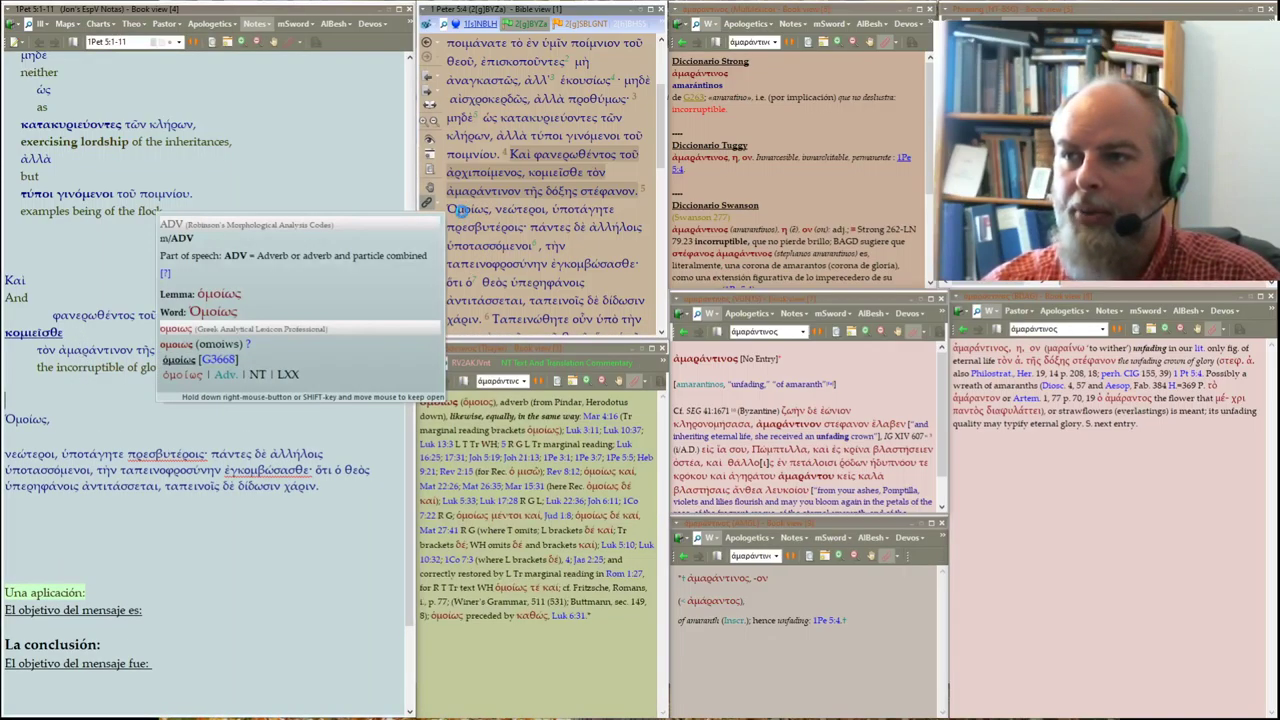
{"action": "left_click", "coordinate": [86, 422]}
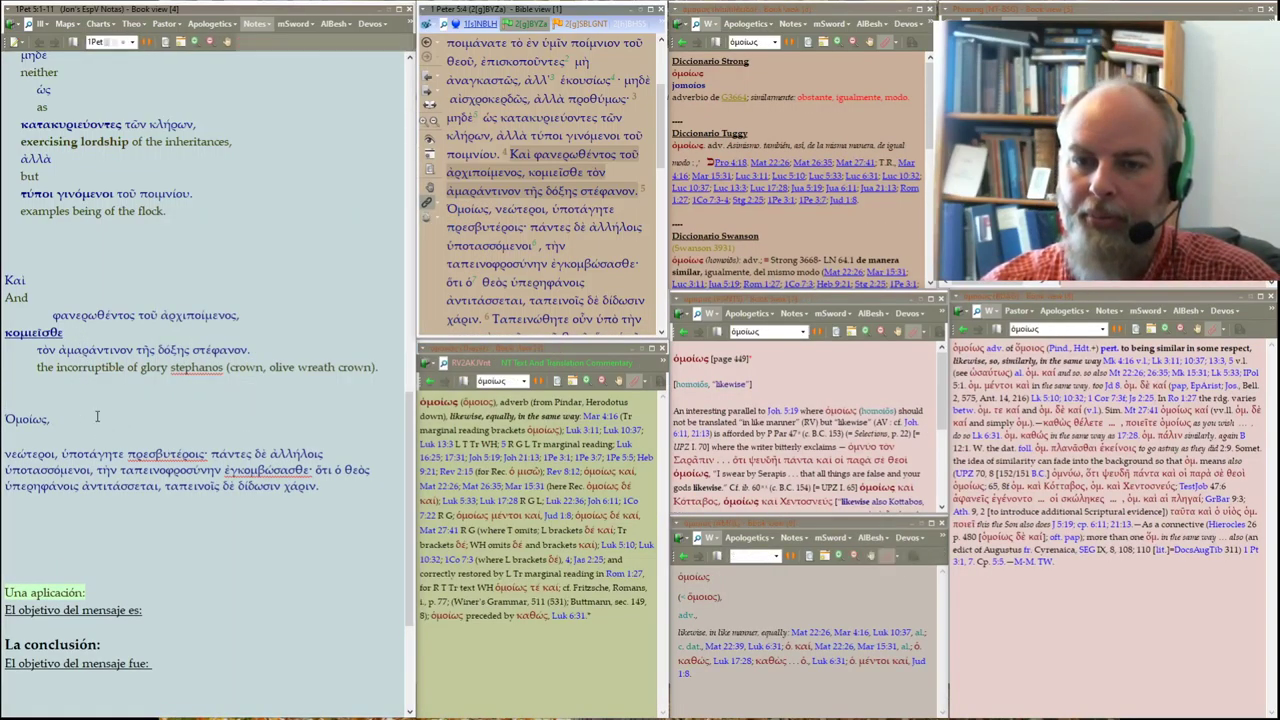
{"action": "left_click", "coordinate": [378, 42]}
{"action": "left_click", "coordinate": [378, 42]}
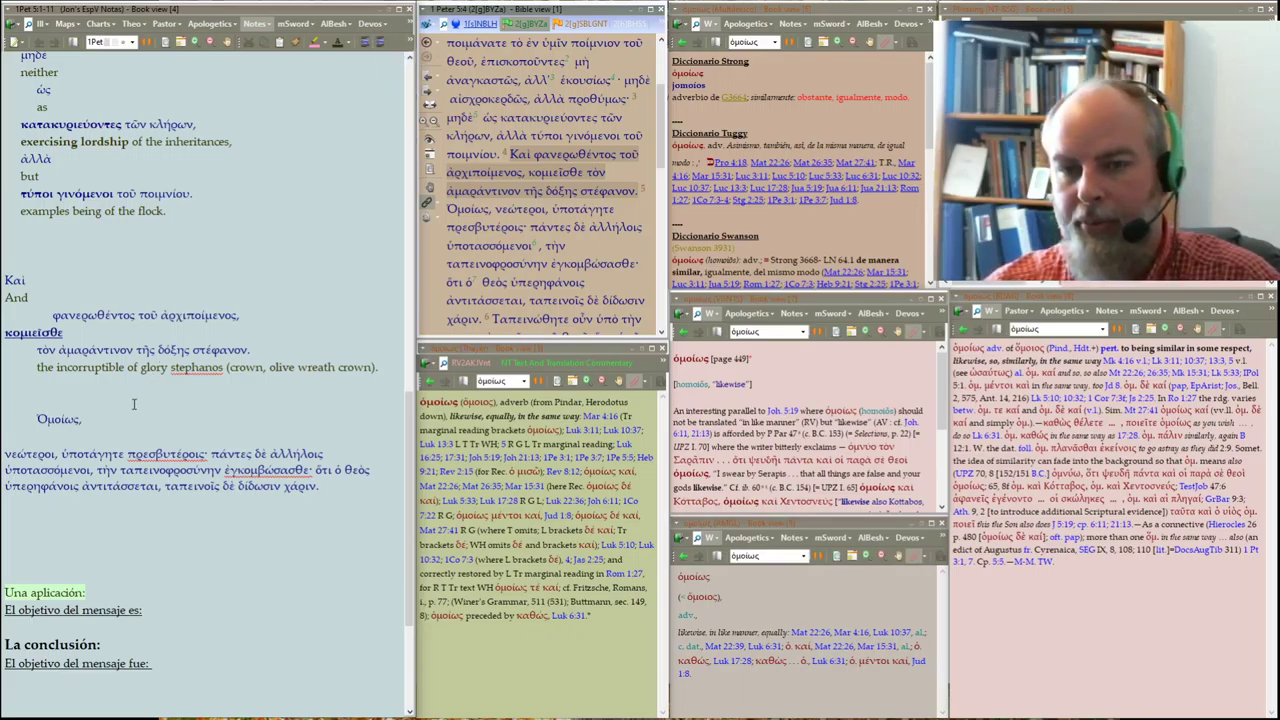
Put νεώτεροι, on its own indented line, make it bold, and save the notes
{"action": "left_click", "coordinate": [62, 454]}
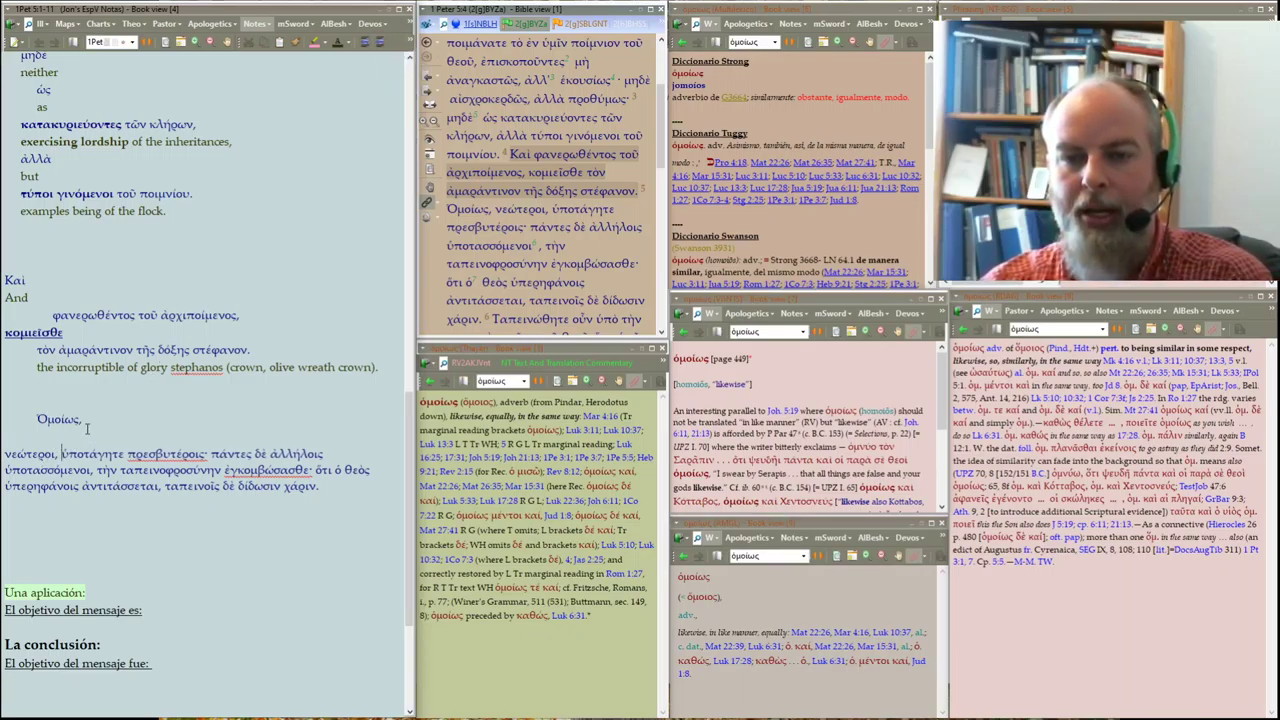
{"action": "key", "text": "Return"}
{"action": "key", "text": "Return"}
{"action": "left_click", "coordinate": [90, 421]}
{"action": "key", "text": "Delete"}
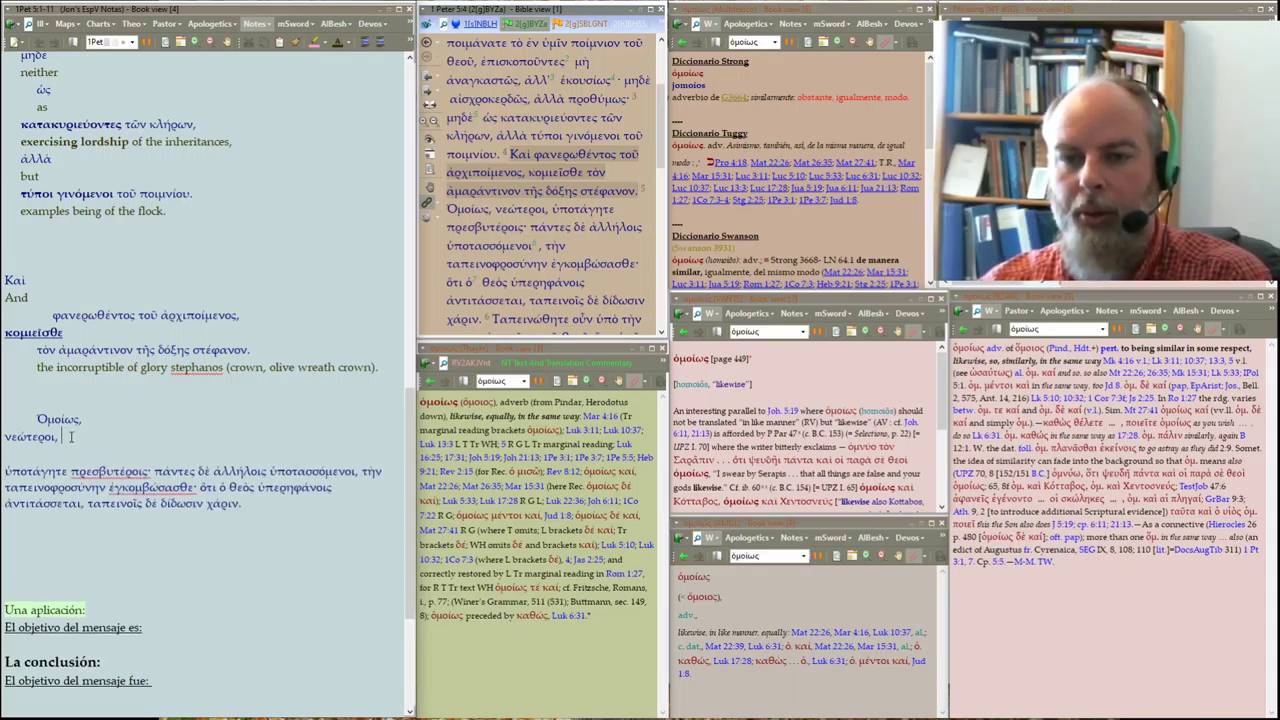
{"action": "left_click", "coordinate": [379, 43]}
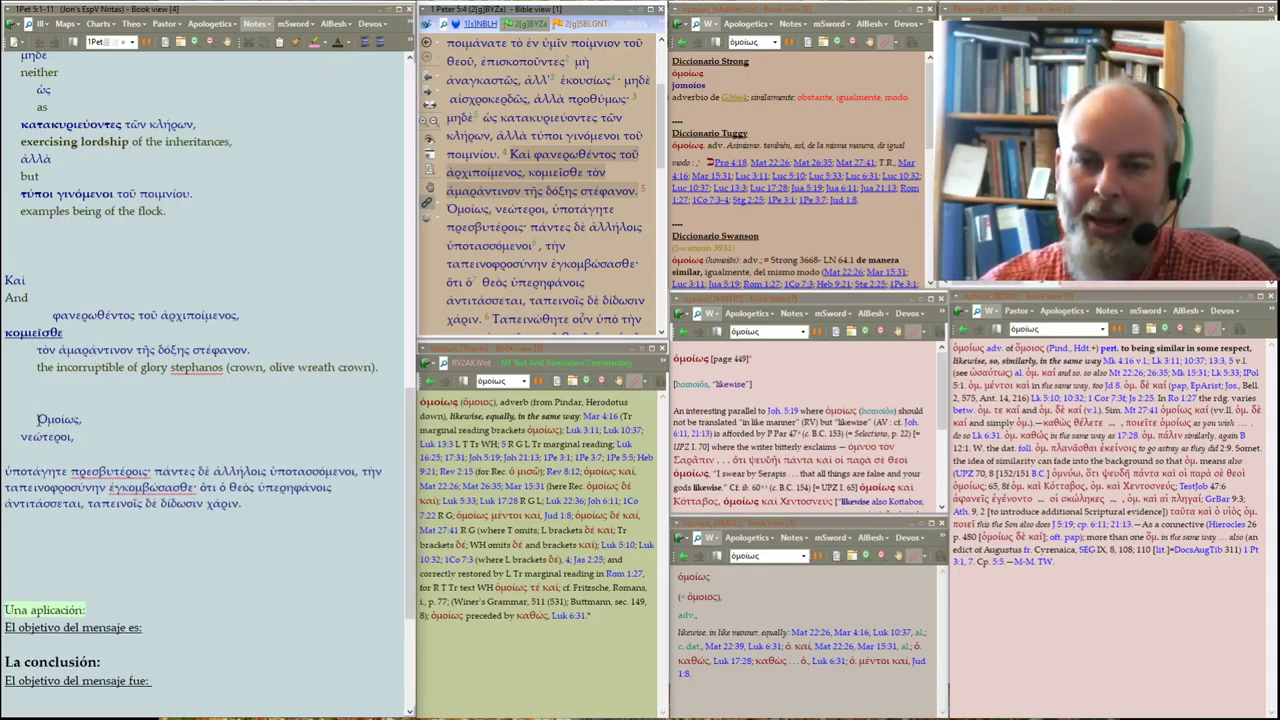
{"action": "double_click", "coordinate": [45, 437]}
{"action": "key", "text": "ctrl+b"}
{"action": "left_click", "coordinate": [98, 437]}
{"action": "key", "text": "ctrl+s"}
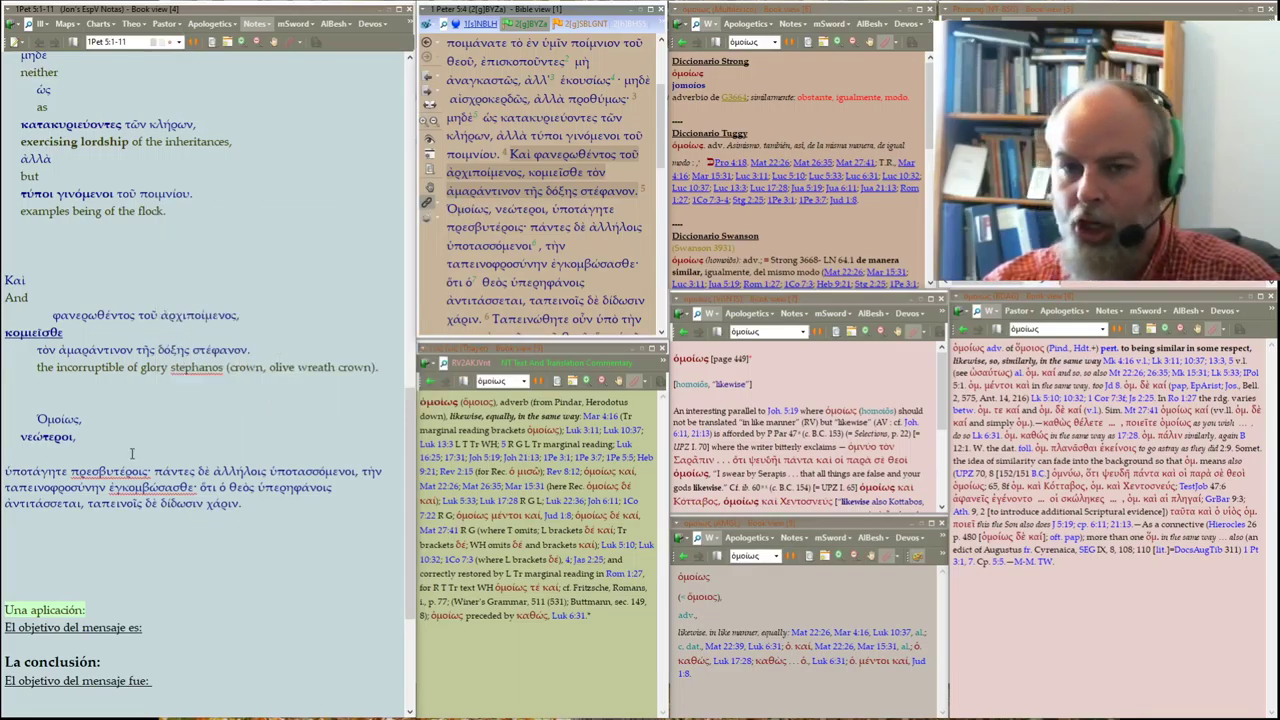
Add the grey gloss 'Likewise,' on a new line beneath Ὁμοίως,
{"action": "left_click", "coordinate": [103, 422]}
{"action": "key", "text": "Return"}
{"action": "type", "text": "Like"}
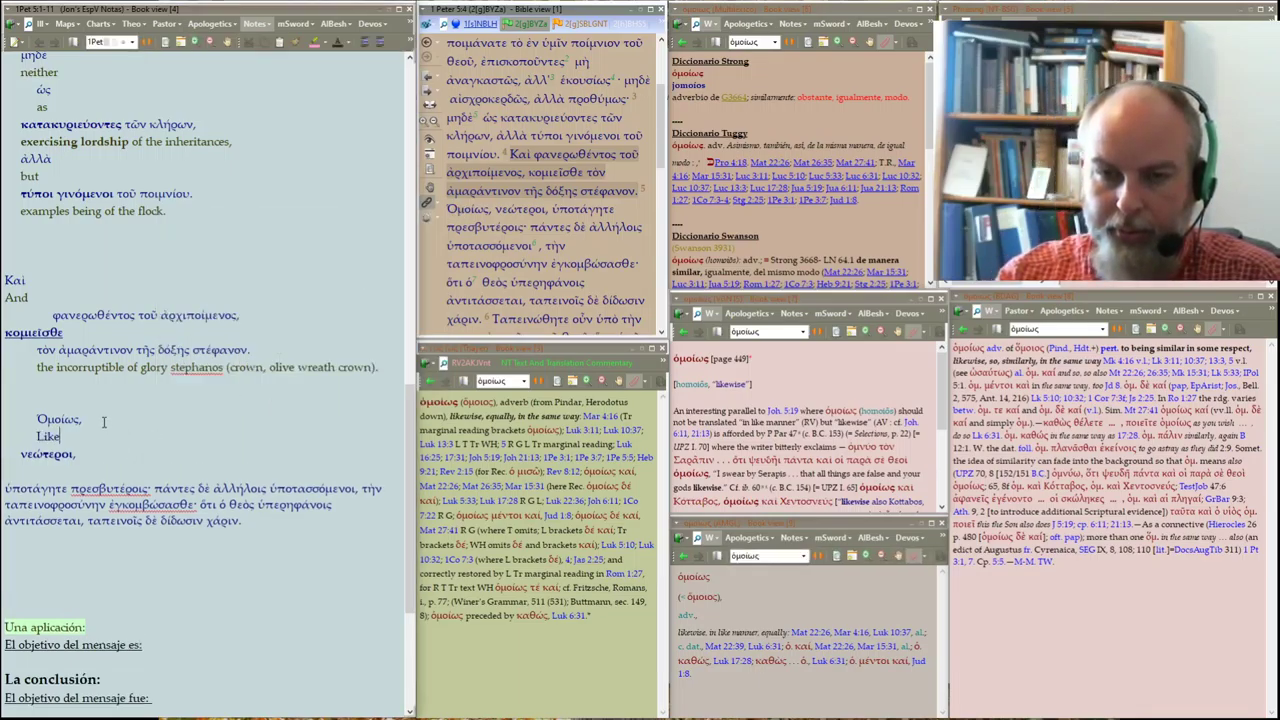
{"action": "type", "text": "wise,"}
{"action": "key", "text": "shift+Home"}
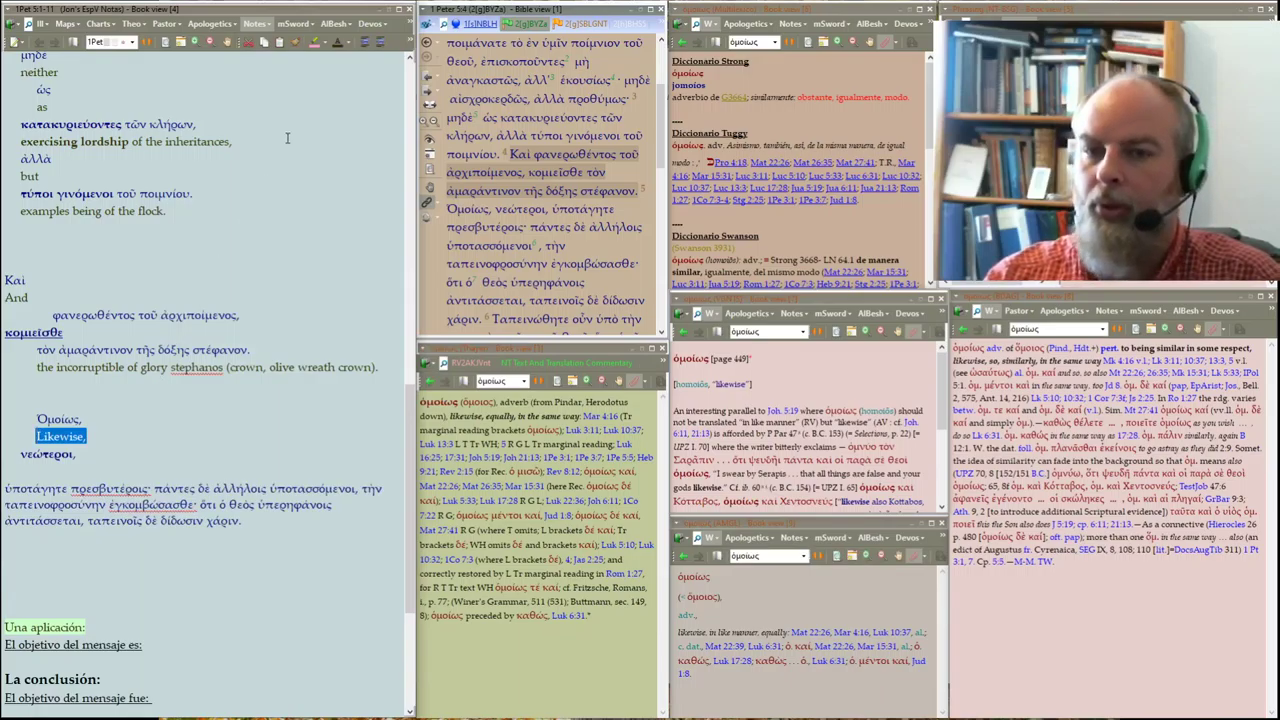
{"action": "left_click", "coordinate": [332, 43]}
{"action": "left_click", "coordinate": [166, 211]}
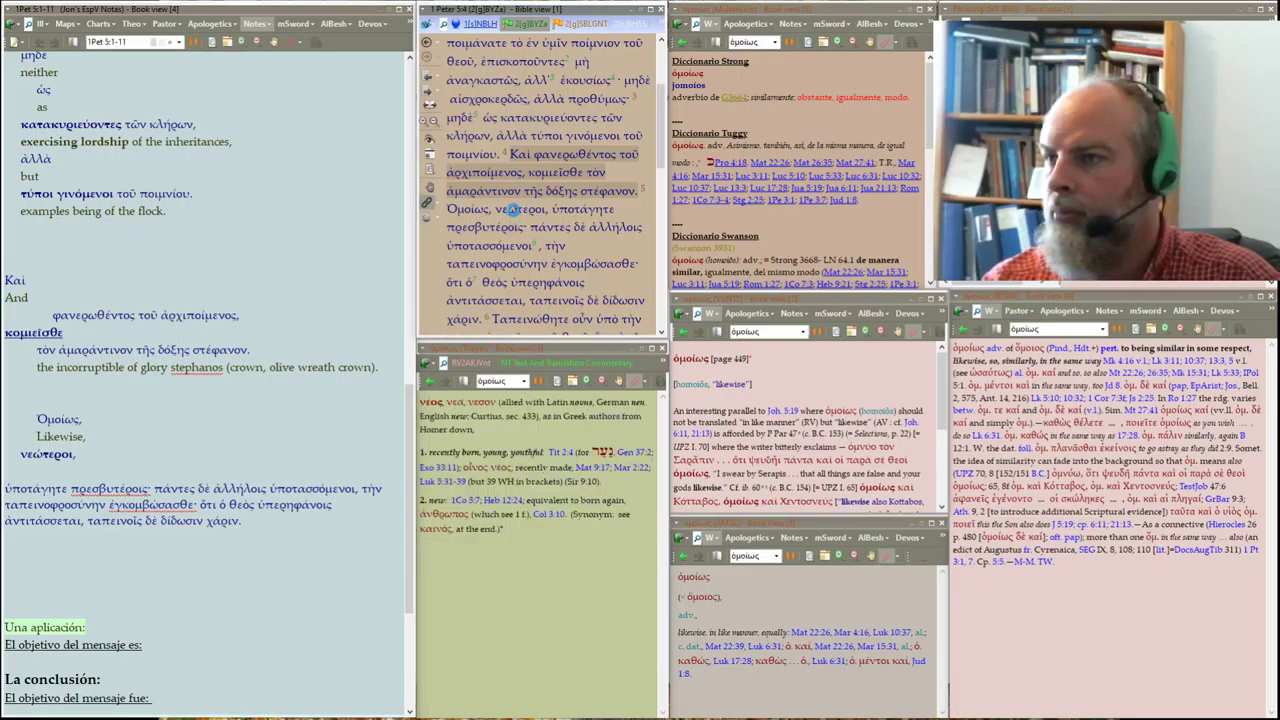
{"action": "mouse_move", "coordinate": [545, 209]}
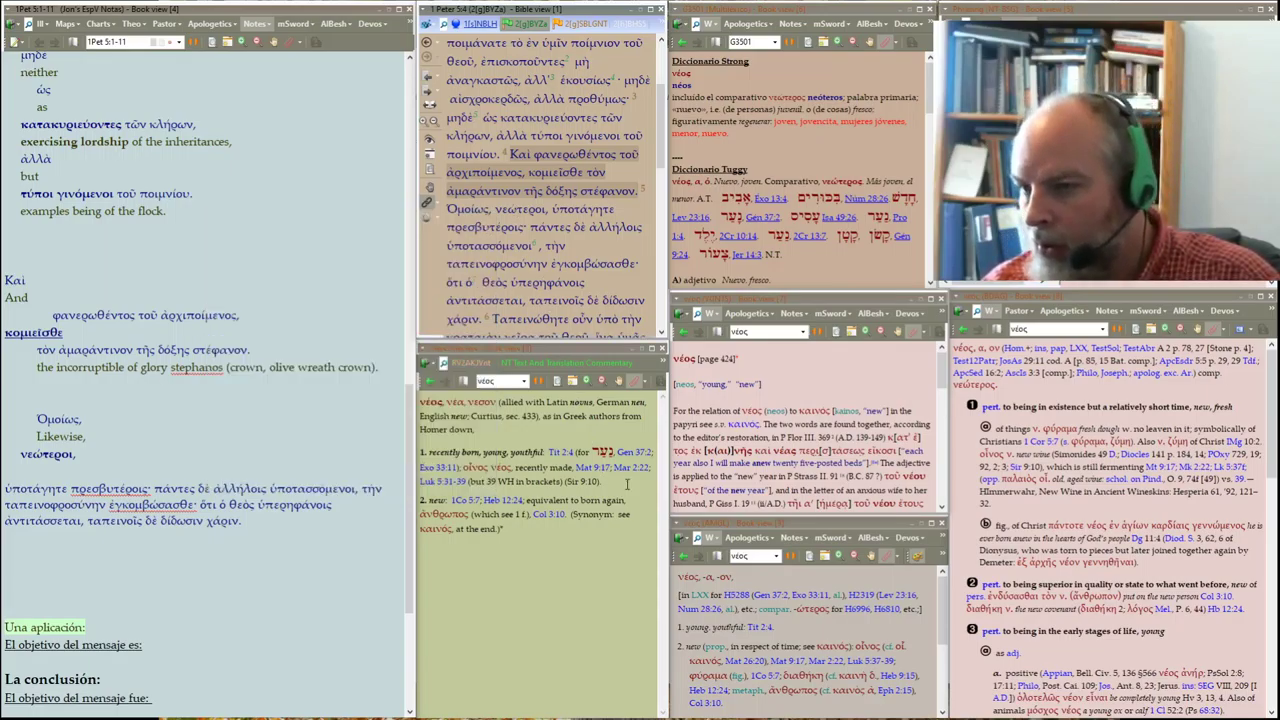
Add the gloss 'youth (pl),' beneath νεώτεροι, and move πάντες onward to a new line
{"action": "left_click", "coordinate": [80, 455]}
{"action": "key", "text": "Down"}
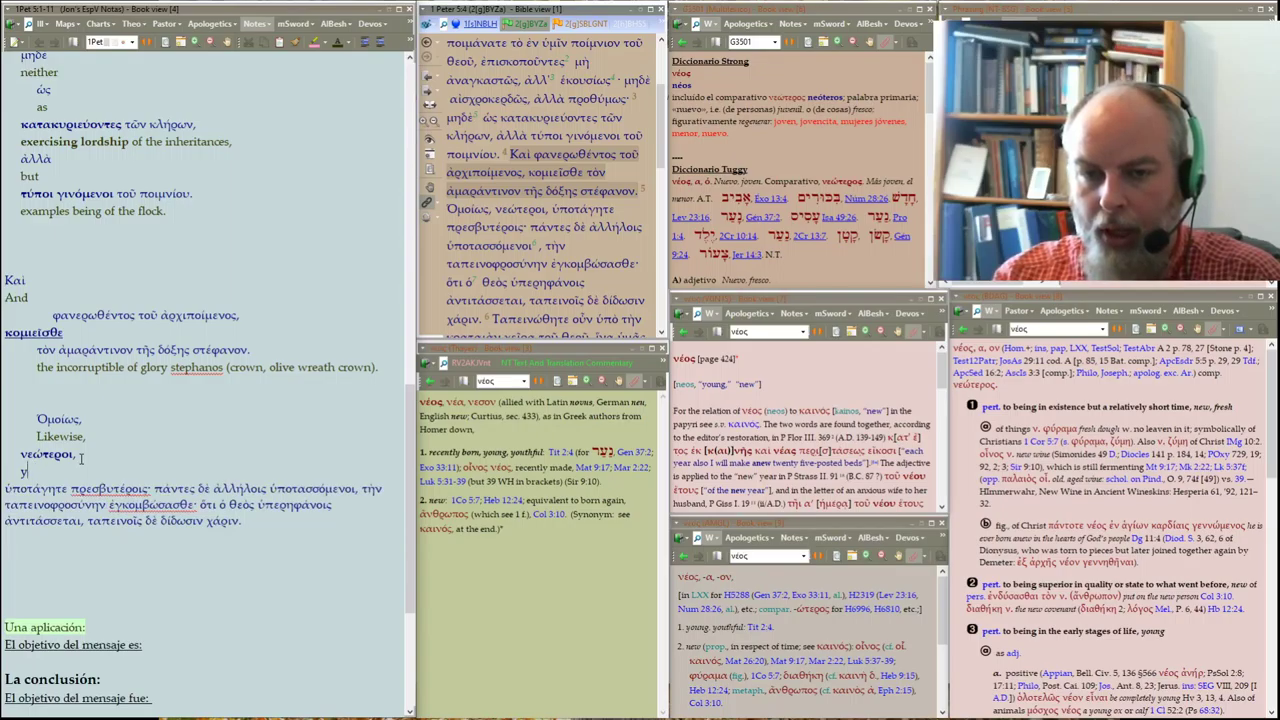
{"action": "type", "text": "outh (pl"}
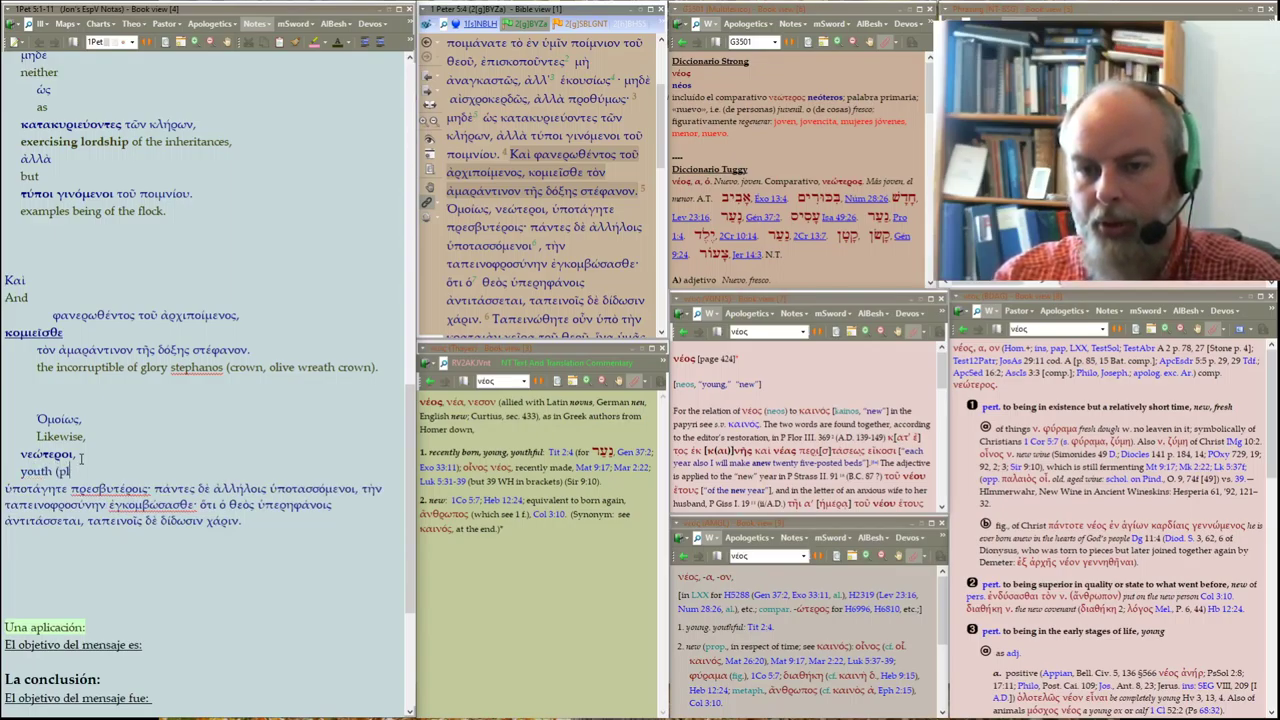
{"action": "type", "text": ","}
{"action": "key", "text": "shift+Home"}
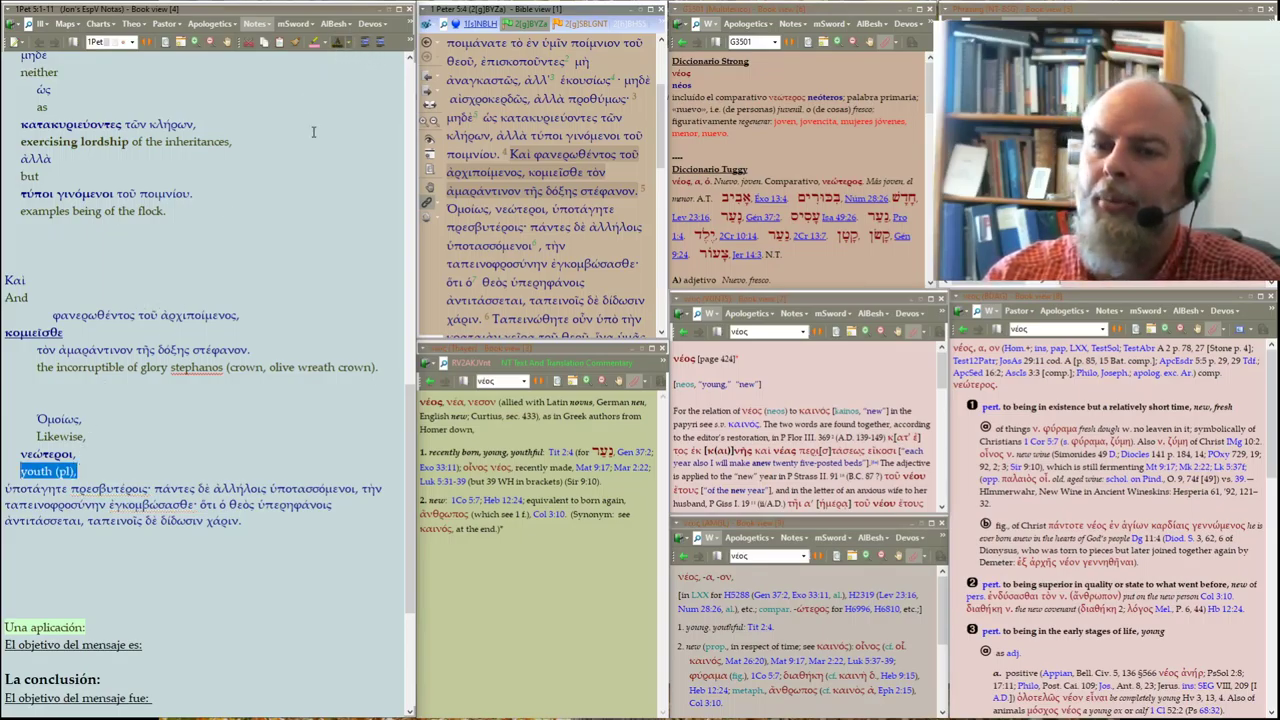
{"action": "left_click", "coordinate": [320, 253]}
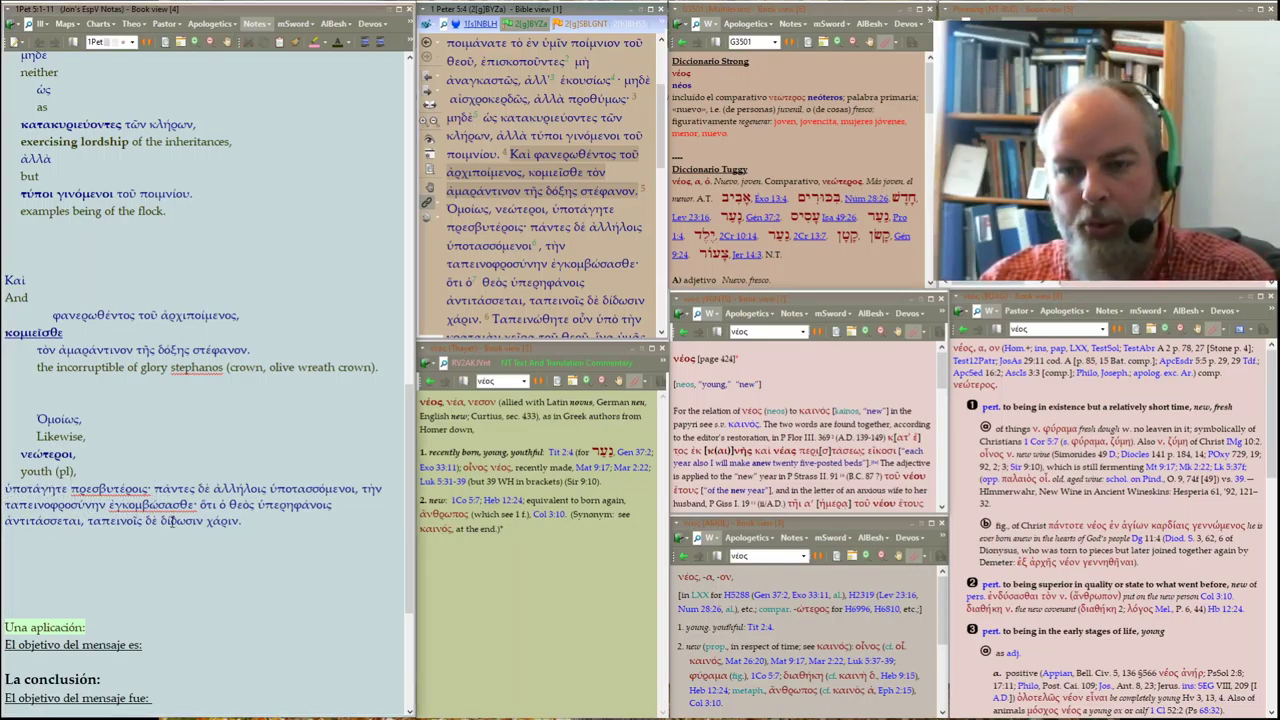
{"action": "key", "text": "Return"}
Put ὑποτάγητε on its own line, checking ὑποτάσσω in the lexicons, and highlight it pink
{"action": "left_click", "coordinate": [72, 488]}
{"action": "key", "text": "Return"}
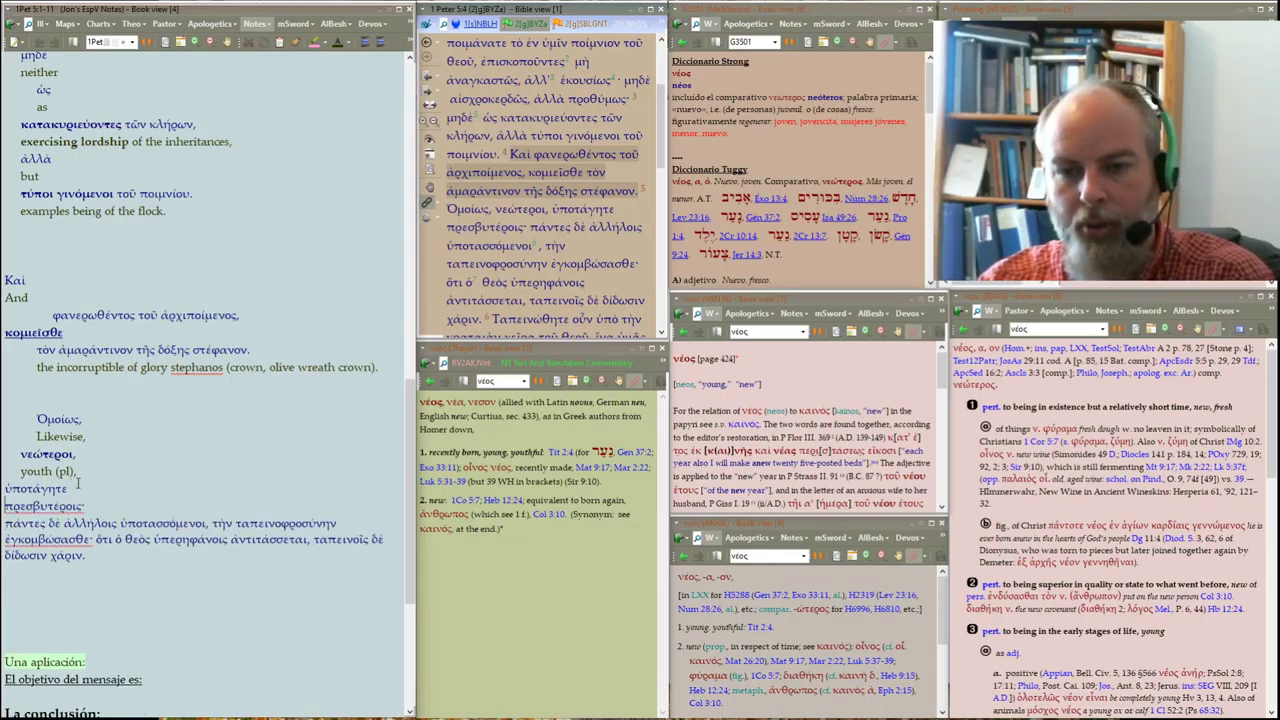
{"action": "key", "text": "Return"}
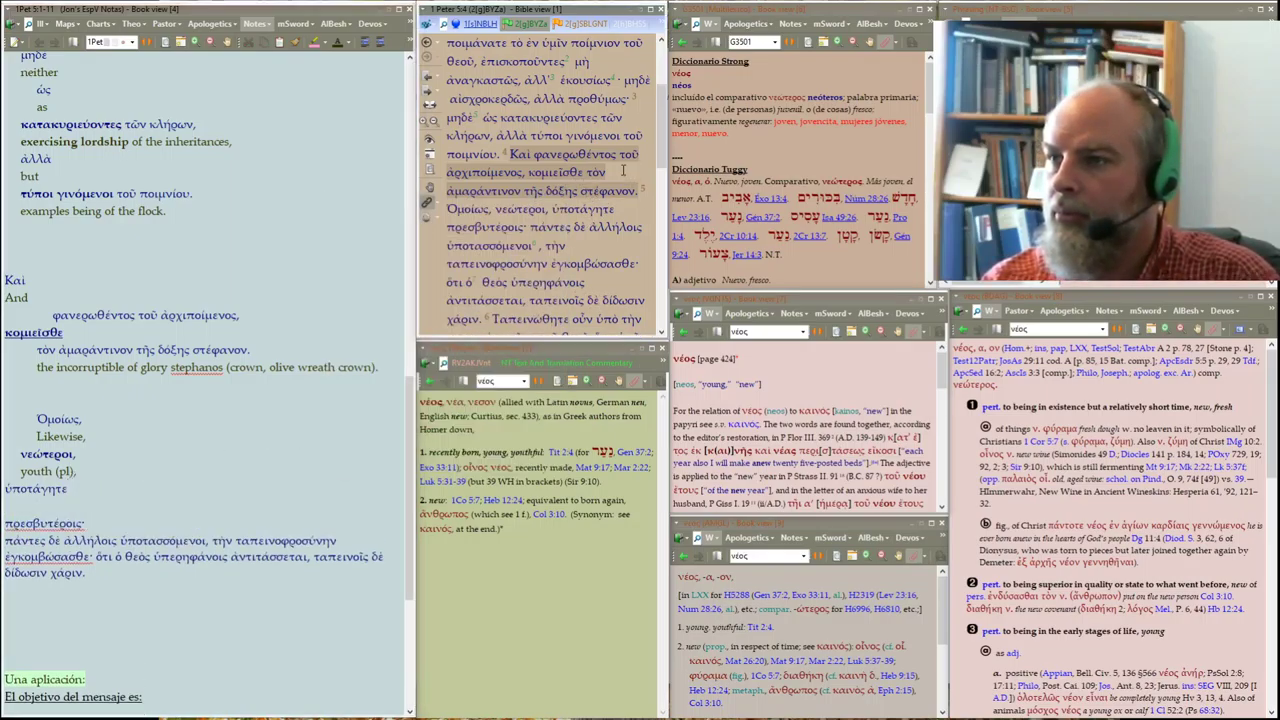
{"action": "left_click", "coordinate": [583, 219]}
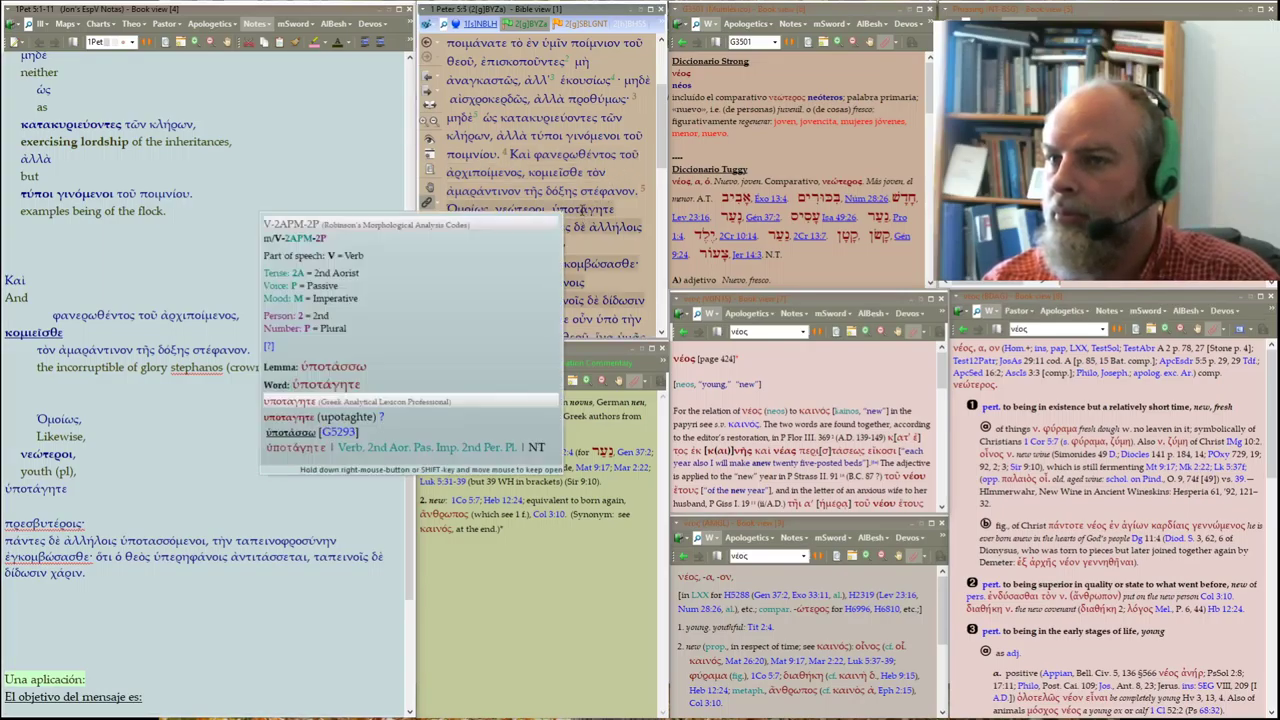
{"action": "left_click", "coordinate": [581, 209]}
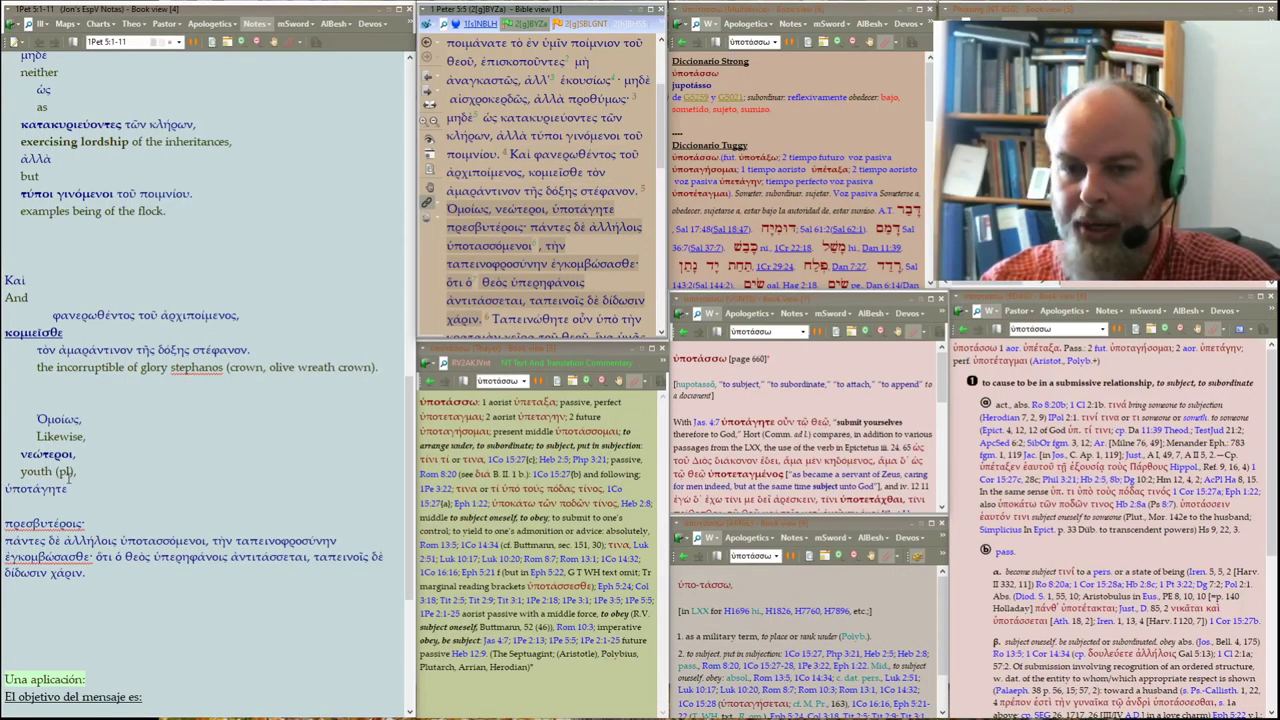
{"action": "double_click", "coordinate": [55, 487]}
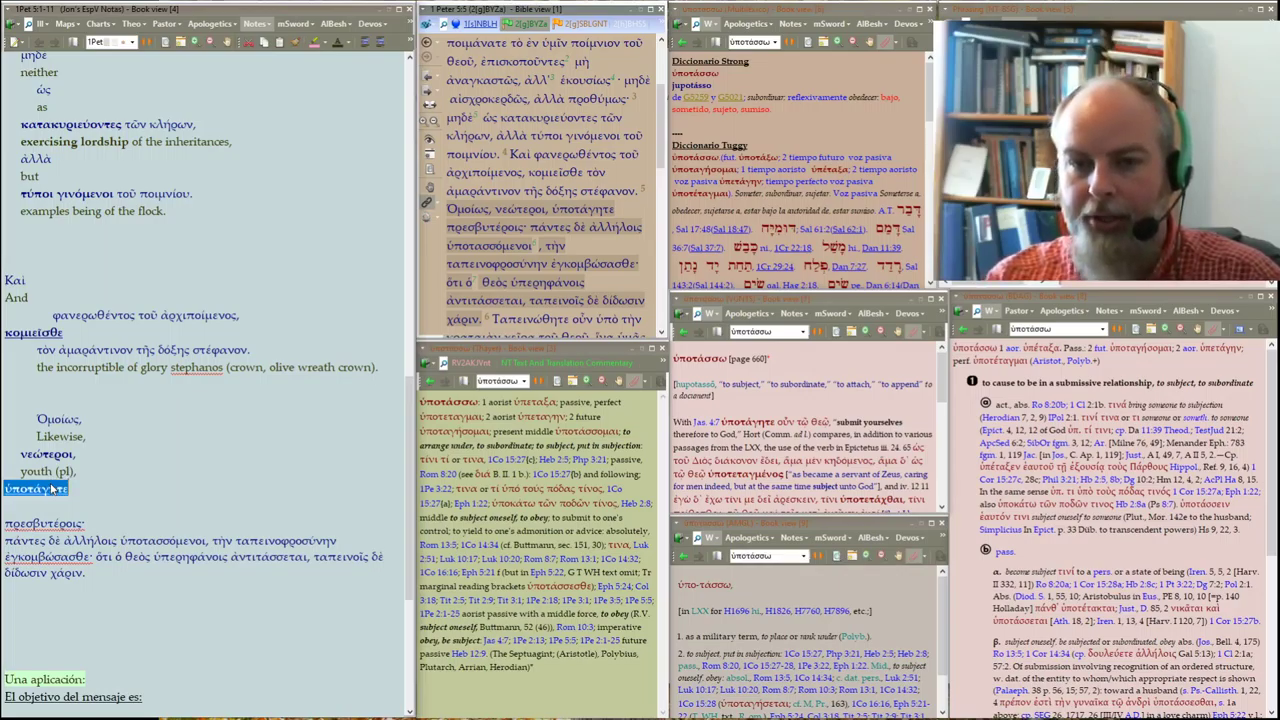
{"action": "left_click", "coordinate": [316, 42]}
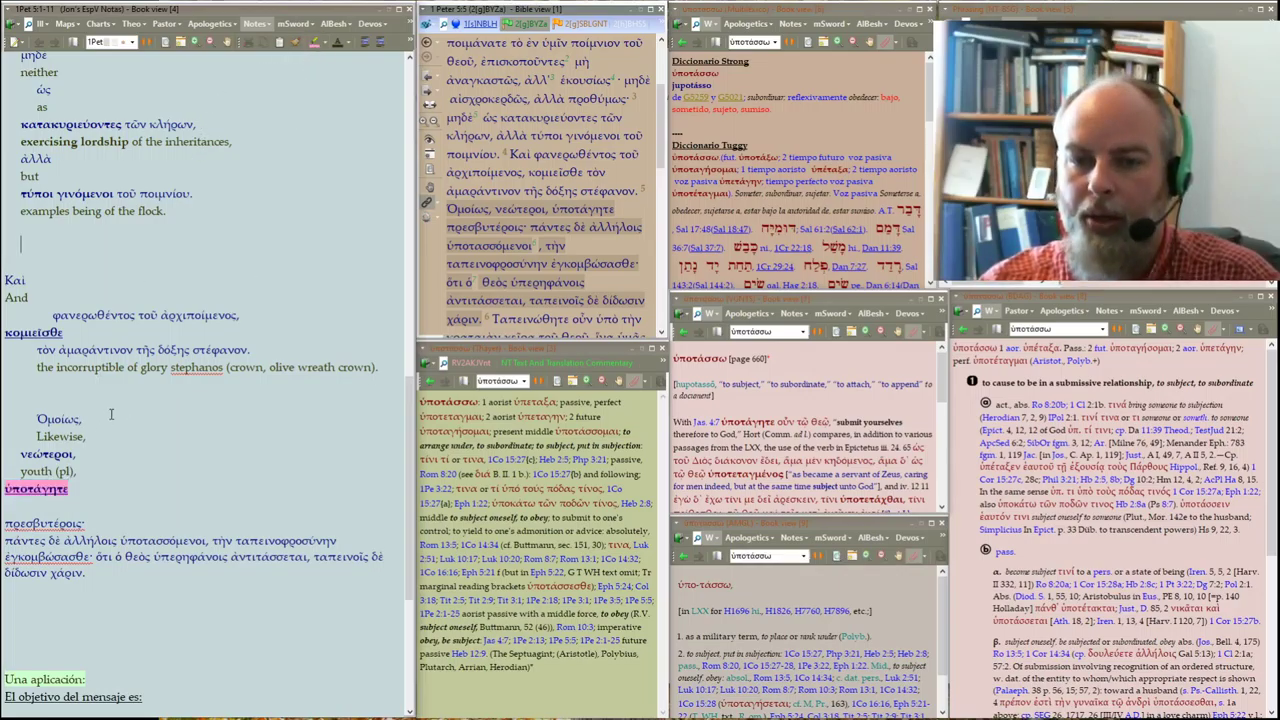
Add the gloss 'you all submit' on a new line beneath ὑποτάγητε
{"action": "left_click", "coordinate": [76, 488]}
{"action": "key", "text": "Return"}
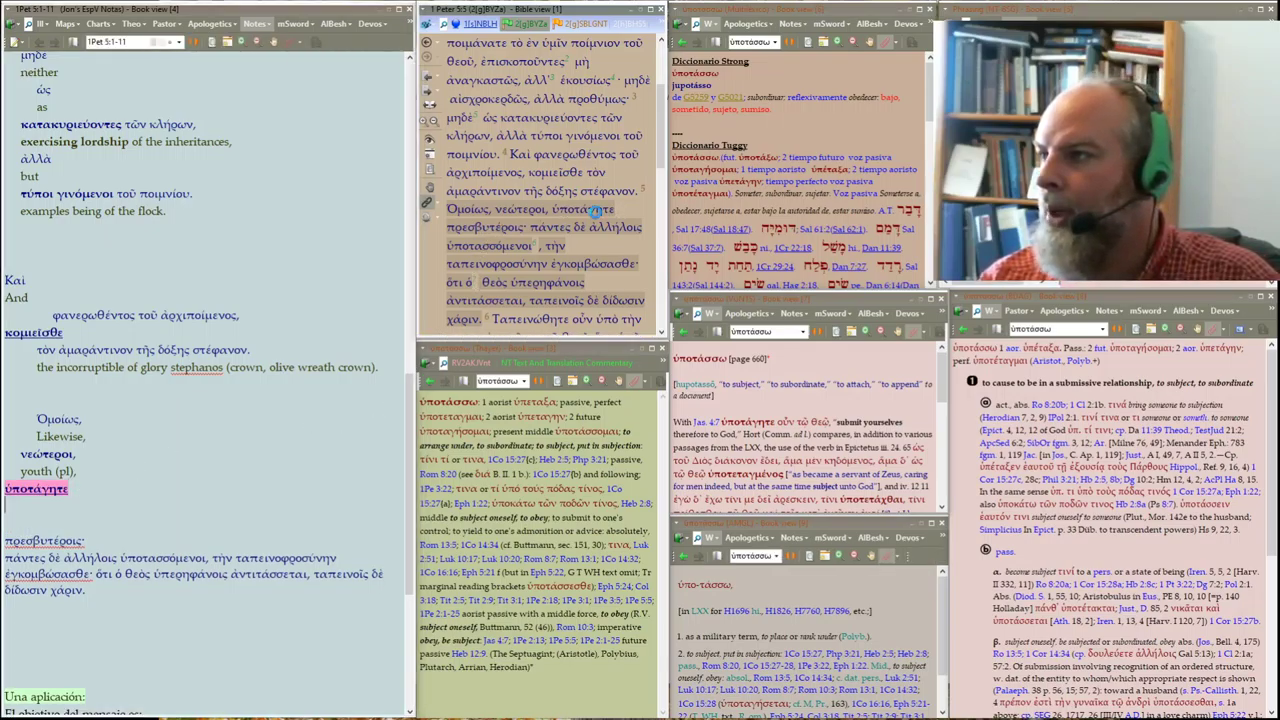
{"action": "mouse_move", "coordinate": [597, 210]}
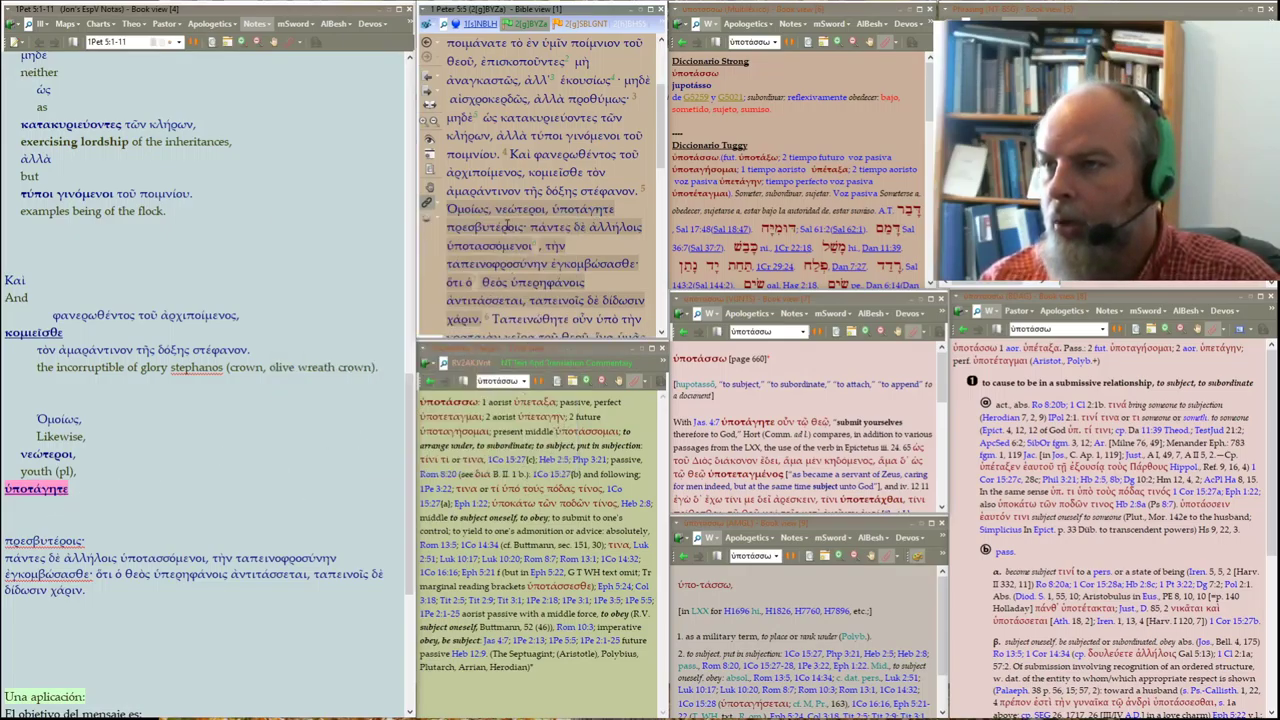
{"action": "mouse_move", "coordinate": [598, 236]}
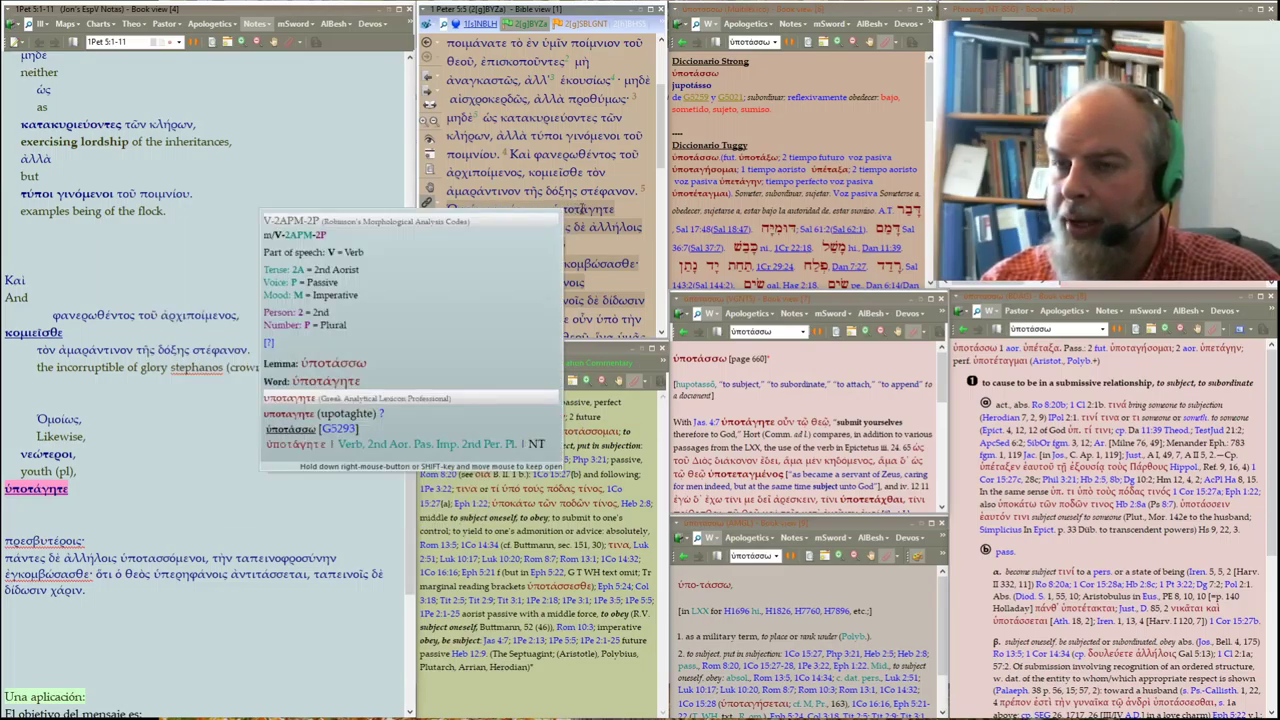
{"action": "left_click", "coordinate": [21, 505]}
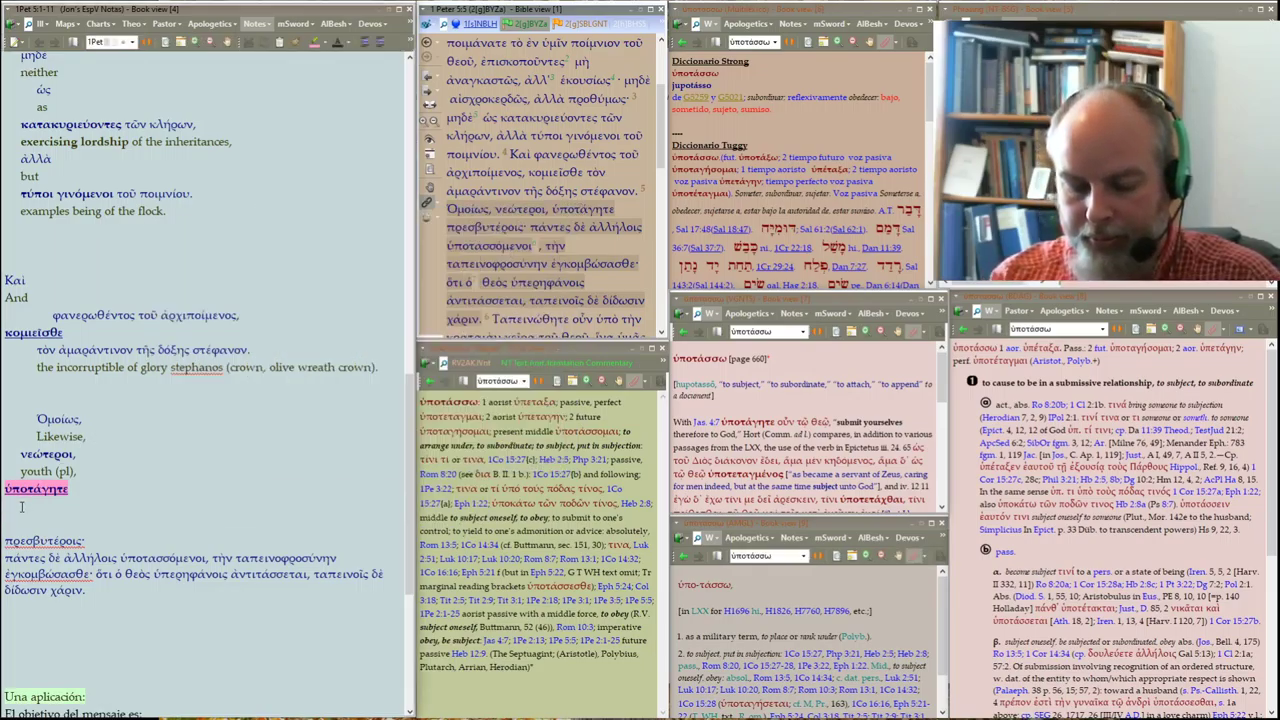
{"action": "type", "text": "you all submit!"}
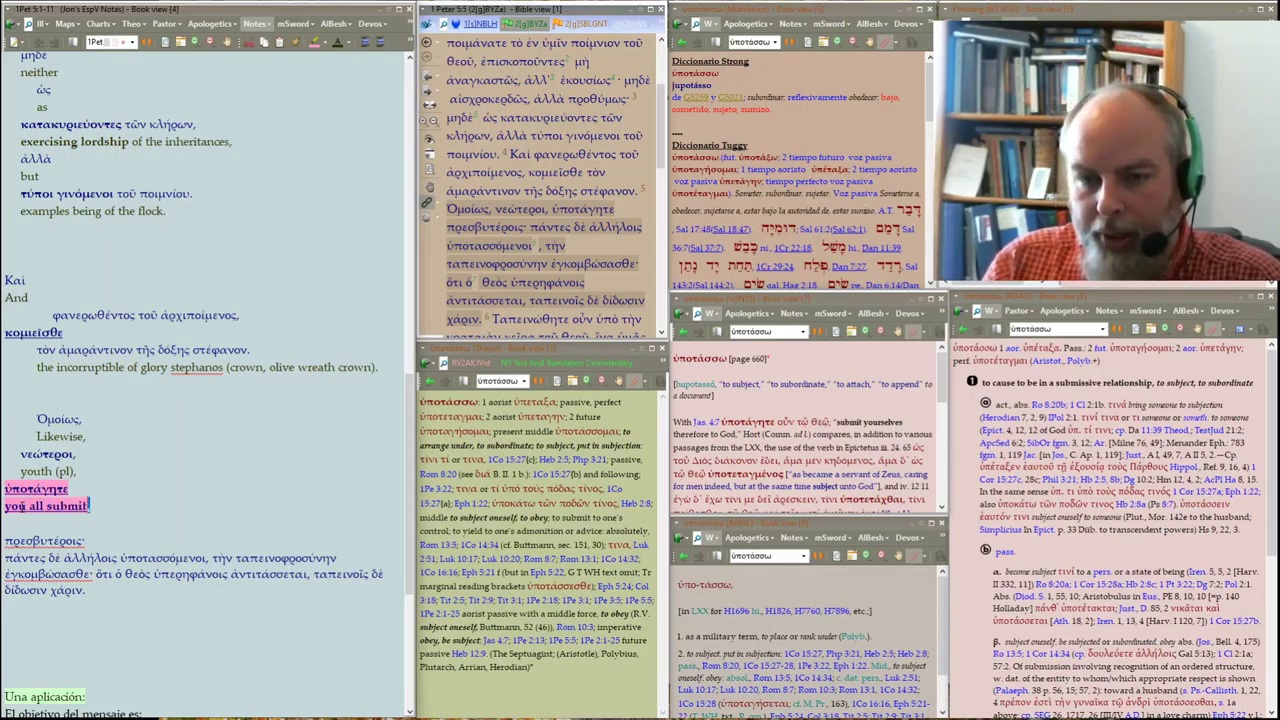
{"action": "left_click", "coordinate": [318, 42]}
{"action": "left_click", "coordinate": [312, 60]}
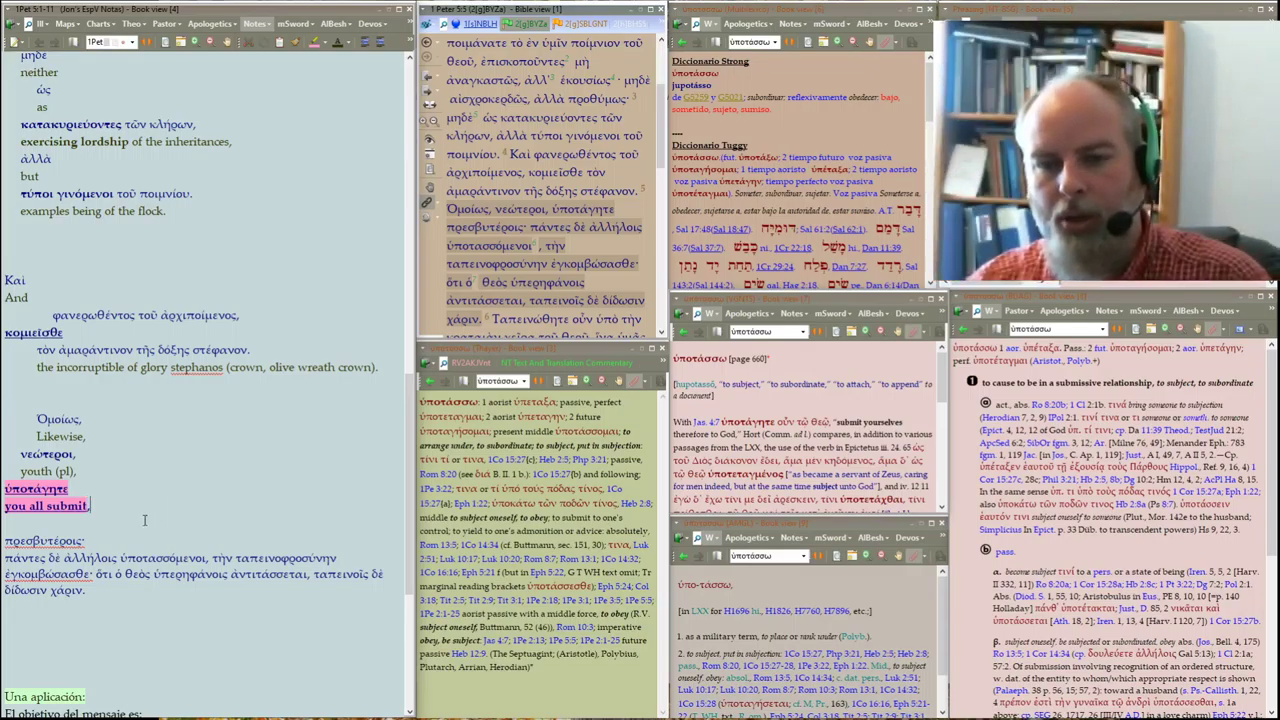
Type the gloss 'to the elders' on a new line under πρεσβυτέροις, checking πρεσβύτερος
{"action": "key", "text": "Delete"}
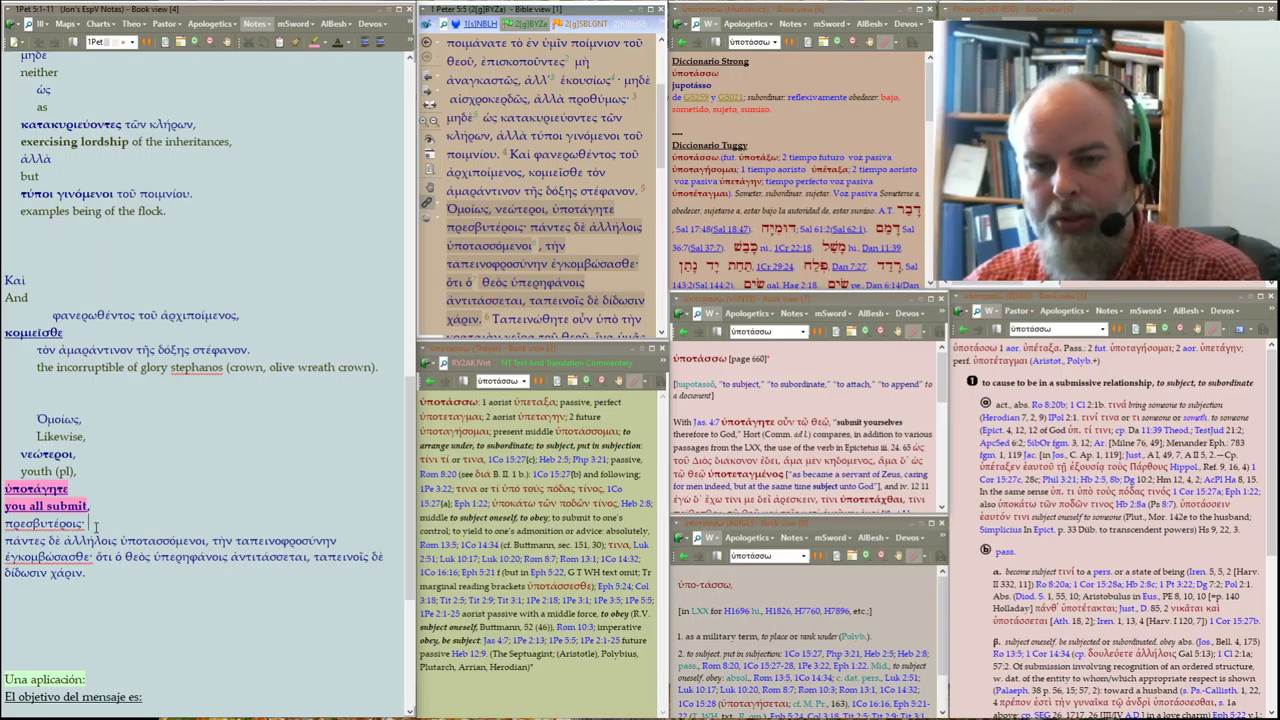
{"action": "key", "text": "Return"}
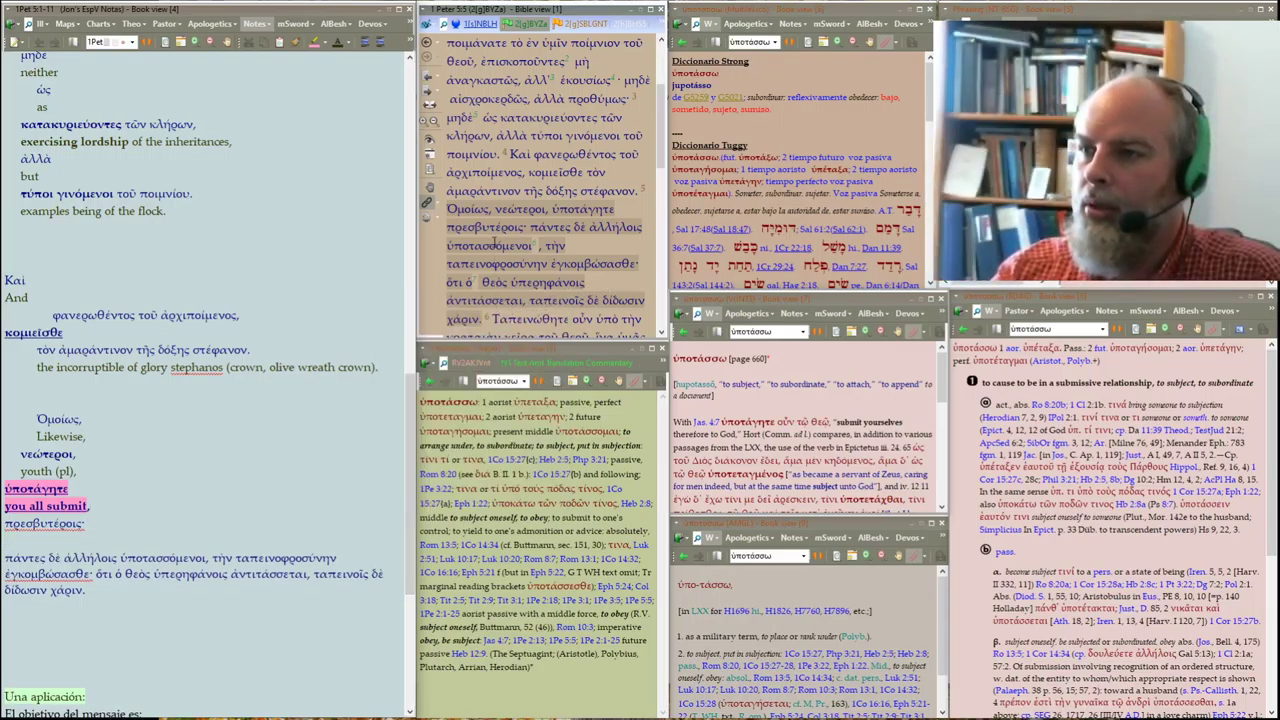
{"action": "left_click", "coordinate": [498, 228]}
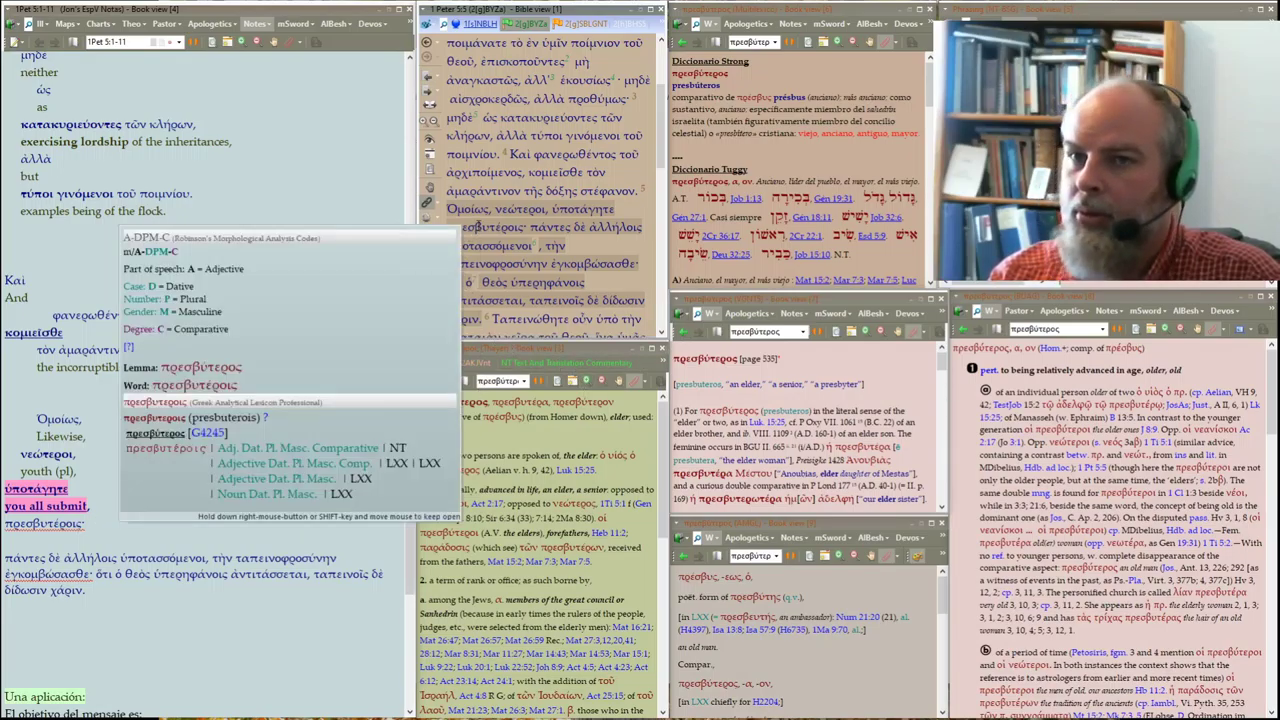
{"action": "left_click", "coordinate": [97, 543]}
{"action": "type", "text": "to the e"}
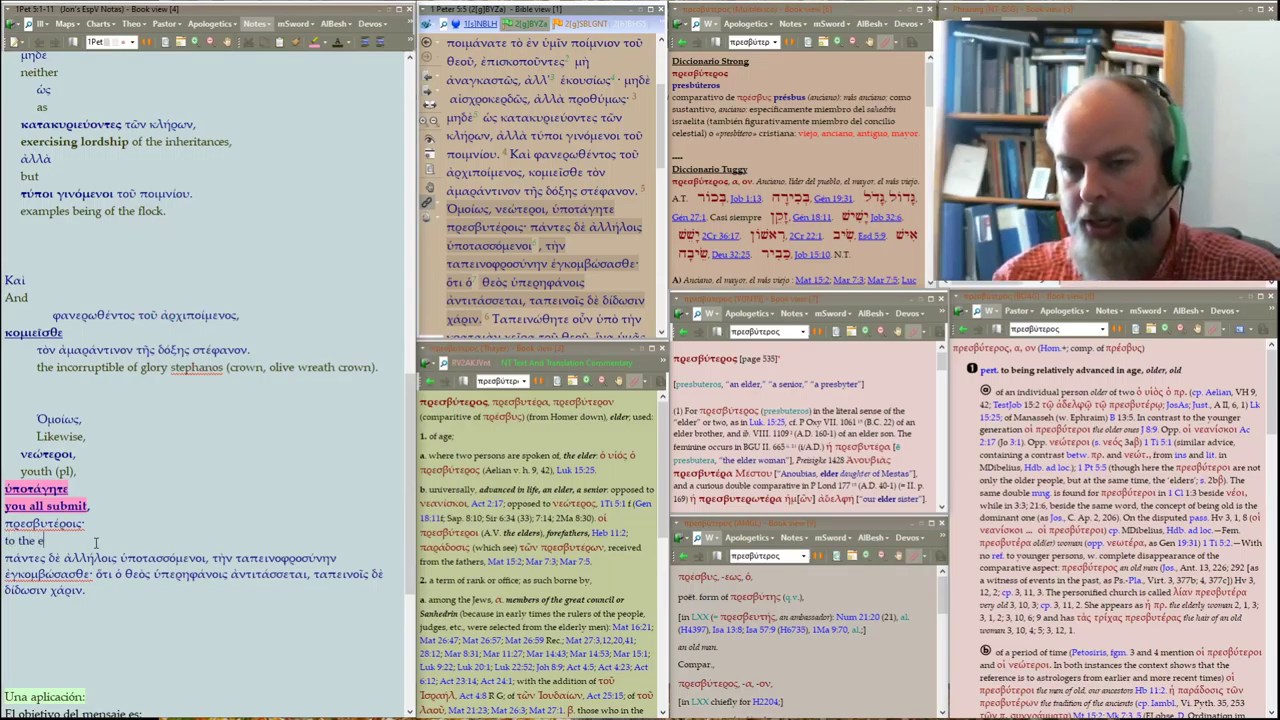
{"action": "type", "text": "lders."}
Indent πρεσβυτέροις and its gloss three levels under 'you all submit'
{"action": "triple_click", "coordinate": [96, 541]}
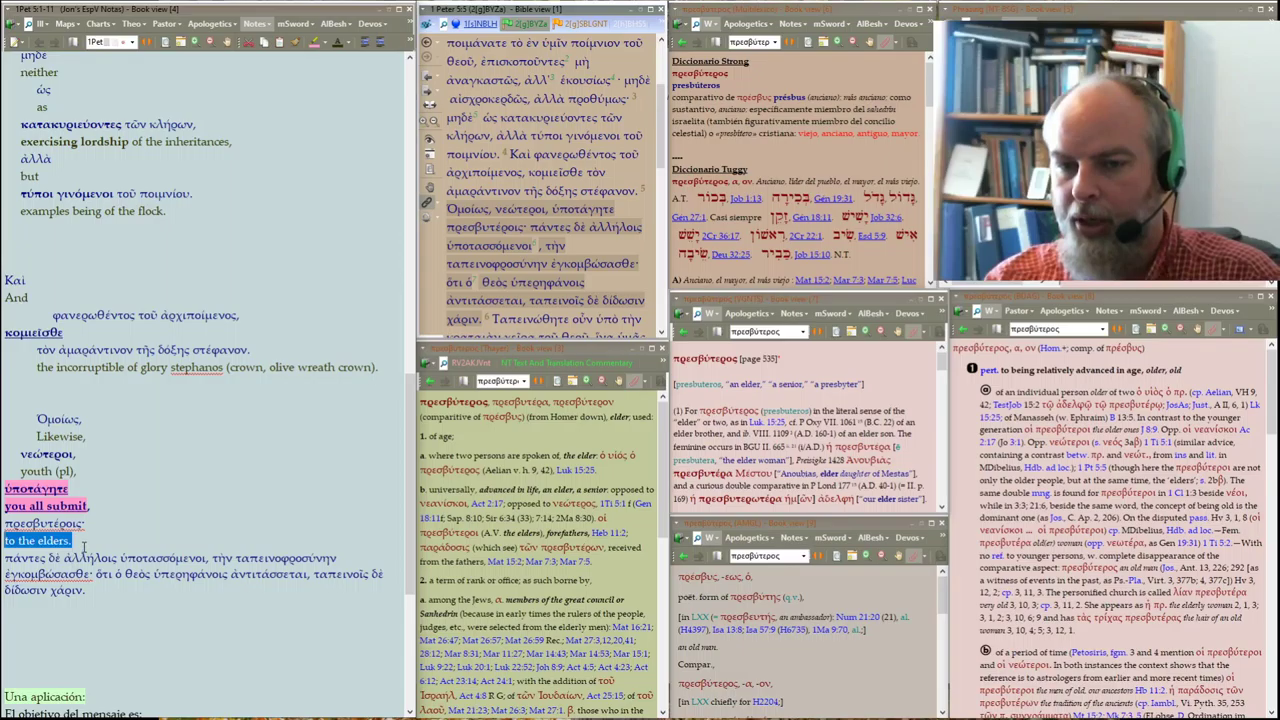
{"action": "left_click_drag", "start_coordinate": [85, 546], "coordinate": [5, 521]}
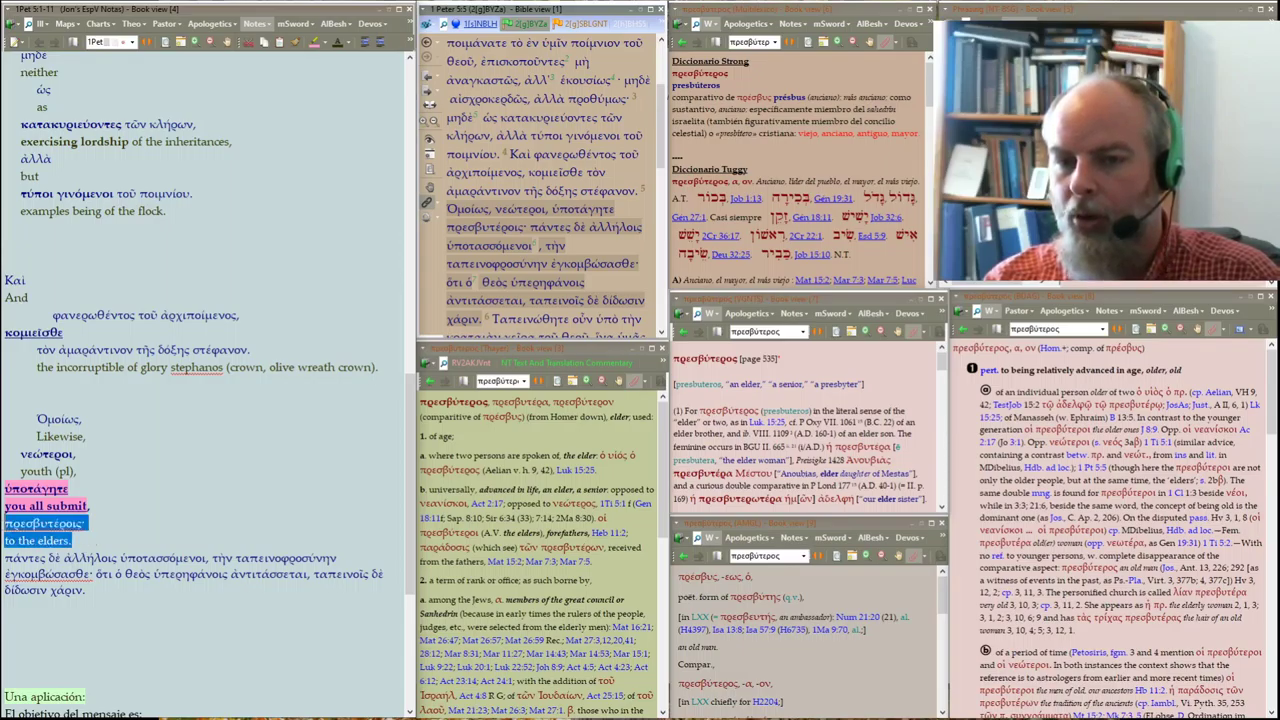
{"action": "left_click", "coordinate": [380, 42]}
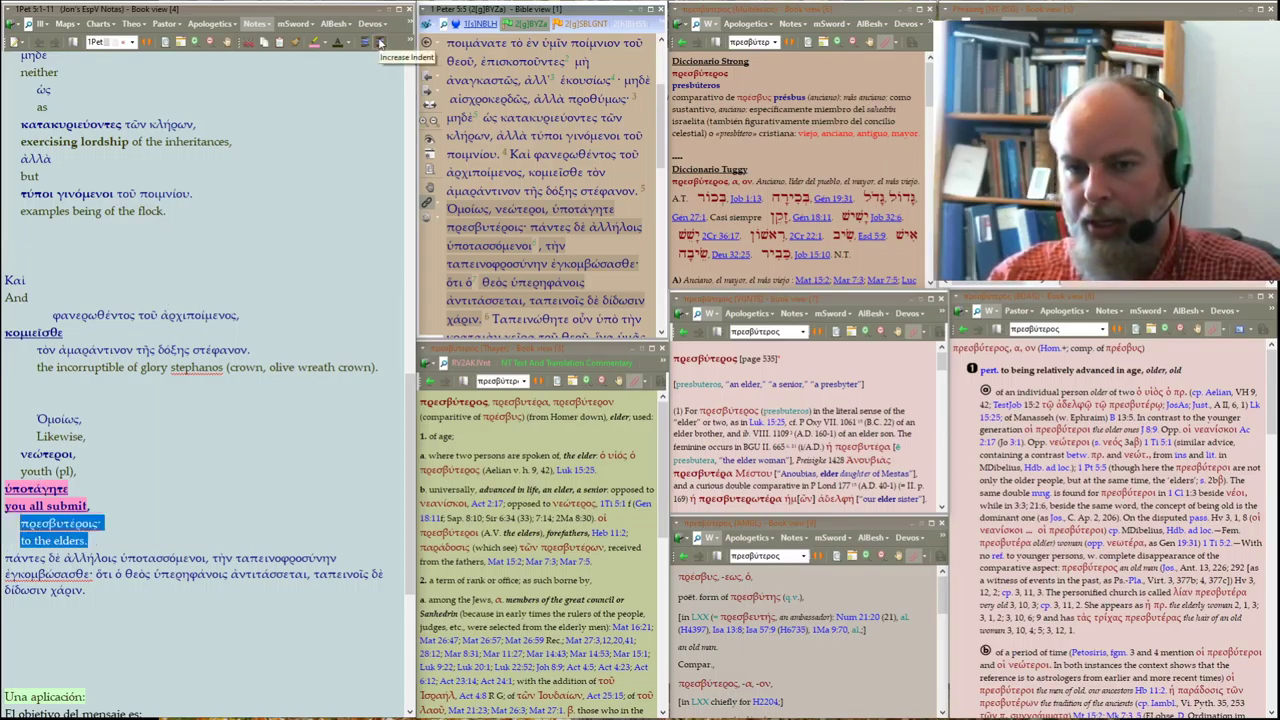
{"action": "left_click", "coordinate": [380, 42]}
{"action": "left_click", "coordinate": [380, 42]}
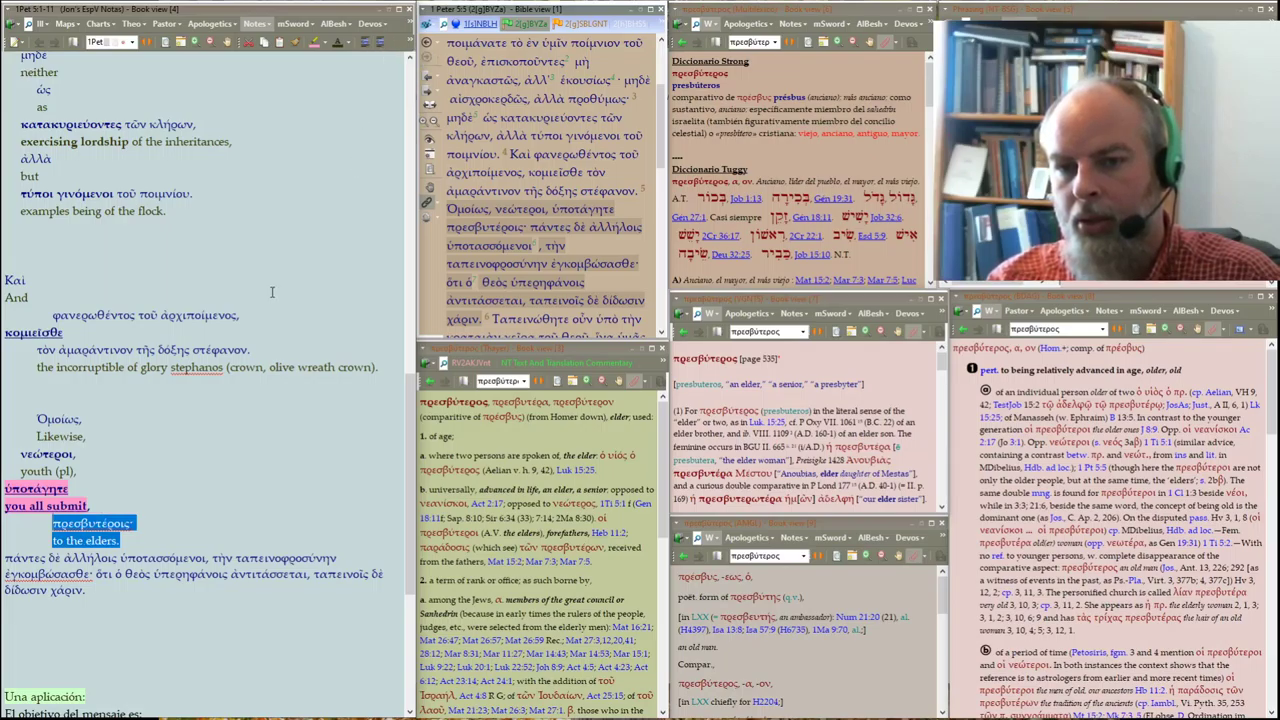
{"action": "left_click_drag", "start_coordinate": [125, 545], "coordinate": [30, 543]}
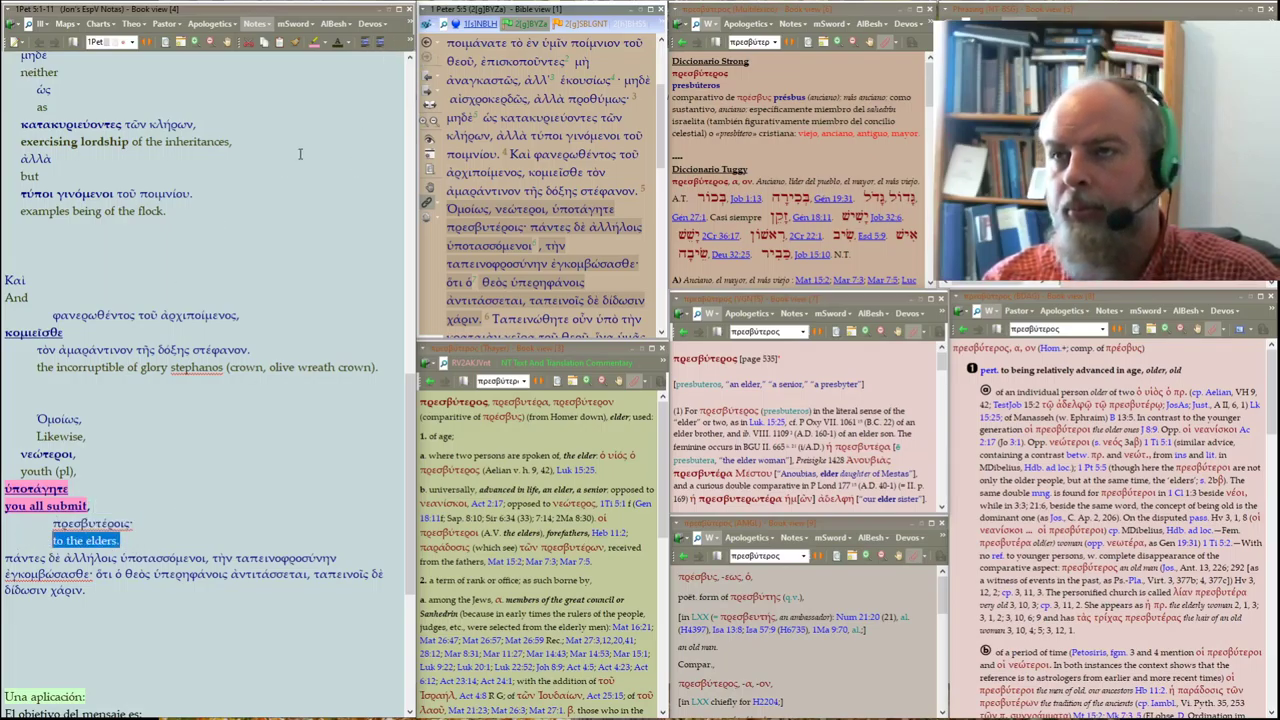
{"action": "left_click", "coordinate": [283, 434]}
Indent the verse 2 μηδὲ … willingly lines two more levels
{"action": "scroll", "coordinate": [280, 434], "scroll_direction": "down", "scroll_amount": 3}
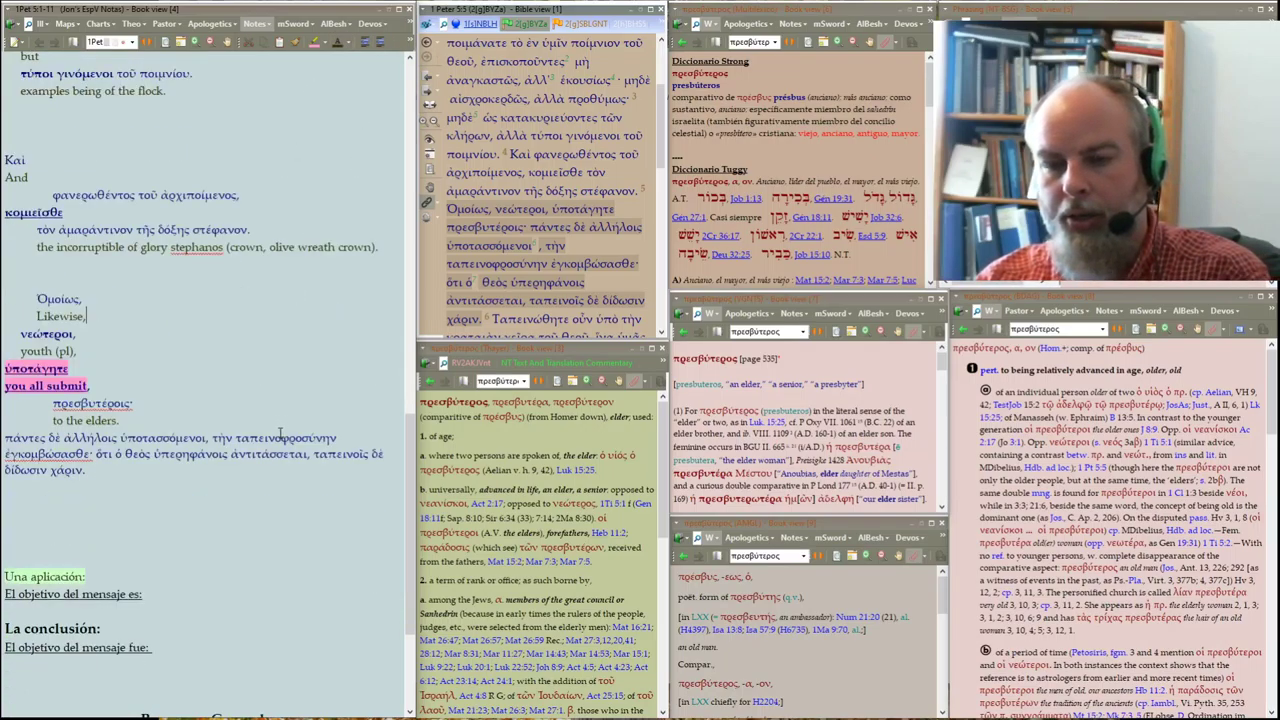
{"action": "left_click", "coordinate": [151, 412]}
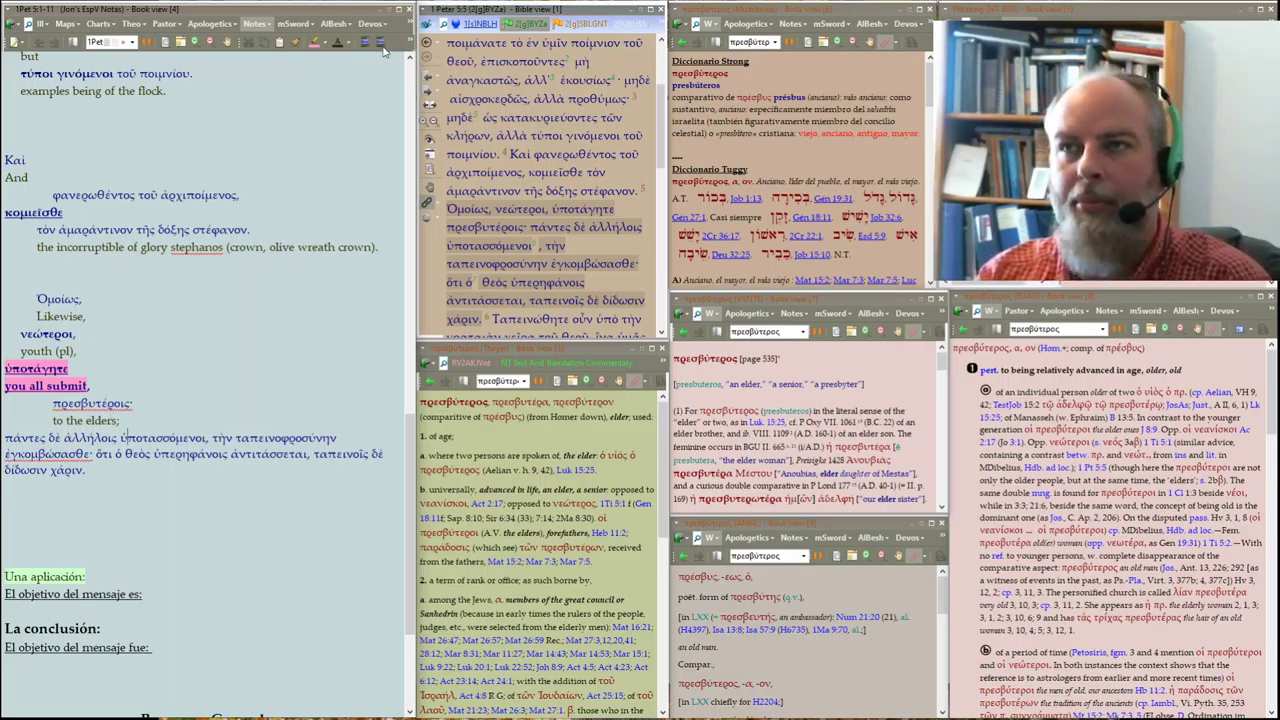
{"action": "scroll", "coordinate": [239, 256], "scroll_direction": "up", "scroll_amount": 2}
{"action": "scroll", "coordinate": [239, 256], "scroll_direction": "up", "scroll_amount": 3}
{"action": "scroll", "coordinate": [239, 256], "scroll_direction": "up", "scroll_amount": 8}
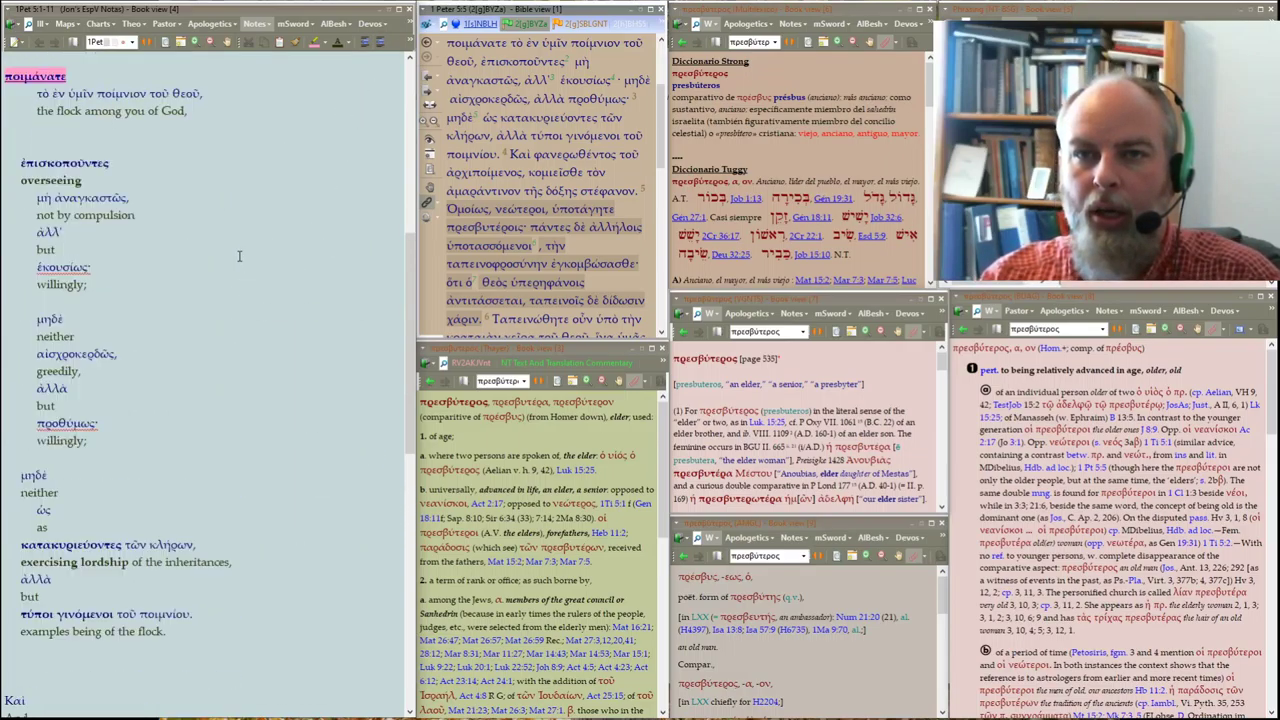
{"action": "left_click_drag", "start_coordinate": [36, 318], "coordinate": [101, 440]}
{"action": "left_click", "coordinate": [378, 41]}
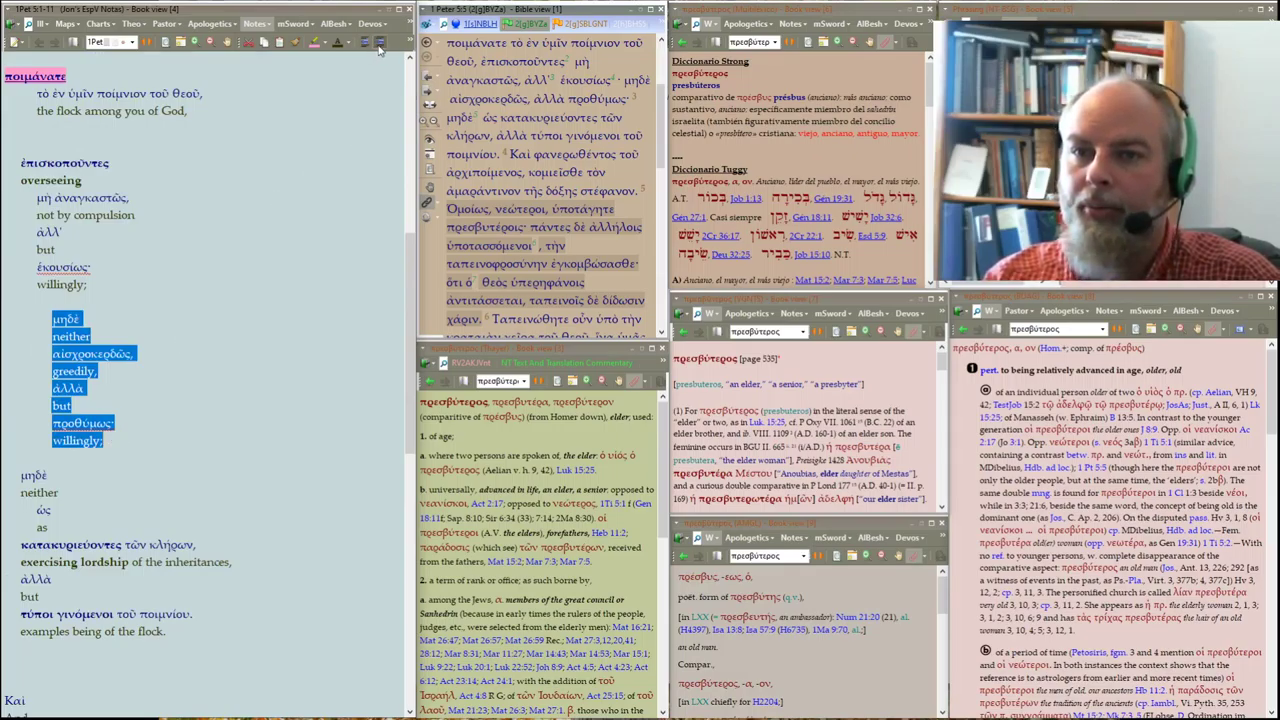
{"action": "left_click", "coordinate": [225, 330]}
Indent the μηδὲ … examples being of the flock block two more levels
{"action": "scroll", "coordinate": [27, 318], "scroll_direction": "down", "scroll_amount": 3}
{"action": "scroll", "coordinate": [27, 318], "scroll_direction": "down", "scroll_amount": 1}
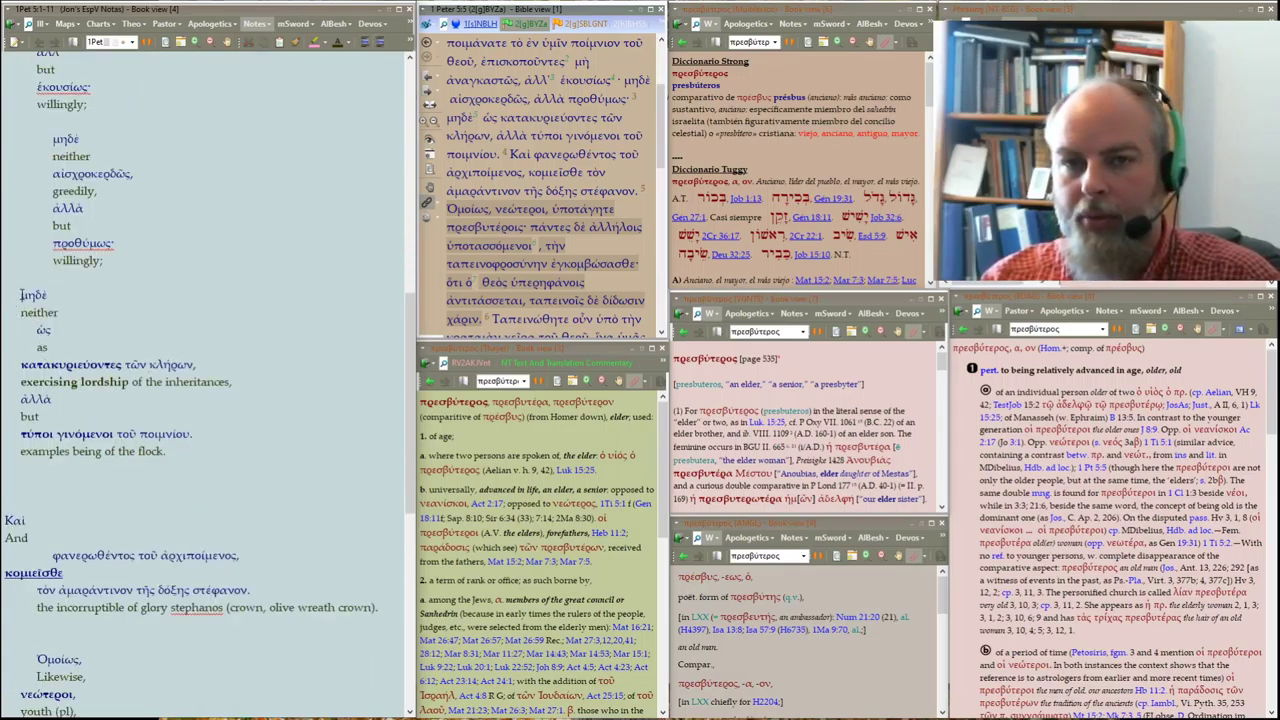
{"action": "left_click_drag", "start_coordinate": [22, 295], "coordinate": [156, 475]}
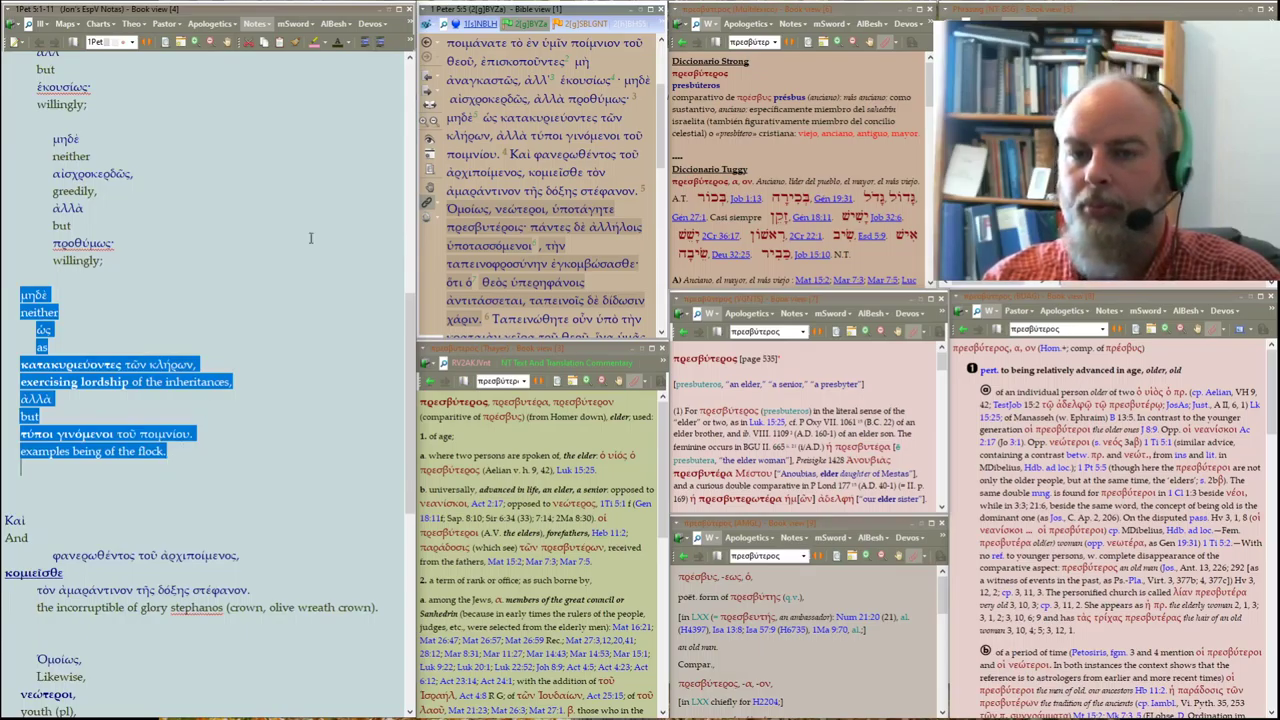
{"action": "left_click", "coordinate": [379, 41]}
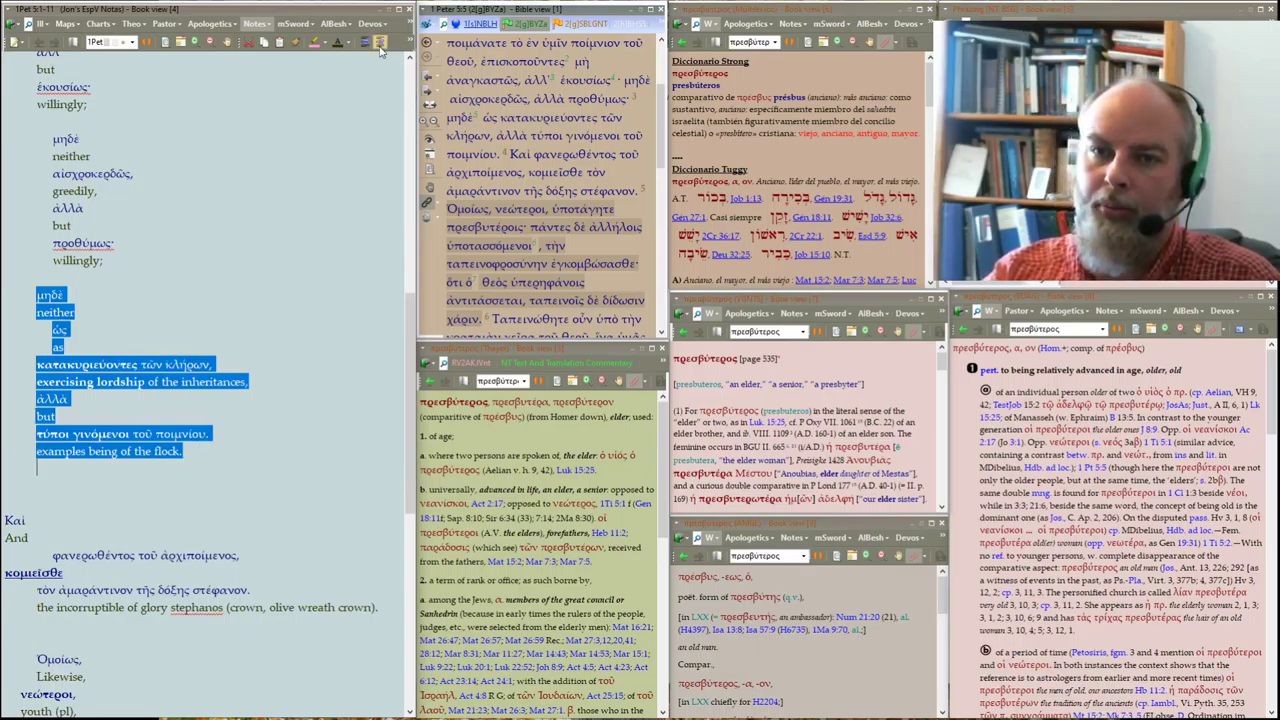
{"action": "left_click", "coordinate": [379, 41]}
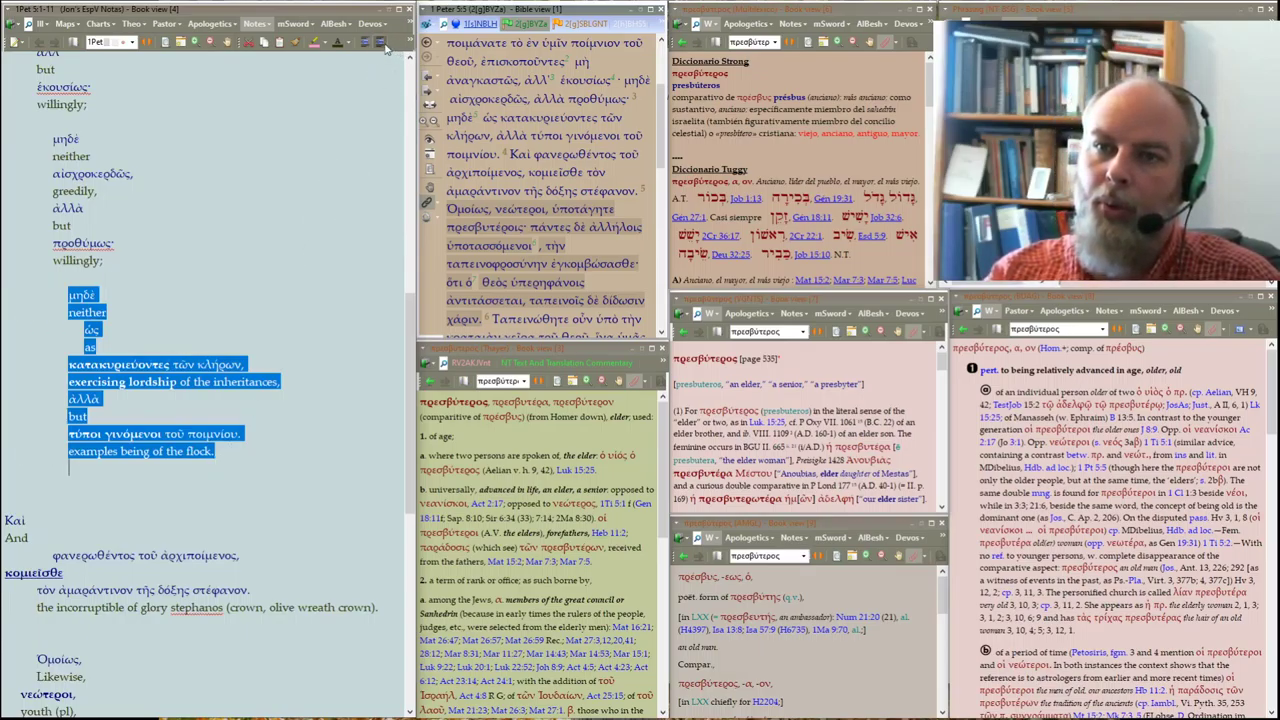
{"action": "left_click", "coordinate": [286, 249]}
{"action": "scroll", "coordinate": [265, 240], "scroll_direction": "down", "scroll_amount": 5}
Break the Greek after πάντες δὲ and type the gloss 'And' beneath it
{"action": "scroll", "coordinate": [240, 255], "scroll_direction": "down", "scroll_amount": 7}
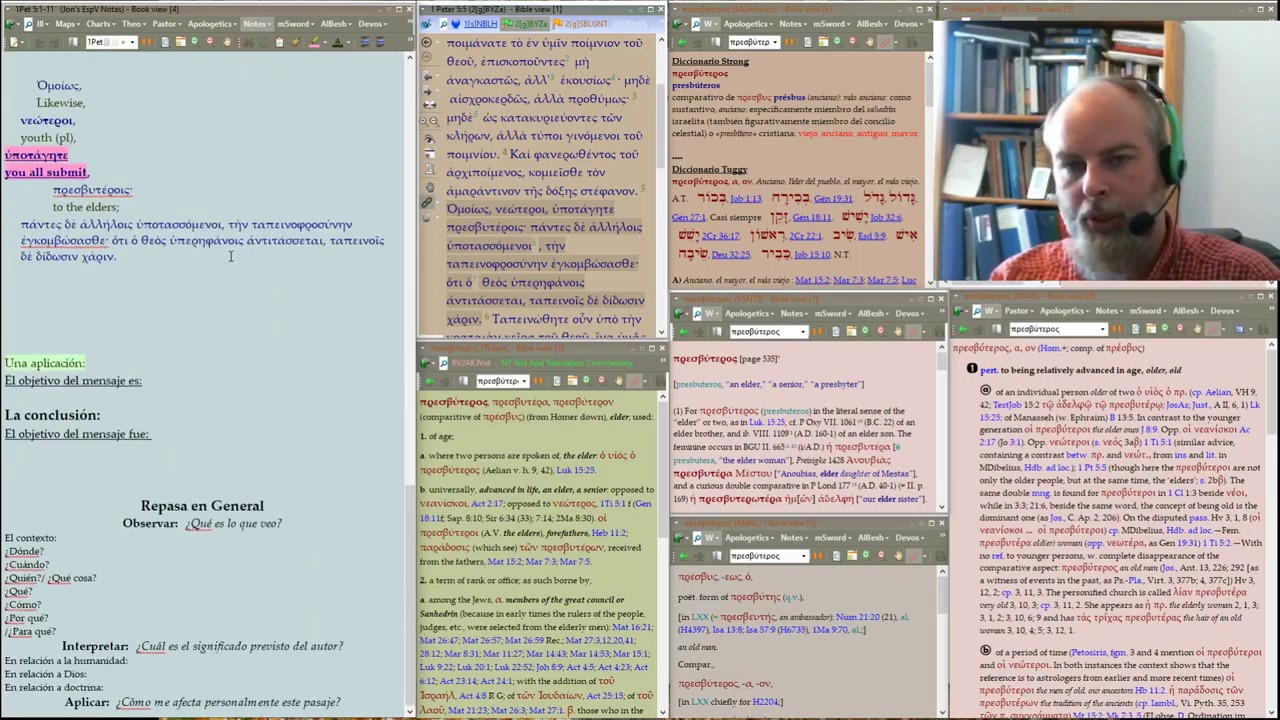
{"action": "scroll", "coordinate": [218, 274], "scroll_direction": "up", "scroll_amount": 4}
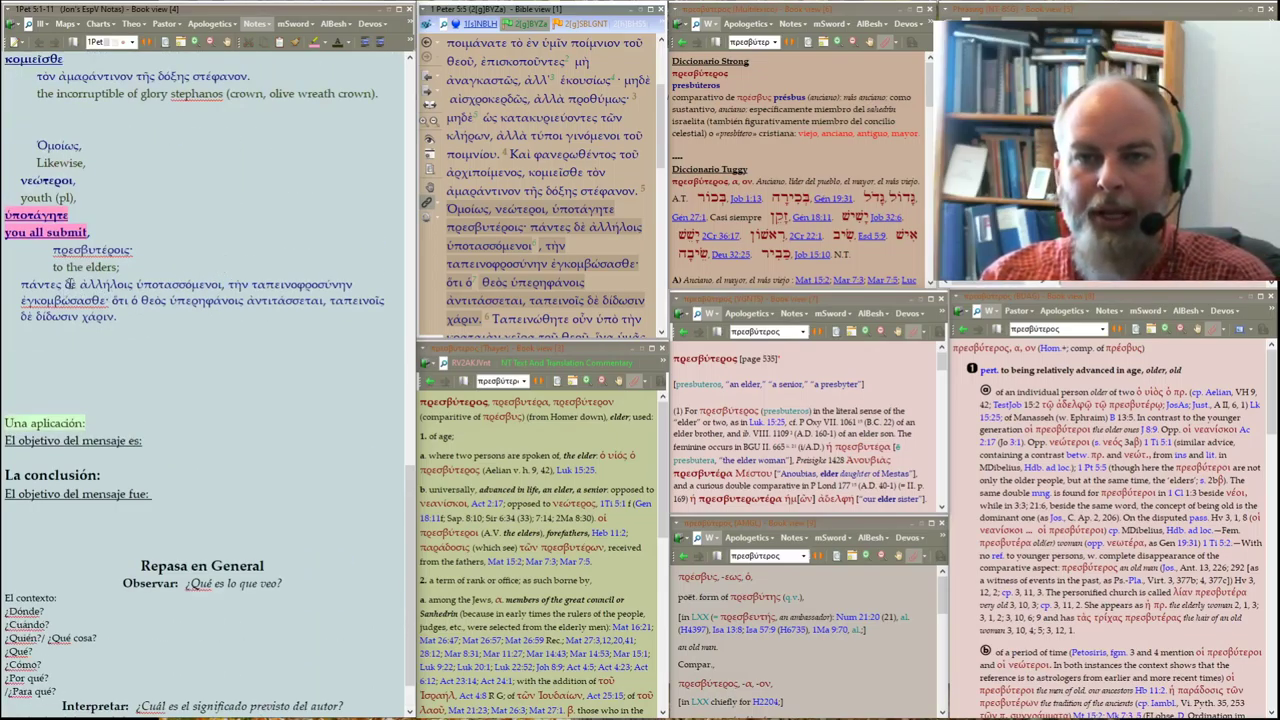
{"action": "key", "text": "Return"}
{"action": "key", "text": "Return"}
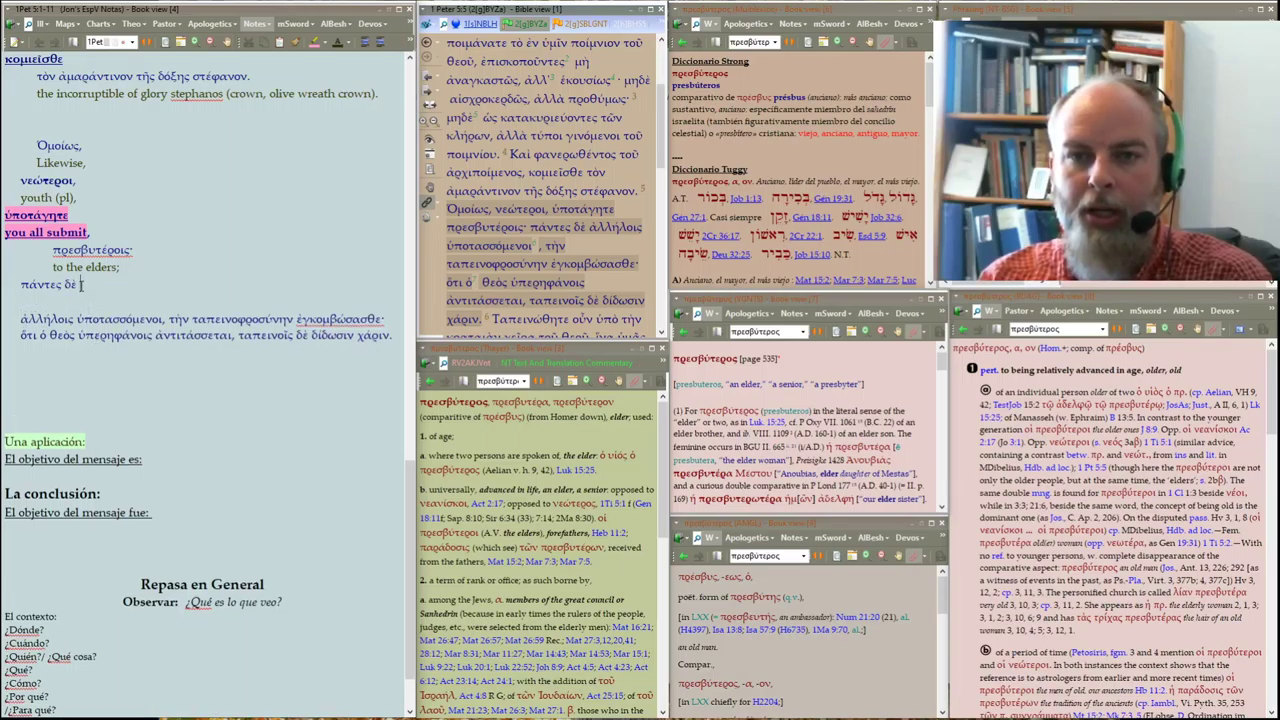
{"action": "key", "text": "Return"}
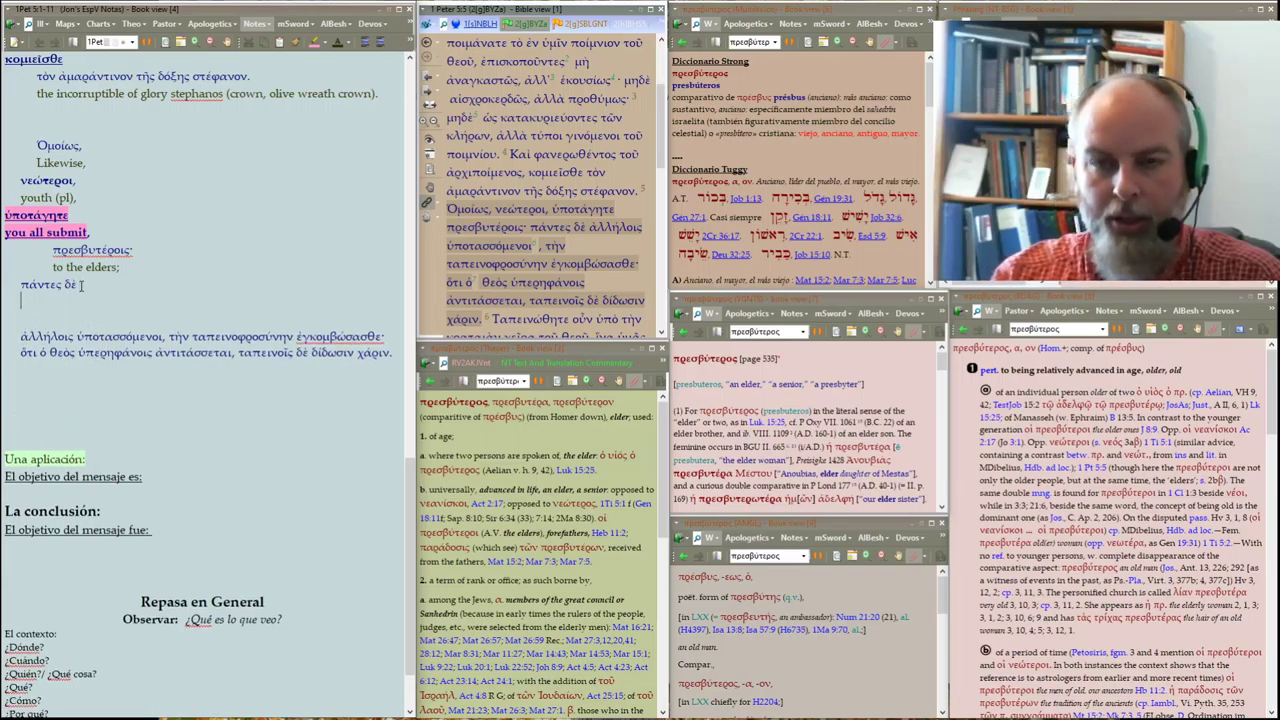
{"action": "type", "text": "YAnd"}
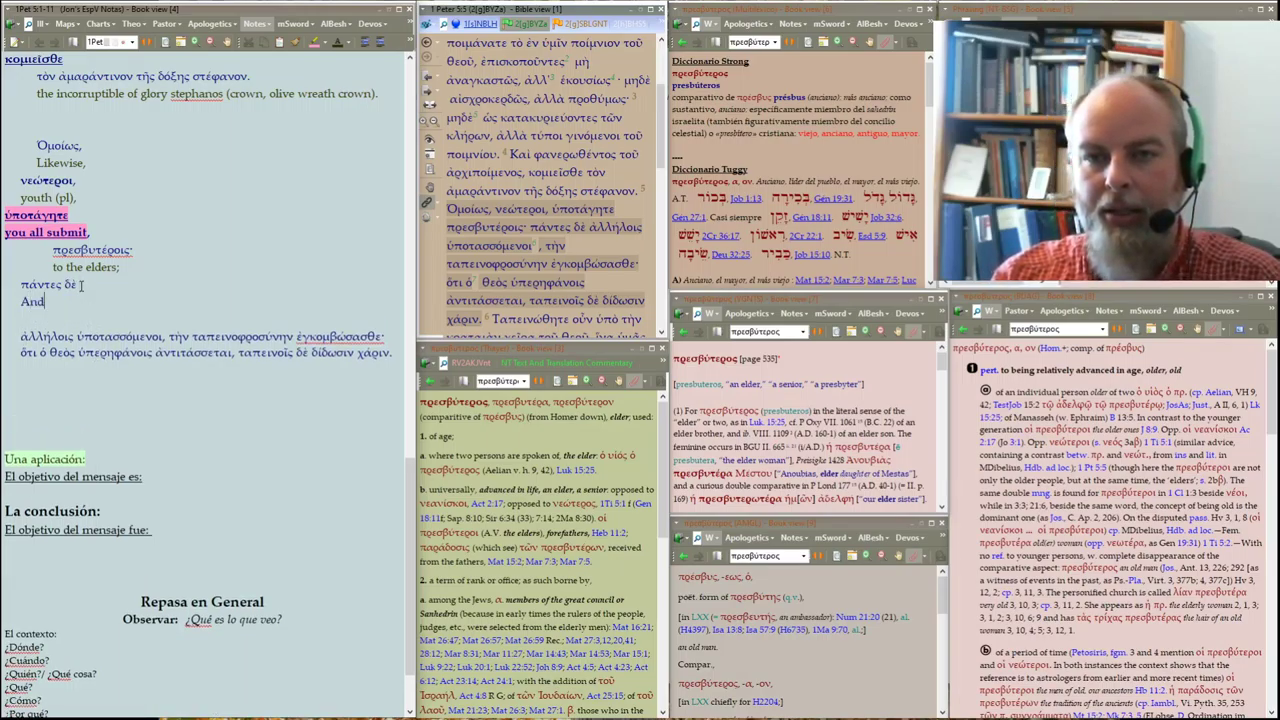
{"action": "key", "text": "BackSpace"}
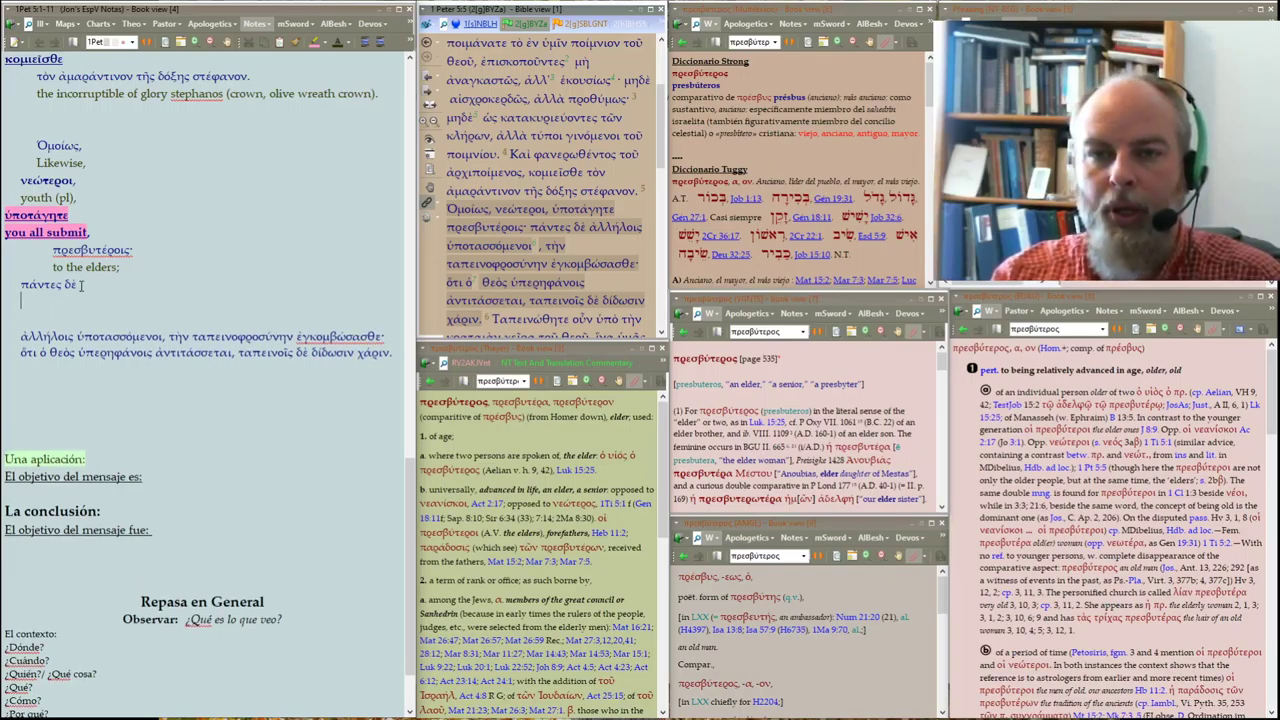
{"action": "type", "text": "and"}
{"action": "key", "text": "Return"}
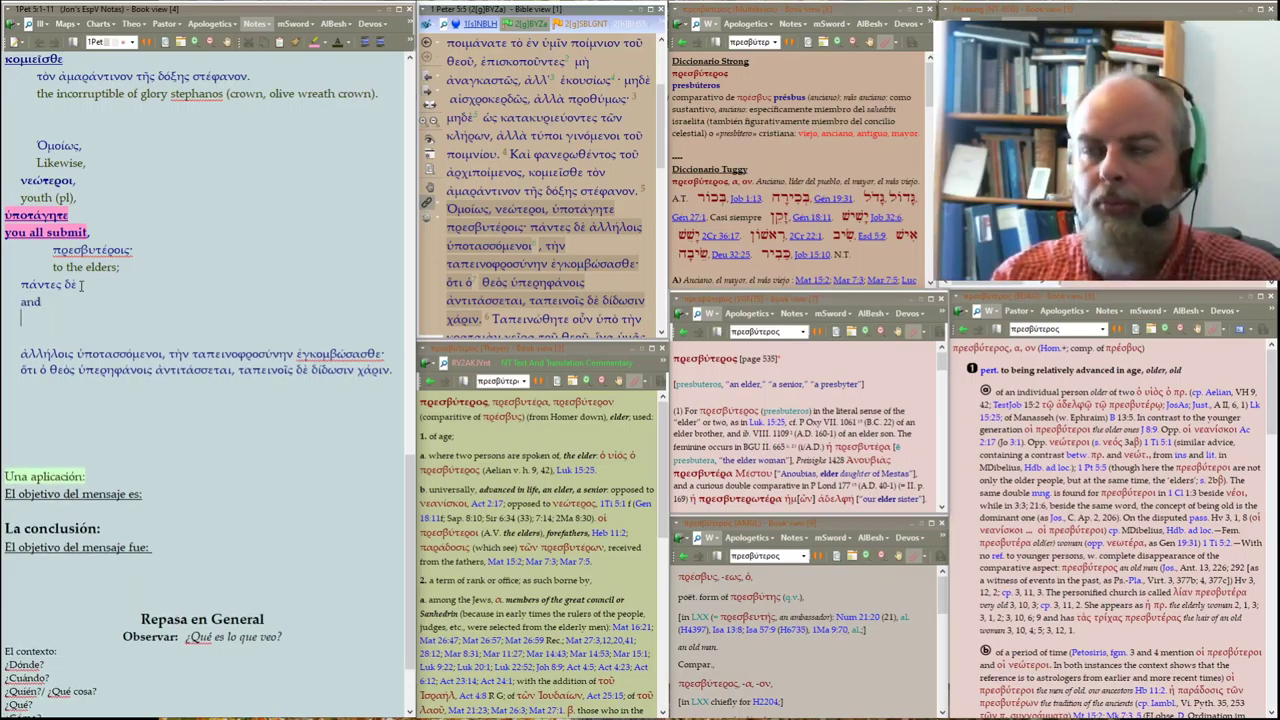
Add an indented 'all men' gloss, append '(but)' to 'and', and remove the extra blank line
{"action": "left_click", "coordinate": [381, 42]}
{"action": "type", "text": "all m"}
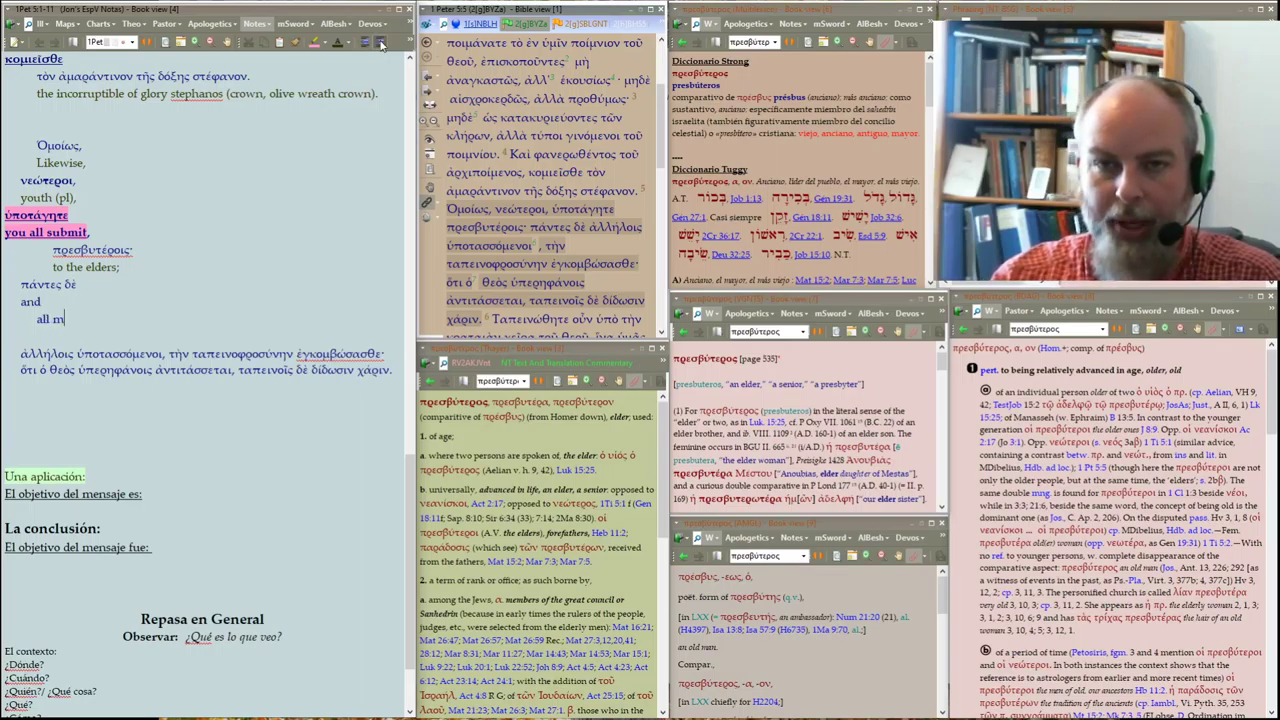
{"action": "type", "text": "en"}
{"action": "key", "text": "shift+Home"}
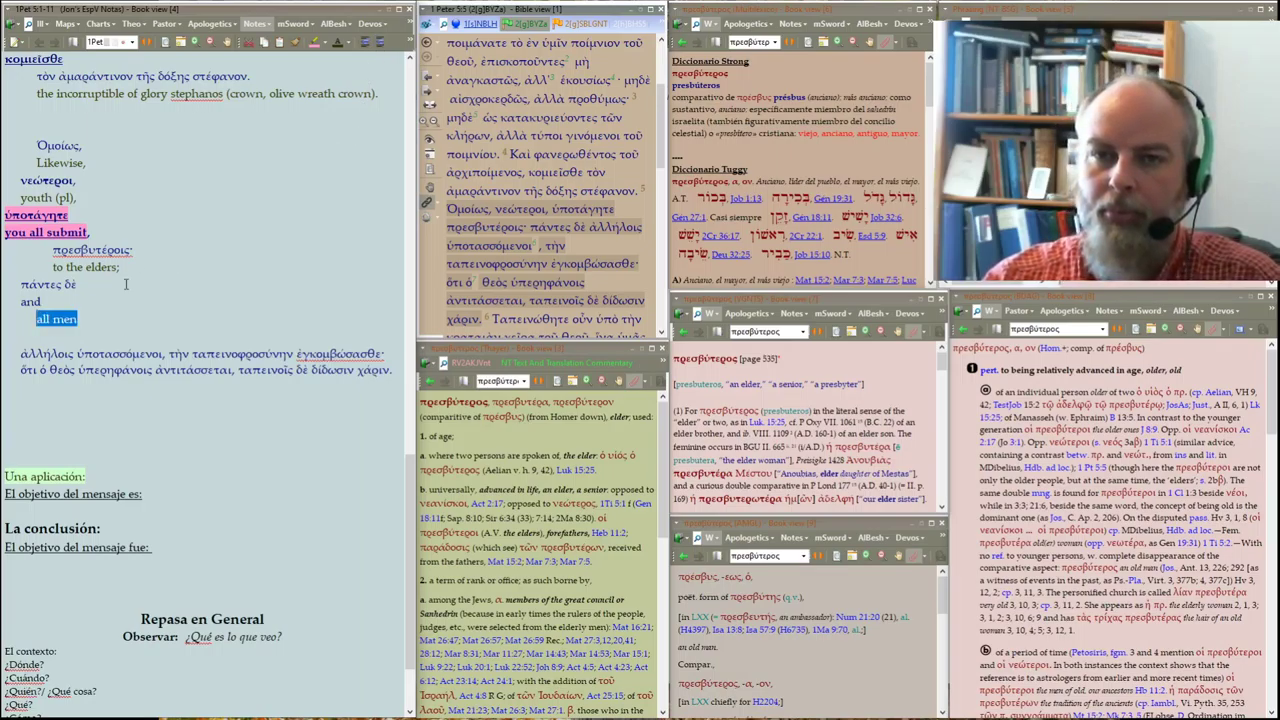
{"action": "left_click_drag", "start_coordinate": [82, 320], "coordinate": [20, 296]}
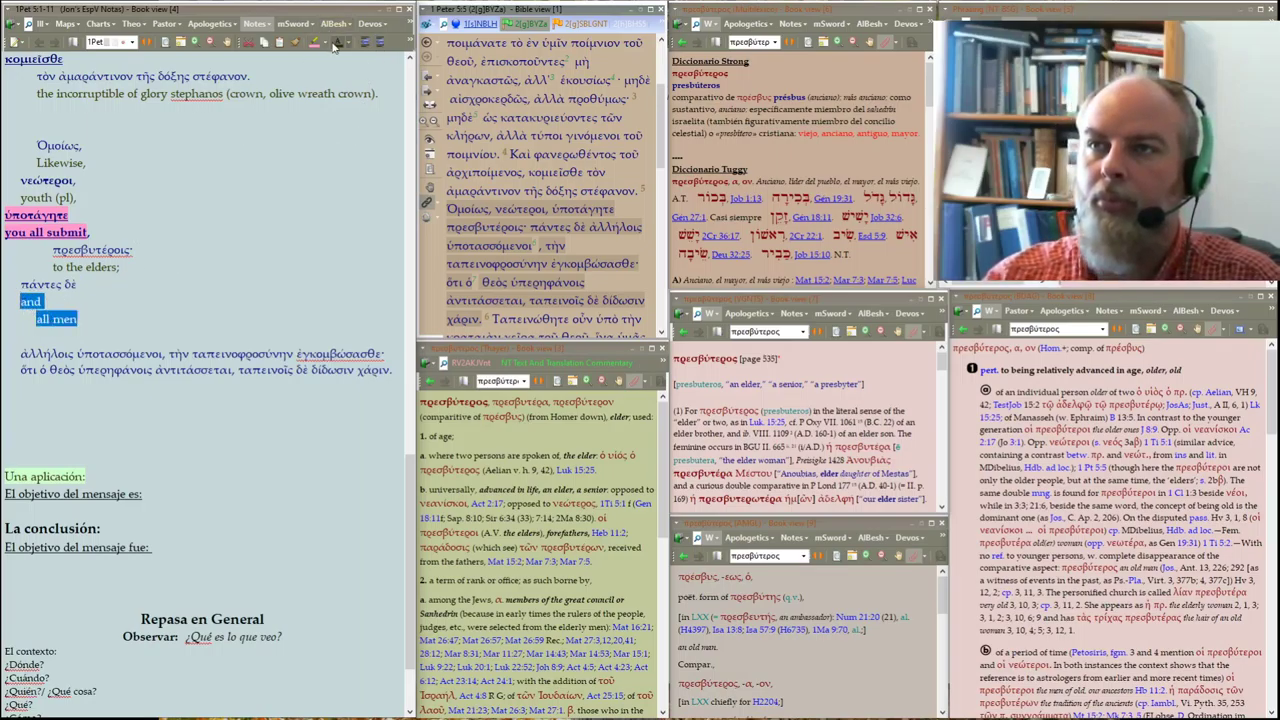
{"action": "left_click", "coordinate": [240, 281]}
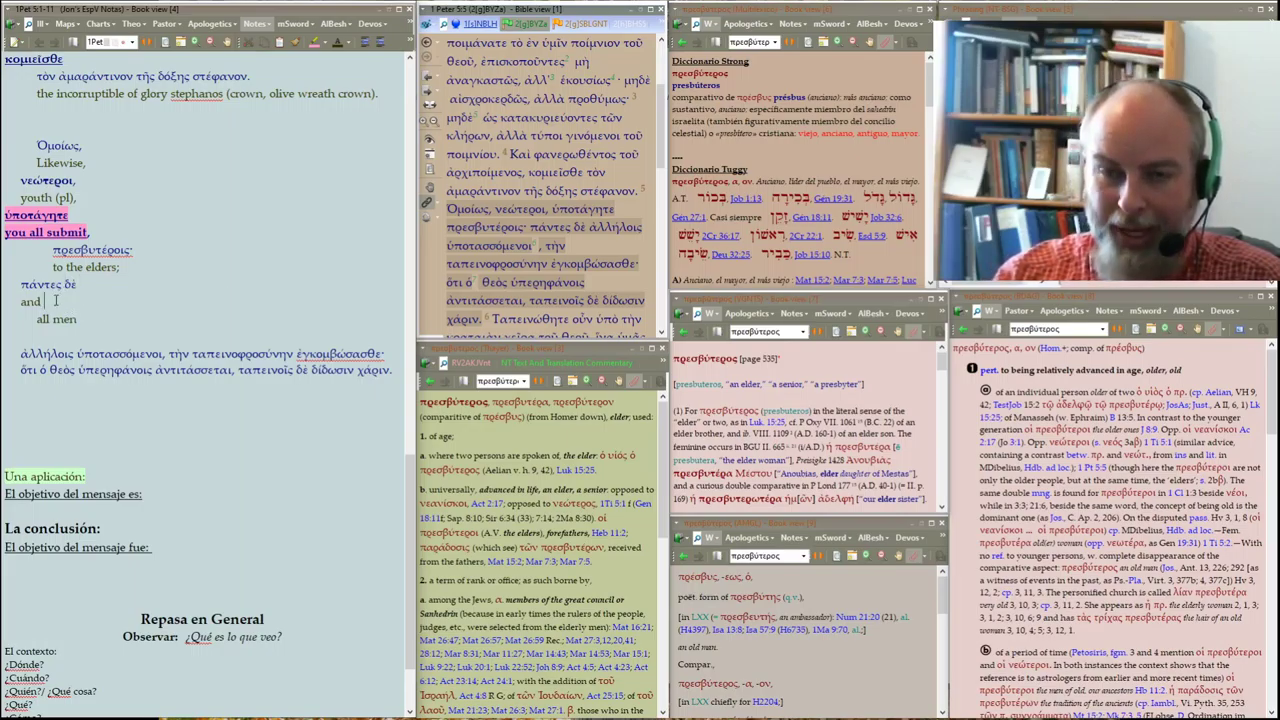
{"action": "type", "text": "(but)"}
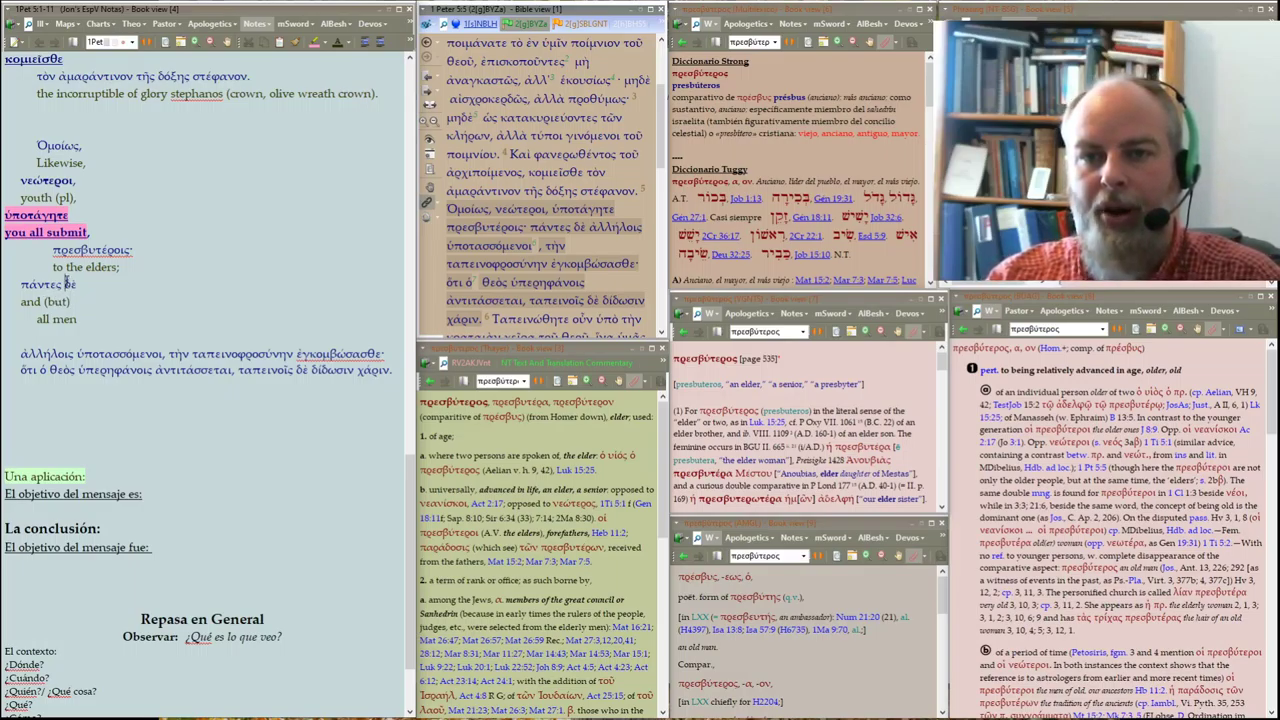
{"action": "double_click", "coordinate": [21, 284]}
{"action": "left_click", "coordinate": [93, 322]}
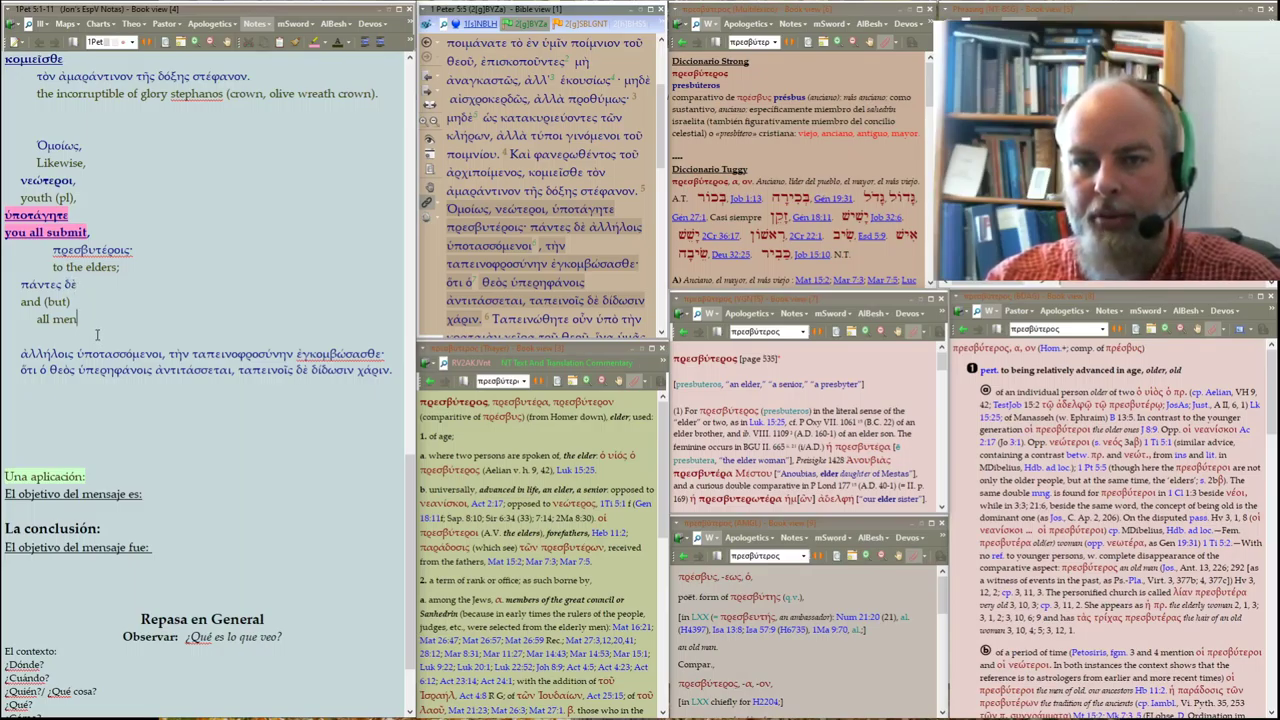
{"action": "key", "text": "Delete"}
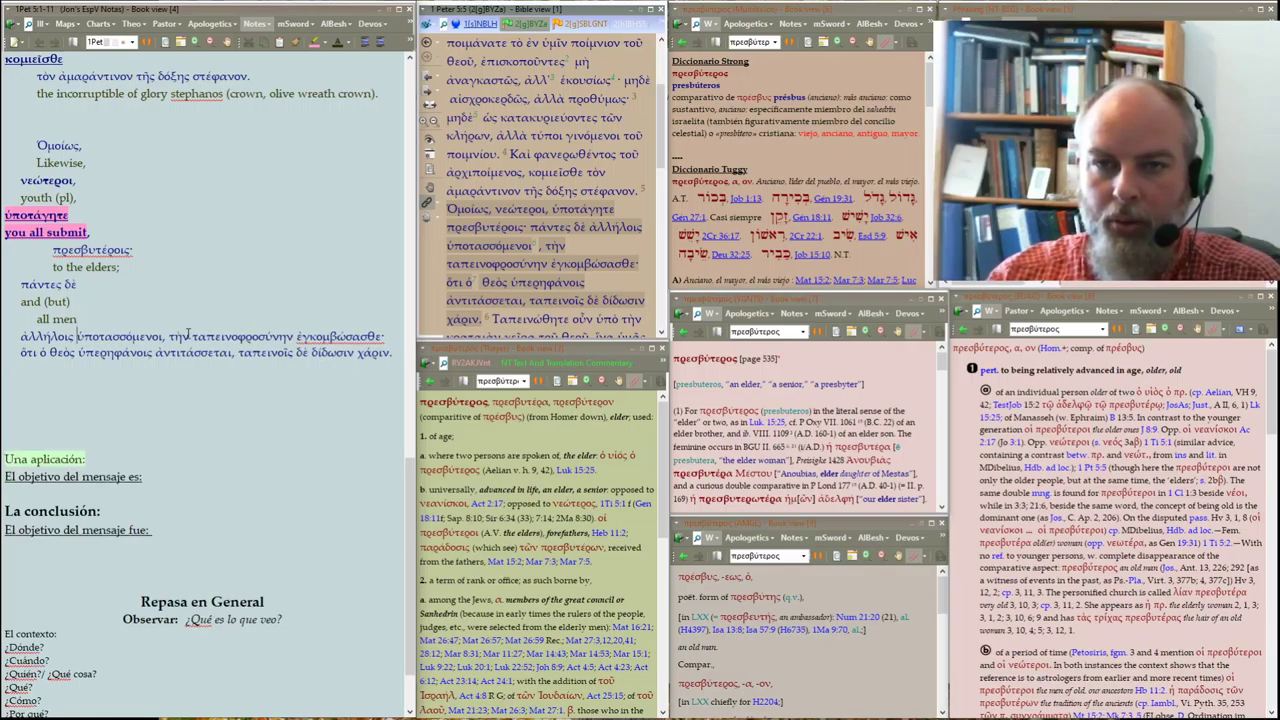
Put ἀλλήλοις on its own line, indented to sit under 'all men'
{"action": "left_click", "coordinate": [75, 337]}
{"action": "key", "text": "Return"}
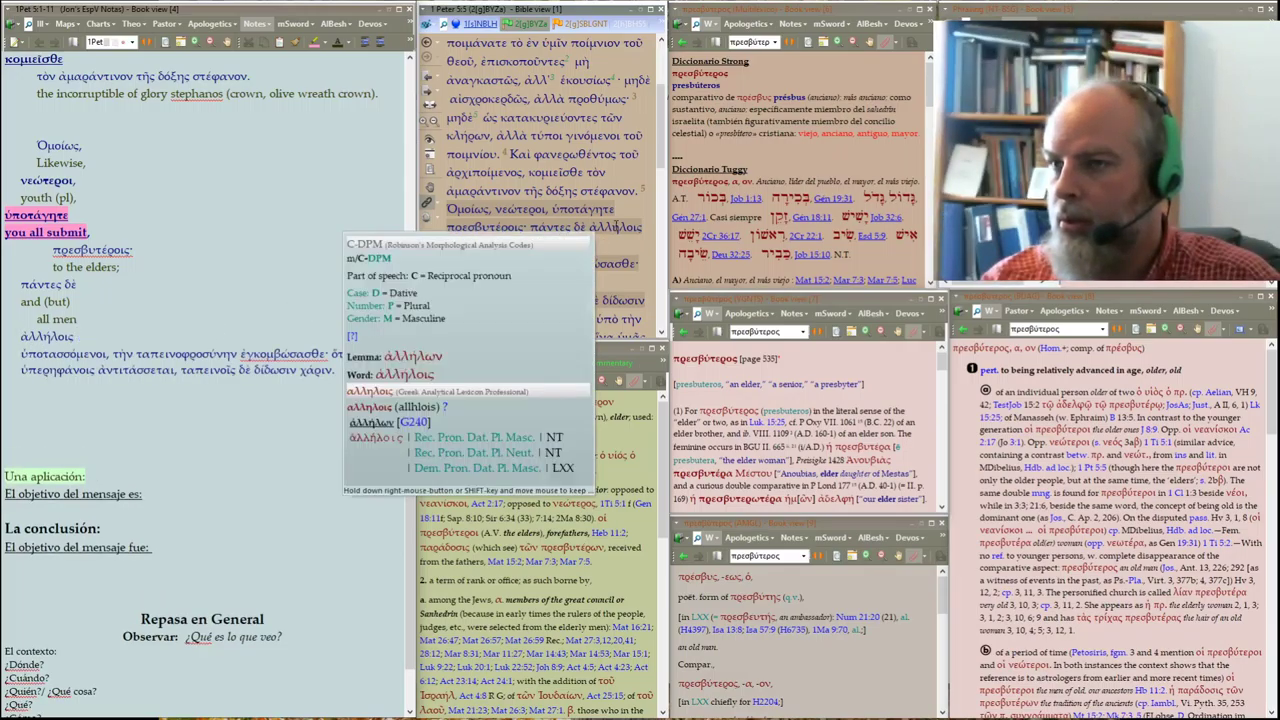
{"action": "left_click", "coordinate": [615, 228]}
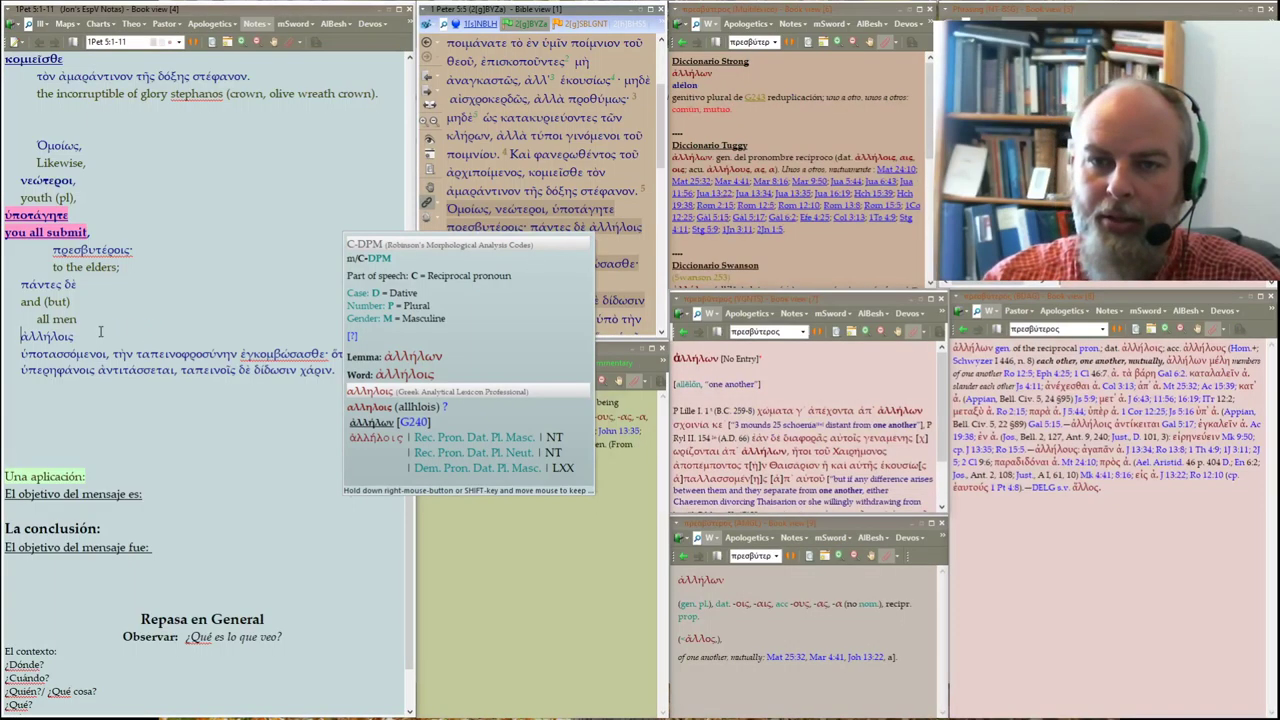
{"action": "left_click", "coordinate": [380, 44]}
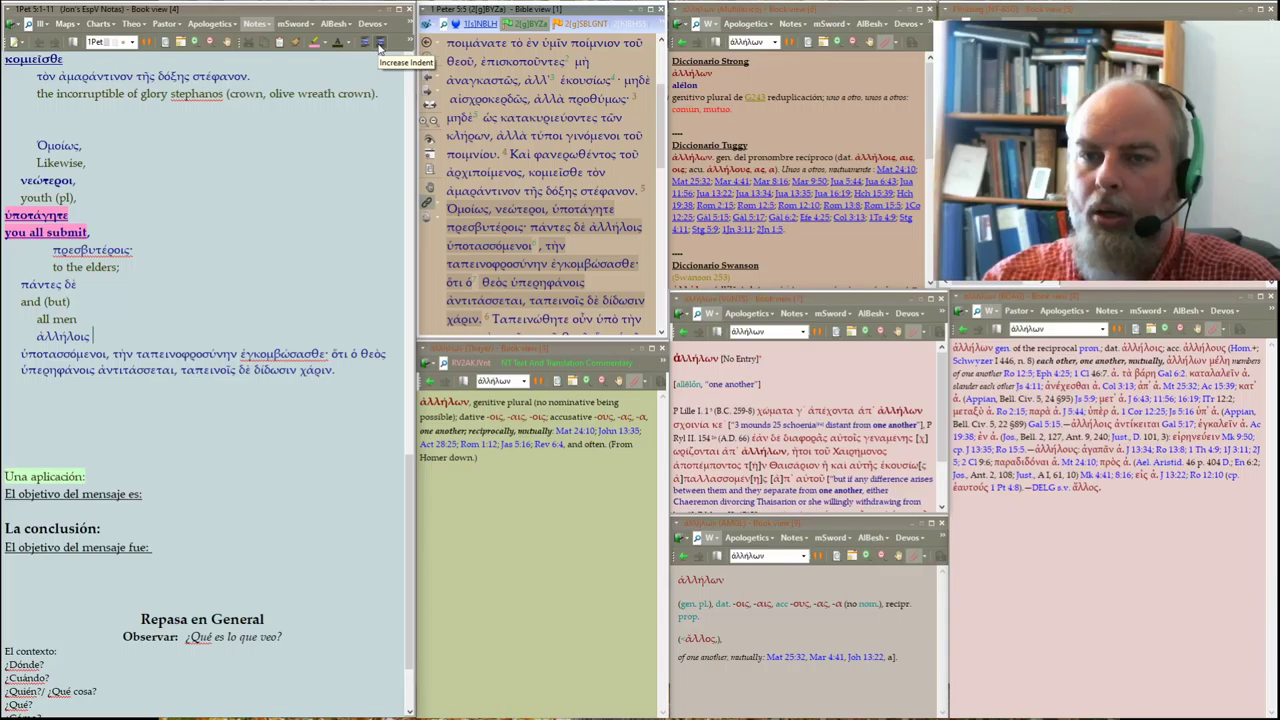
{"action": "left_click", "coordinate": [380, 44]}
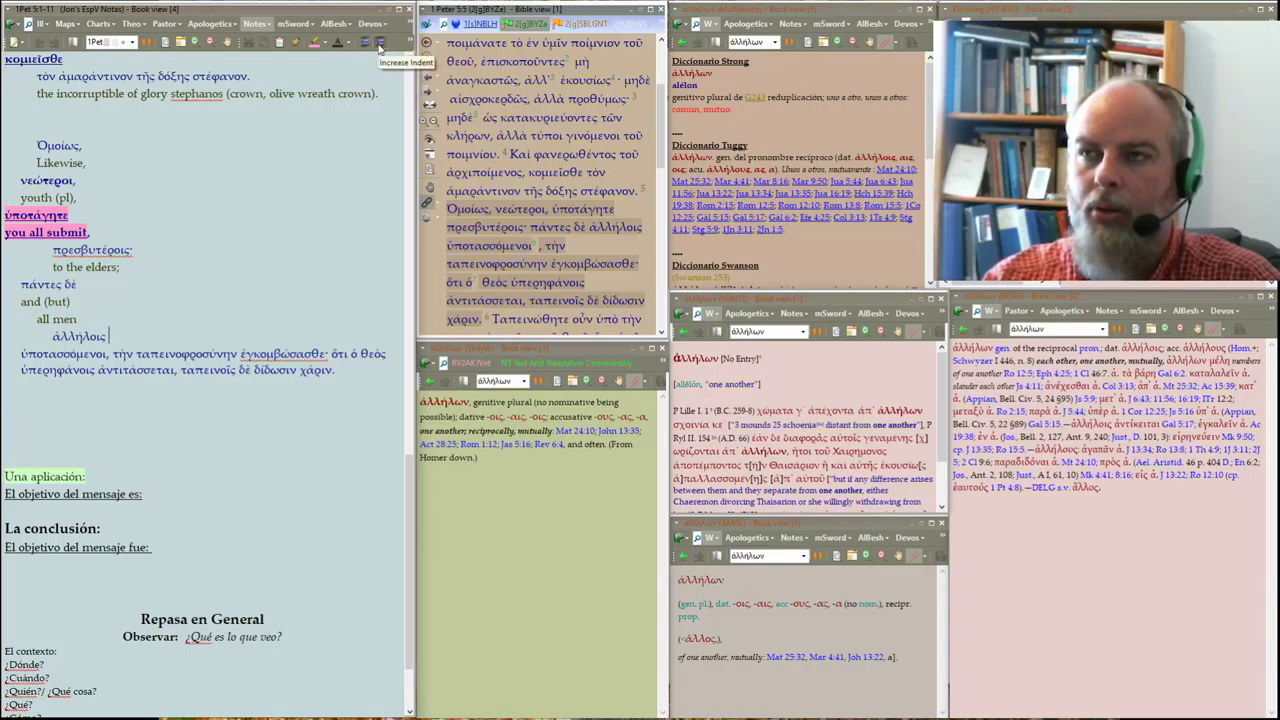
{"action": "left_click", "coordinate": [364, 43]}
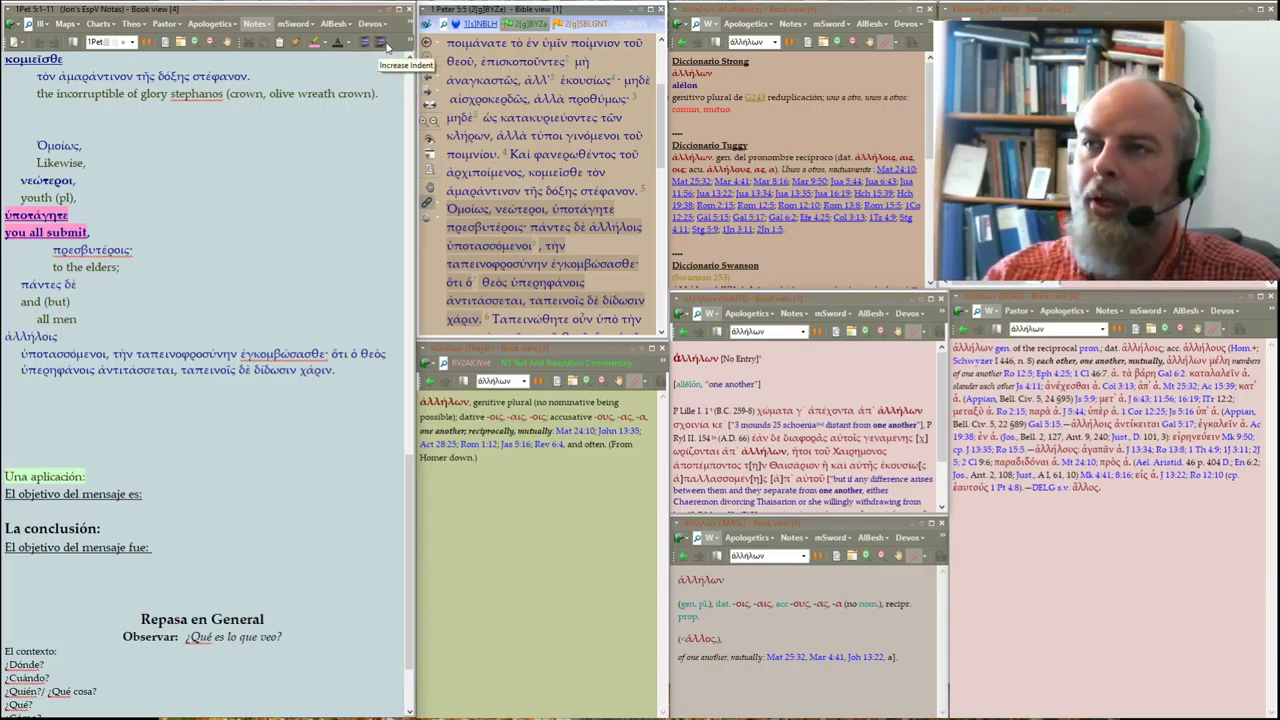
{"action": "left_click", "coordinate": [381, 44]}
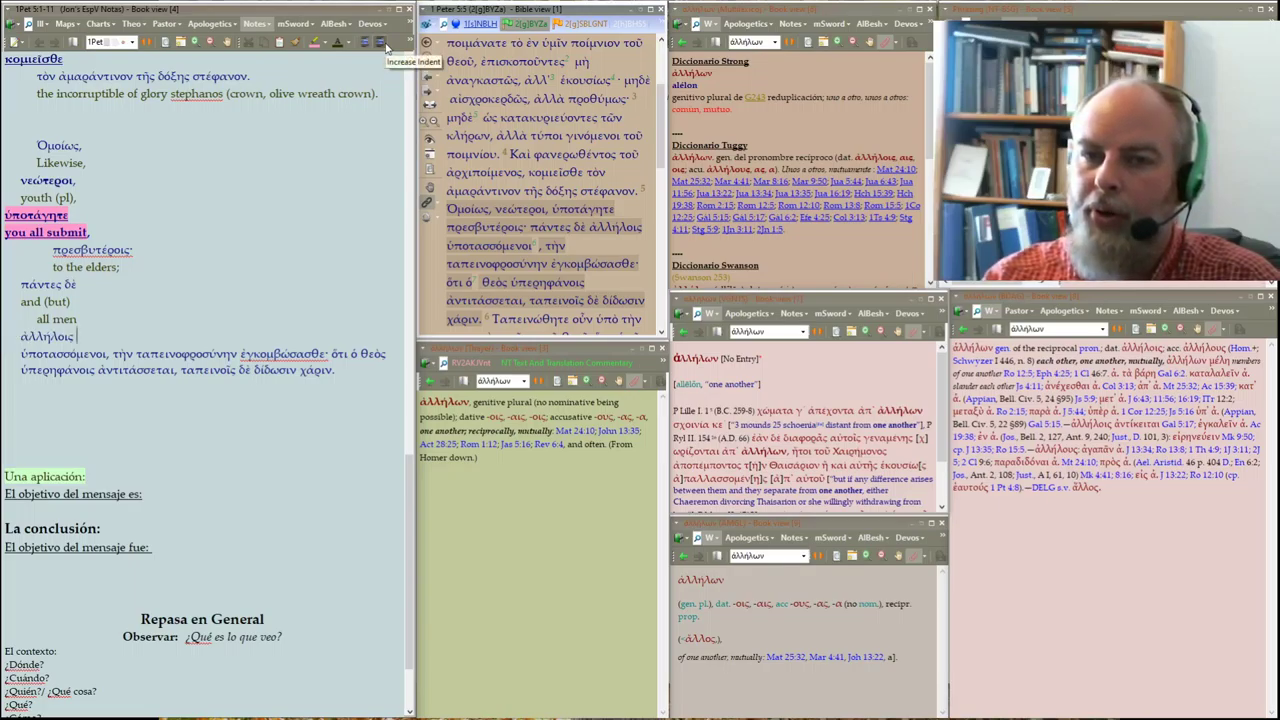
{"action": "left_click", "coordinate": [381, 44]}
{"action": "left_click", "coordinate": [381, 44]}
{"action": "left_click", "coordinate": [381, 44]}
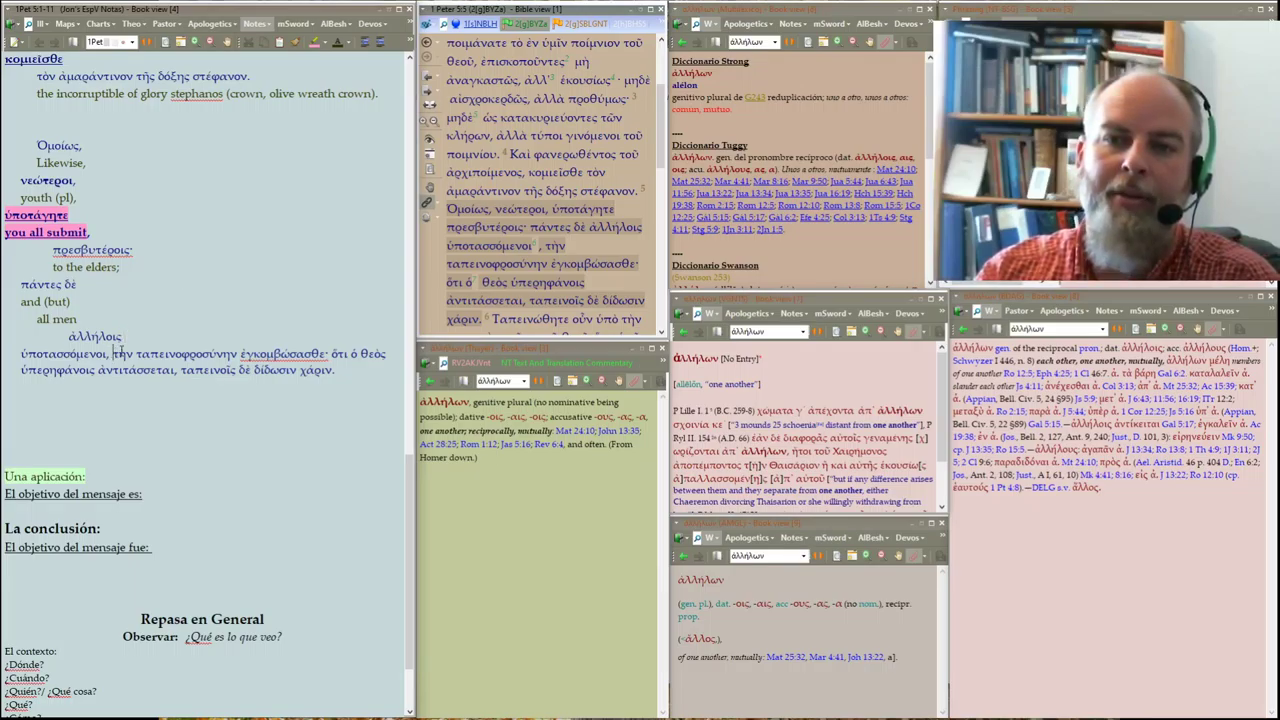
Break the line before τὴν ταπεινοφροσύνην and make ὑποτασσόμενοι bold
{"action": "left_click", "coordinate": [115, 353]}
{"action": "key", "text": "Return"}
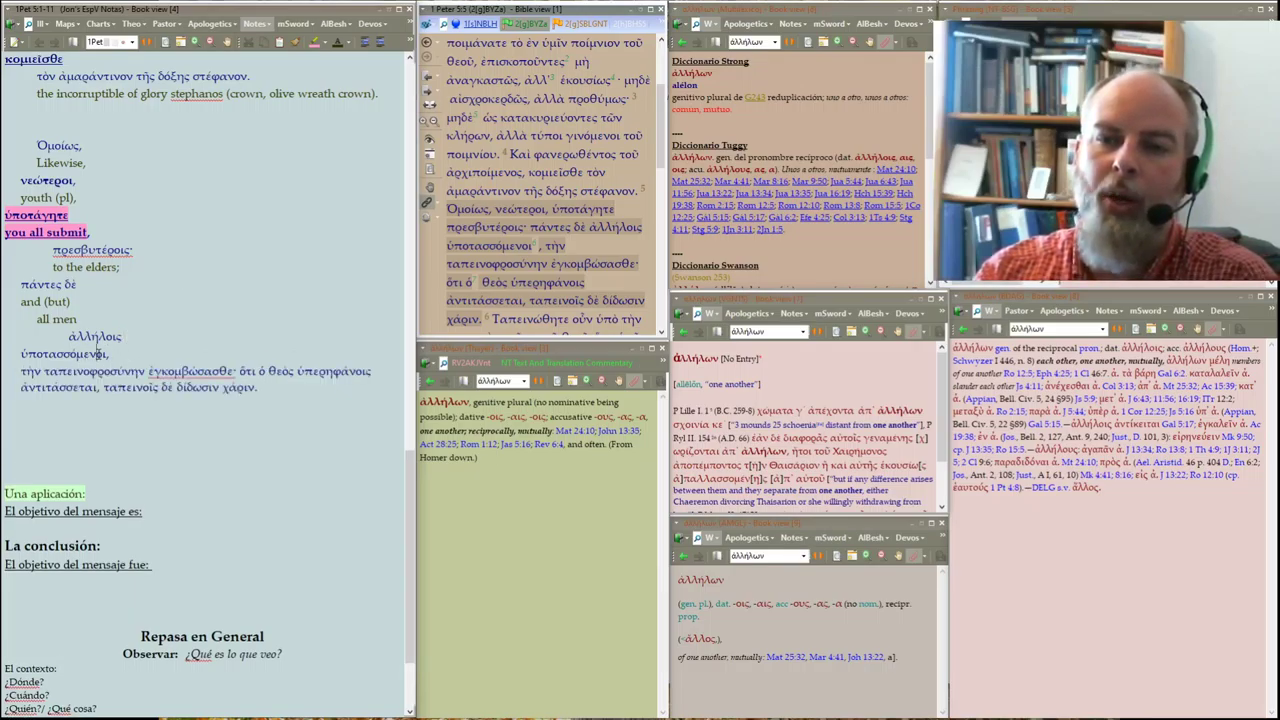
{"action": "double_click", "coordinate": [100, 354]}
{"action": "key", "text": "ctrl+b"}
Add the gloss 'one another' on an indented line beneath ἀλλήλοις
{"action": "left_click", "coordinate": [130, 347]}
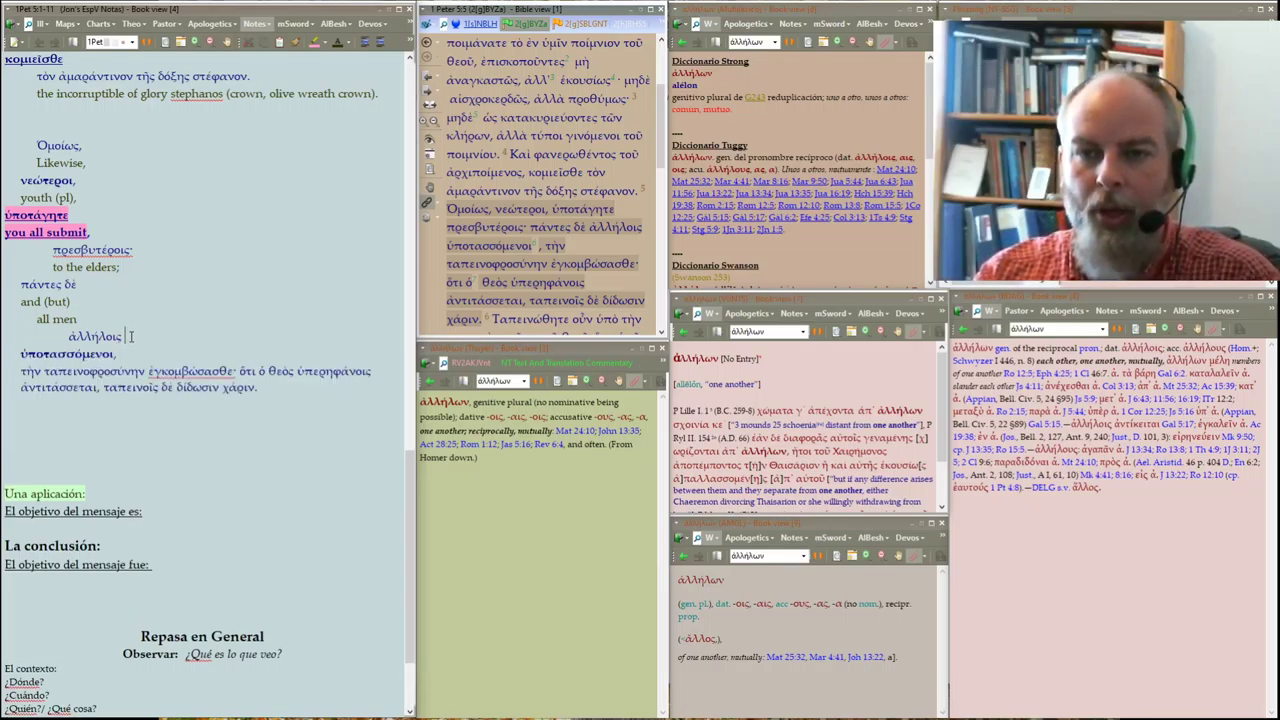
{"action": "key", "text": "Return"}
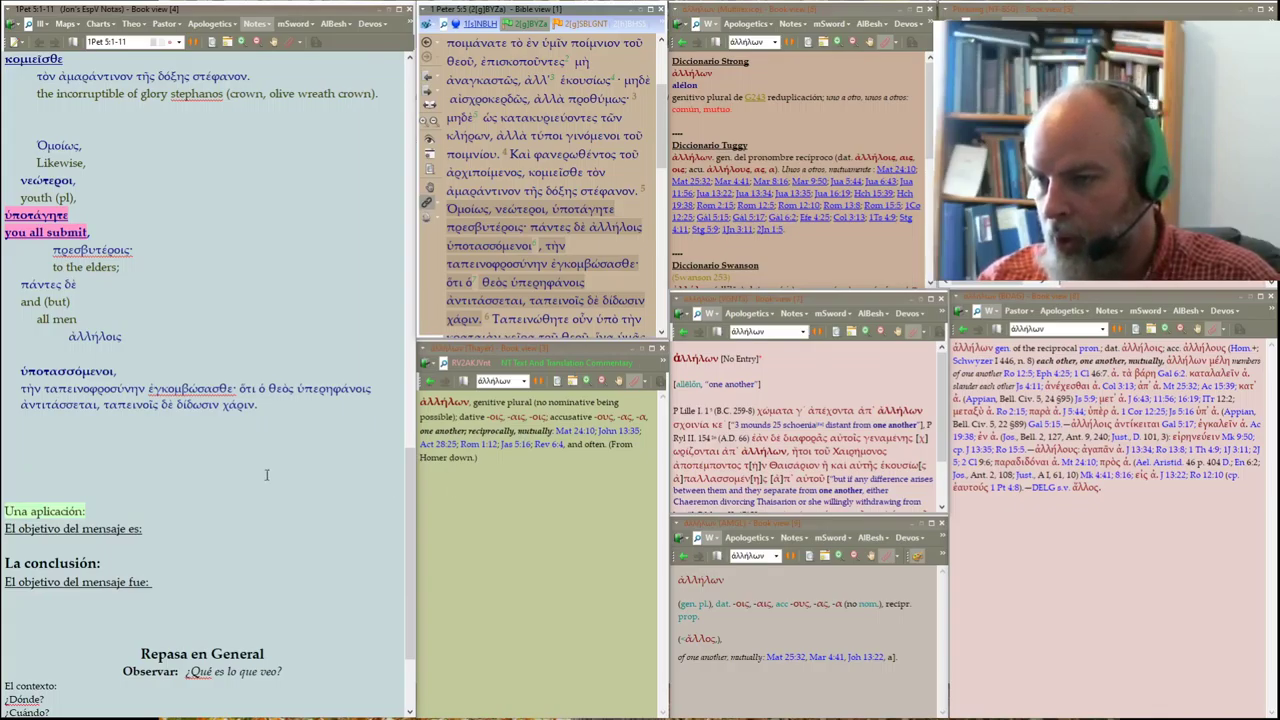
{"action": "left_click", "coordinate": [90, 358]}
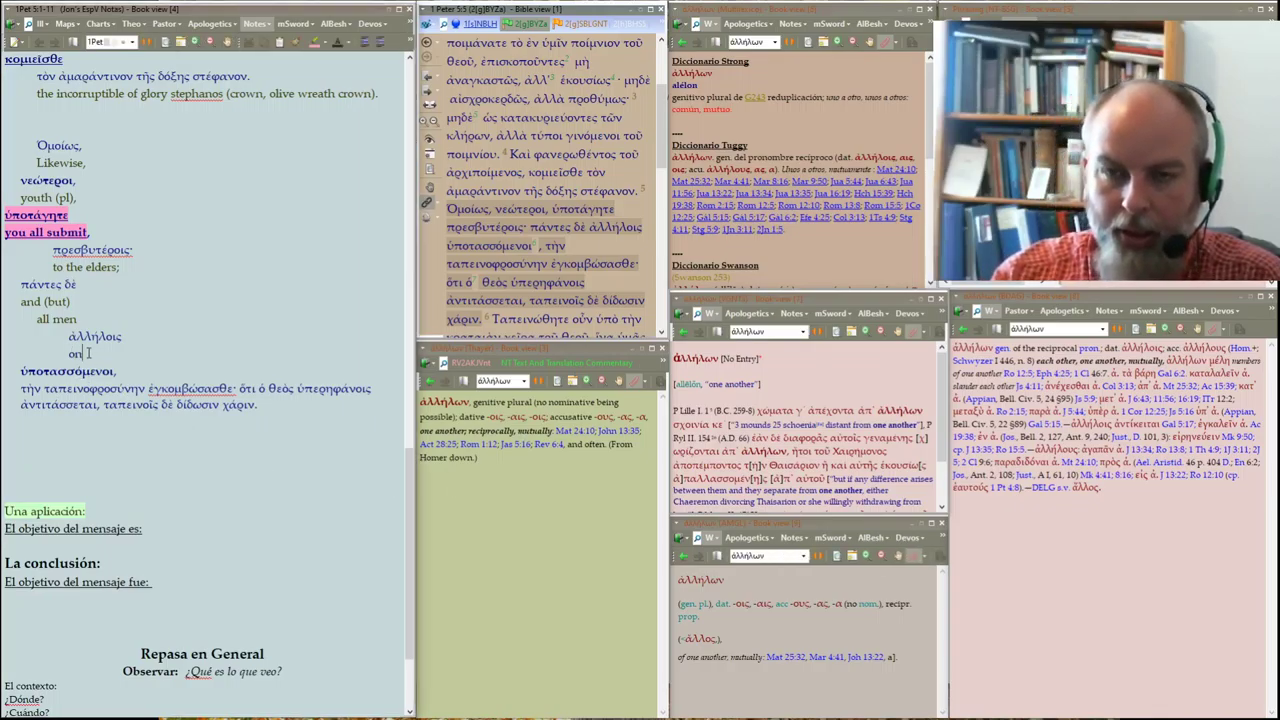
{"action": "type", "text": "one another"}
{"action": "key", "text": "shift+Home"}
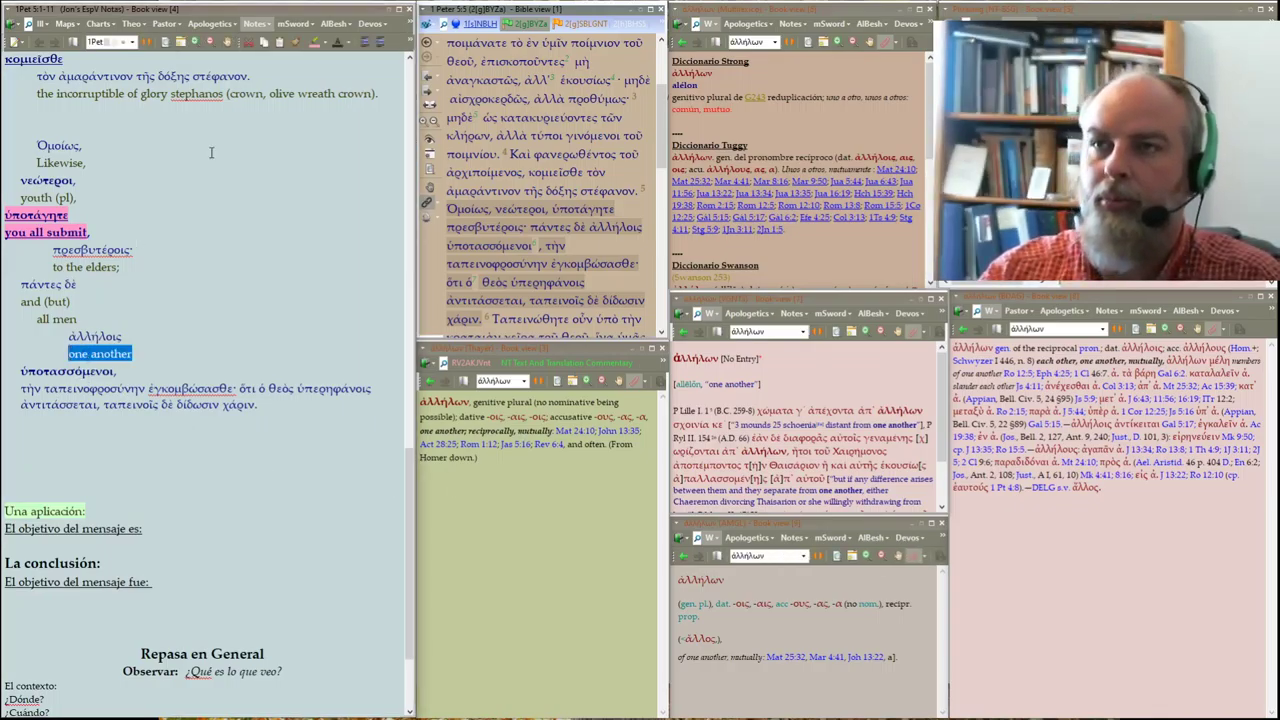
{"action": "left_click", "coordinate": [132, 368]}
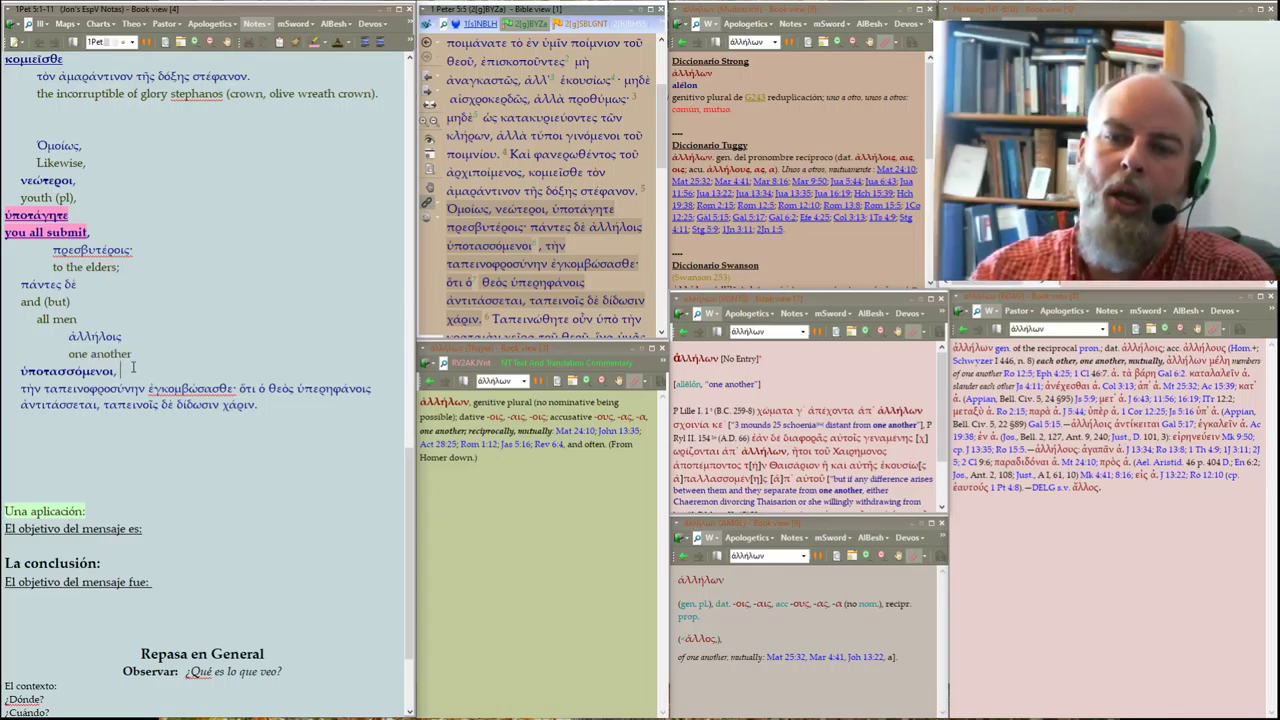
{"action": "key", "text": "Return"}
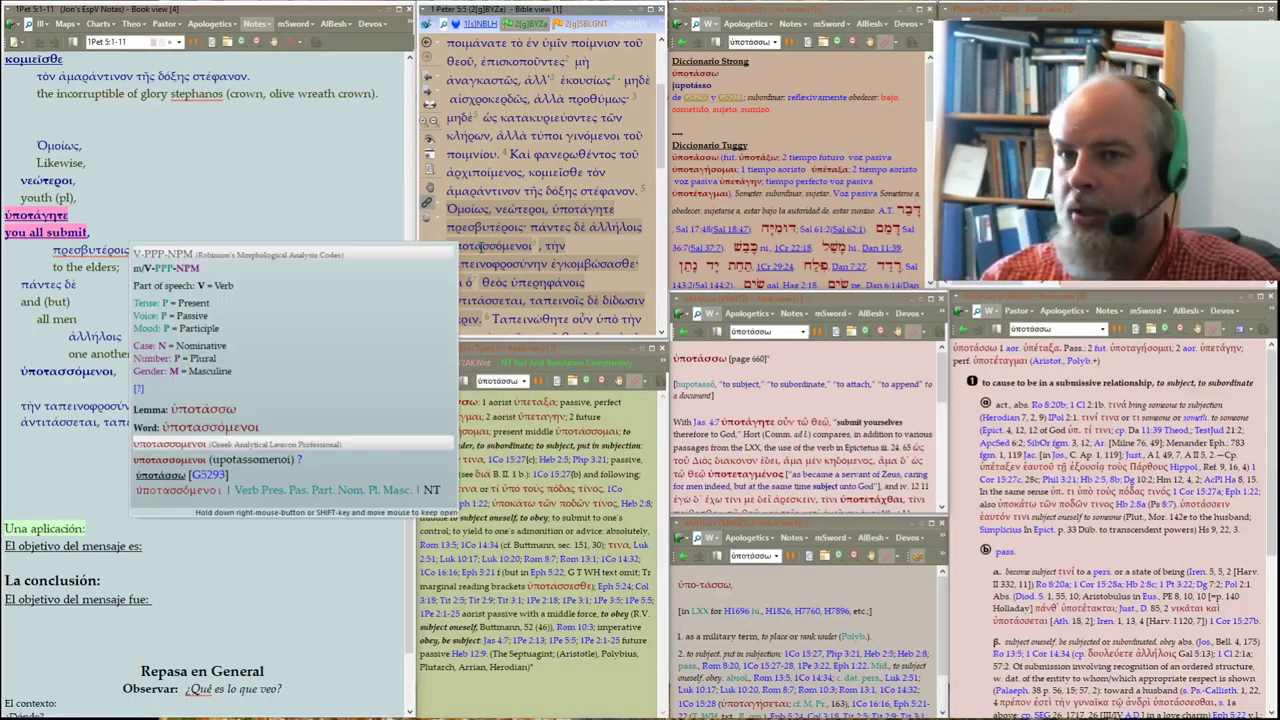
Type the gloss 'being submitted,' beneath ὑποτασσόμενοι and make it bold
{"action": "left_click", "coordinate": [93, 385]}
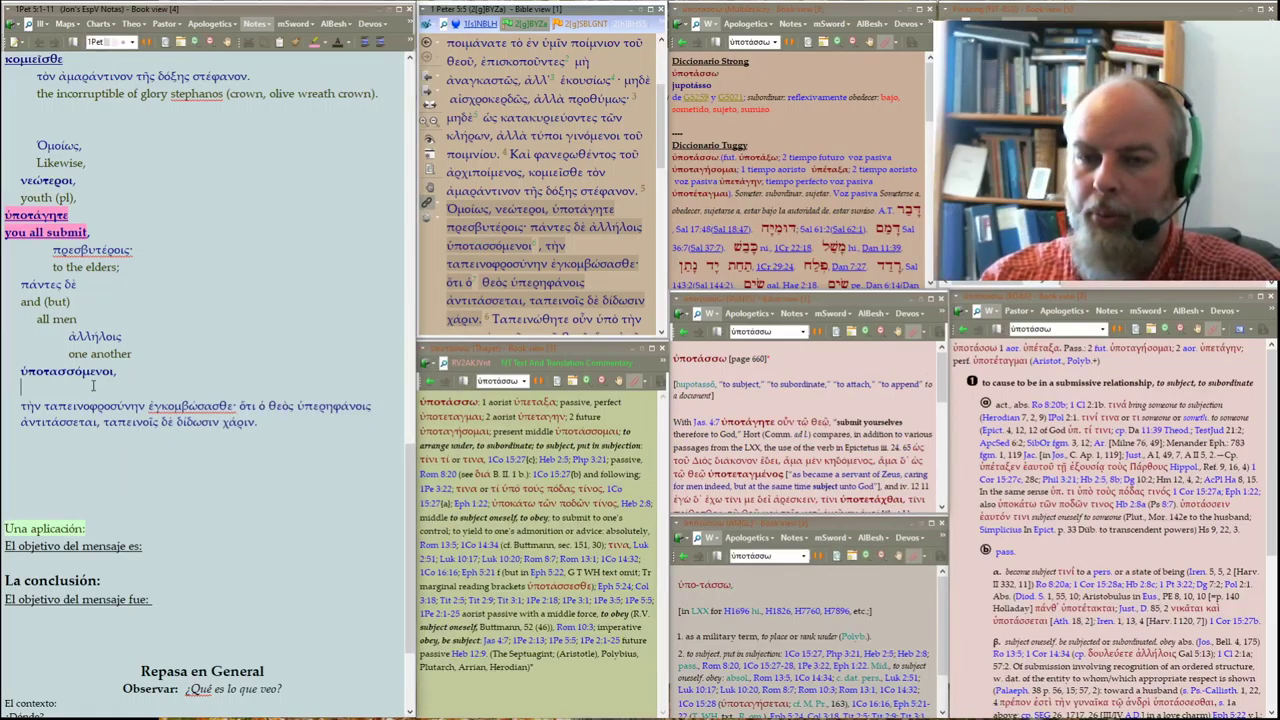
{"action": "type", "text": "being submitted"}
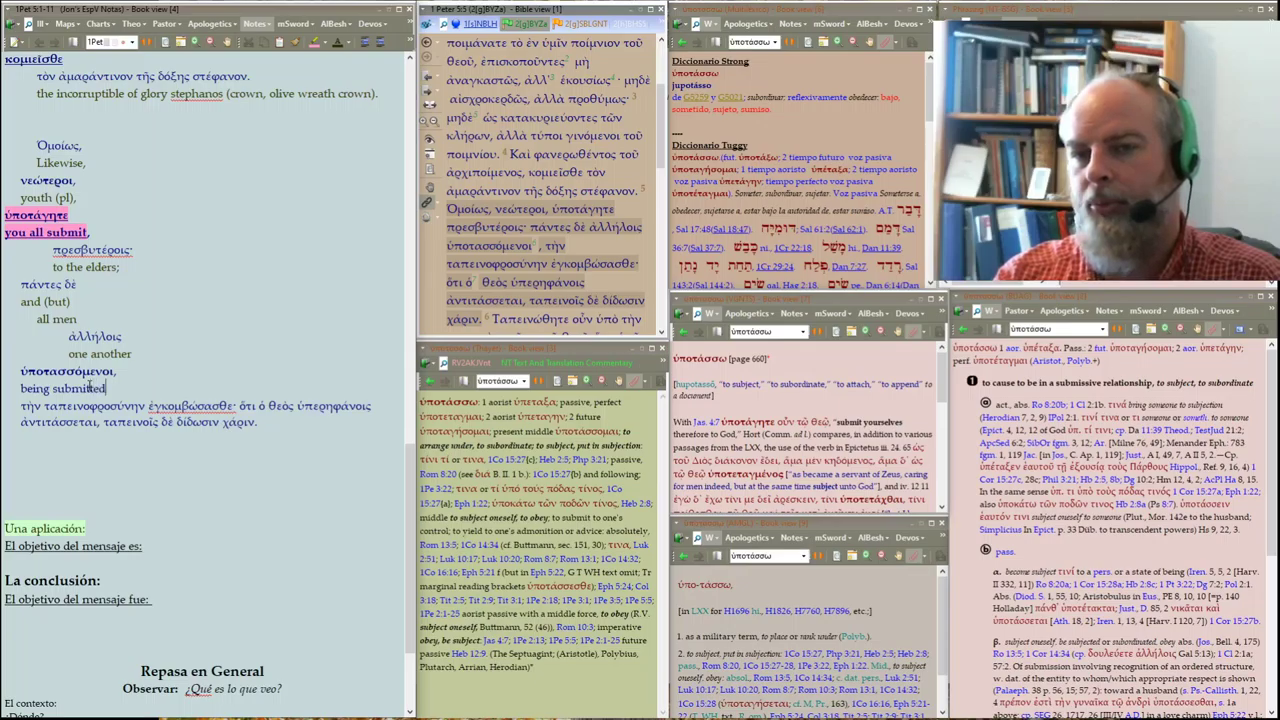
{"action": "type", "text": ","}
{"action": "key", "text": "shift+Home"}
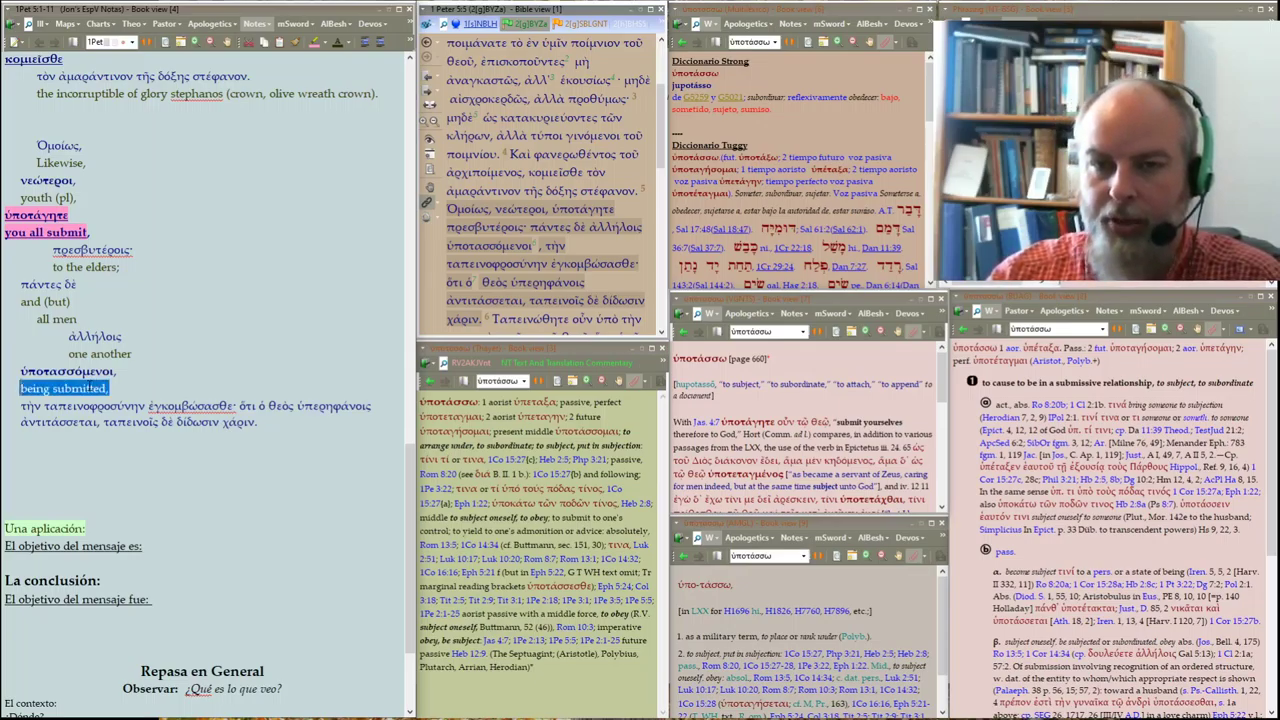
{"action": "left_click", "coordinate": [265, 42]}
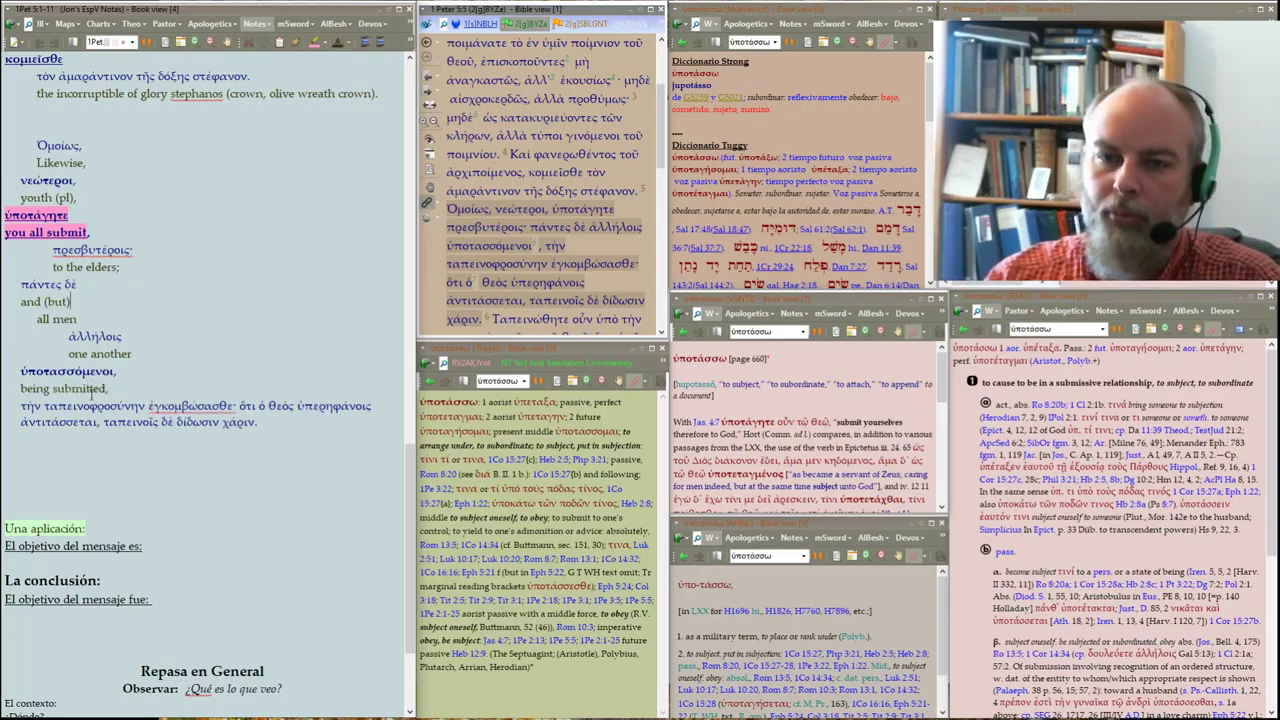
{"action": "left_click_drag", "start_coordinate": [110, 388], "coordinate": [20, 388]}
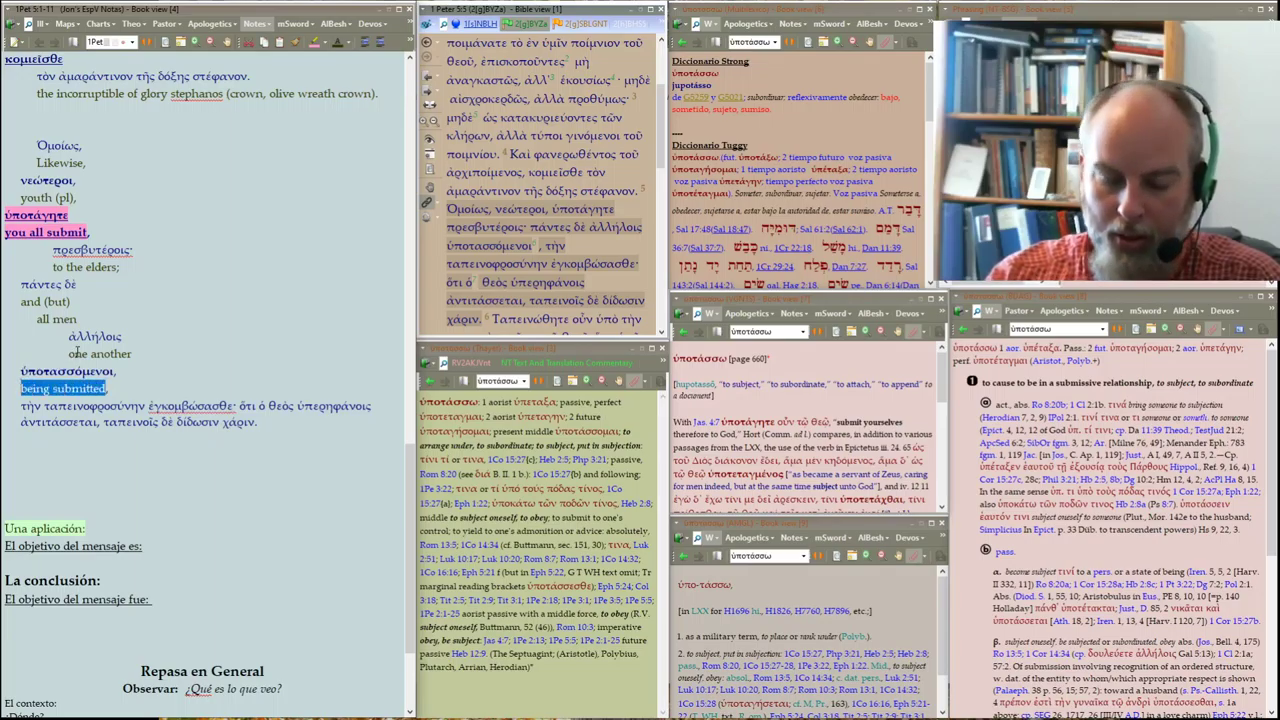
Select the 'all men' gloss and the πάντες δὲ lines to apply bold formatting
{"action": "left_click_drag", "start_coordinate": [80, 320], "coordinate": [37, 322]}
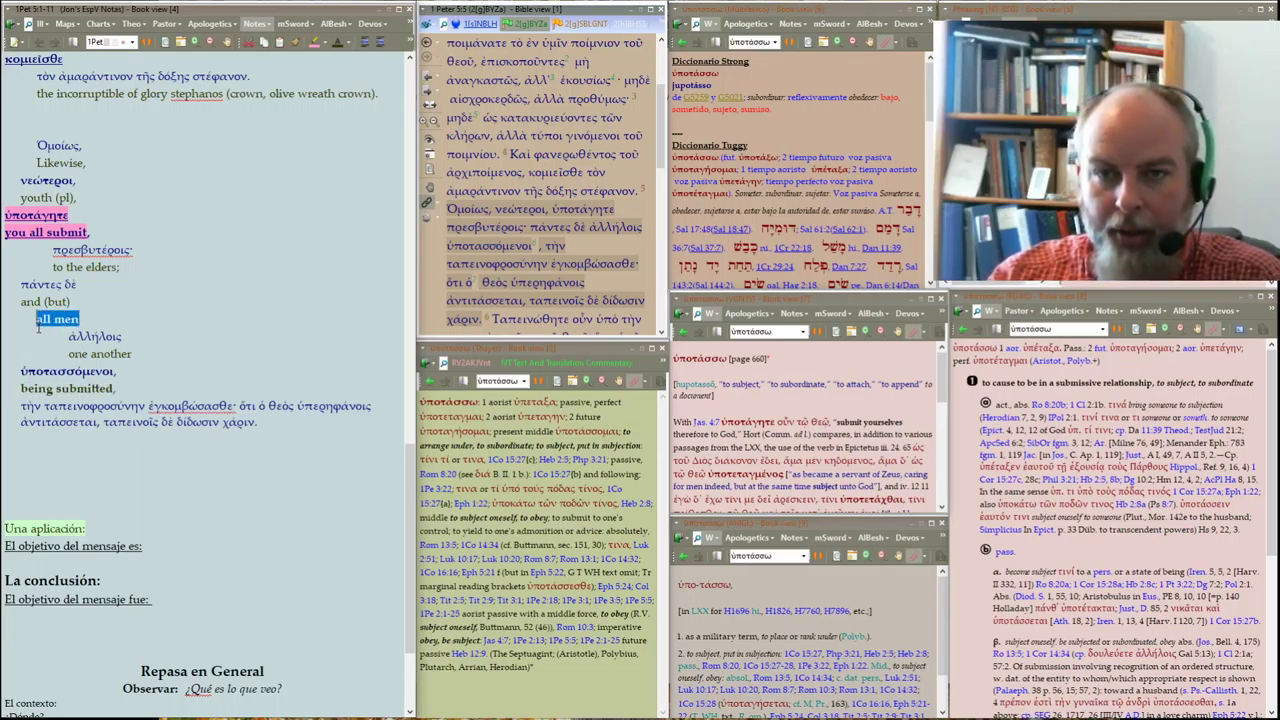
{"action": "left_click_drag", "start_coordinate": [142, 390], "coordinate": [18, 368]}
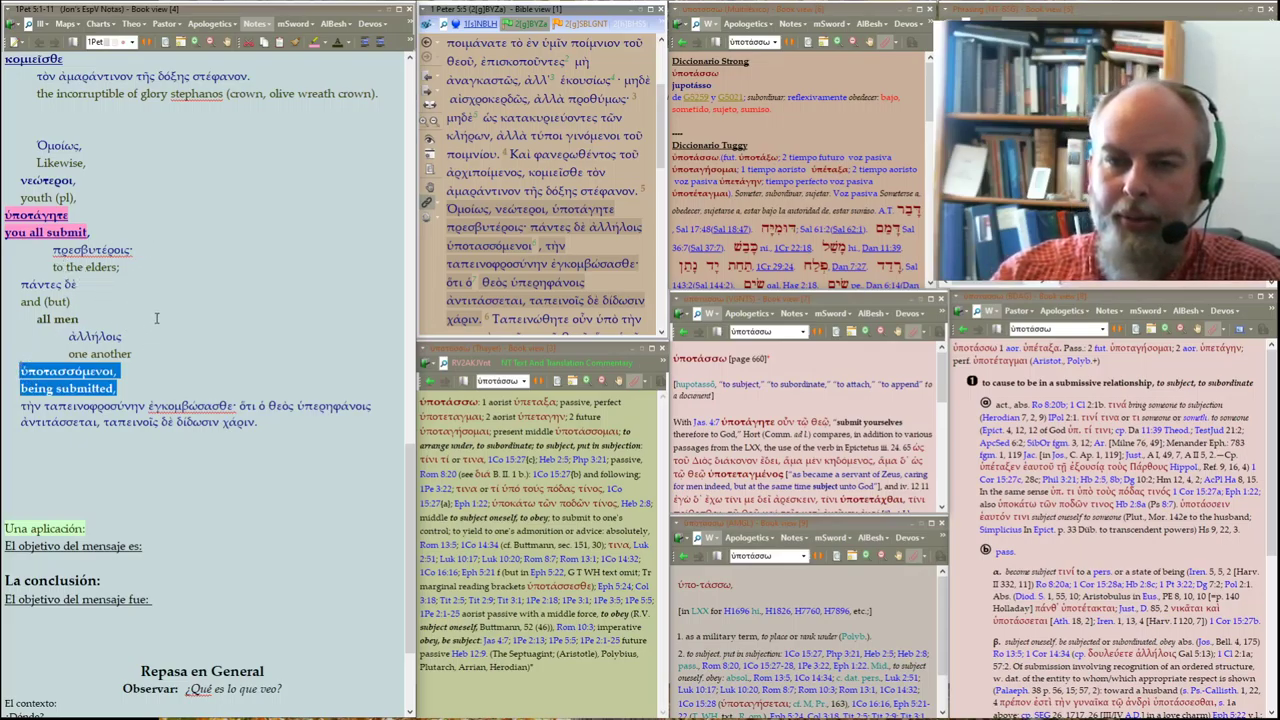
{"action": "left_click", "coordinate": [138, 320]}
{"action": "left_click_drag", "start_coordinate": [80, 288], "coordinate": [20, 290]}
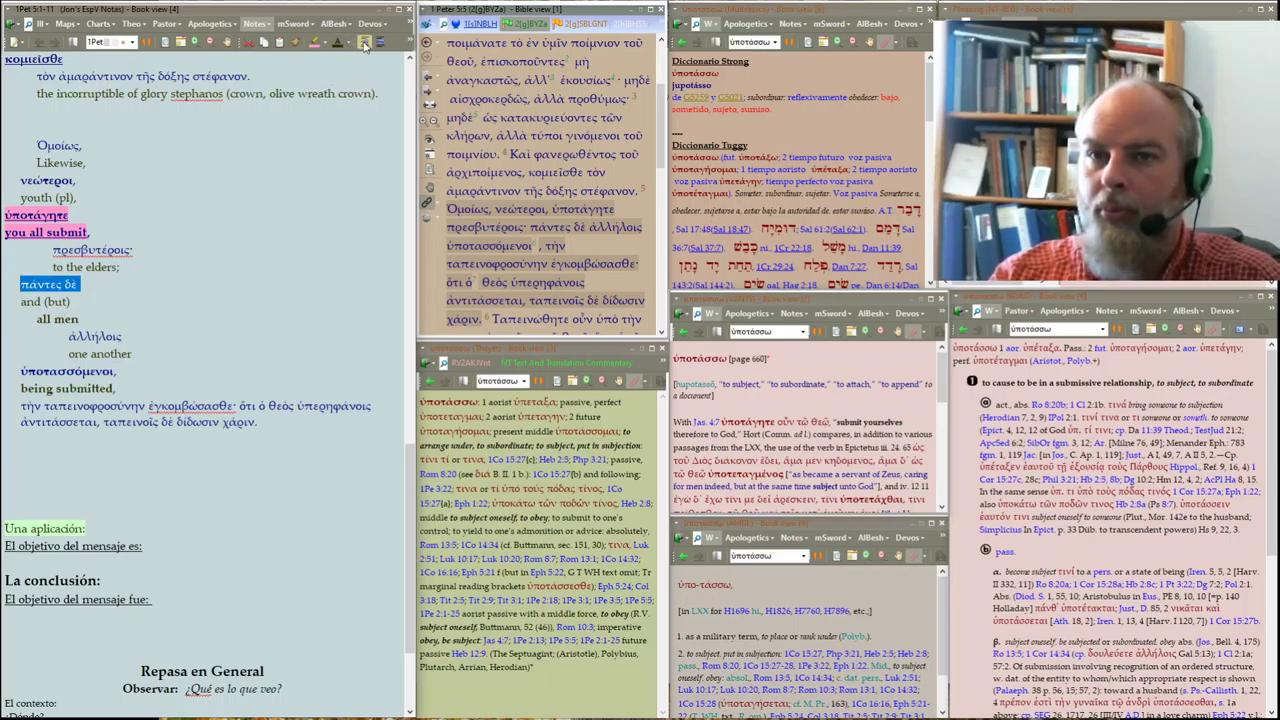
{"action": "left_click", "coordinate": [160, 293]}
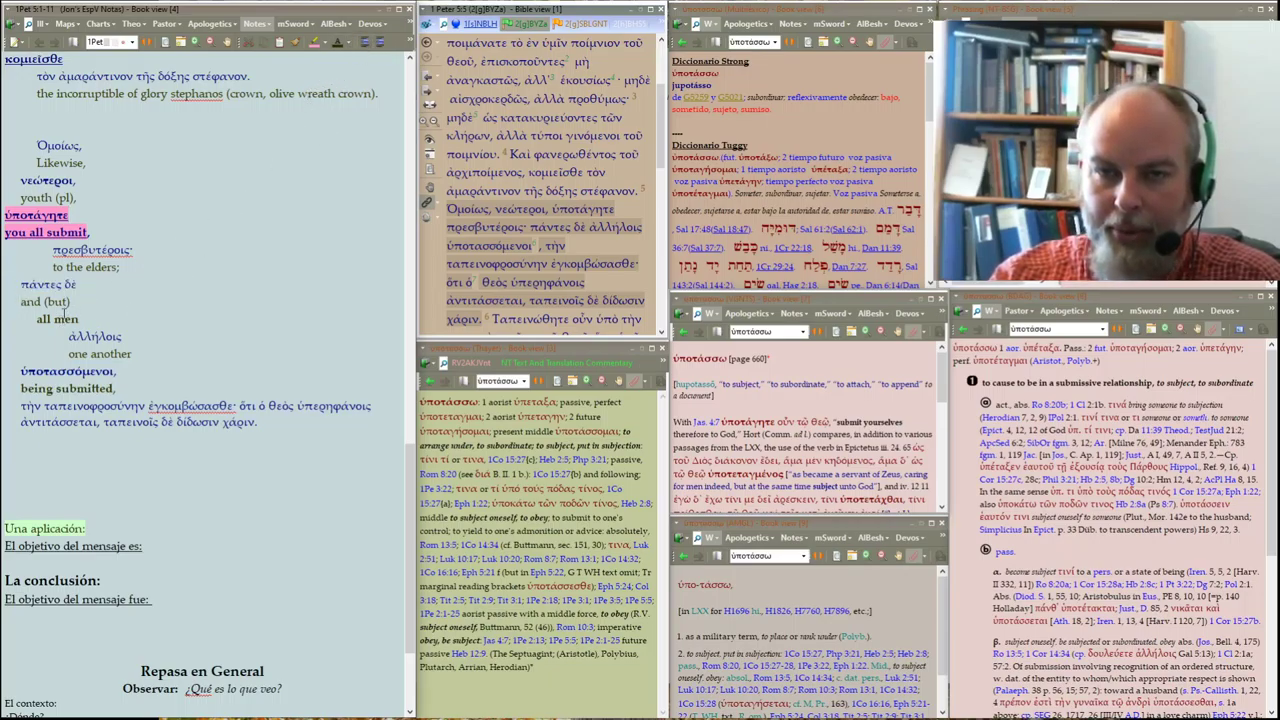
{"action": "left_click_drag", "start_coordinate": [20, 285], "coordinate": [50, 320]}
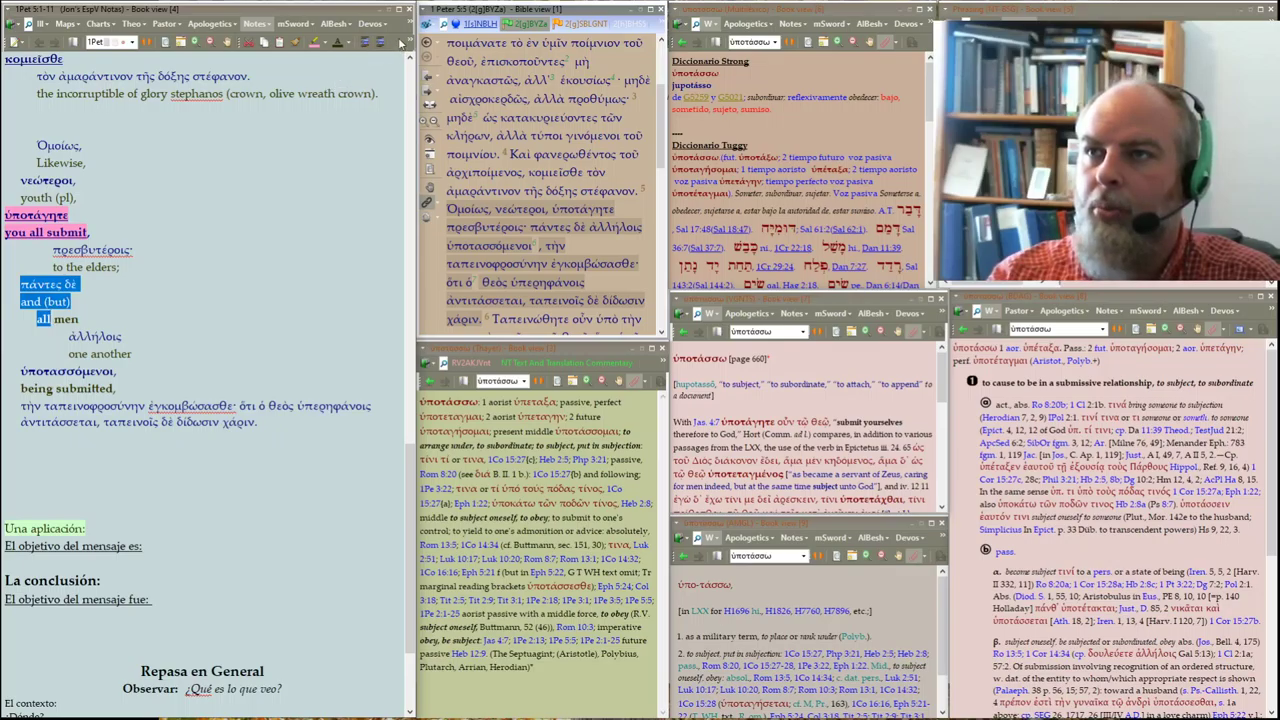
{"action": "left_click", "coordinate": [100, 284]}
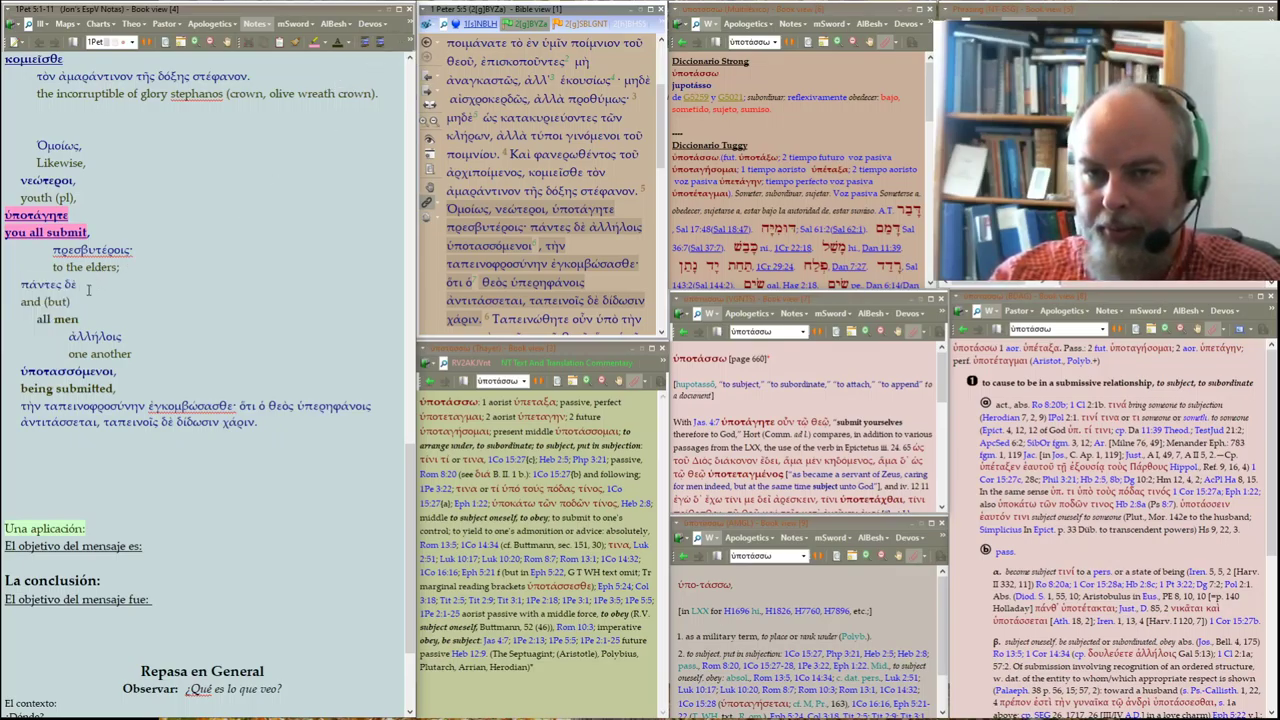
{"action": "scroll", "coordinate": [133, 350], "scroll_direction": "down", "scroll_amount": 1}
Indent the ὑποτασσόμενοι paragraph and undo a mistaken break of the Greek line
{"action": "triple_click", "coordinate": [50, 310]}
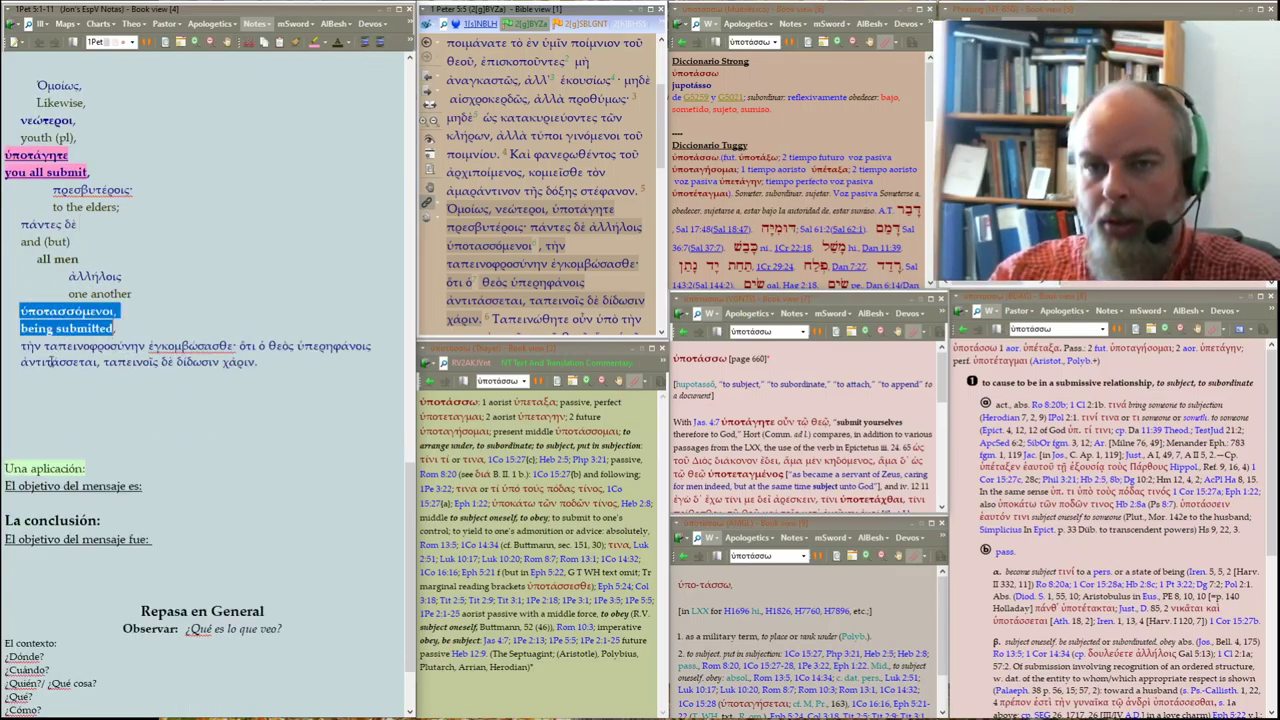
{"action": "left_click", "coordinate": [380, 43]}
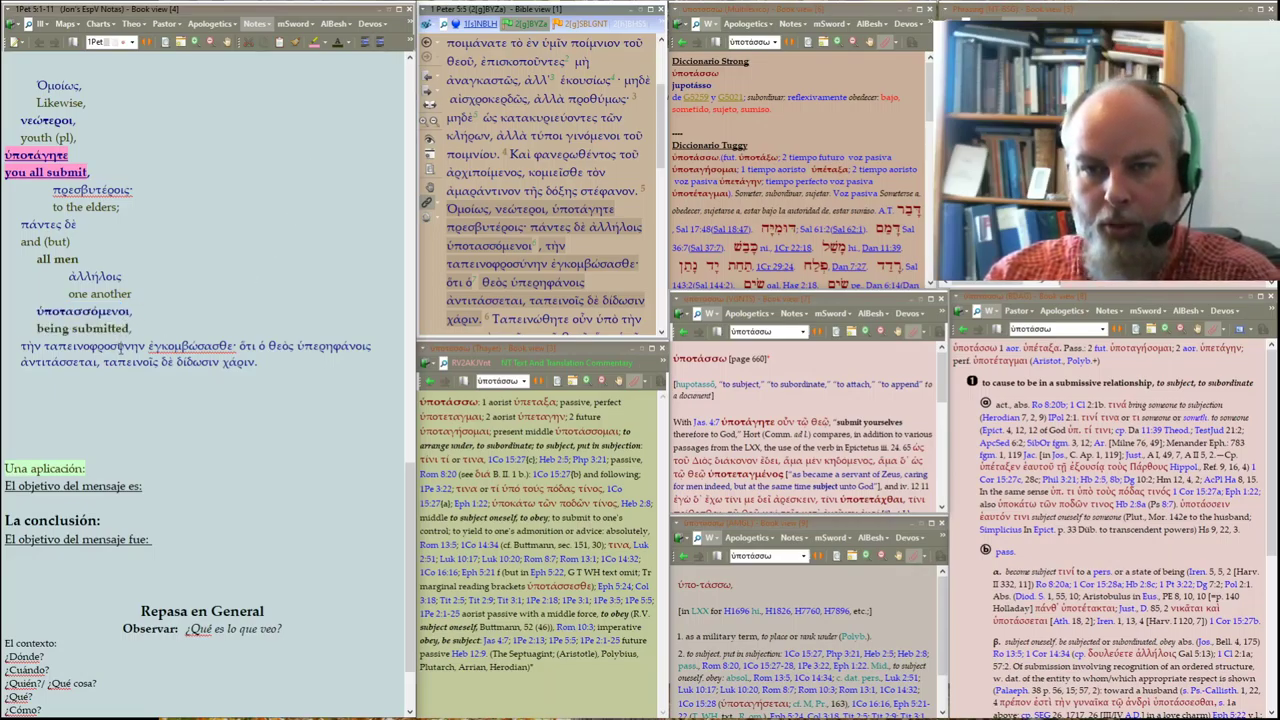
{"action": "left_click", "coordinate": [150, 346]}
{"action": "key", "text": "Return"}
{"action": "key", "text": "ctrl+Right"}
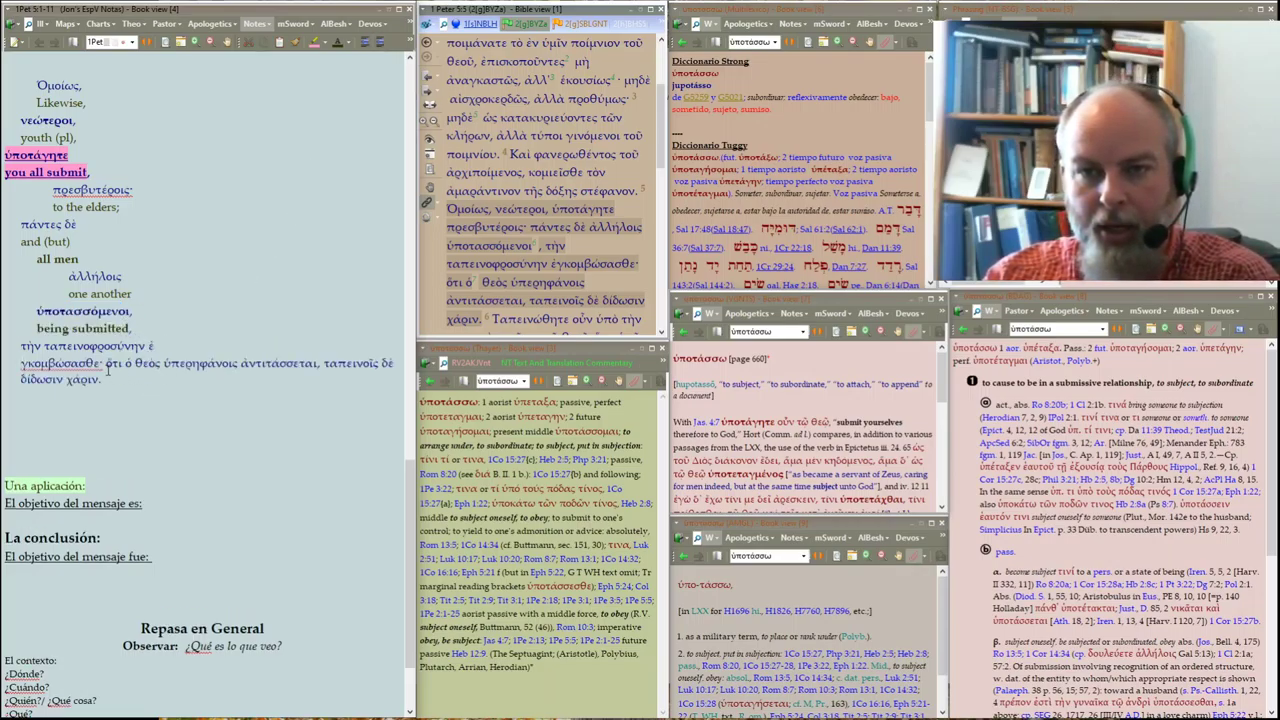
{"action": "key", "text": "Return"}
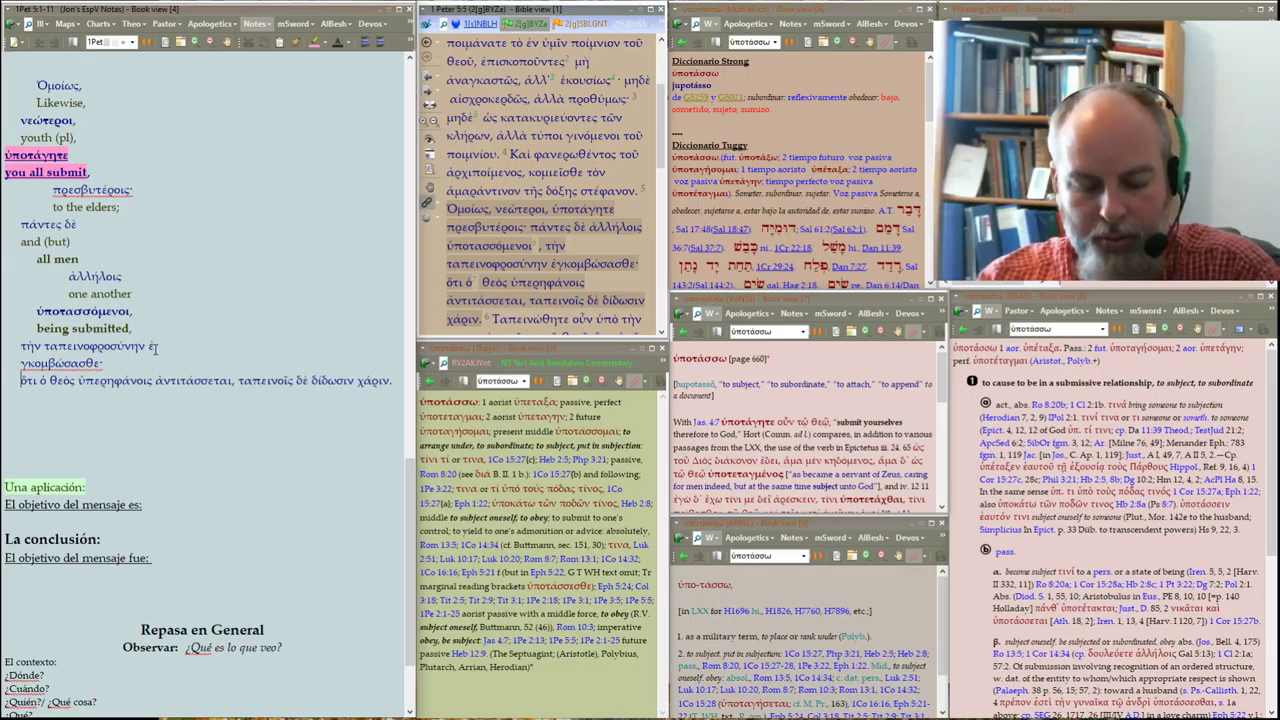
{"action": "key", "text": "ctrl+z"}
{"action": "key", "text": "ctrl+z"}
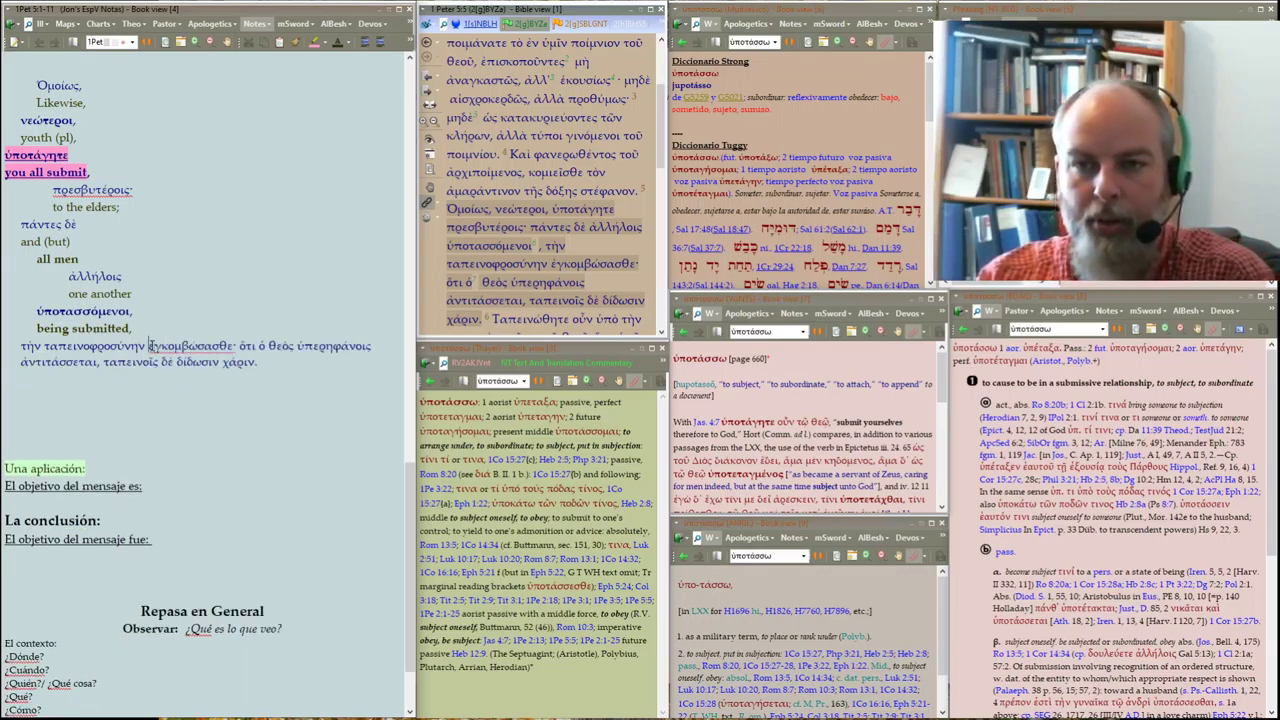
Put ἐγκομβώσασθε on its own line, indent τὴν ταπεινοφροσύνην, and look up ἐγκομβόομαι
{"action": "left_click", "coordinate": [148, 346]}
{"action": "key", "text": "Return"}
{"action": "left_click", "coordinate": [381, 43]}
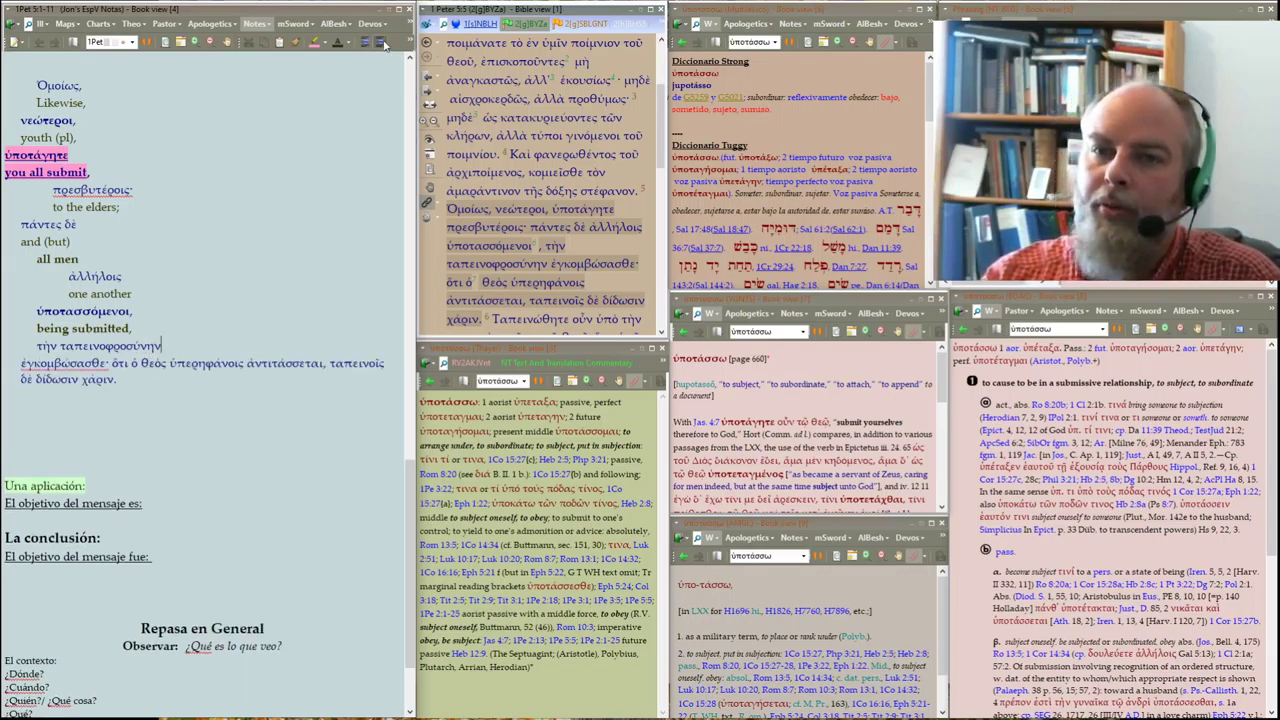
{"action": "left_click", "coordinate": [381, 43]}
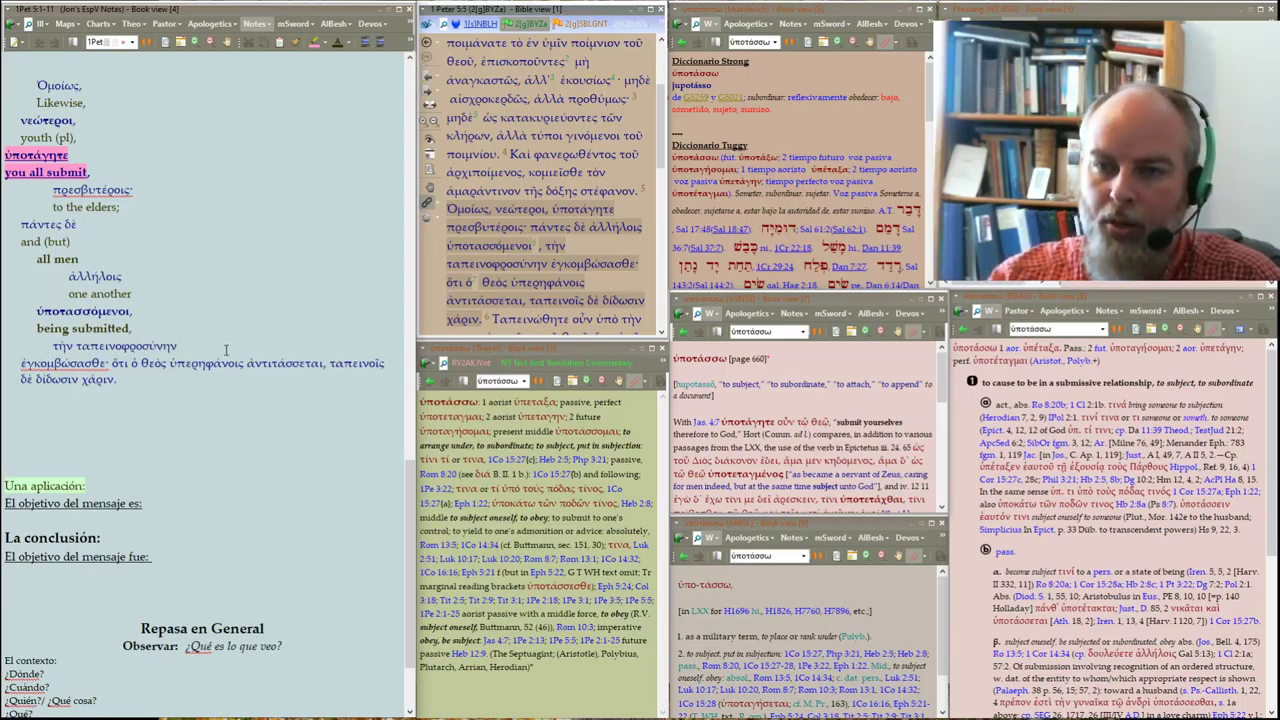
{"action": "key", "text": "Return"}
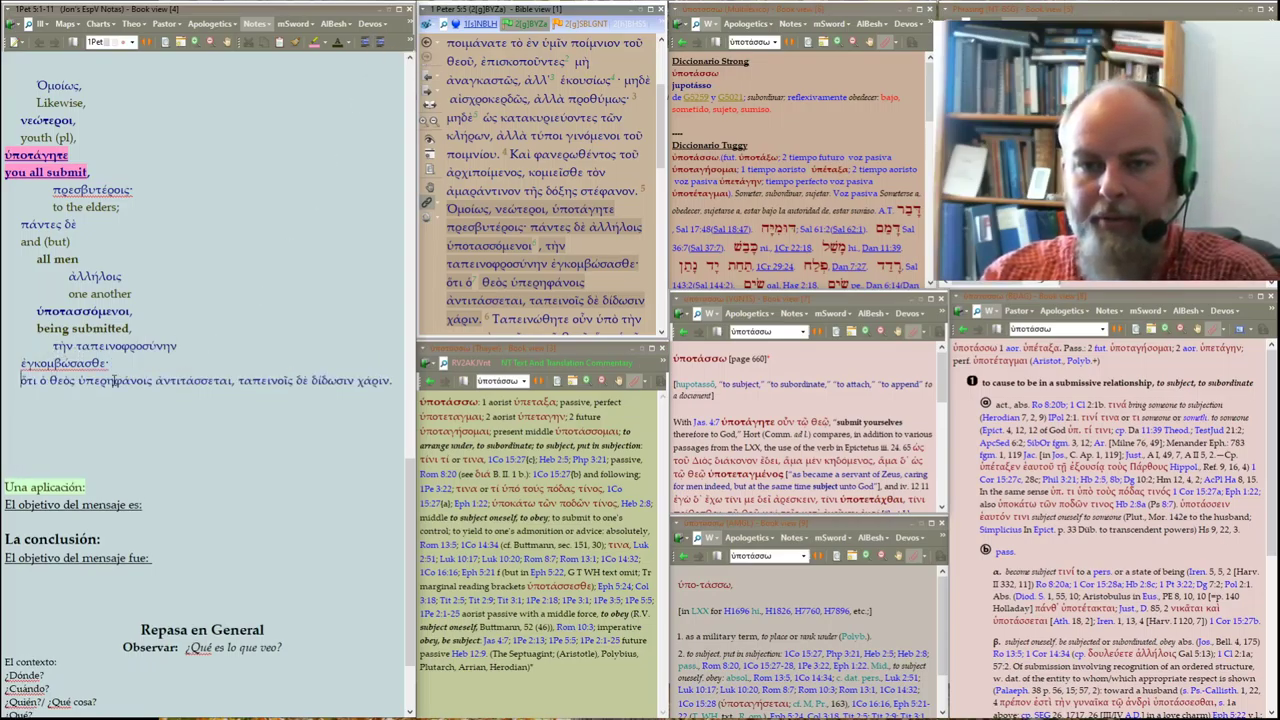
{"action": "key", "text": "Return"}
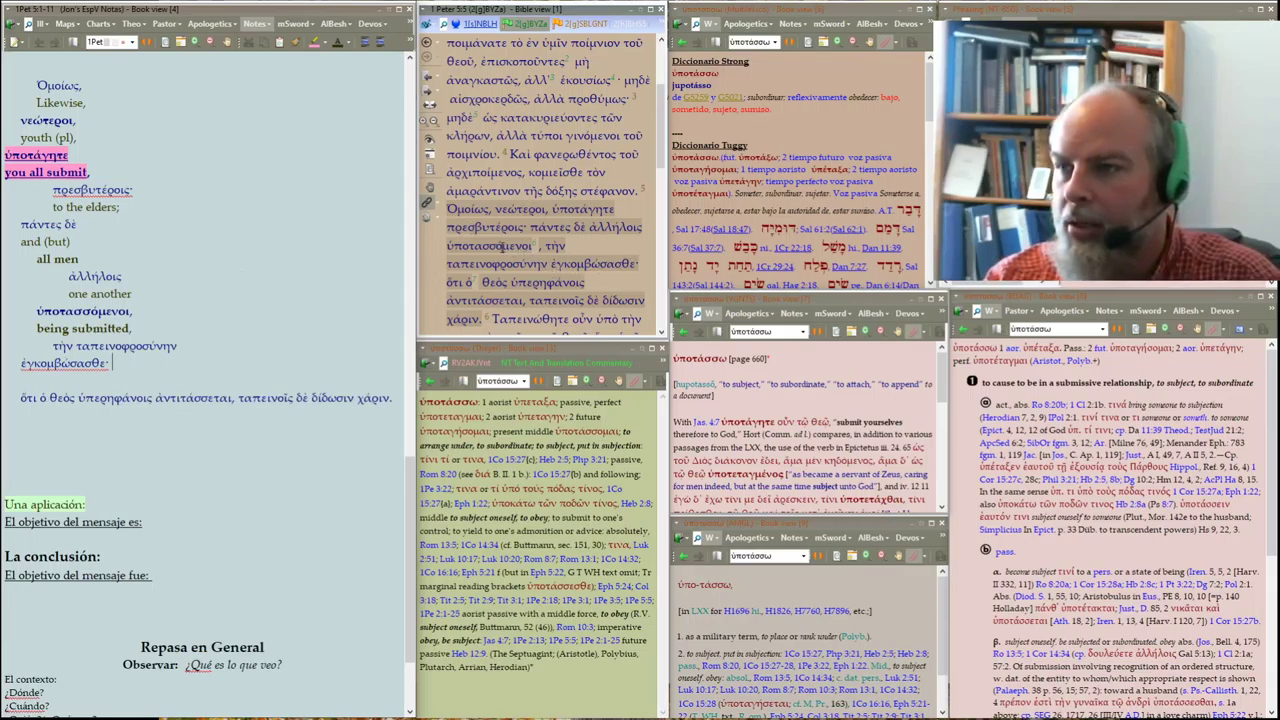
{"action": "left_click", "coordinate": [576, 263]}
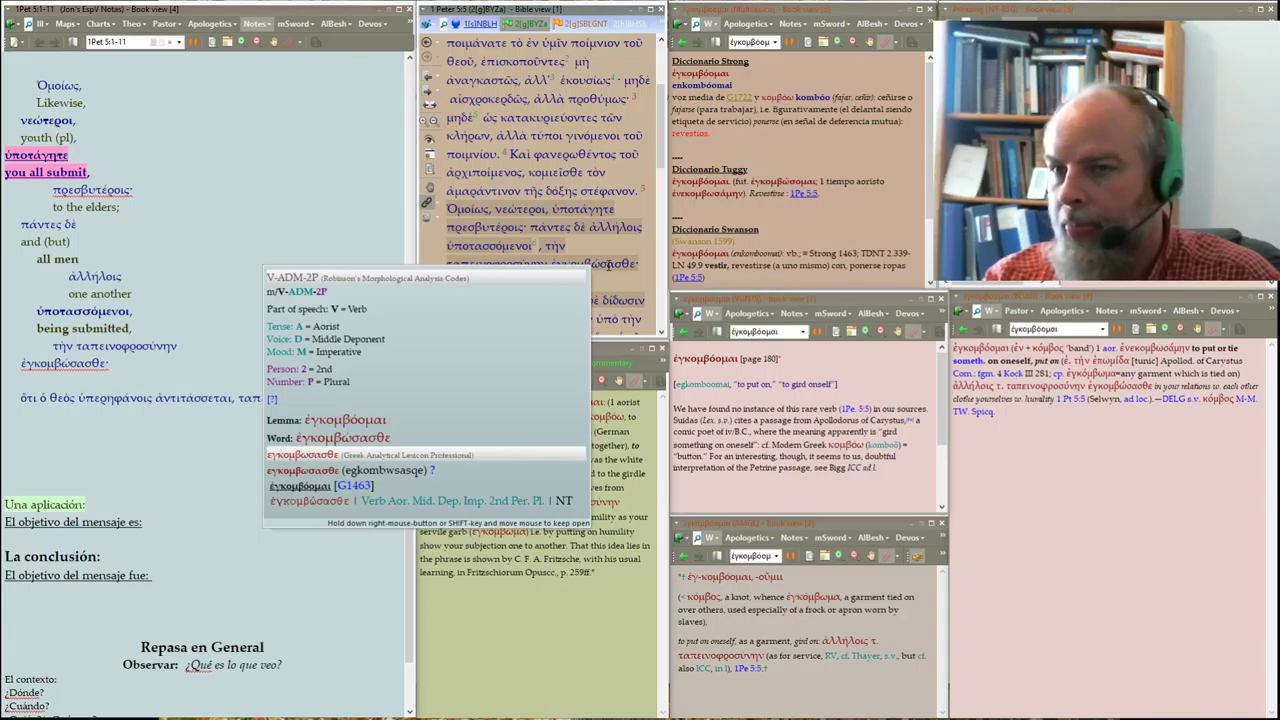
Highlight ἐγκομβώσασθε· pink and gloss it 'you all must put on' on the line below
{"action": "double_click", "coordinate": [70, 364]}
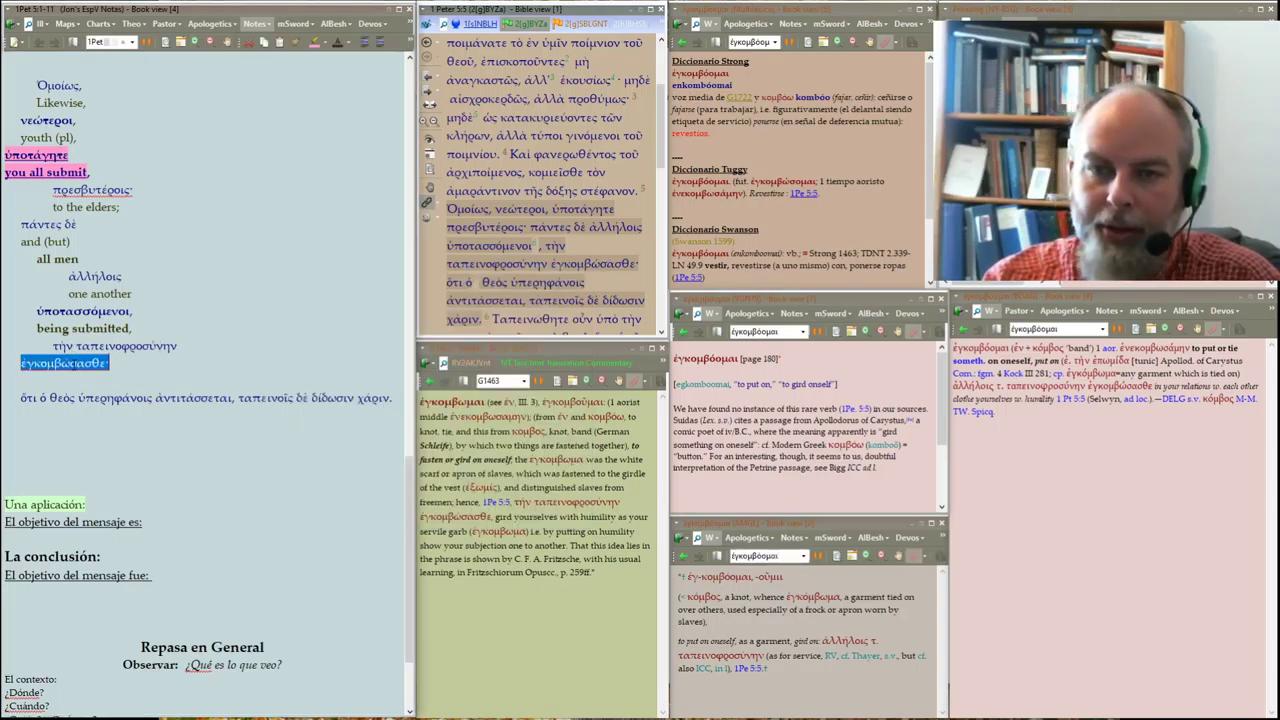
{"action": "left_click_drag", "start_coordinate": [20, 364], "coordinate": [113, 364]}
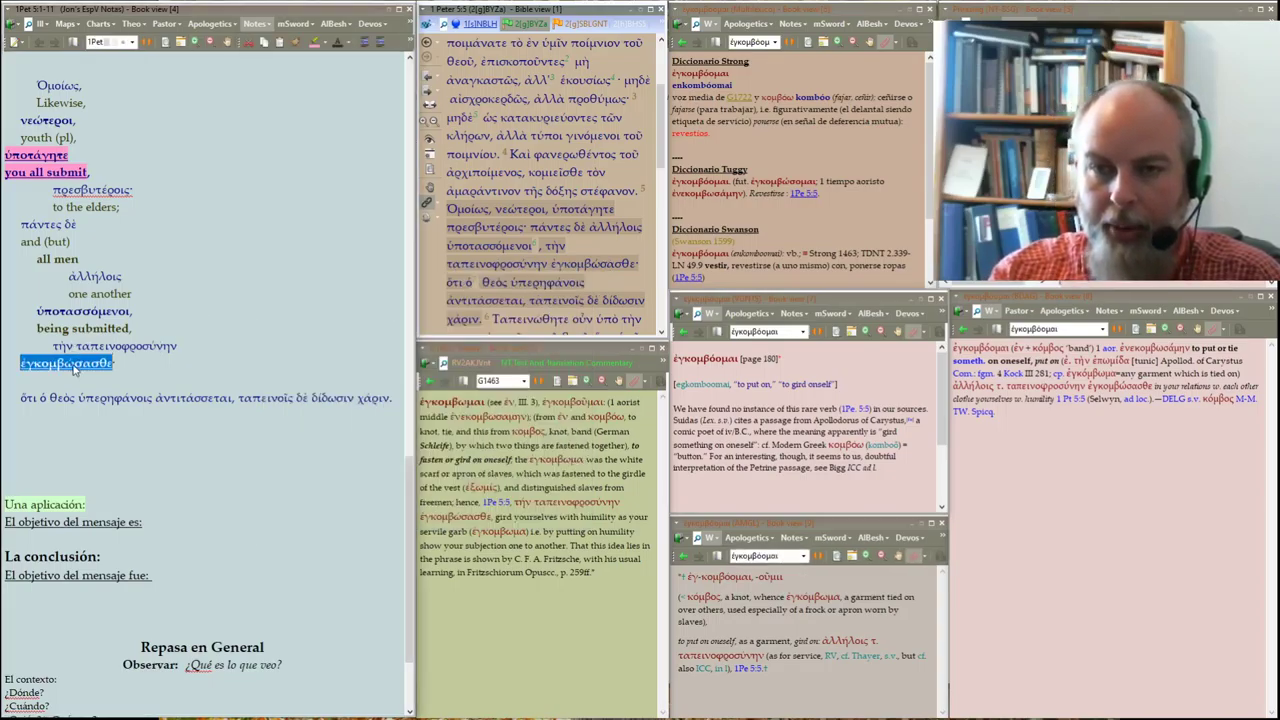
{"action": "left_click", "coordinate": [314, 42]}
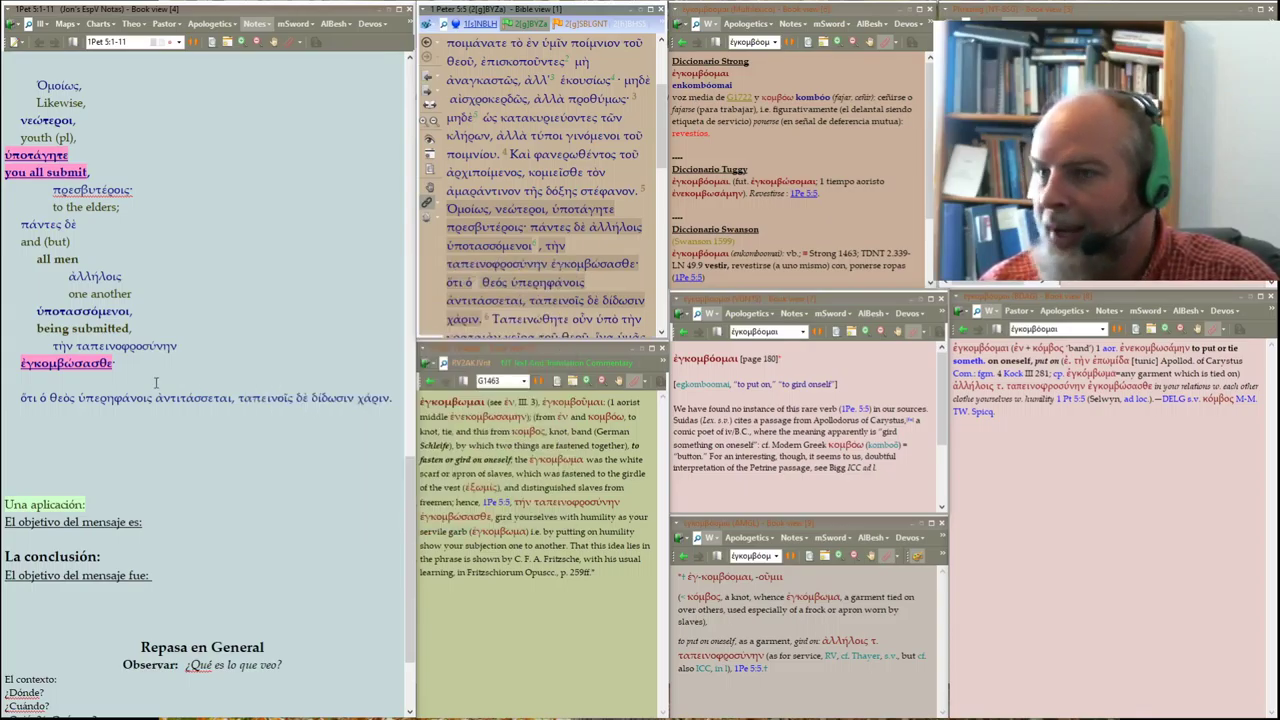
{"action": "left_click", "coordinate": [57, 383]}
{"action": "type", "text": "you "}
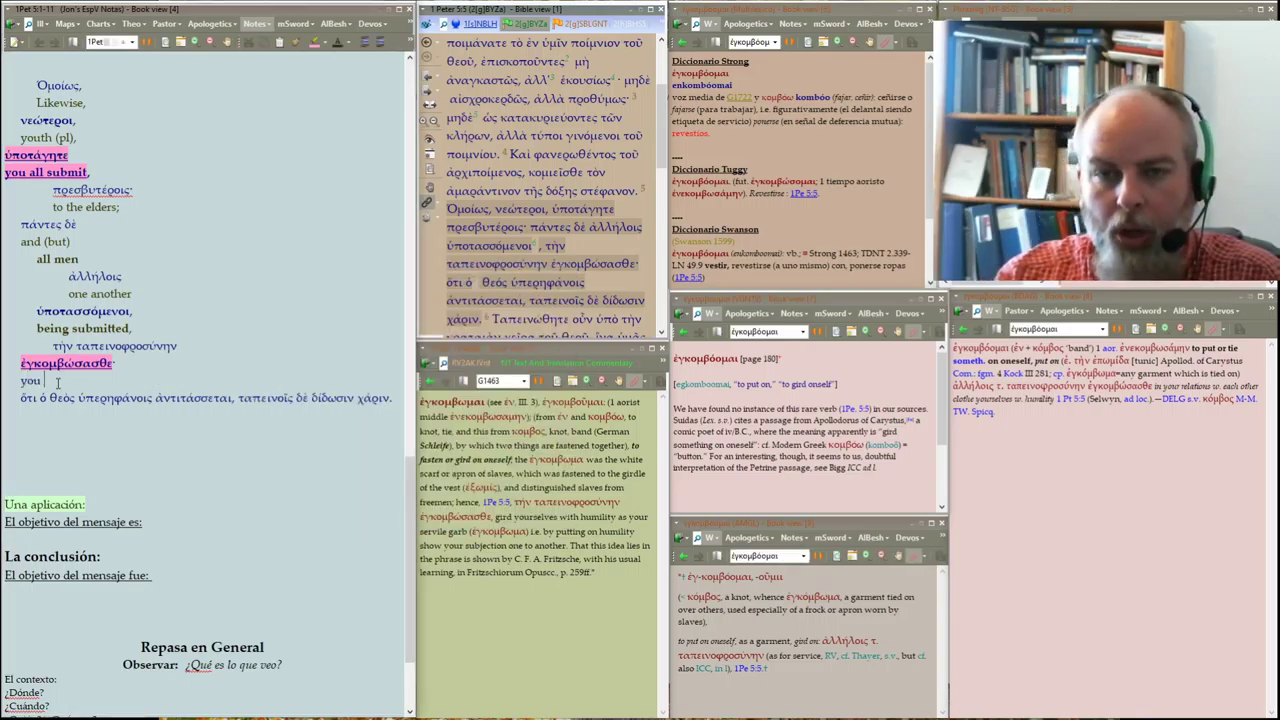
{"action": "type", "text": "all must gird"}
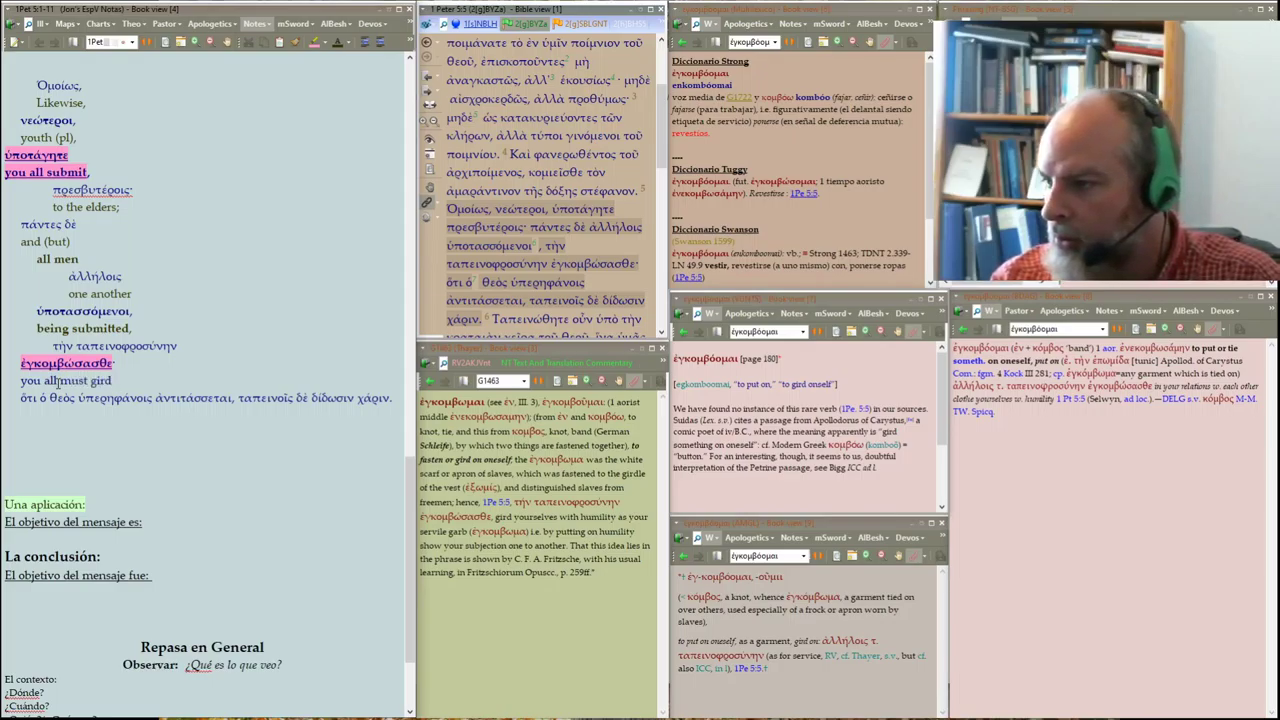
{"action": "key", "text": "BackSpace"}
{"action": "key", "text": "BackSpace"}
{"action": "key", "text": "BackSpace"}
{"action": "key", "text": "BackSpace"}
{"action": "type", "text": "put on"}
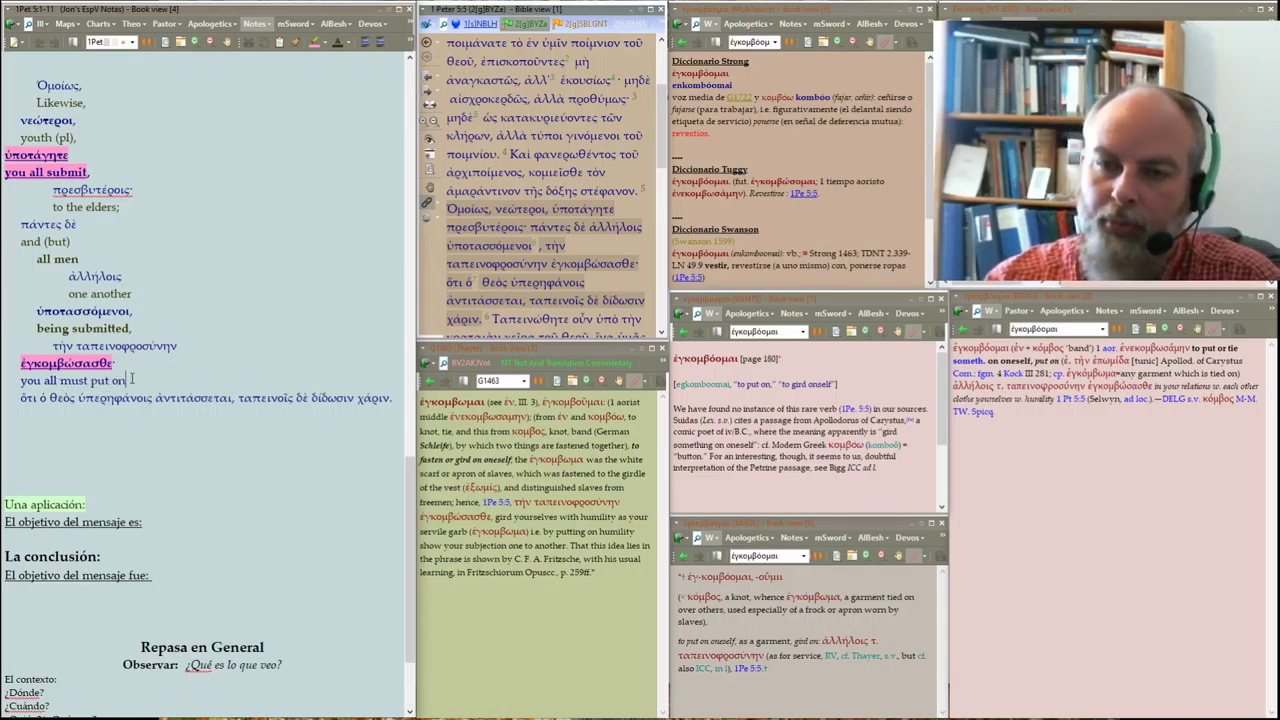
{"action": "triple_click", "coordinate": [141, 378]}
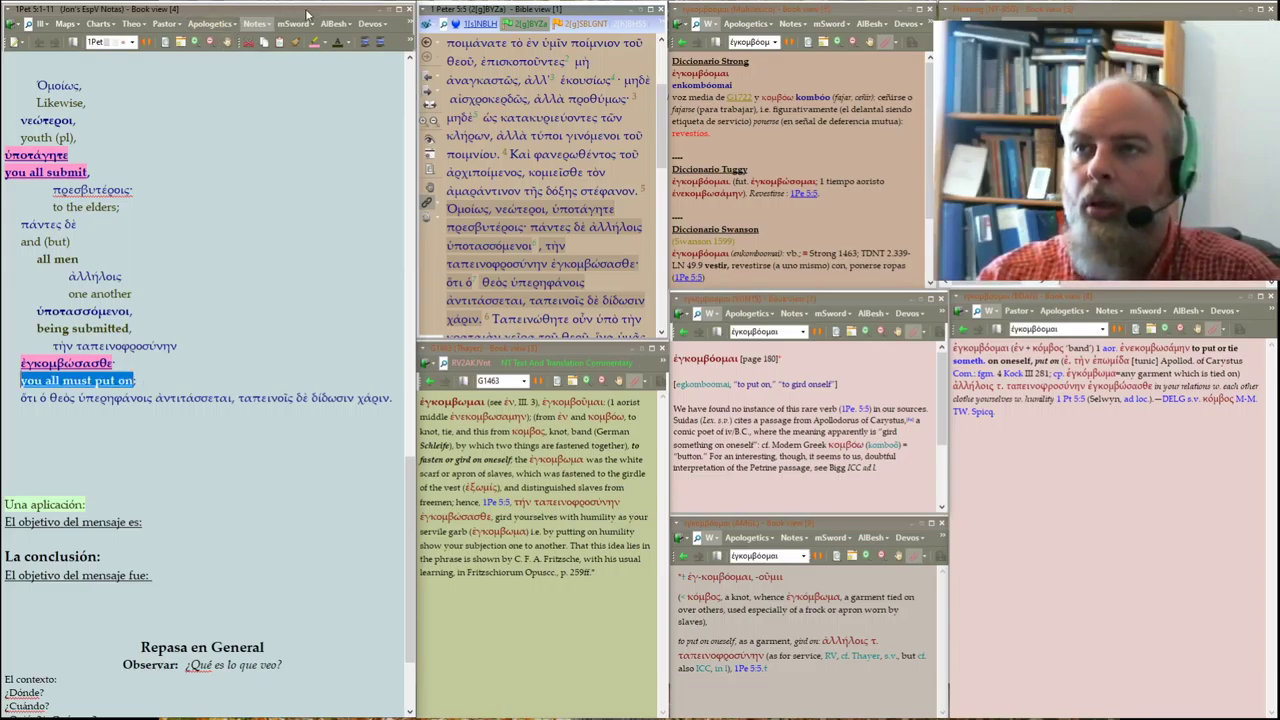
Highlight 'you all must put on' pink and gloss ὅτι as 'because (that)' on its own line
{"action": "left_click", "coordinate": [269, 249]}
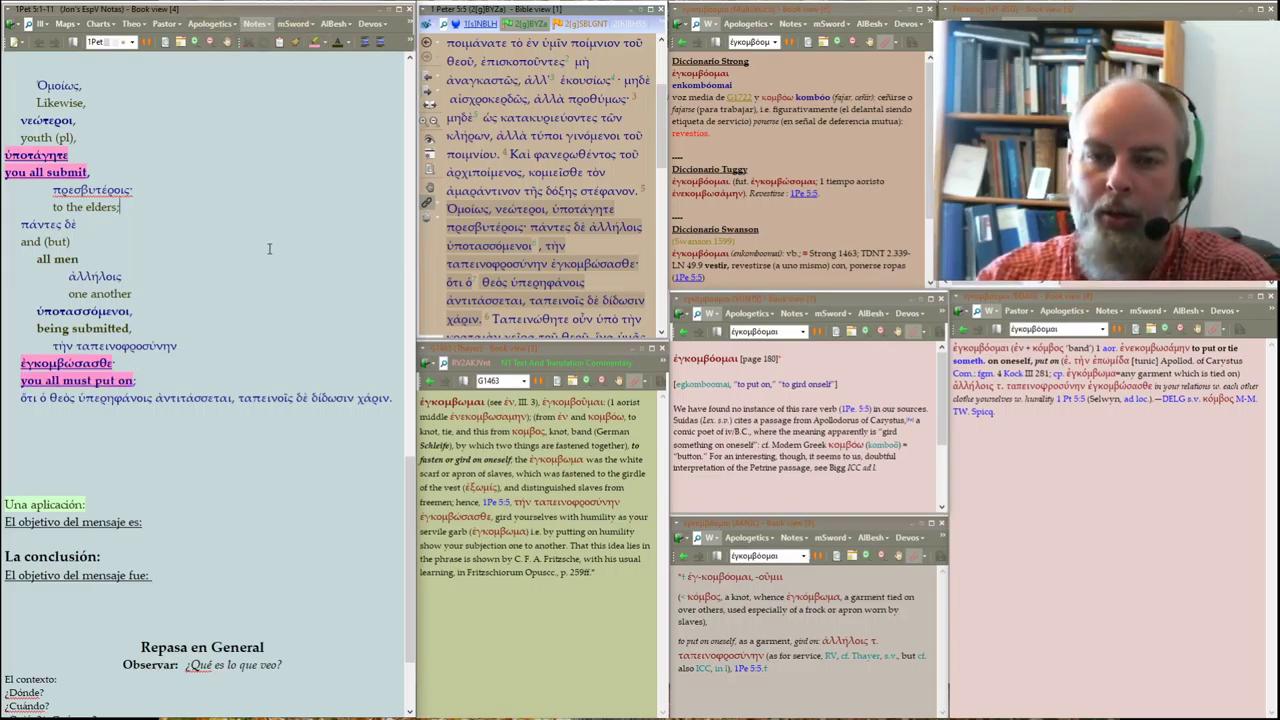
{"action": "left_click", "coordinate": [40, 397]}
{"action": "key", "text": "Return"}
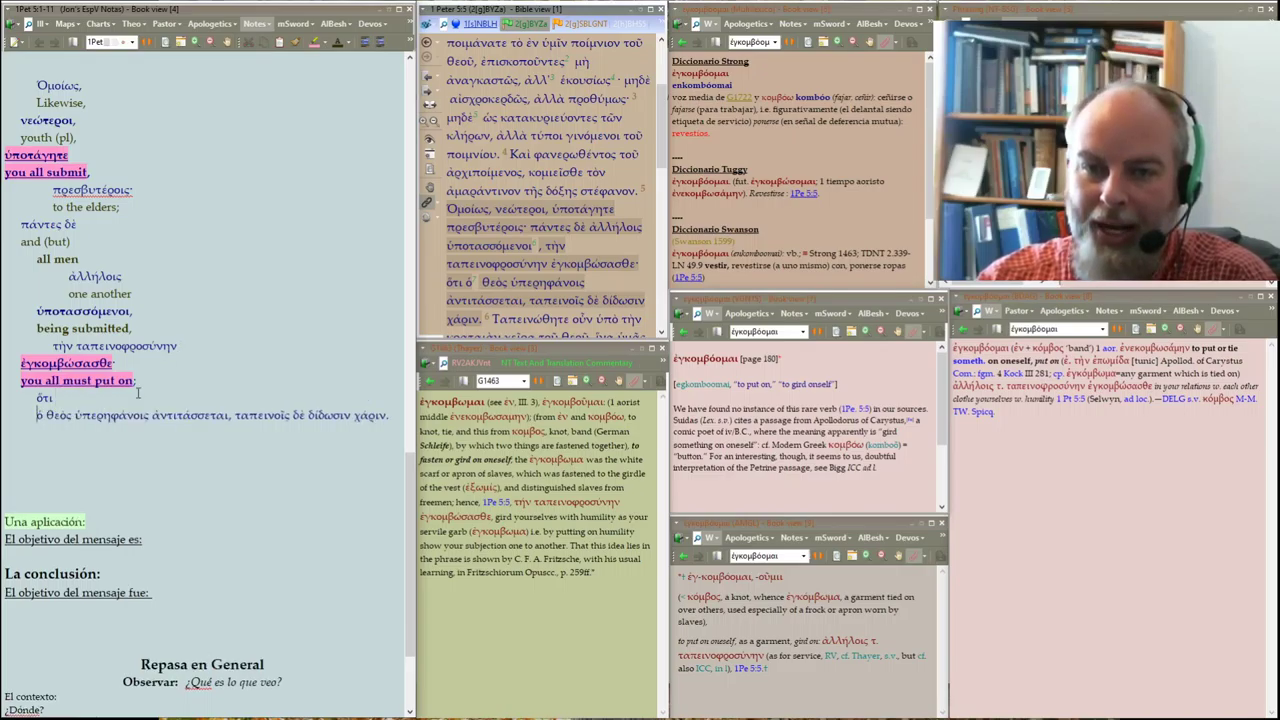
{"action": "key", "text": "Return"}
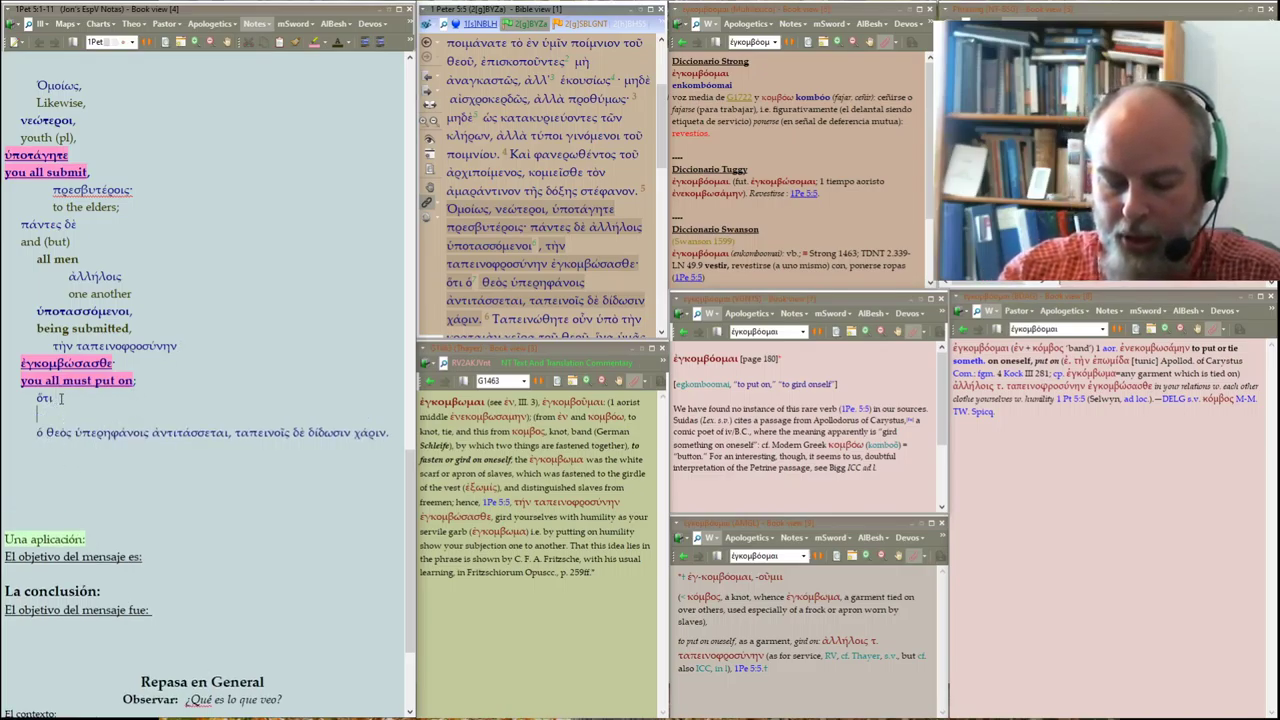
{"action": "type", "text": "because"}
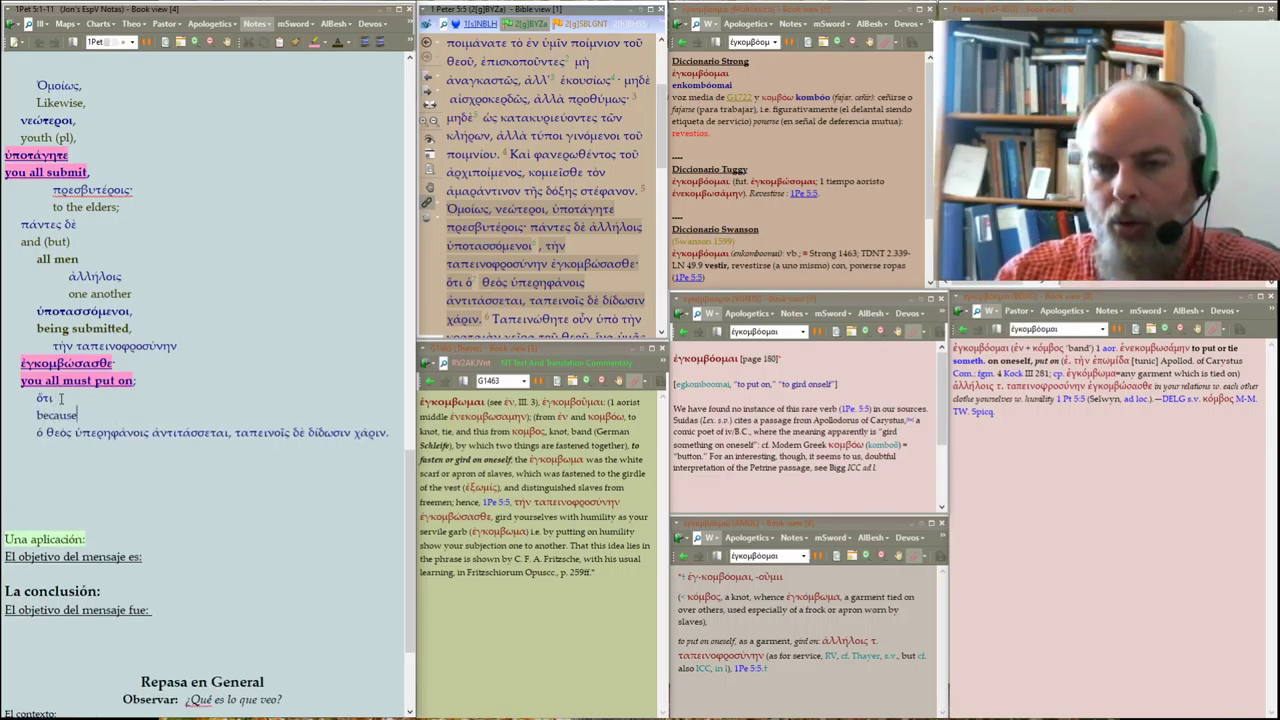
{"action": "type", "text": " ()"}
{"action": "type", "text": "hat"}
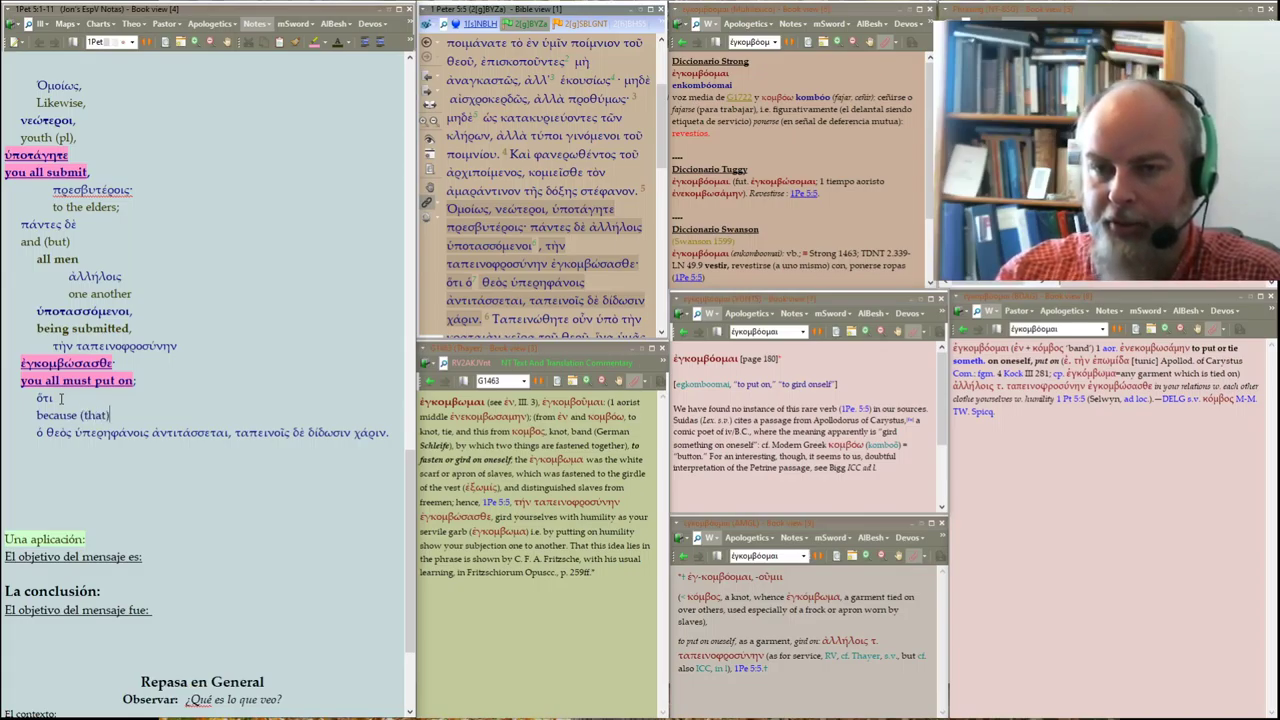
{"action": "key", "text": "shift+Home"}
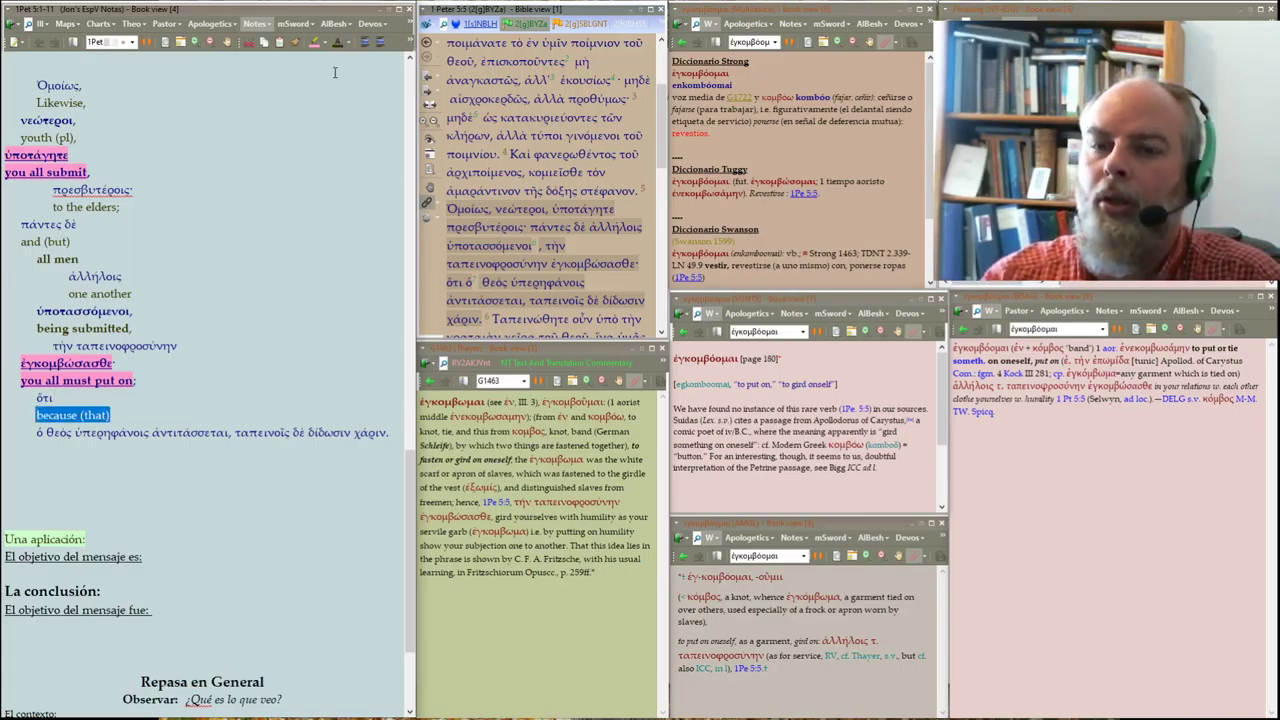
{"action": "left_click", "coordinate": [176, 382]}
Split ὁ θεὸς onto its own line with the gloss 'God' and indent the pair
{"action": "left_click", "coordinate": [74, 432]}
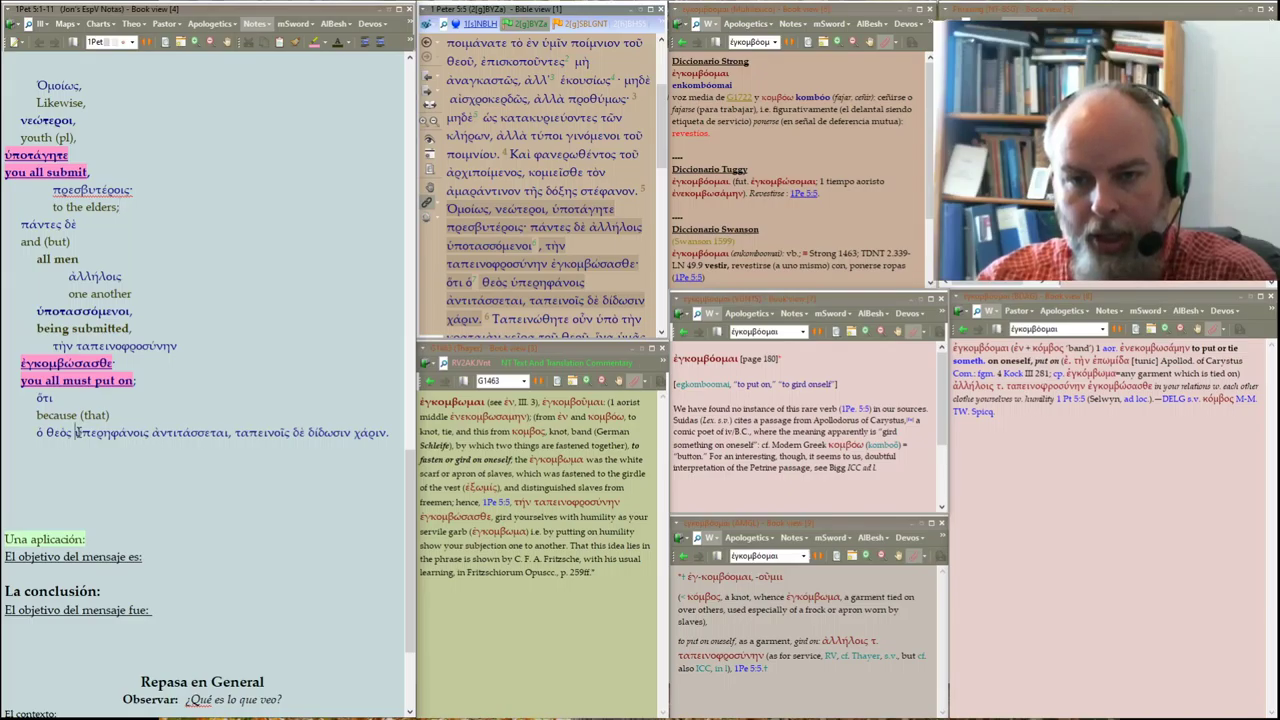
{"action": "key", "text": "Return"}
{"action": "key", "text": "Return"}
{"action": "key", "text": "Up"}
{"action": "type", "text": "Go"}
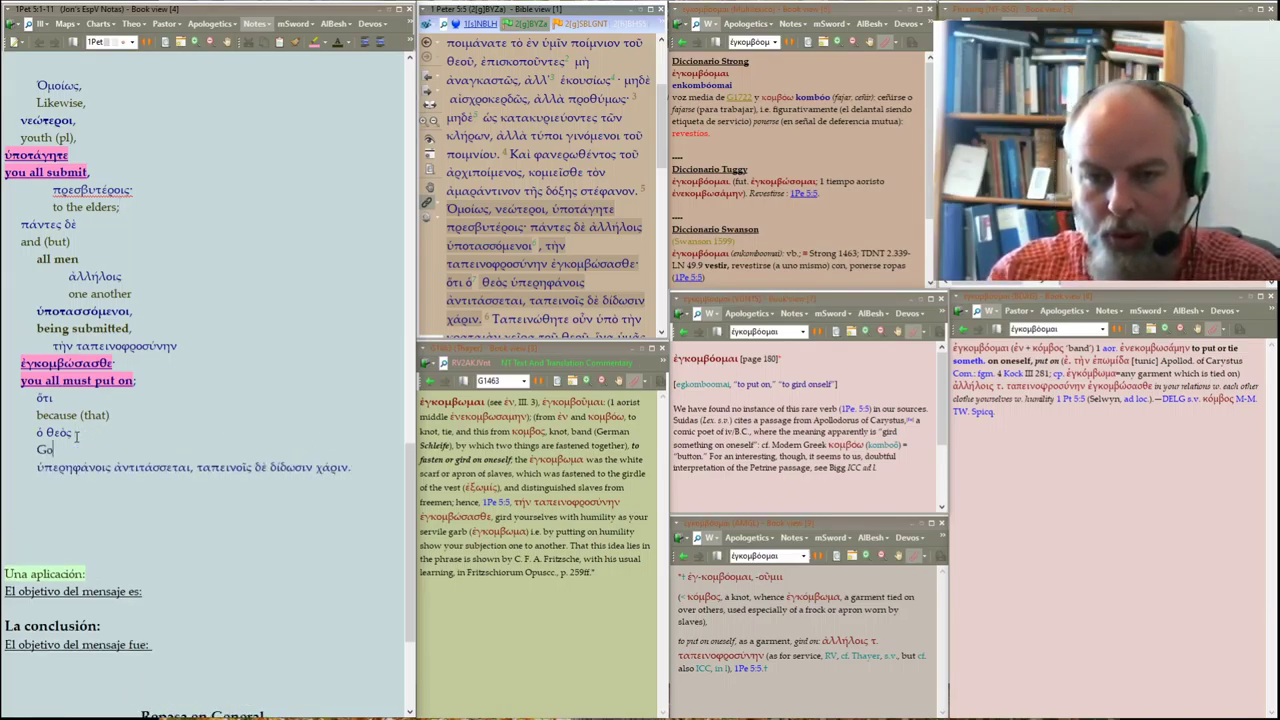
{"action": "key", "text": "shift+Home"}
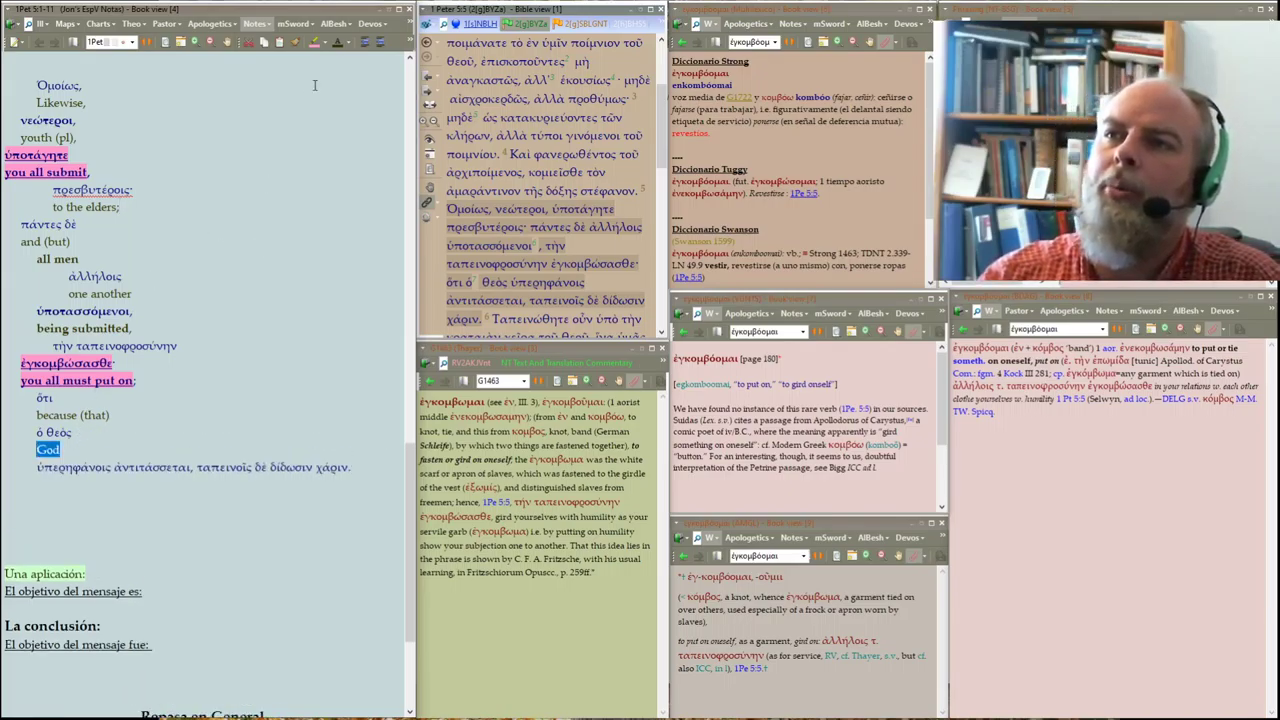
{"action": "key", "text": "shift+Up"}
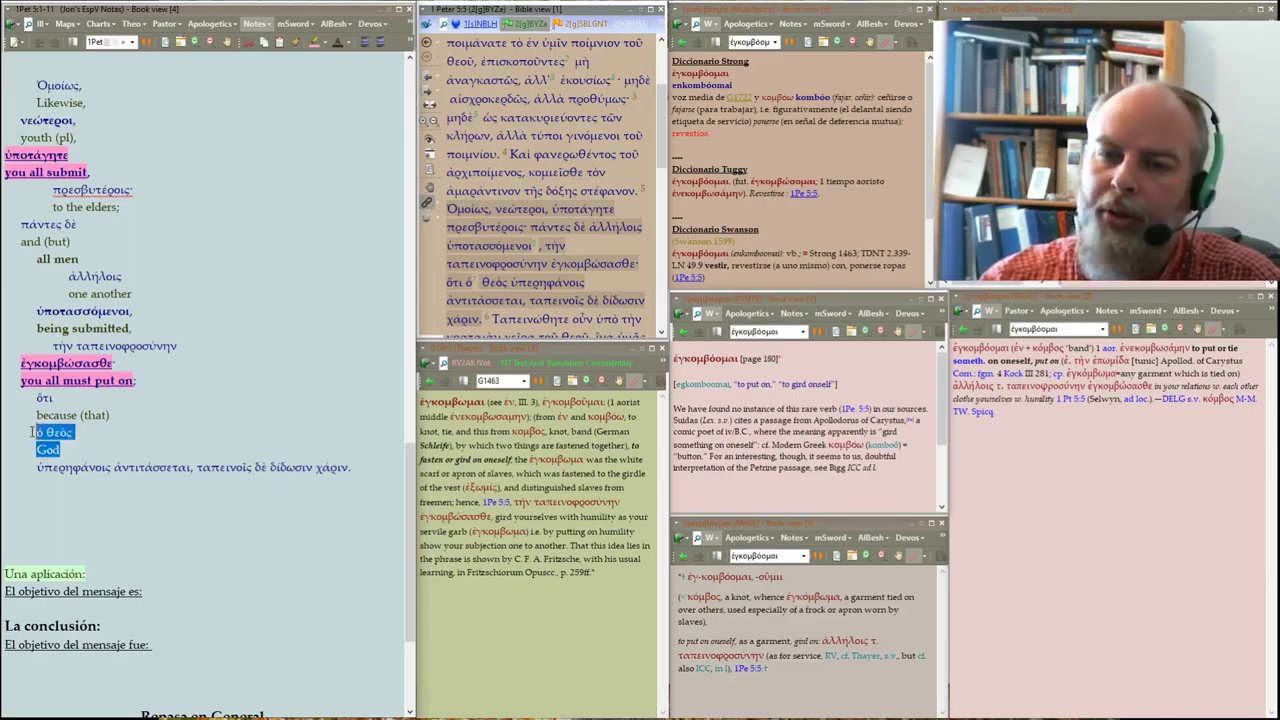
{"action": "left_click", "coordinate": [383, 46]}
{"action": "left_click", "coordinate": [181, 346]}
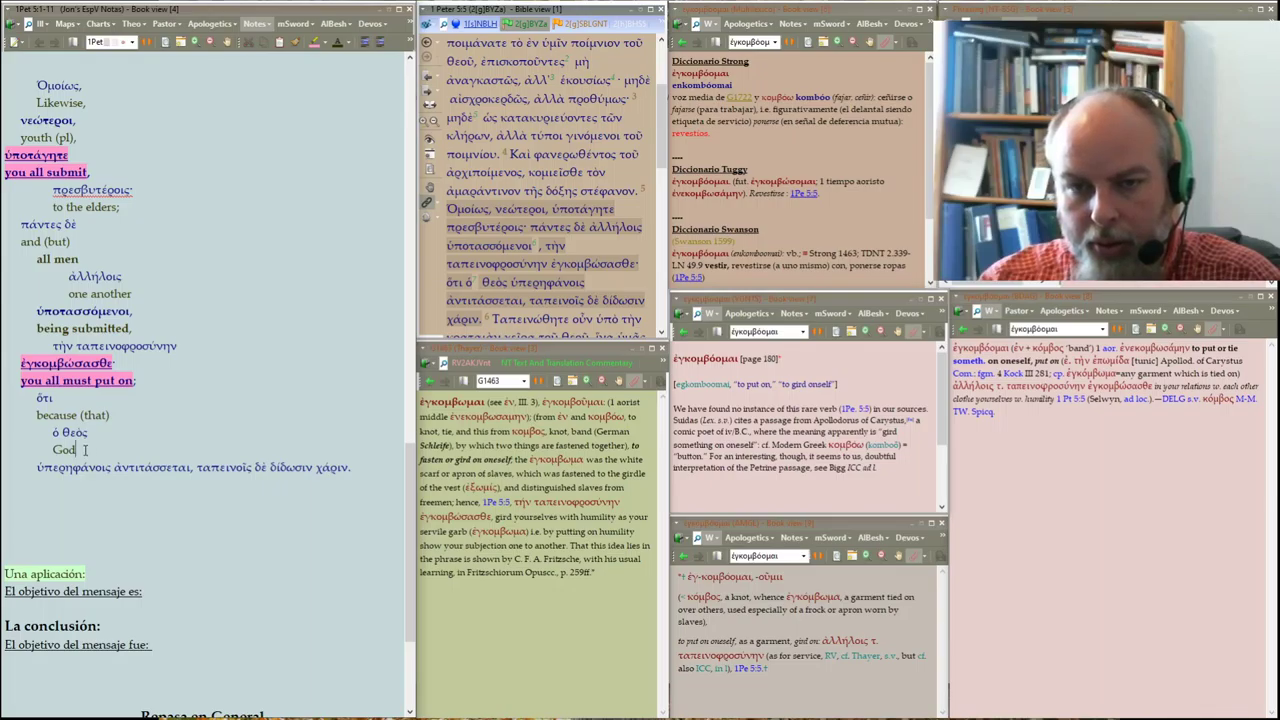
Bold the ὁ θεὸς / God lines and put ἀντιτάσσεται and ταπεινοῖς on separate lines
{"action": "left_click_drag", "start_coordinate": [85, 450], "coordinate": [53, 433]}
{"action": "left_click", "coordinate": [85, 416]}
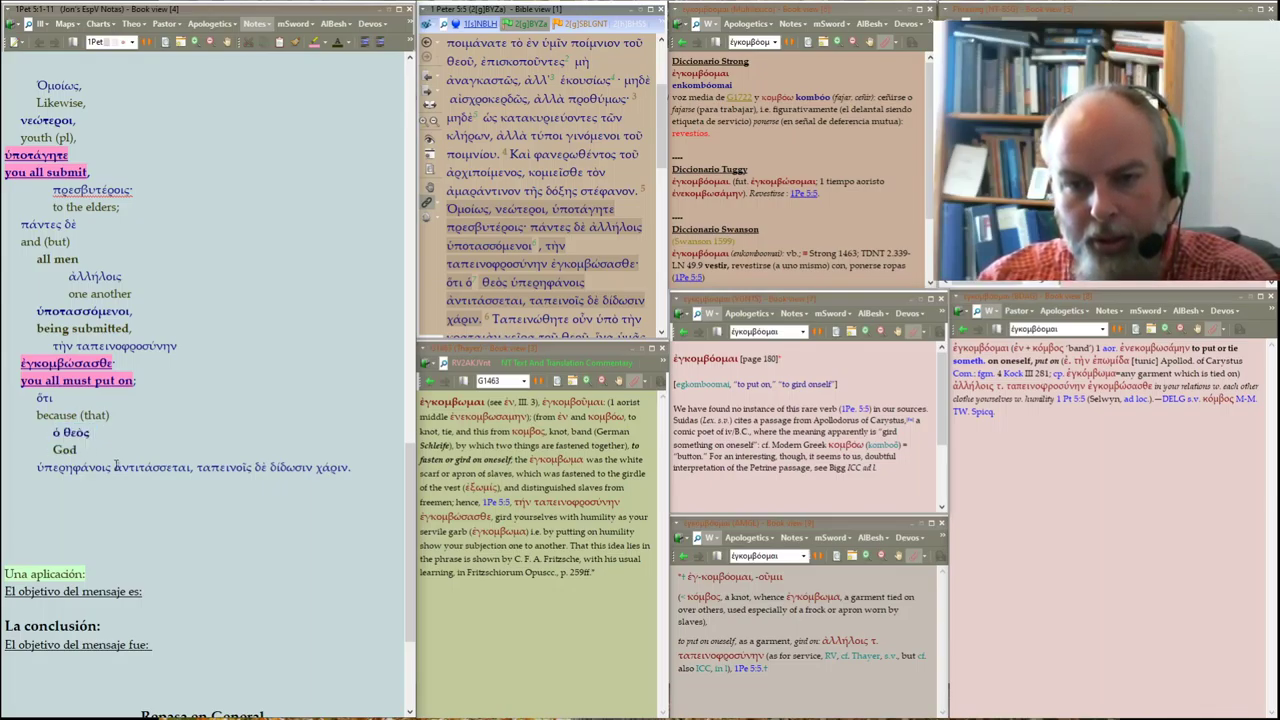
{"action": "key", "text": "Return"}
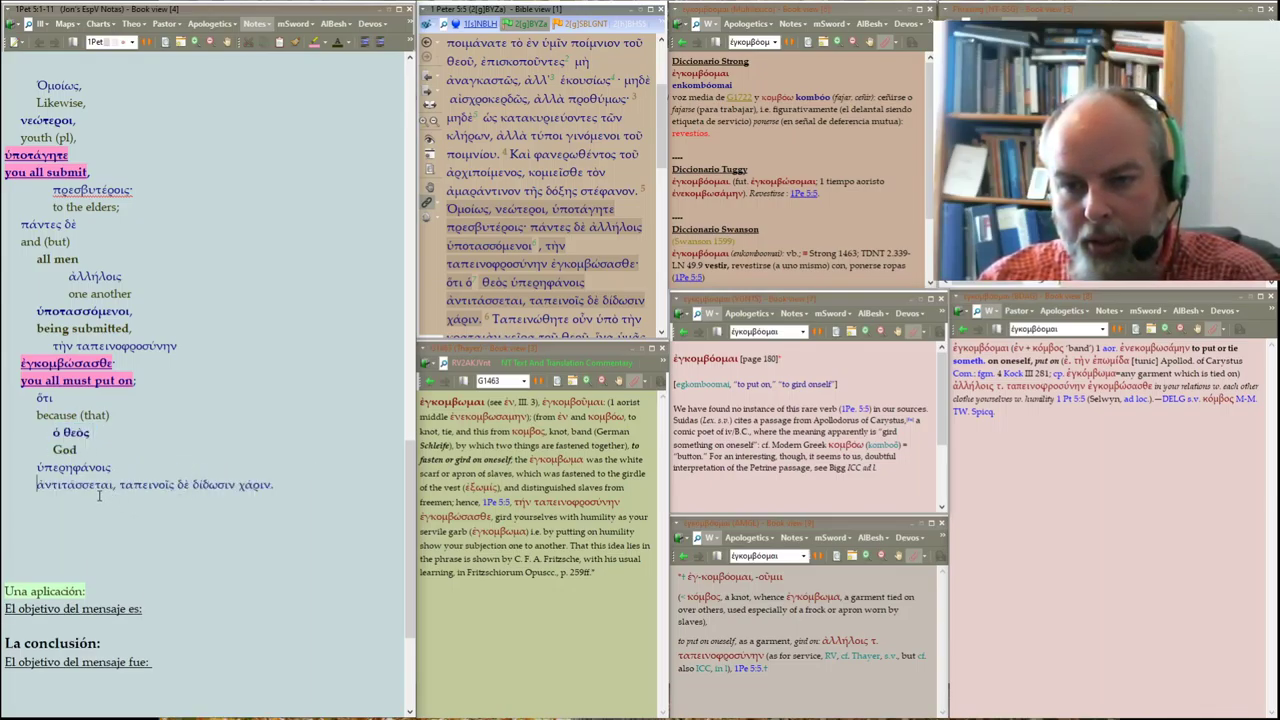
{"action": "left_click", "coordinate": [121, 484]}
{"action": "key", "text": "Return"}
{"action": "key", "text": "Return"}
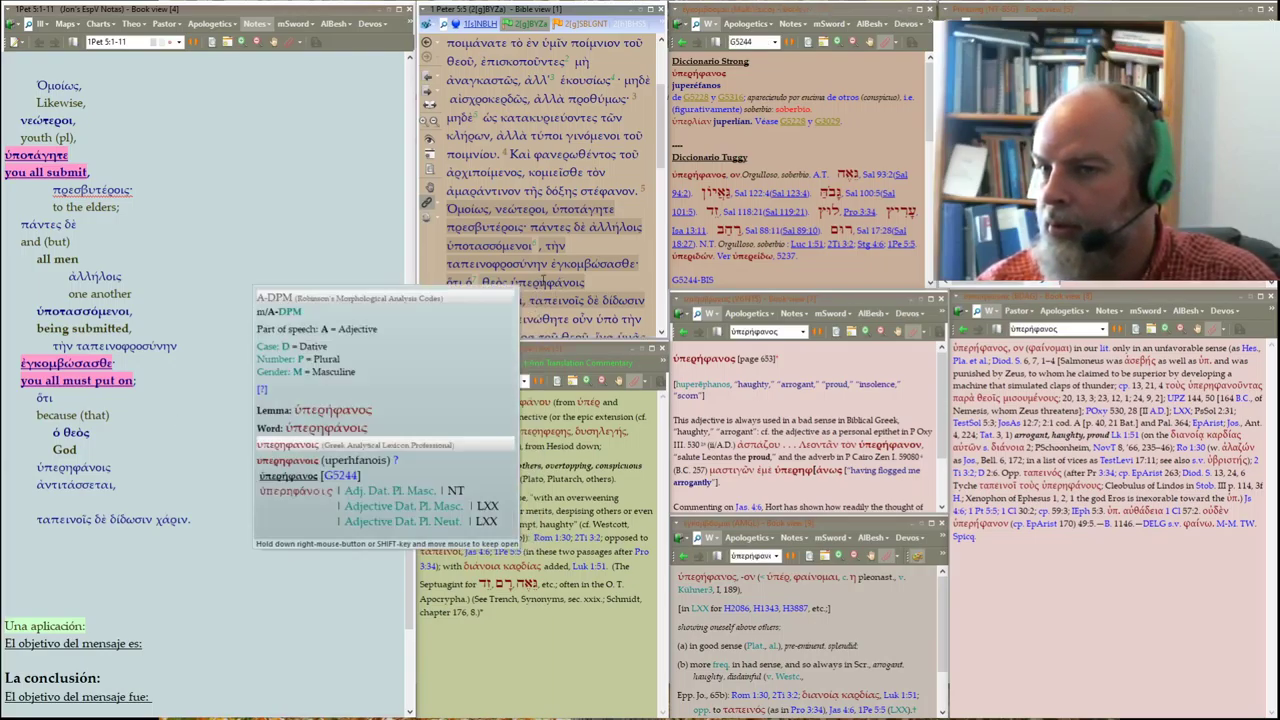
Add the gloss 'in/to/at pre-eminent' on a new line under ὑπερήφανοις
{"action": "left_click", "coordinate": [117, 467]}
{"action": "key", "text": "Return"}
{"action": "type", "text": "in/to/a"}
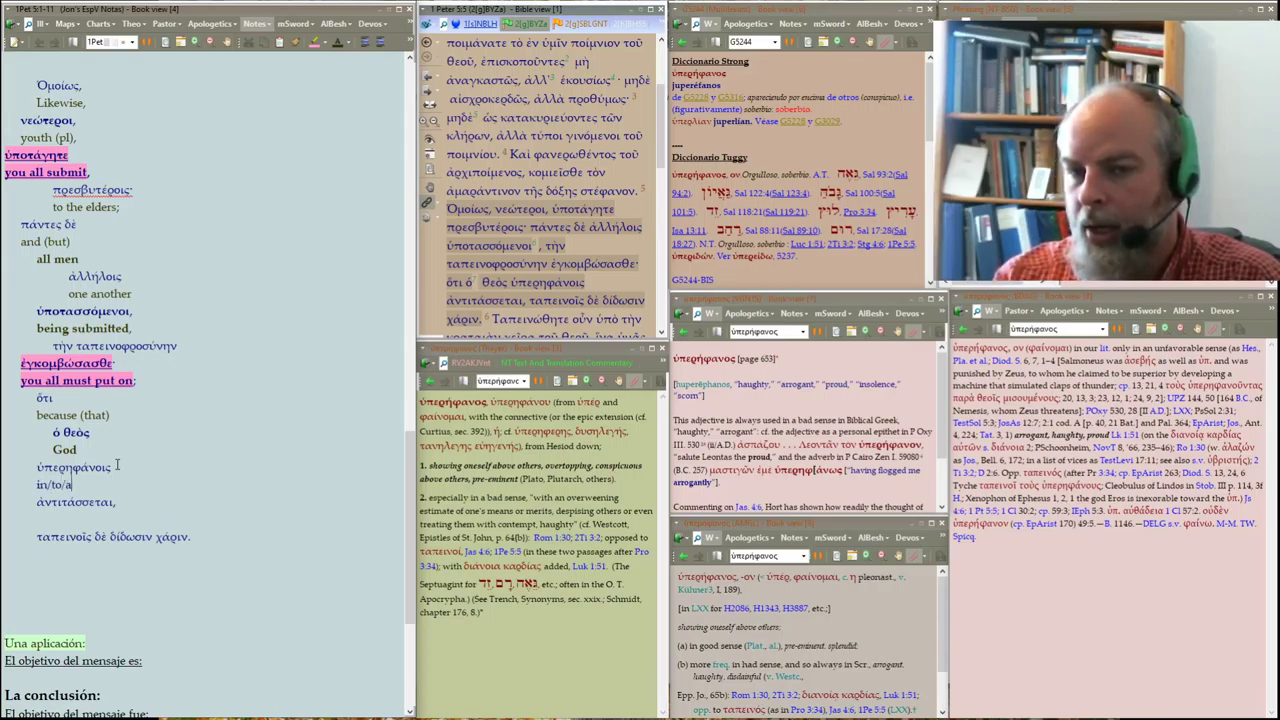
{"action": "type", "text": "t so"}
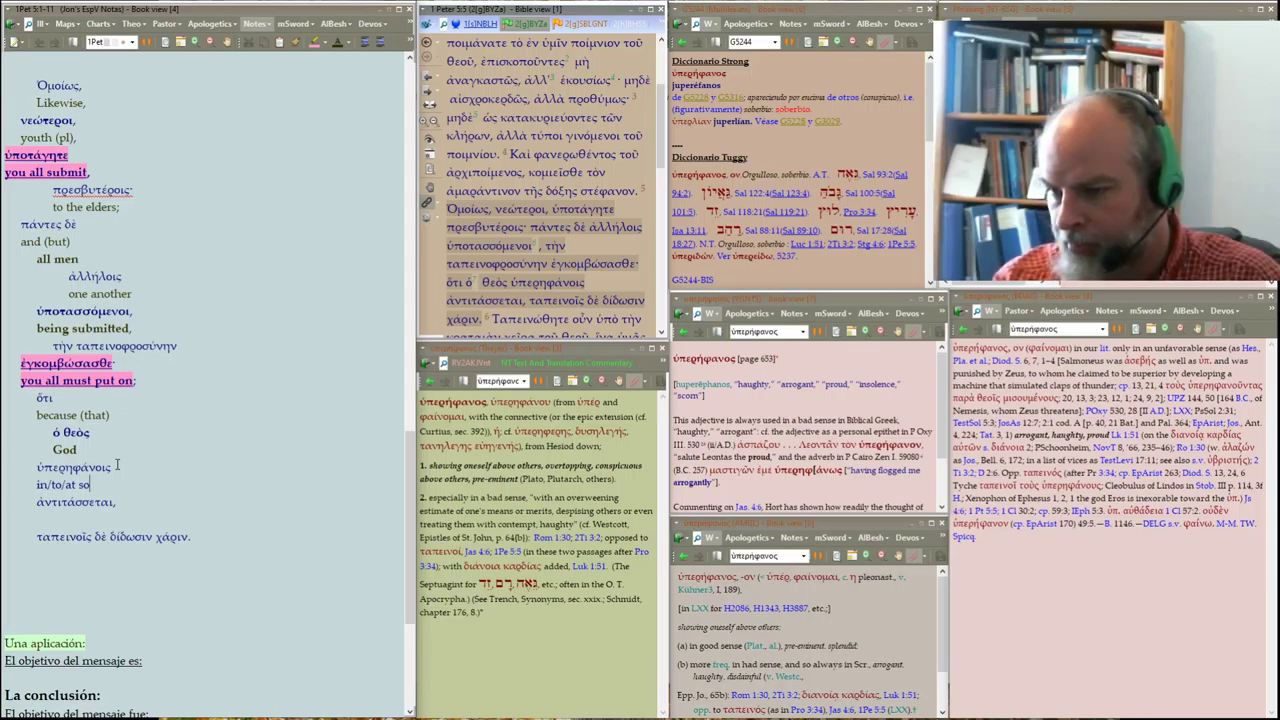
{"action": "key", "text": "BackSpace"}
{"action": "key", "text": "BackSpace"}
{"action": "type", "text": "pre"}
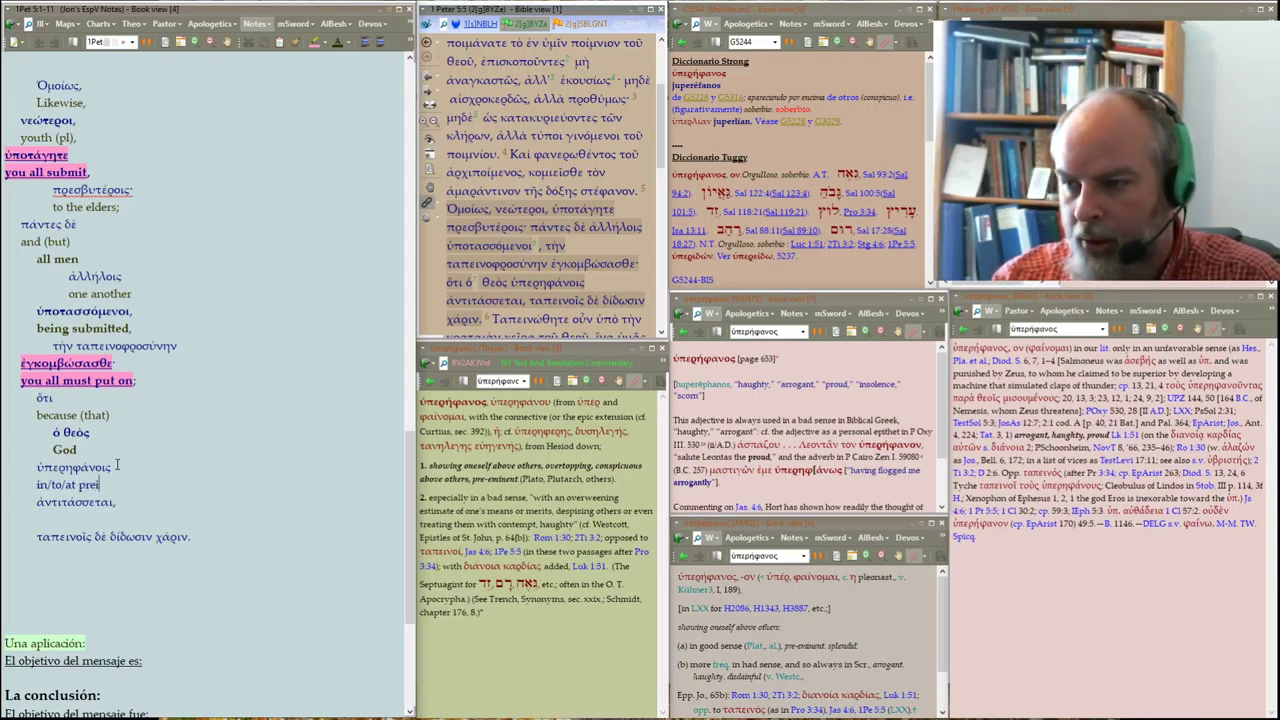
{"action": "type", "text": "-eminent"}
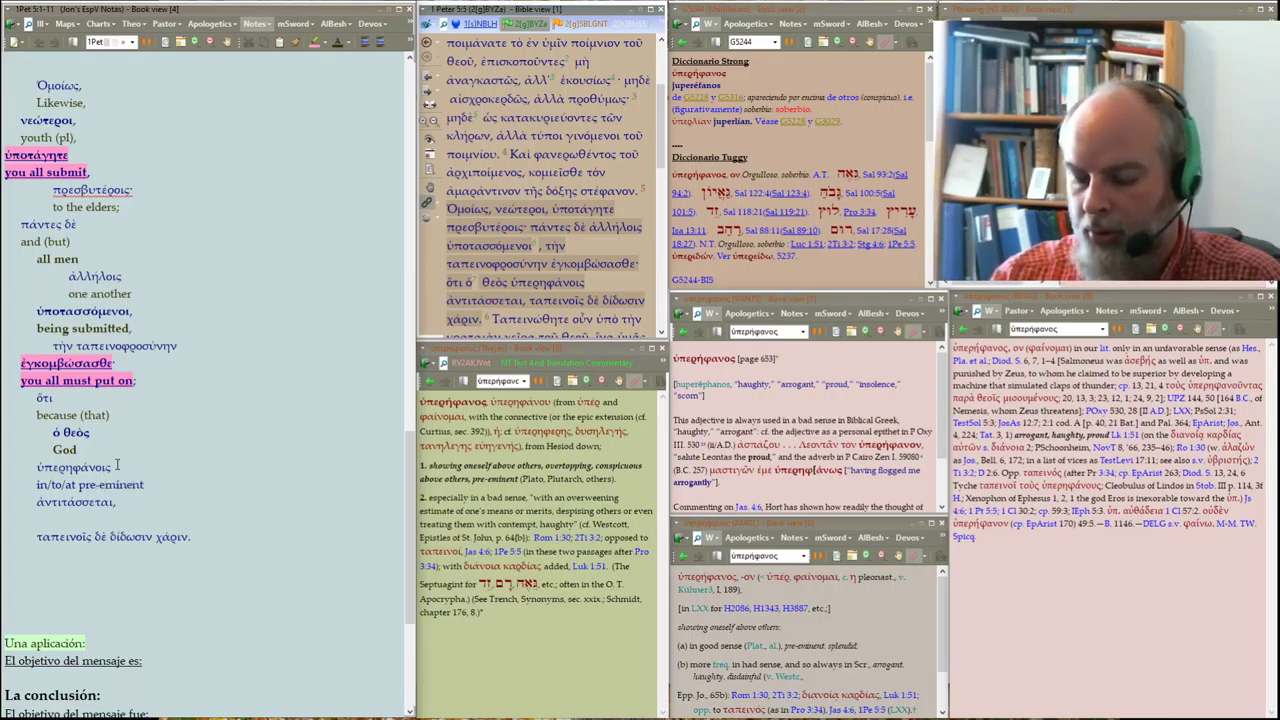
{"action": "key", "text": "shift+Home"}
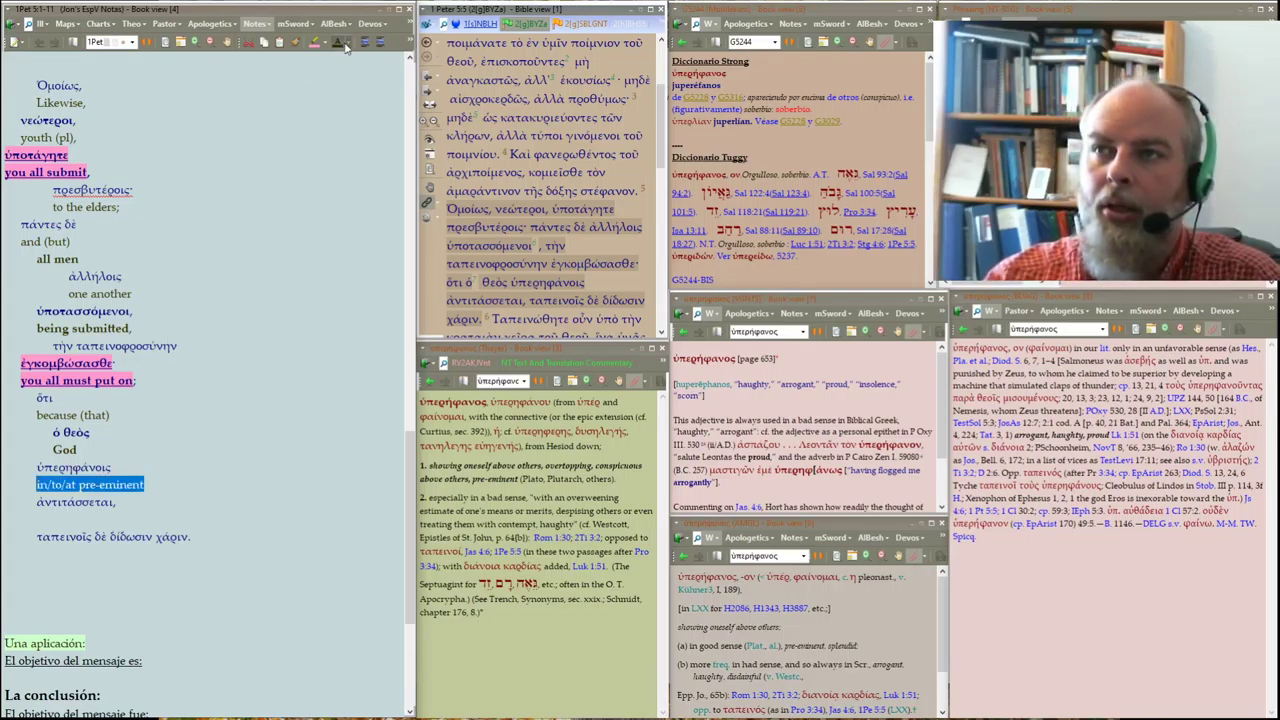
{"action": "left_click", "coordinate": [179, 497]}
Indent the ὑπερήφανοις pair two steps and add a line break after ἀντιτάσσεται
{"action": "left_click_drag", "start_coordinate": [118, 484], "coordinate": [28, 474]}
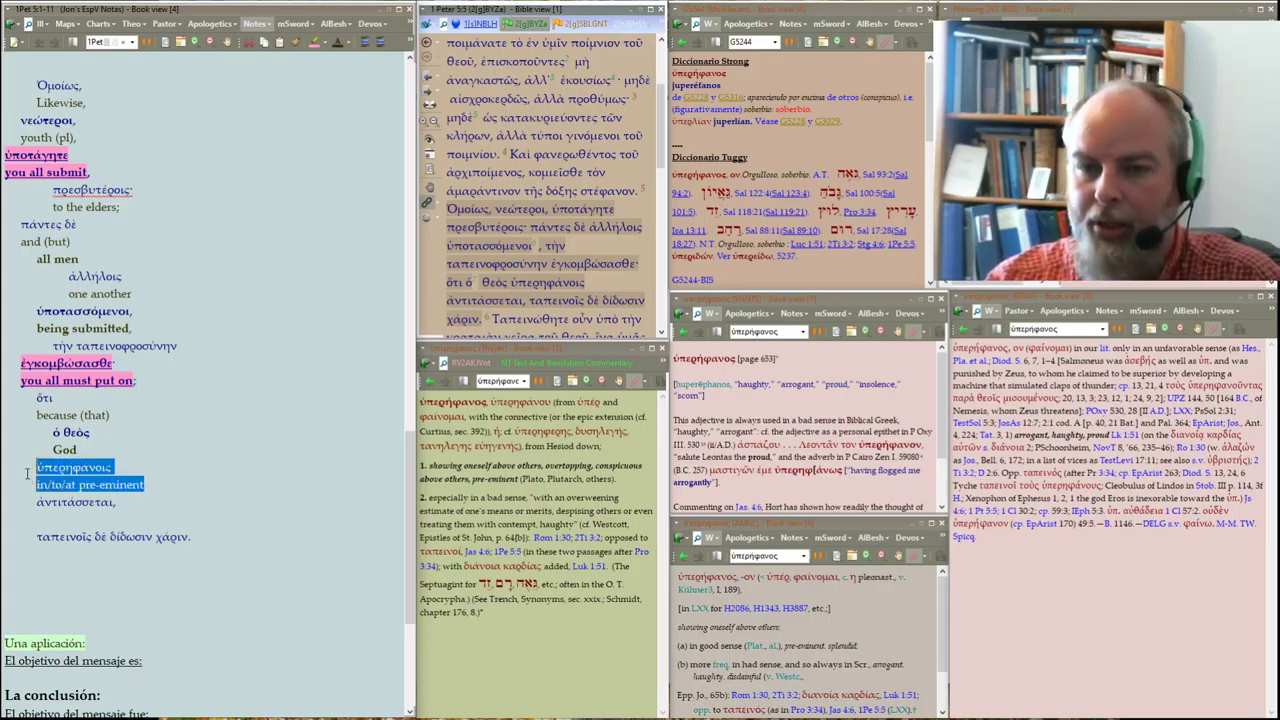
{"action": "left_click", "coordinate": [380, 42]}
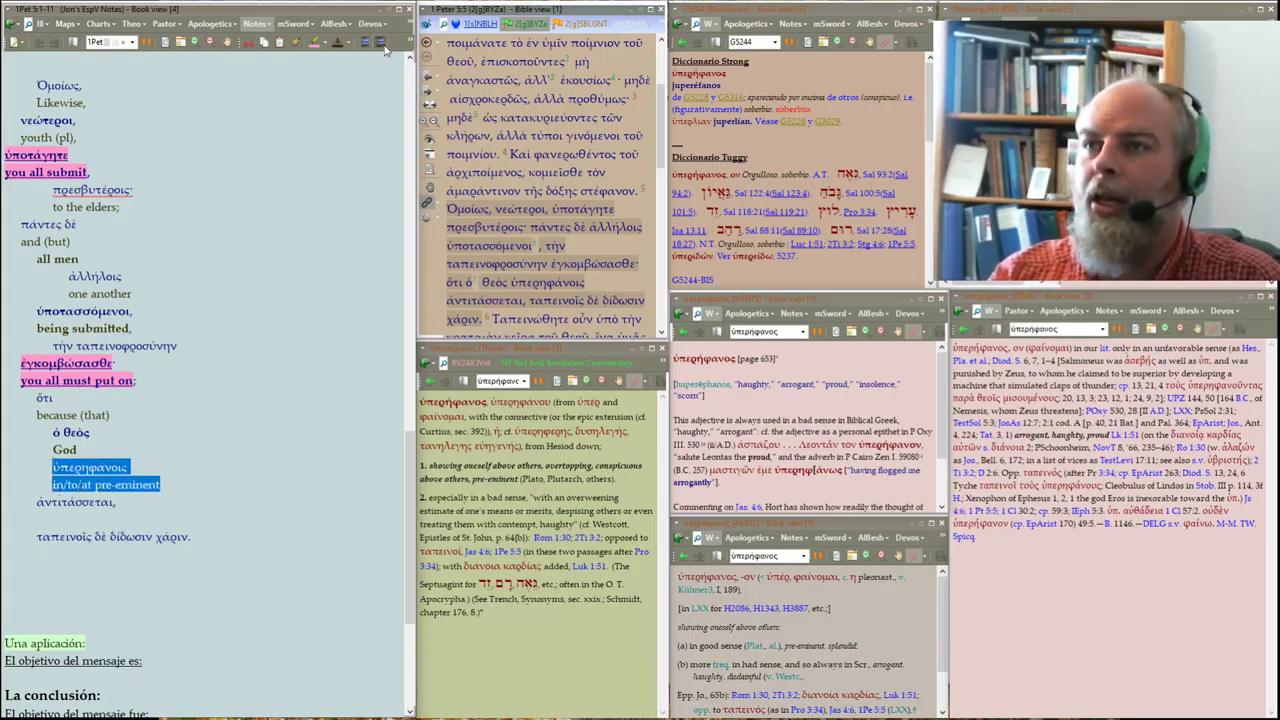
{"action": "left_click", "coordinate": [380, 42]}
{"action": "left_click", "coordinate": [201, 494]}
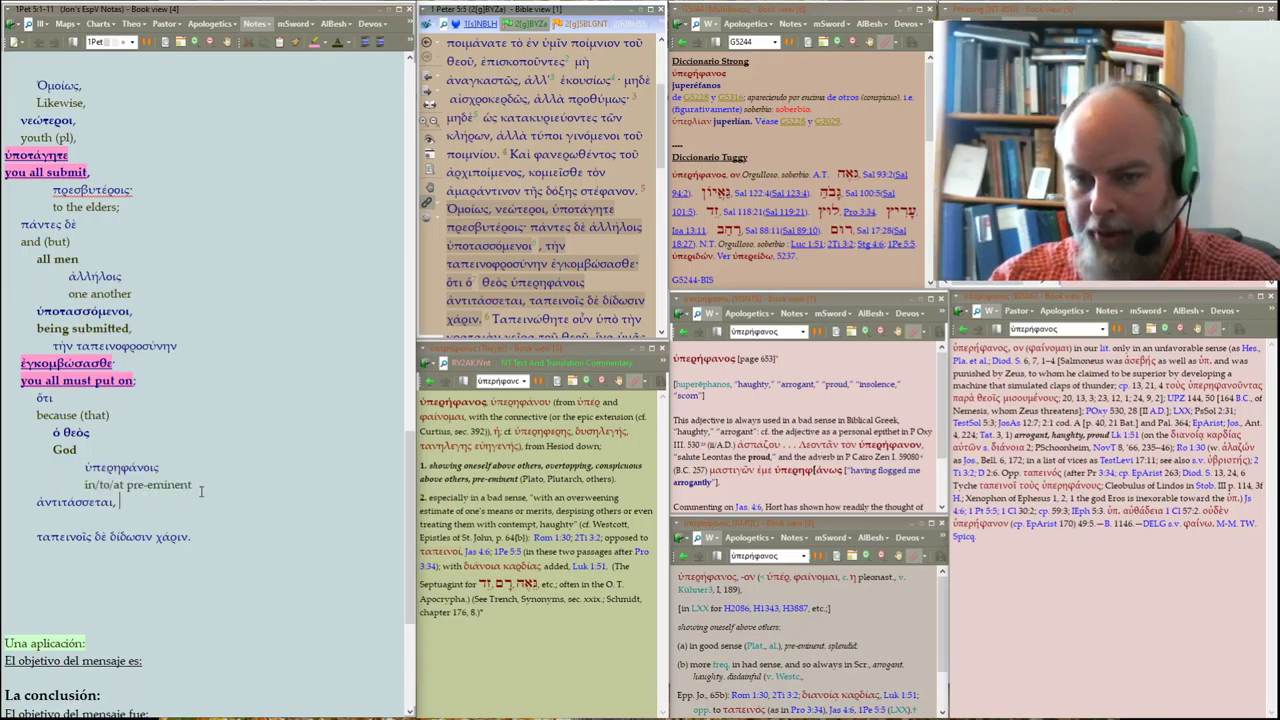
{"action": "key", "text": "Return"}
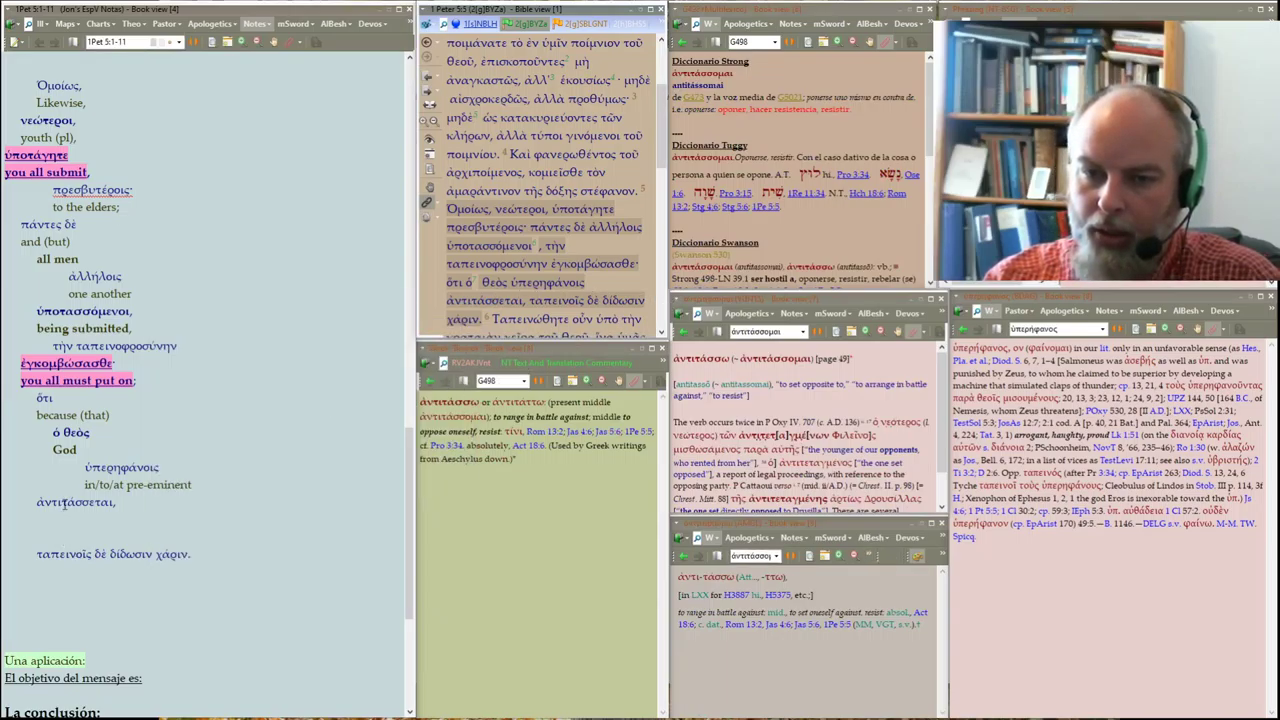
Bold ἀντιτάσσεται and change the ὑπερήφανοις gloss to 'to the proud'
{"action": "double_click", "coordinate": [65, 505]}
{"action": "key", "text": "ctrl+b"}
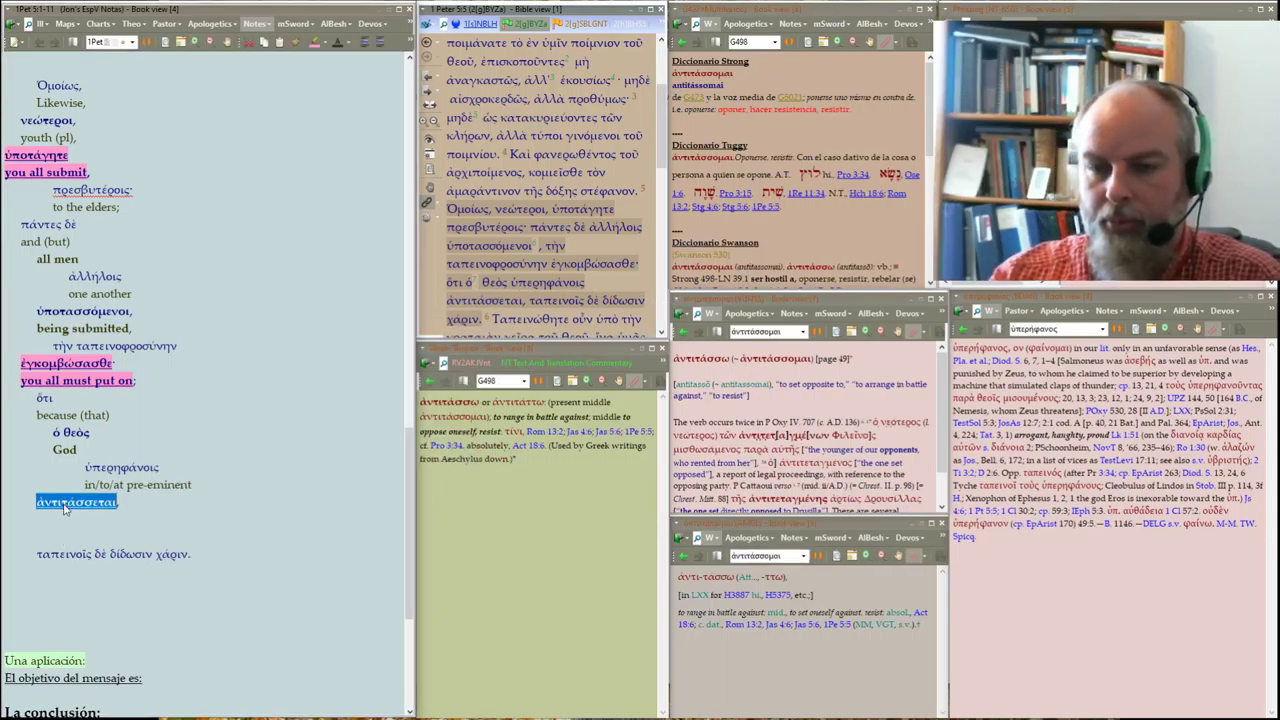
{"action": "left_click", "coordinate": [130, 507]}
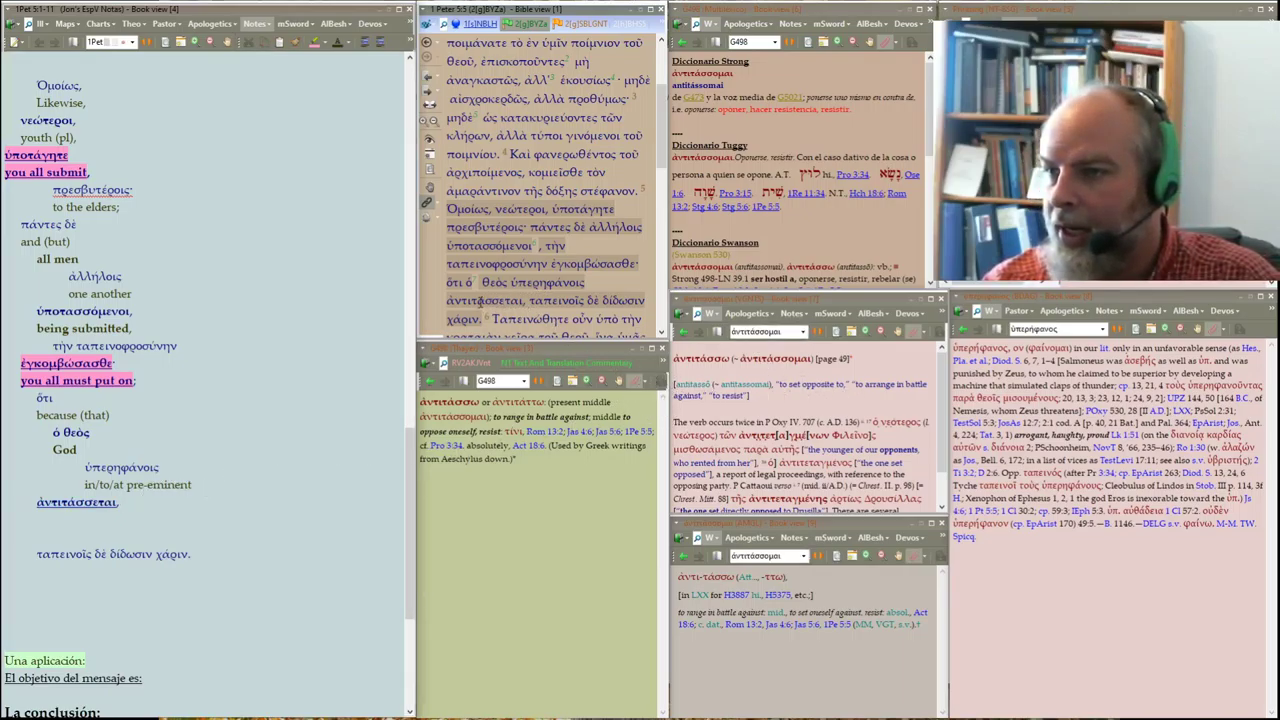
{"action": "mouse_move", "coordinate": [553, 283]}
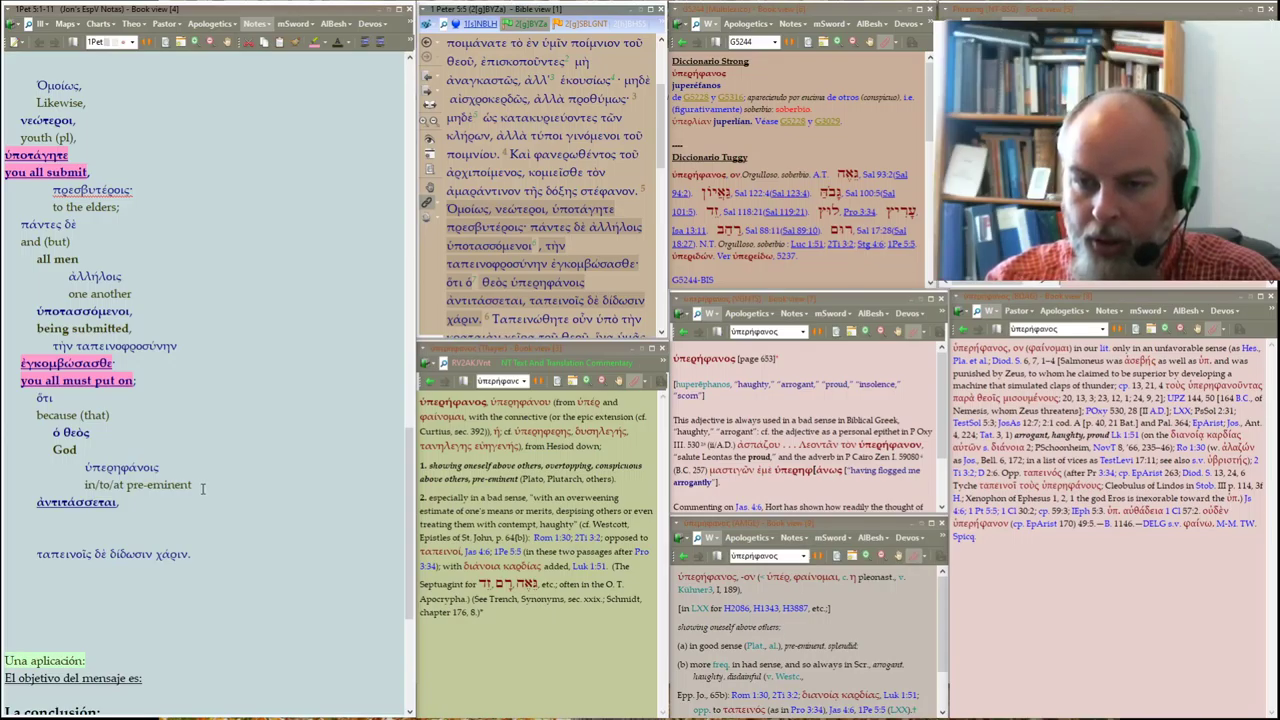
{"action": "left_click_drag", "start_coordinate": [201, 485], "coordinate": [60, 485]}
{"action": "type", "text": "t"}
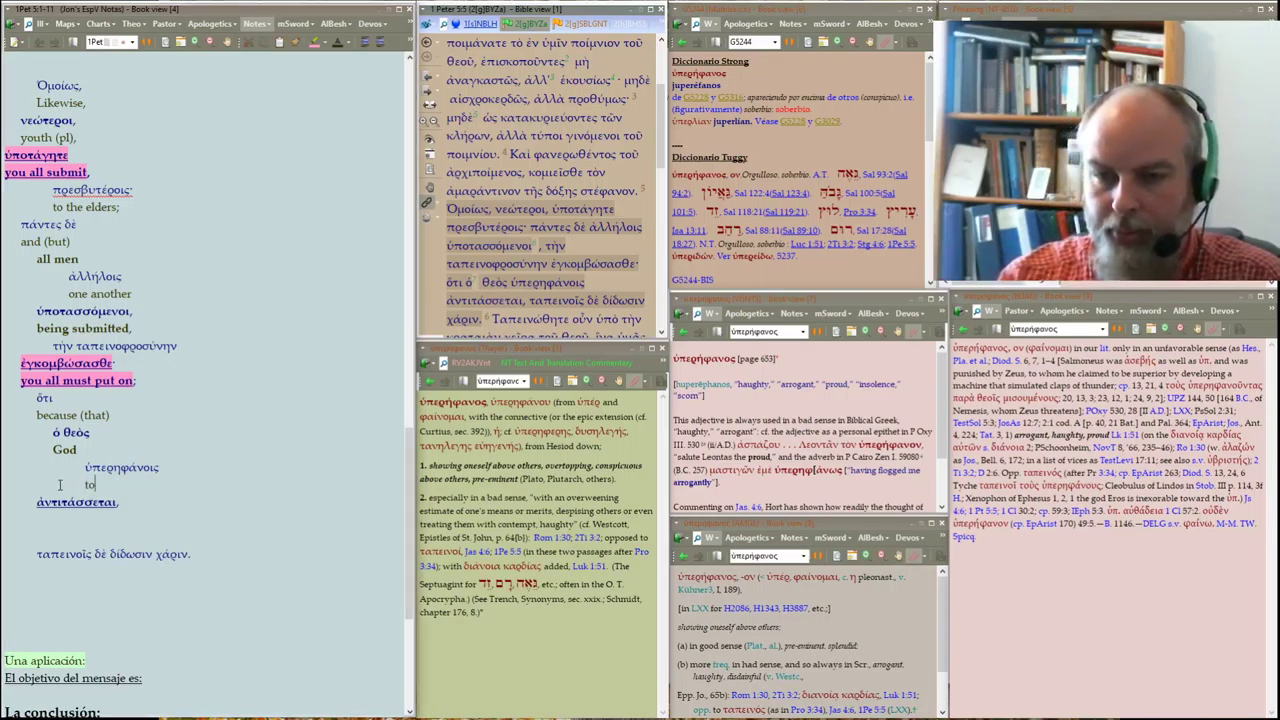
{"action": "type", "text": "o the"}
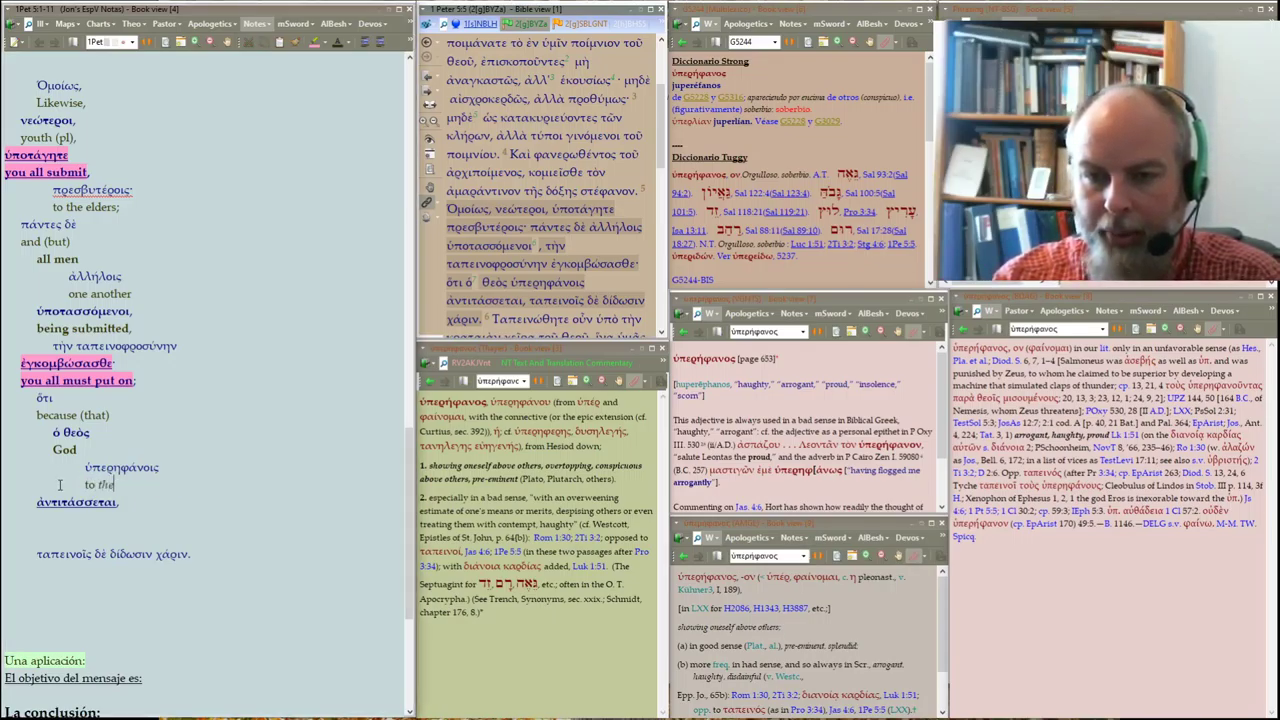
{"action": "type", "text": " porud"}
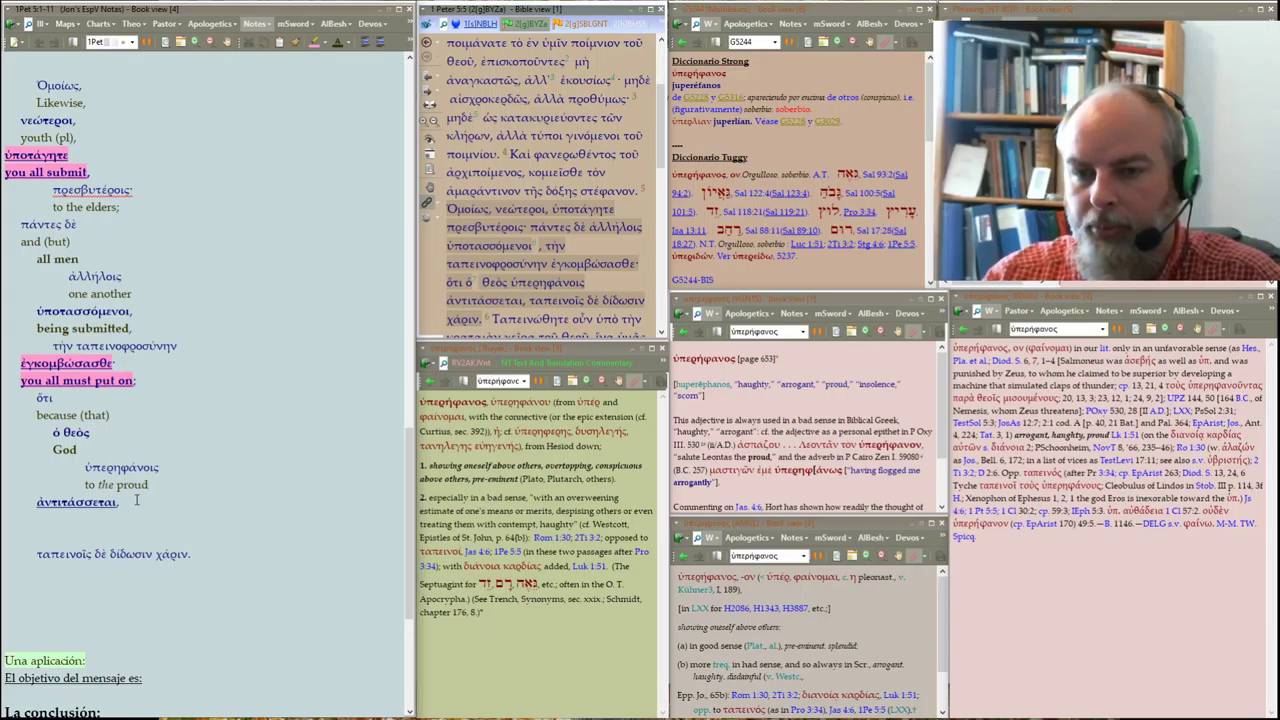
Add a bold 'resists' gloss under ἀντιτάσσεται and put ταπεινοῖς δὲ on its own line
{"action": "key", "text": "Return"}
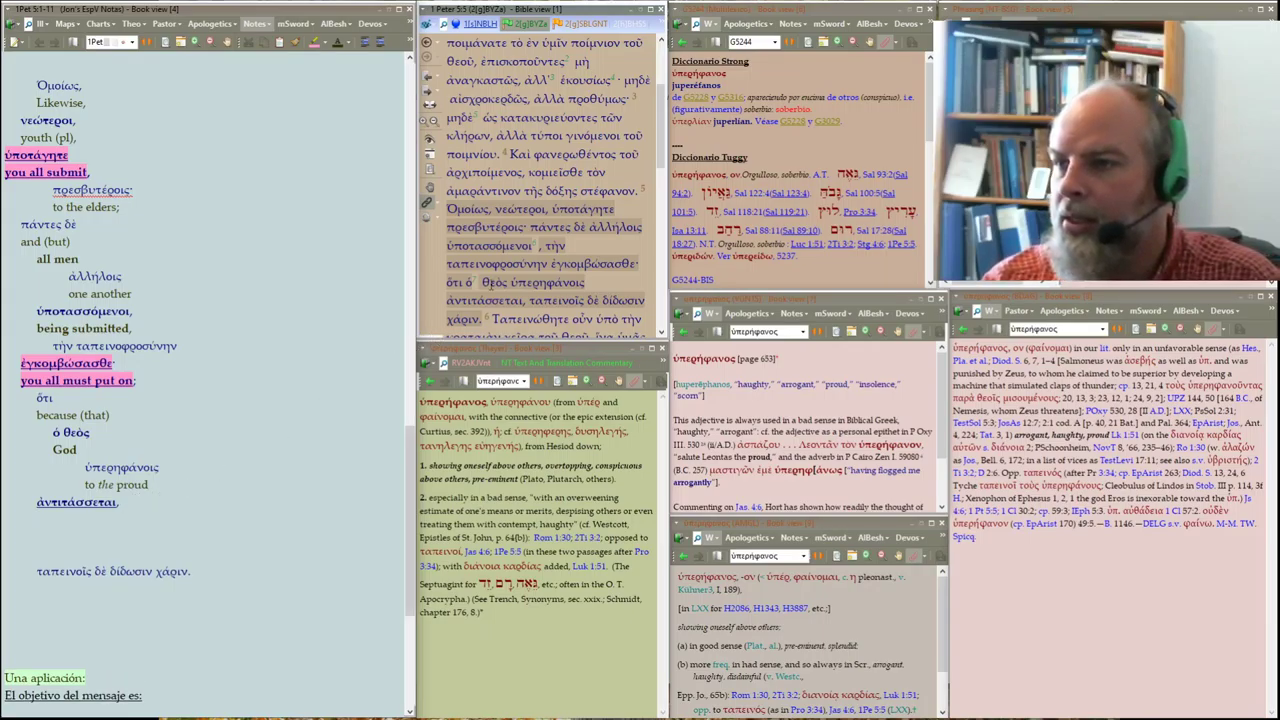
{"action": "left_click", "coordinate": [497, 300]}
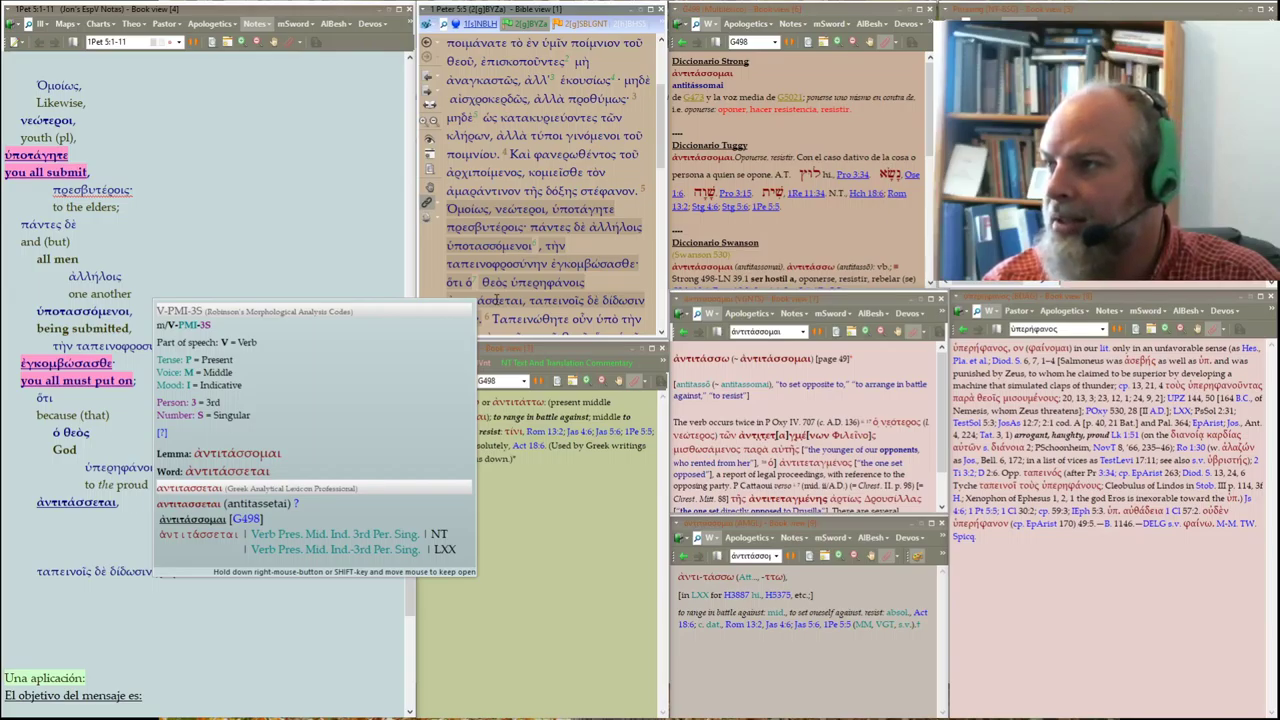
{"action": "left_click", "coordinate": [73, 516]}
{"action": "type", "text": "resists,"}
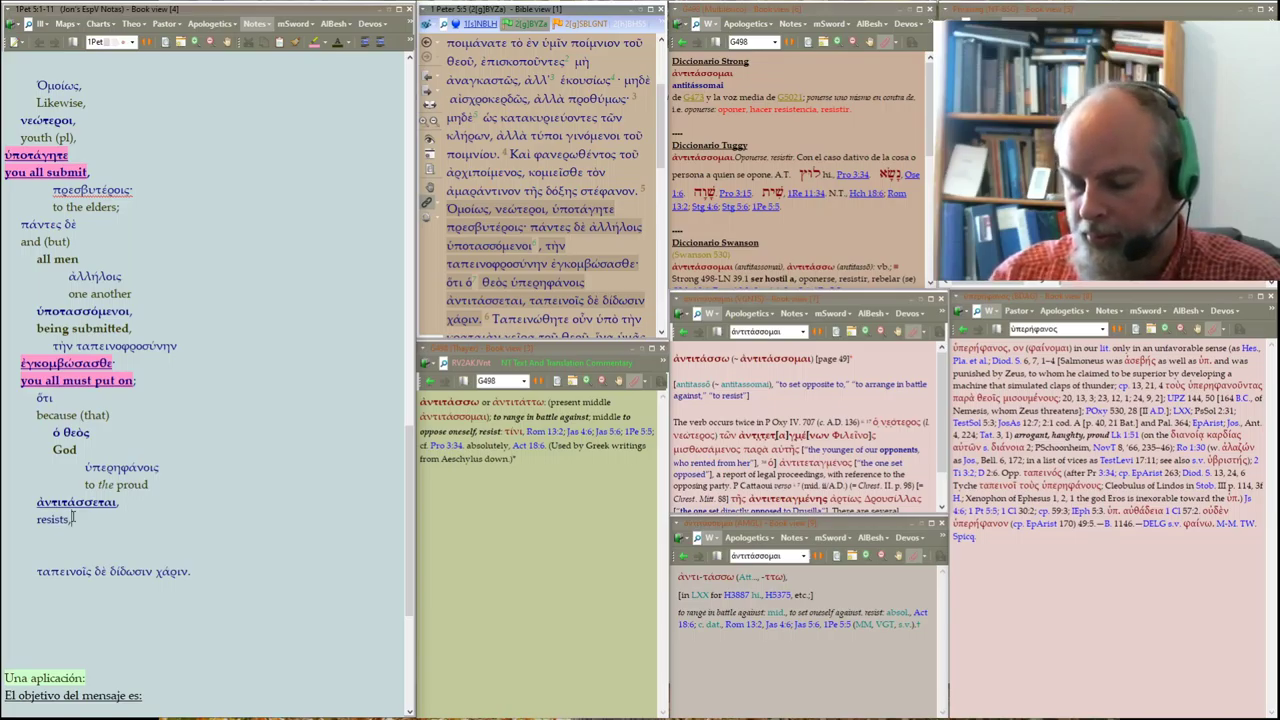
{"action": "type", "text": ","}
{"action": "double_click", "coordinate": [72, 518]}
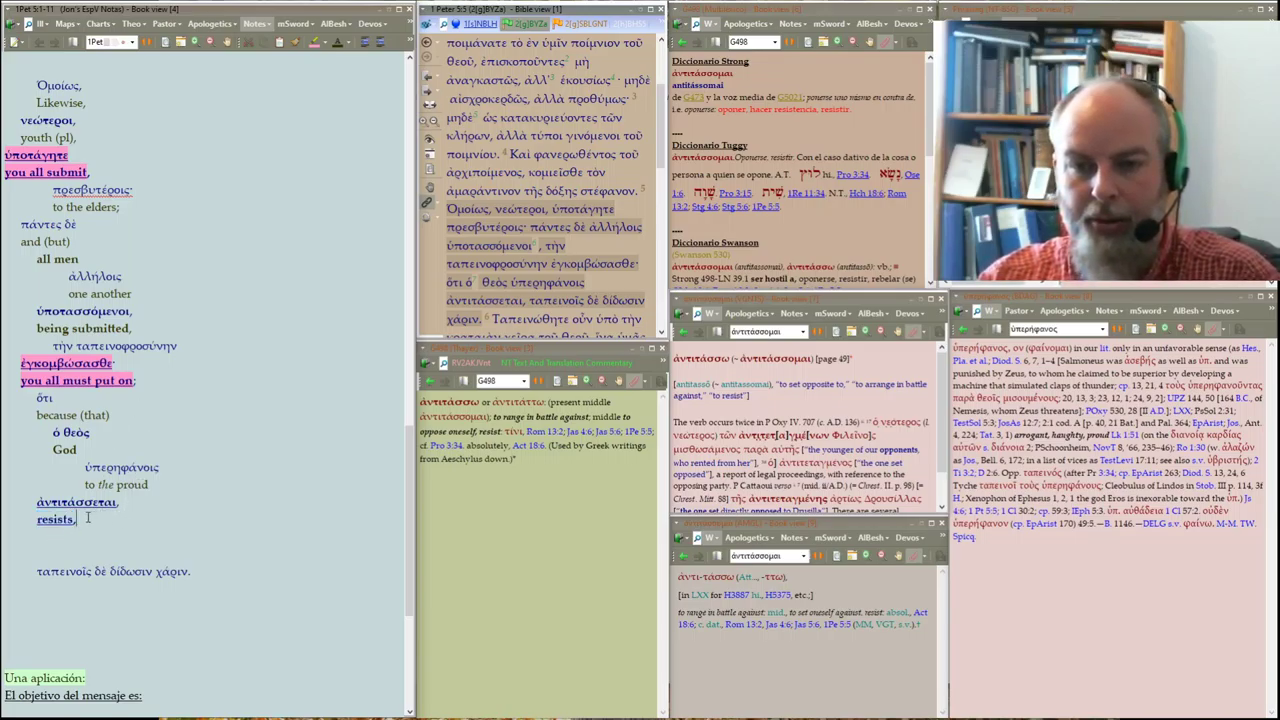
{"action": "double_click", "coordinate": [50, 520]}
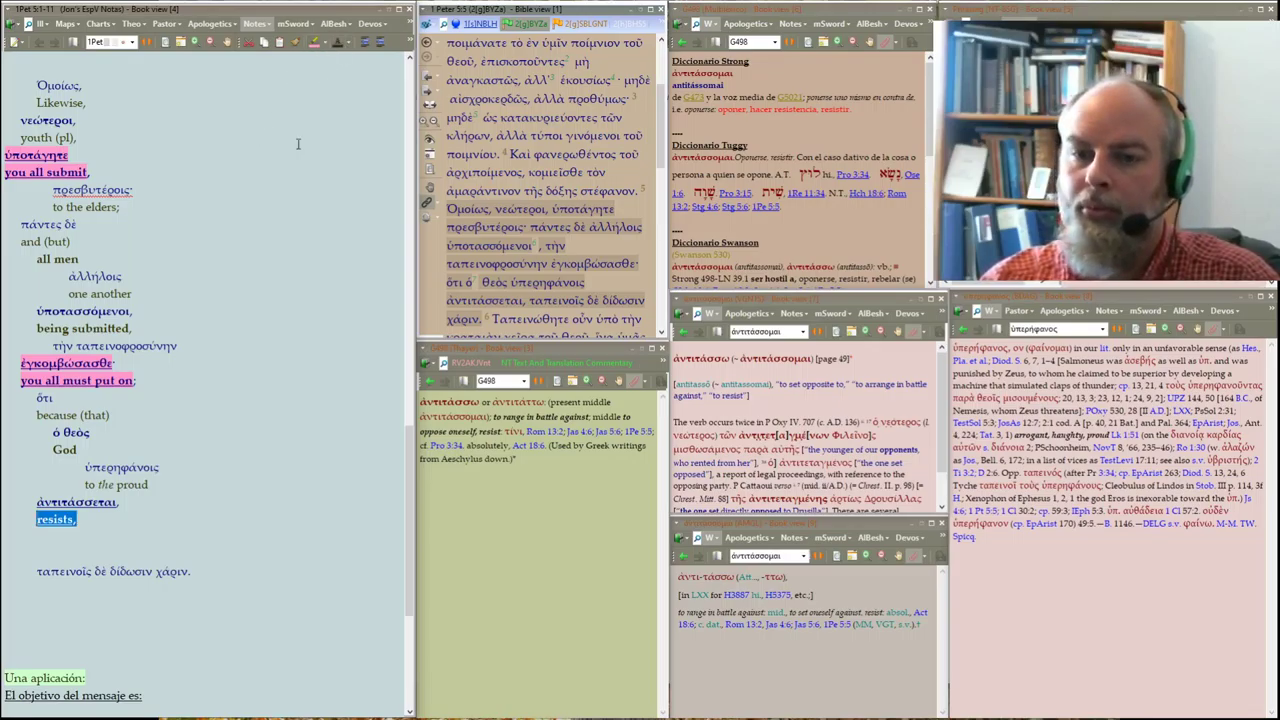
{"action": "left_click", "coordinate": [220, 349]}
{"action": "key", "text": "Delete"}
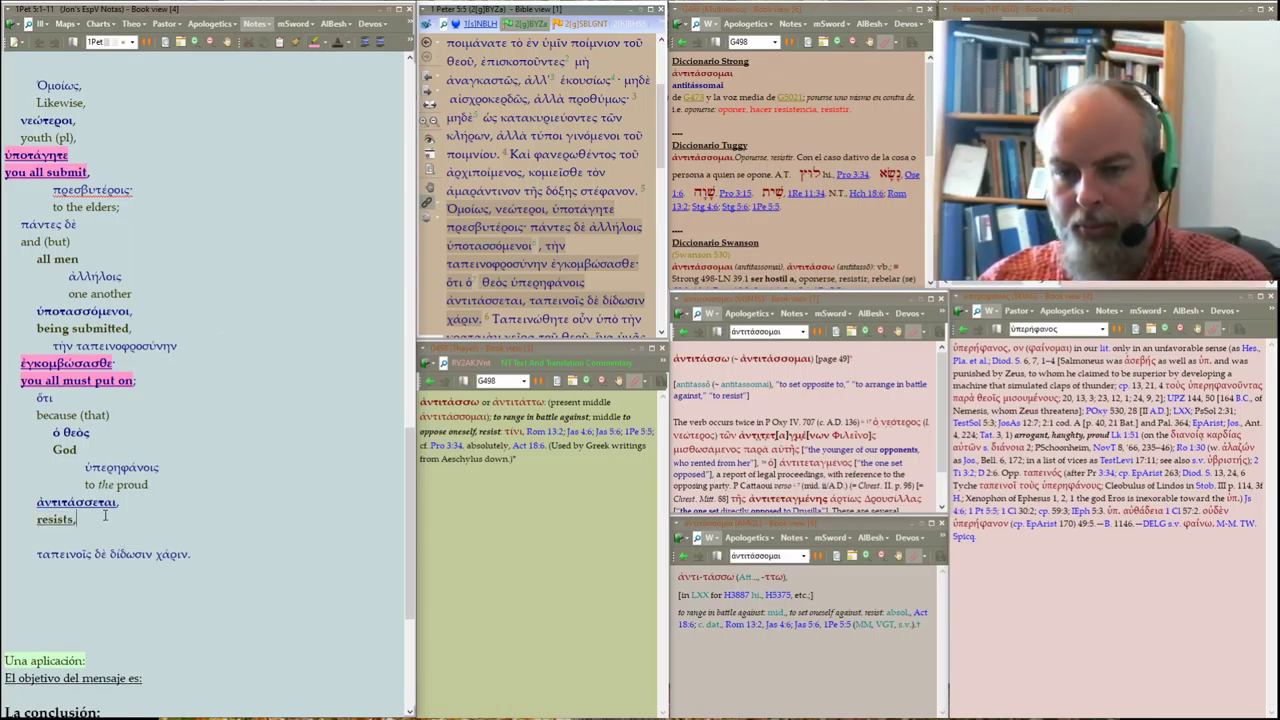
{"action": "key", "text": "Return"}
{"action": "key", "text": "Return"}
Add the gloss 'but' on a new line under ταπεινοῖς δὲ
{"action": "left_click", "coordinate": [103, 519]}
{"action": "key", "text": "Delete"}
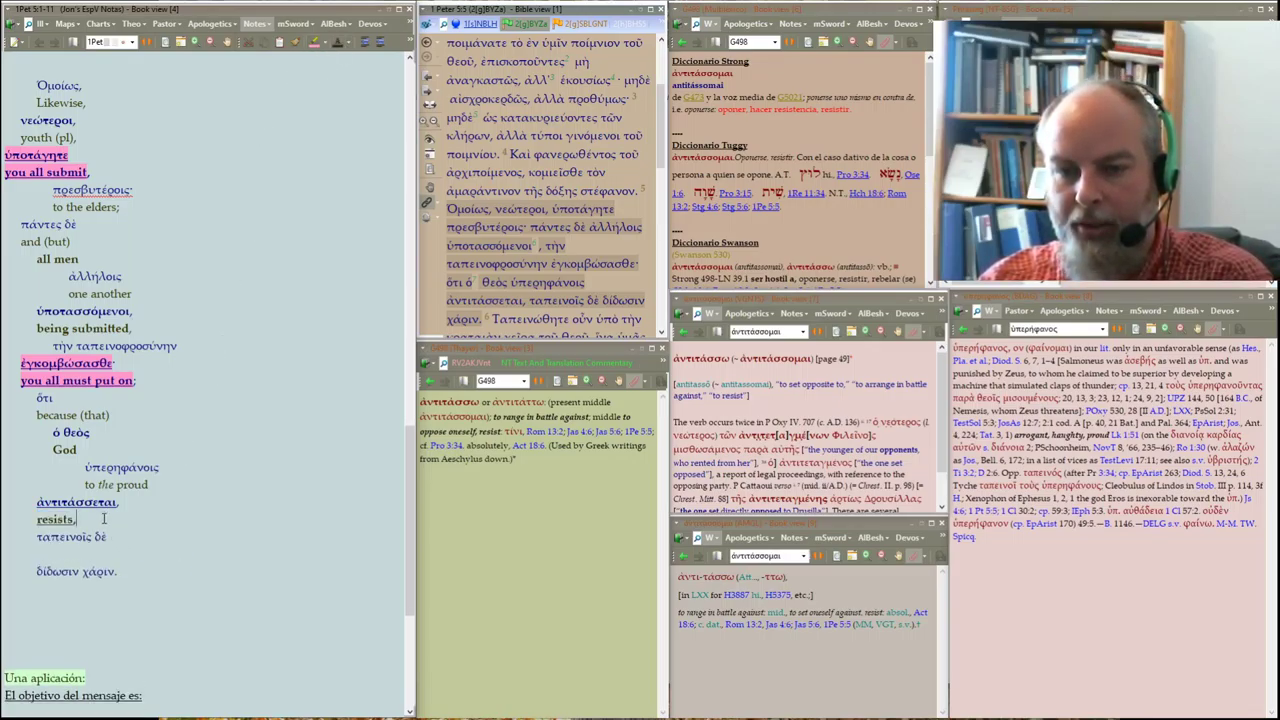
{"action": "key", "text": "Return"}
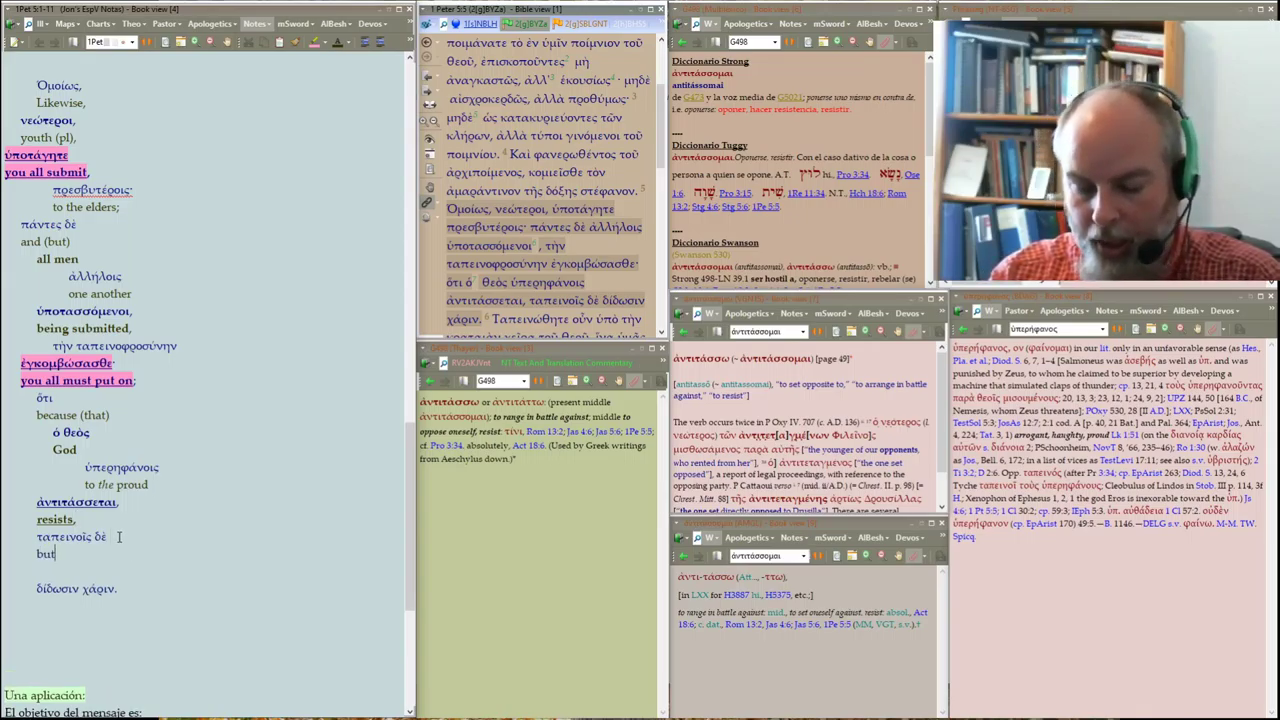
{"action": "type", "text": "but"}
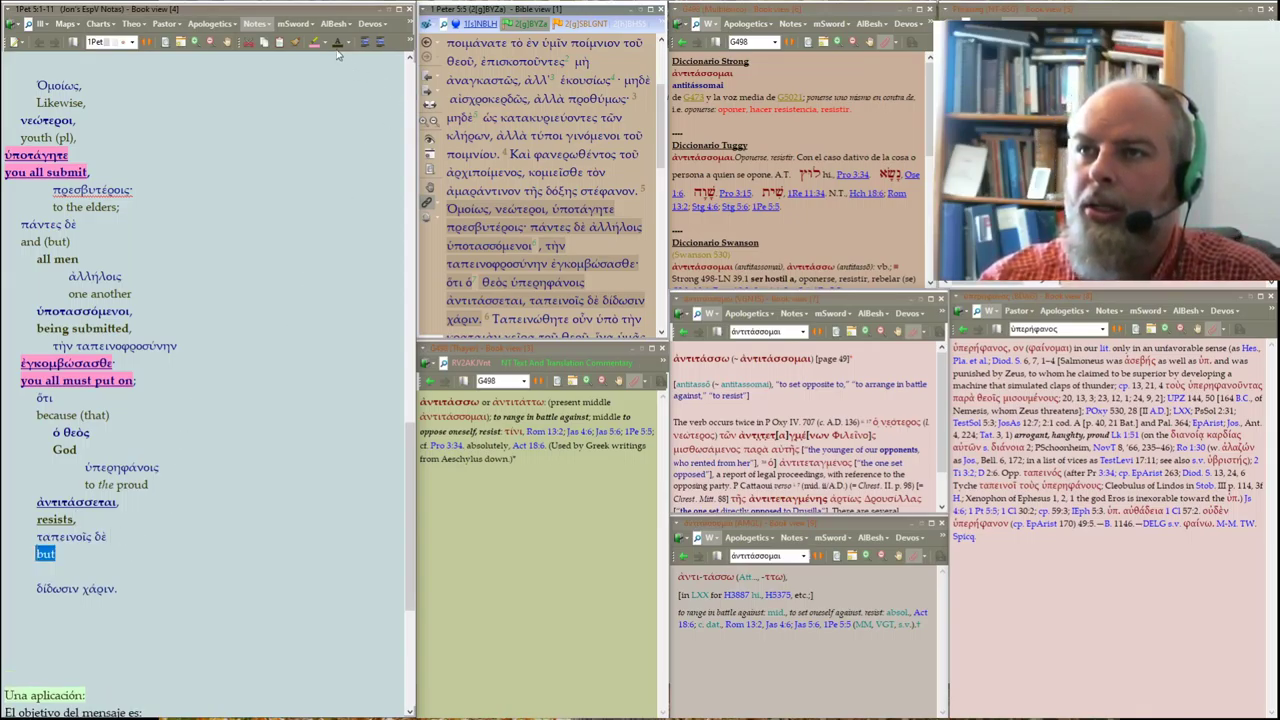
{"action": "left_click", "coordinate": [77, 553]}
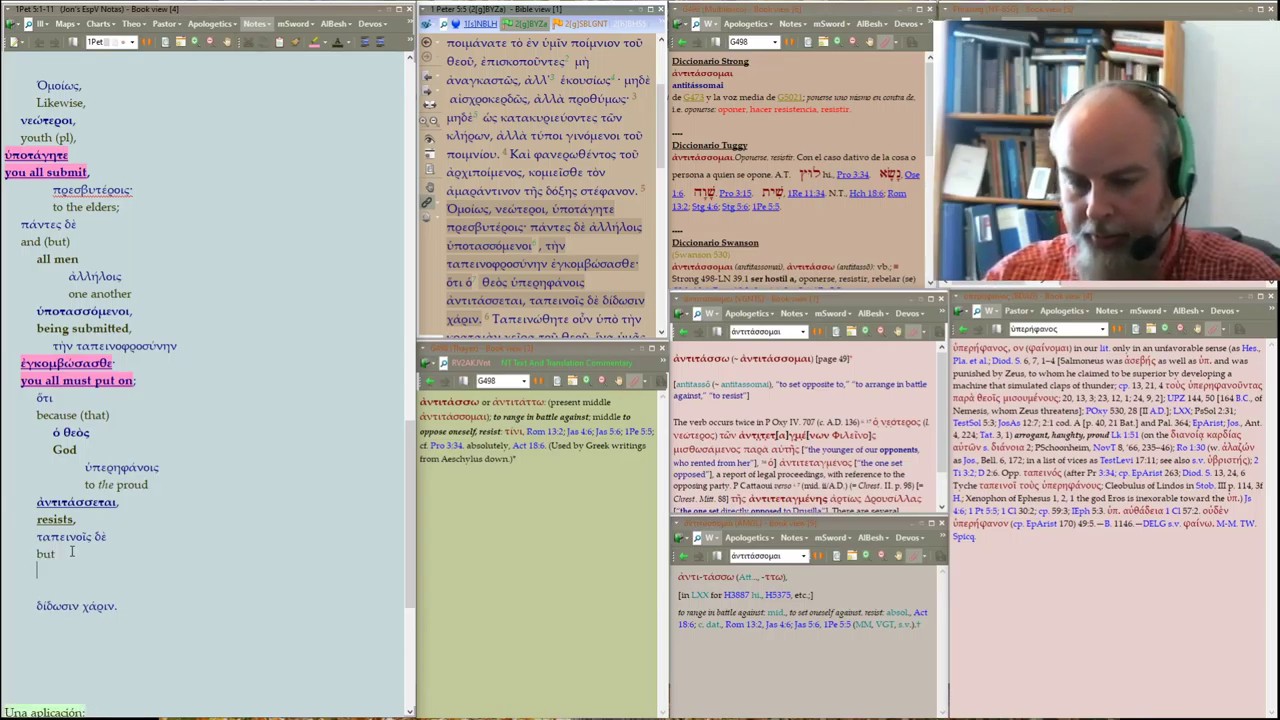
{"action": "key", "text": "Return"}
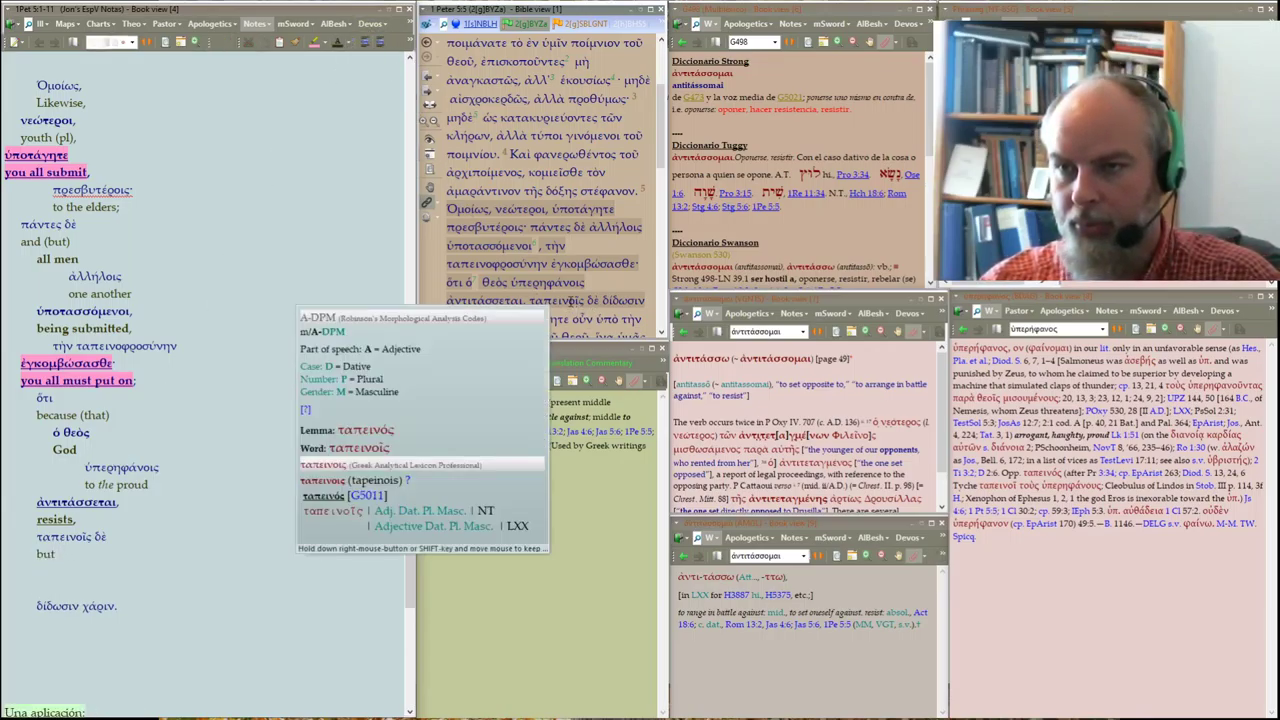
{"action": "mouse_move", "coordinate": [587, 300]}
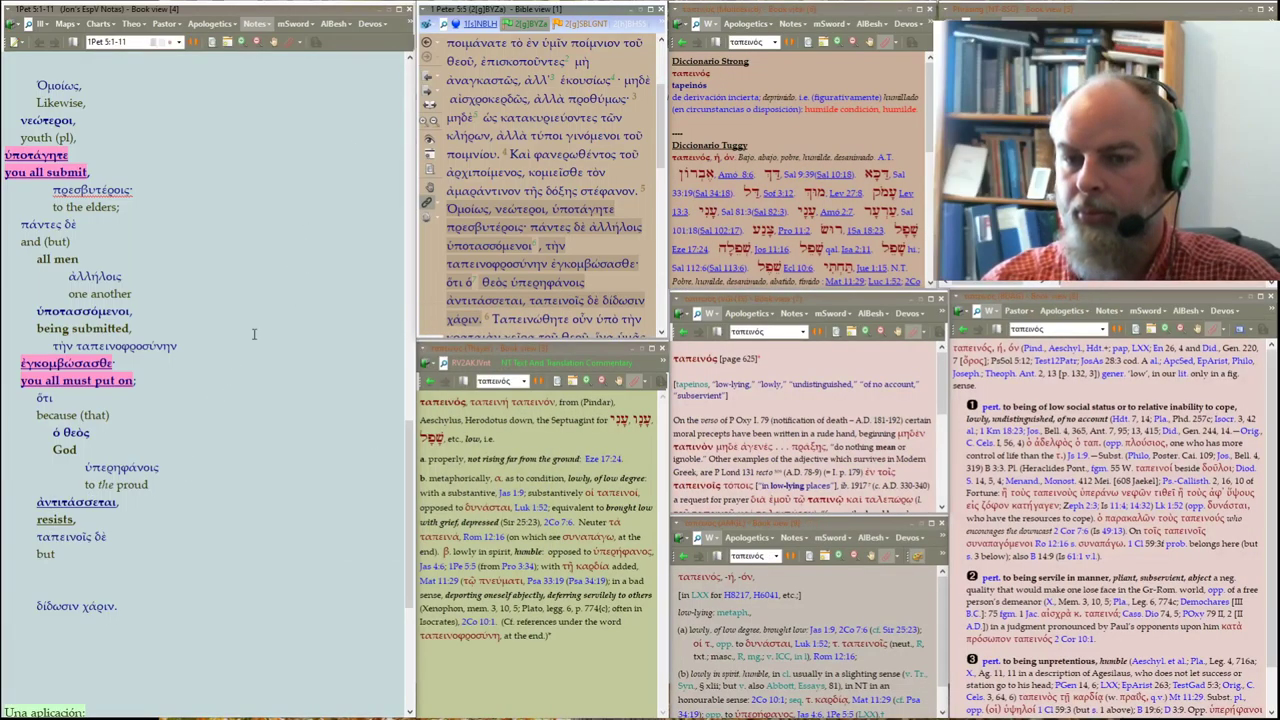
Add the gloss 'to the humble' with 'the' italic, indented three steps, removing the blank line
{"action": "left_click", "coordinate": [70, 568]}
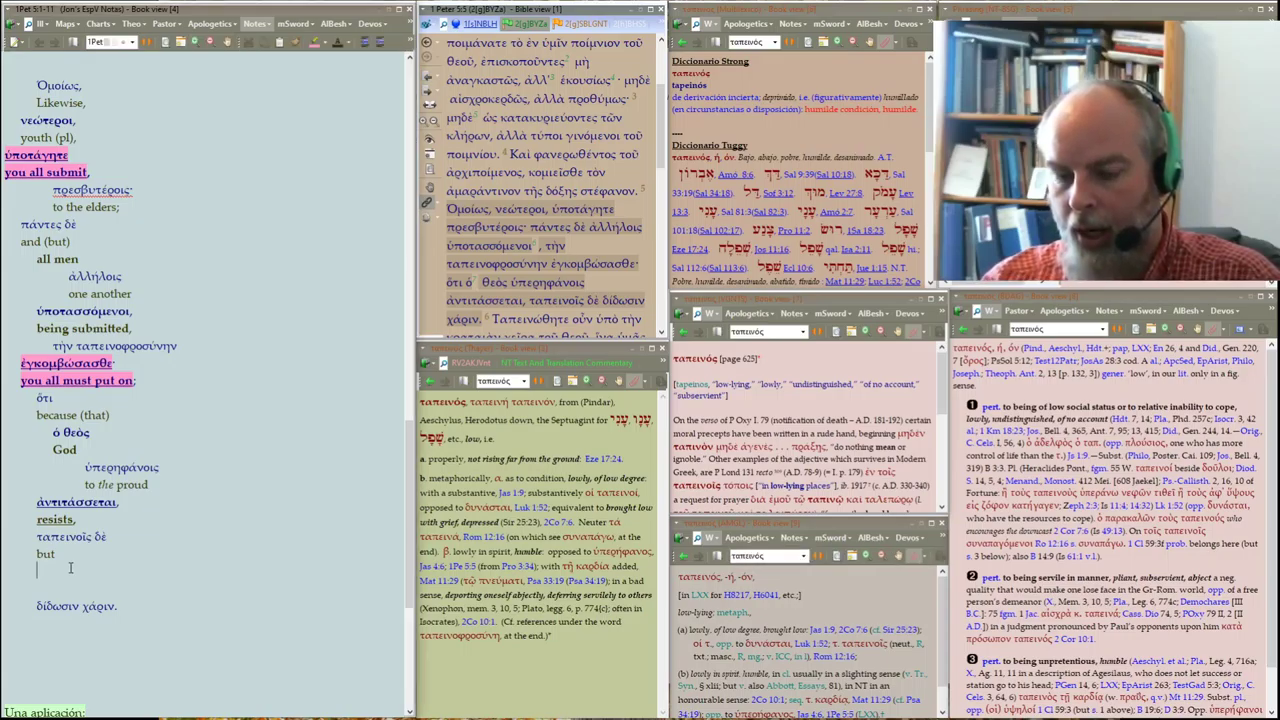
{"action": "type", "text": "to the humble"}
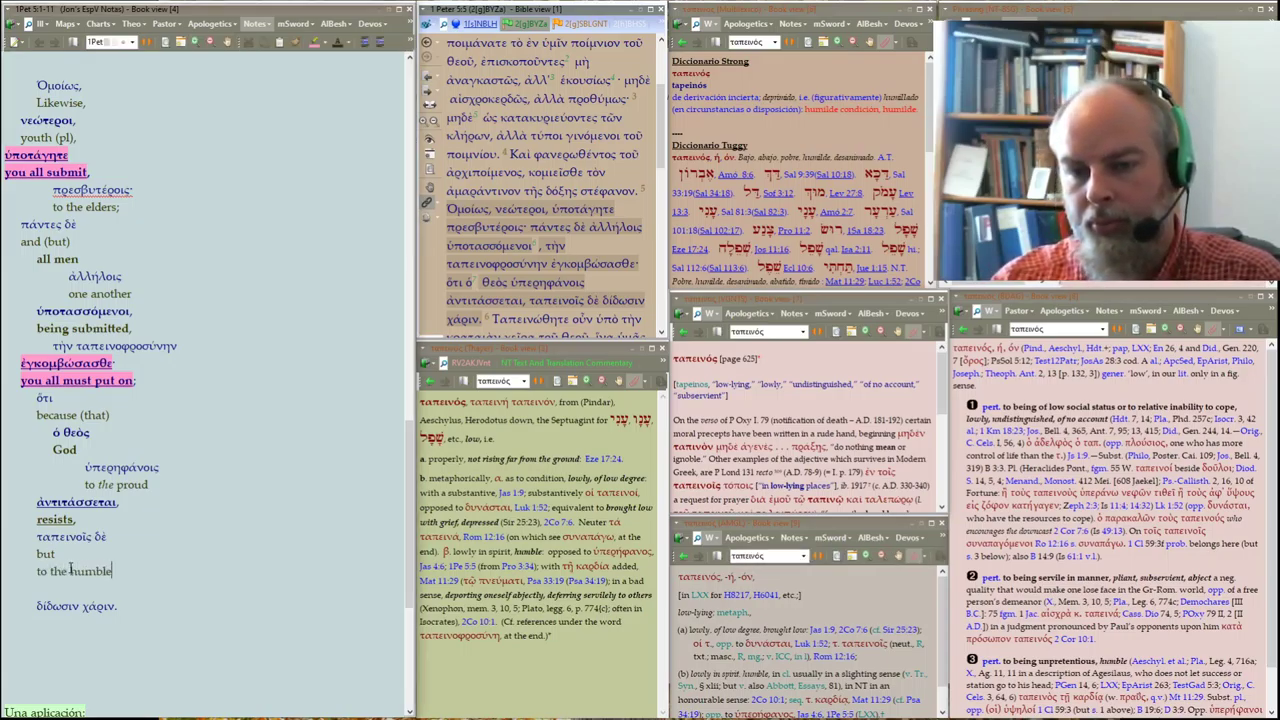
{"action": "double_click", "coordinate": [58, 571]}
{"action": "key", "text": "ctrl+i"}
{"action": "key", "text": "End"}
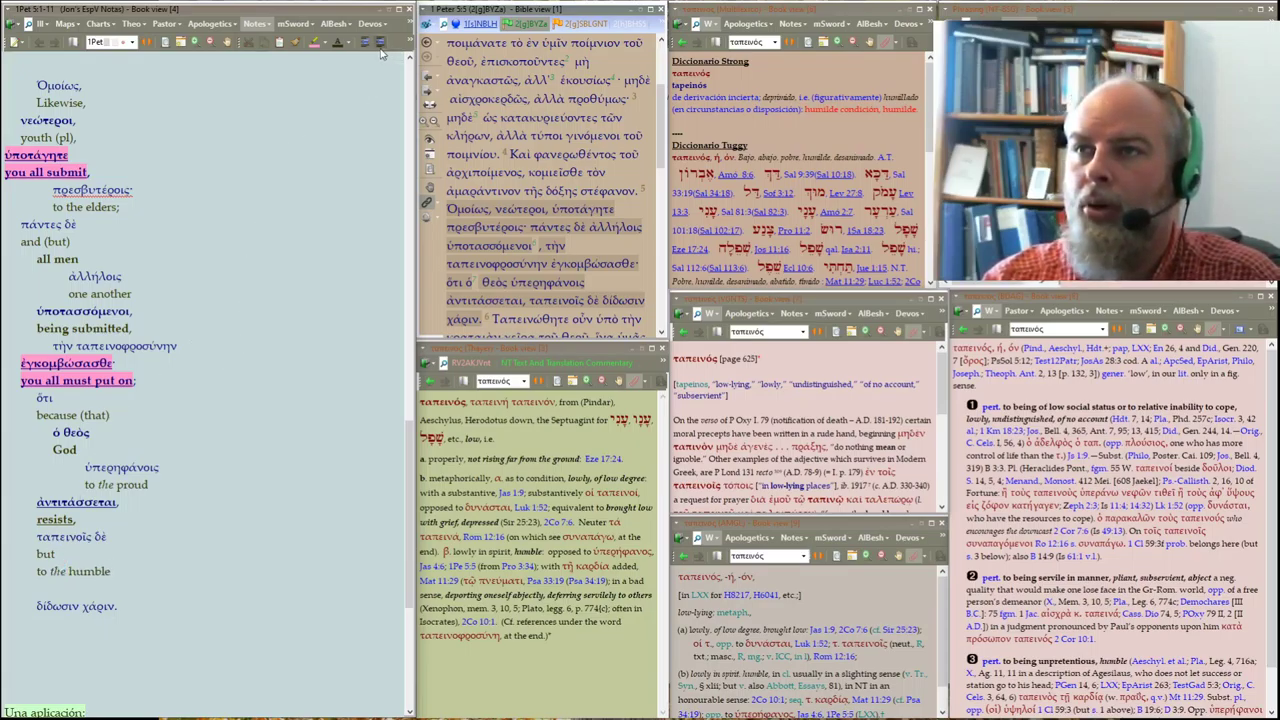
{"action": "left_click", "coordinate": [380, 44]}
{"action": "left_click", "coordinate": [380, 44]}
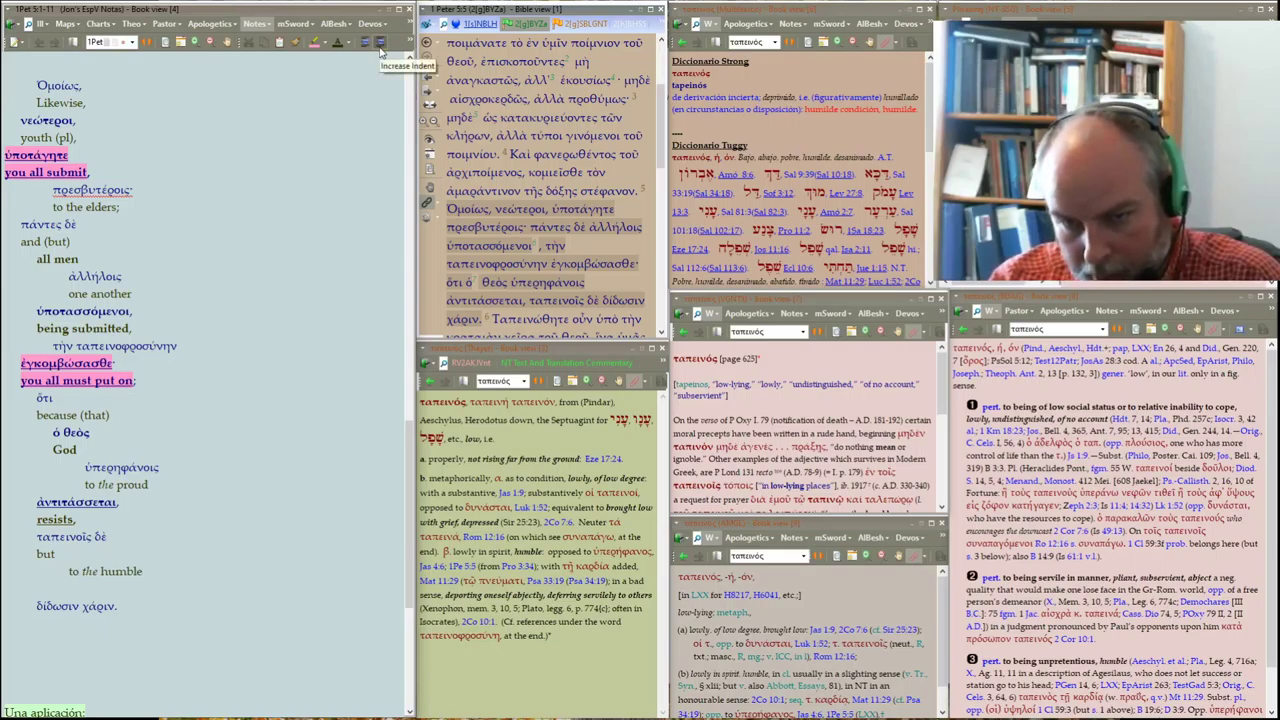
{"action": "left_click", "coordinate": [380, 48]}
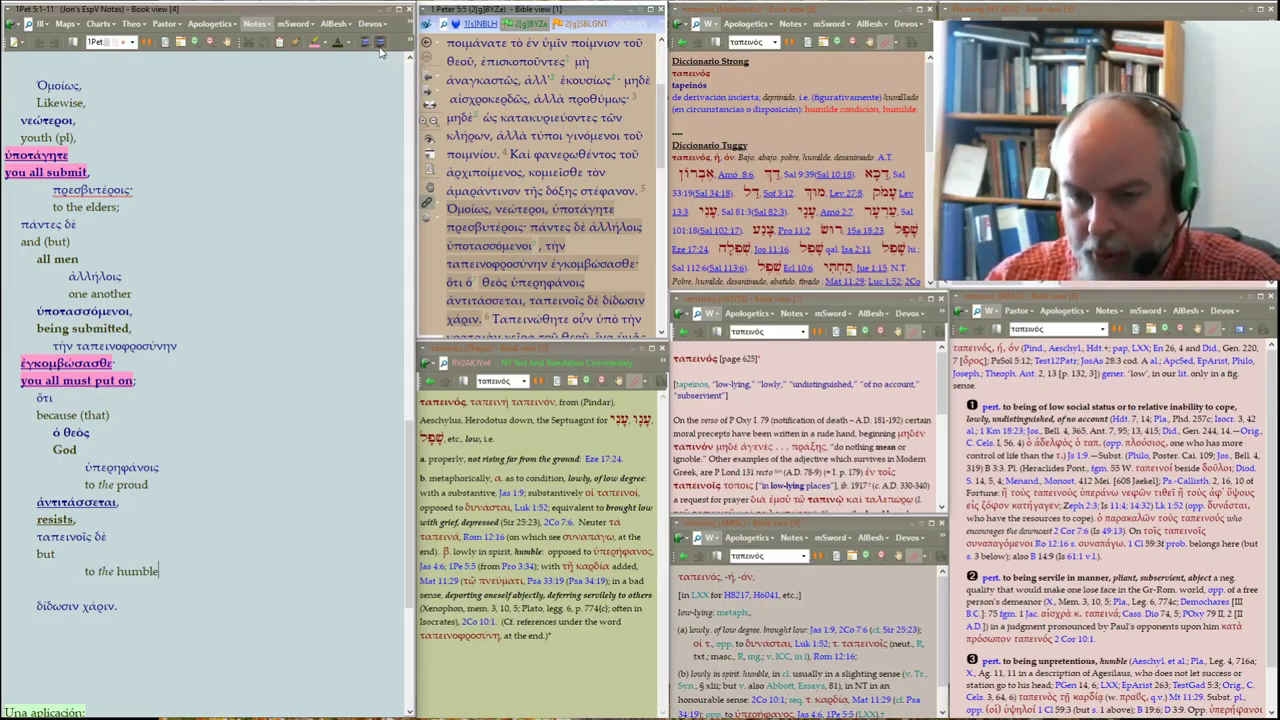
{"action": "key", "text": "Delete"}
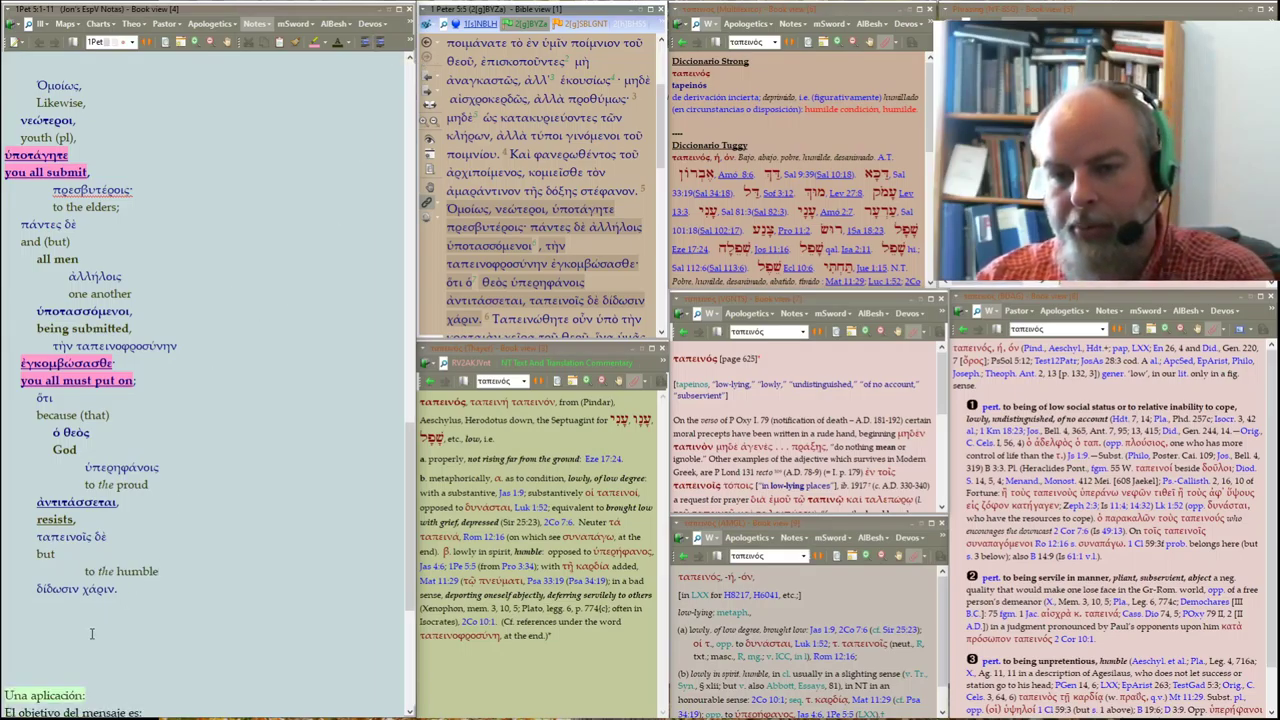
Put χάριν on its own line and gloss δίδωσιν as 'gives', bolding both
{"action": "left_click", "coordinate": [84, 589]}
{"action": "key", "text": "Return"}
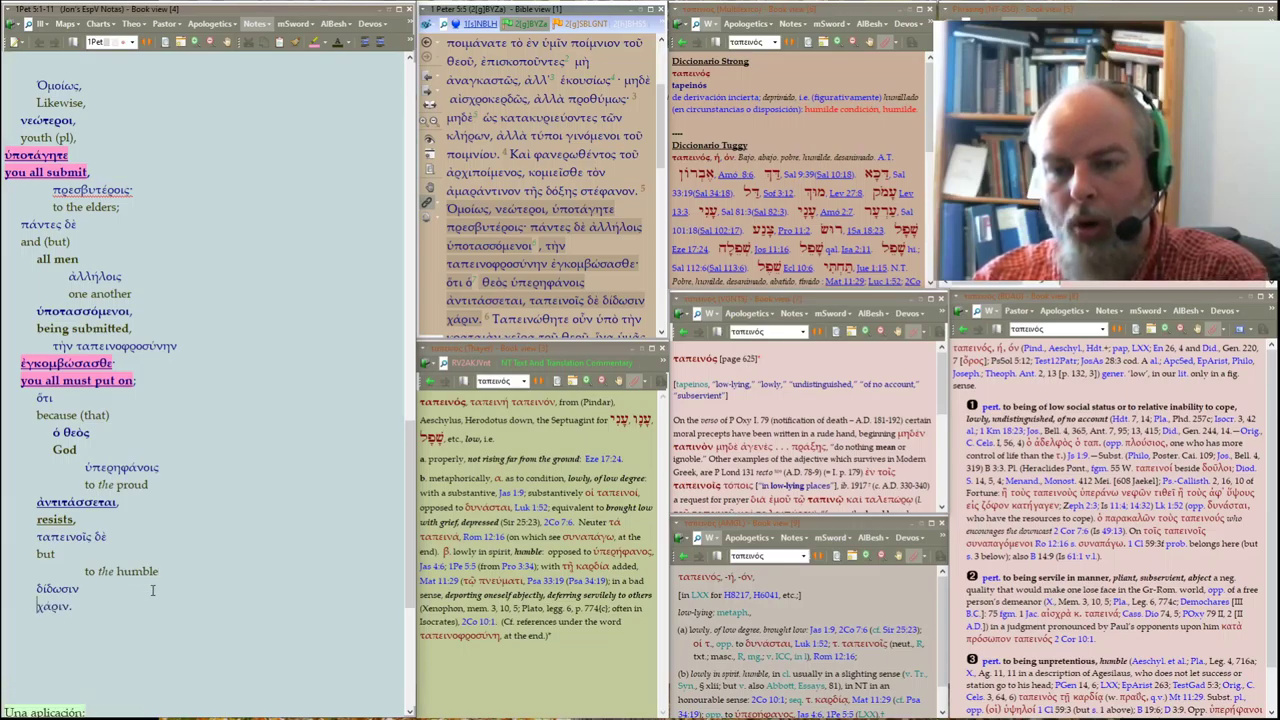
{"action": "key", "text": "Return"}
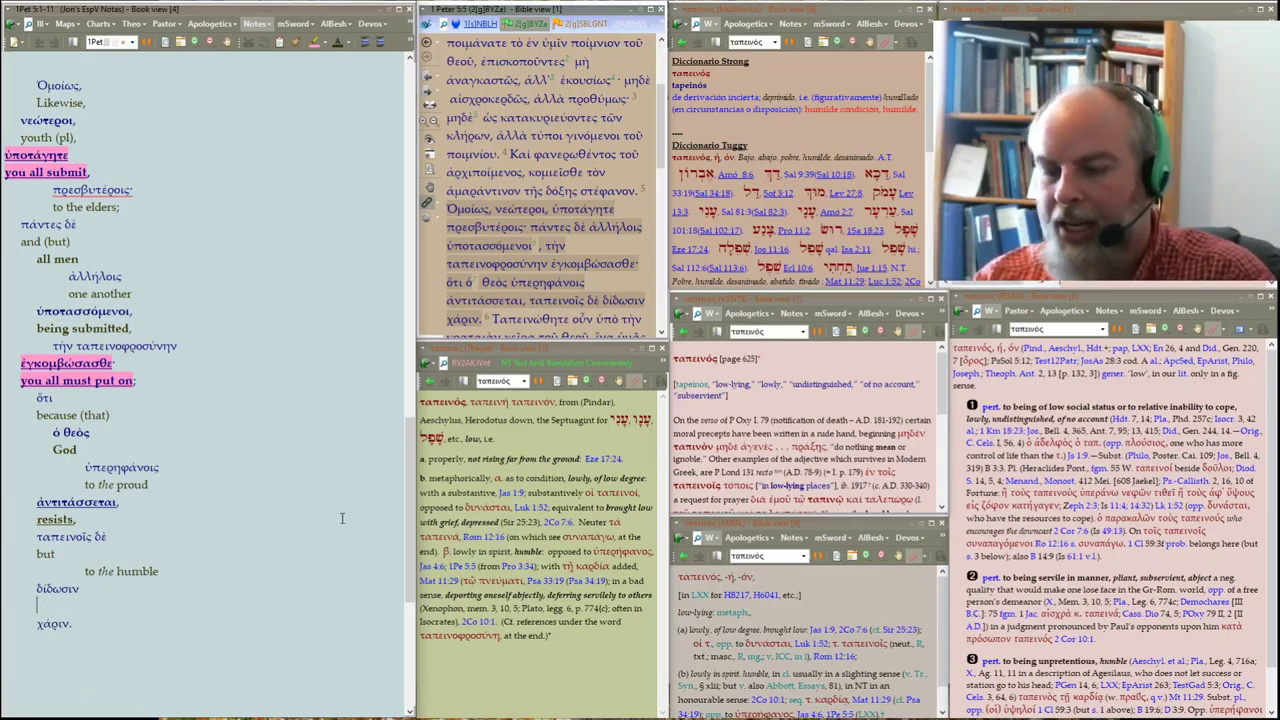
{"action": "mouse_move", "coordinate": [58, 589]}
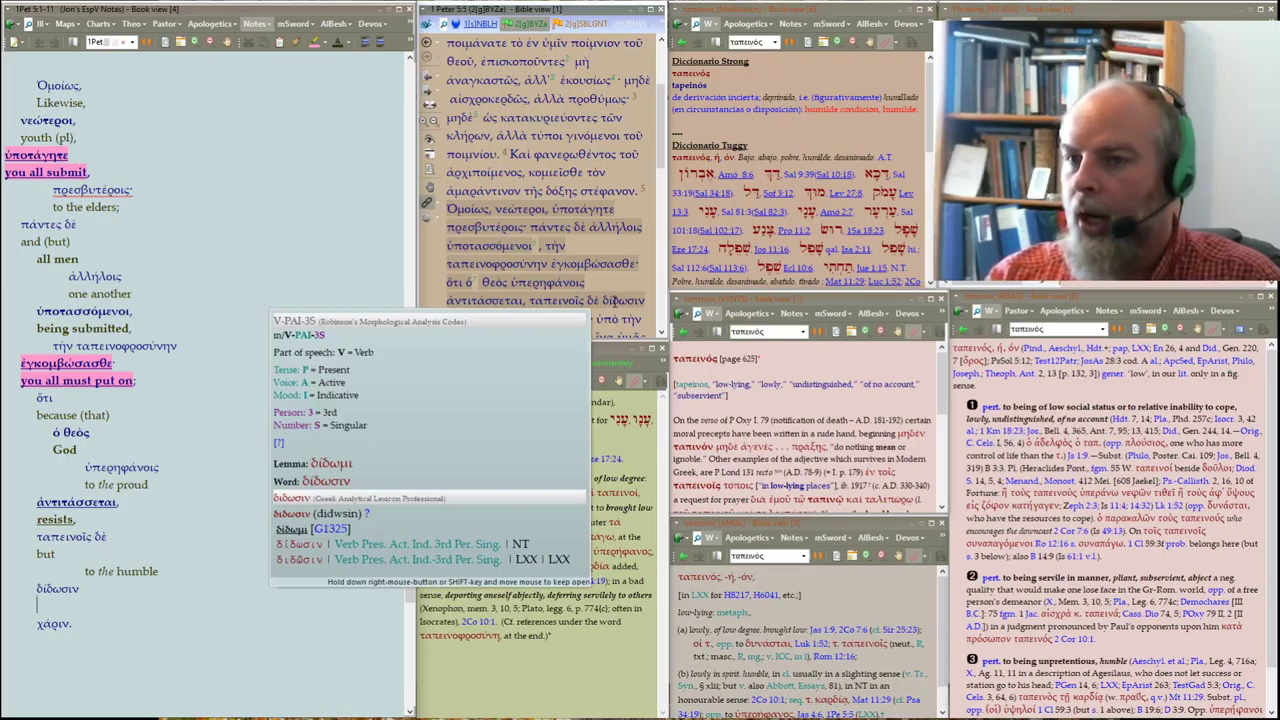
{"action": "left_click", "coordinate": [612, 300]}
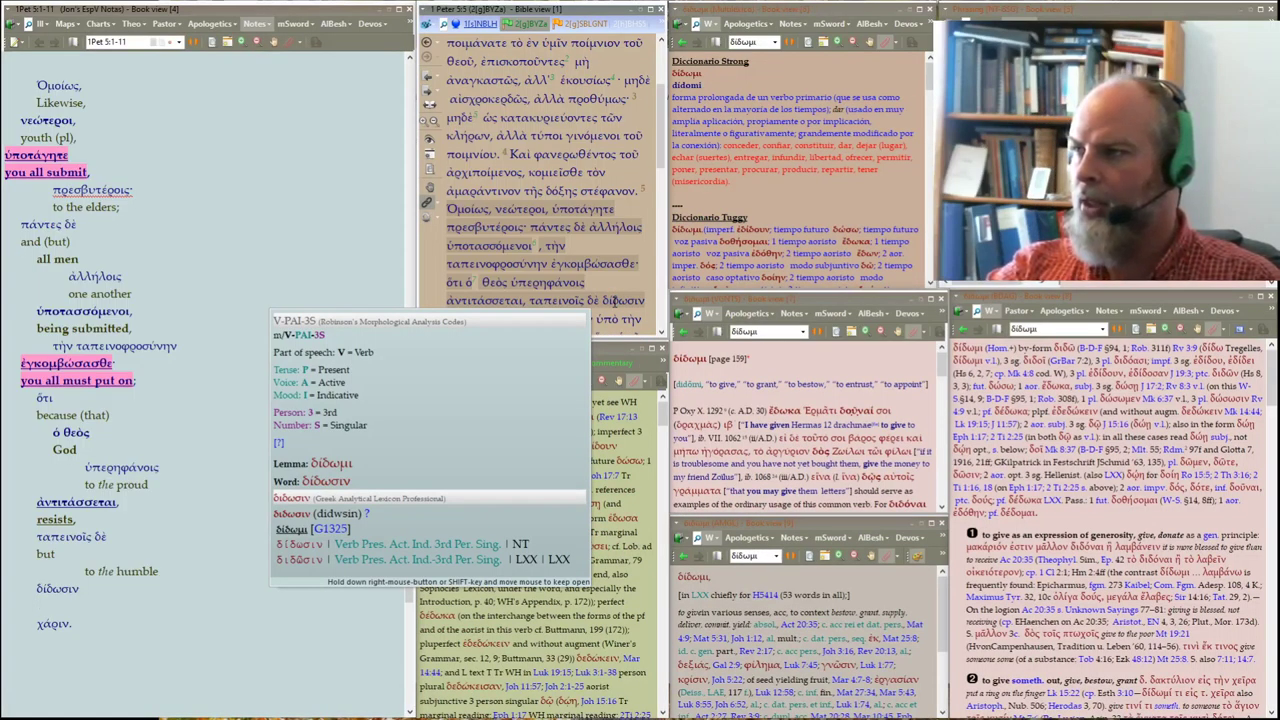
{"action": "left_click", "coordinate": [80, 604]}
{"action": "type", "text": "gives"}
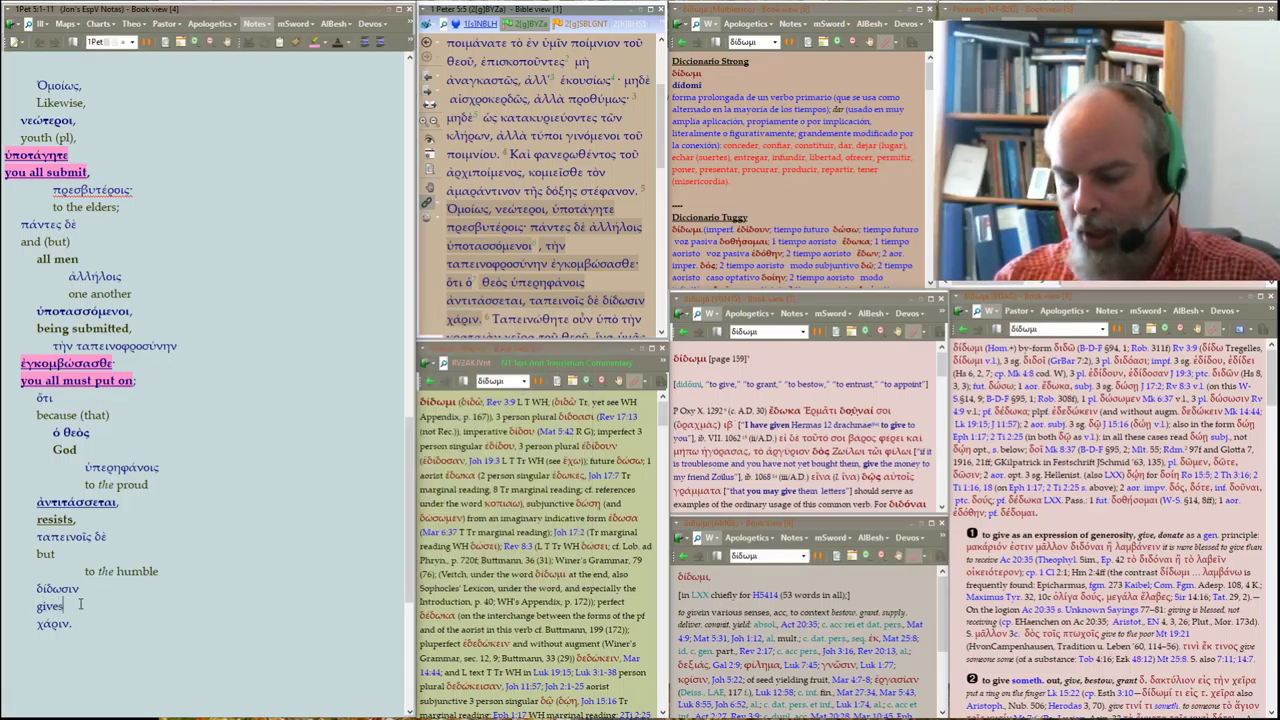
{"action": "key", "text": "ctrl+b"}
{"action": "key", "text": "ctrl+u"}
{"action": "double_click", "coordinate": [60, 589]}
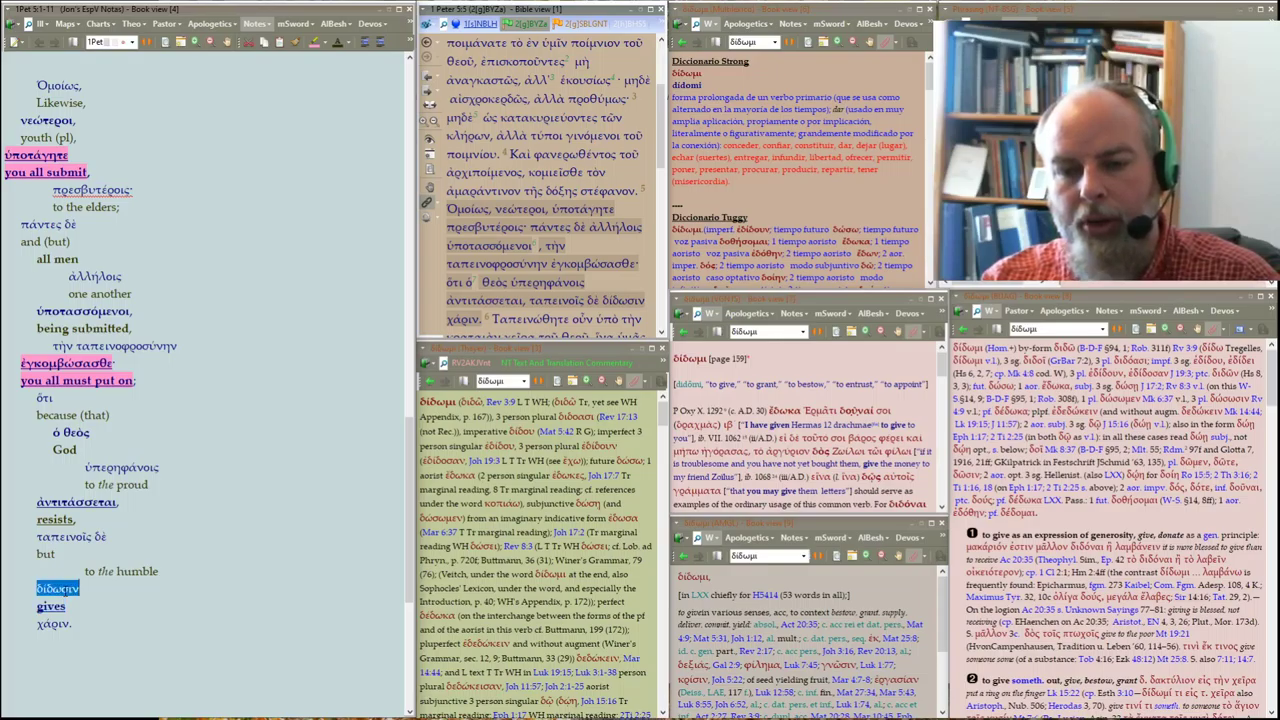
{"action": "key", "text": "ctrl+b"}
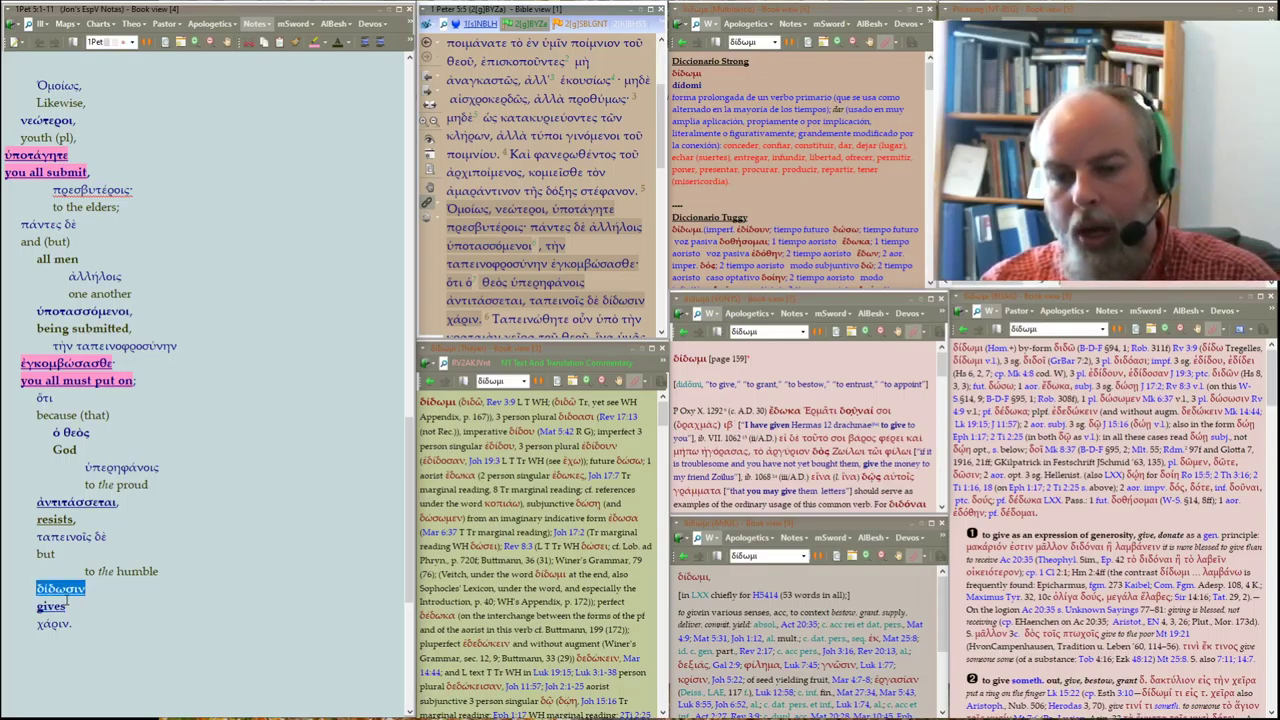
{"action": "double_click", "coordinate": [52, 606]}
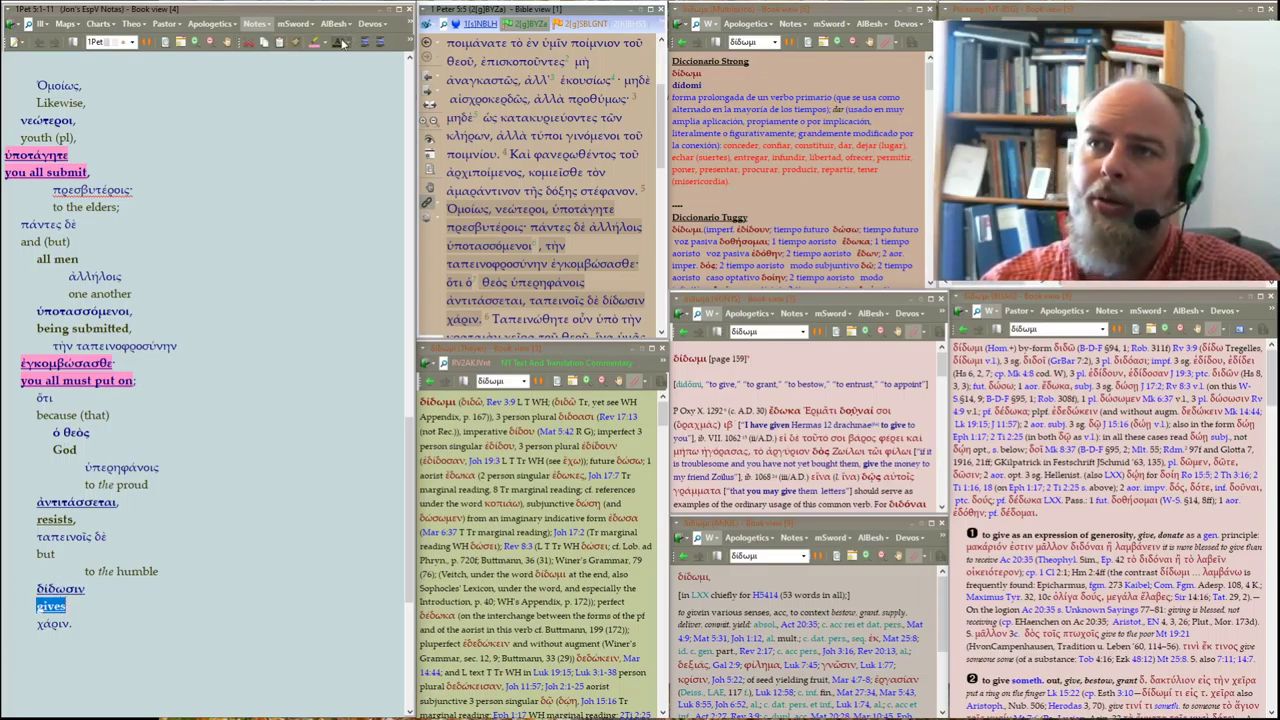
{"action": "key", "text": "ctrl+b"}
Gloss χάριν as 'grace' and indent the χάριν / grace lines two steps
{"action": "left_click", "coordinate": [87, 646]}
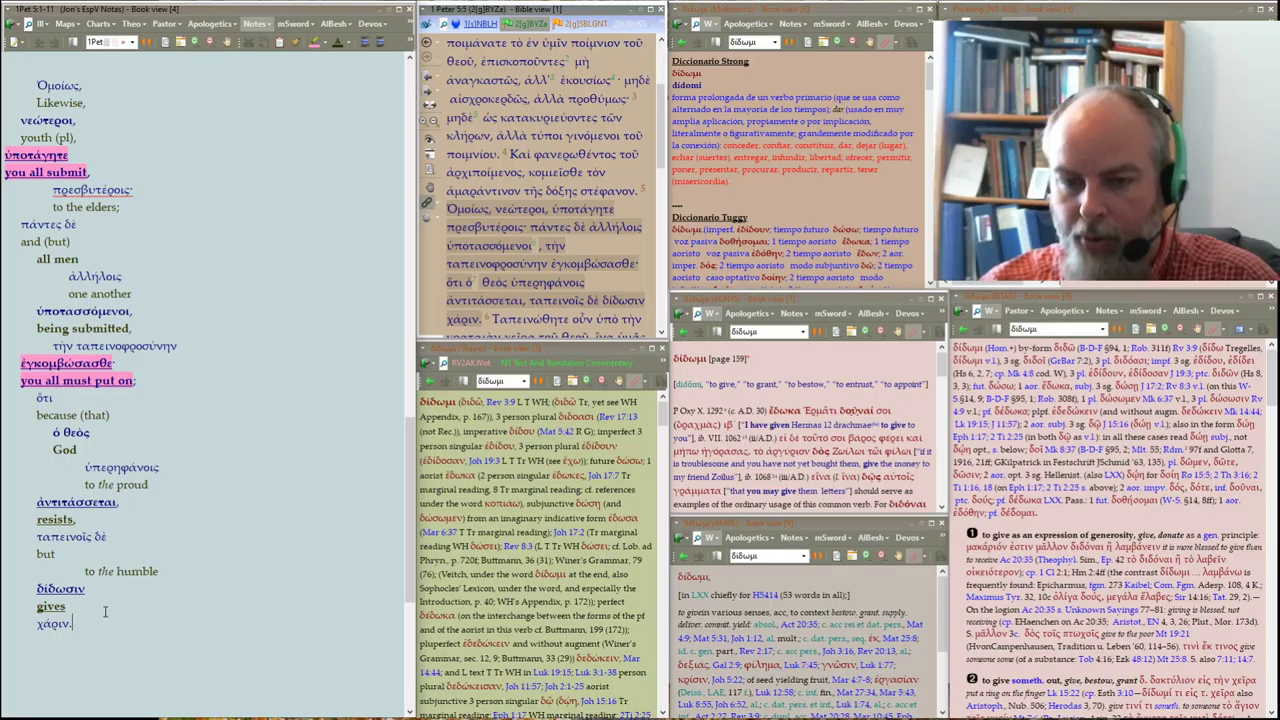
{"action": "left_click", "coordinate": [381, 45]}
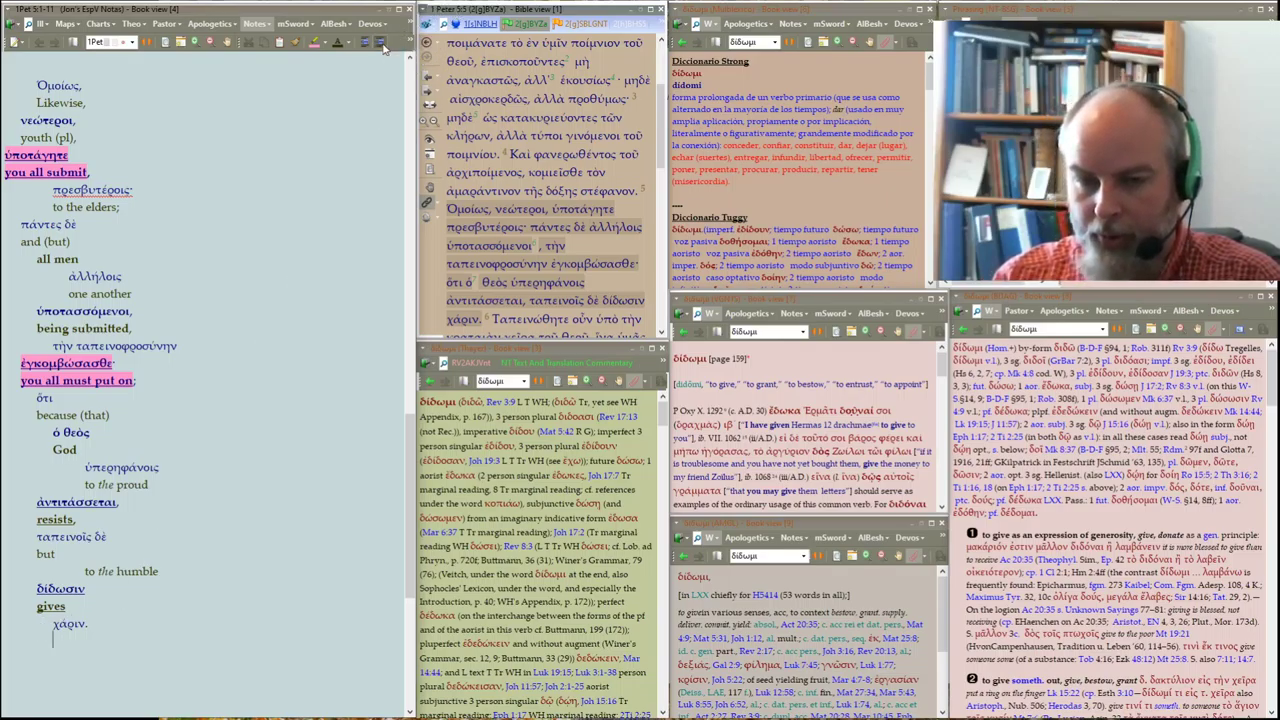
{"action": "type", "text": "grace."}
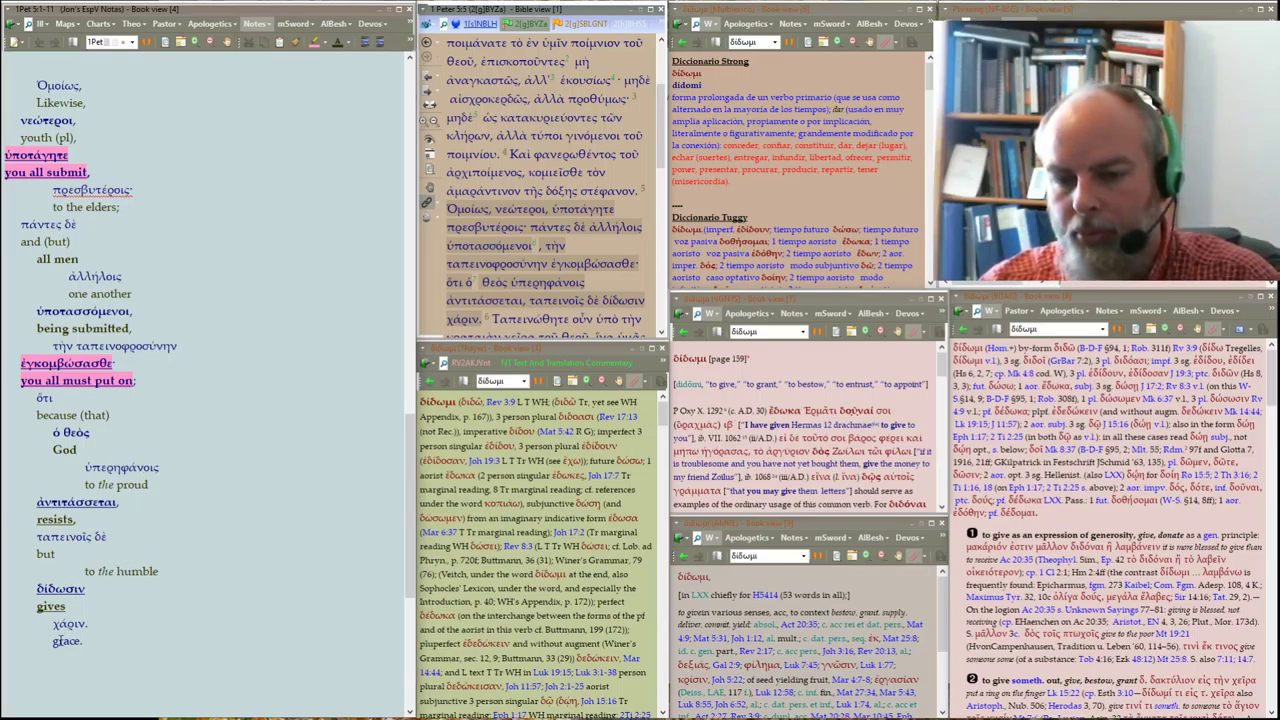
{"action": "left_click_drag", "start_coordinate": [83, 641], "coordinate": [52, 622]}
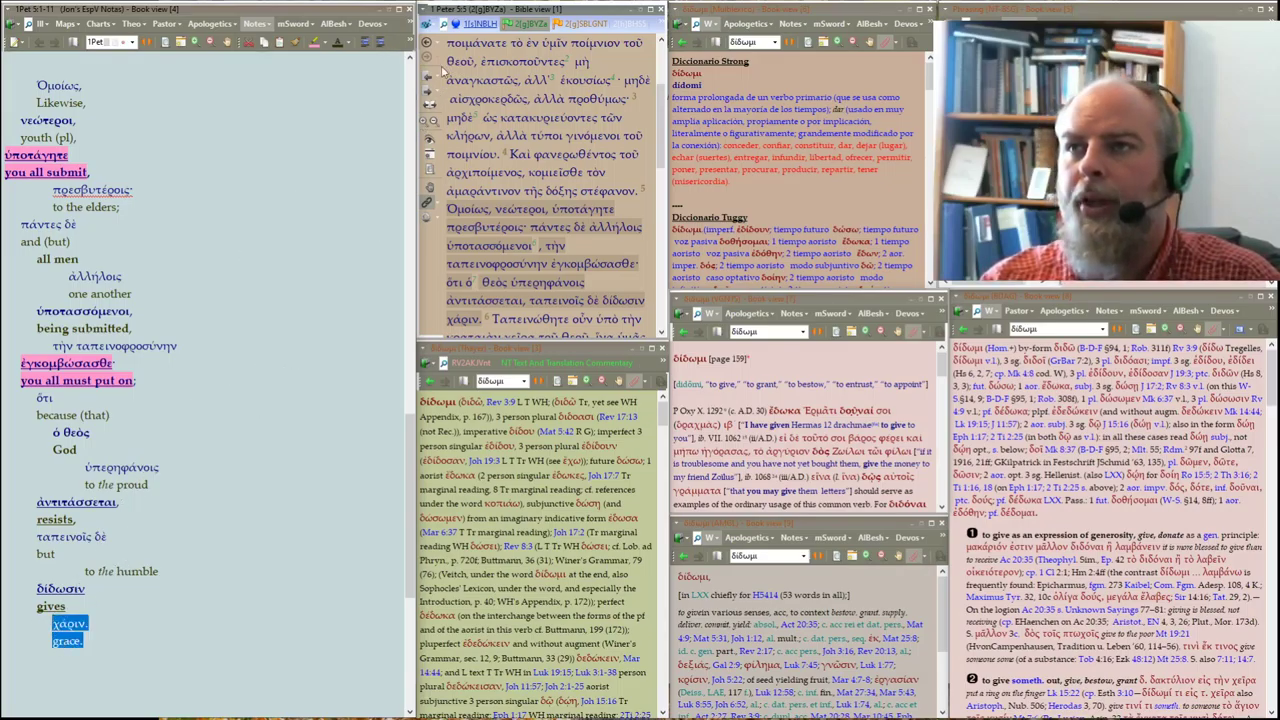
{"action": "left_click", "coordinate": [380, 43]}
{"action": "left_click", "coordinate": [241, 395]}
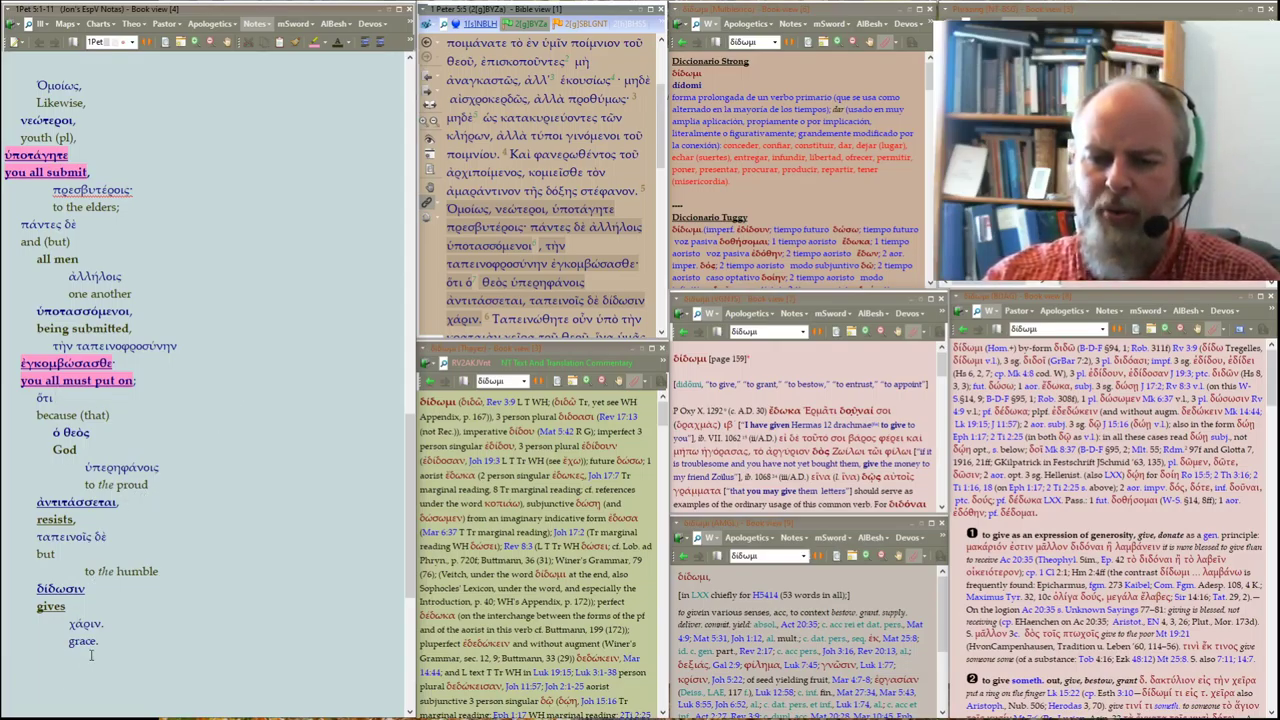
{"action": "left_click_drag", "start_coordinate": [95, 648], "coordinate": [67, 640]}
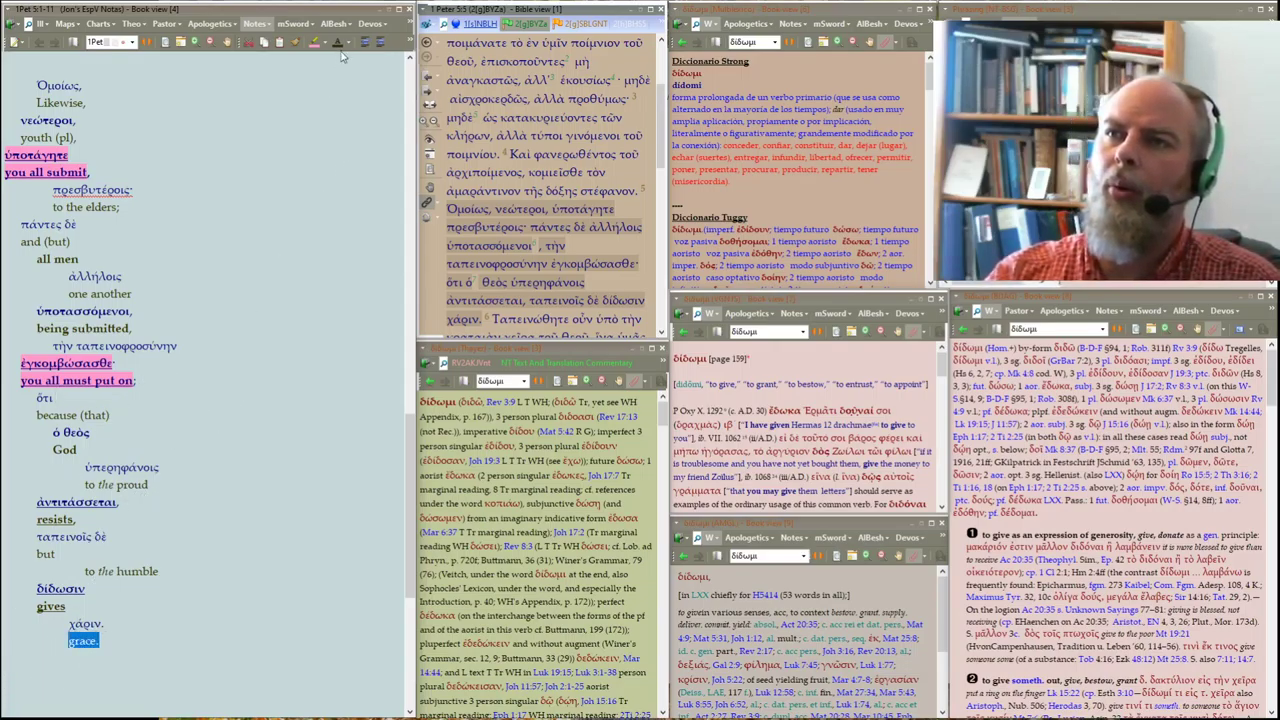
{"action": "left_click", "coordinate": [320, 292]}
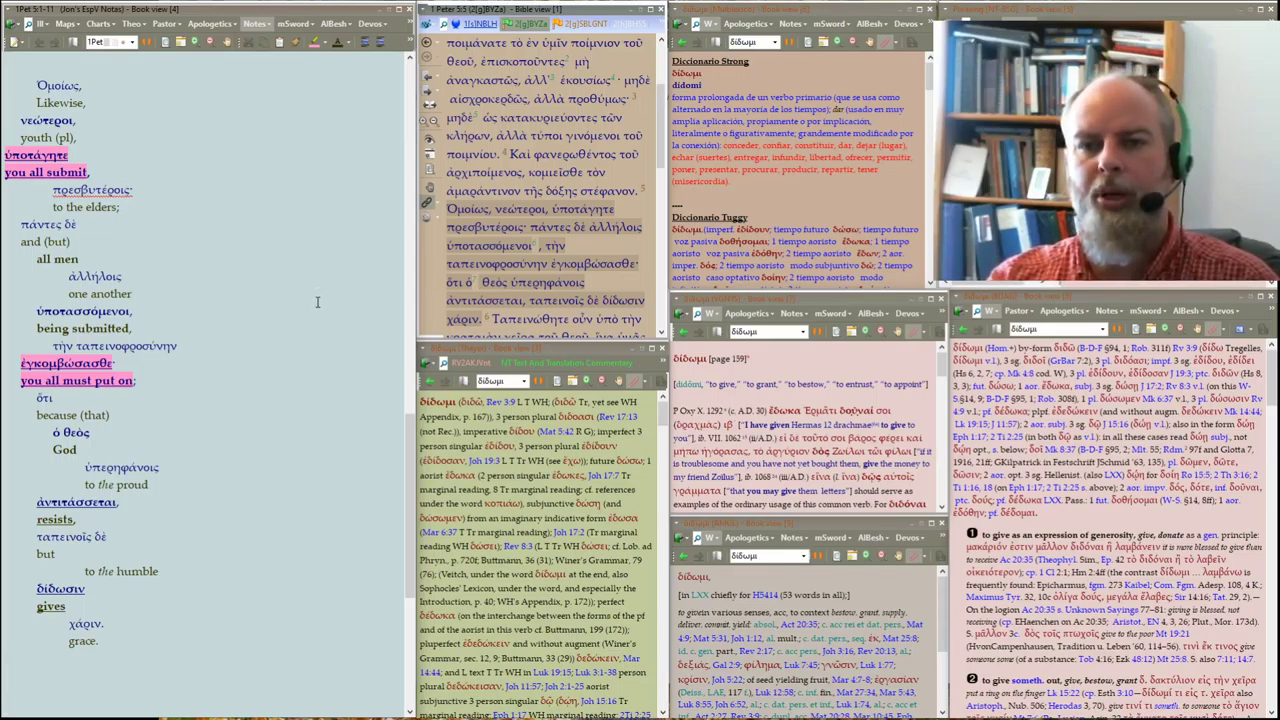
{"action": "scroll", "coordinate": [317, 298], "scroll_direction": "up", "scroll_amount": 5}
Review the imperatives παρακαλῶ, κομιεῖσθε, ὑποτάγητε and ἐγκομβώσασθε throughout the notes
{"action": "scroll", "coordinate": [317, 298], "scroll_direction": "up", "scroll_amount": 5}
{"action": "scroll", "coordinate": [300, 290], "scroll_direction": "up", "scroll_amount": 5}
{"action": "scroll", "coordinate": [228, 244], "scroll_direction": "up", "scroll_amount": 5}
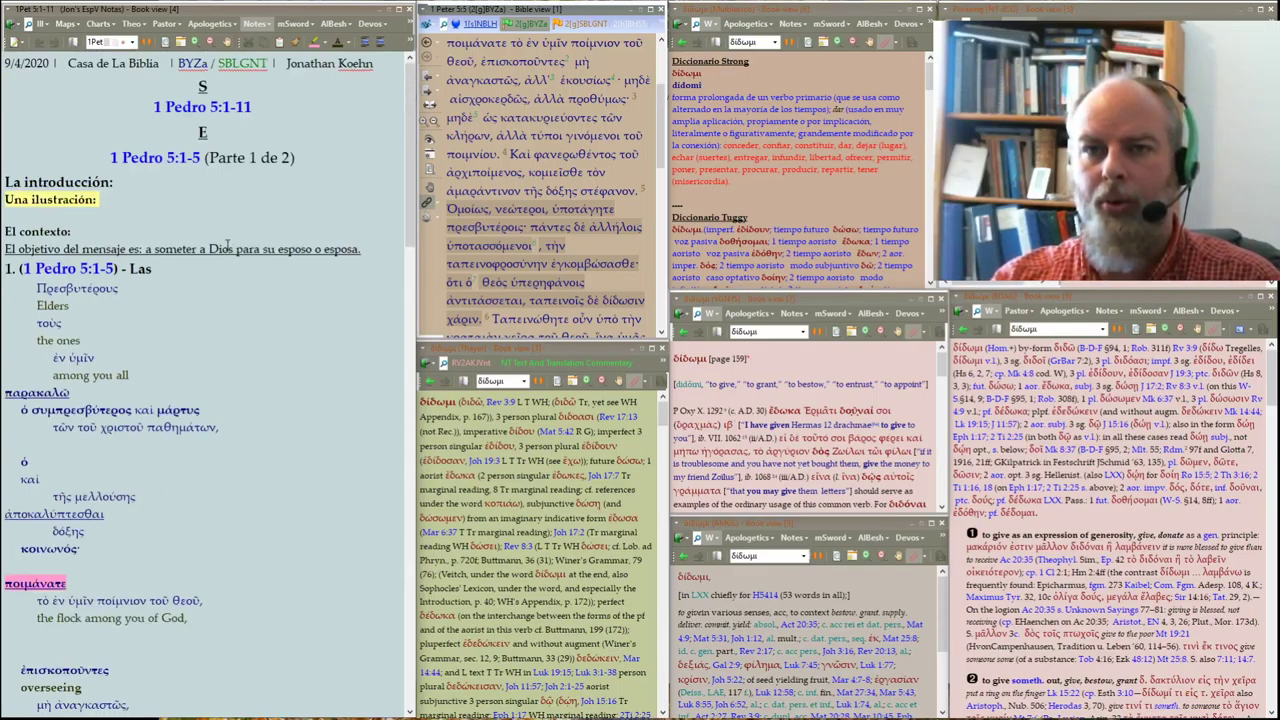
{"action": "scroll", "coordinate": [228, 244], "scroll_direction": "down", "scroll_amount": 1}
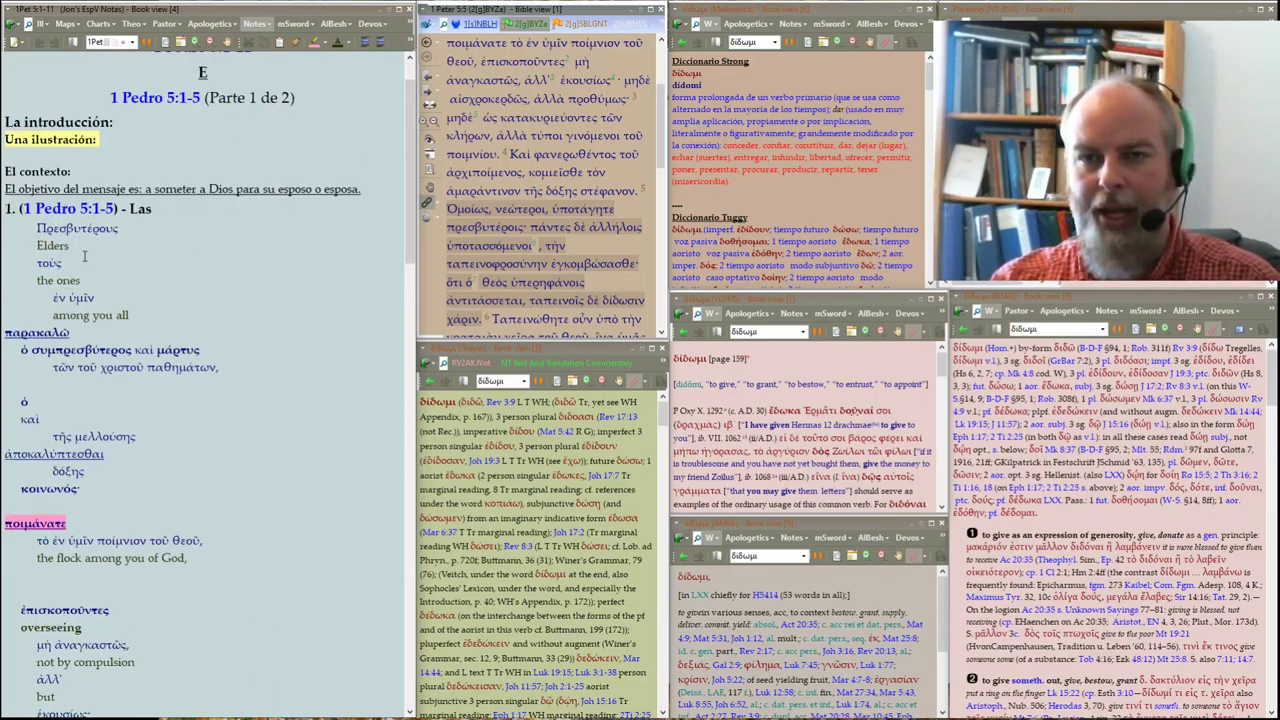
{"action": "scroll", "coordinate": [121, 249], "scroll_direction": "down", "scroll_amount": 2}
{"action": "double_click", "coordinate": [33, 209]}
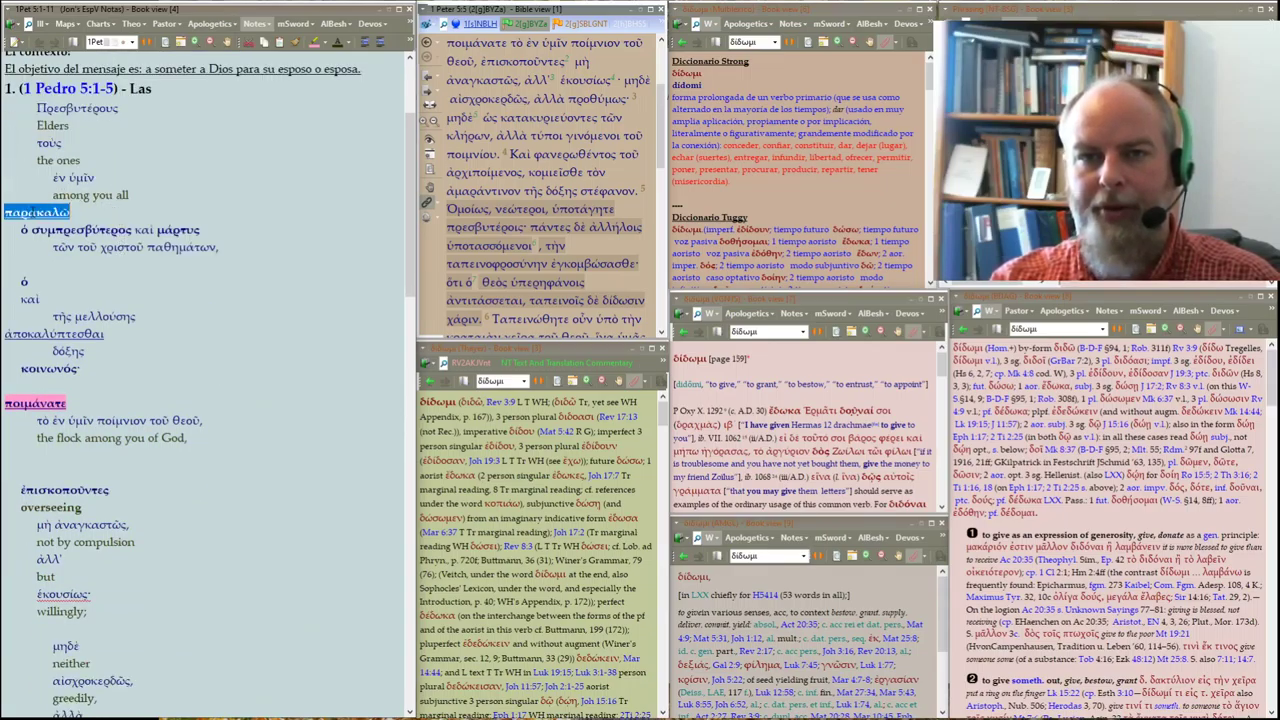
{"action": "double_click", "coordinate": [36, 335]}
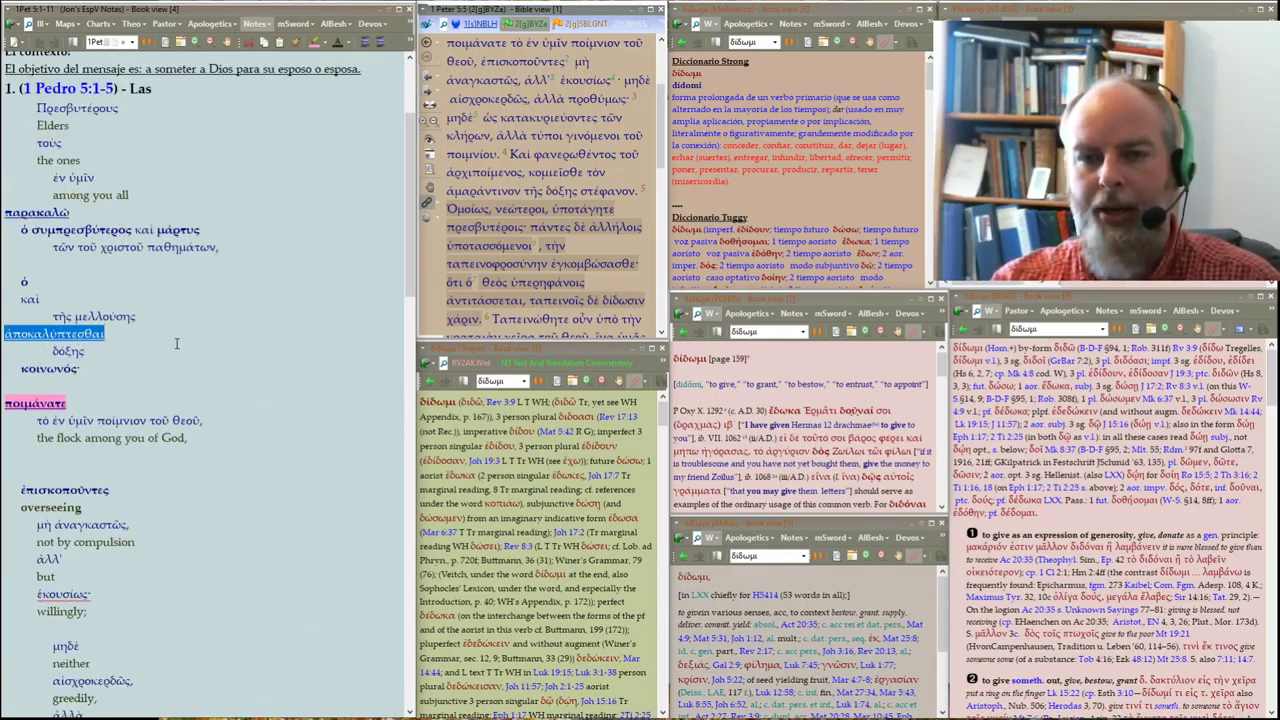
{"action": "scroll", "coordinate": [176, 344], "scroll_direction": "down", "scroll_amount": 5}
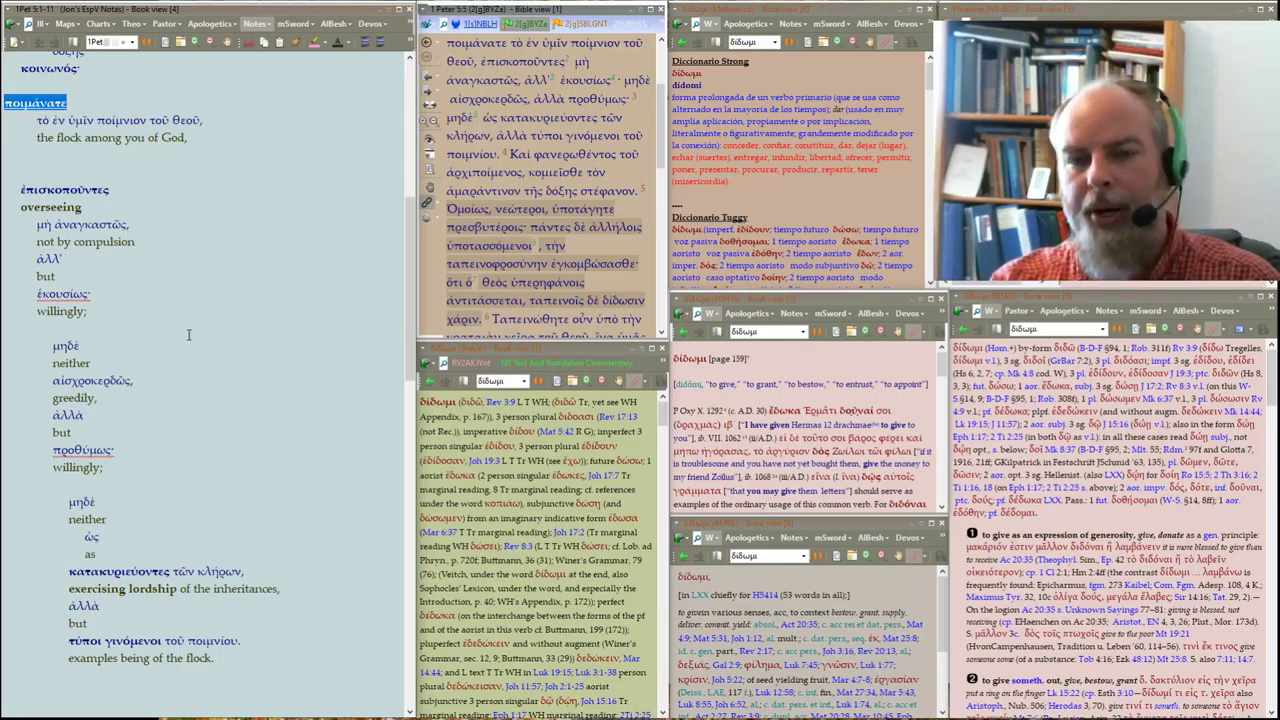
{"action": "scroll", "coordinate": [117, 348], "scroll_direction": "down", "scroll_amount": 3}
{"action": "scroll", "coordinate": [117, 348], "scroll_direction": "down", "scroll_amount": 5}
{"action": "double_click", "coordinate": [30, 298]}
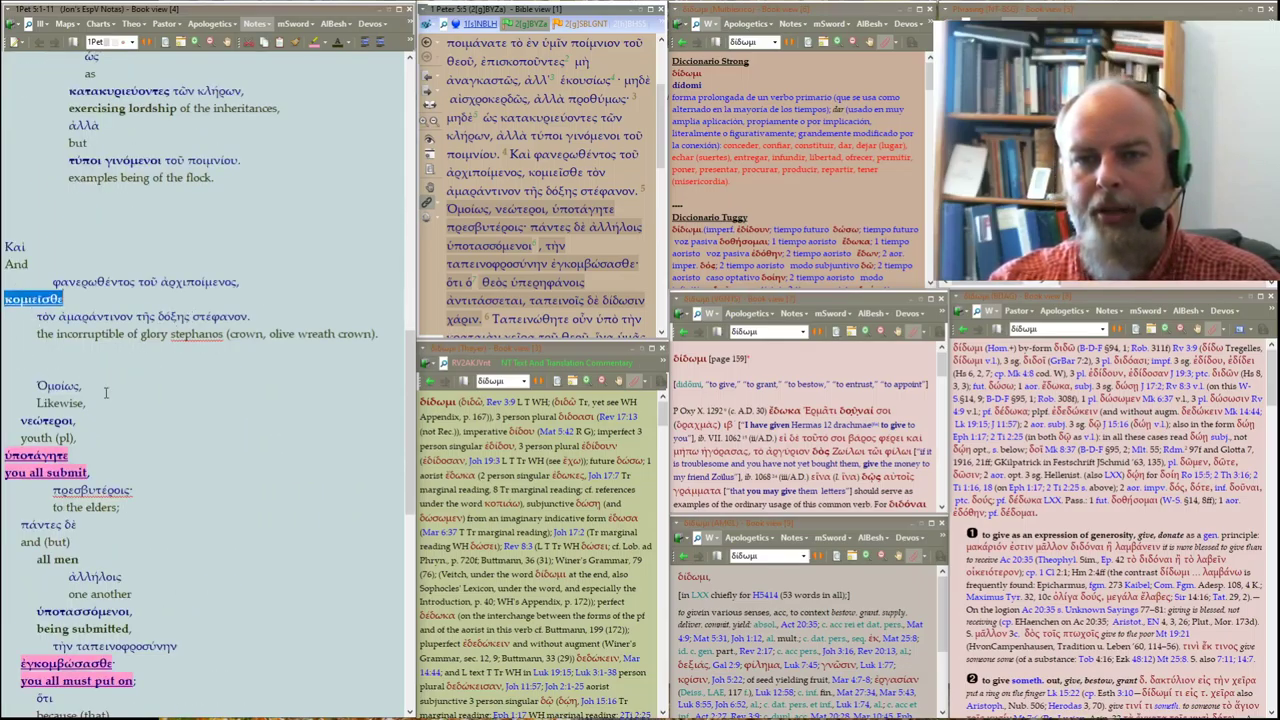
{"action": "double_click", "coordinate": [52, 456]}
{"action": "scroll", "coordinate": [142, 444], "scroll_direction": "down", "scroll_amount": 3}
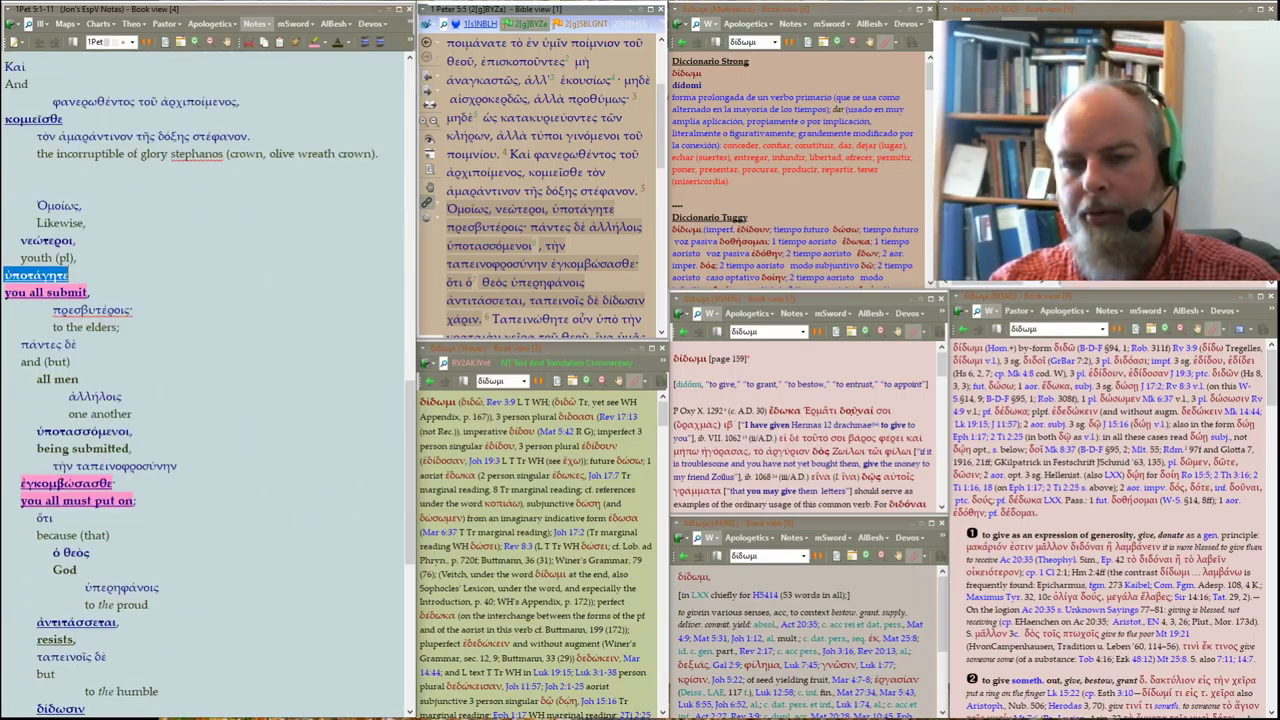
{"action": "double_click", "coordinate": [62, 483]}
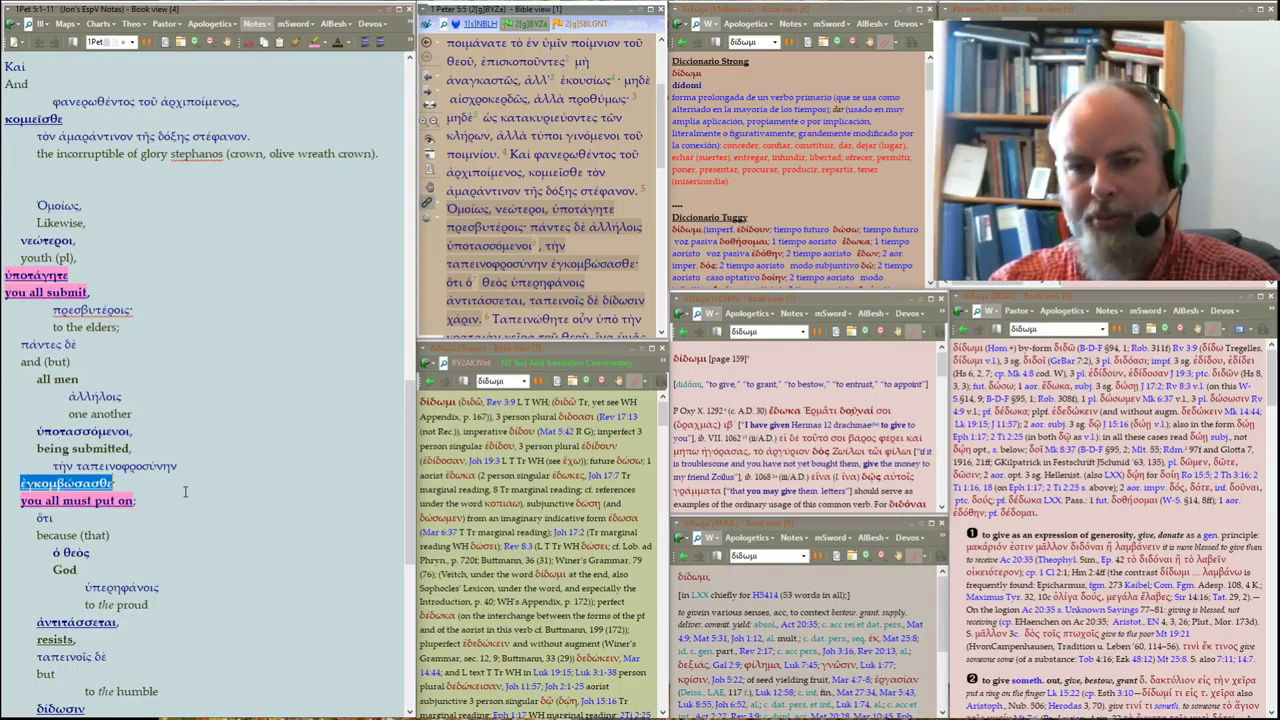
{"action": "scroll", "coordinate": [185, 389], "scroll_direction": "down", "scroll_amount": 1}
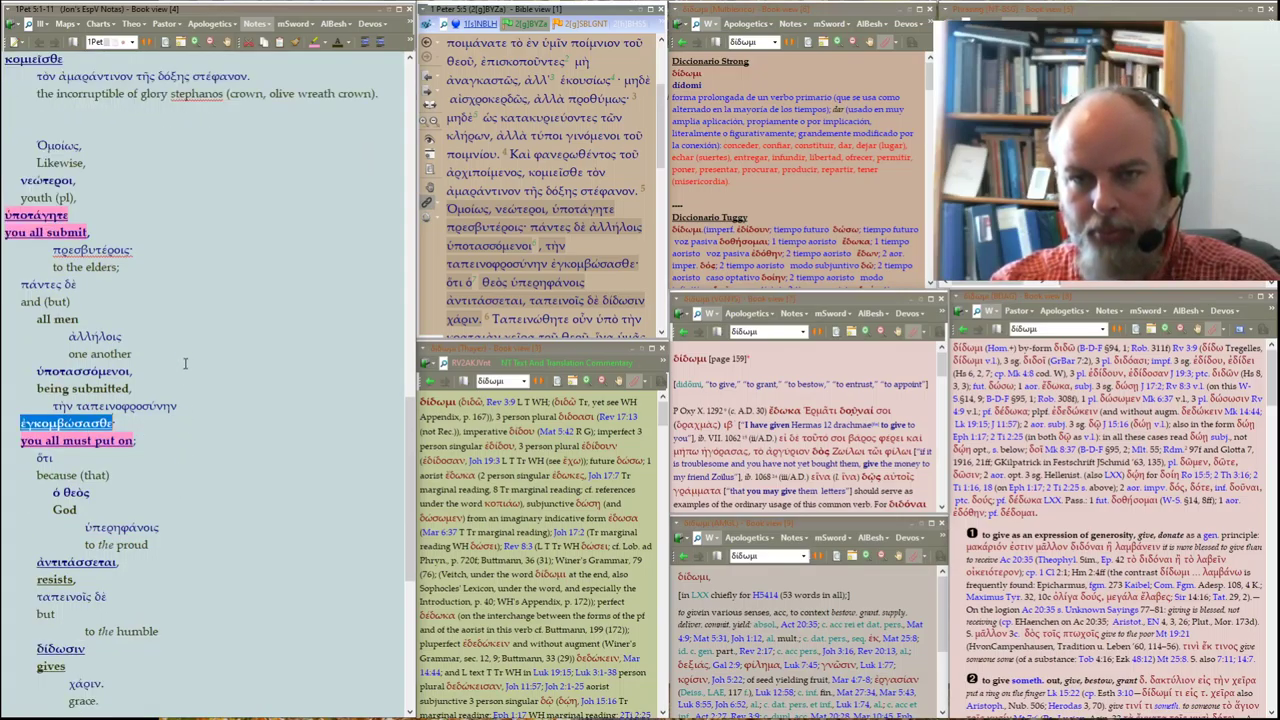
Add a blank line after 'you all must put on;'
{"action": "left_click", "coordinate": [128, 268]}
{"action": "scroll", "coordinate": [106, 377], "scroll_direction": "down", "scroll_amount": 2}
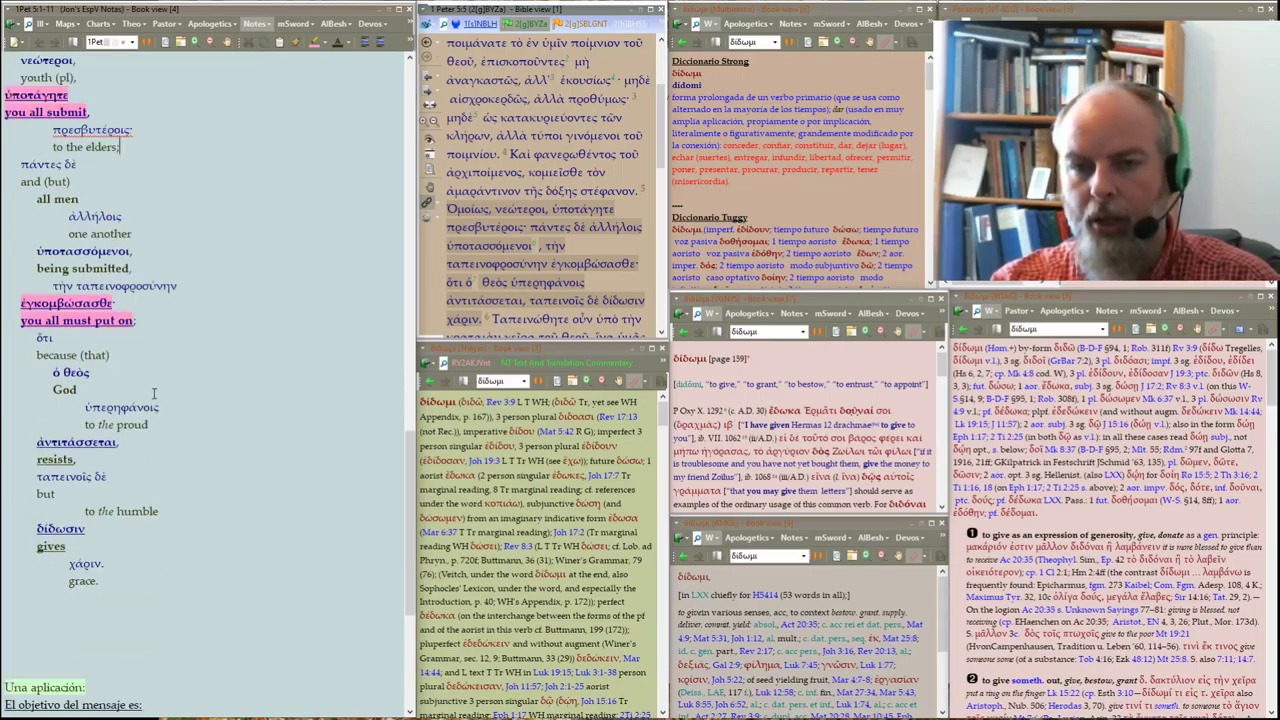
{"action": "scroll", "coordinate": [155, 373], "scroll_direction": "down", "scroll_amount": 2}
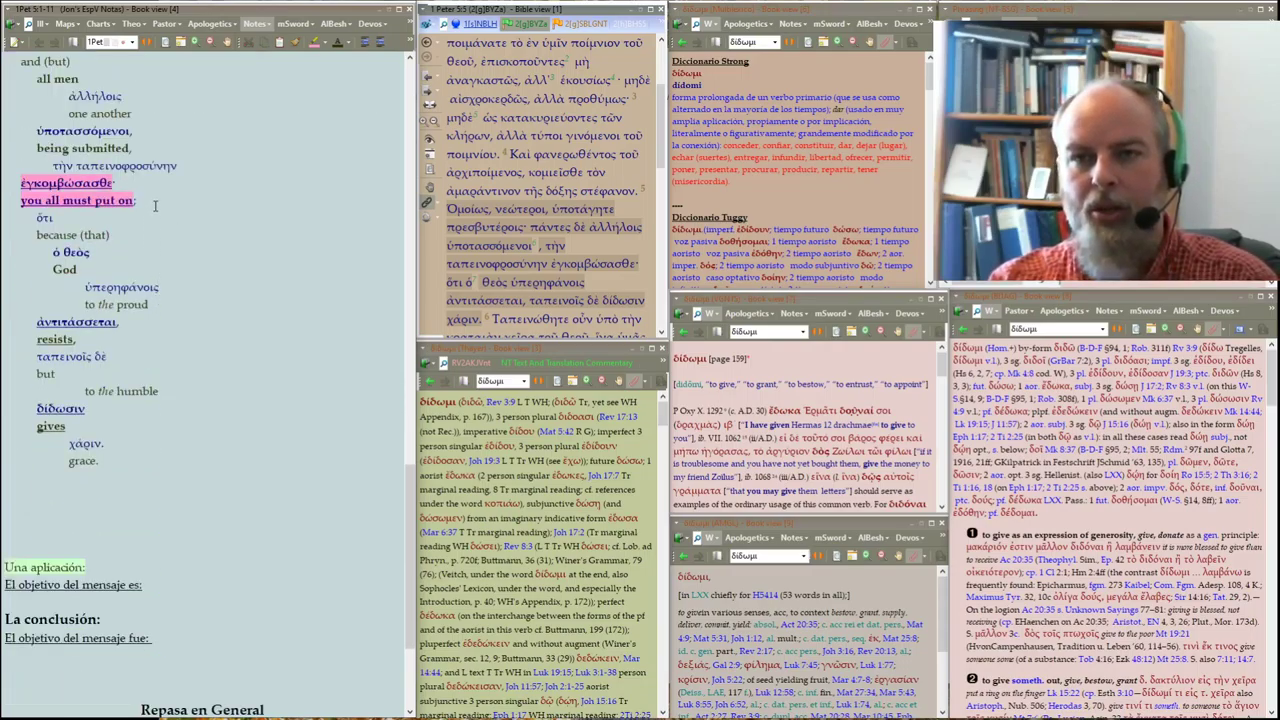
{"action": "key", "text": "Return"}
Scroll between the '1. (1 Pedro 5:1-5)' heading and verse 4's Καὶ lines
{"action": "scroll", "coordinate": [178, 376], "scroll_direction": "up", "scroll_amount": 8}
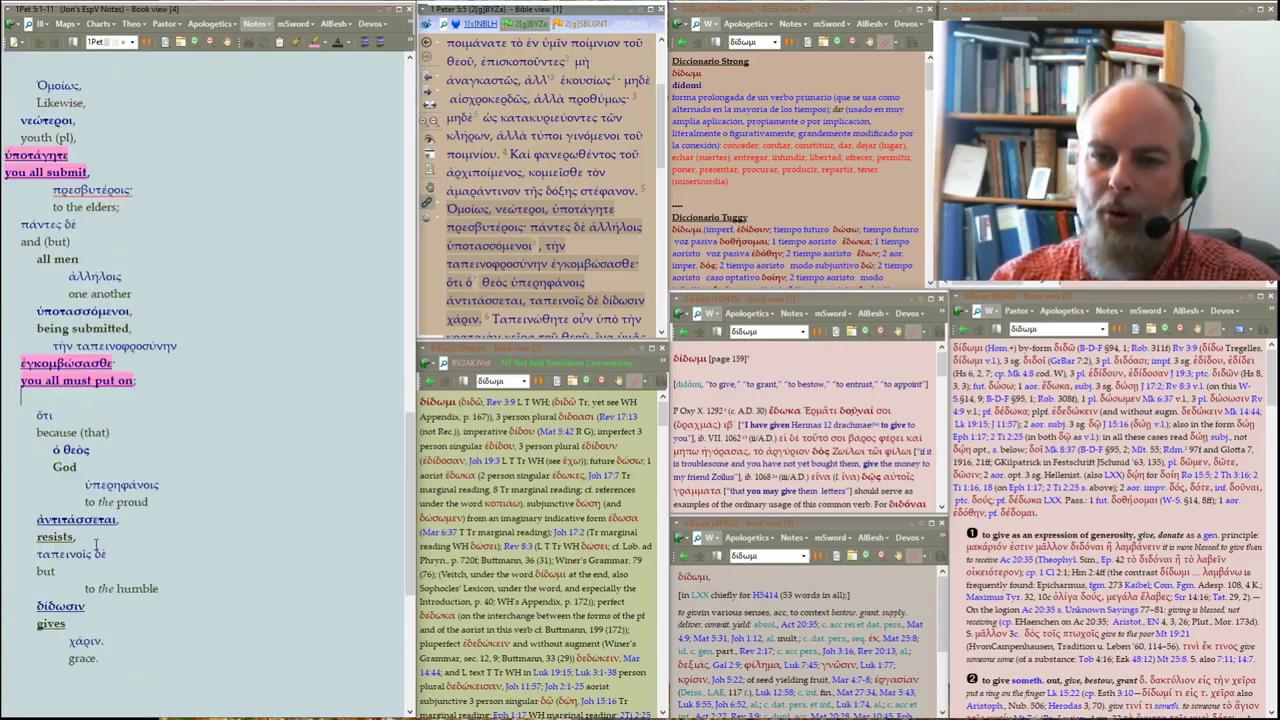
{"action": "scroll", "coordinate": [140, 360], "scroll_direction": "up", "scroll_amount": 5}
{"action": "scroll", "coordinate": [107, 338], "scroll_direction": "up", "scroll_amount": 3}
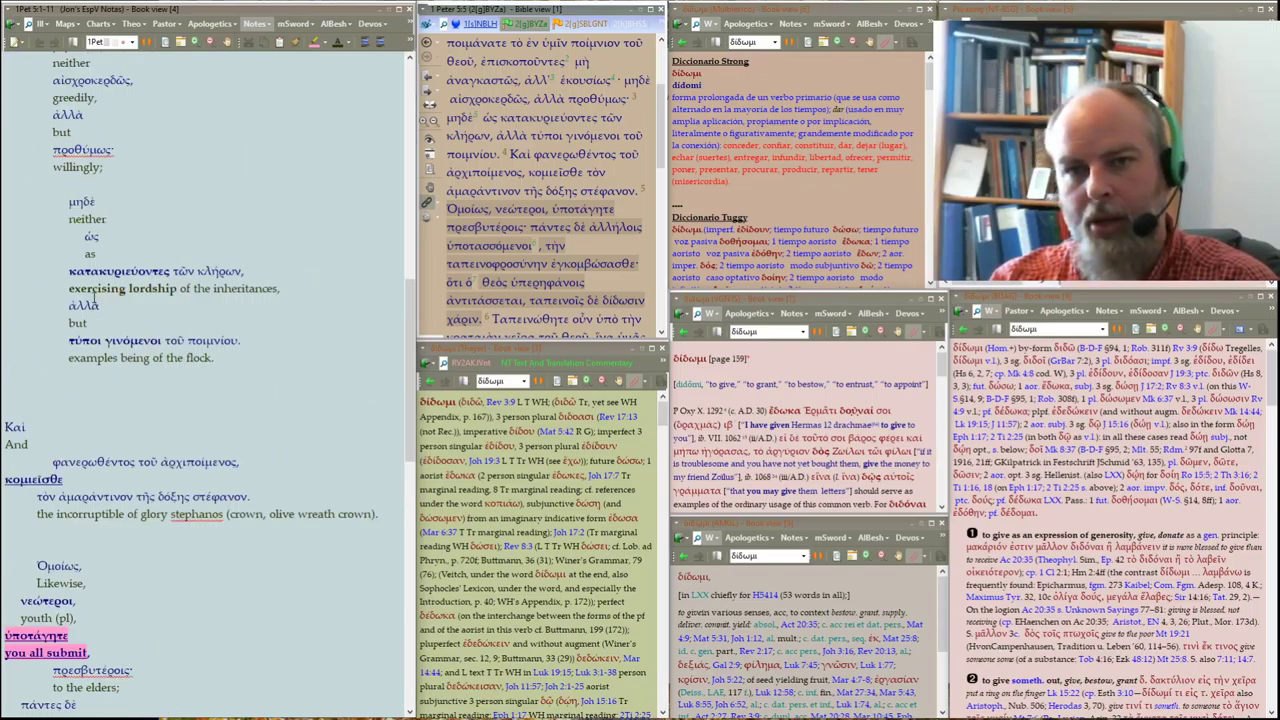
{"action": "scroll", "coordinate": [100, 320], "scroll_direction": "up", "scroll_amount": 3}
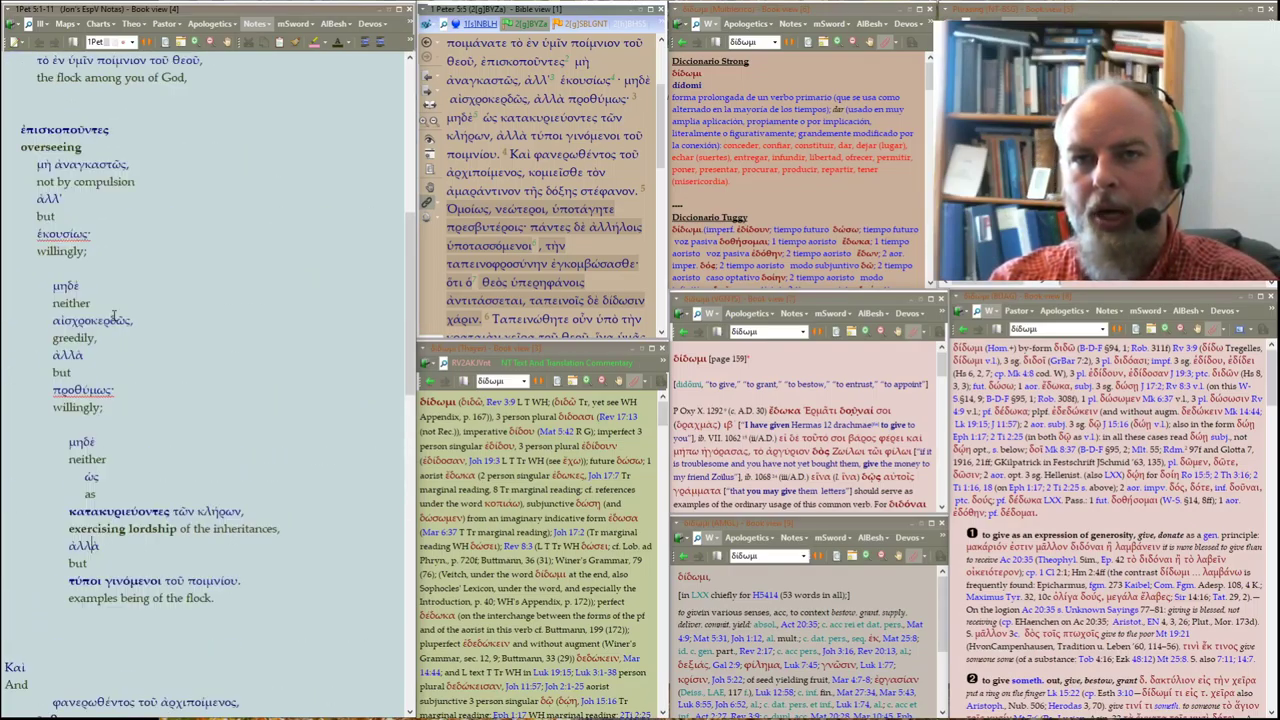
{"action": "scroll", "coordinate": [177, 308], "scroll_direction": "up", "scroll_amount": 2}
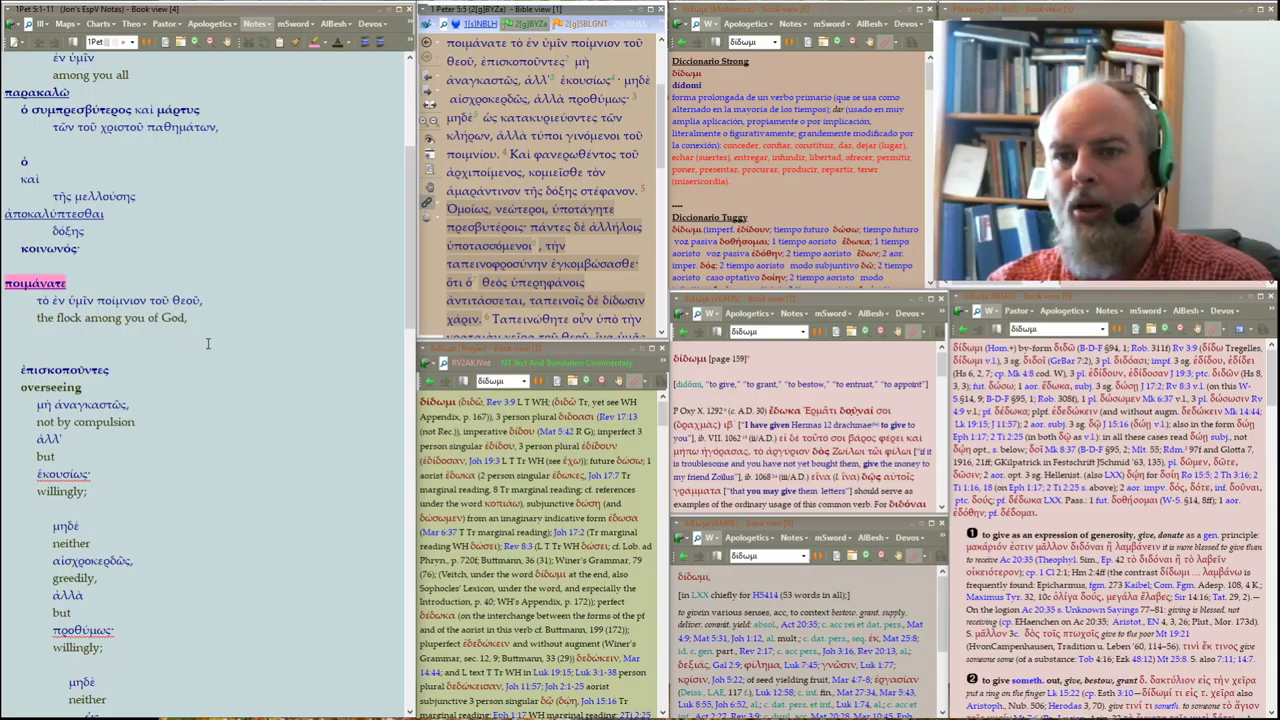
{"action": "scroll", "coordinate": [206, 347], "scroll_direction": "down", "scroll_amount": 5}
{"action": "scroll", "coordinate": [206, 347], "scroll_direction": "up", "scroll_amount": 3}
{"action": "scroll", "coordinate": [206, 347], "scroll_direction": "down", "scroll_amount": 5}
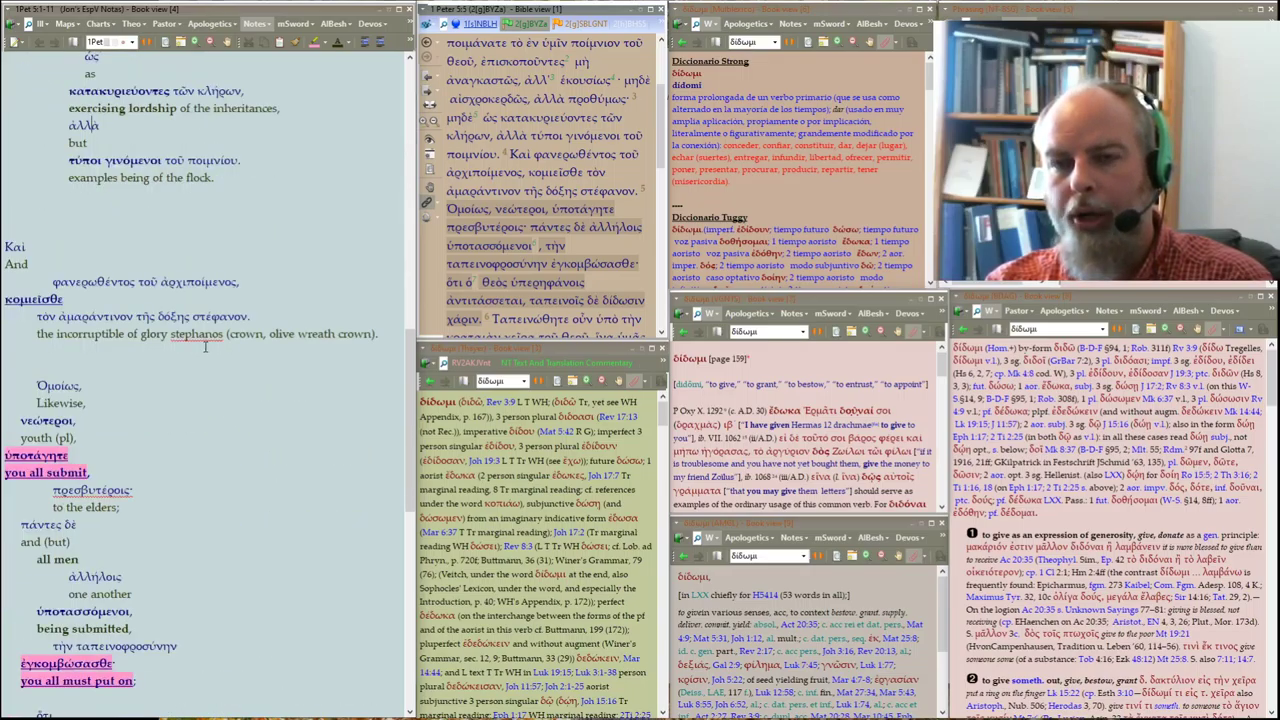
{"action": "scroll", "coordinate": [205, 347], "scroll_direction": "down", "scroll_amount": 3}
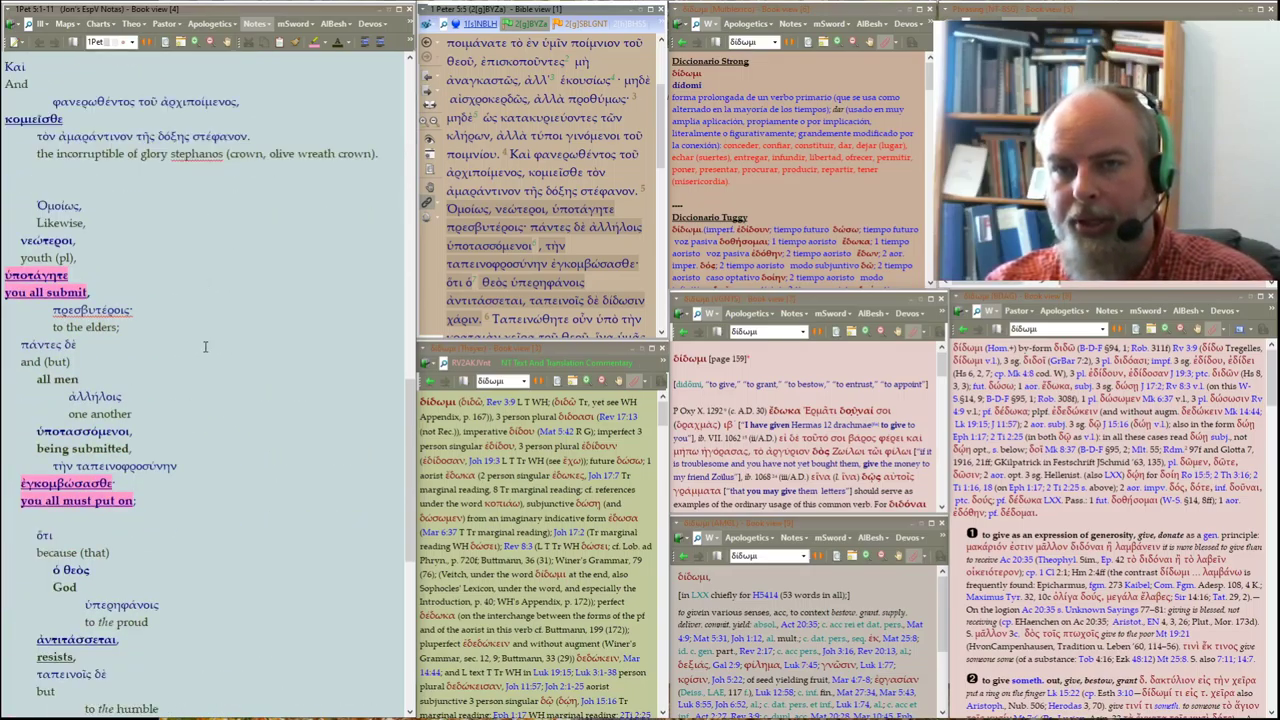
{"action": "scroll", "coordinate": [74, 188], "scroll_direction": "up", "scroll_amount": 3}
{"action": "scroll", "coordinate": [74, 188], "scroll_direction": "up", "scroll_amount": 8}
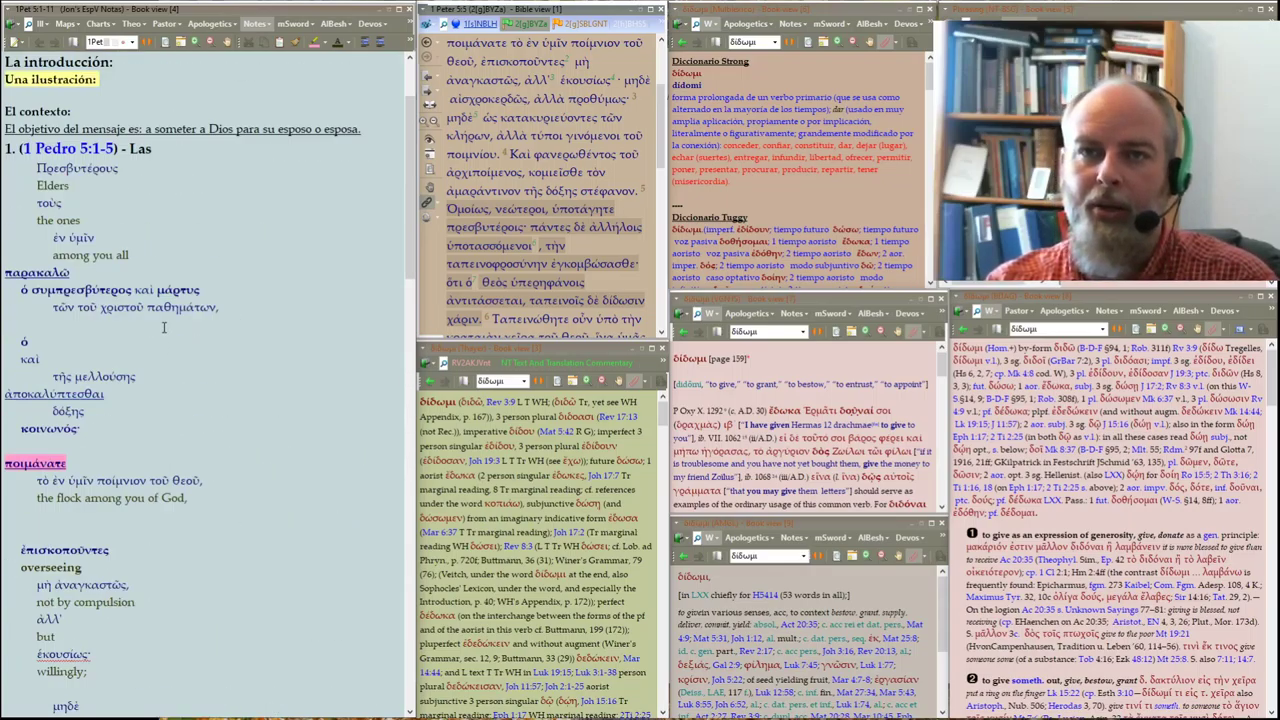
{"action": "scroll", "coordinate": [74, 188], "scroll_direction": "up", "scroll_amount": 3}
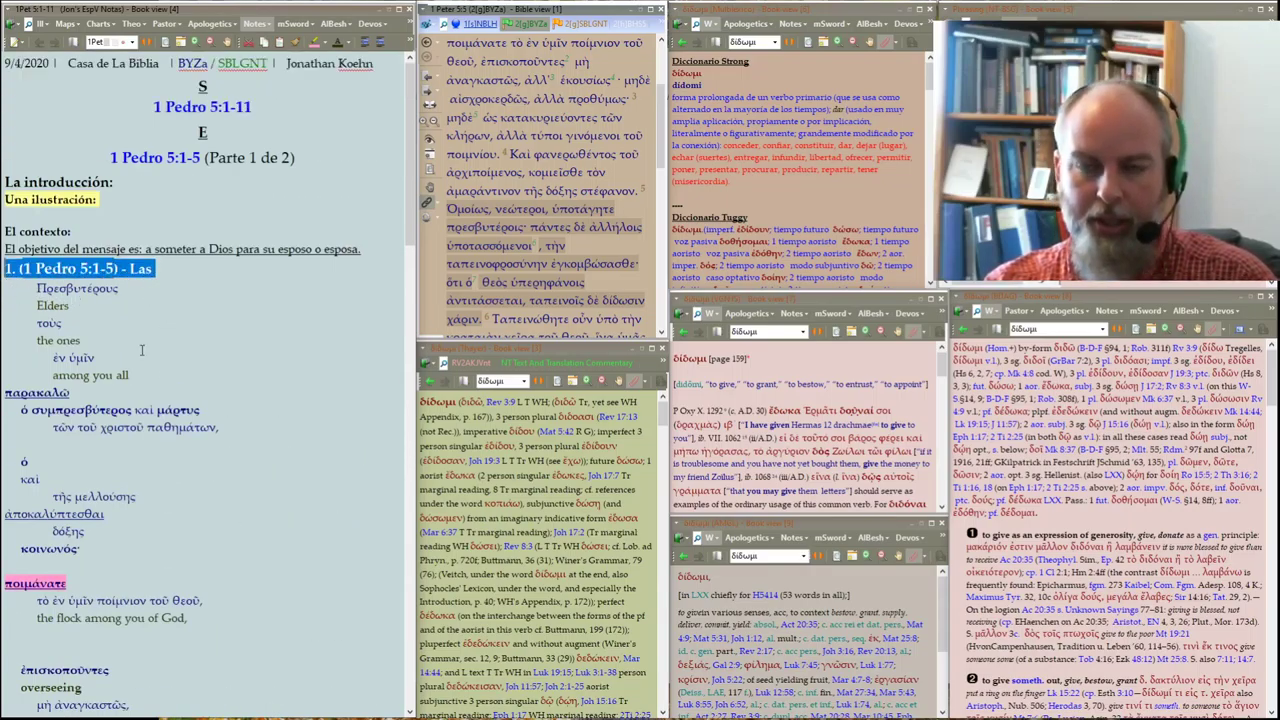
{"action": "scroll", "coordinate": [201, 341], "scroll_direction": "down", "scroll_amount": 4}
{"action": "scroll", "coordinate": [201, 341], "scroll_direction": "down", "scroll_amount": 3}
{"action": "scroll", "coordinate": [201, 341], "scroll_direction": "down", "scroll_amount": 4}
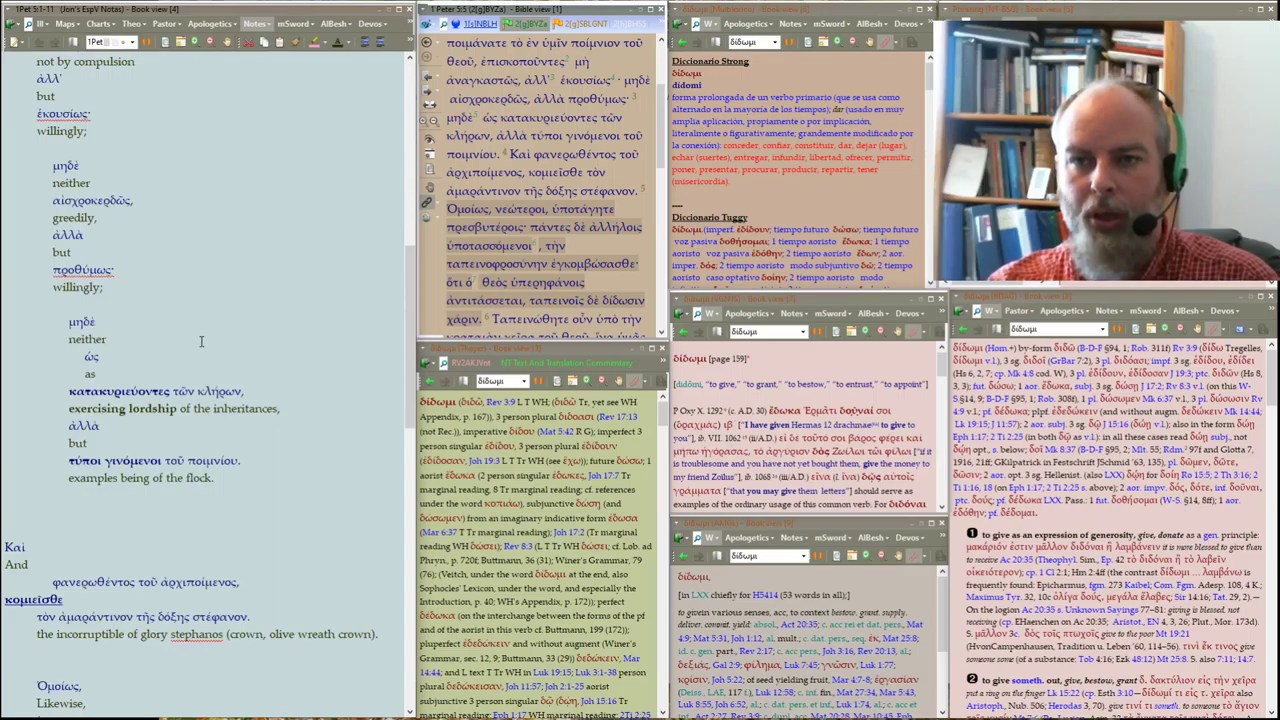
{"action": "scroll", "coordinate": [201, 341], "scroll_direction": "down", "scroll_amount": 3}
Paste the section heading above Καὶ, number it 2, and remove the blank line
{"action": "left_click", "coordinate": [265, 42]}
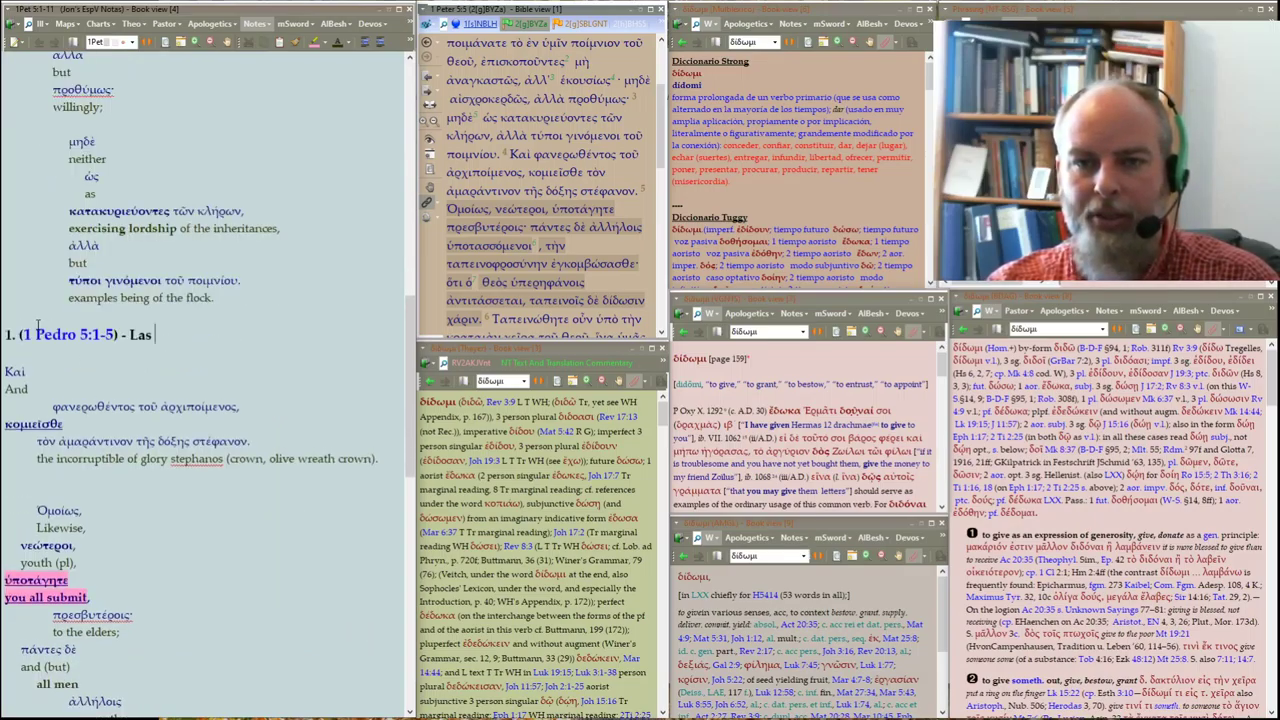
{"action": "left_click", "coordinate": [8, 335]}
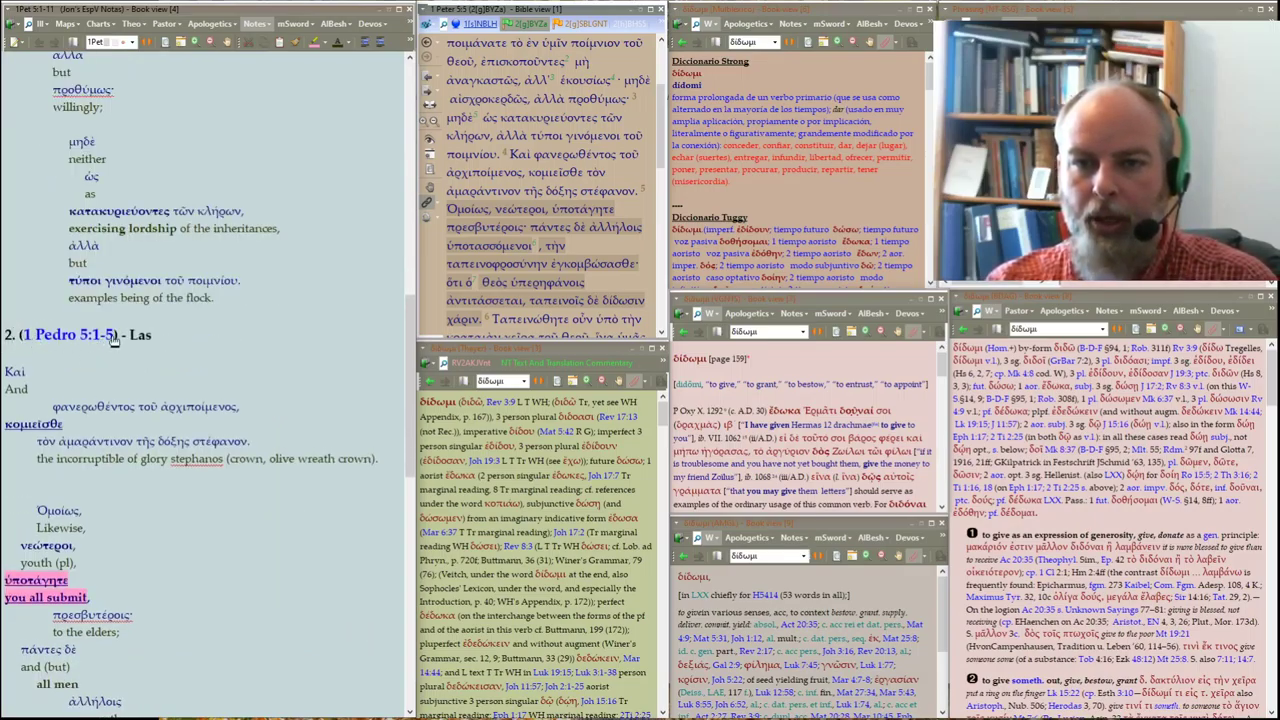
{"action": "key", "text": "Delete"}
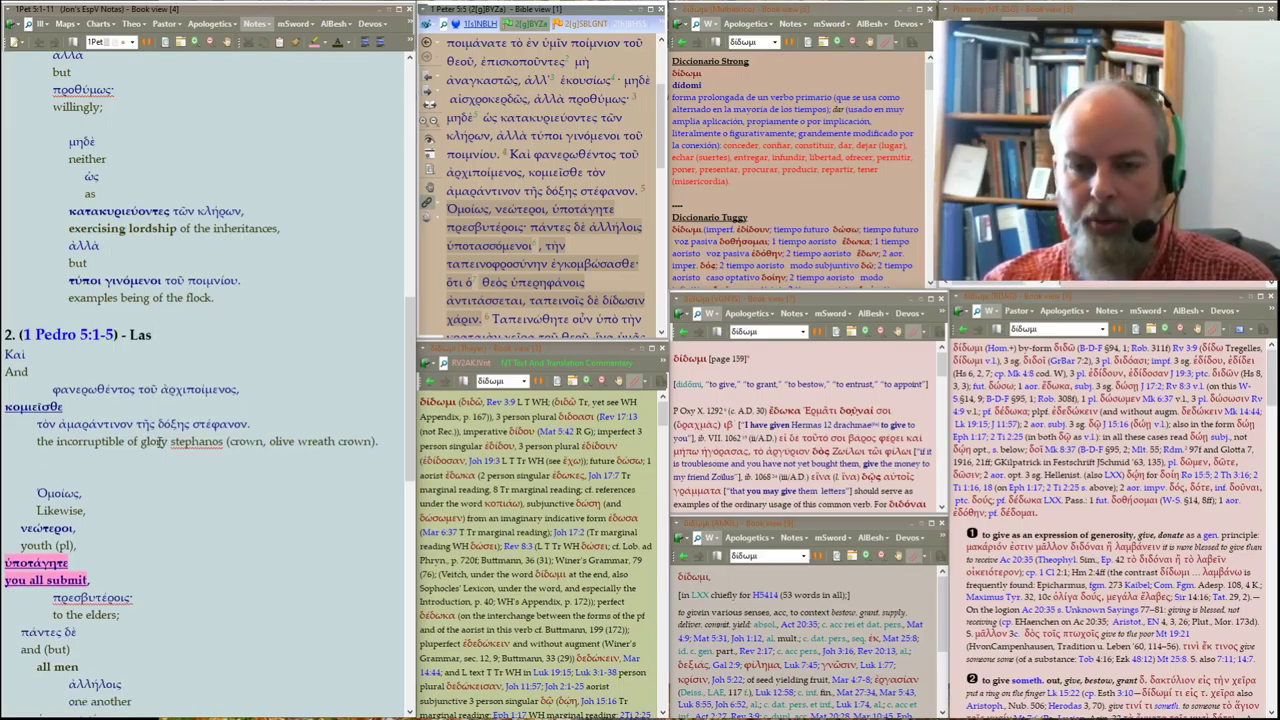
Paste the heading above the Ὁμοίως lines and renumber it 3
{"action": "scroll", "coordinate": [157, 441], "scroll_direction": "down", "scroll_amount": 5}
{"action": "scroll", "coordinate": [148, 397], "scroll_direction": "down", "scroll_amount": 4}
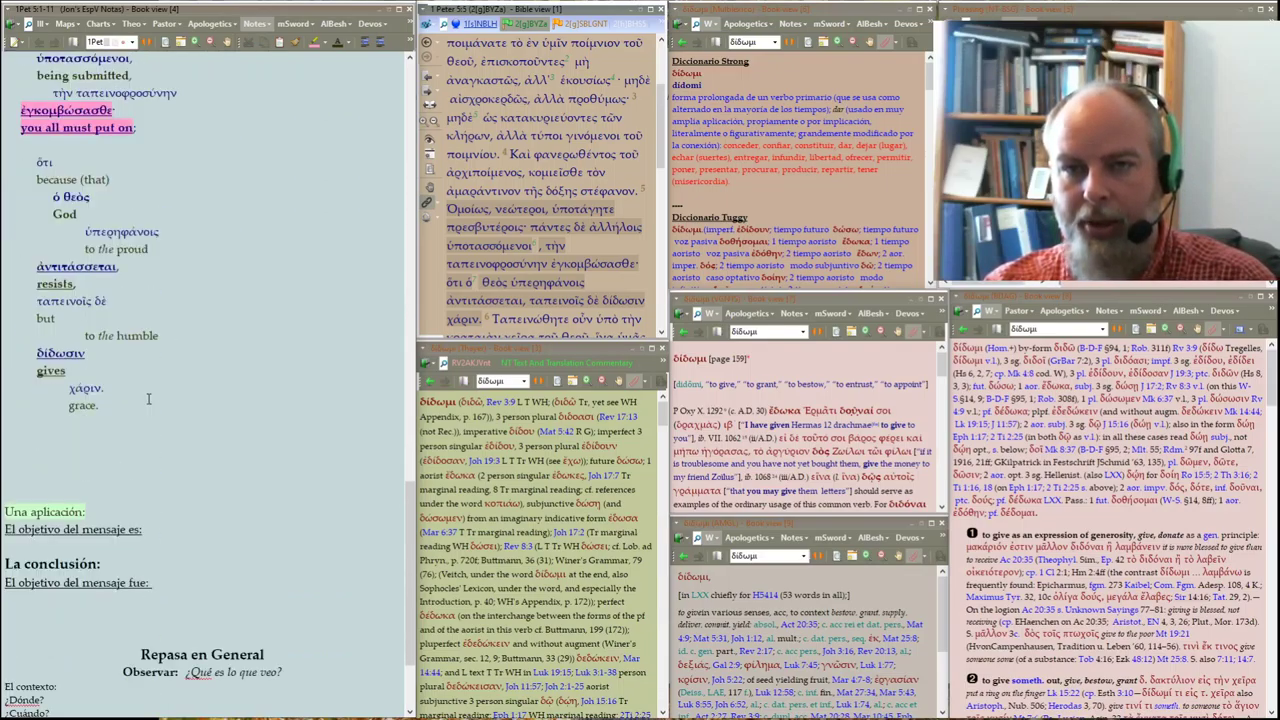
{"action": "scroll", "coordinate": [148, 399], "scroll_direction": "up", "scroll_amount": 5}
{"action": "scroll", "coordinate": [112, 338], "scroll_direction": "up", "scroll_amount": 1}
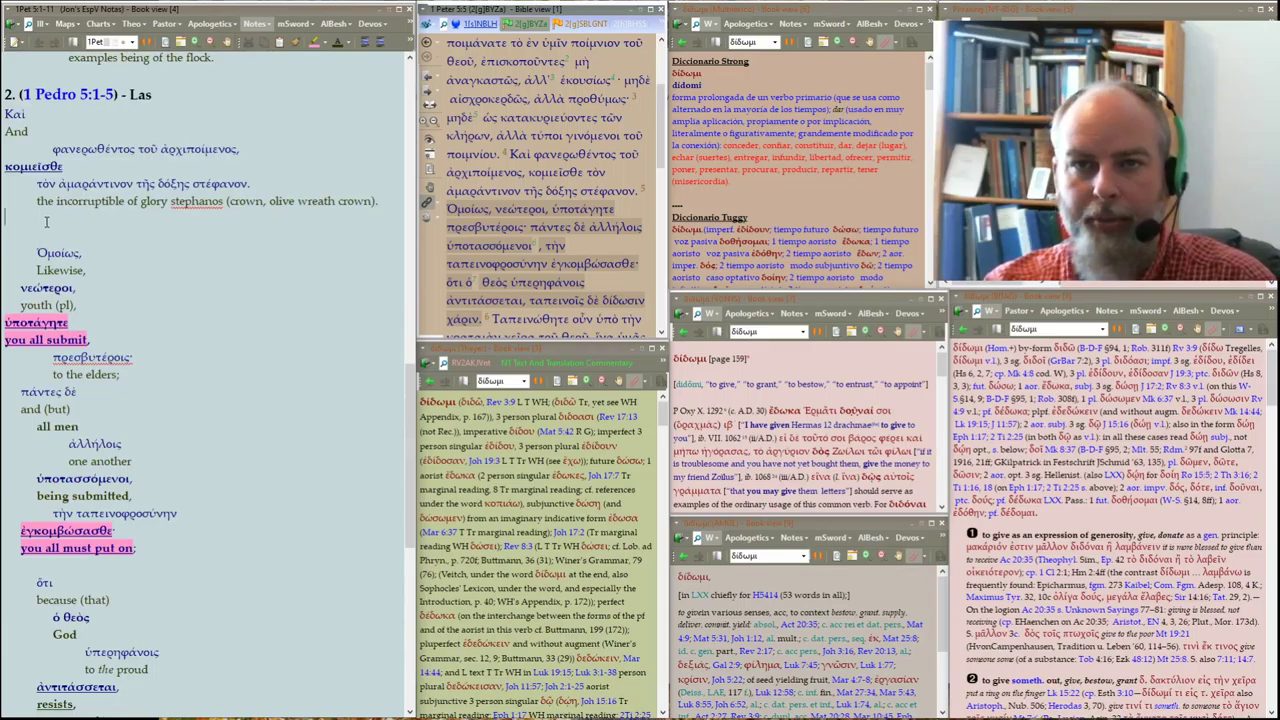
{"action": "key", "text": "ctrl+v"}
{"action": "key", "text": "Return"}
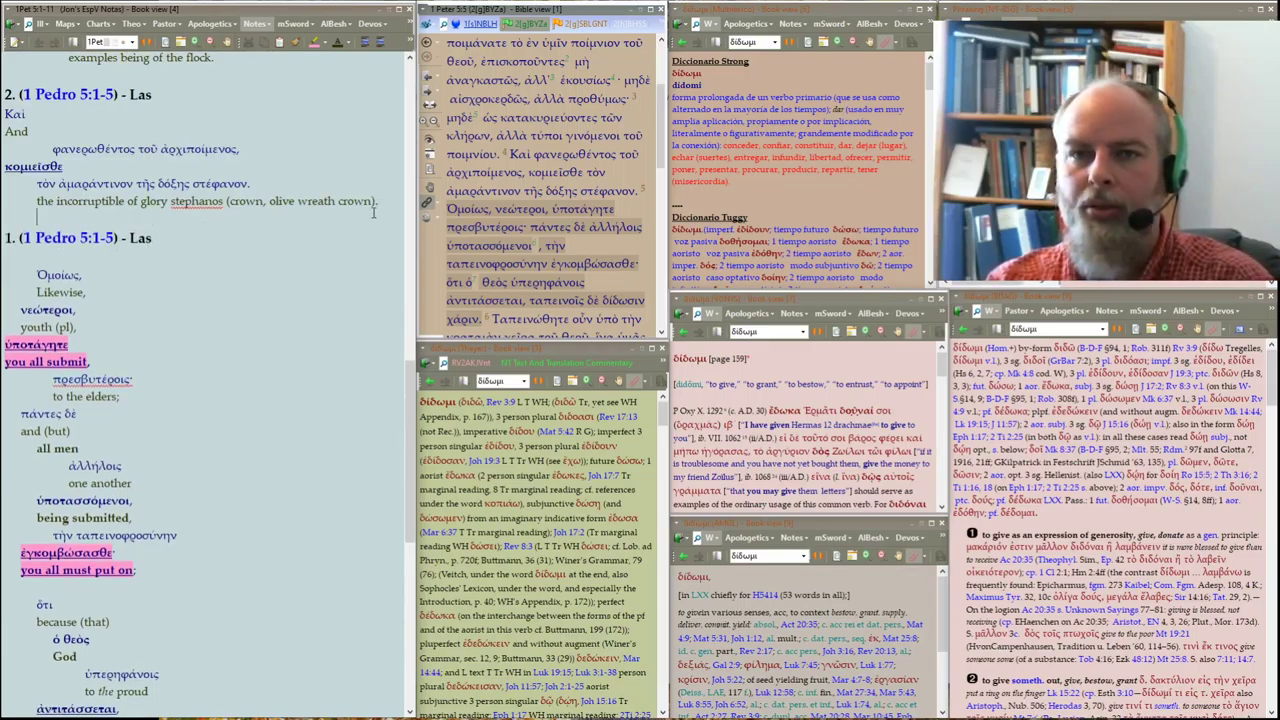
{"action": "key", "text": "Delete"}
{"action": "type", "text": "3"}
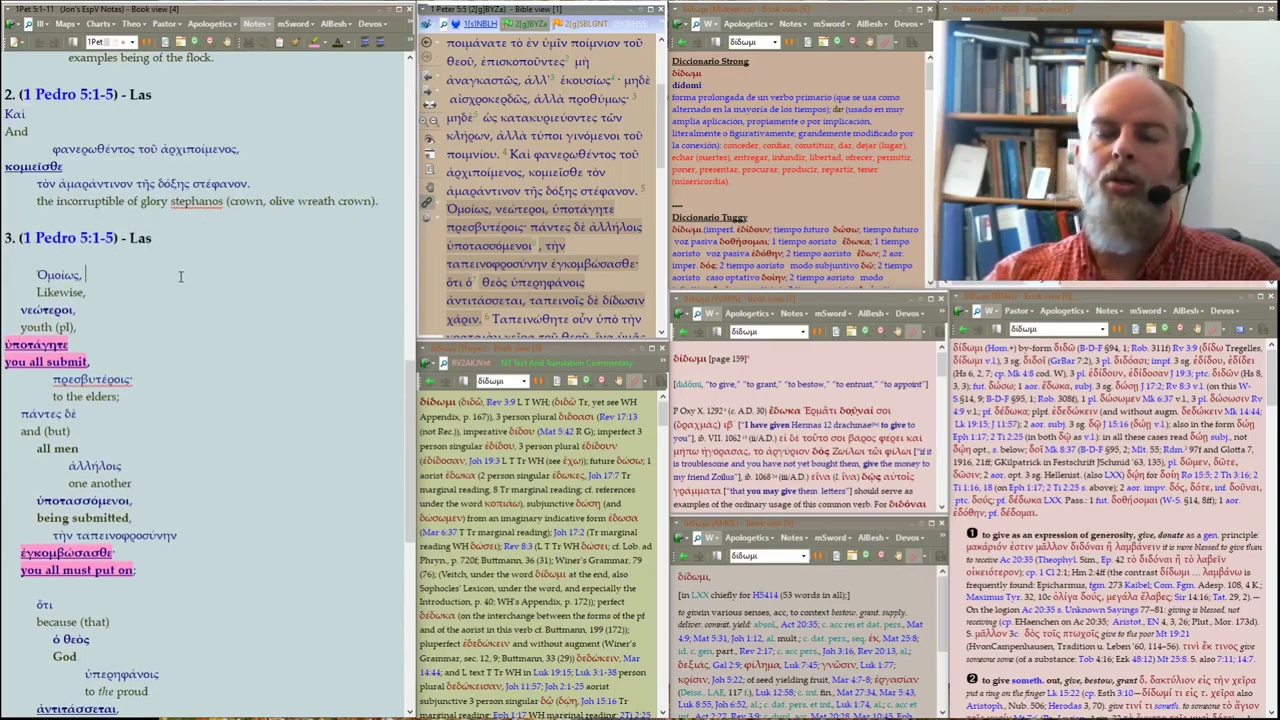